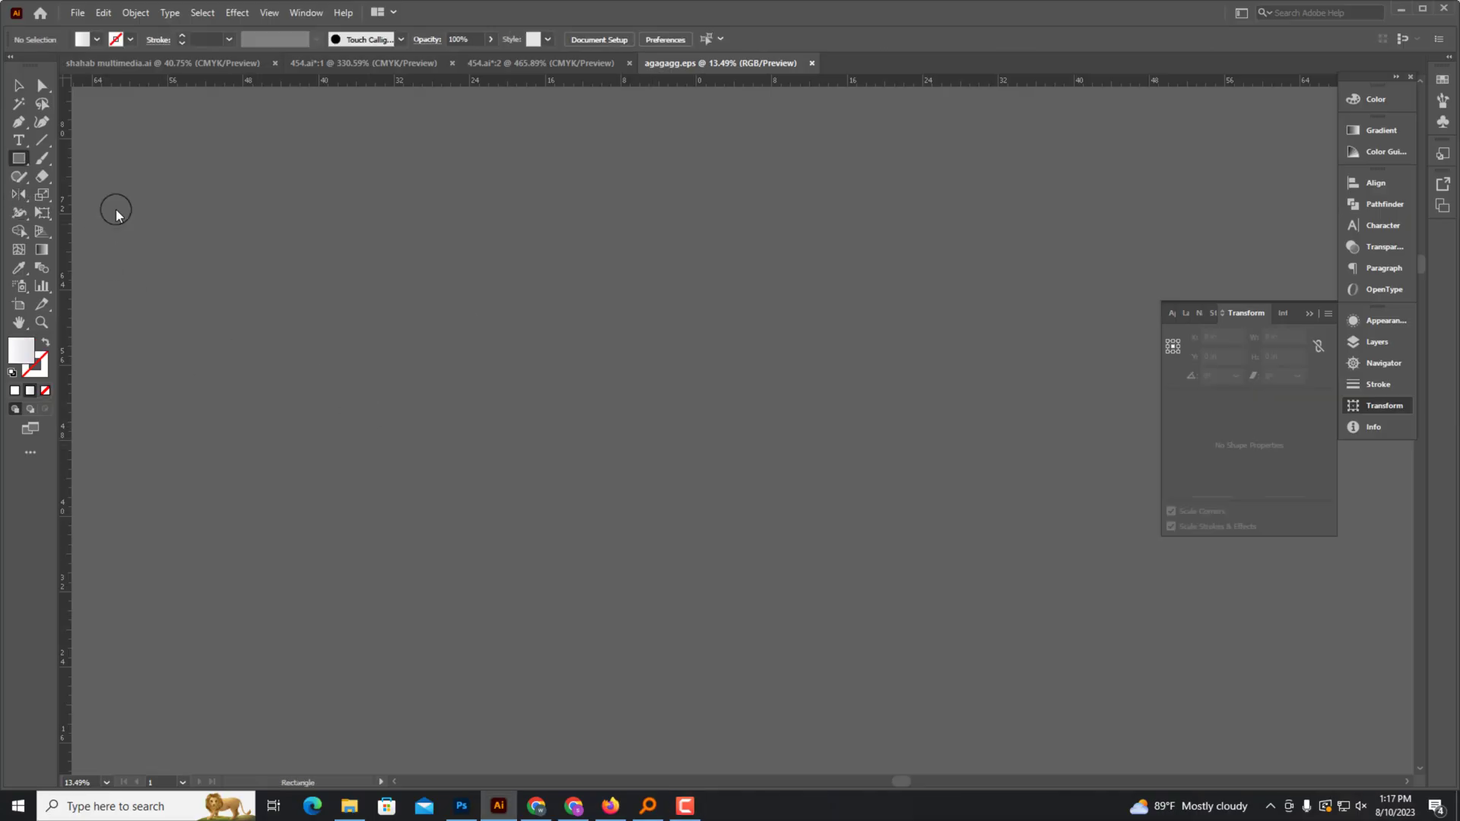
Create a 20 × 22 in rectangle as the flyer background.
click(116, 214)
click(688, 428)
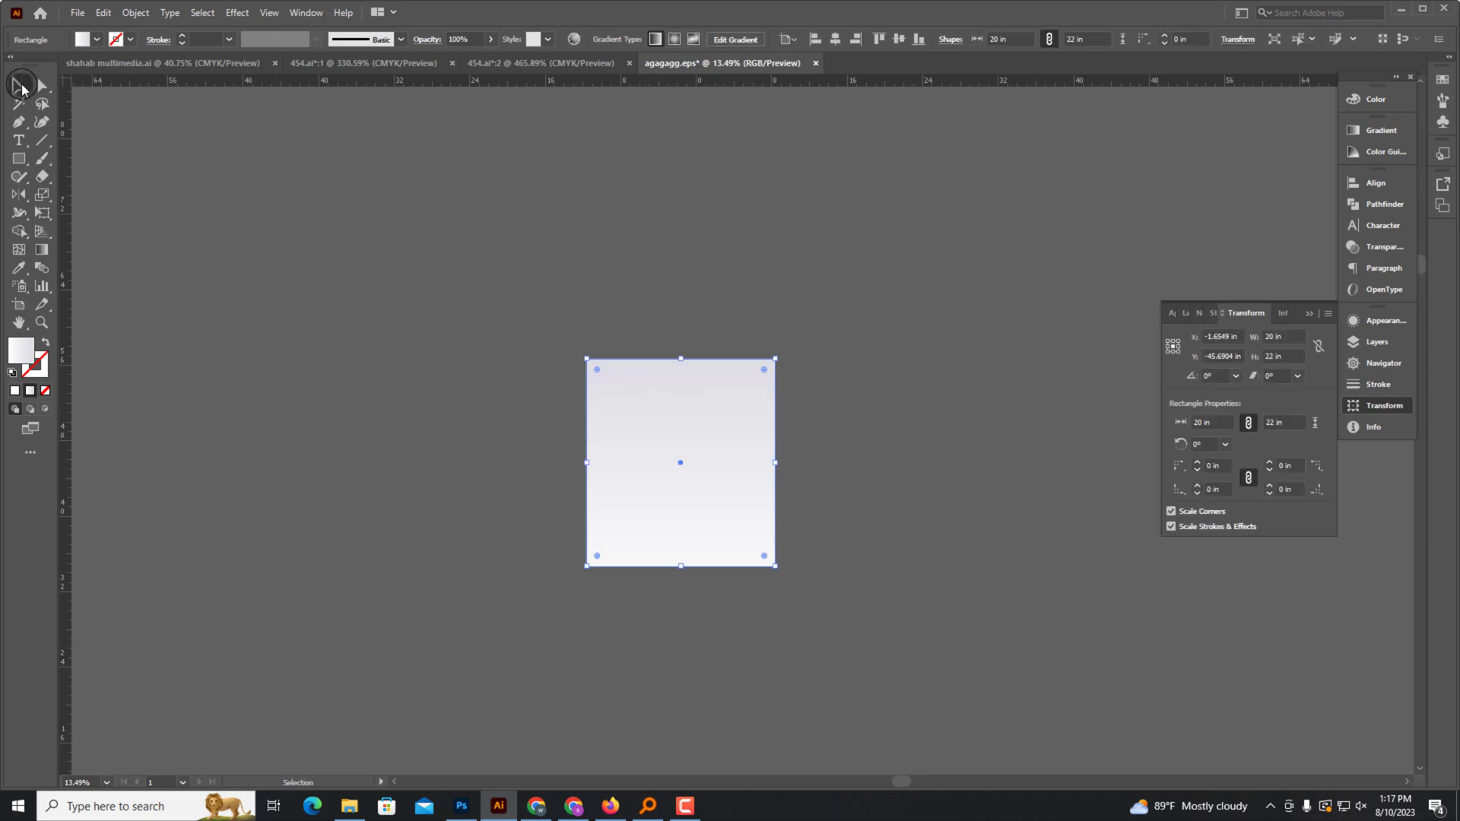
key(ctrl+minus)
key(ctrl+minus)
key(ctrl+minus)
Move the photo group and the flyer text pieces beside the page.
drag(649, 466, 753, 344)
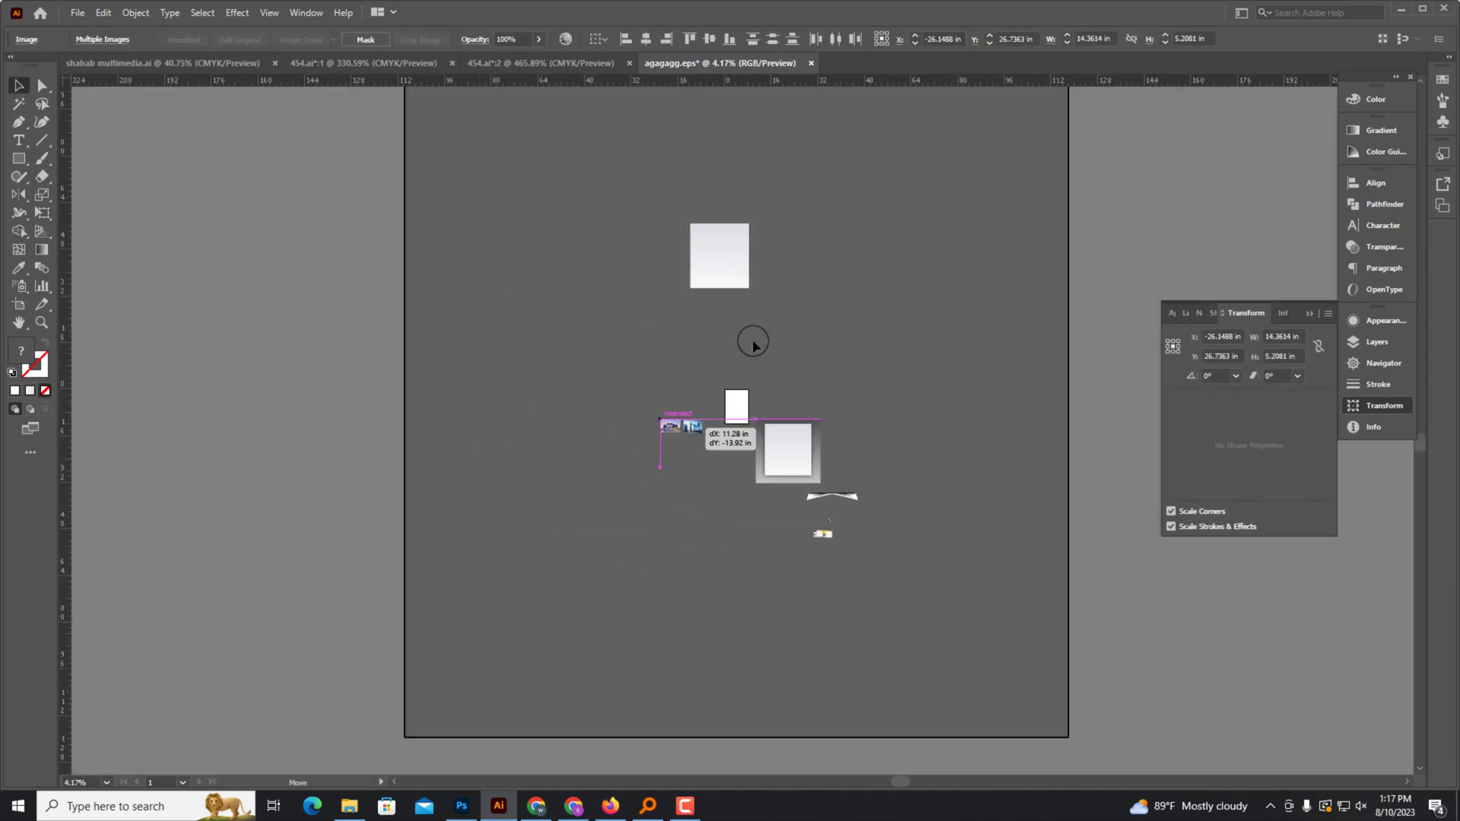
click(823, 532)
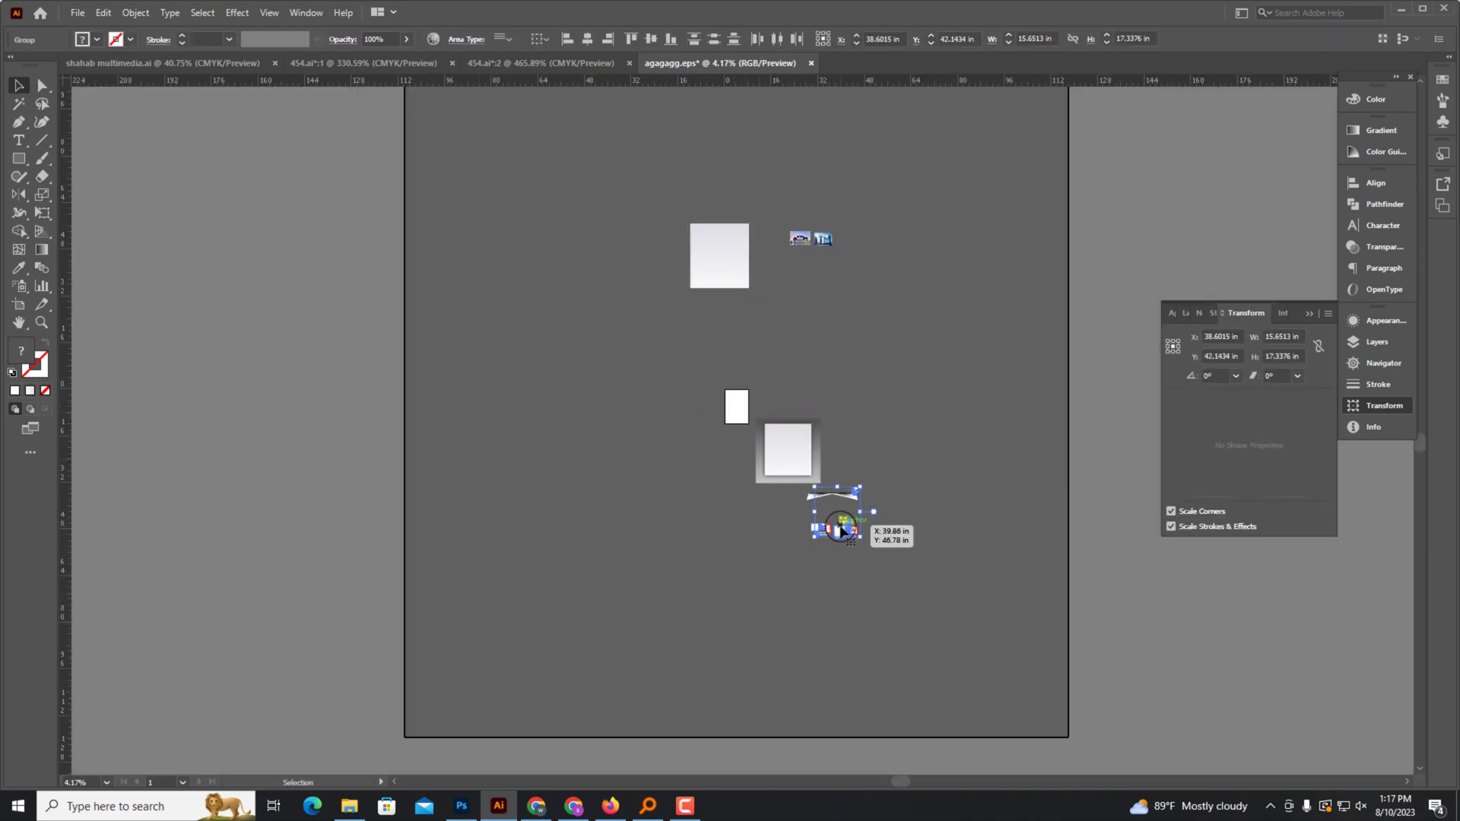
drag(783, 283, 783, 283)
scroll(912, 323, up, 3)
scroll(935, 326, up, 1)
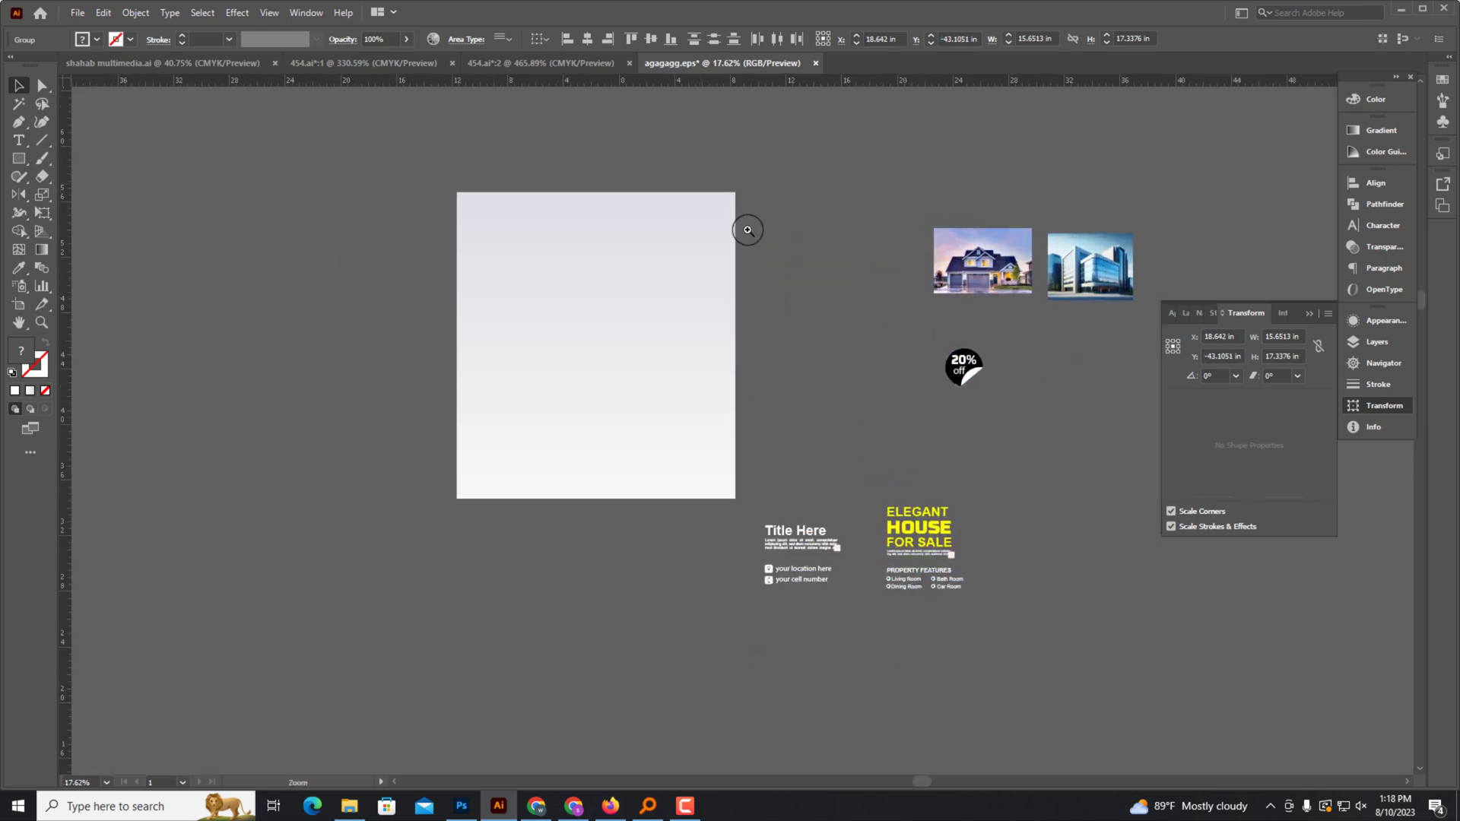
scroll(962, 329, up, 2)
Test-place the house photo at 20 in wide across the page, then delete it.
drag(962, 329, 359, 264)
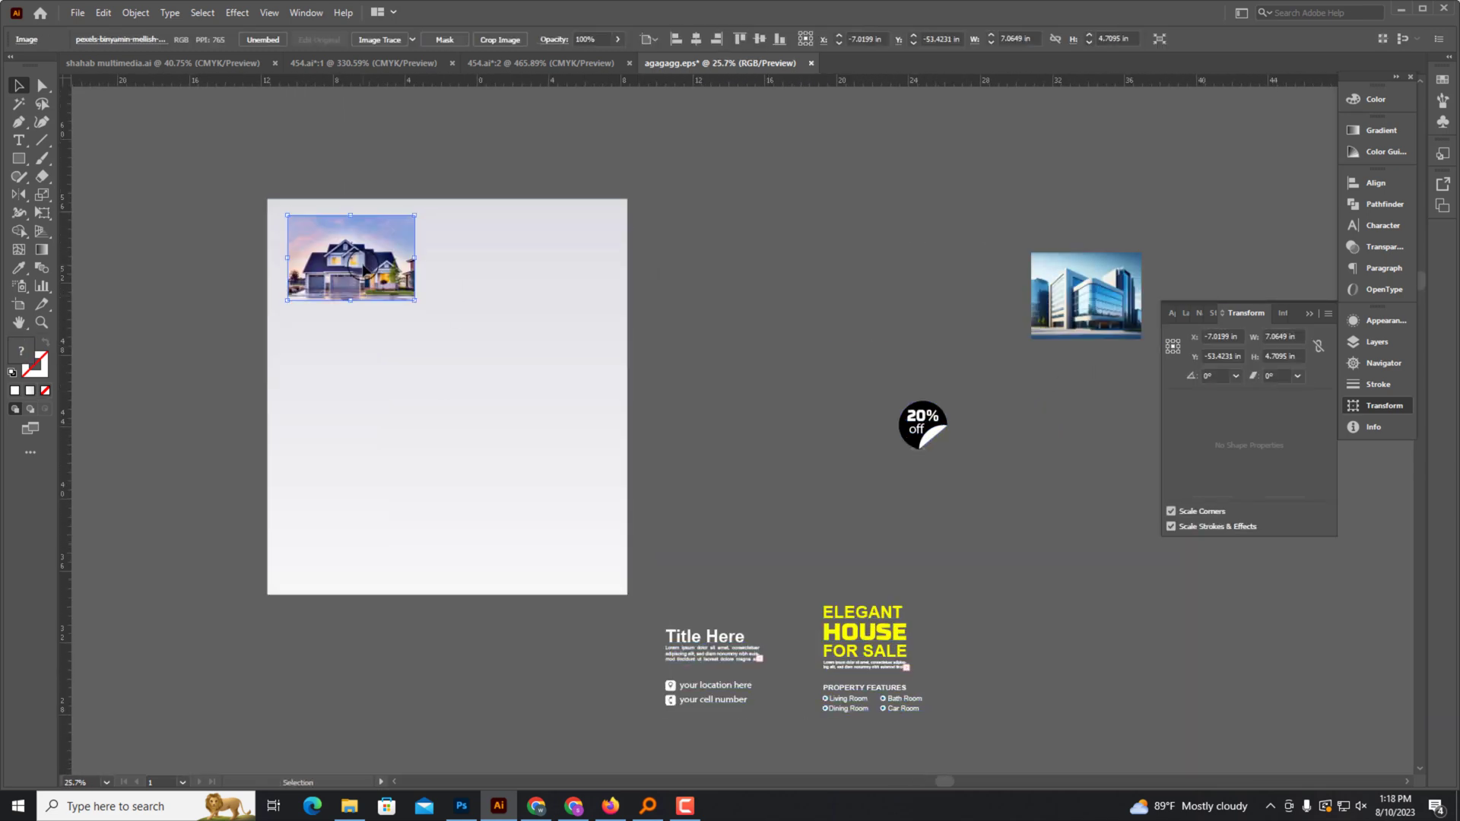
scroll(375, 271, up, 3)
drag(473, 329, 926, 682)
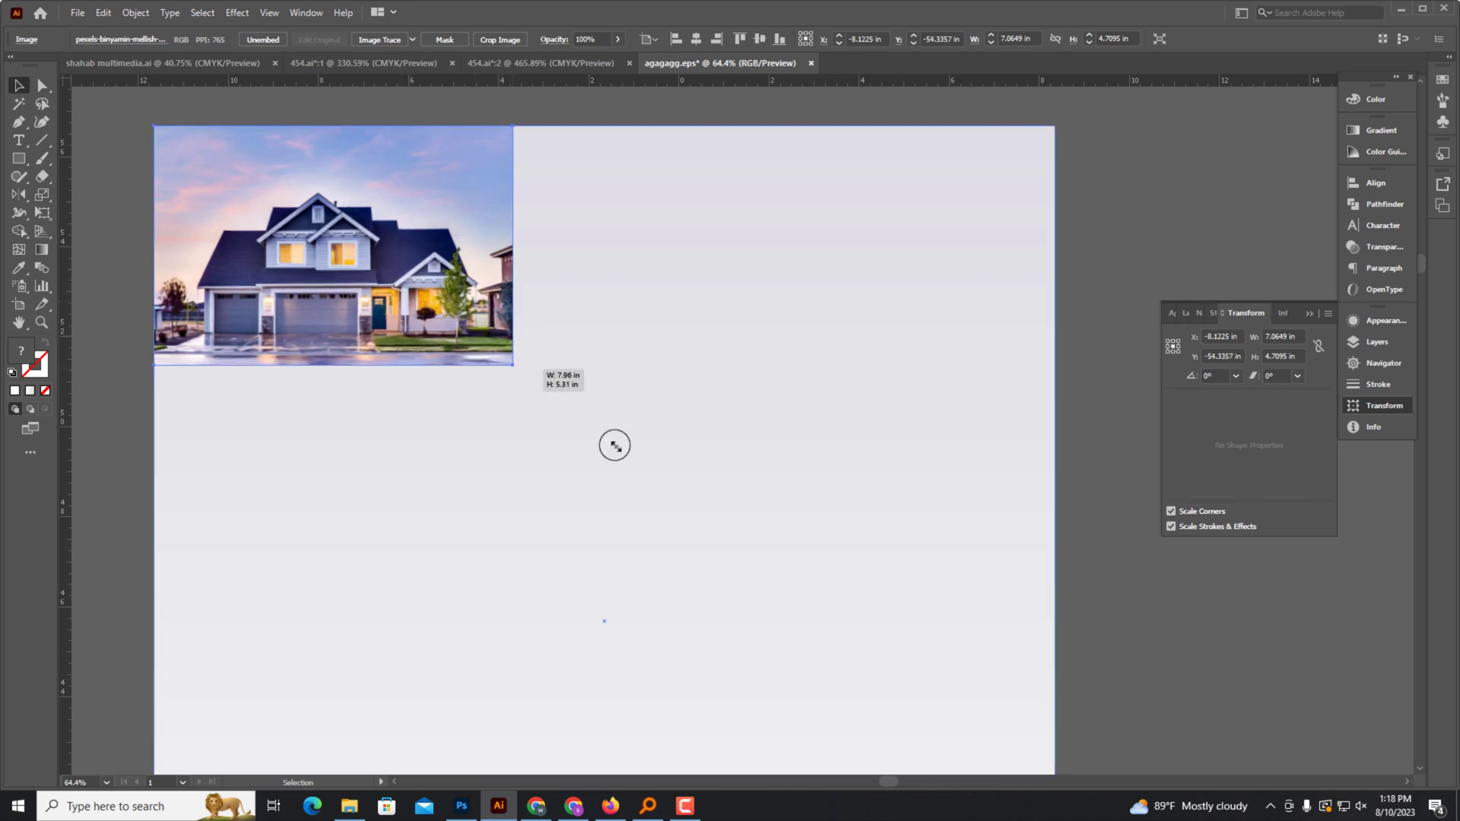
scroll(926, 679, down, 3)
drag(671, 304, 733, 356)
scroll(734, 356, up, 3)
scroll(776, 466, down, 1)
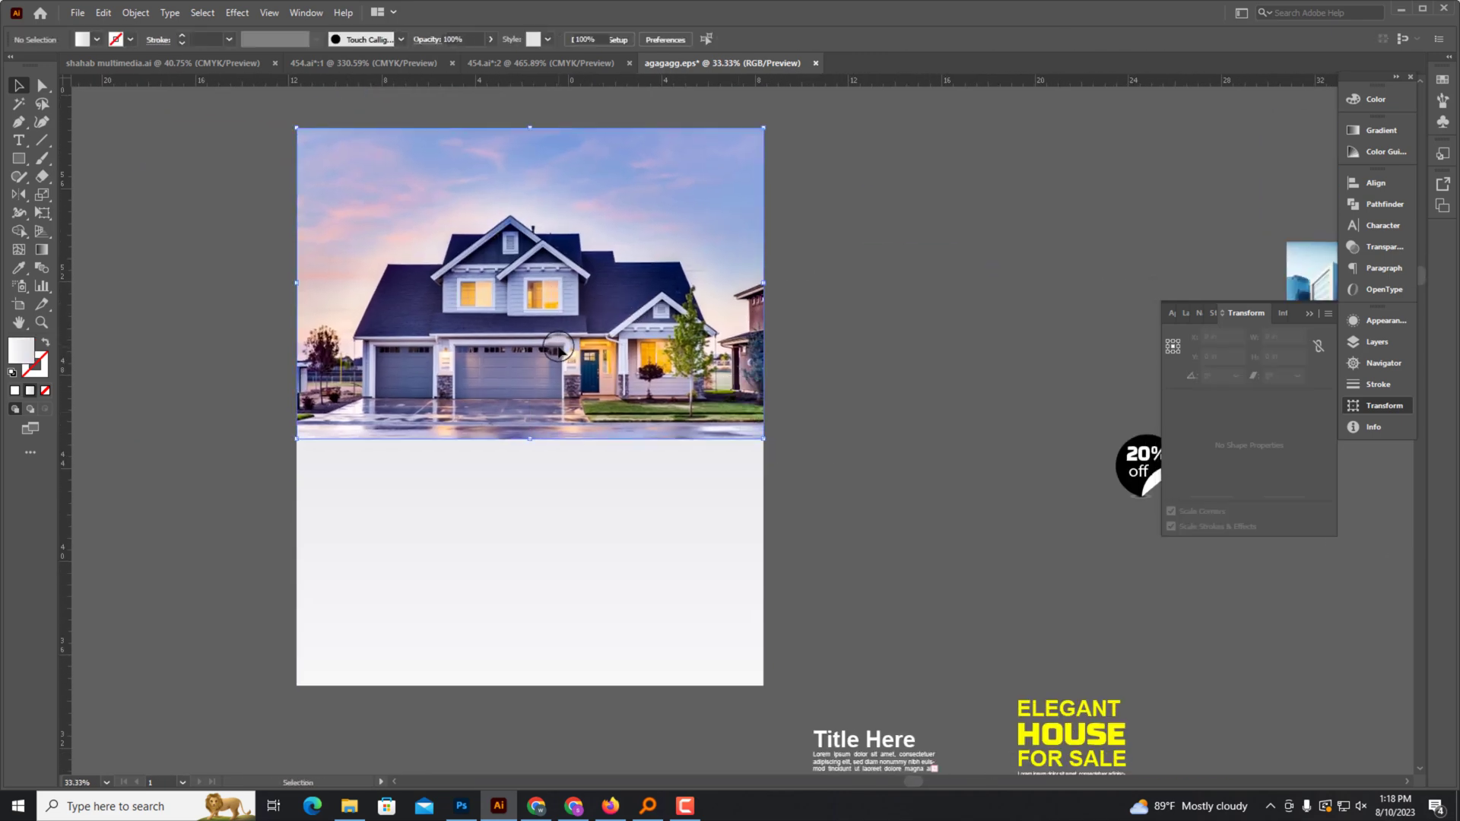
key(Delete)
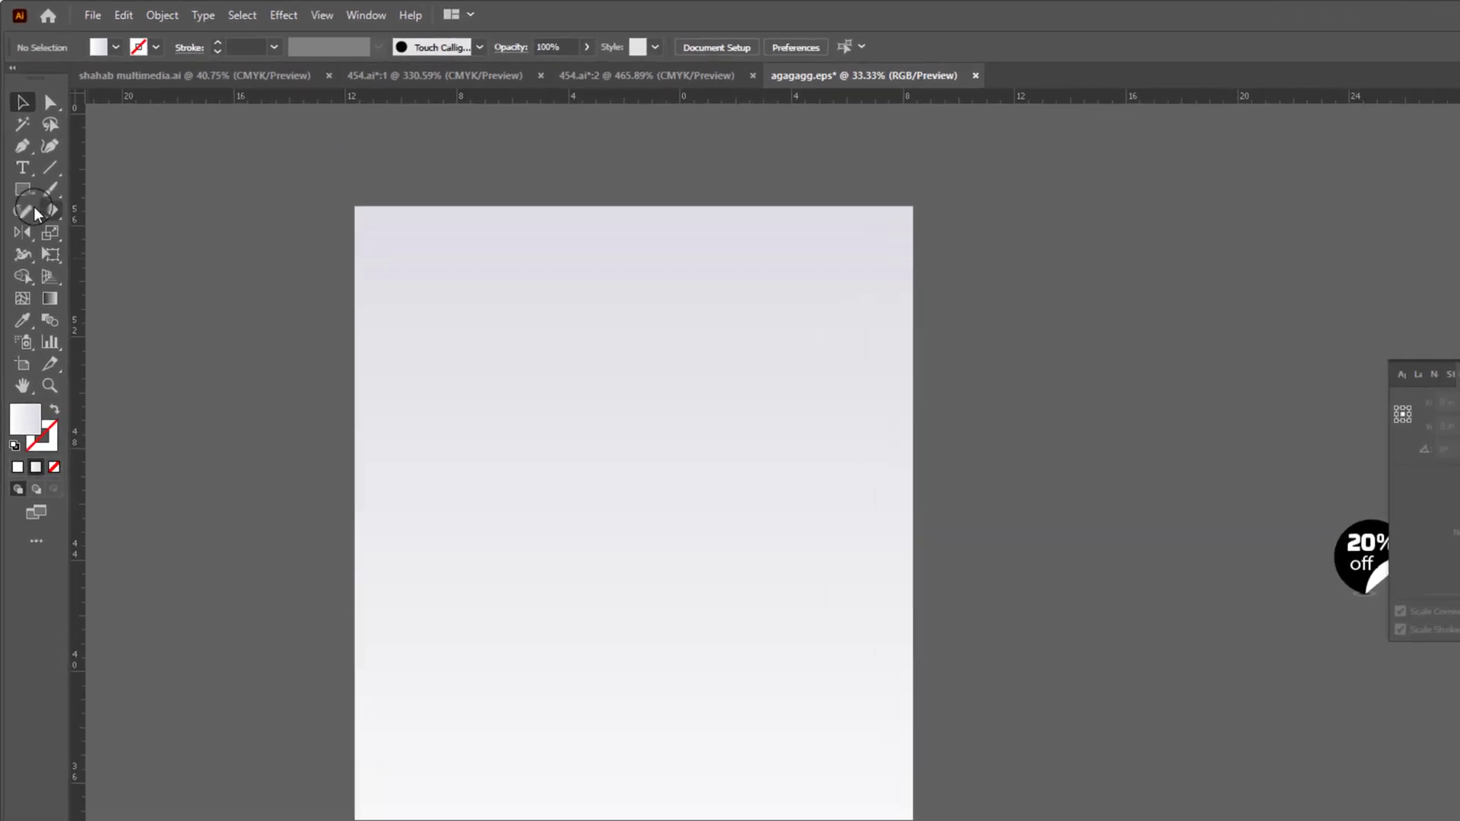
Pen-draw a closed two-peaked zigzag shape over the top of the page.
click(25, 164)
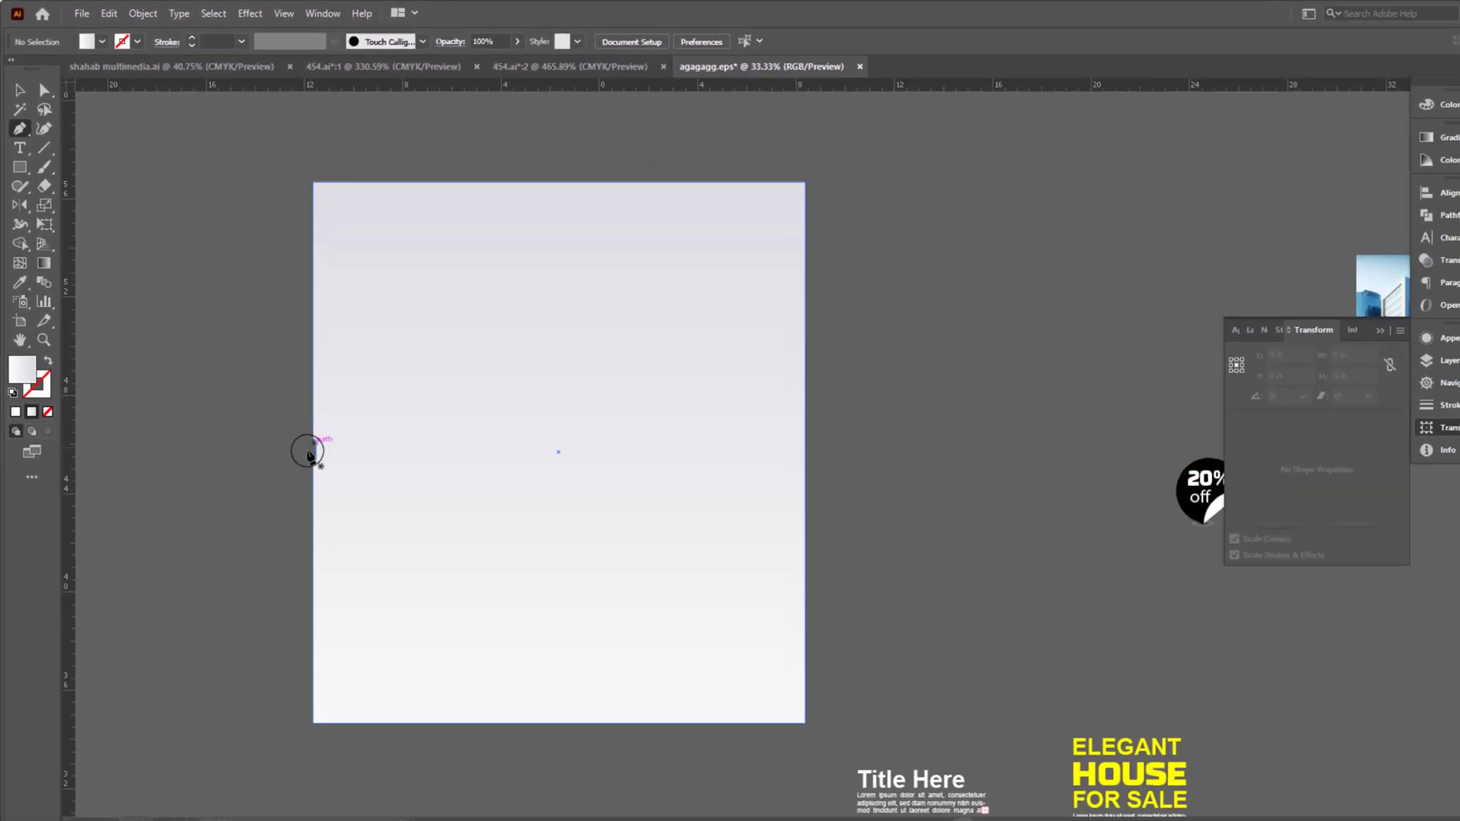
click(391, 577)
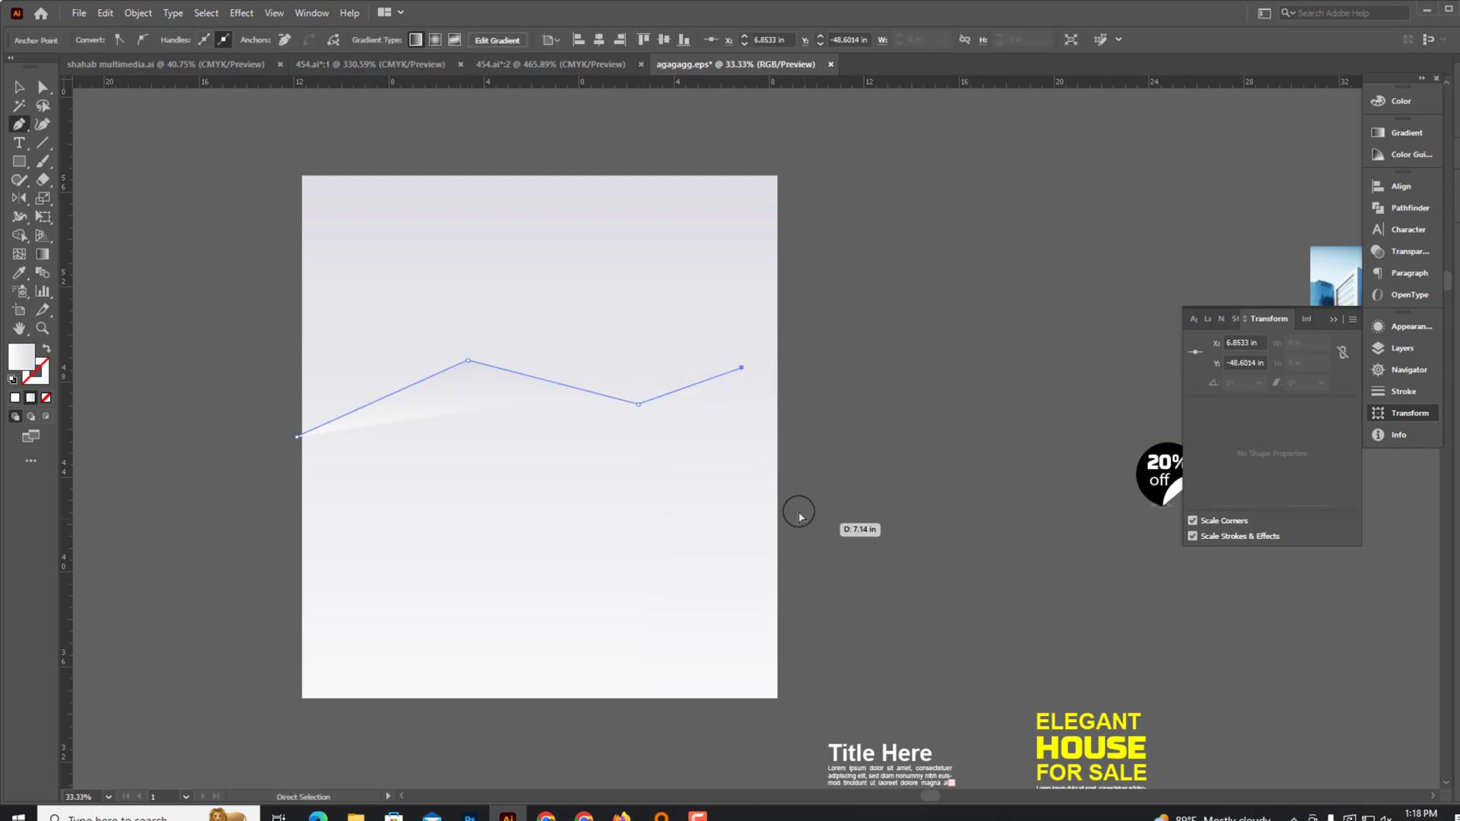
key(ctrl+z)
key(ctrl+z)
key(ctrl+z)
click(392, 351)
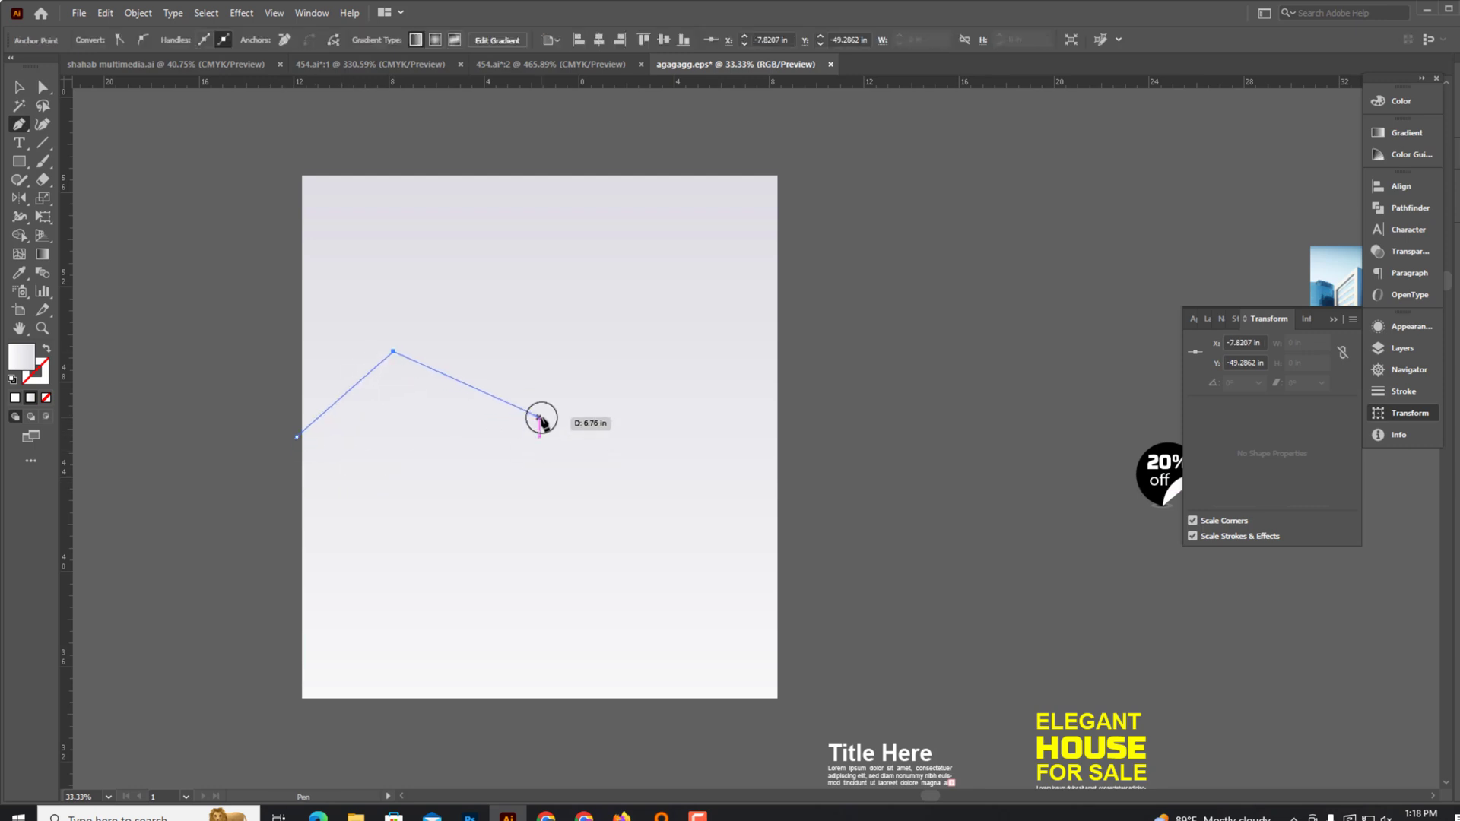
click(818, 463)
click(823, 133)
click(220, 102)
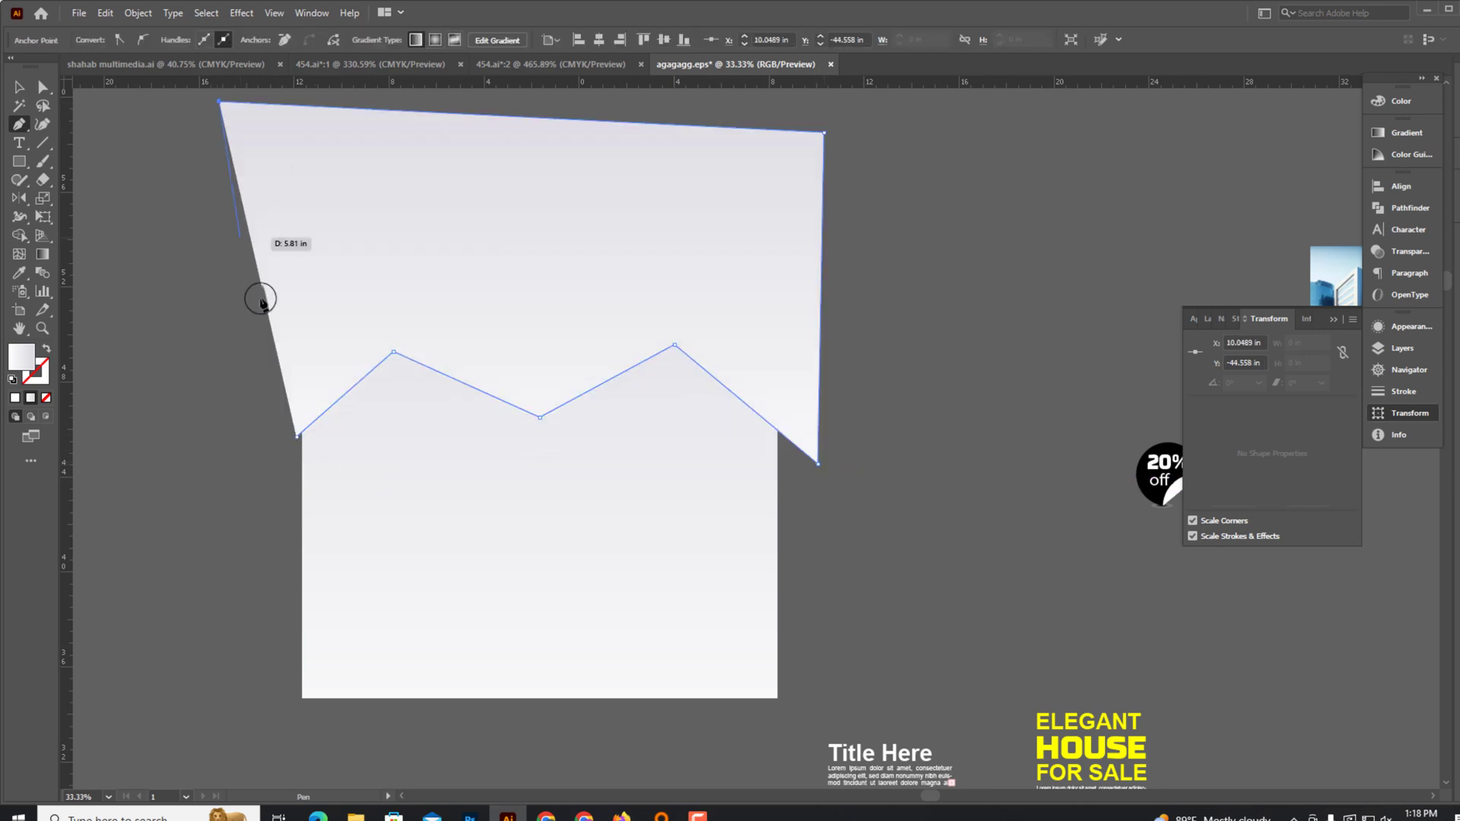
click(240, 433)
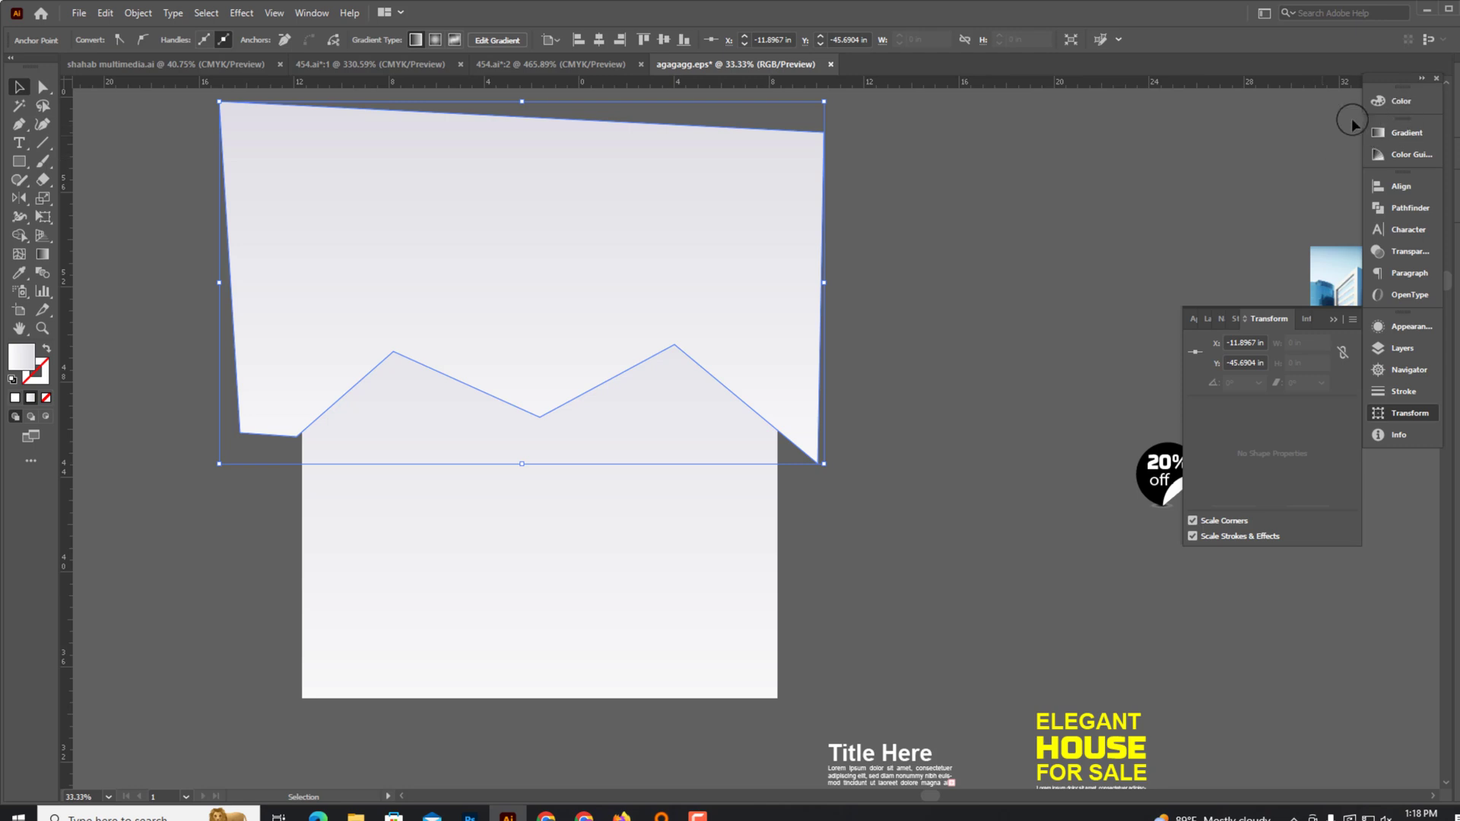
Give the zigzag shape a gradient fill.
click(1398, 100)
key(period)
scroll(1049, 384, up, 1)
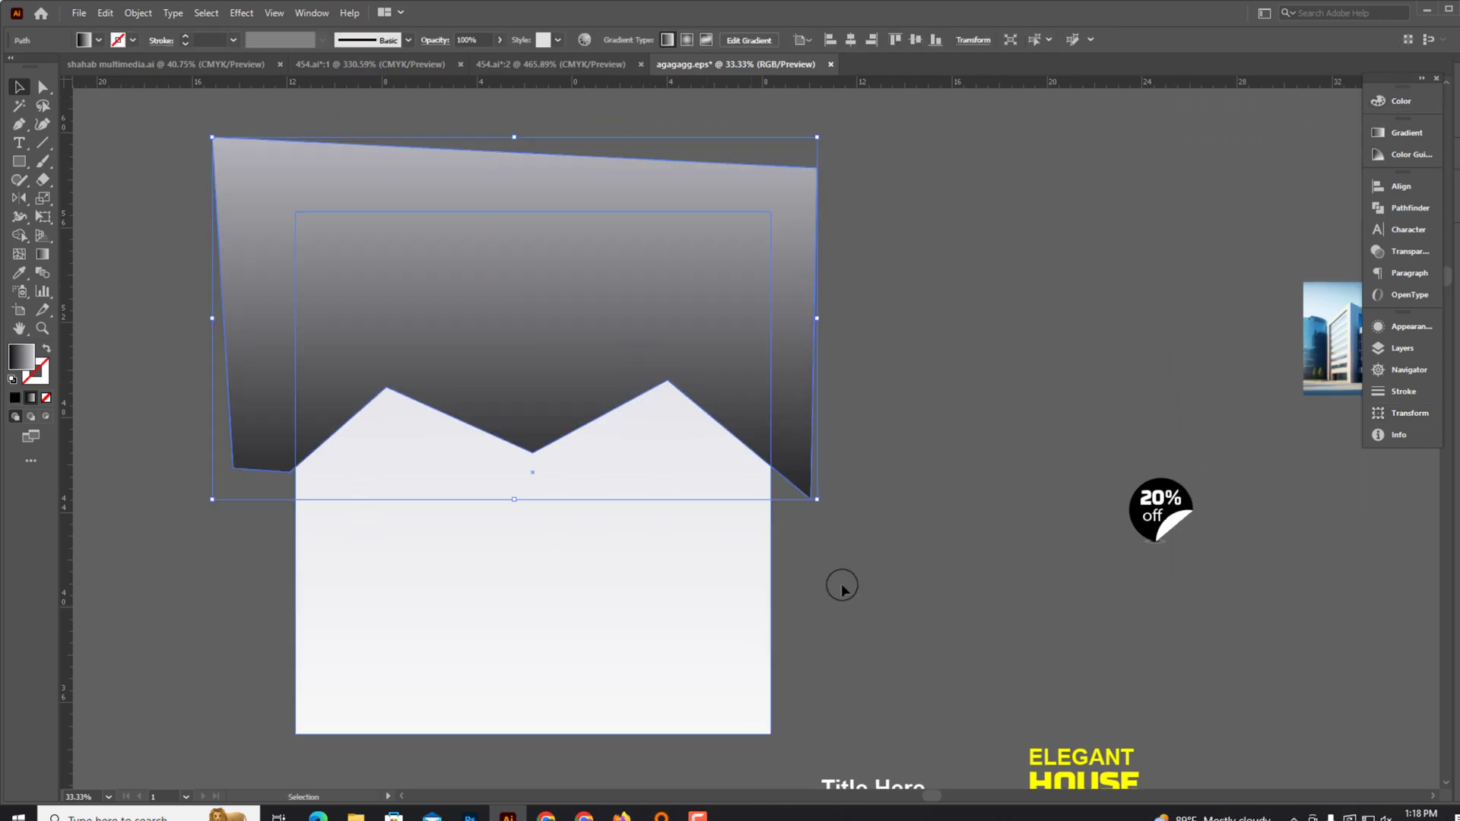
Trim the band's overhang outside the page with Shape Builder, then select the band.
drag(841, 589, 2, 357)
click(19, 254)
alt+click(244, 336)
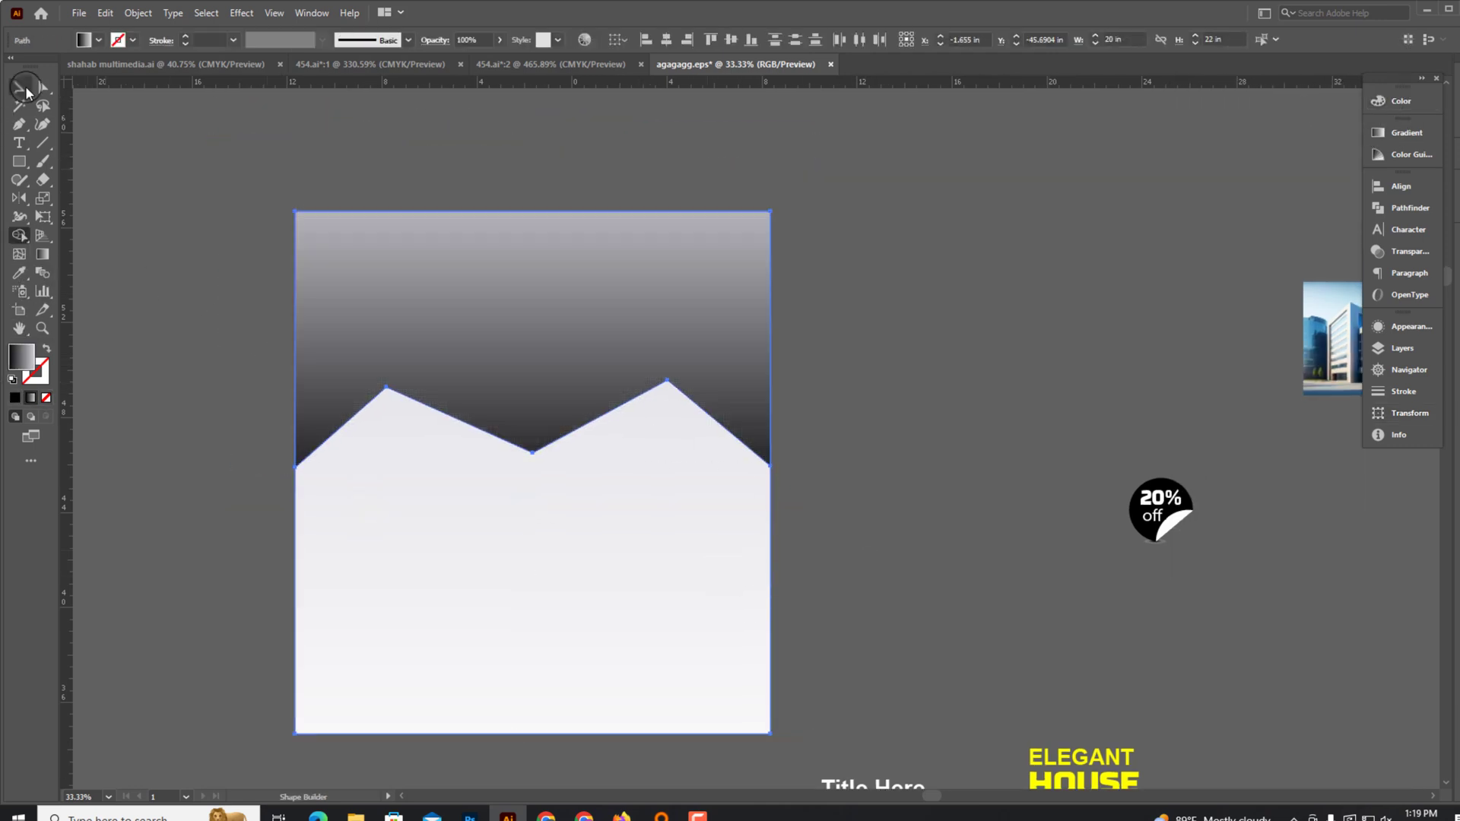
key(ctrl+shift+a)
scroll(266, 485, down, 1)
click(358, 456)
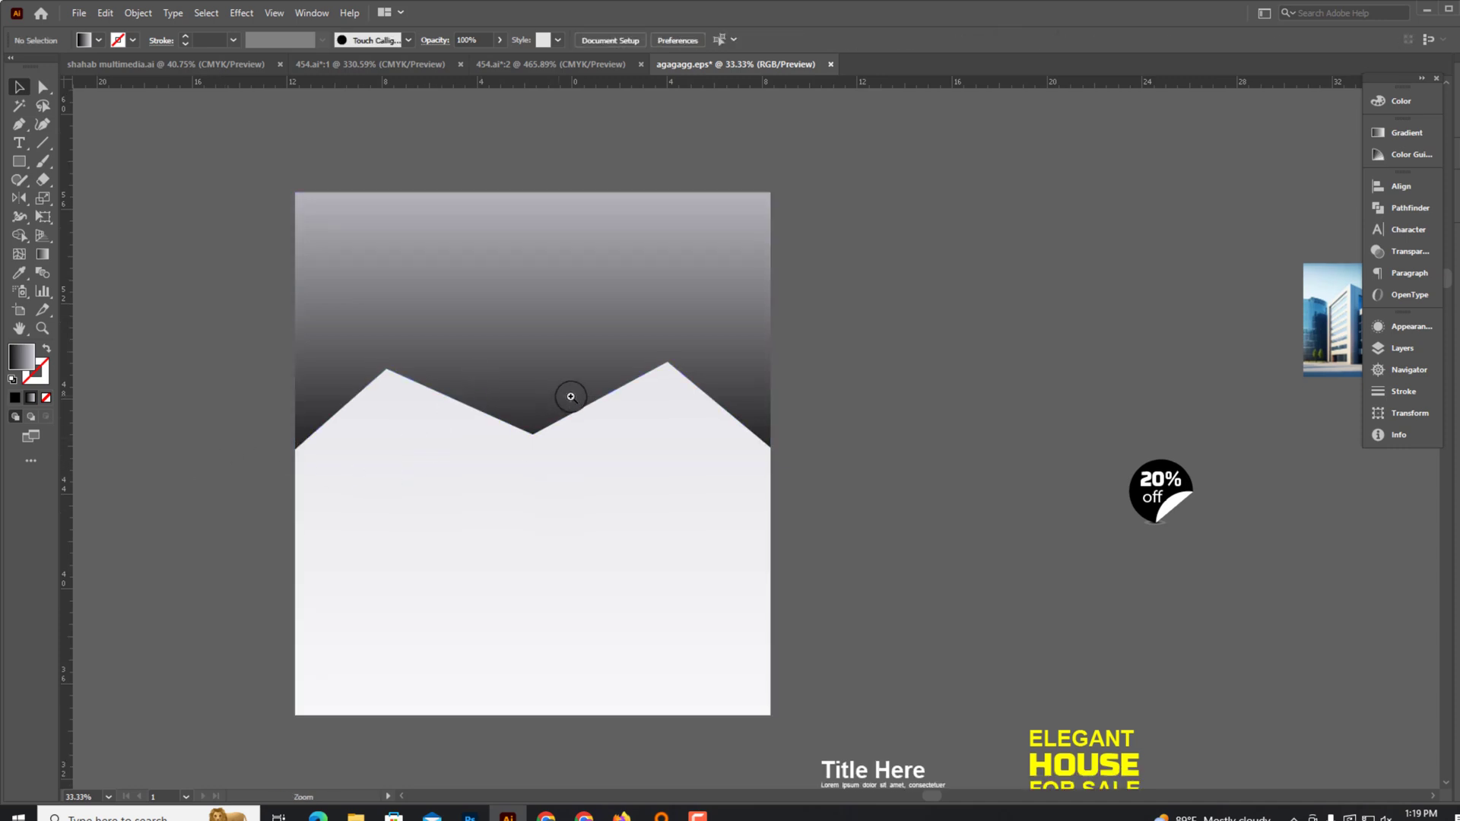
scroll(533, 433, up, 1)
Set the top band's gradient colour stop to pure red FF0000 in RGB.
click(561, 339)
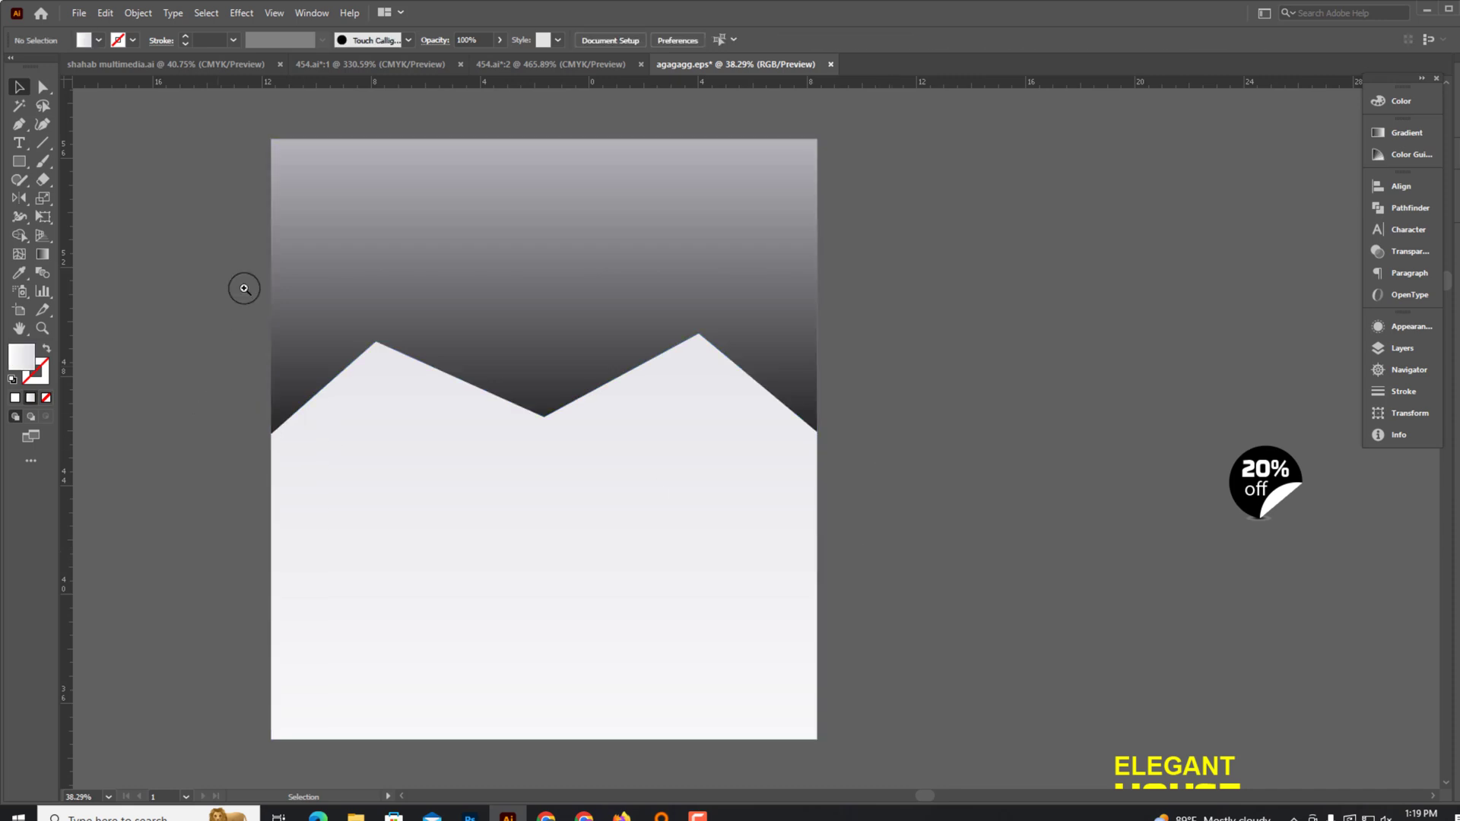
scroll(241, 287, up, 2)
click(545, 326)
scroll(844, 345, down, 4)
scroll(836, 342, right, 3)
click(794, 333)
key(ctrl+z)
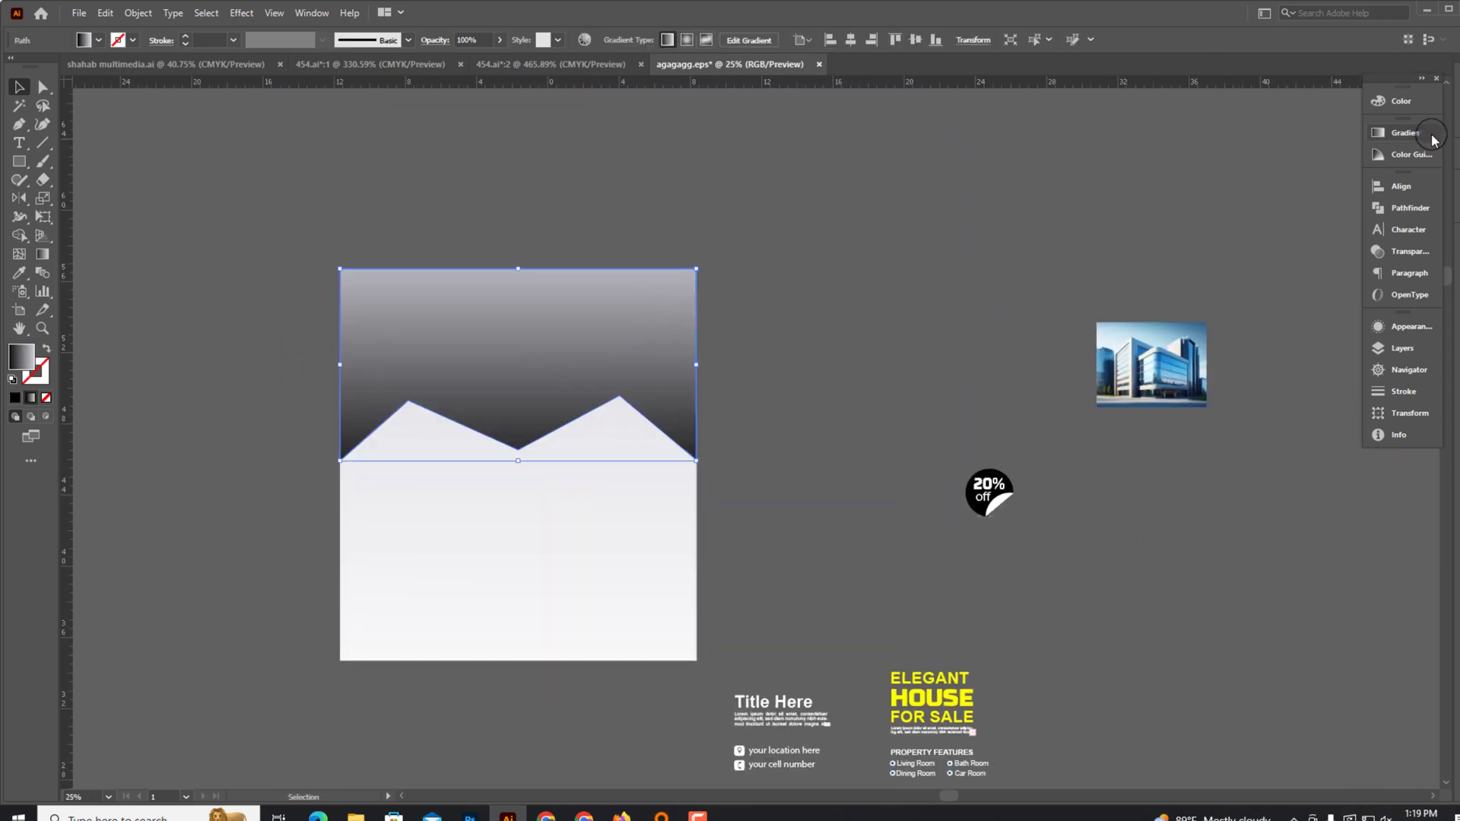
click(1404, 132)
click(1401, 100)
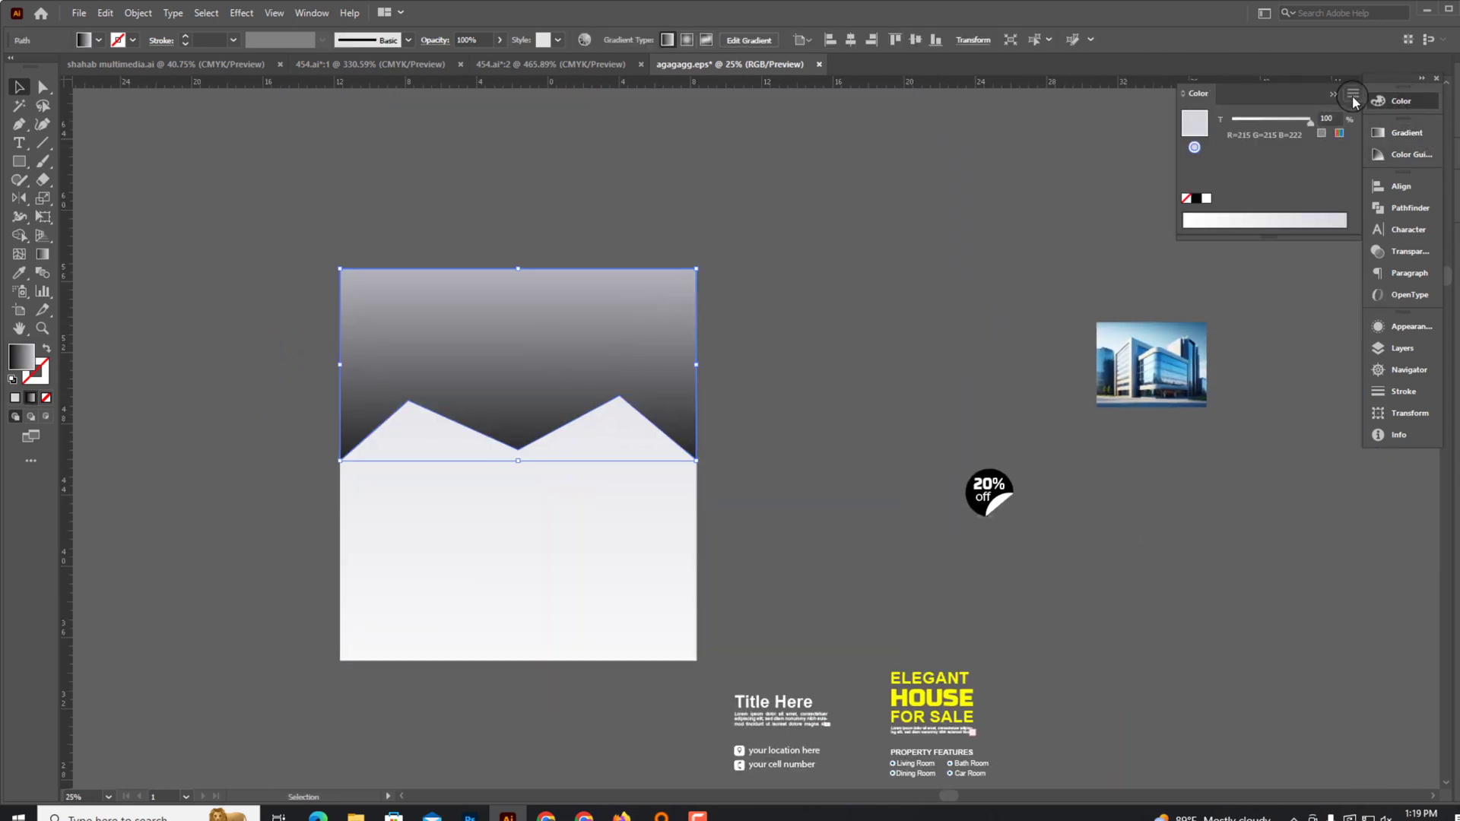
mouse_move(1293, 144)
mouse_down()
mouse_move(1236, 148)
mouse_move(1219, 168)
mouse_up()
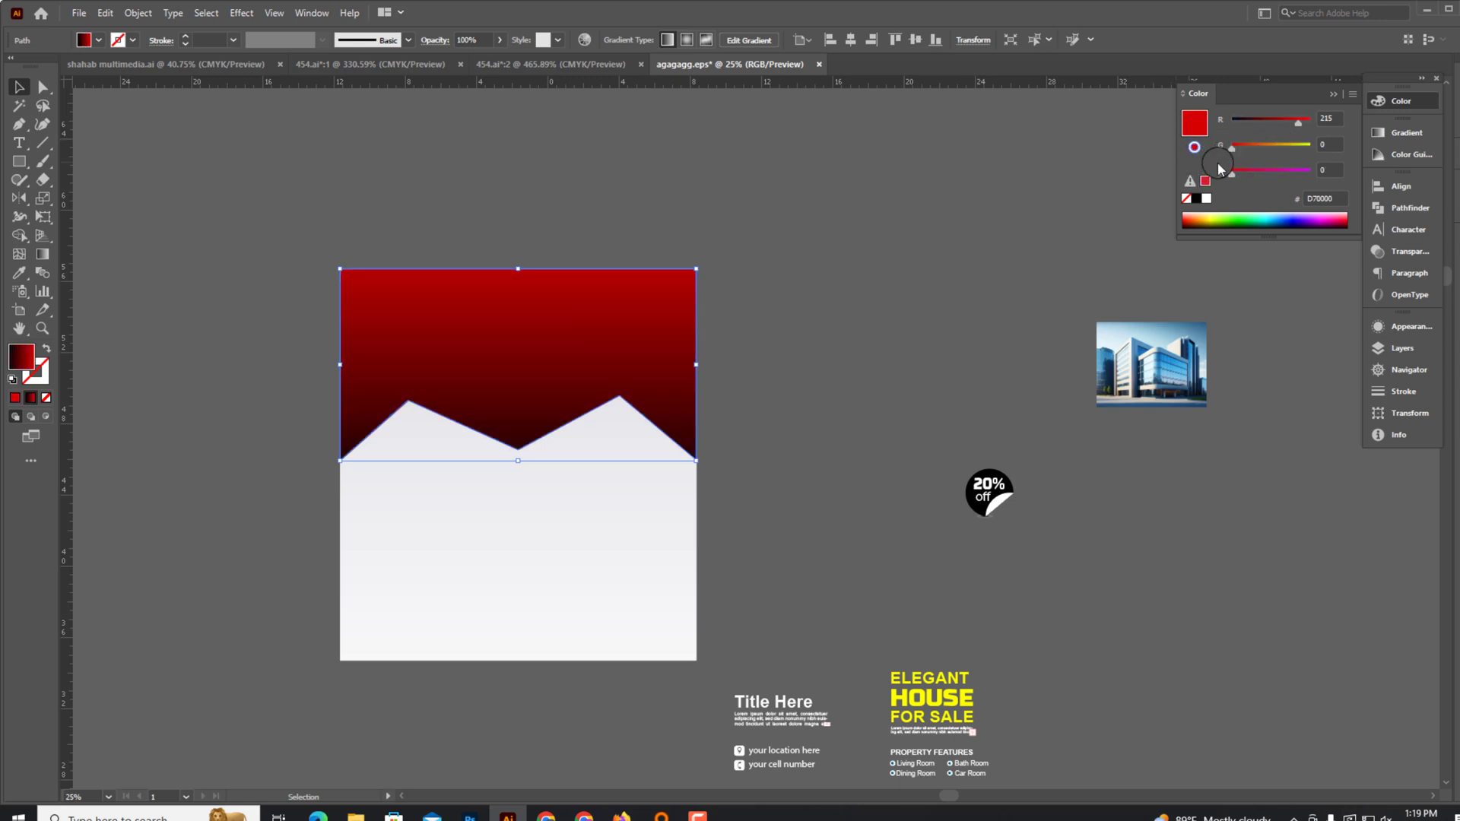
drag(1299, 120, 1315, 120)
Run the band's gradient diagonally, red at lower left to black at upper right.
key(ctrl+plus)
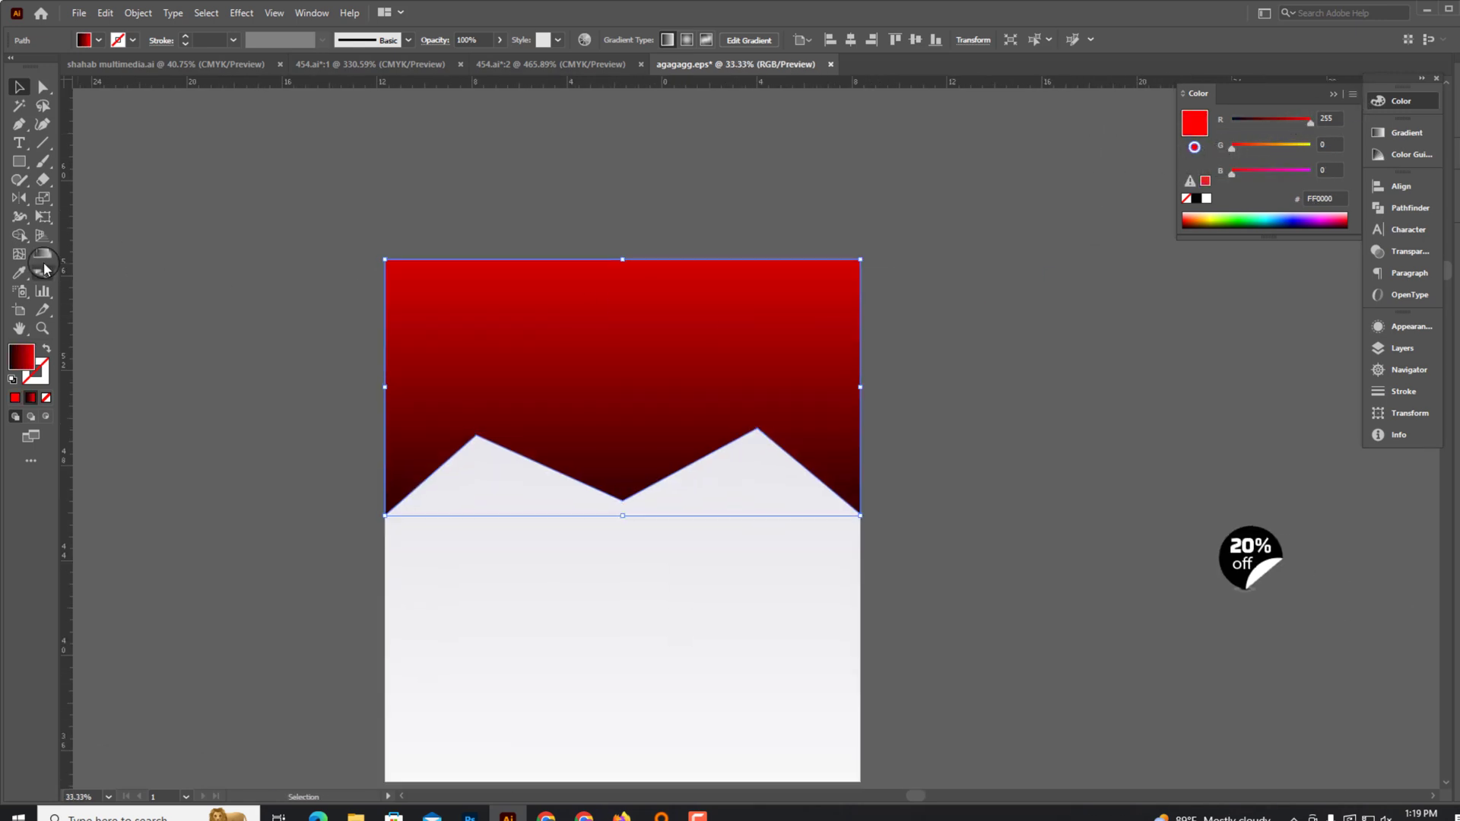
key(g)
mouse_move(666, 141)
mouse_down()
mouse_move(584, 538)
mouse_move(677, 365)
mouse_up()
mouse_move(505, 541)
mouse_down()
mouse_move(759, 203)
mouse_move(563, 556)
mouse_up()
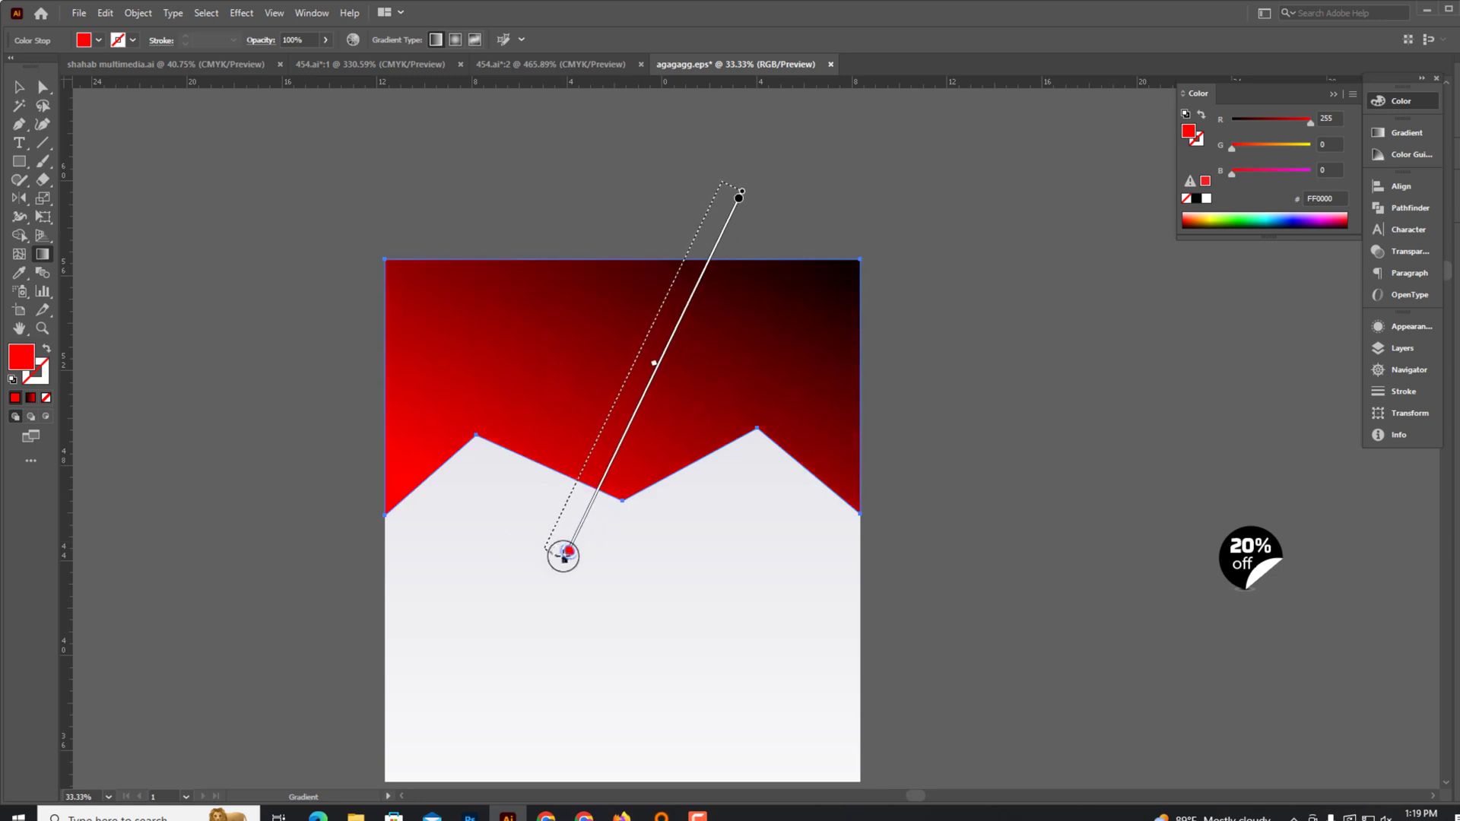
key(ctrl+shift+a)
scroll(723, 515, up, 2)
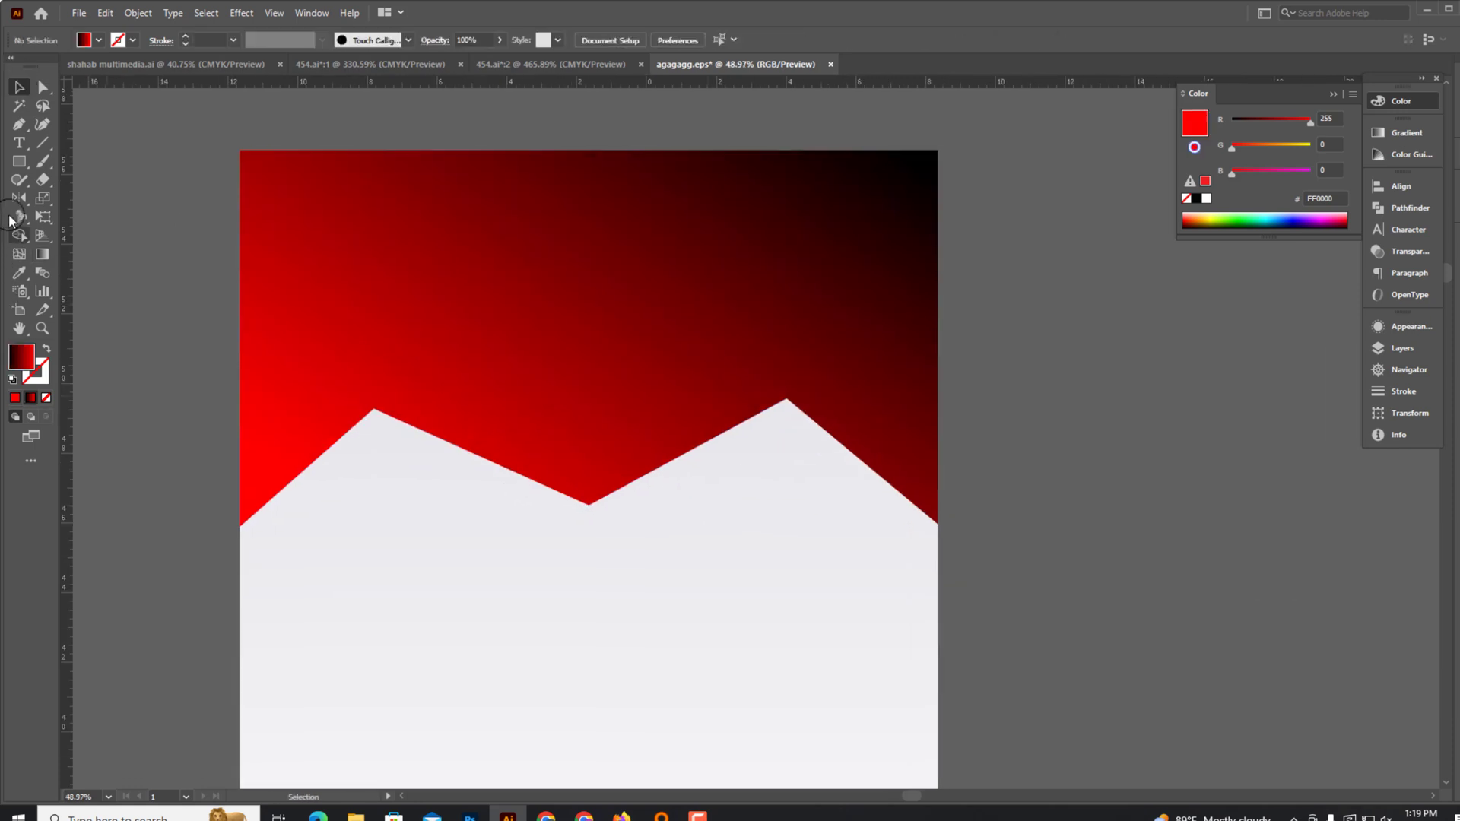
Pen-trace a new strip along the zigzag from the left edge over both peaks.
click(232, 570)
scroll(354, 474, up, 3)
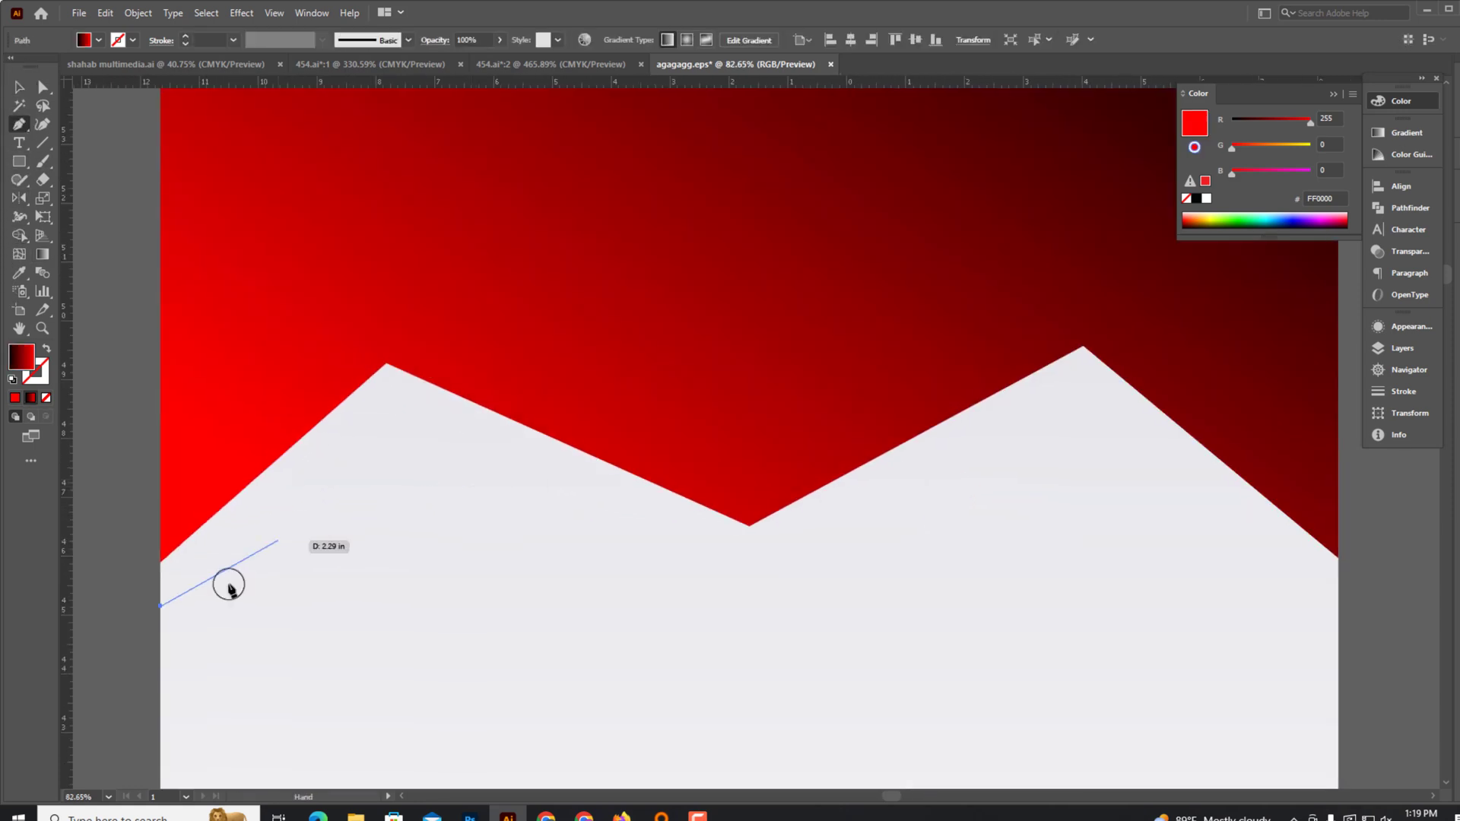
click(386, 364)
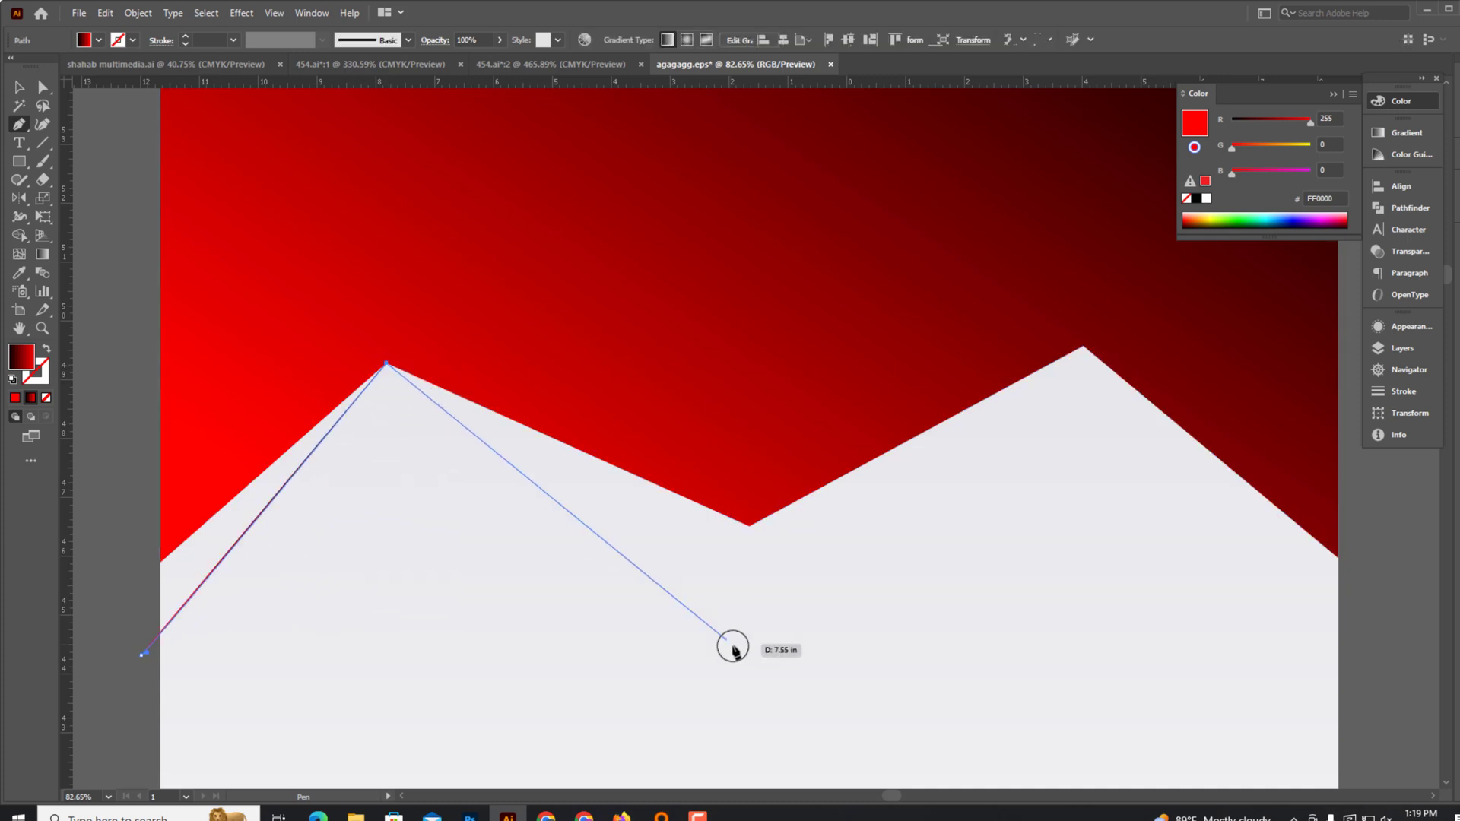
click(745, 574)
click(1085, 349)
drag(1085, 349, 695, 154)
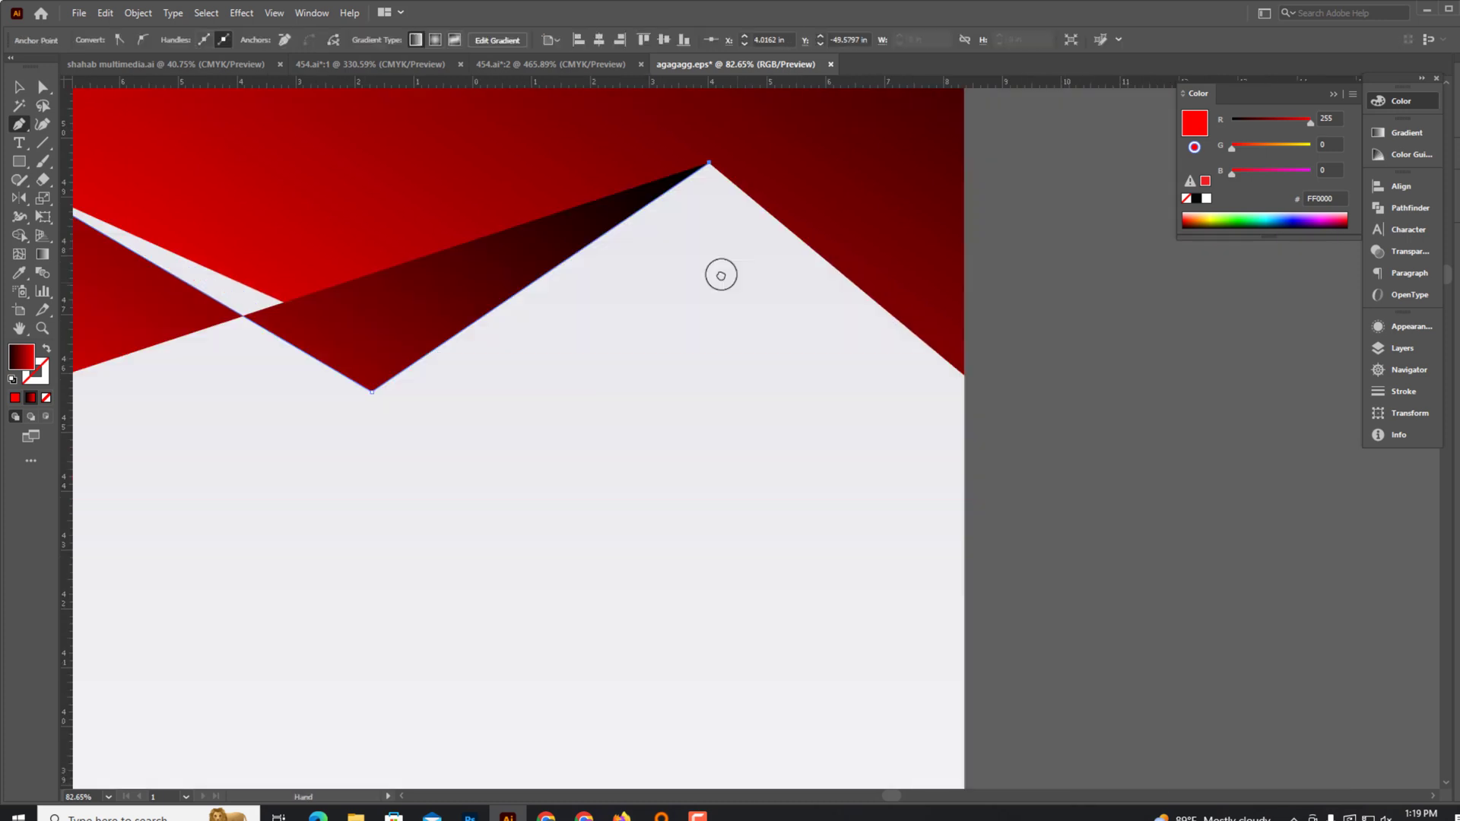
click(946, 430)
Finish the strip's top outline and lower-left corner, closing the shape.
click(947, 294)
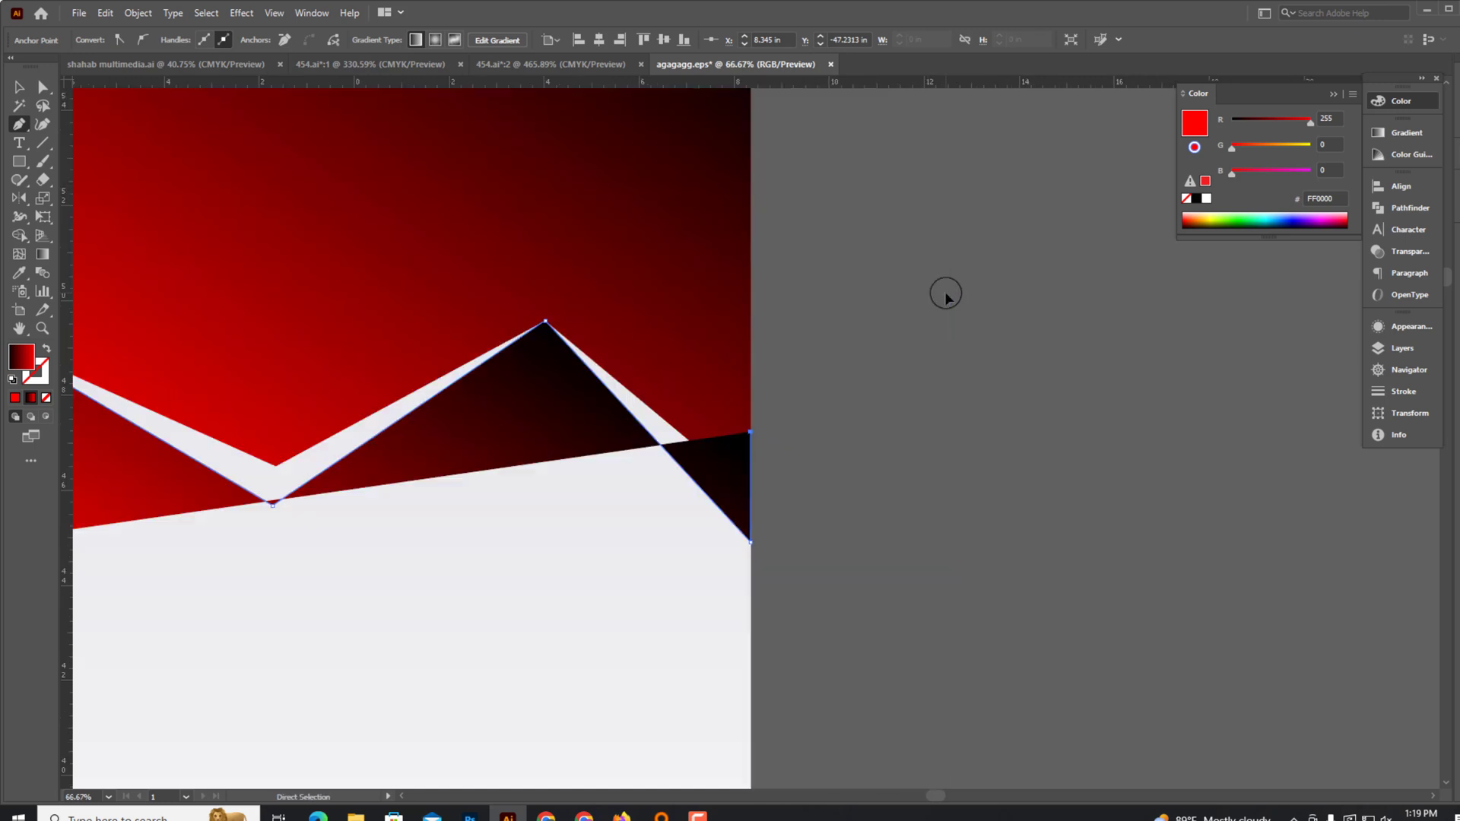
key(ctrl+minus)
key(ctrl+minus)
click(976, 314)
click(624, 344)
click(452, 346)
click(358, 408)
click(314, 625)
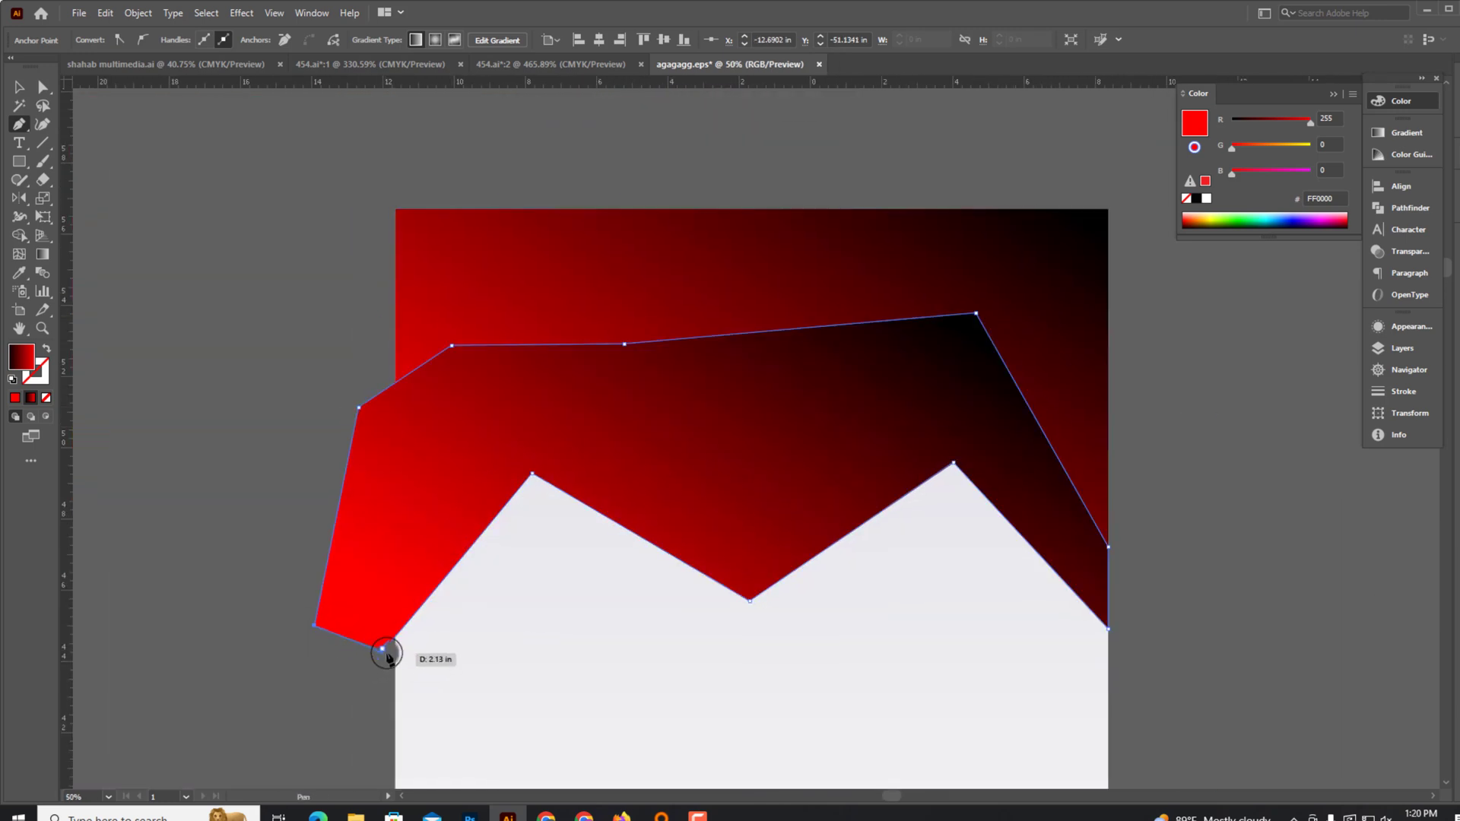
click(549, 266)
Send the light-grey background shape behind the red strips.
click(17, 93)
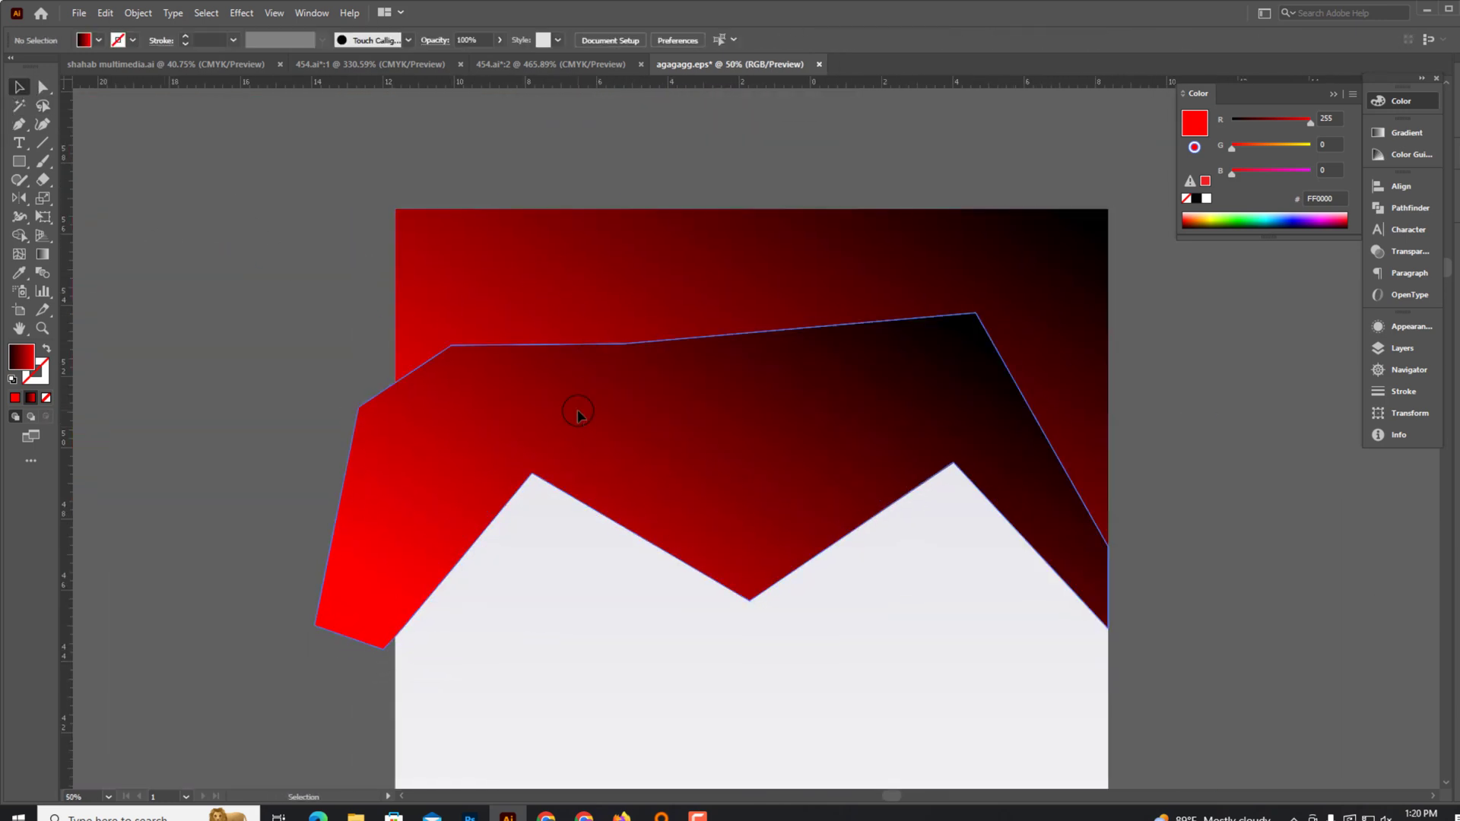
key(a)
key(ctrl+a)
click(529, 699)
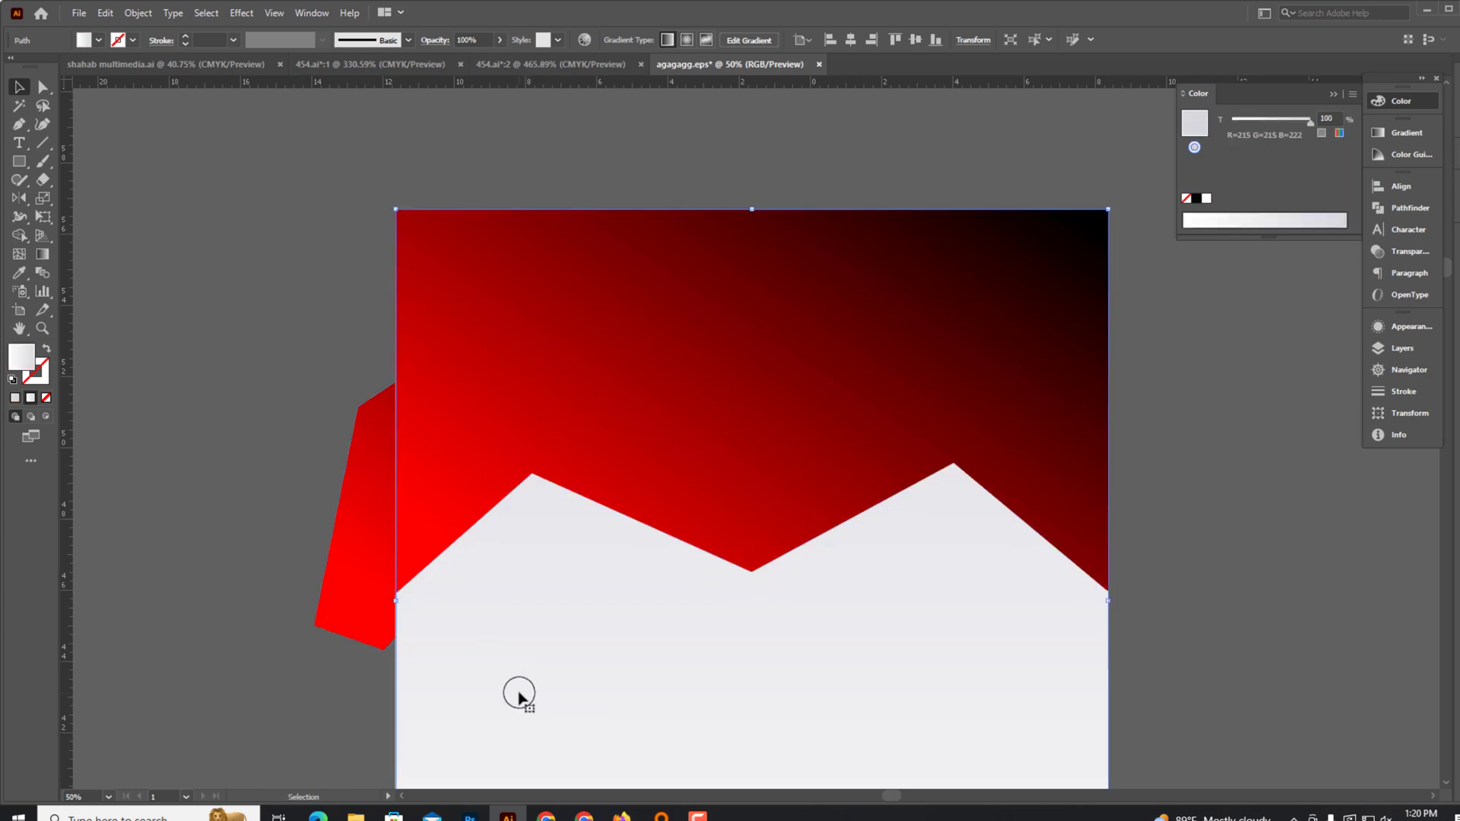
key(ctrl+bracketleft)
click(334, 352)
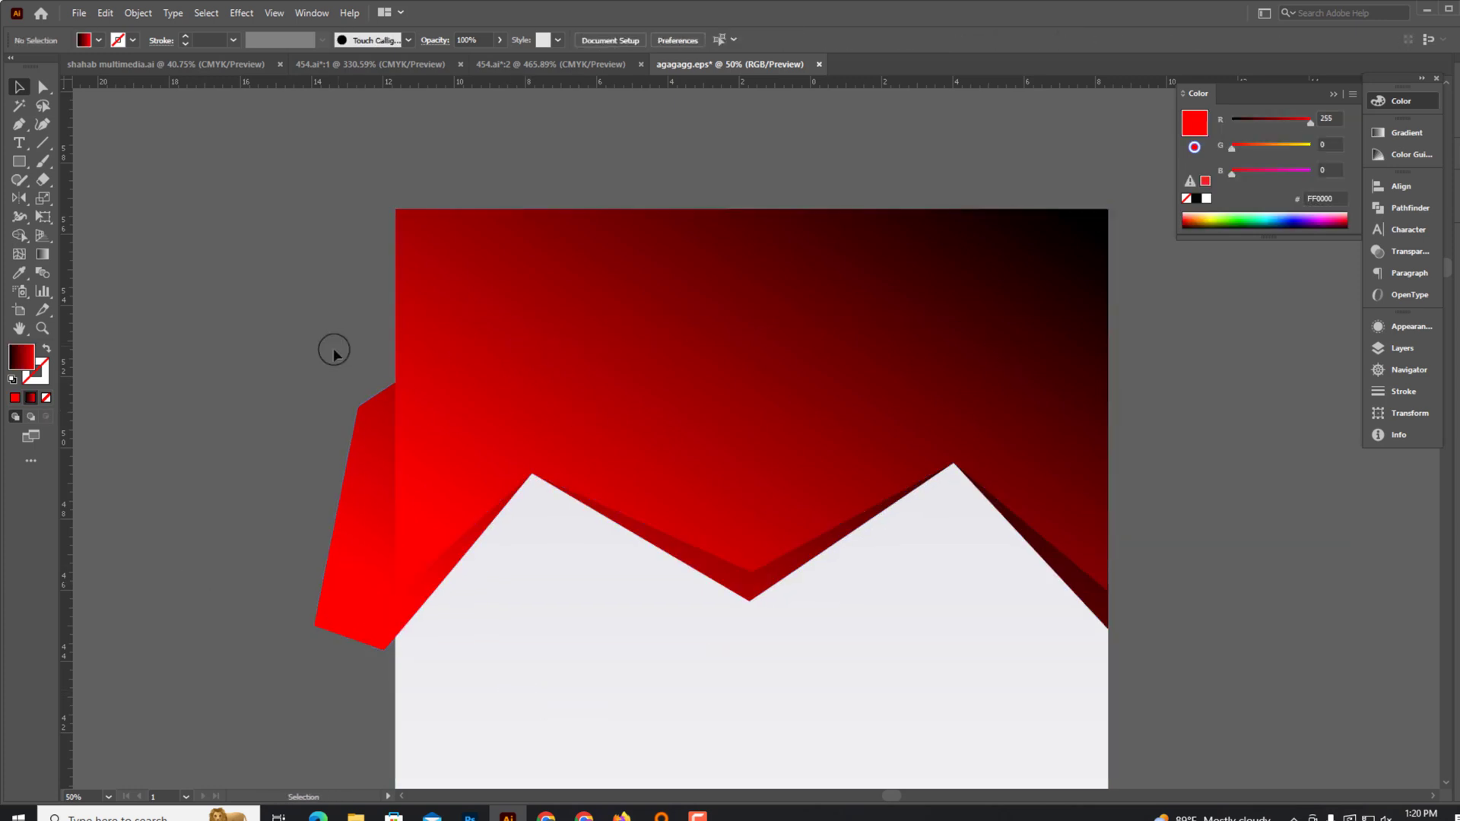
Select the edge strips and drag a lower-left to upper-right gradient across them.
click(1076, 597)
alt+click(380, 608)
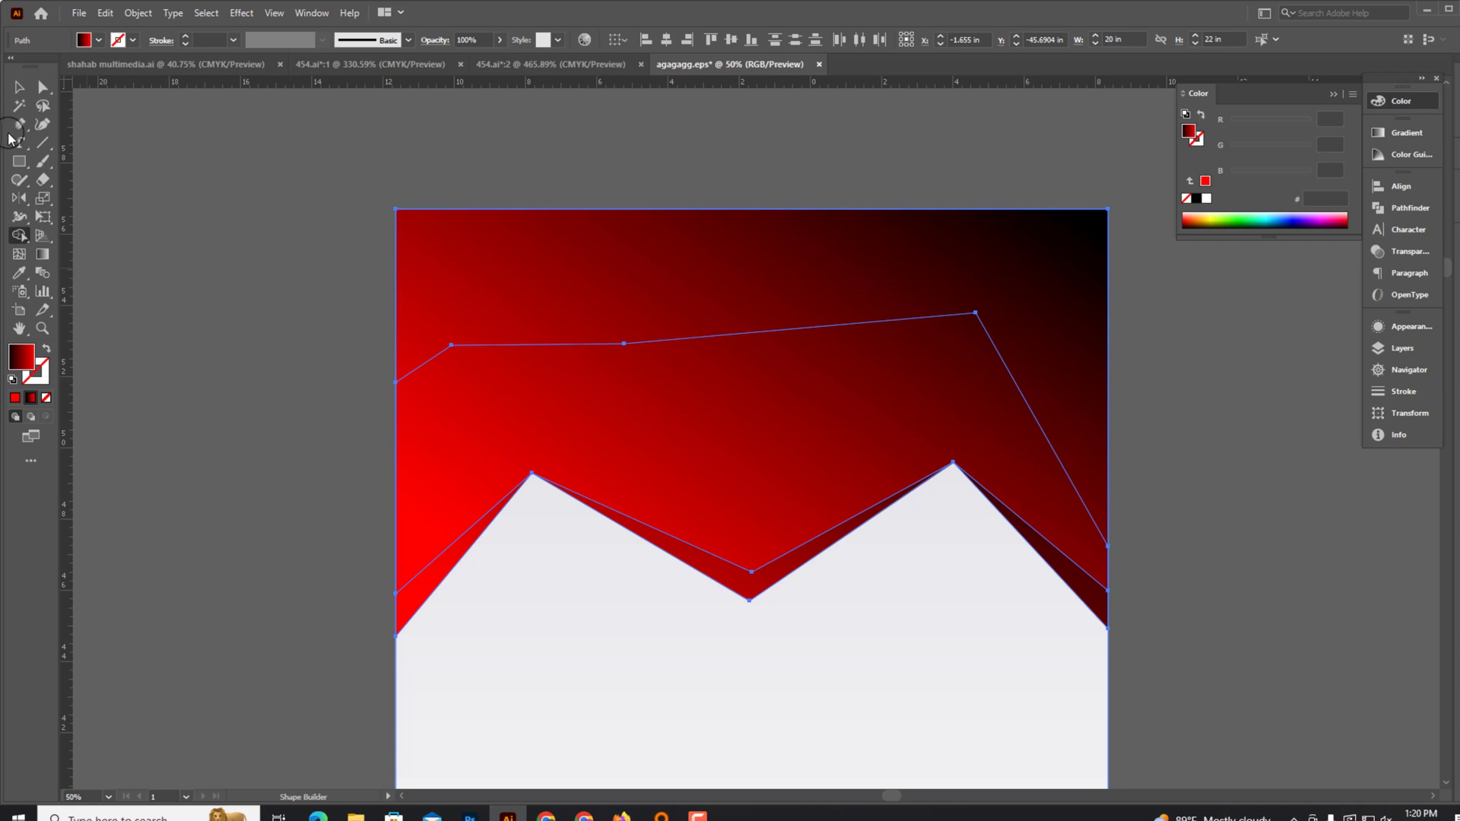
click(433, 613)
key(g)
click(530, 626)
drag(440, 773, 625, 405)
drag(604, 791, 818, 376)
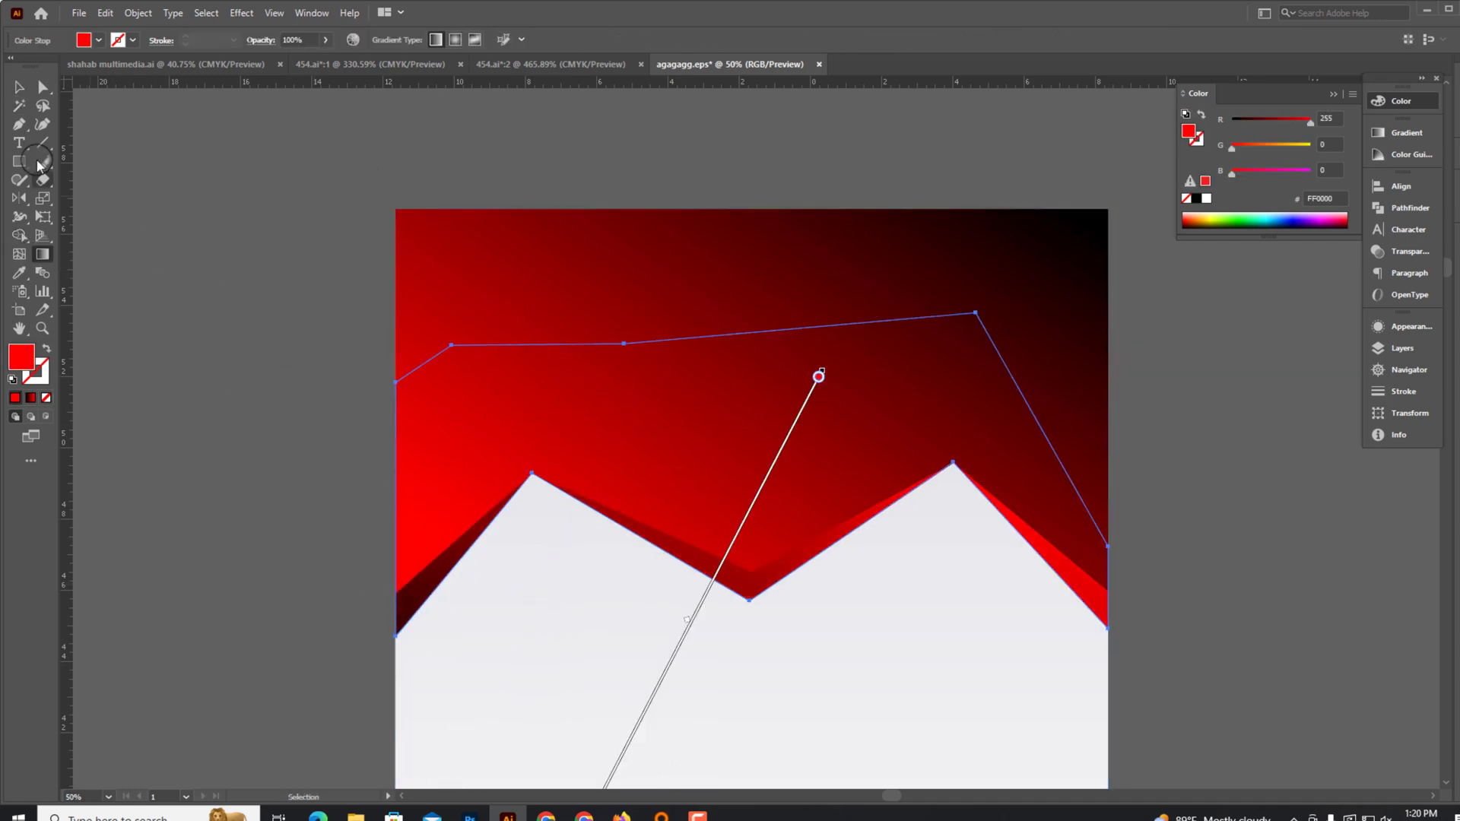
Redraw the strips' gradient downward for a darker red shadow along the edge.
click(23, 90)
scroll(905, 489, up, 3)
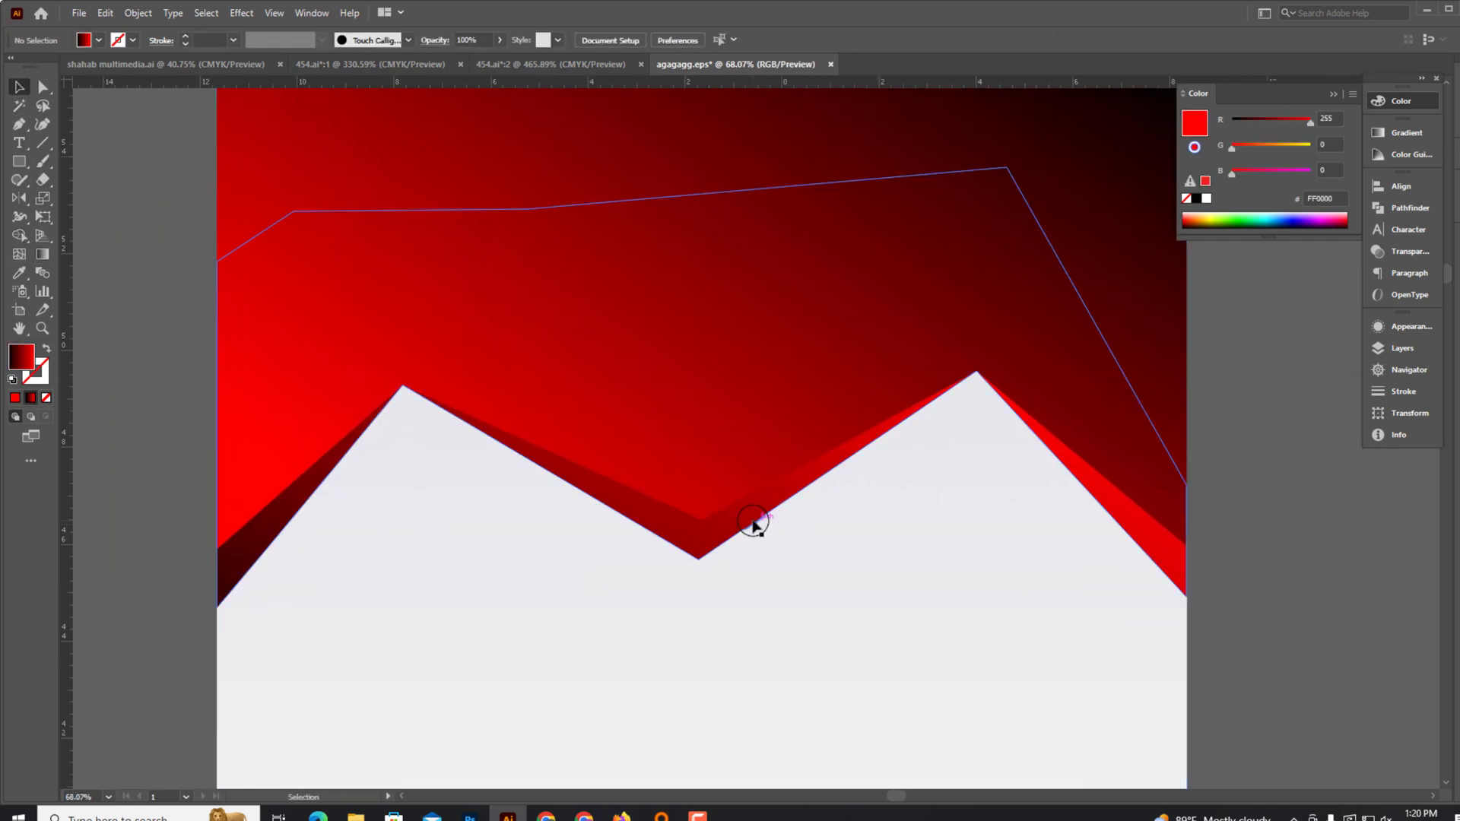
click(45, 253)
drag(707, 662, 747, 257)
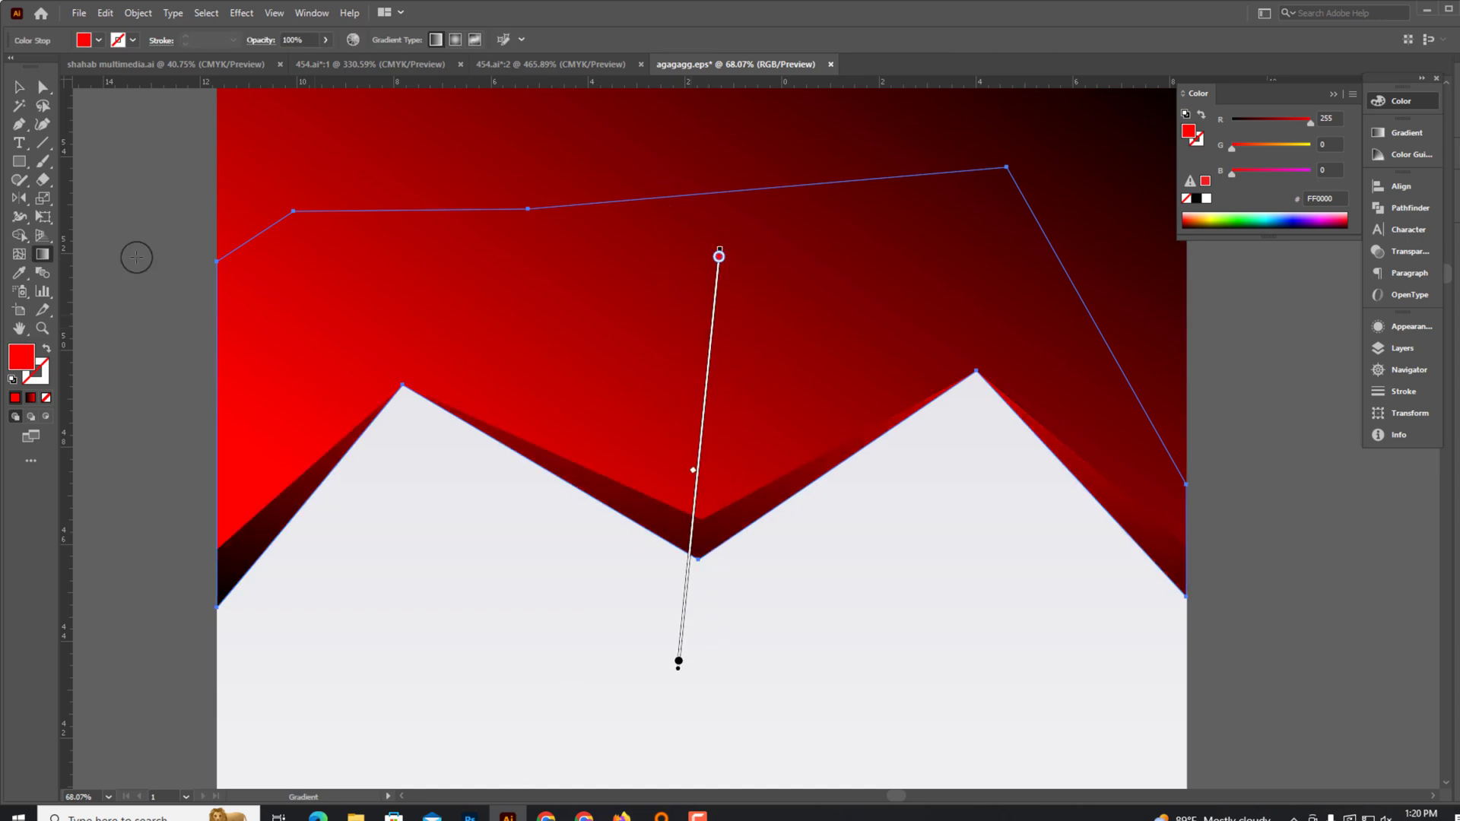
mouse_move(1054, 324)
mouse_down()
mouse_move(457, 594)
mouse_move(78, 558)
mouse_up()
drag(694, 438, 896, 168)
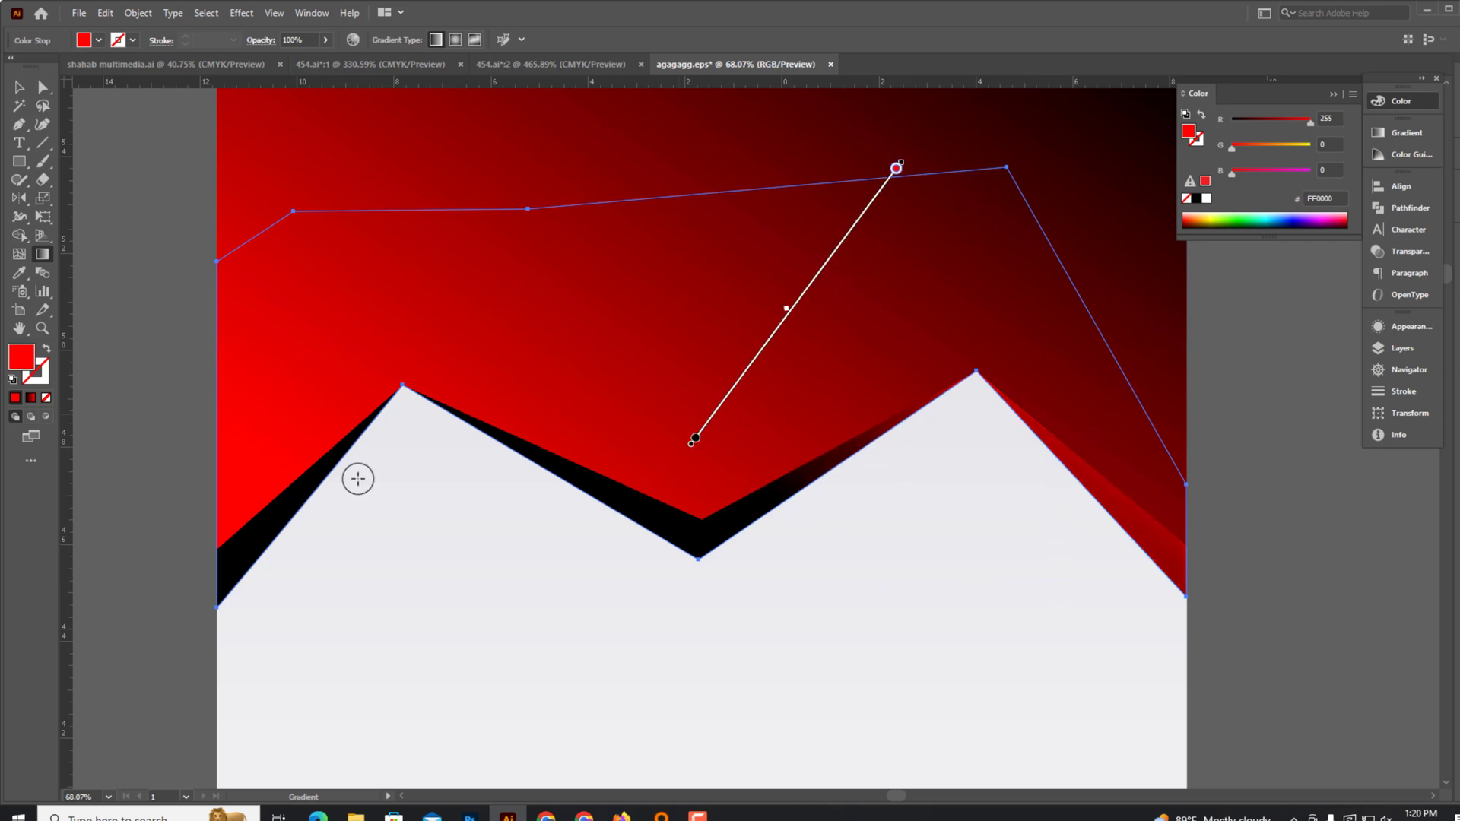
mouse_move(493, 287)
mouse_down()
mouse_move(580, 606)
mouse_move(459, 658)
mouse_up()
click(14, 92)
click(137, 404)
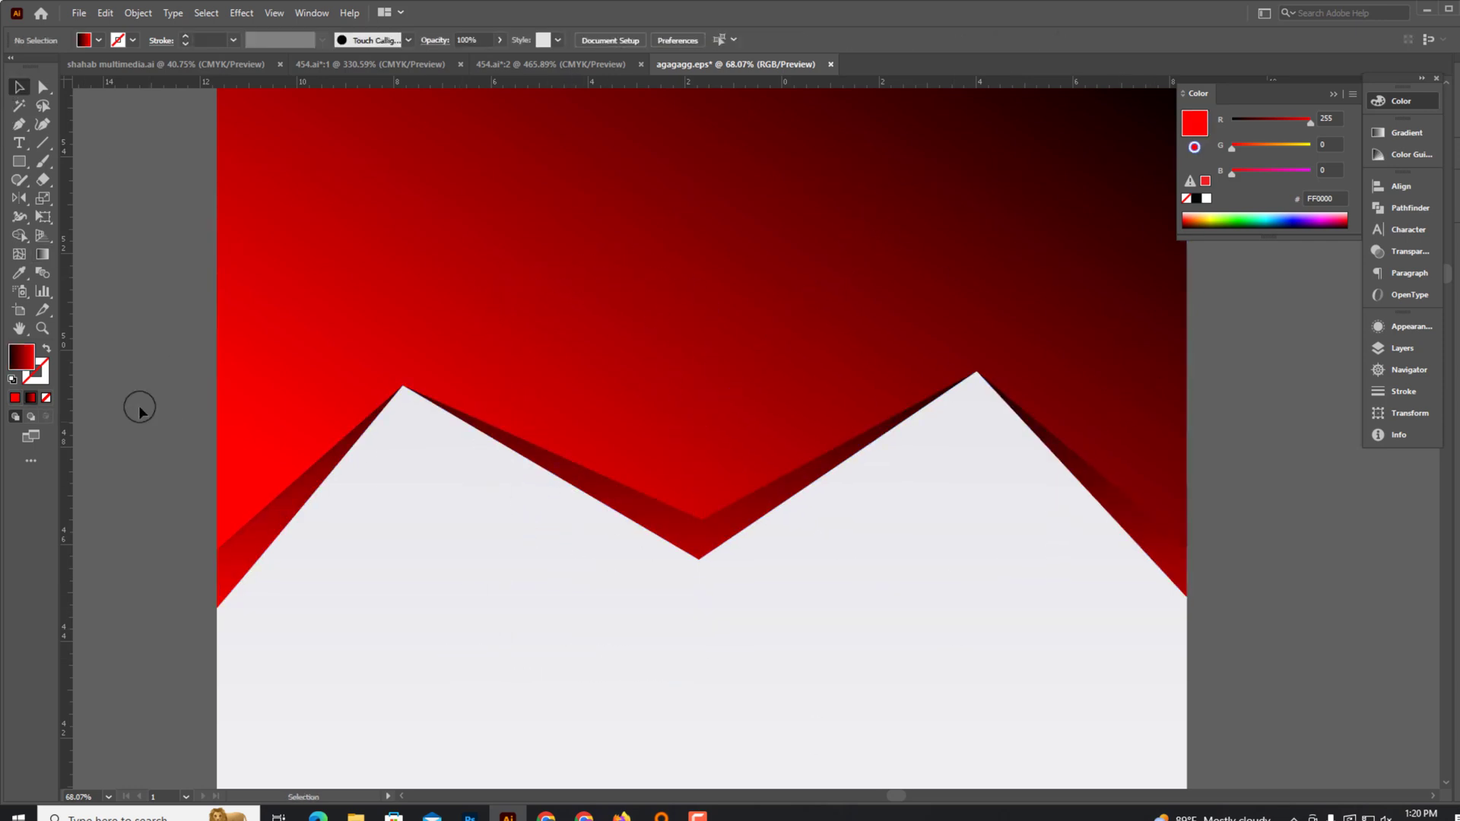
key(ctrl+minus)
key(ctrl+minus)
Pen-draw a triangle along the right slope of the right peak.
scroll(910, 527, up, 1)
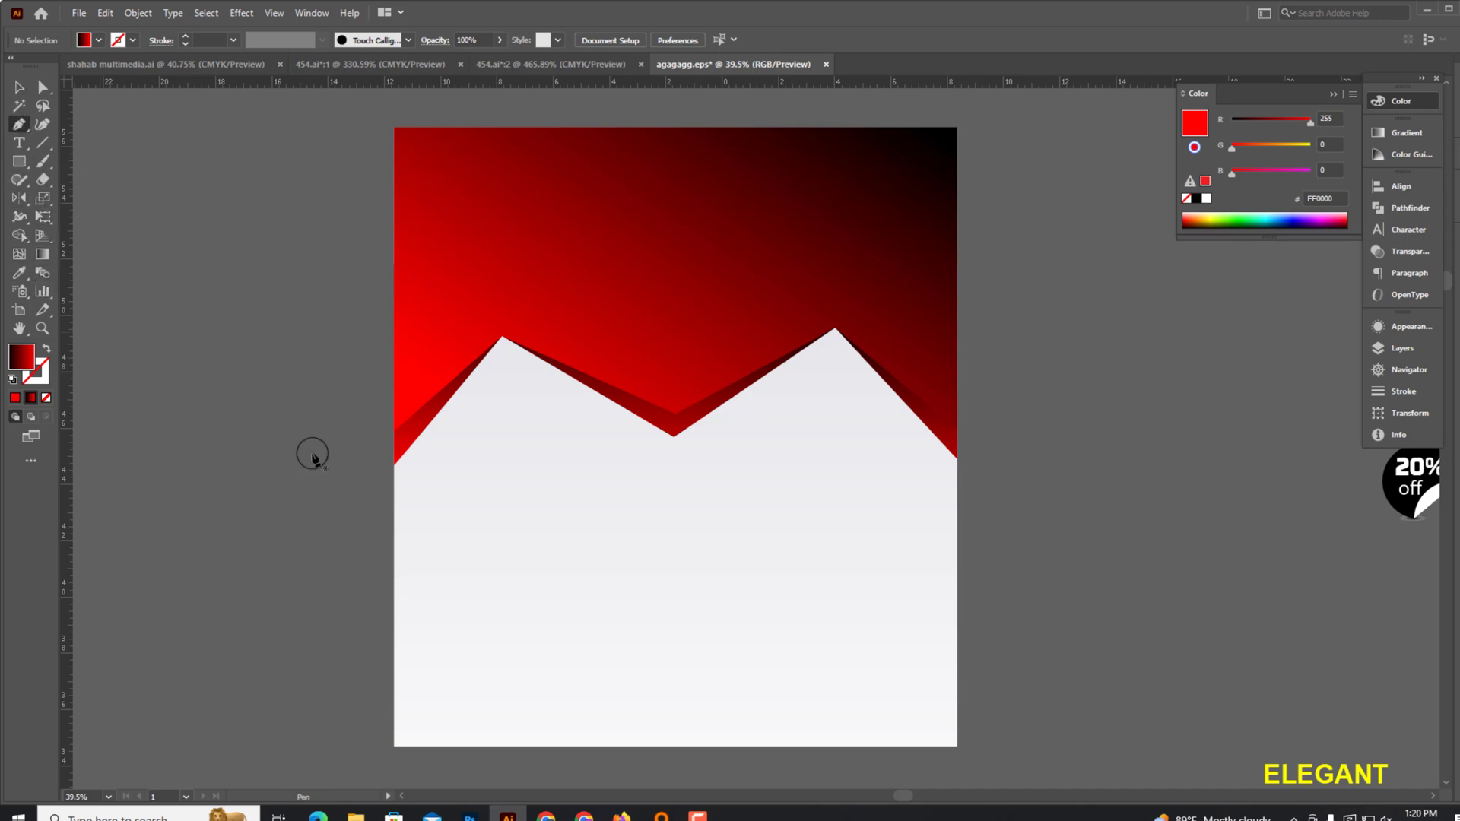
scroll(313, 454, up, 2)
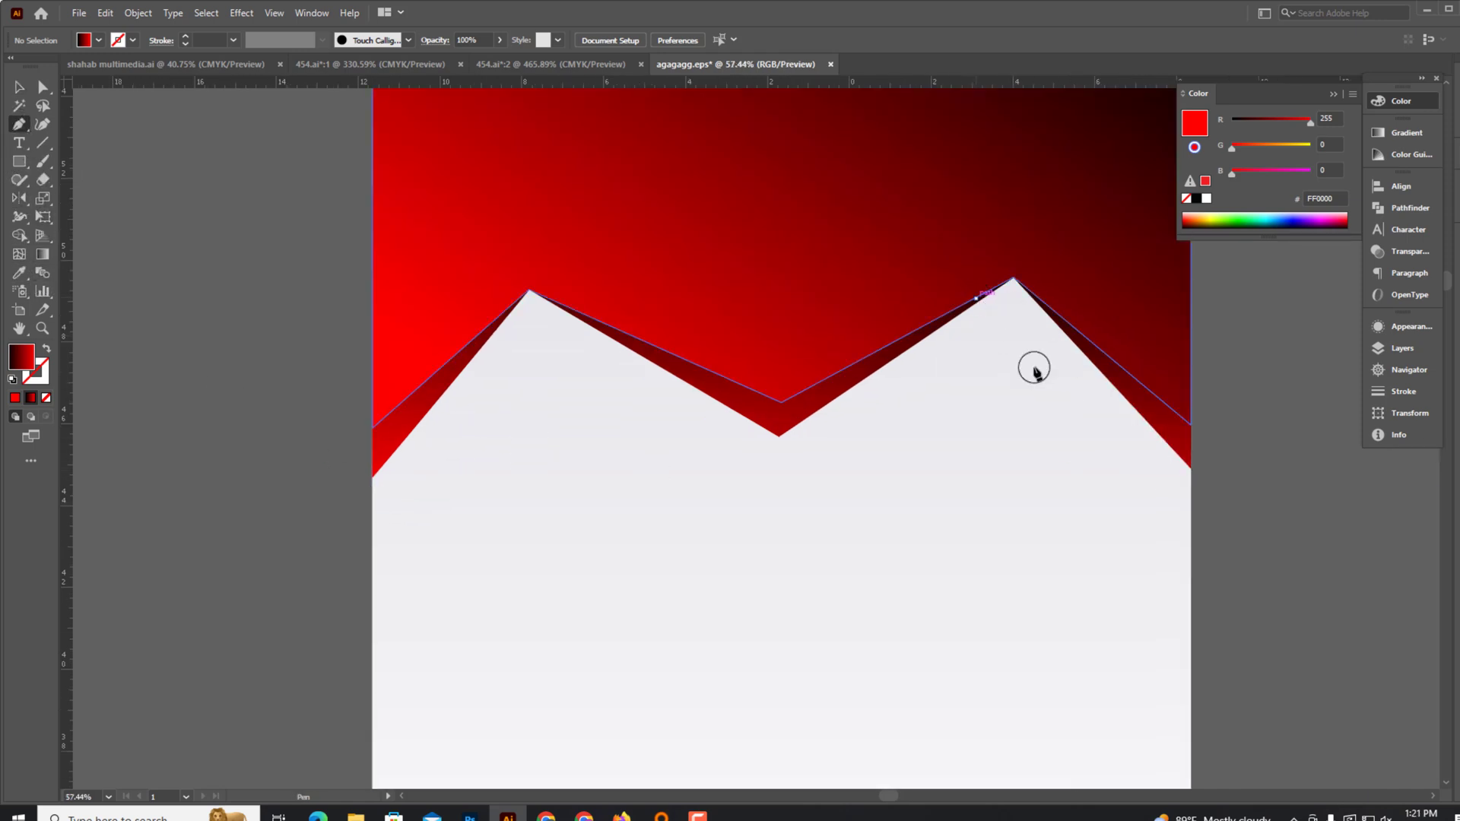
click(976, 298)
click(1192, 468)
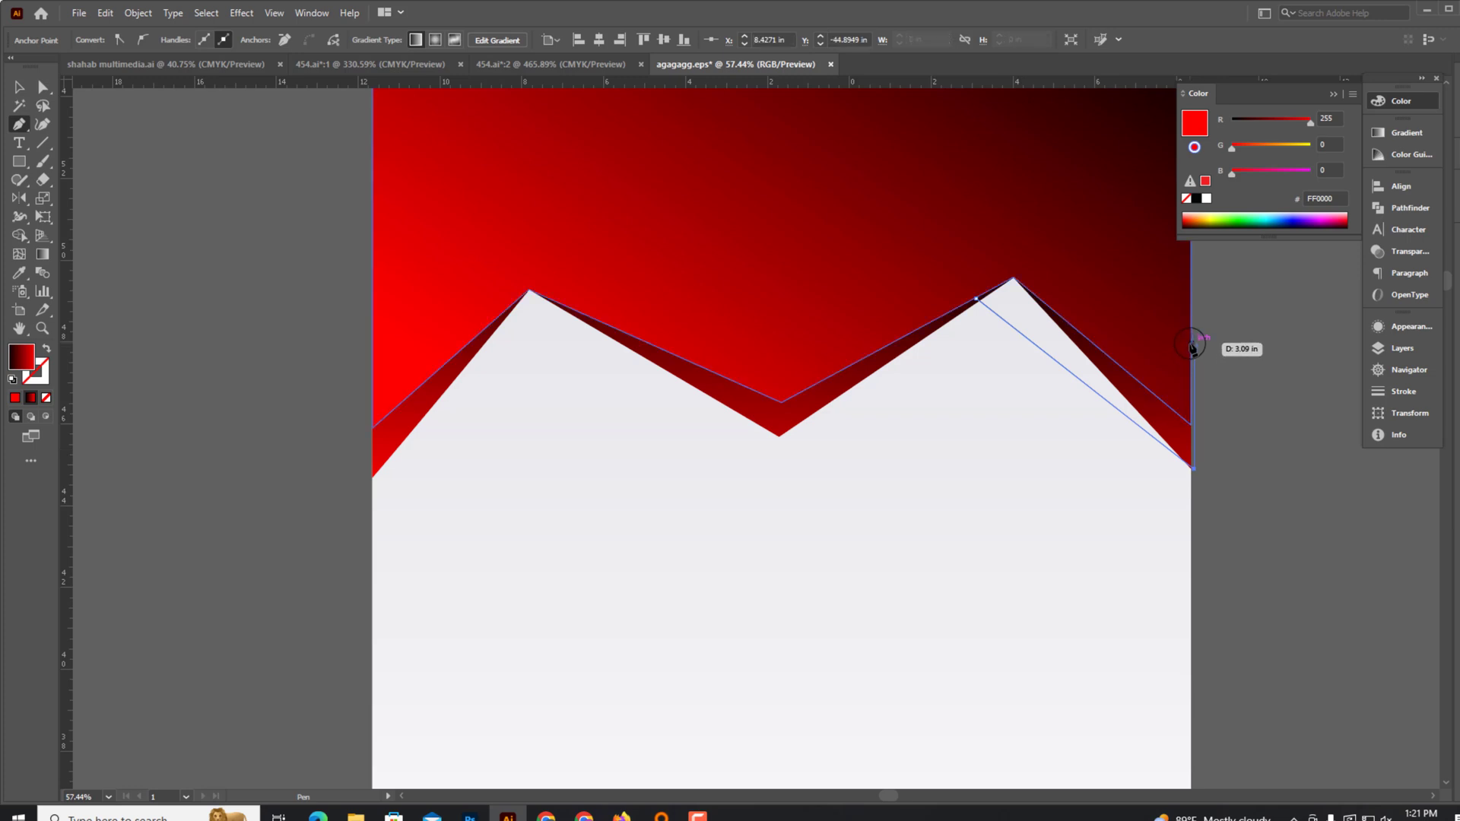
click(983, 184)
Send the triangle backward behind the red strip and shade it with a gradient.
key(v)
right_click(1049, 301)
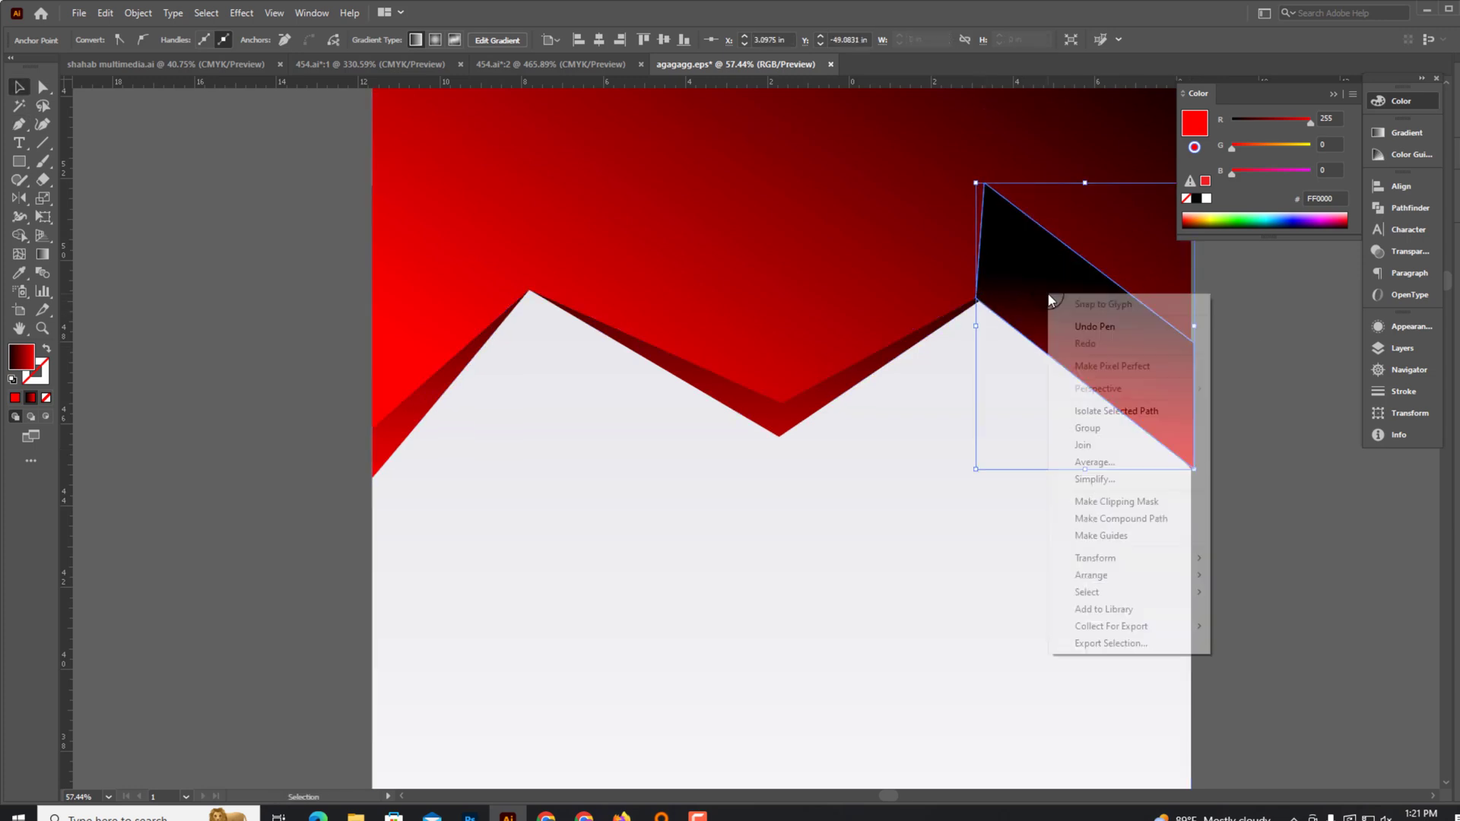
mouse_move(1092, 575)
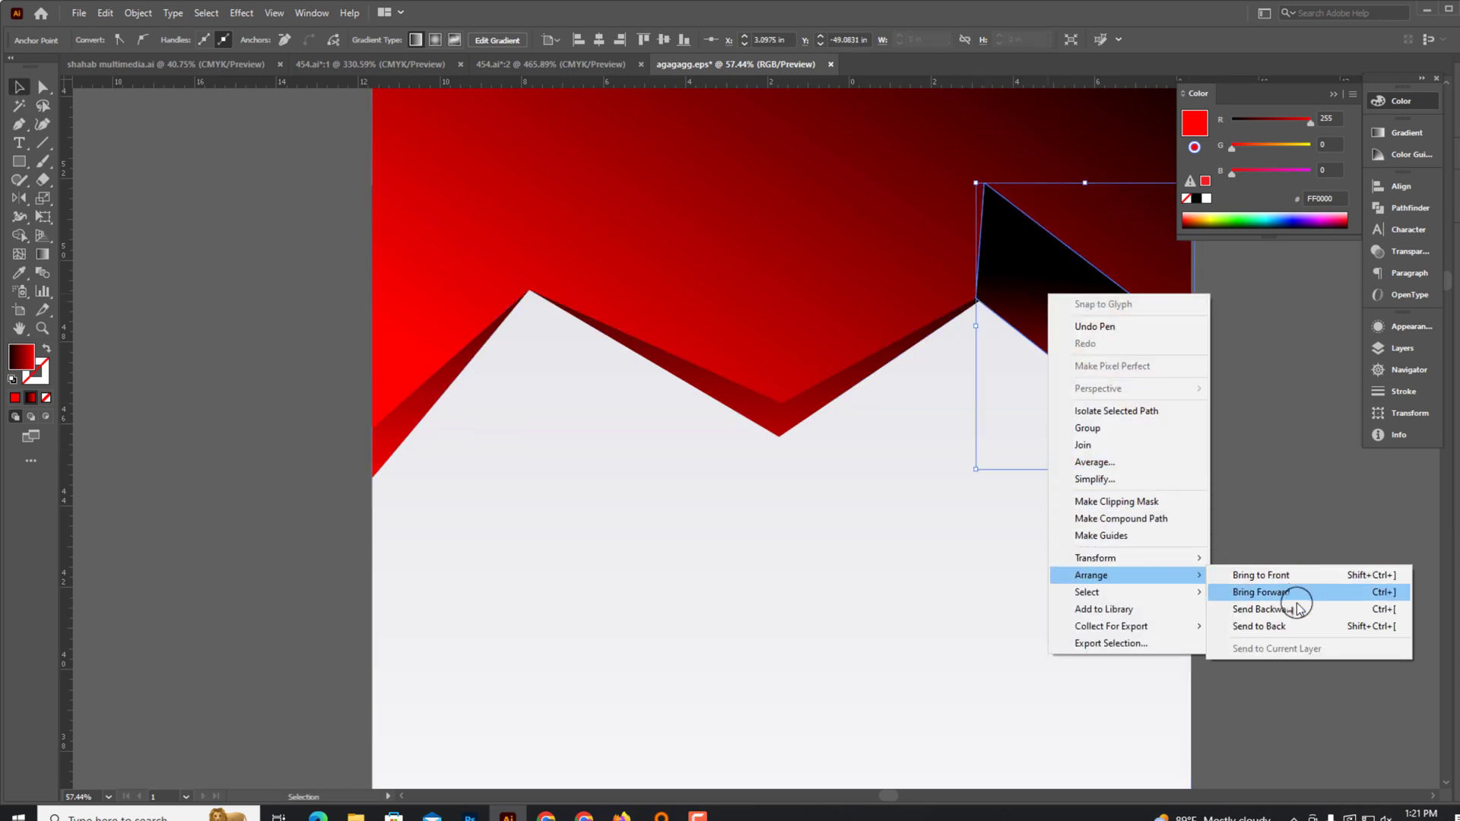
click(1297, 609)
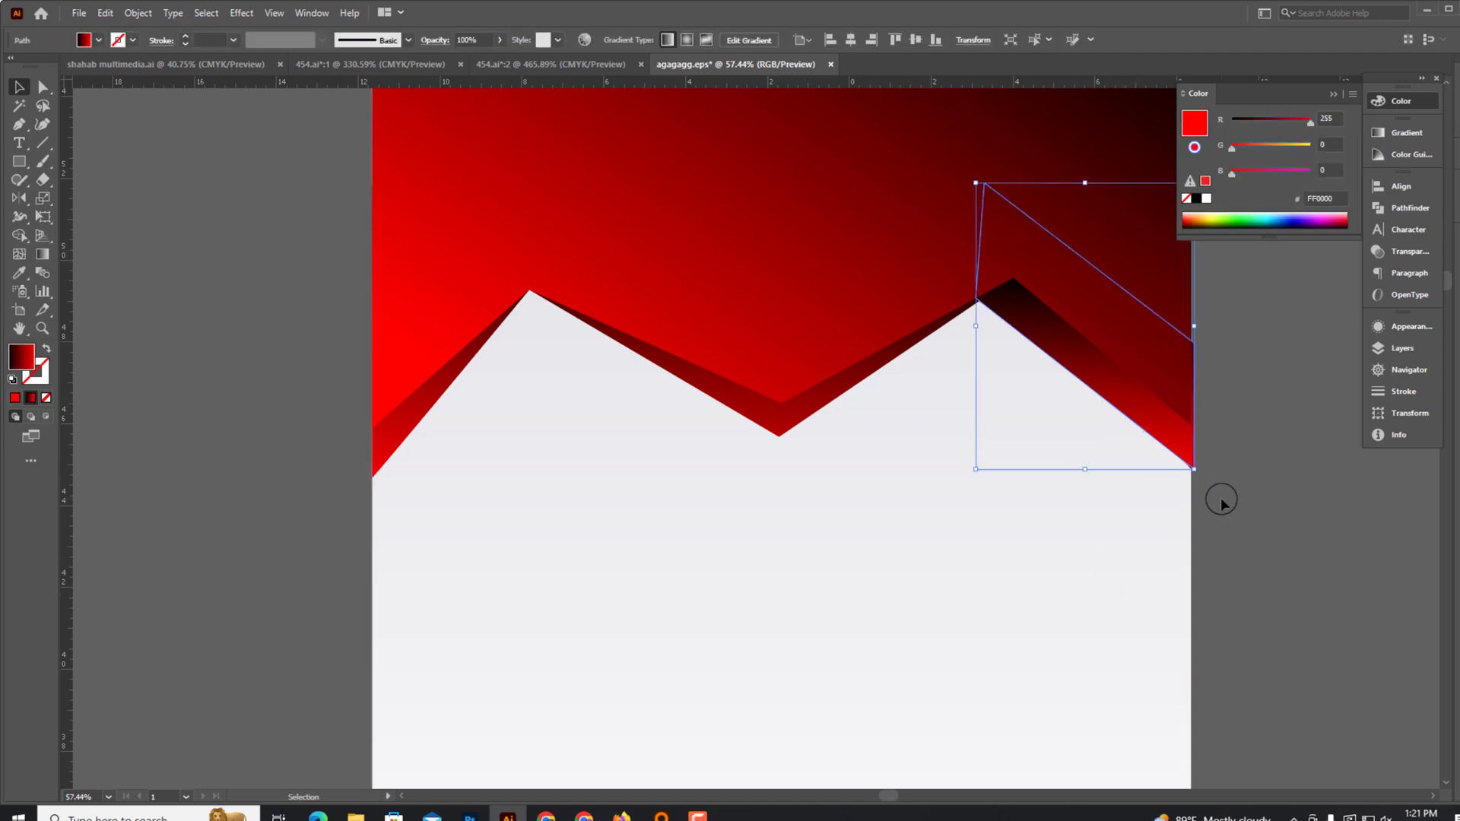
scroll(1165, 464, up, 3)
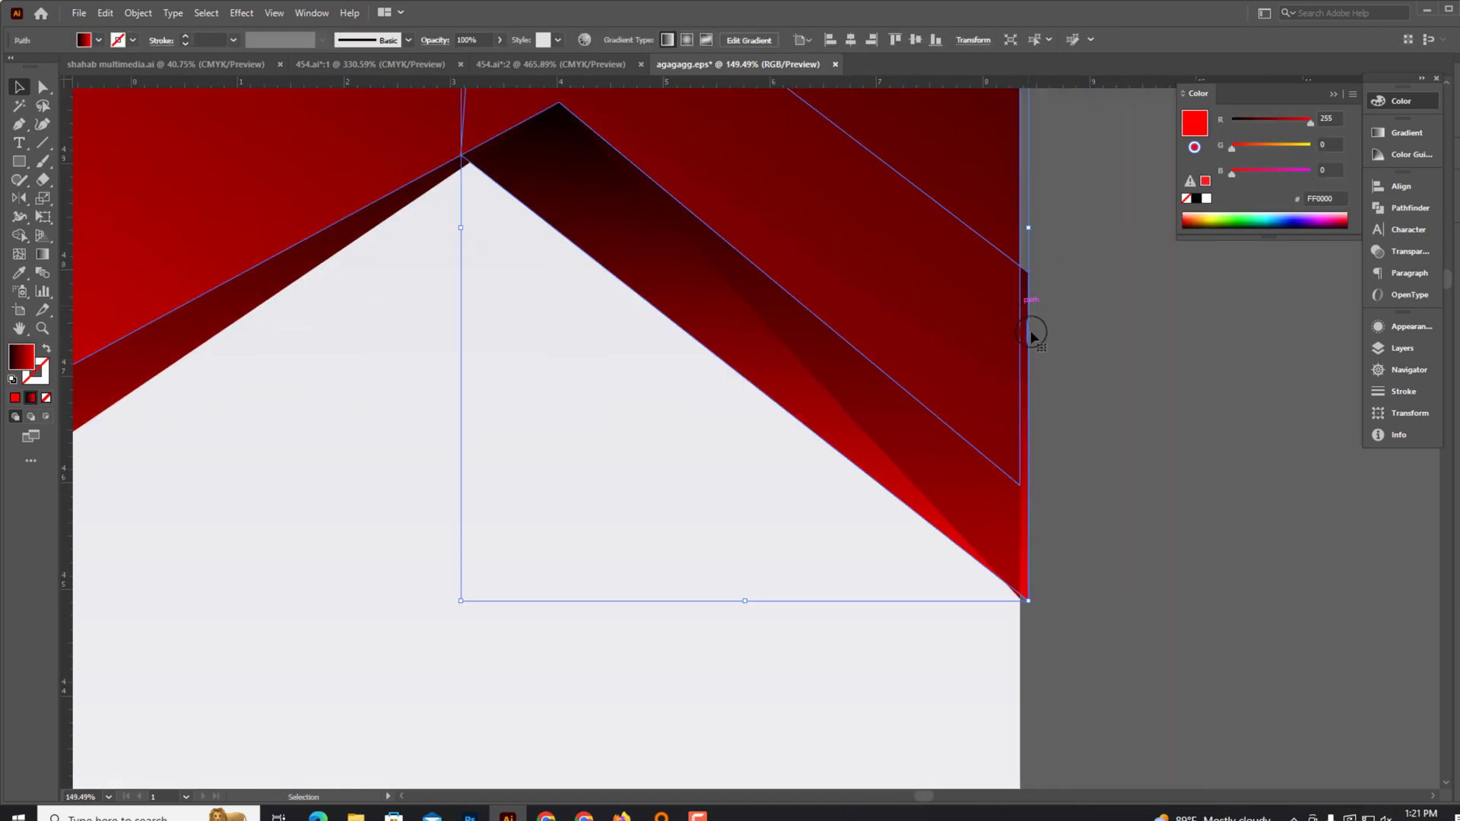
click(1021, 606)
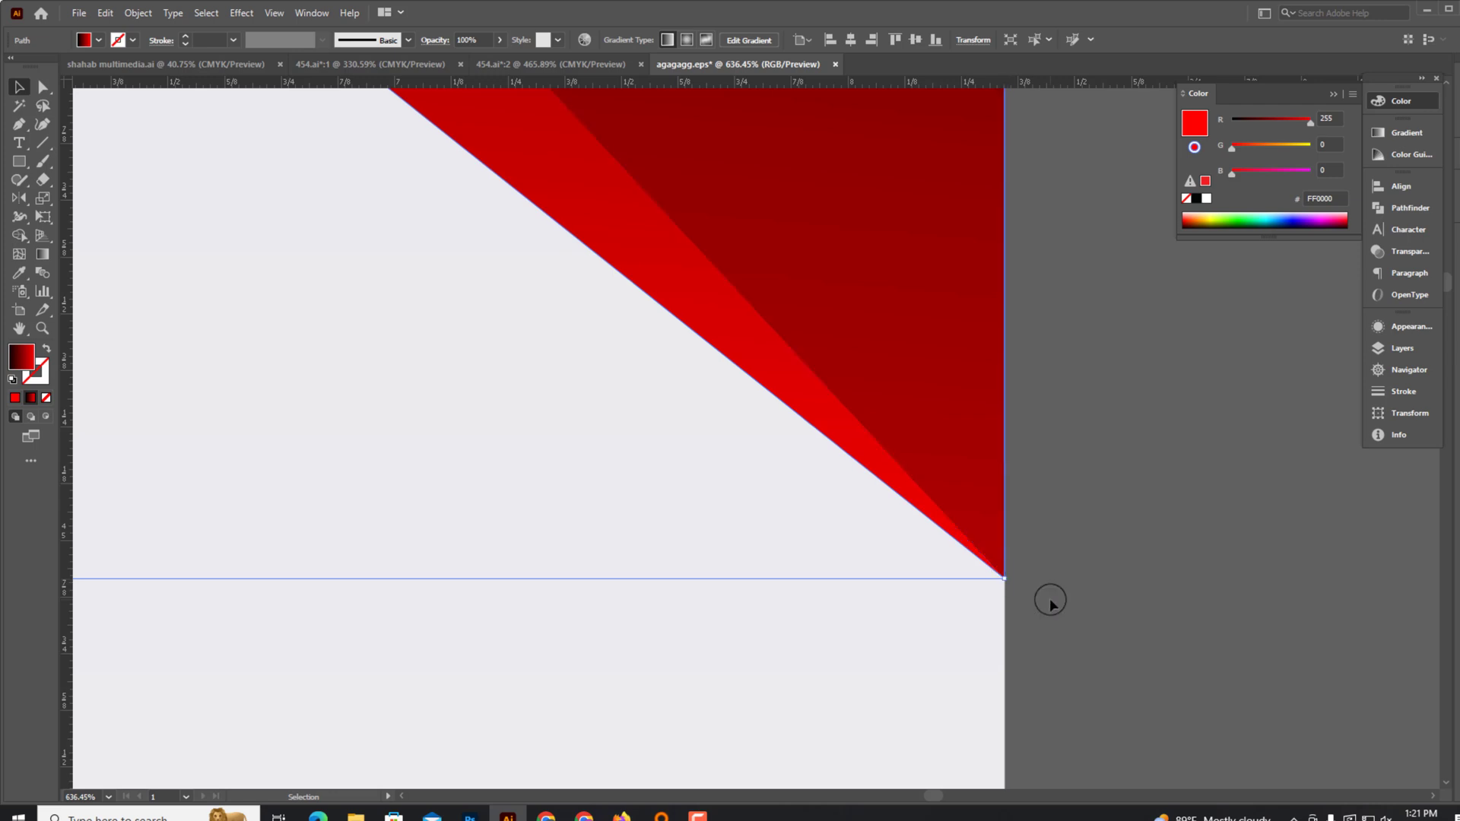
scroll(1049, 596, up, 3)
key(ctrl+minus)
key(ctrl+minus)
key(g)
mouse_move(682, 322)
mouse_down()
mouse_move(756, 450)
mouse_move(613, 369)
mouse_move(646, 398)
mouse_up()
Pen-draw a fold shape spanning from the left peak down to the valley.
key(v)
click(1068, 368)
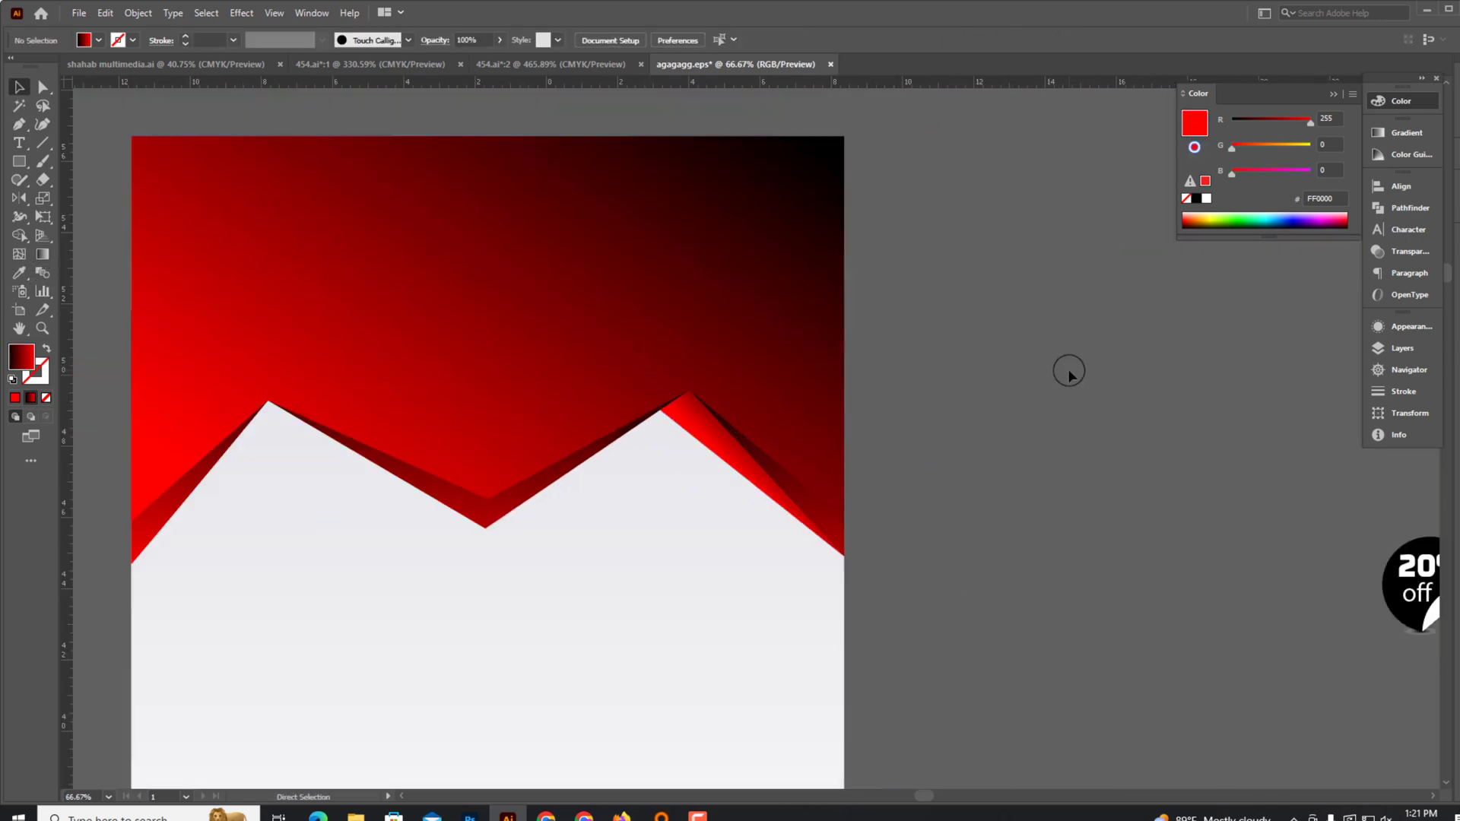
scroll(786, 463, up, 2)
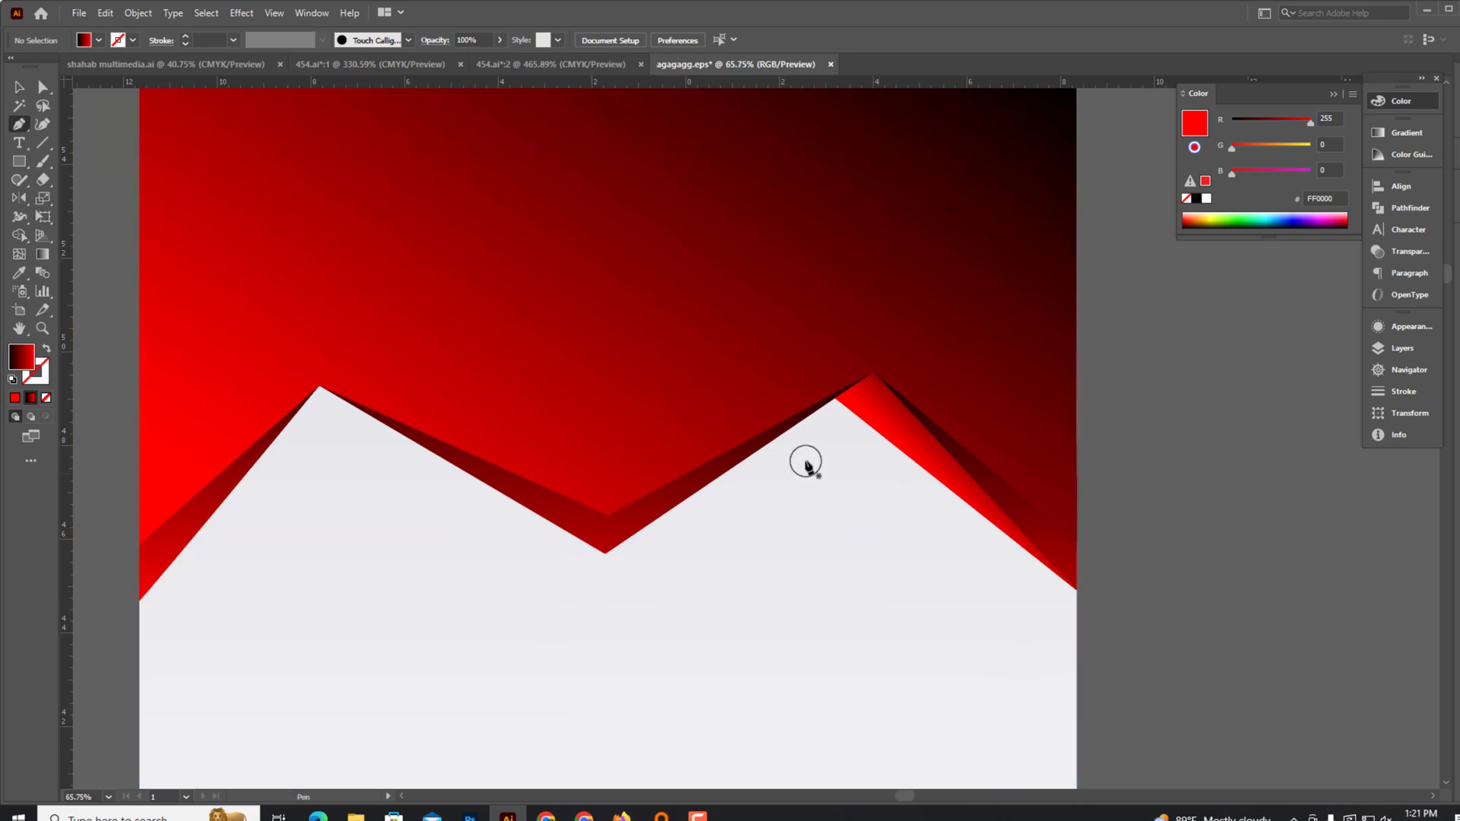
click(879, 376)
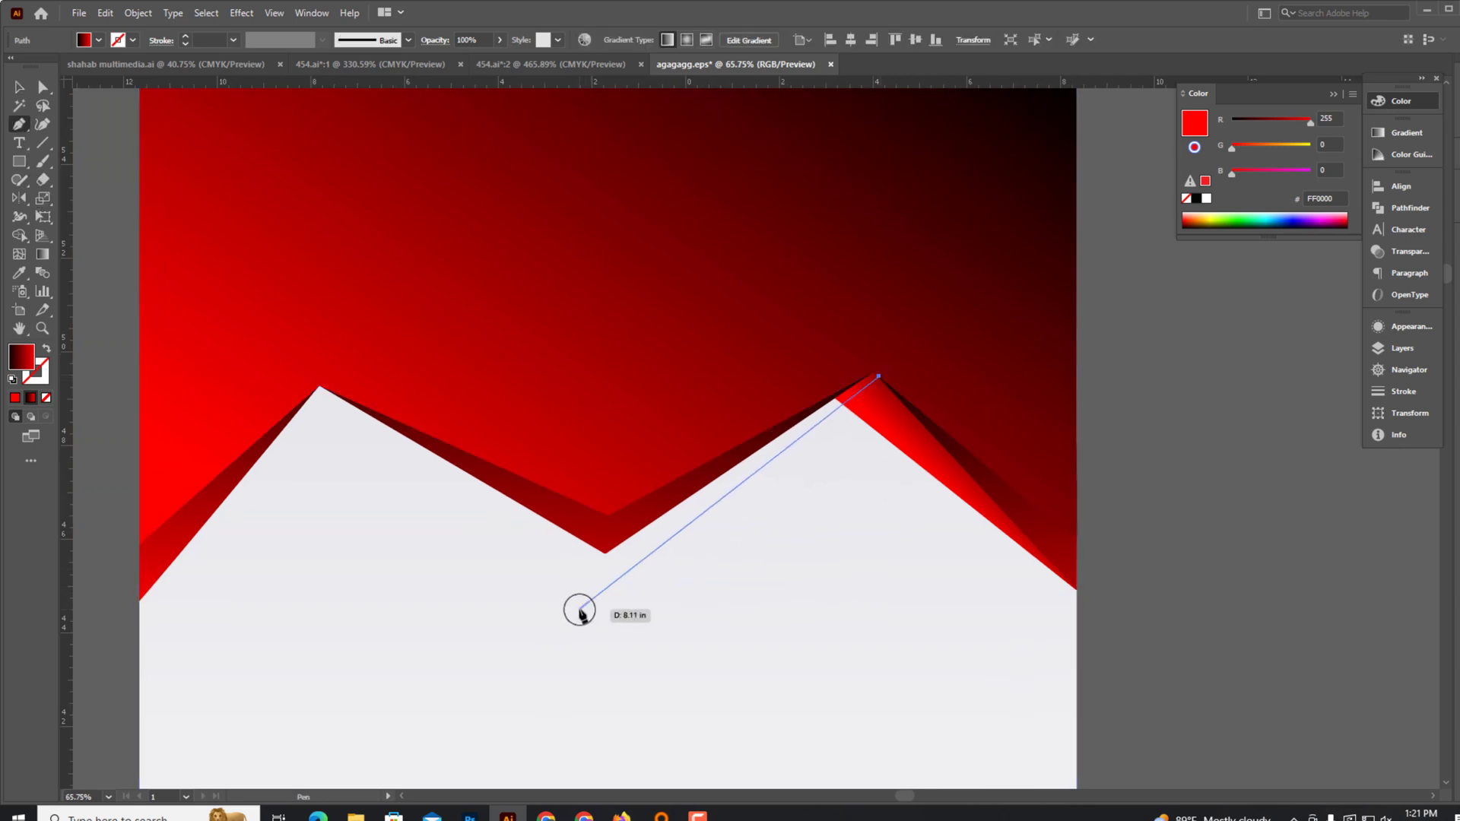
click(296, 414)
click(603, 552)
click(594, 354)
click(251, 306)
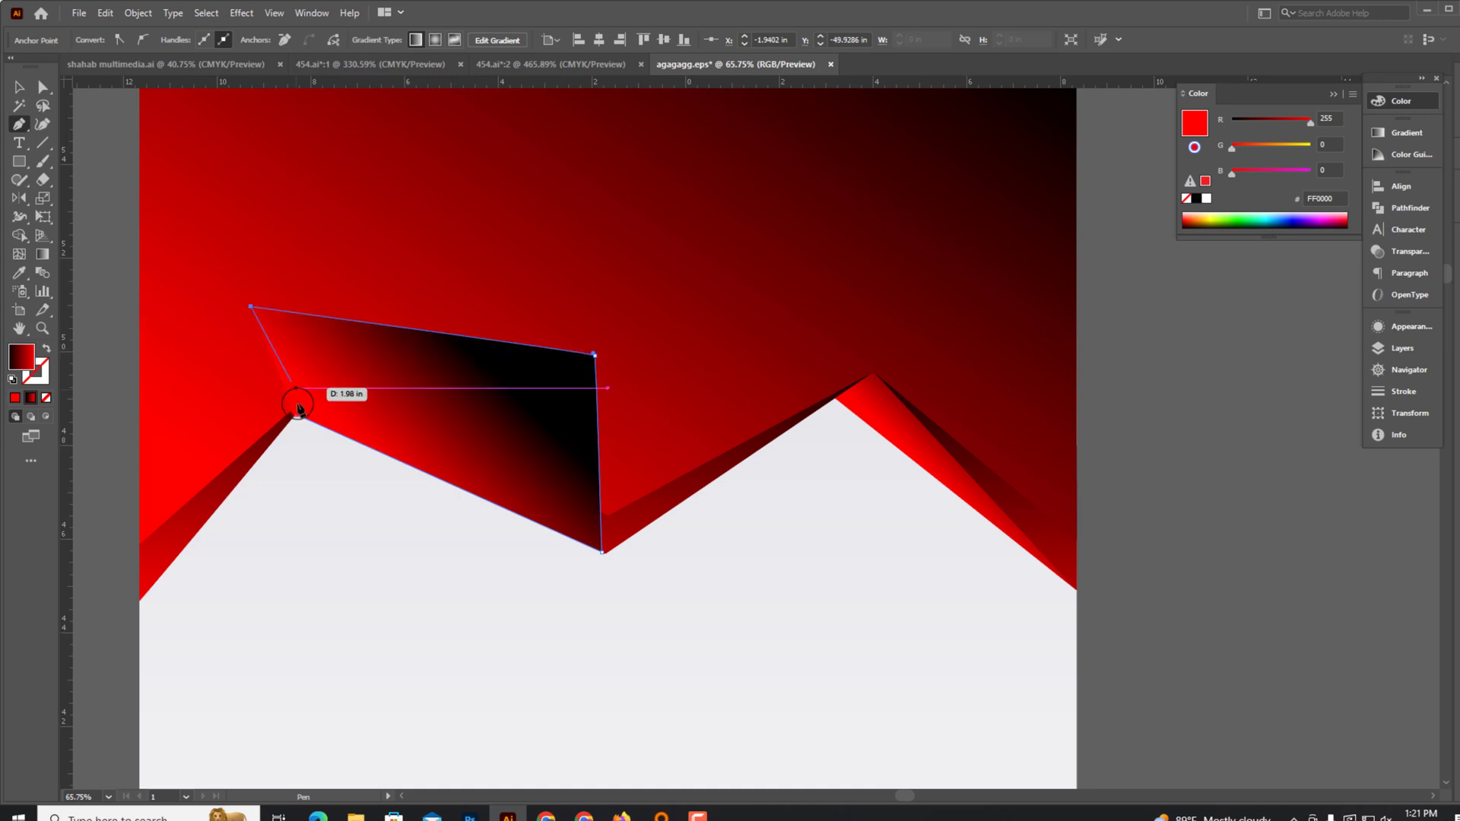
click(305, 421)
Shade the new fold with a near-vertical gradient.
key(g)
drag(332, 277, 342, 466)
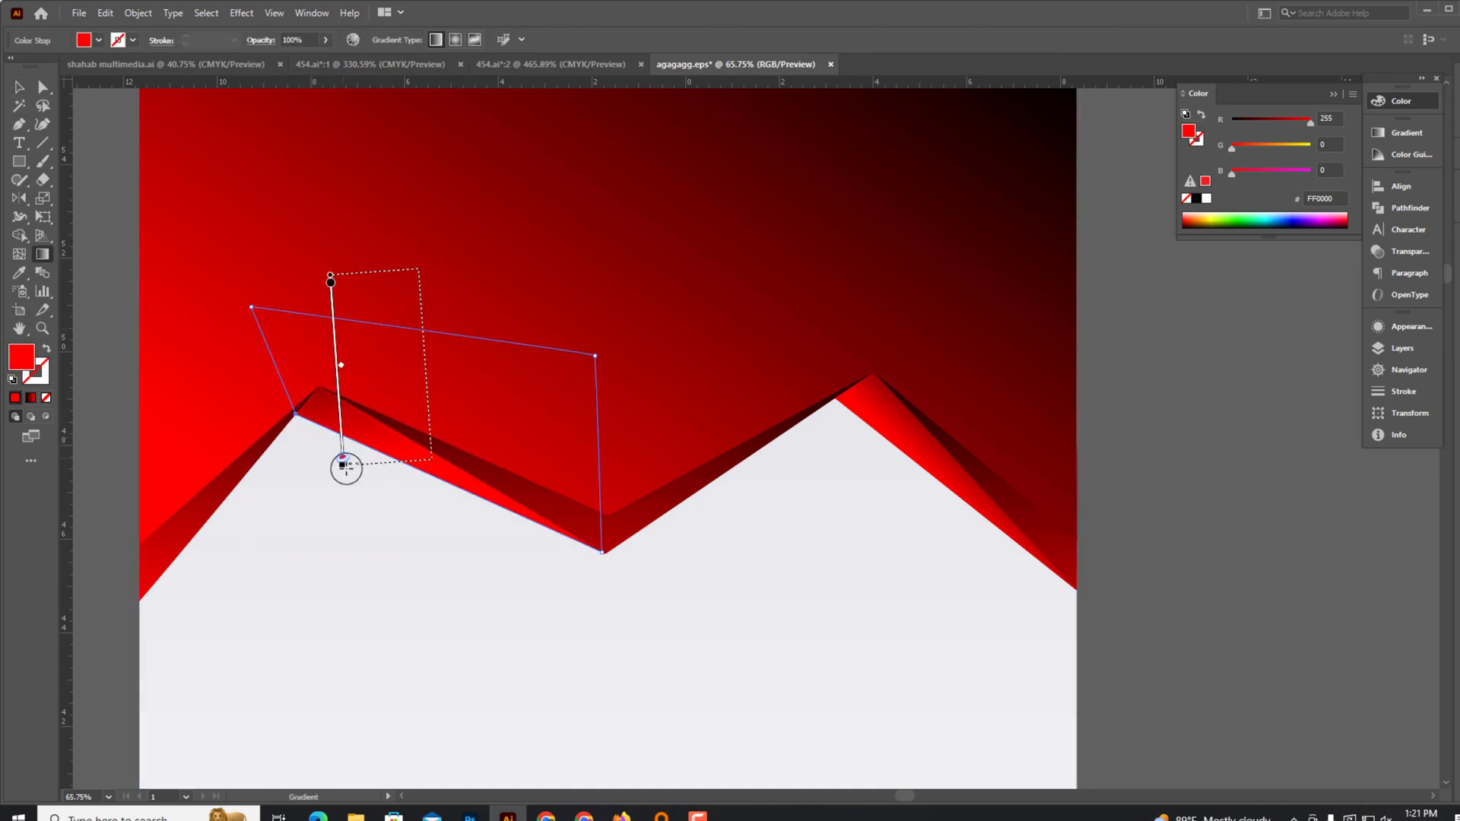
drag(287, 297, 553, 569)
drag(432, 536, 406, 374)
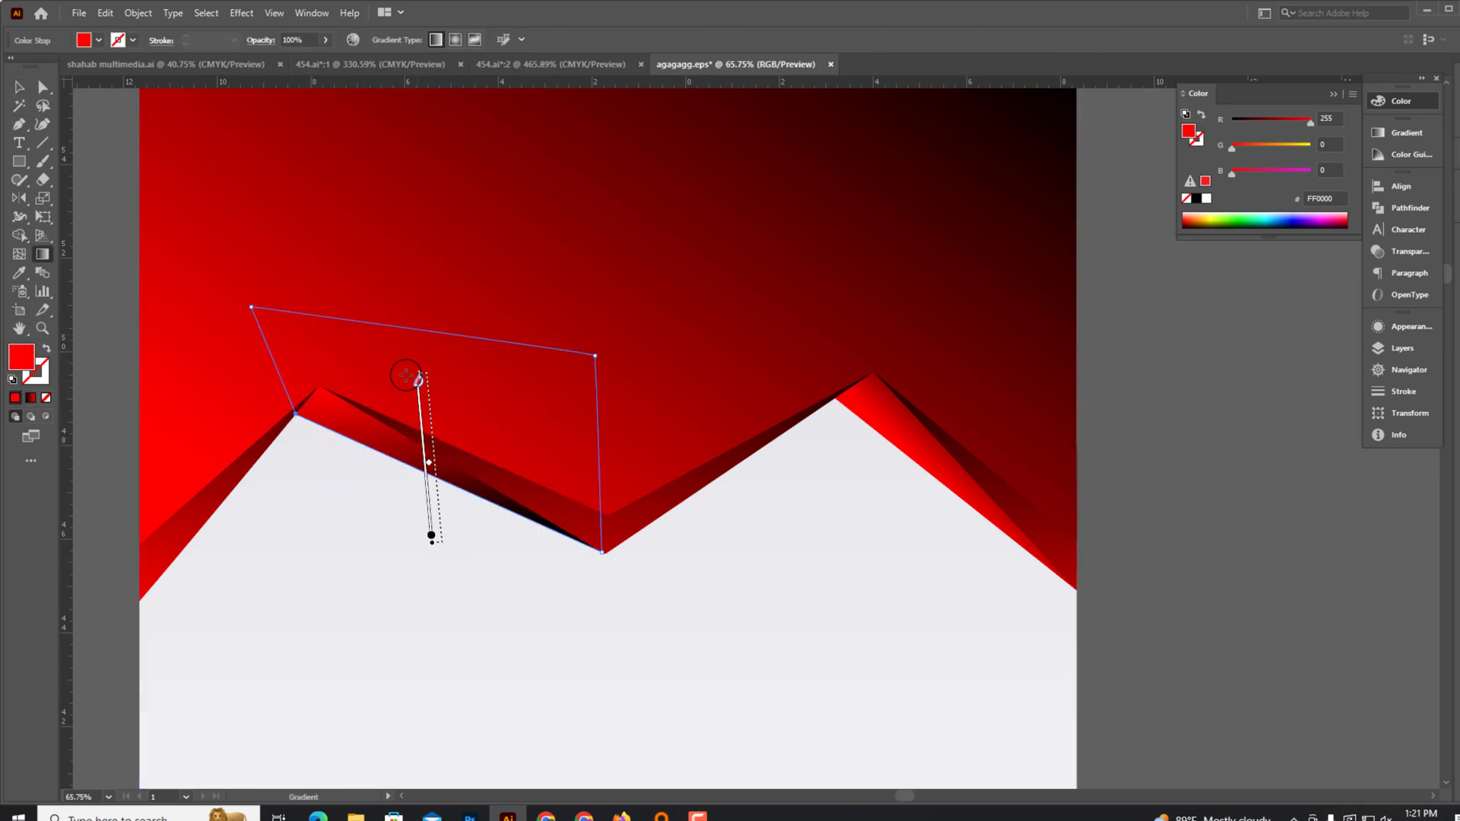
drag(465, 504, 484, 523)
key(v)
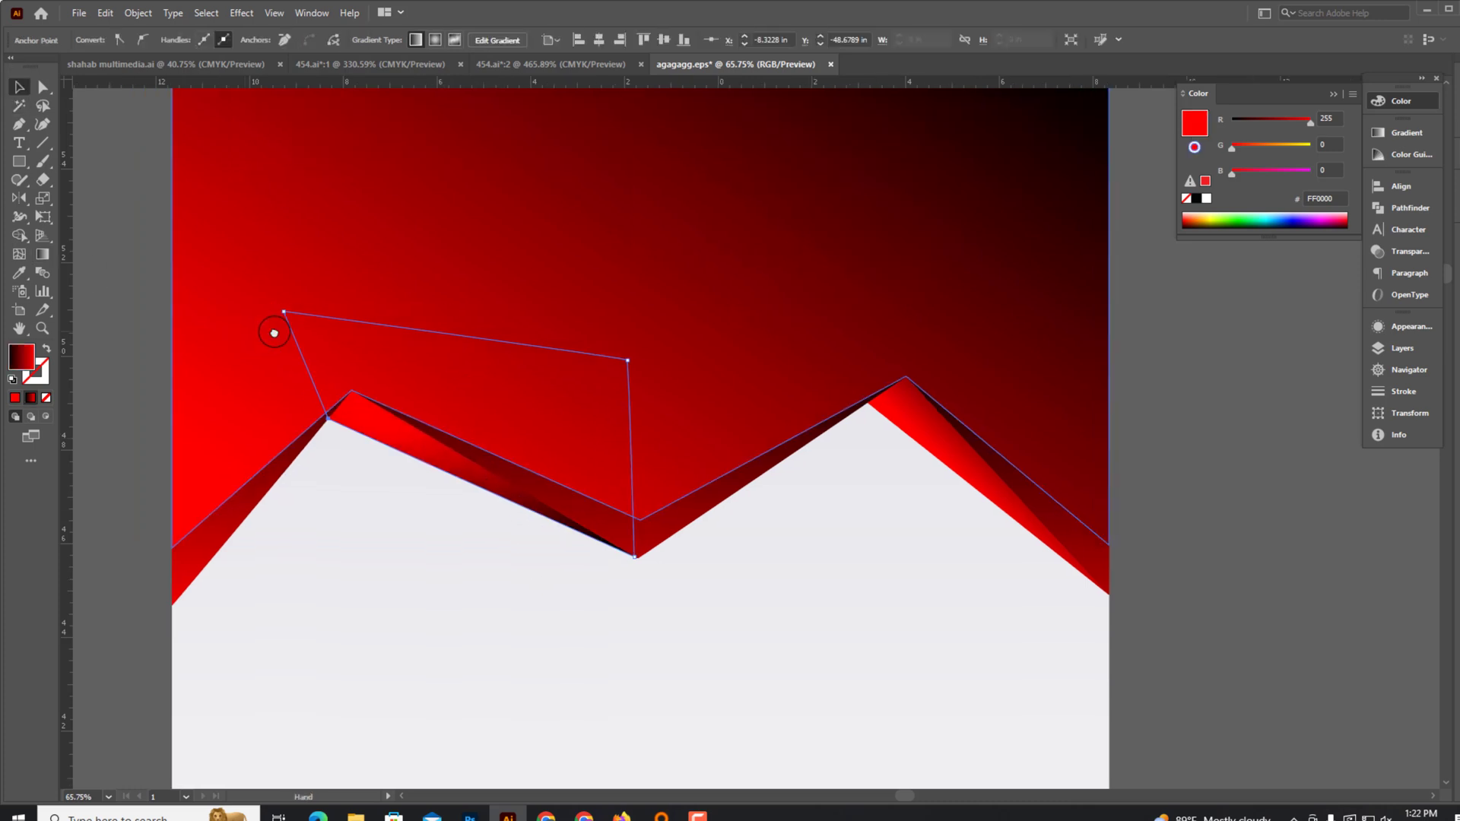
click(63, 446)
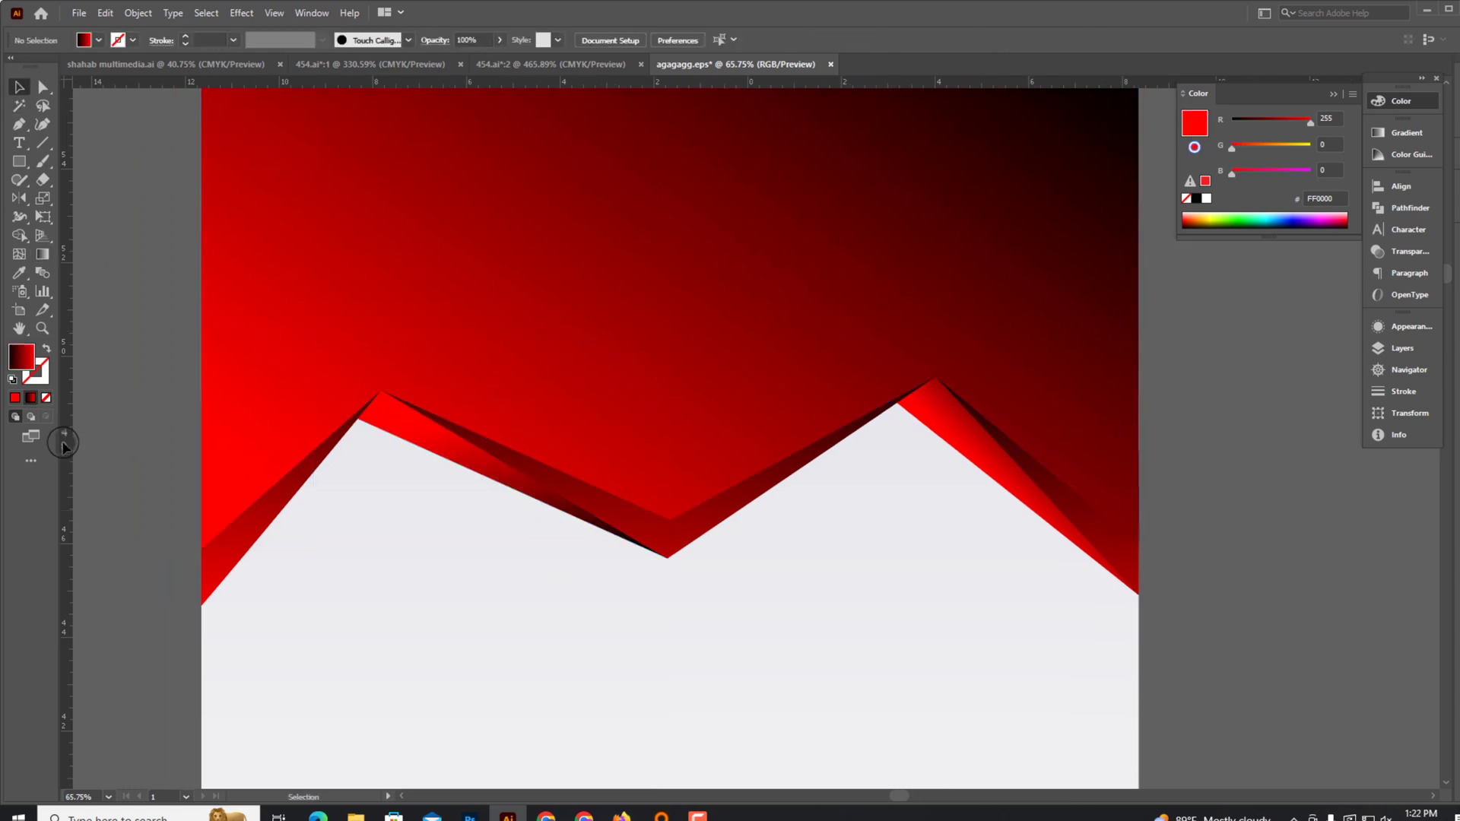
Pen-draw a fold on the left peak's left slope and send it to the back.
click(384, 387)
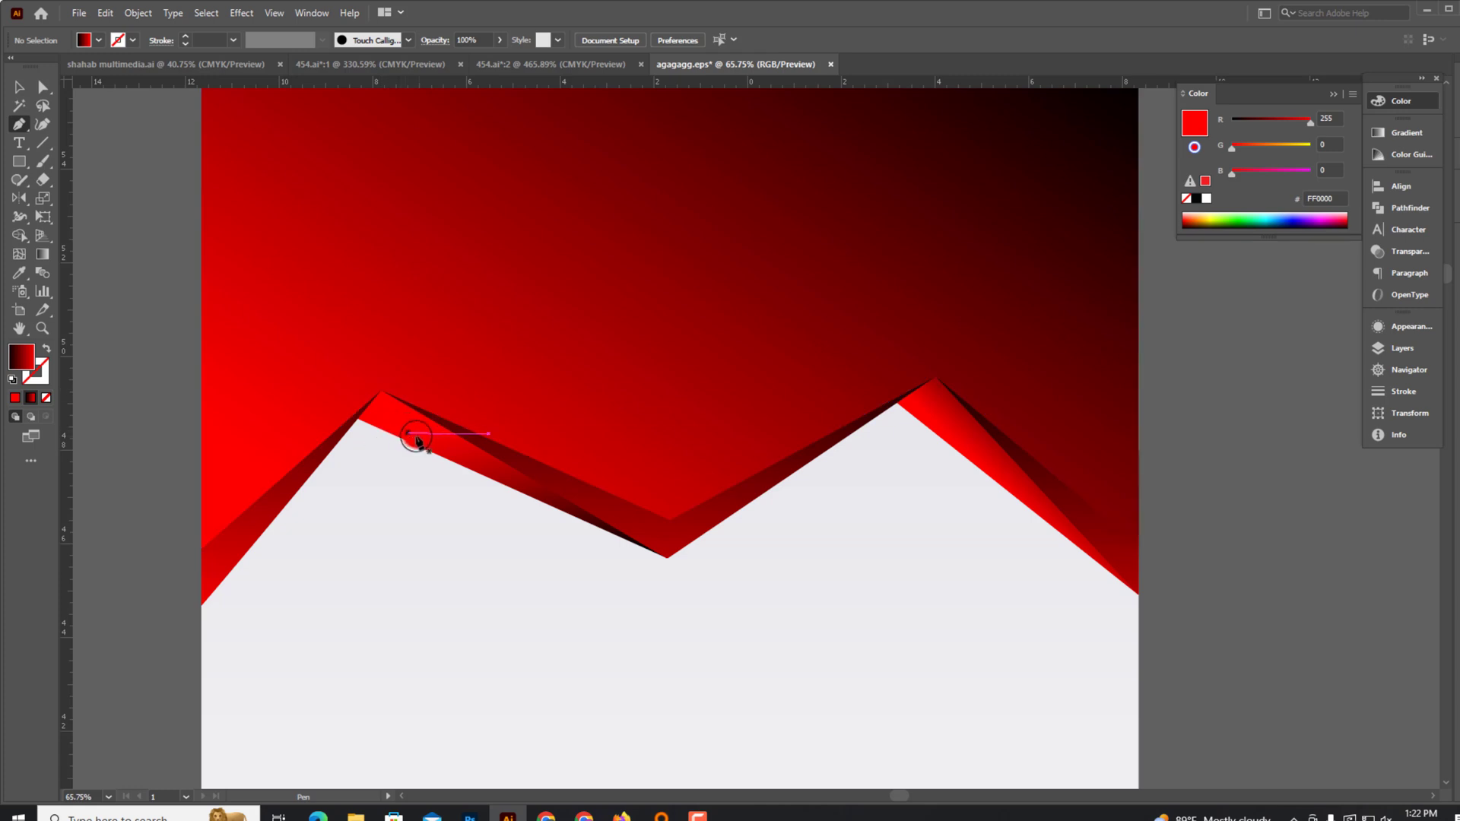
click(201, 606)
click(260, 396)
click(436, 307)
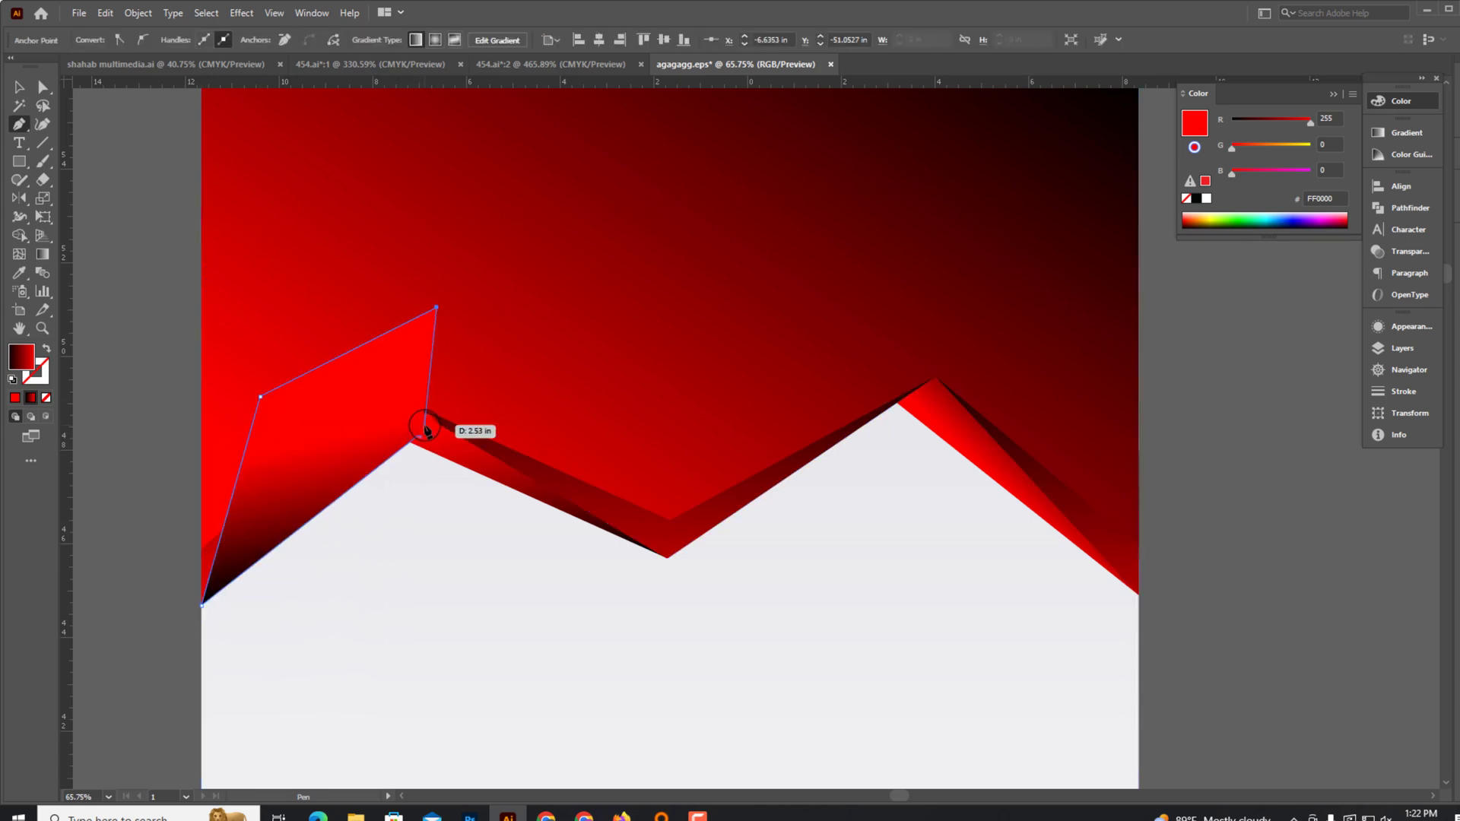
click(425, 430)
key(ctrl+shift+bracketleft)
key(ctrl+minus)
key(ctrl+minus)
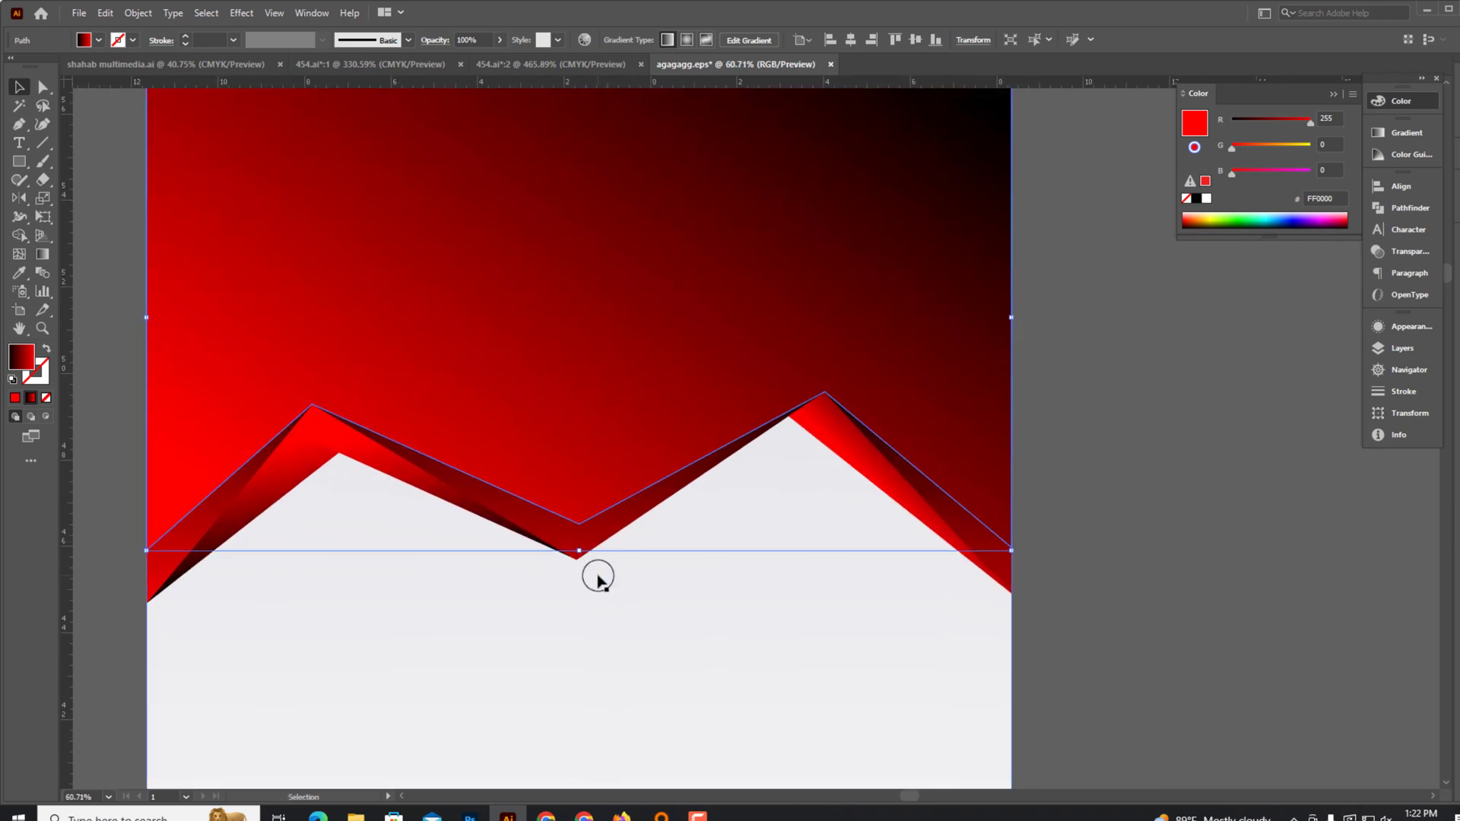
Paste a white copy in front of the red top shape, shortened to 9.92 in tall.
scroll(303, 440, up, 3)
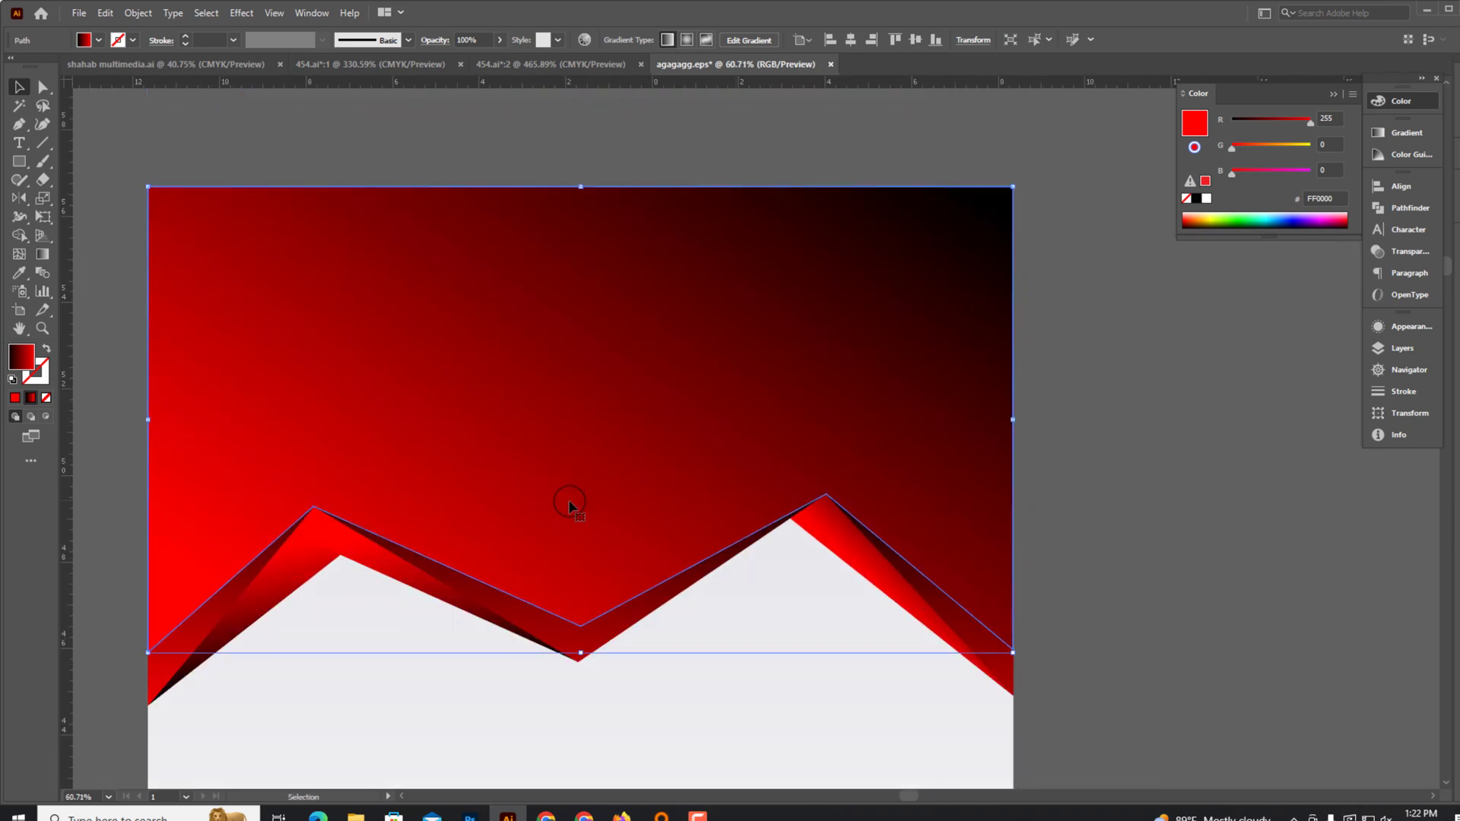
click(107, 14)
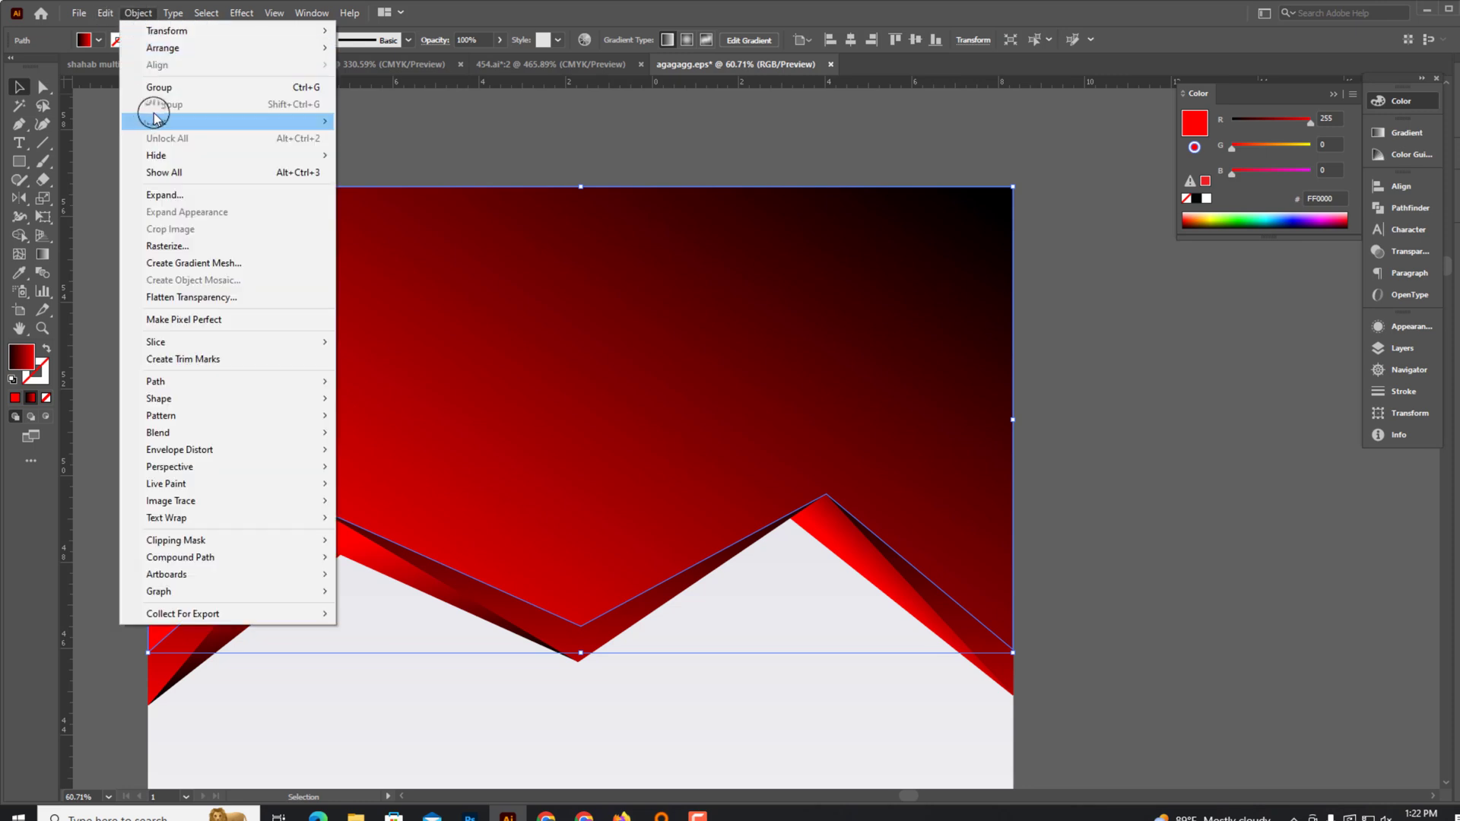
click(144, 123)
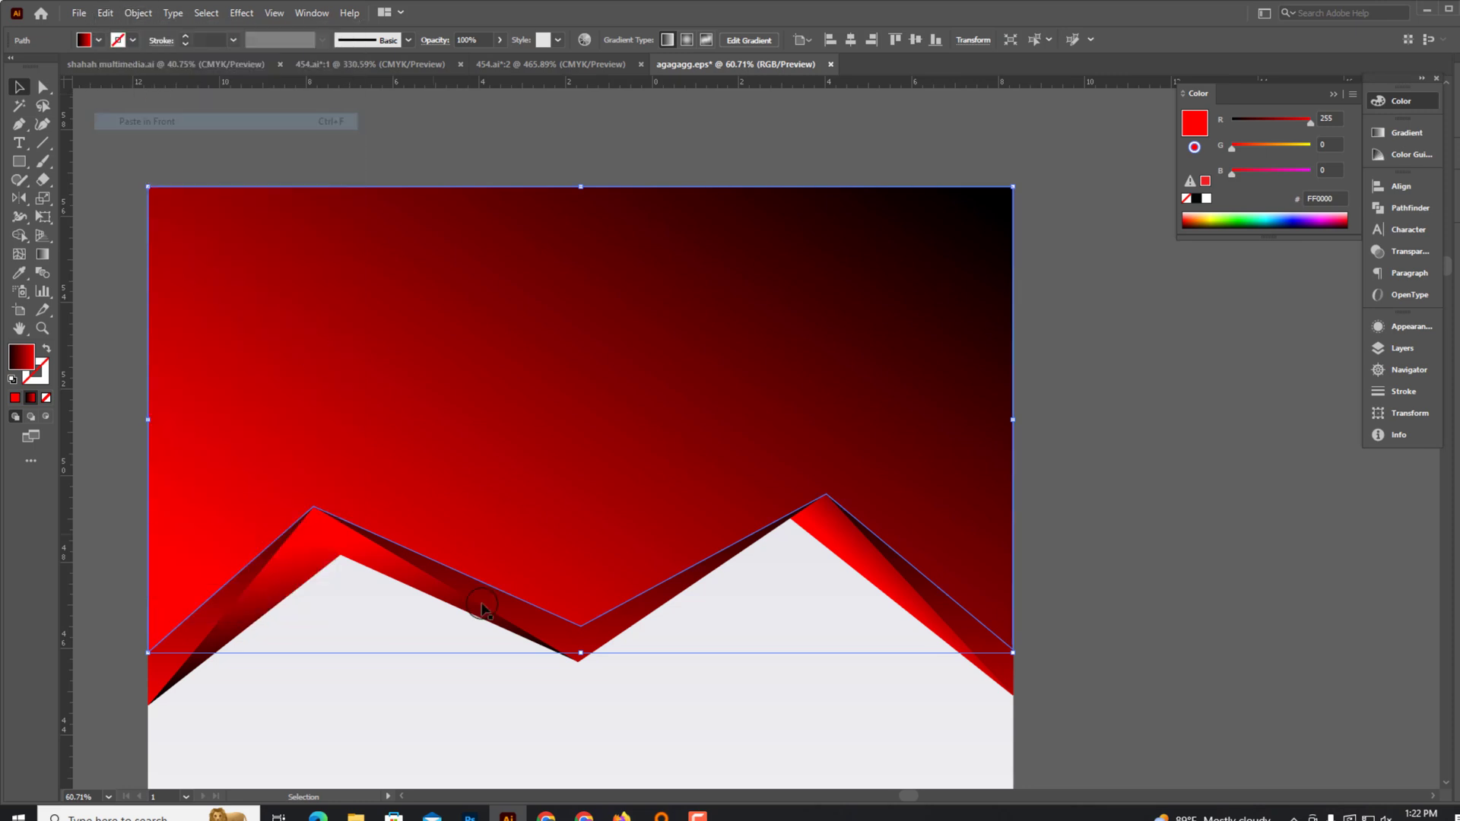
drag(580, 652, 590, 621)
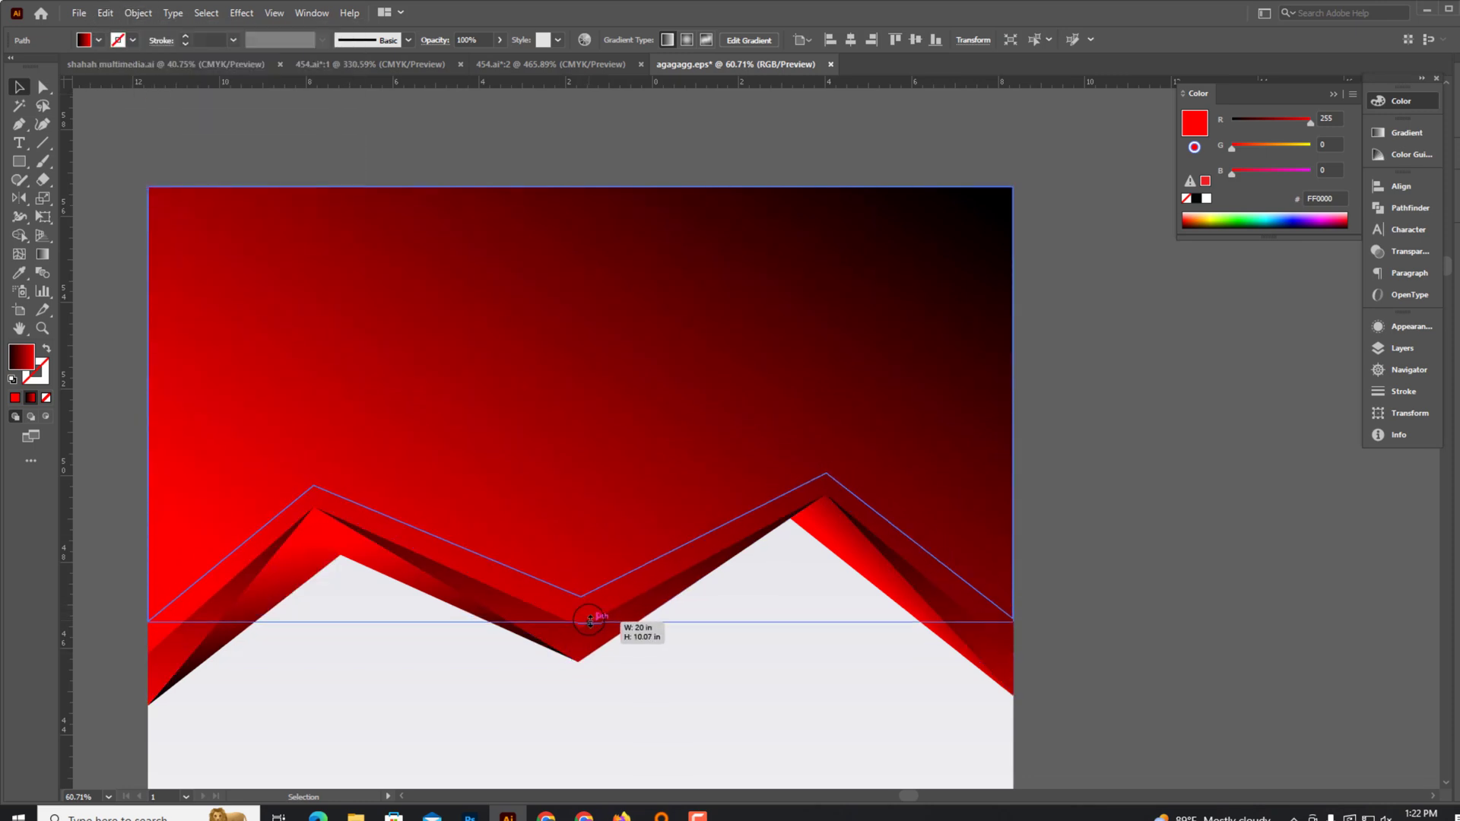
drag(583, 622, 582, 616)
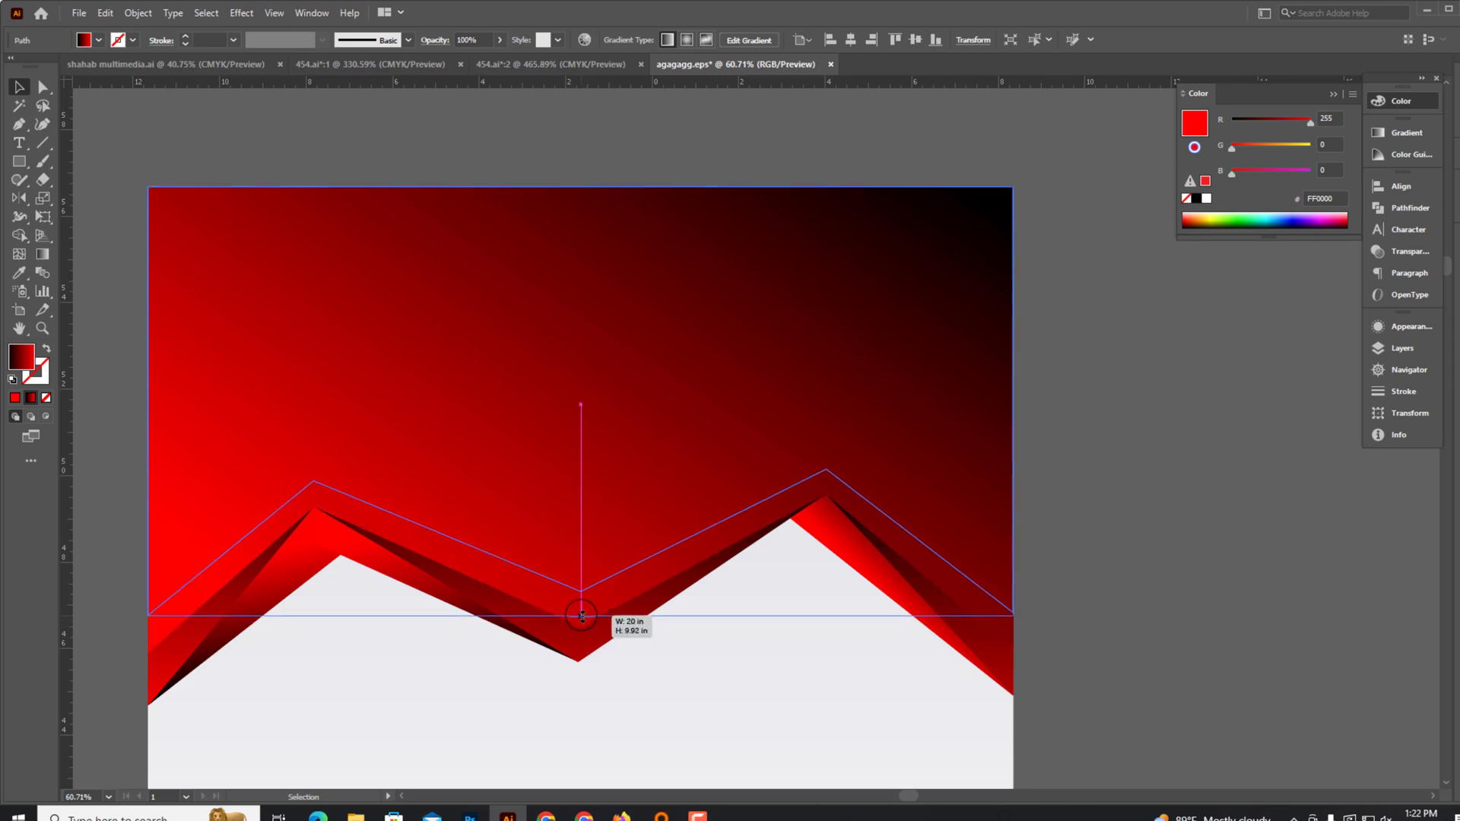
click(1205, 199)
Pen-trace a zigzag line through the red band's peaks and valley, edge to edge.
click(1106, 462)
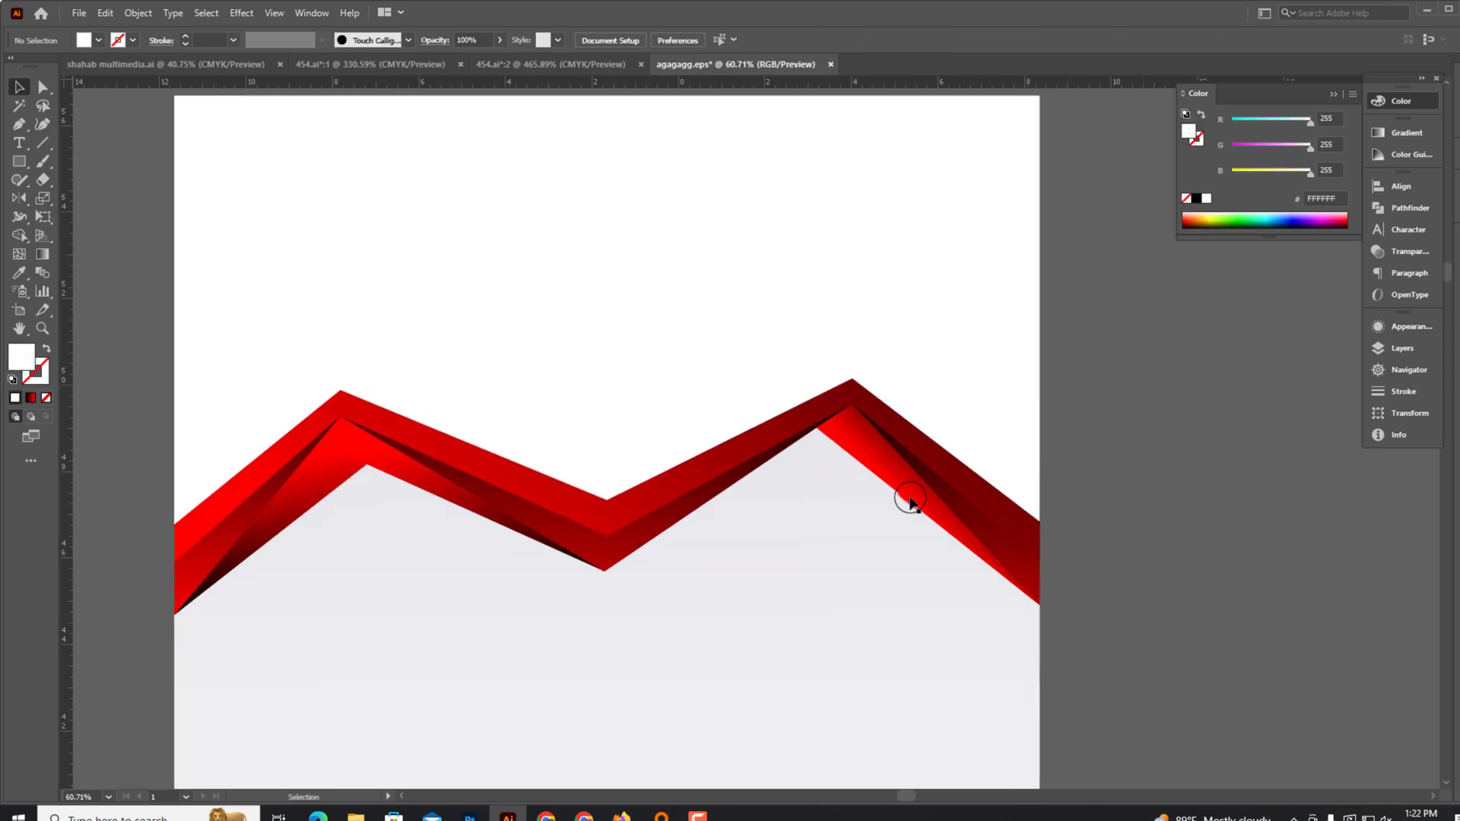
click(25, 126)
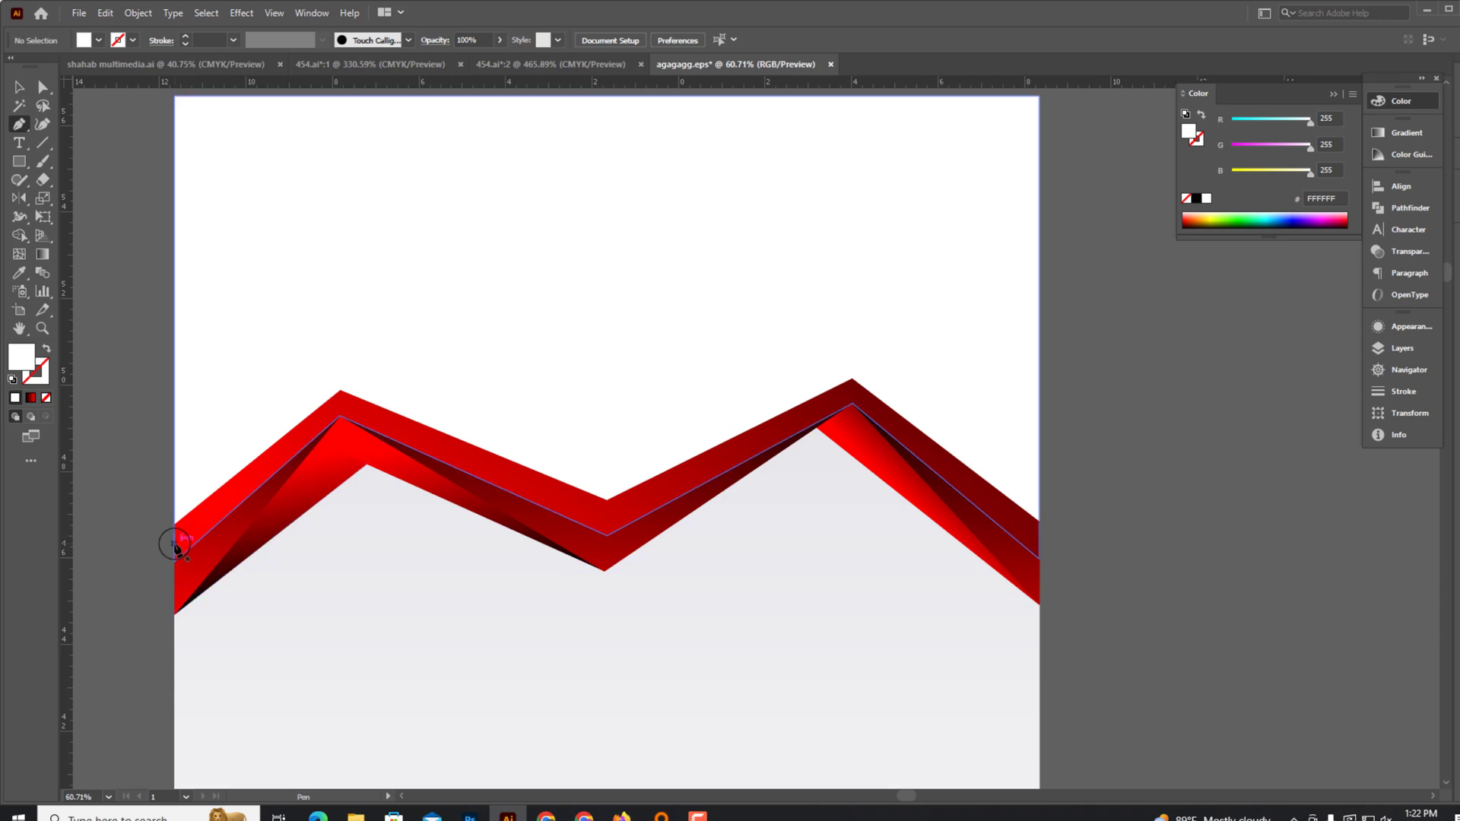
click(174, 543)
click(342, 404)
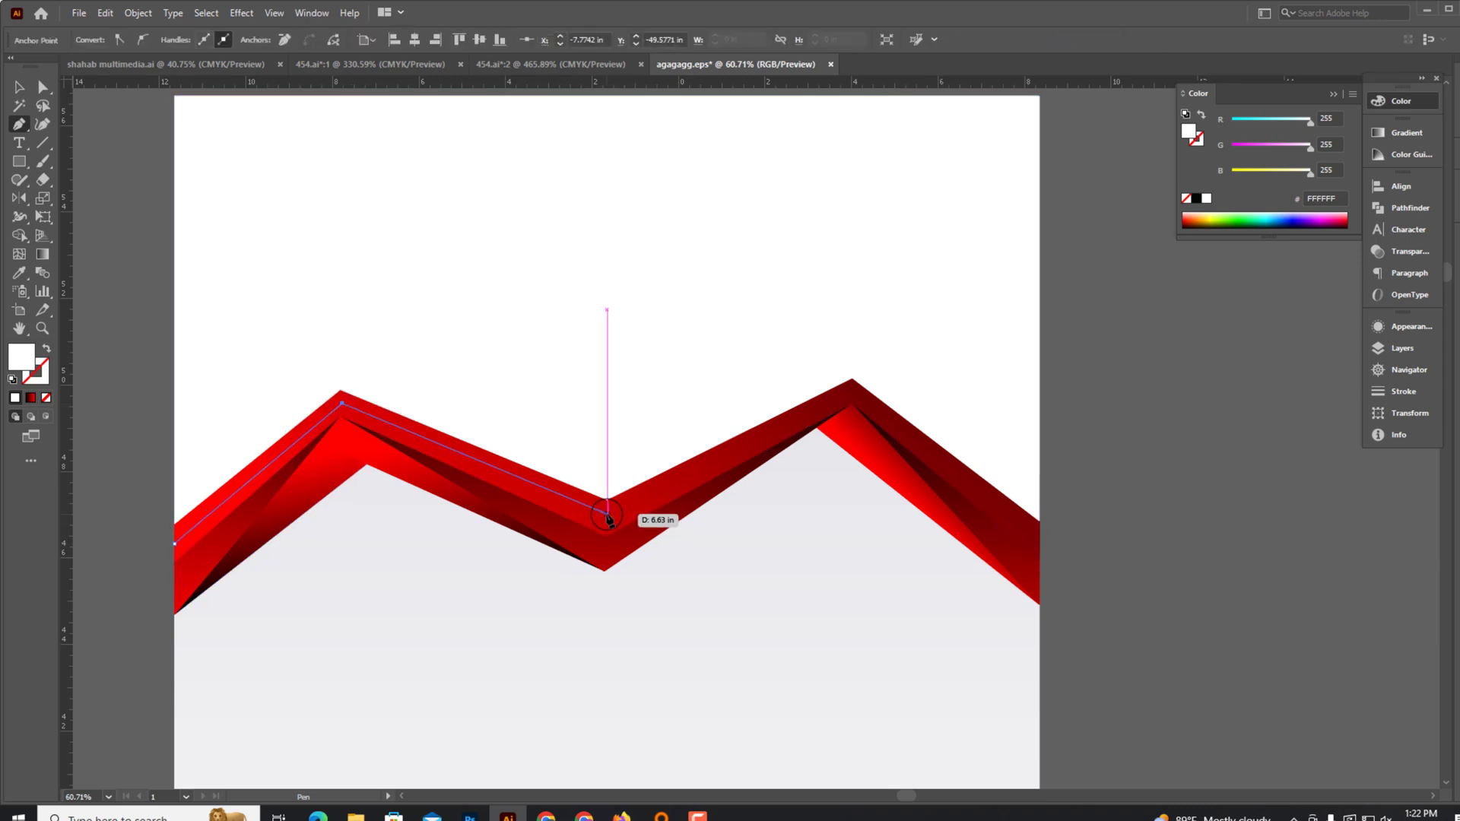
click(607, 515)
click(848, 389)
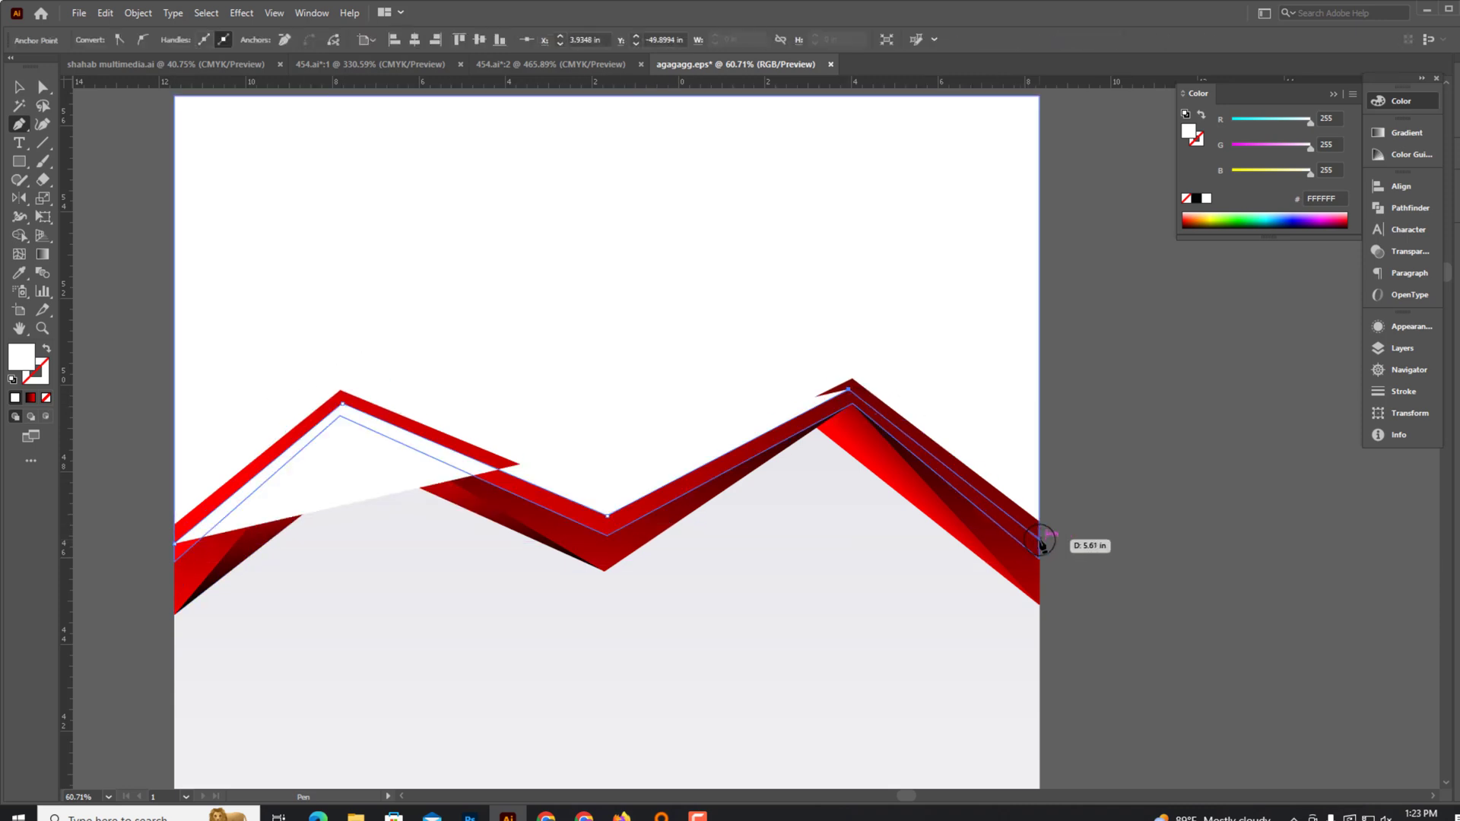
click(1049, 542)
click(19, 87)
Give the zigzag line no fill and a white 2 pt stroke.
click(47, 348)
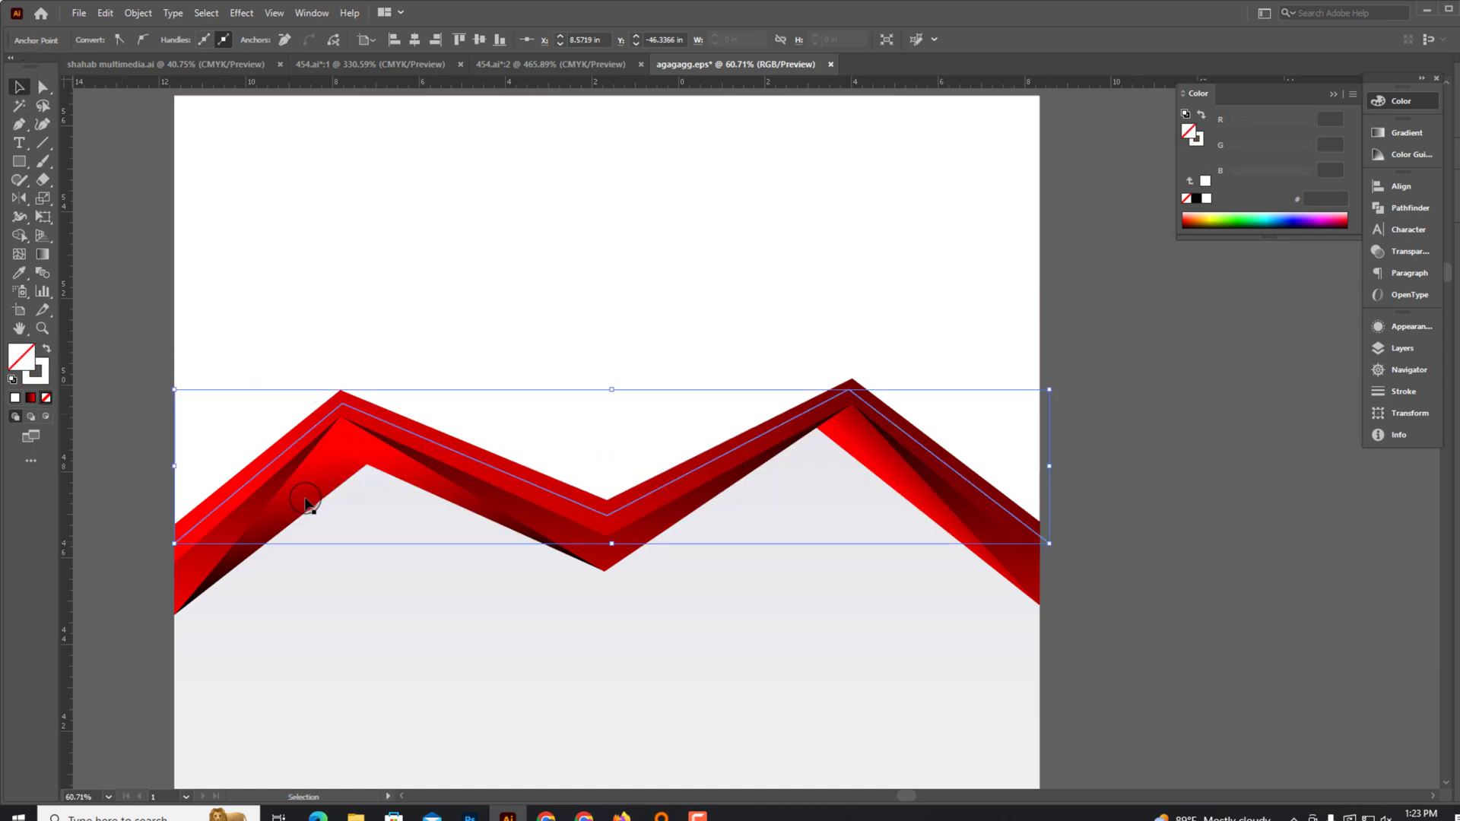
click(178, 520)
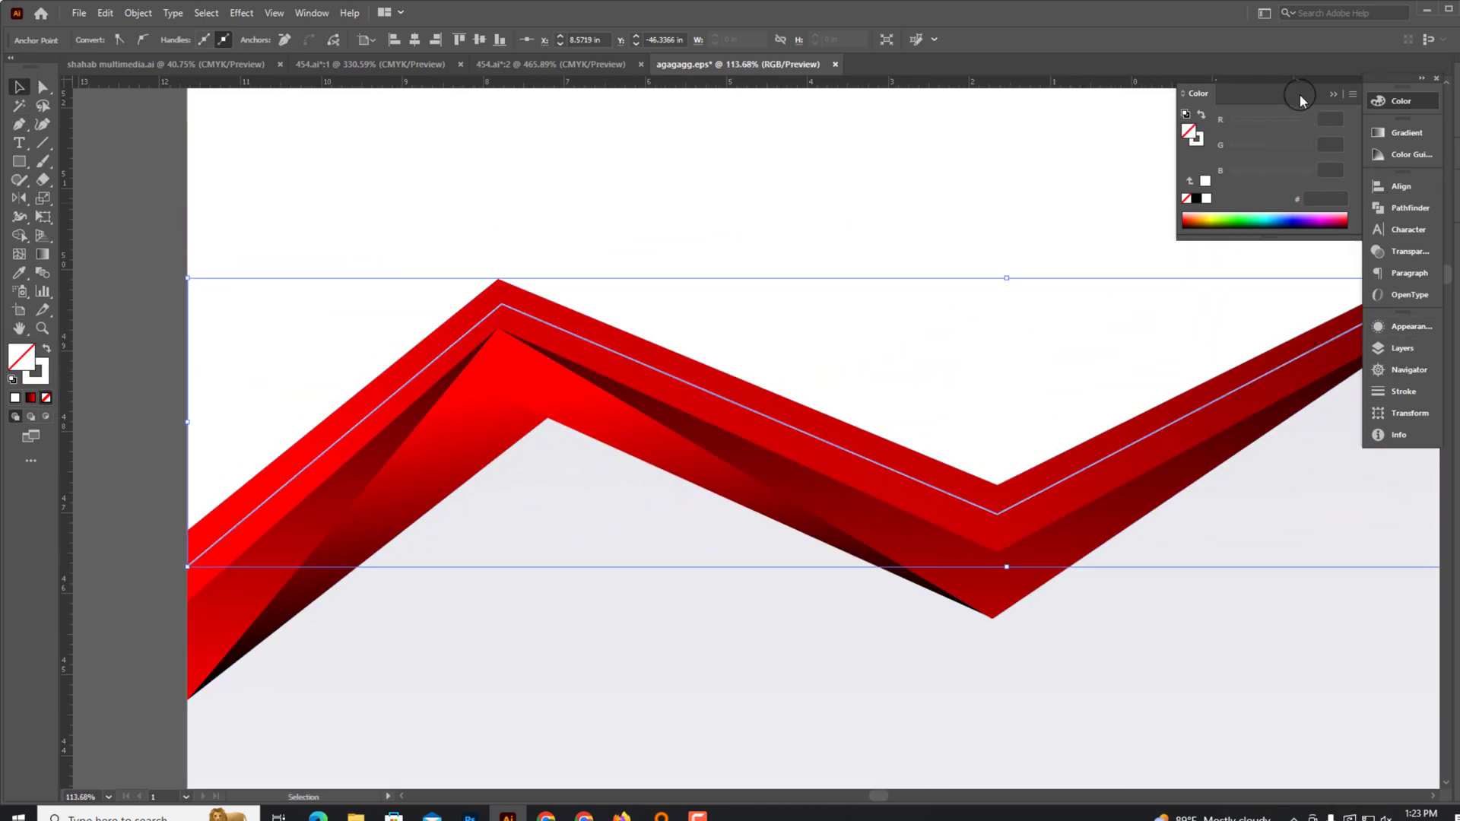
click(1332, 96)
key(ctrl+1)
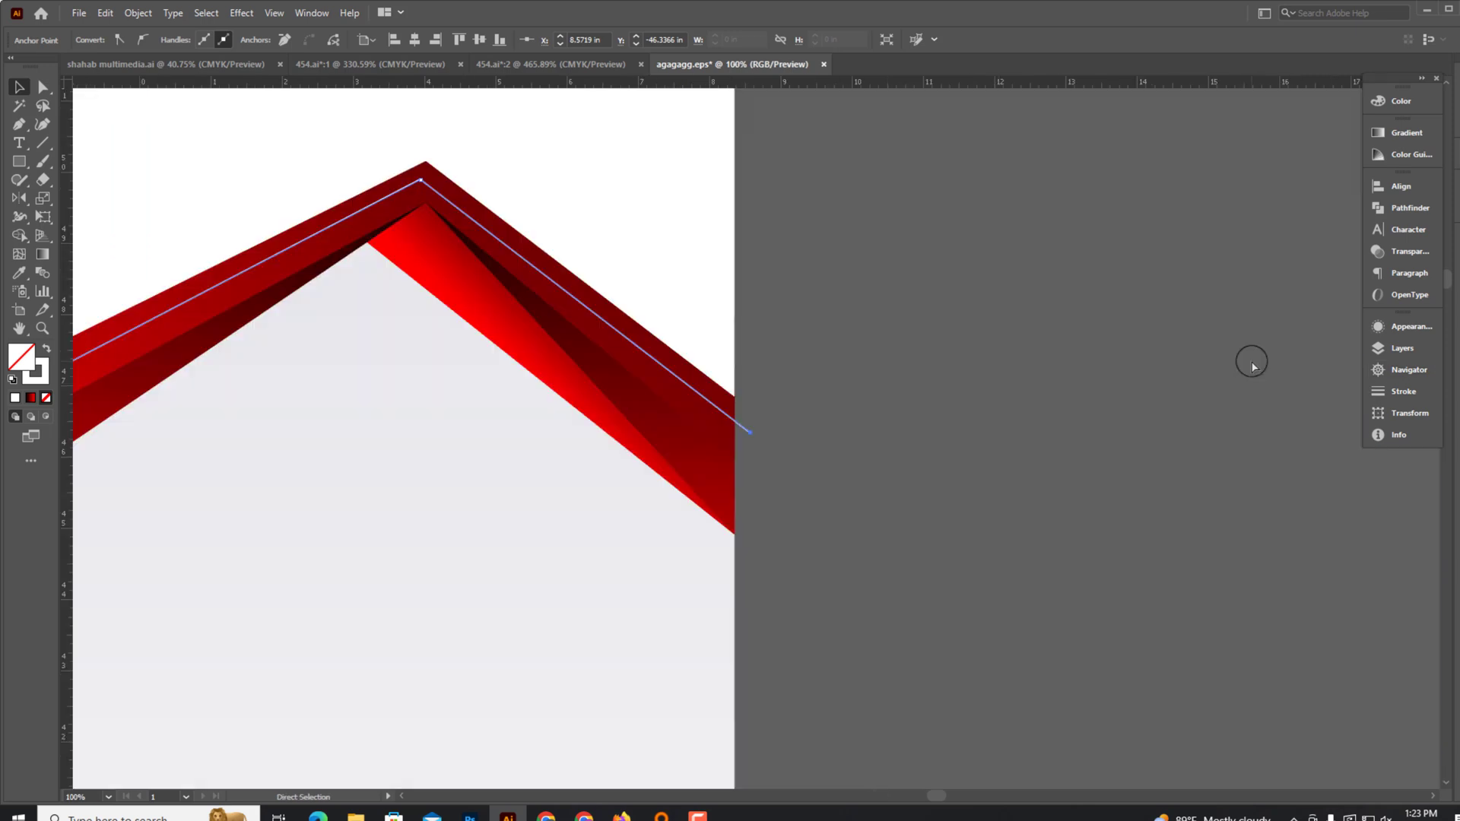
click(1388, 393)
drag(660, 351, 760, 358)
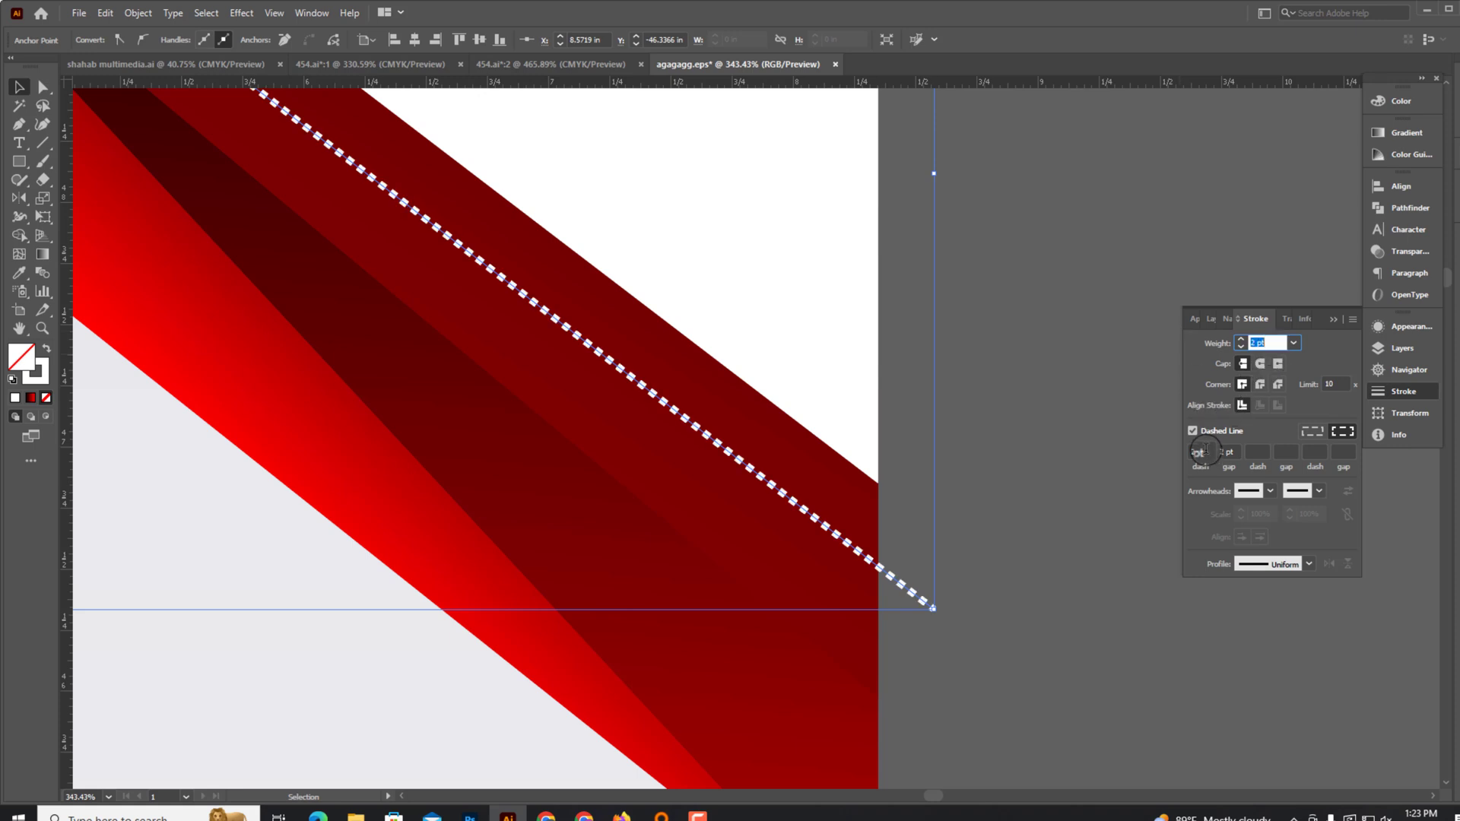
Make the zigzag stroke a dashed line with 5 pt dashes and gaps.
text(5)
key(Return)
click(1057, 593)
key(ctrl+minus)
key(ctrl+minus)
key(ctrl+minus)
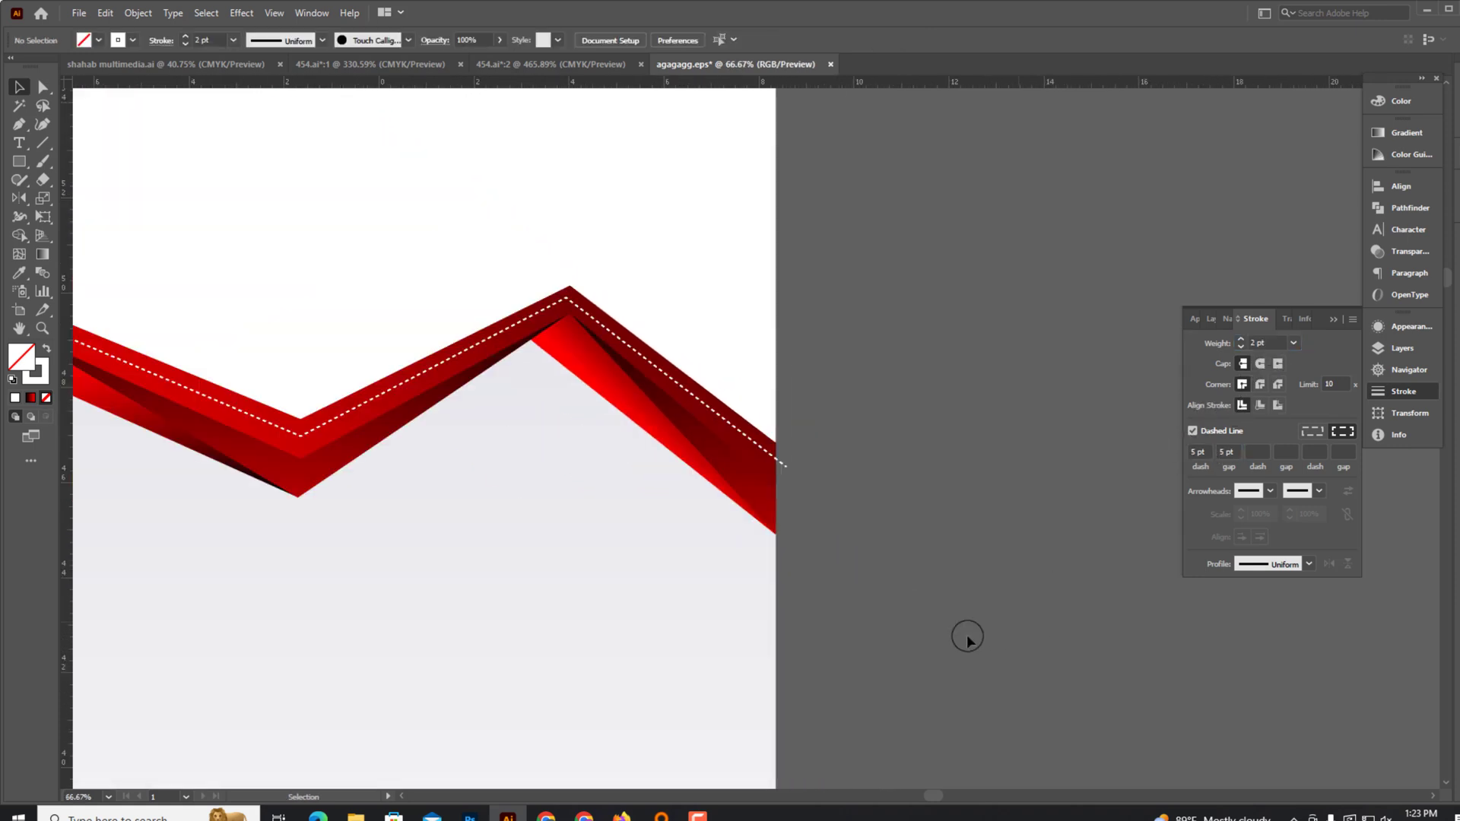
key(a)
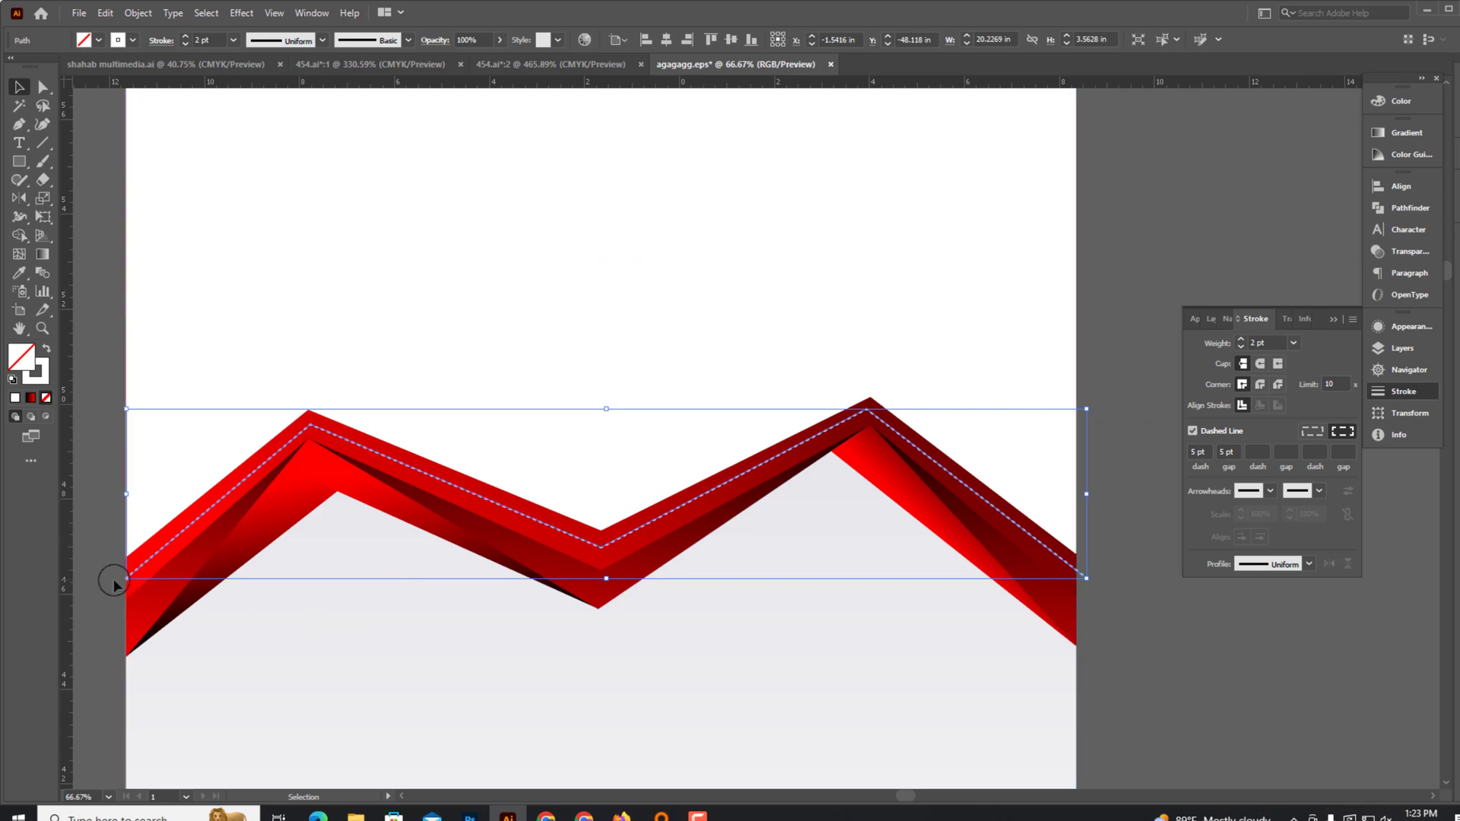
key(ctrl+minus)
key(ctrl+minus)
scroll(918, 433, right, 5)
Reveal the hidden house photo, shorten it from the bottom, and bring it to front.
scroll(917, 433, right, 3)
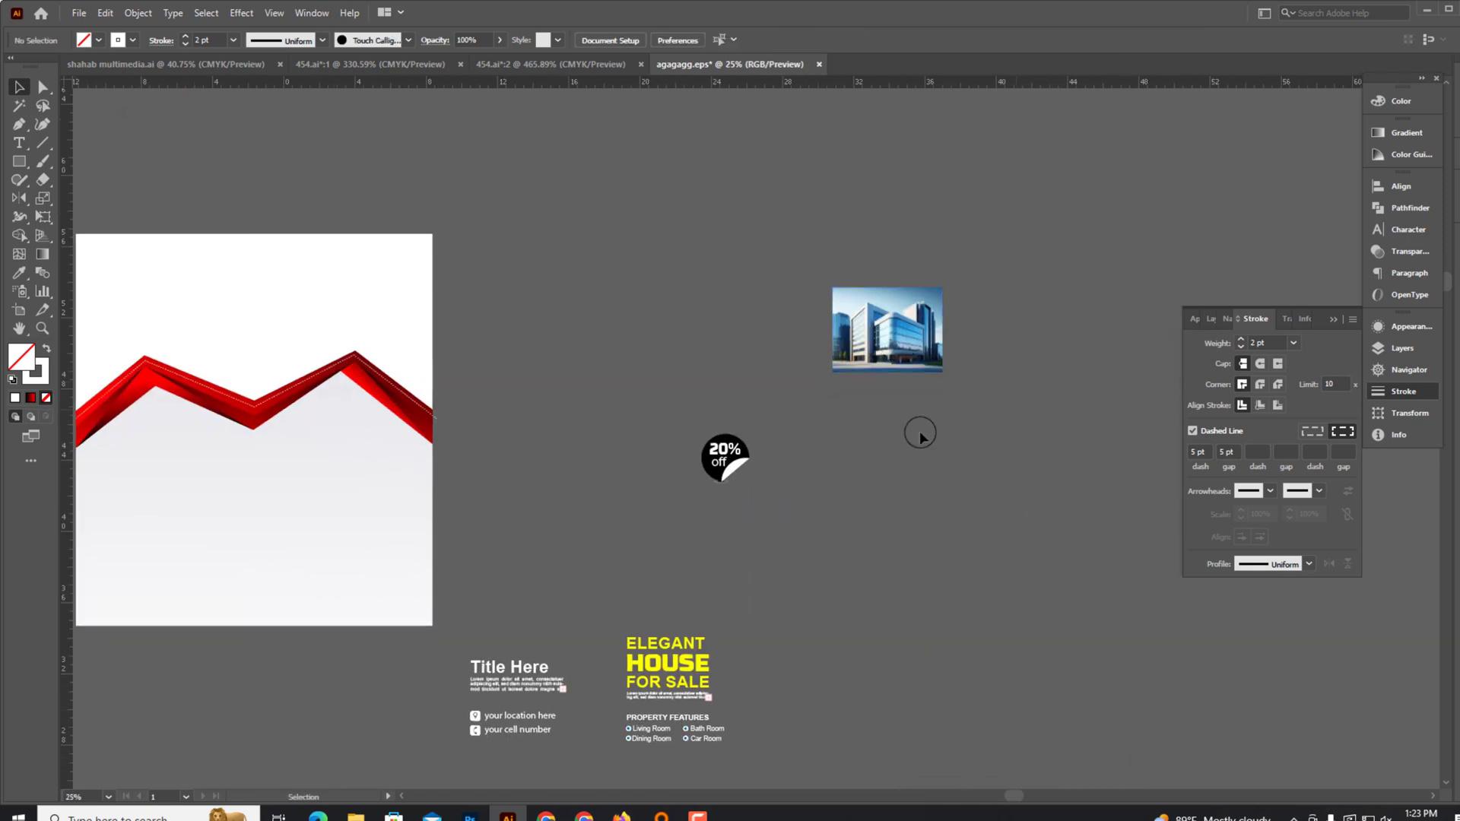
scroll(648, 441, left, 6)
key(v)
key(ctrl+alt+3)
scroll(872, 462, up, 3)
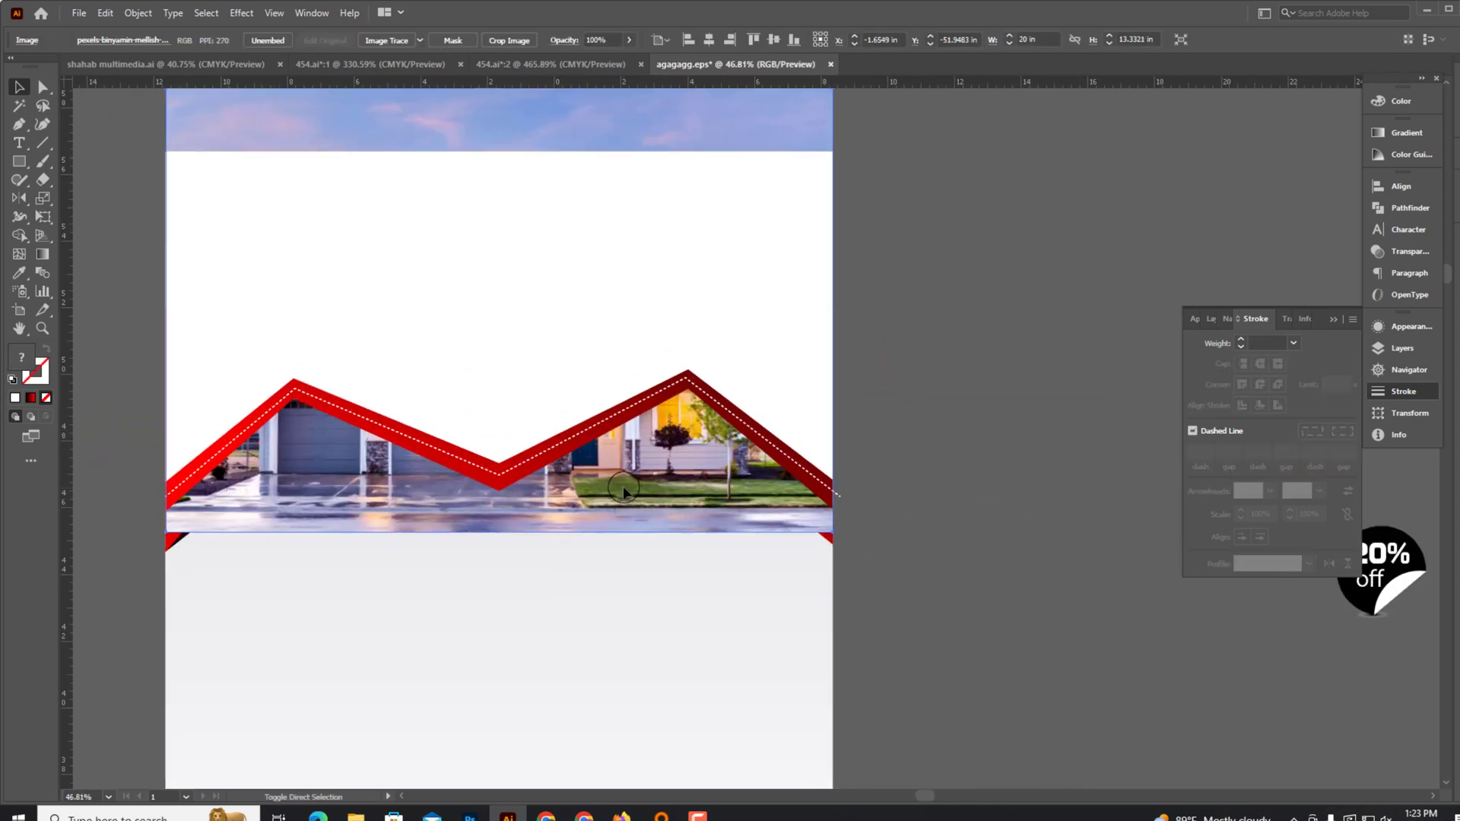
drag(567, 514, 577, 480)
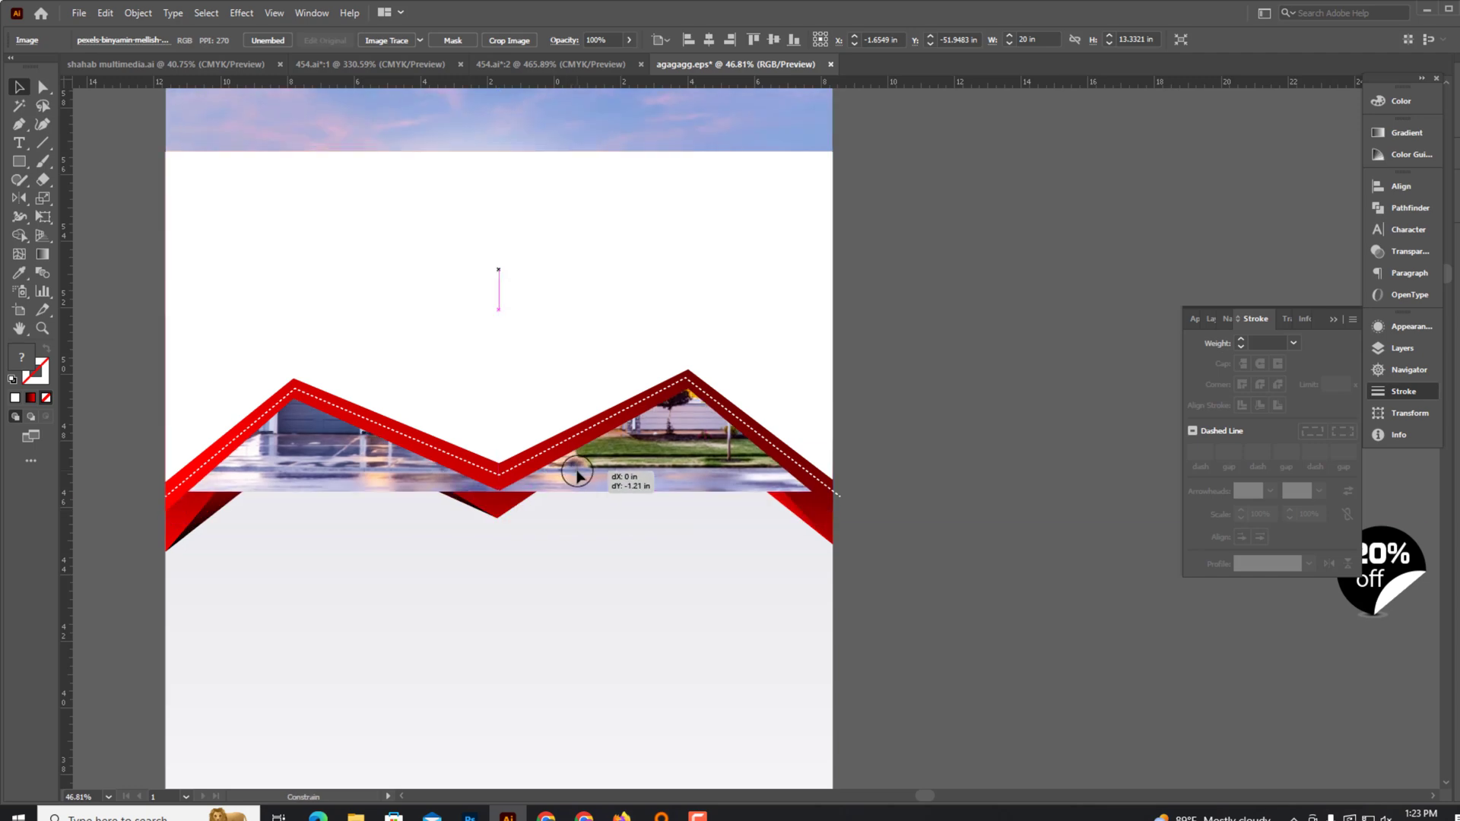
right_click(550, 275)
click(619, 408)
scroll(831, 456, down, 3)
scroll(663, 410, up, 2)
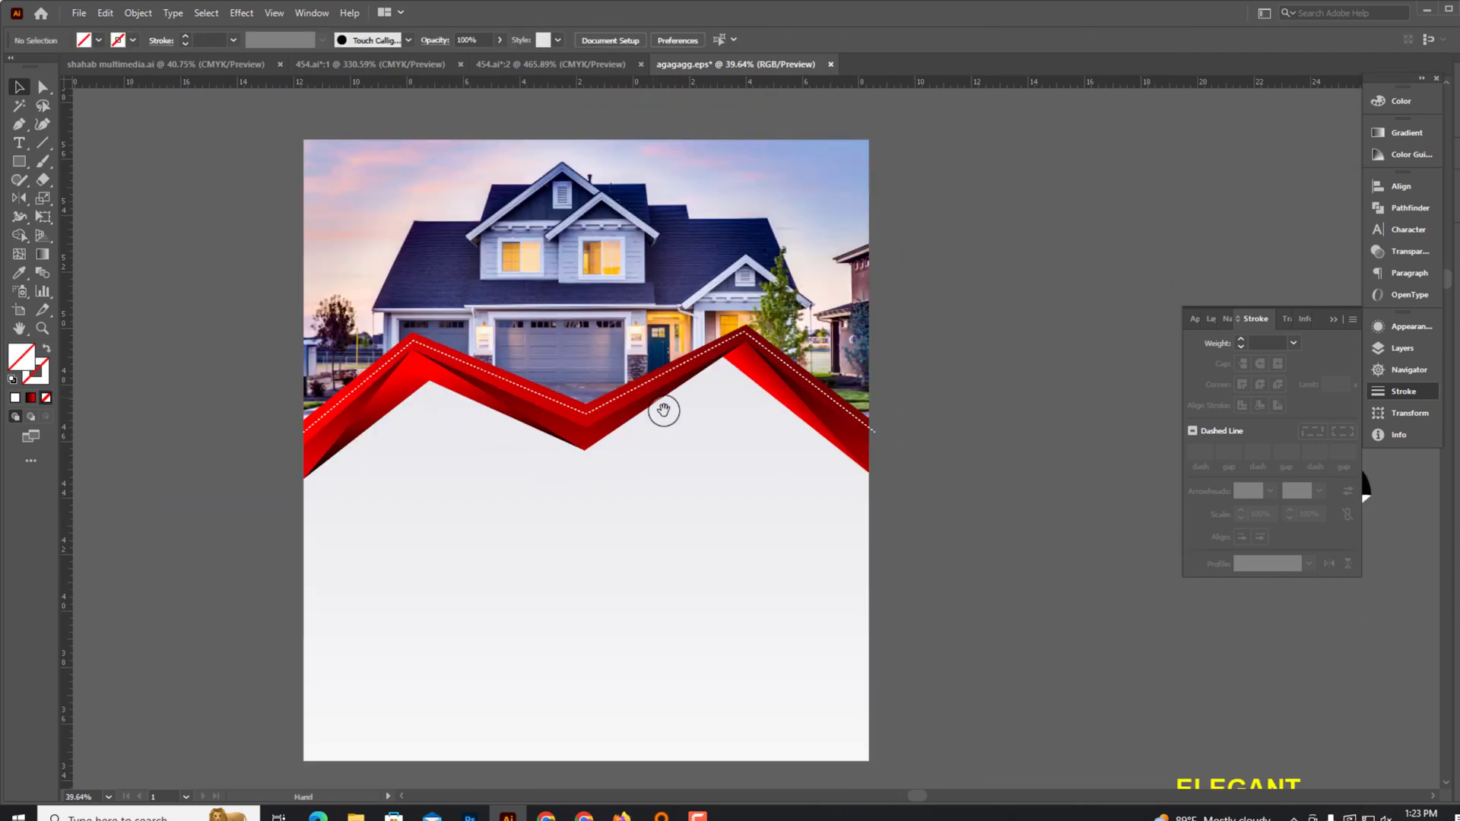
scroll(663, 410, up, 2)
Copy the white gradient background shape and paste it in front.
click(834, 577)
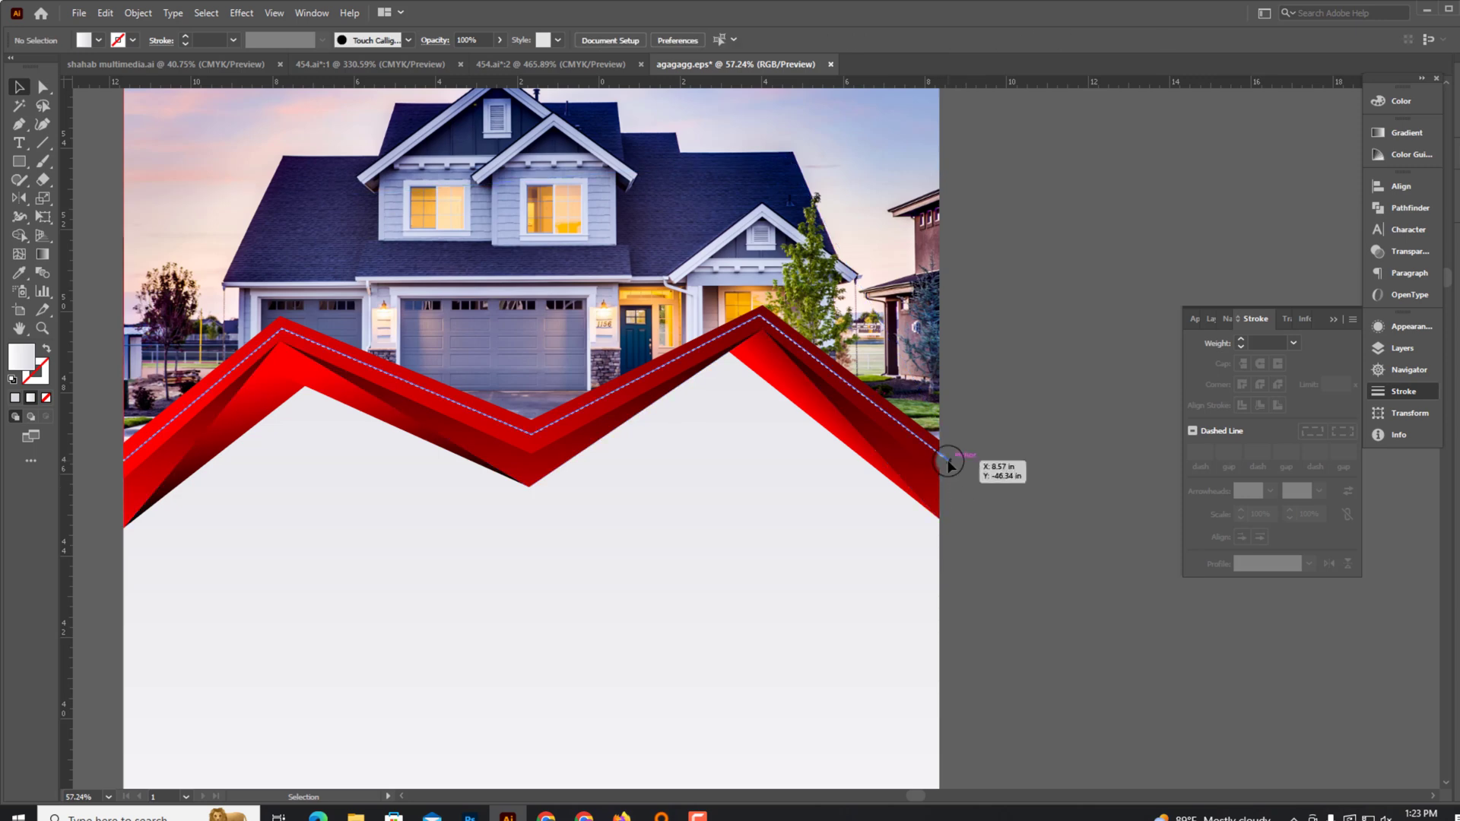
click(827, 586)
key(a)
key(ctrl+minus)
key(ctrl+minus)
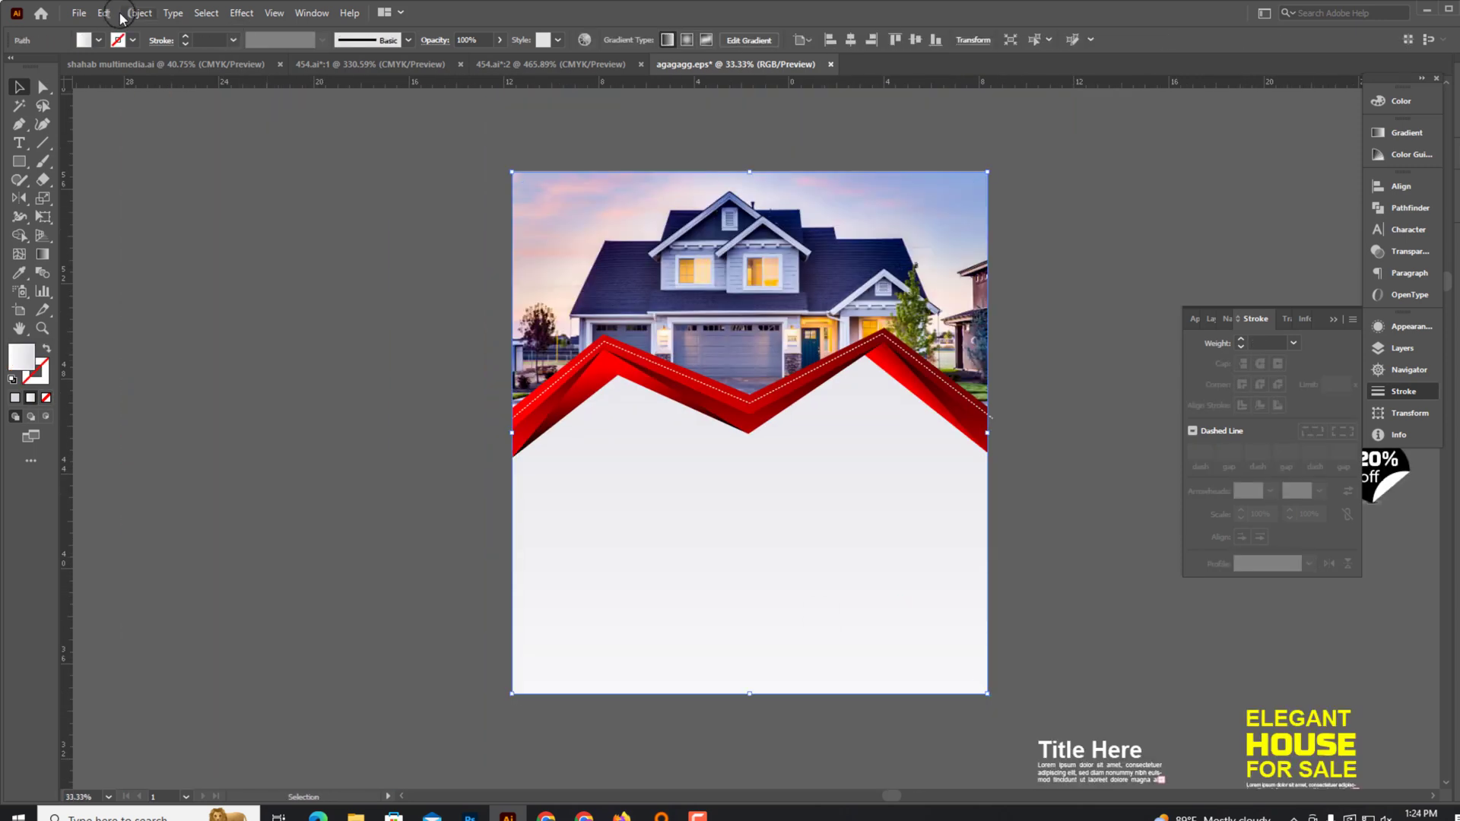
click(105, 13)
click(124, 85)
click(105, 13)
click(152, 120)
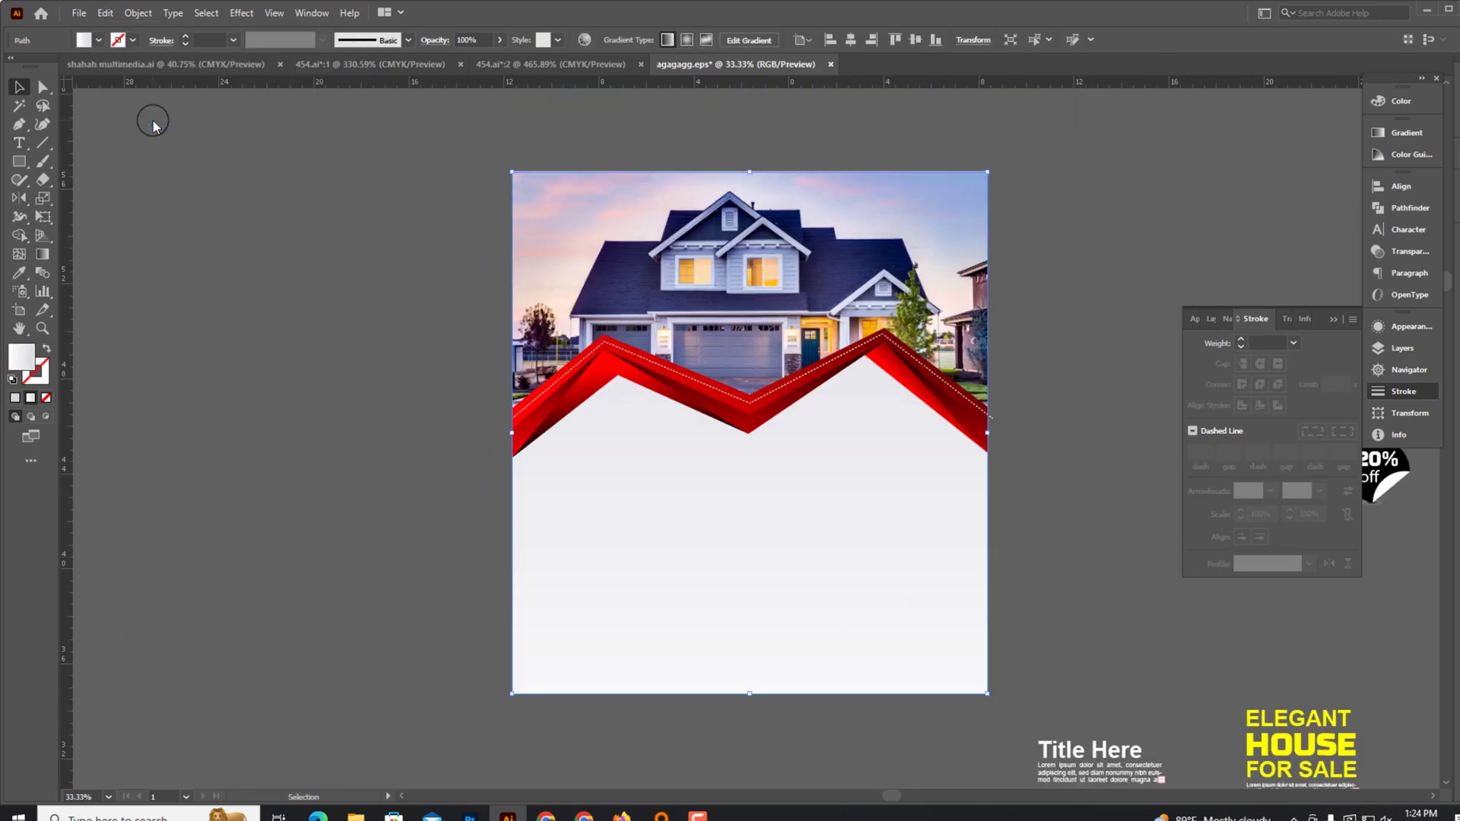
Bring the pasted shape to front and clip the house photo to it.
right_click(323, 479)
mouse_move(381, 718)
click(525, 719)
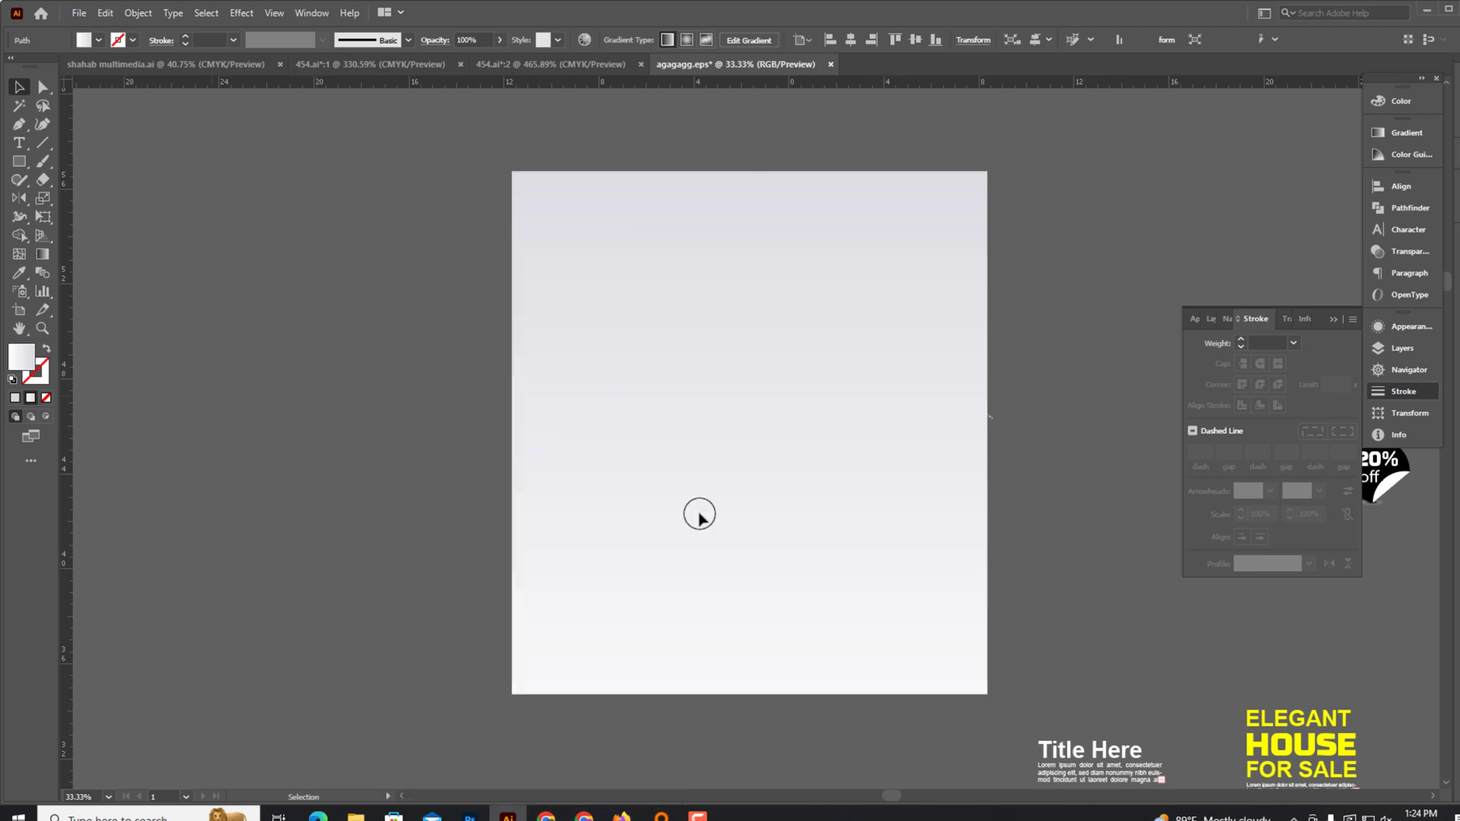
drag(988, 388, 988, 514)
right_click(988, 517)
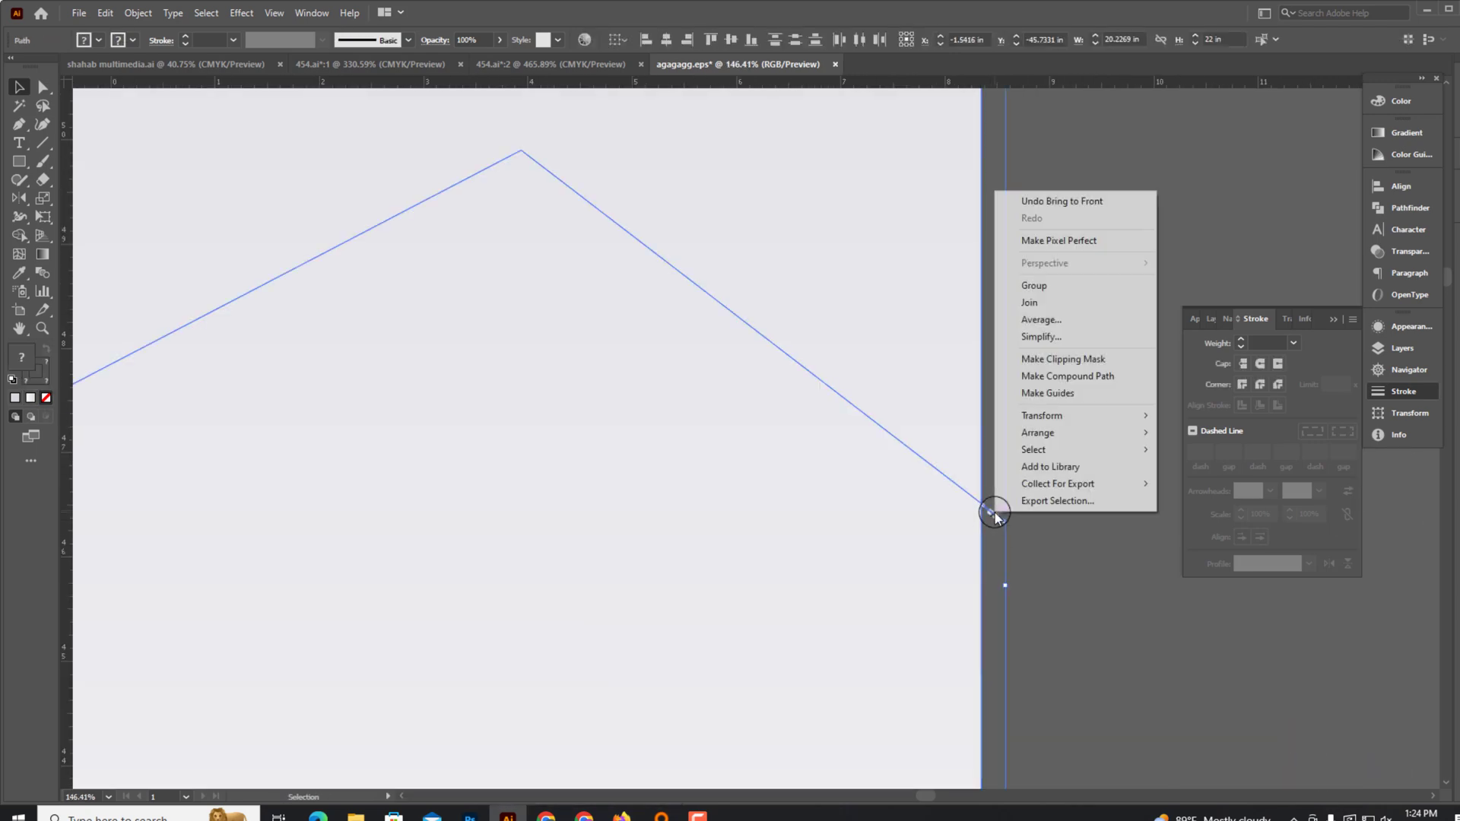
click(1046, 358)
click(1025, 424)
key(ctrl+minus)
key(ctrl+minus)
Move the ELEGANT HOUSE headline group onto the flyer's lower left and enlarge it.
drag(924, 533, 758, 417)
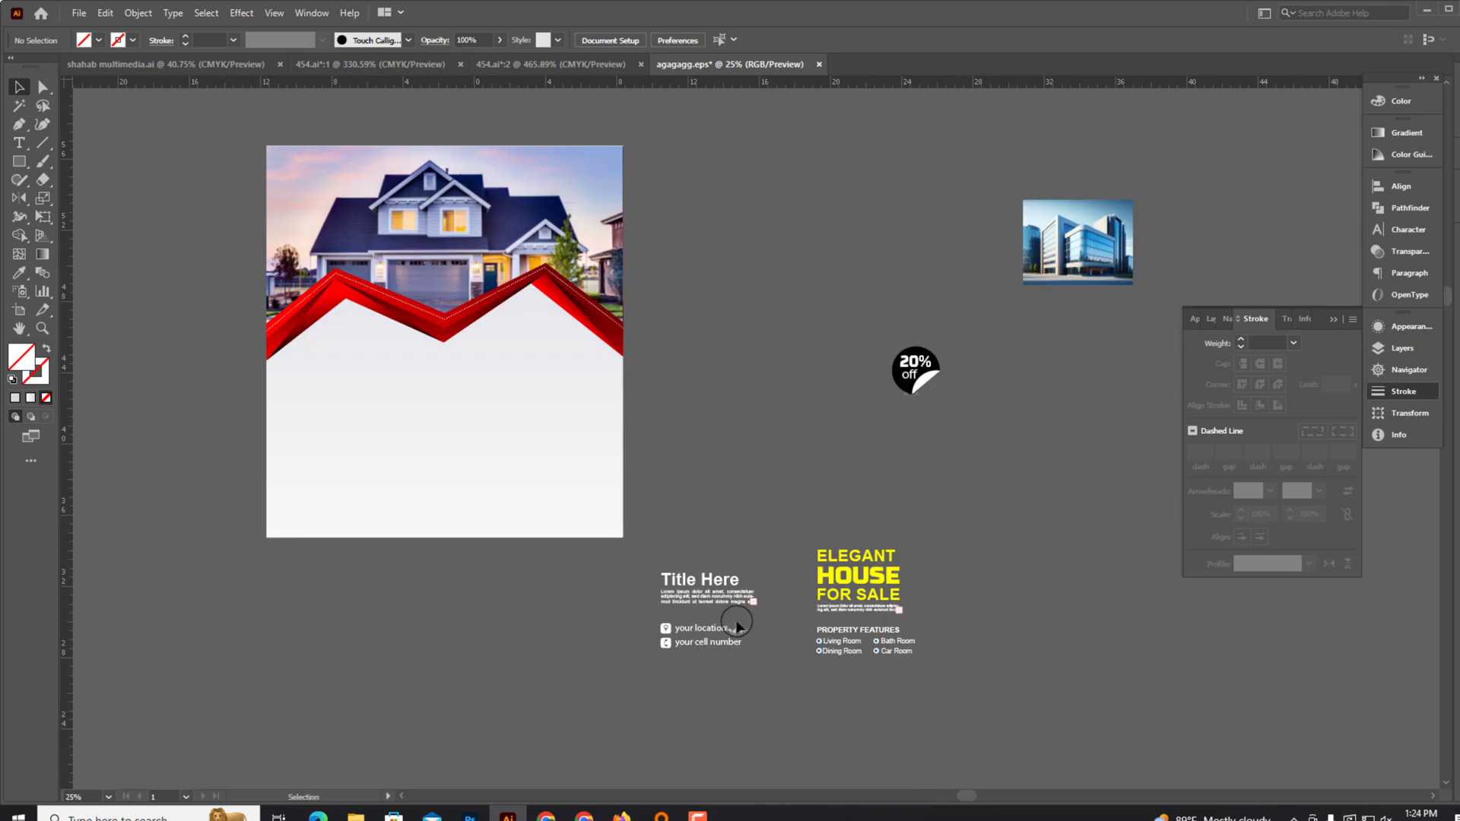
drag(857, 578, 334, 385)
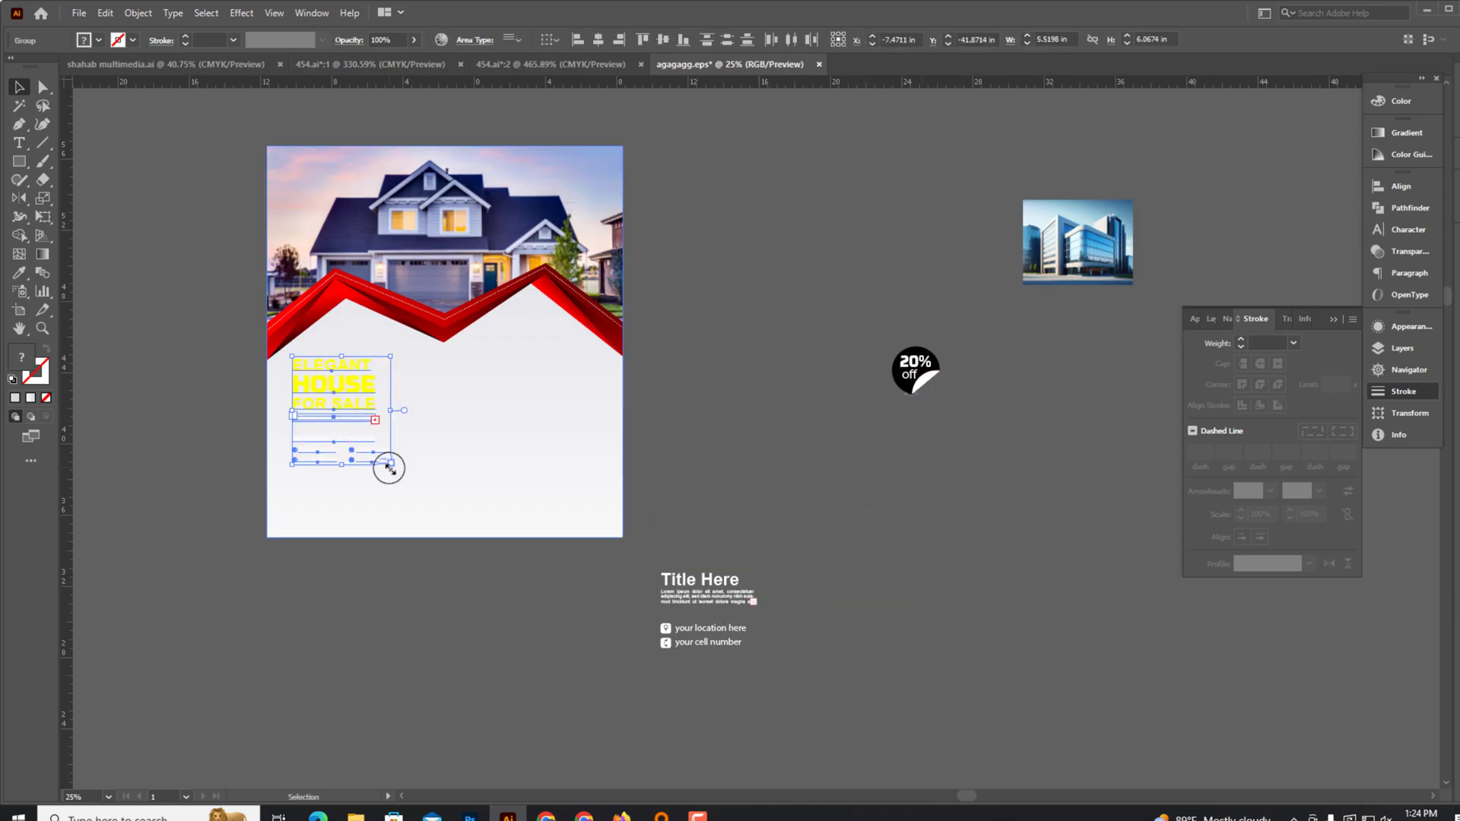
drag(414, 479, 429, 513)
drag(359, 412, 359, 406)
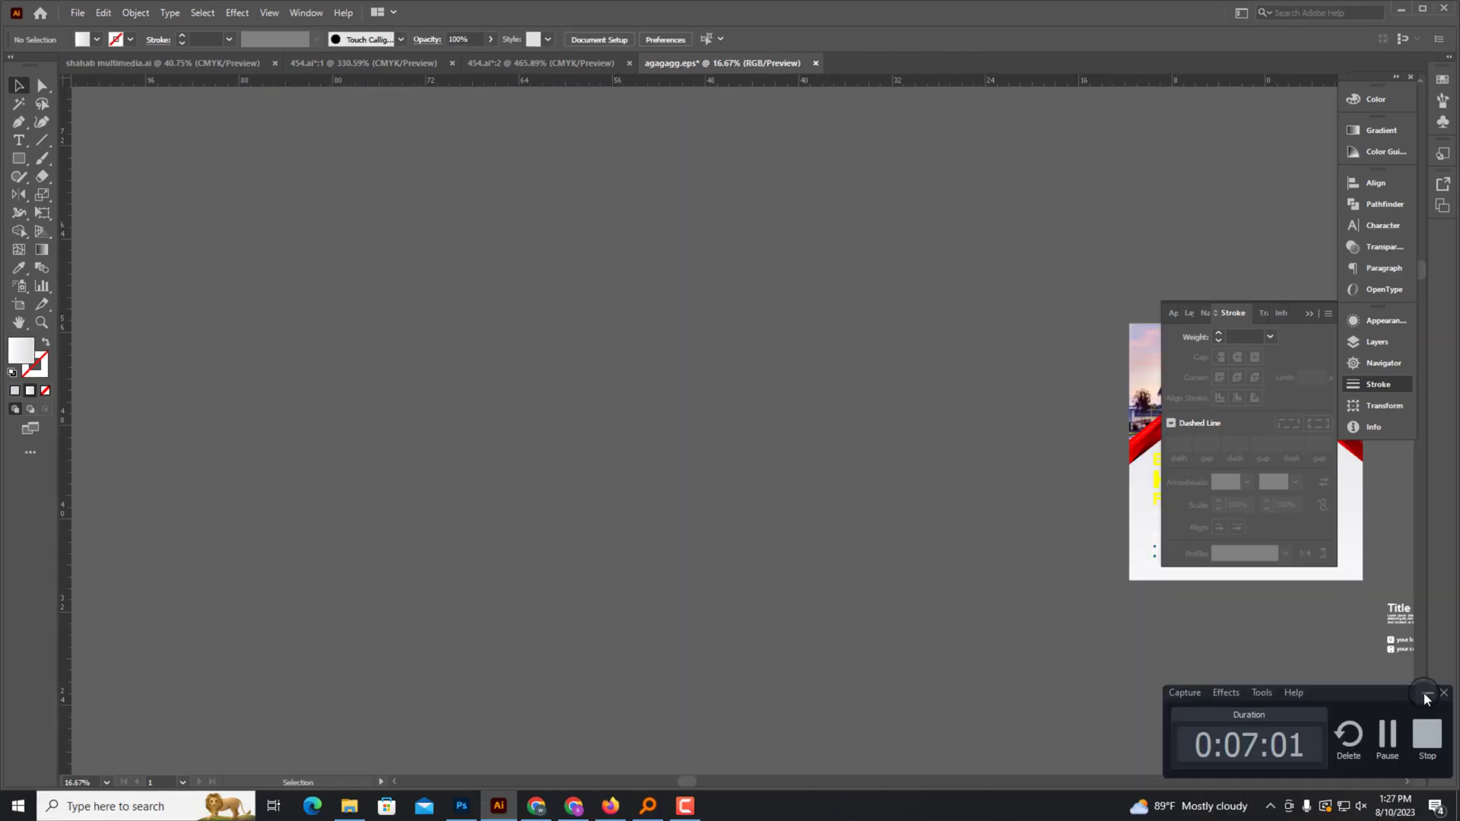
Place the crumpled paper texture image beside the artboard.
click(1427, 697)
scroll(853, 427, right, 5)
scroll(854, 426, up, 2)
mouse_move(997, 235)
mouse_down()
mouse_move(853, 532)
mouse_move(775, 555)
mouse_up()
scroll(573, 576, up, 1)
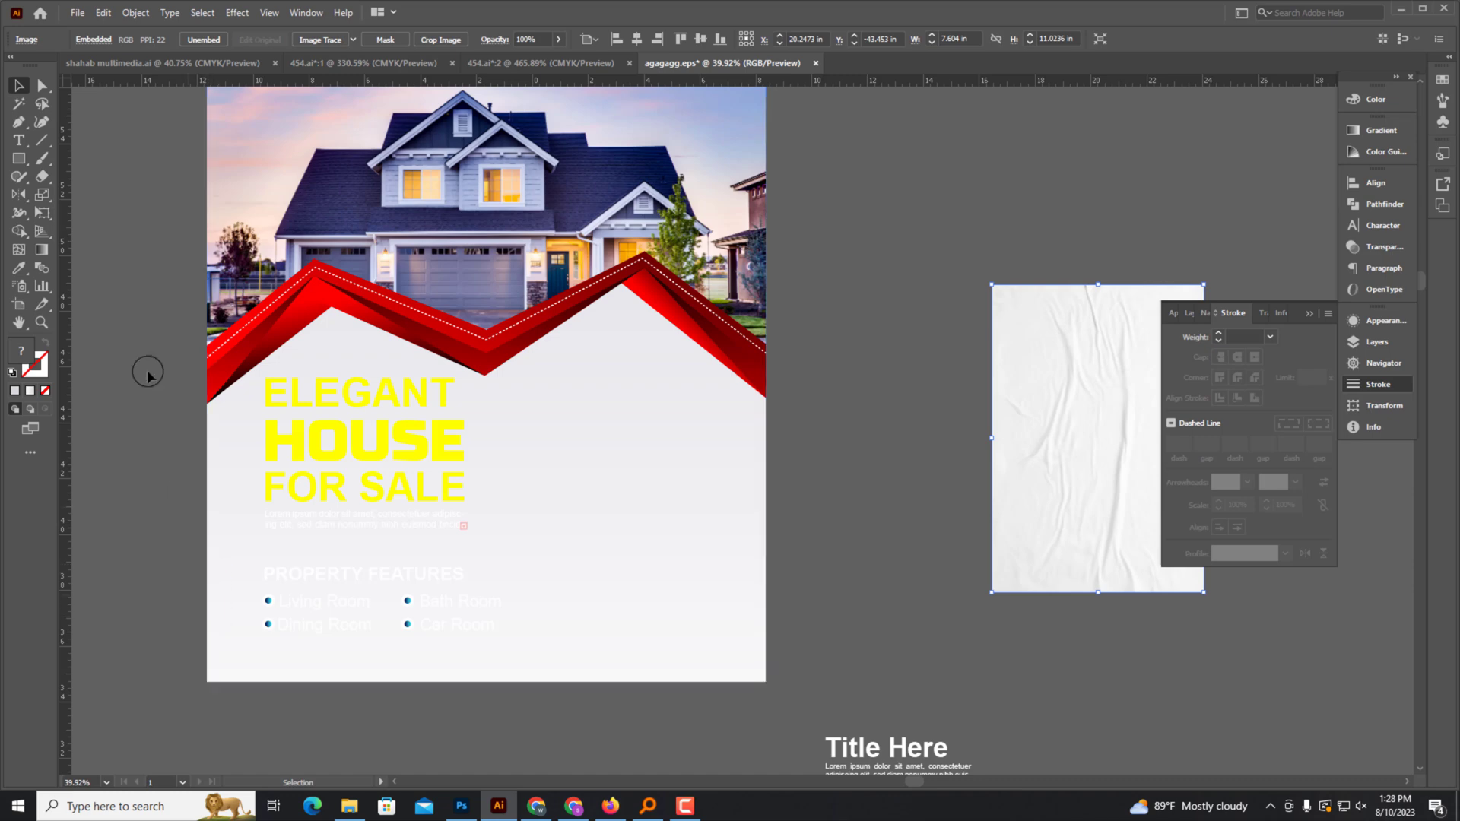
key(ctrl+minus)
Color the ELEGANT HOUSE FOR SALE headline dark green (#005900).
click(1375, 99)
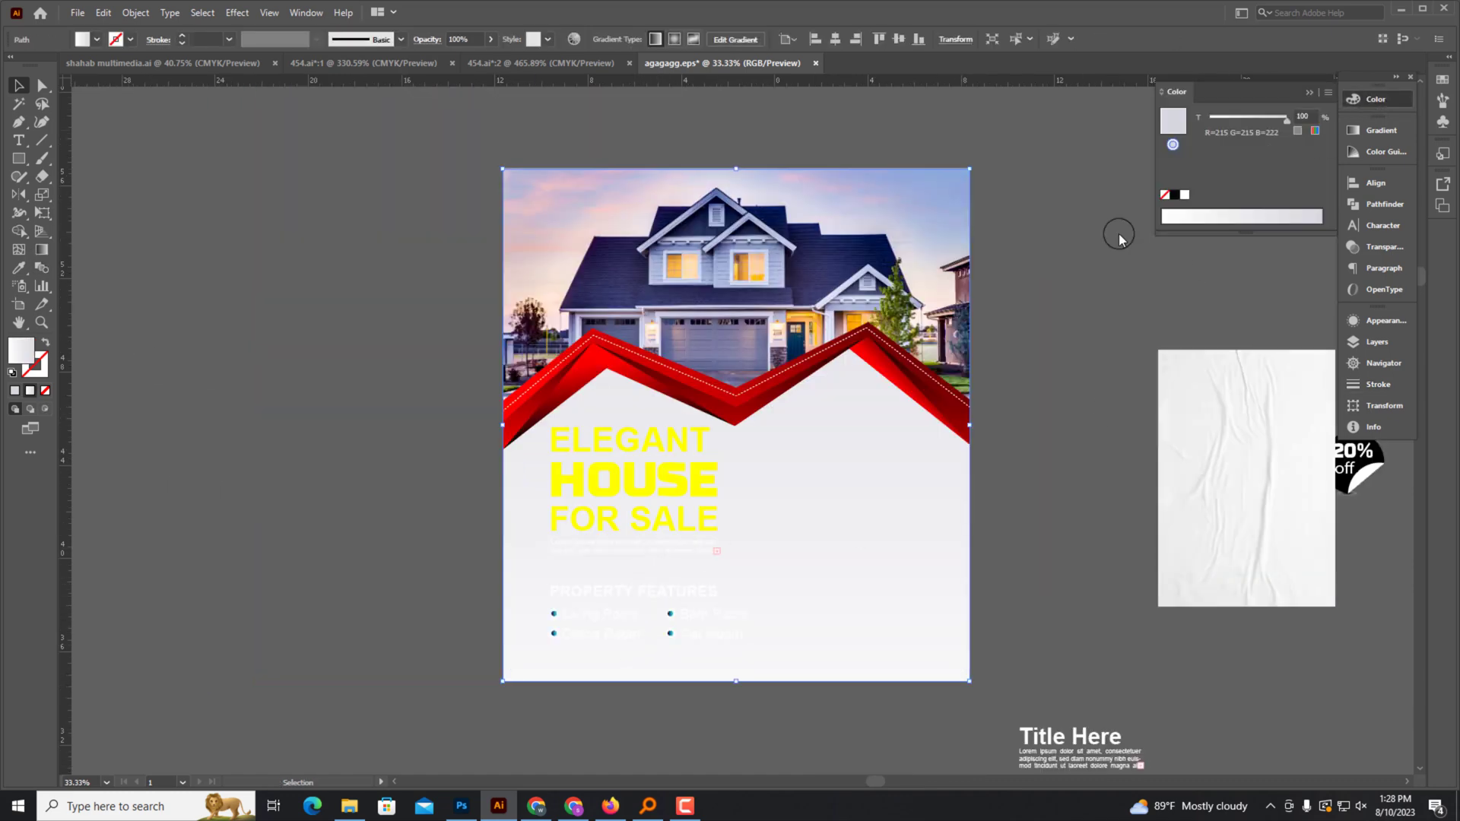
click(1174, 194)
click(1235, 157)
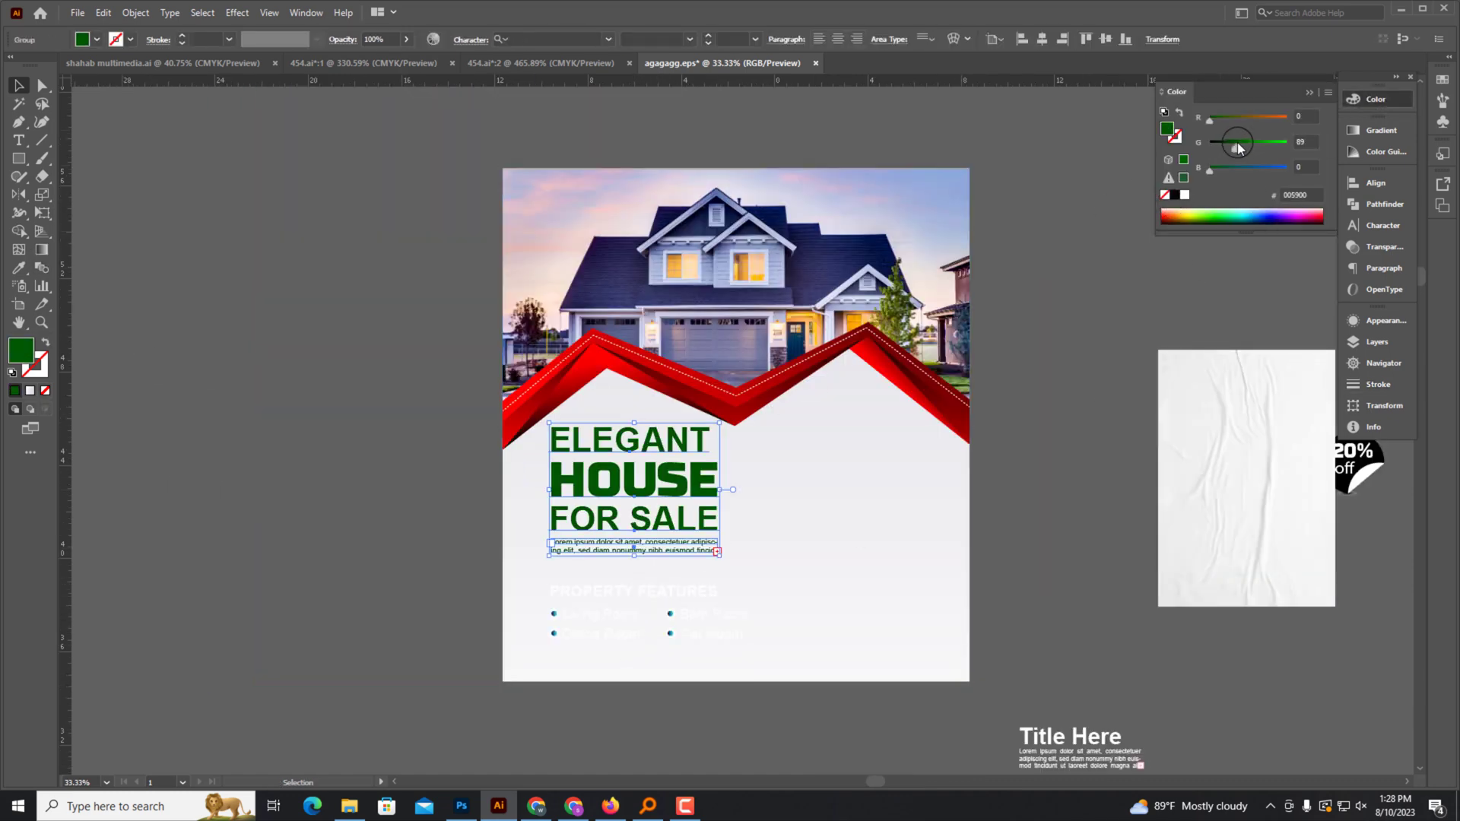
click(841, 573)
scroll(841, 573, up, 1)
Draw a large green circle and stretch it into a wide ellipse near the bottom.
drag(19, 161, 68, 196)
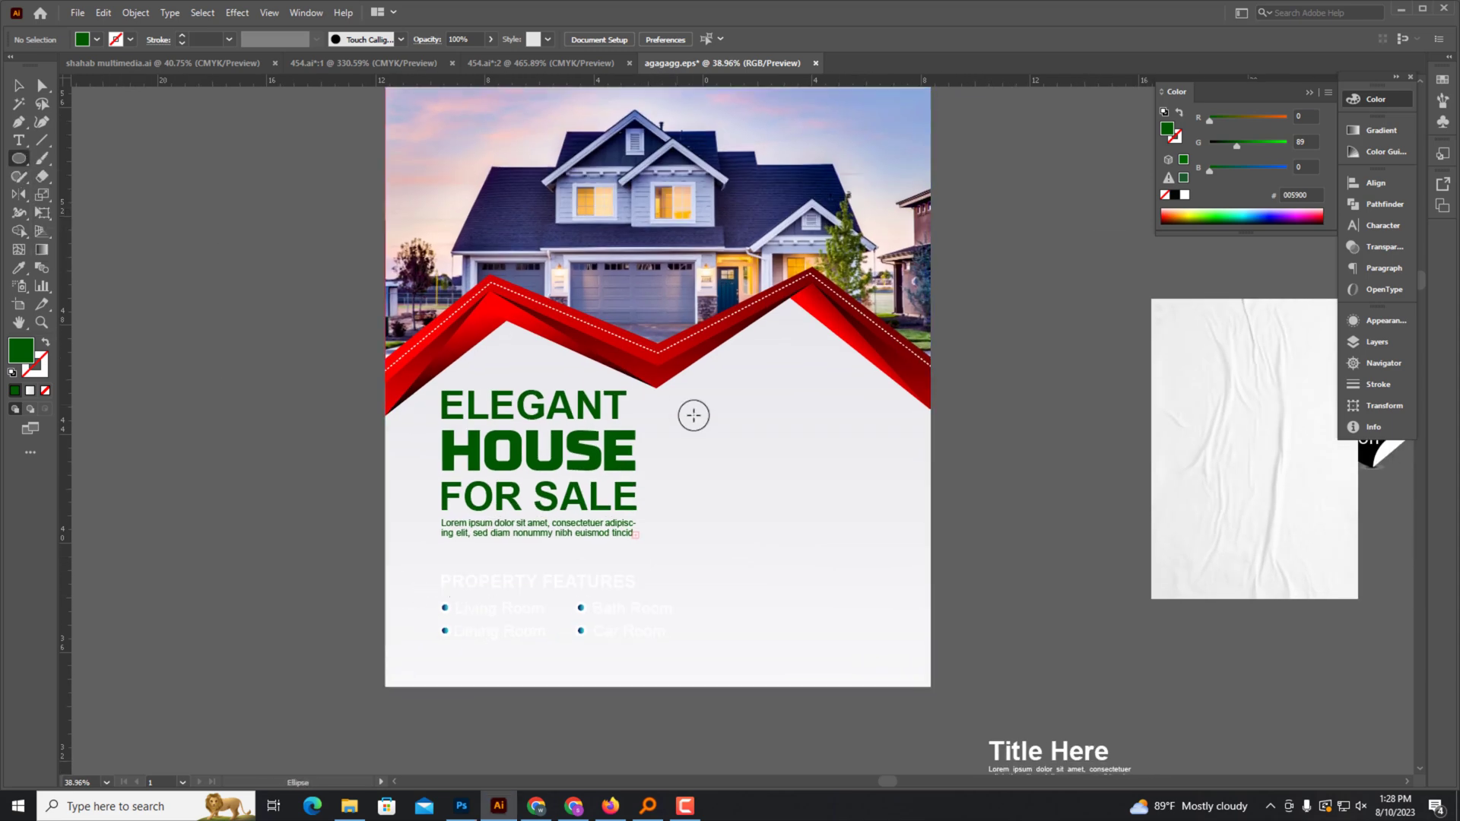
drag(705, 358, 972, 625)
drag(730, 319, 684, 489)
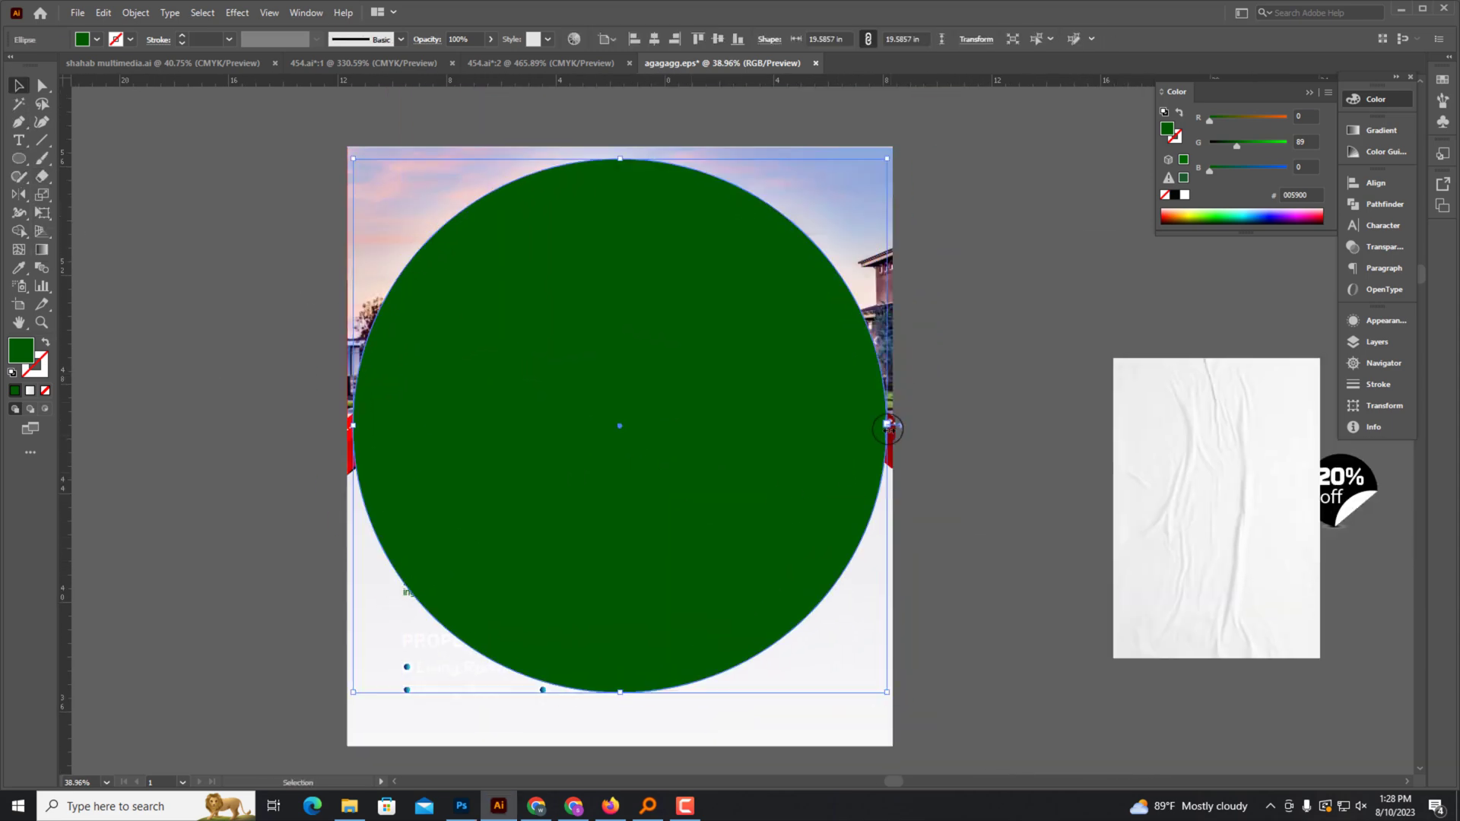
drag(831, 522, 899, 477)
drag(923, 418, 1094, 410)
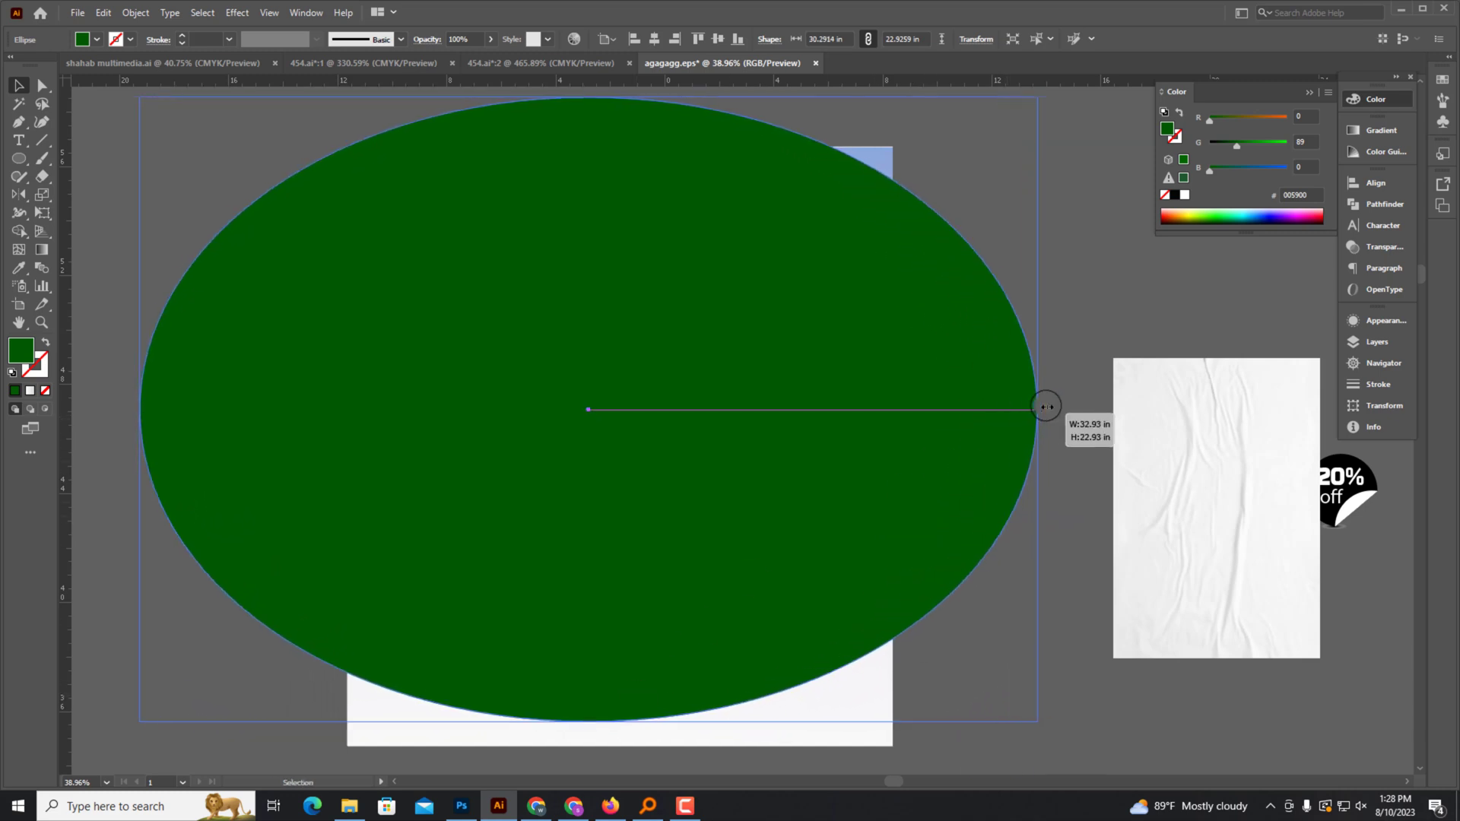
mouse_move(837, 592)
mouse_down()
mouse_move(846, 566)
mouse_move(834, 611)
mouse_up()
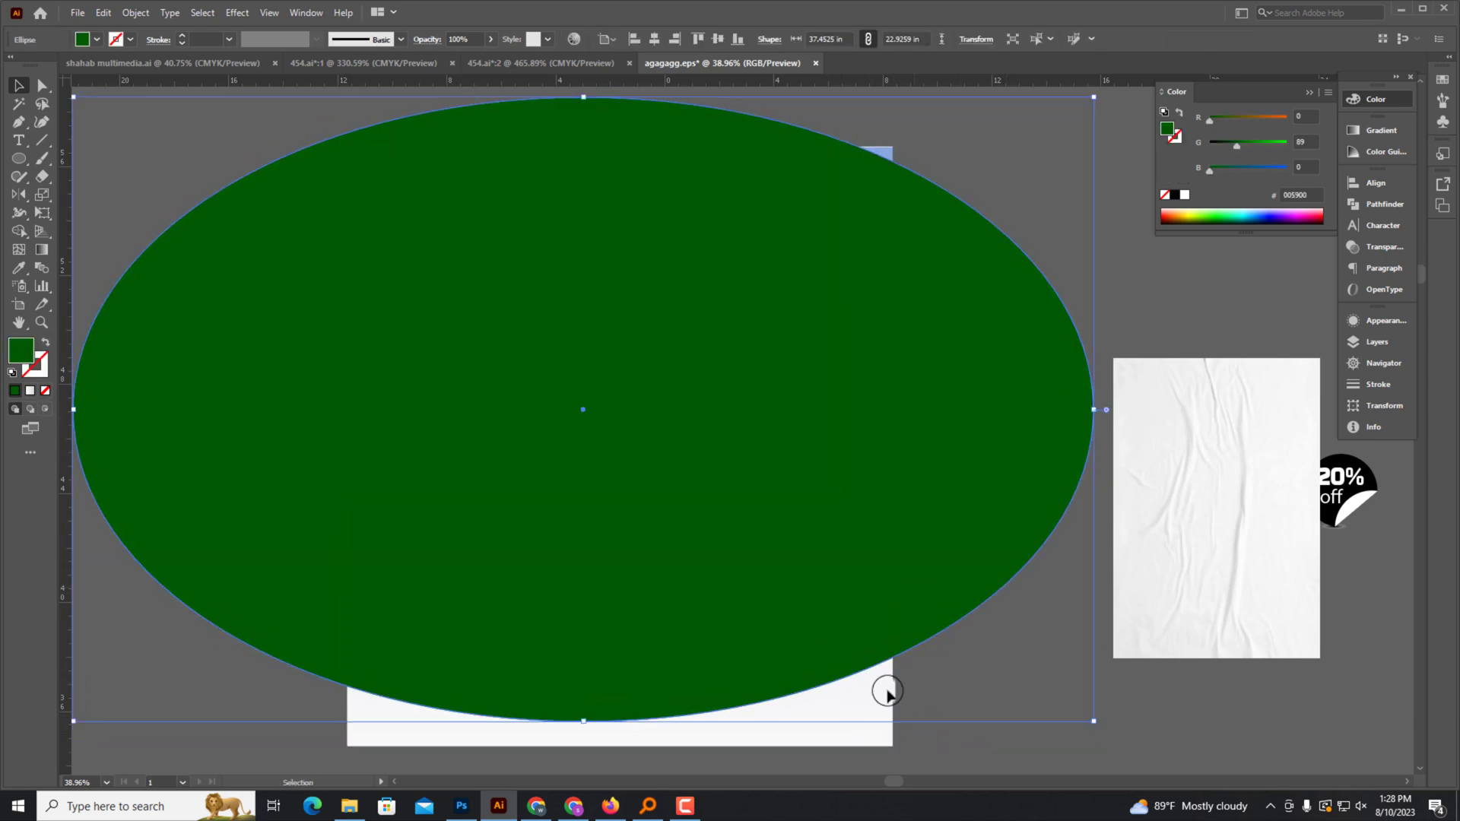
Bring the white background in front of the ellipse, leaving a curved footer shape.
click(867, 718)
key(ctrl+shift+bracketright)
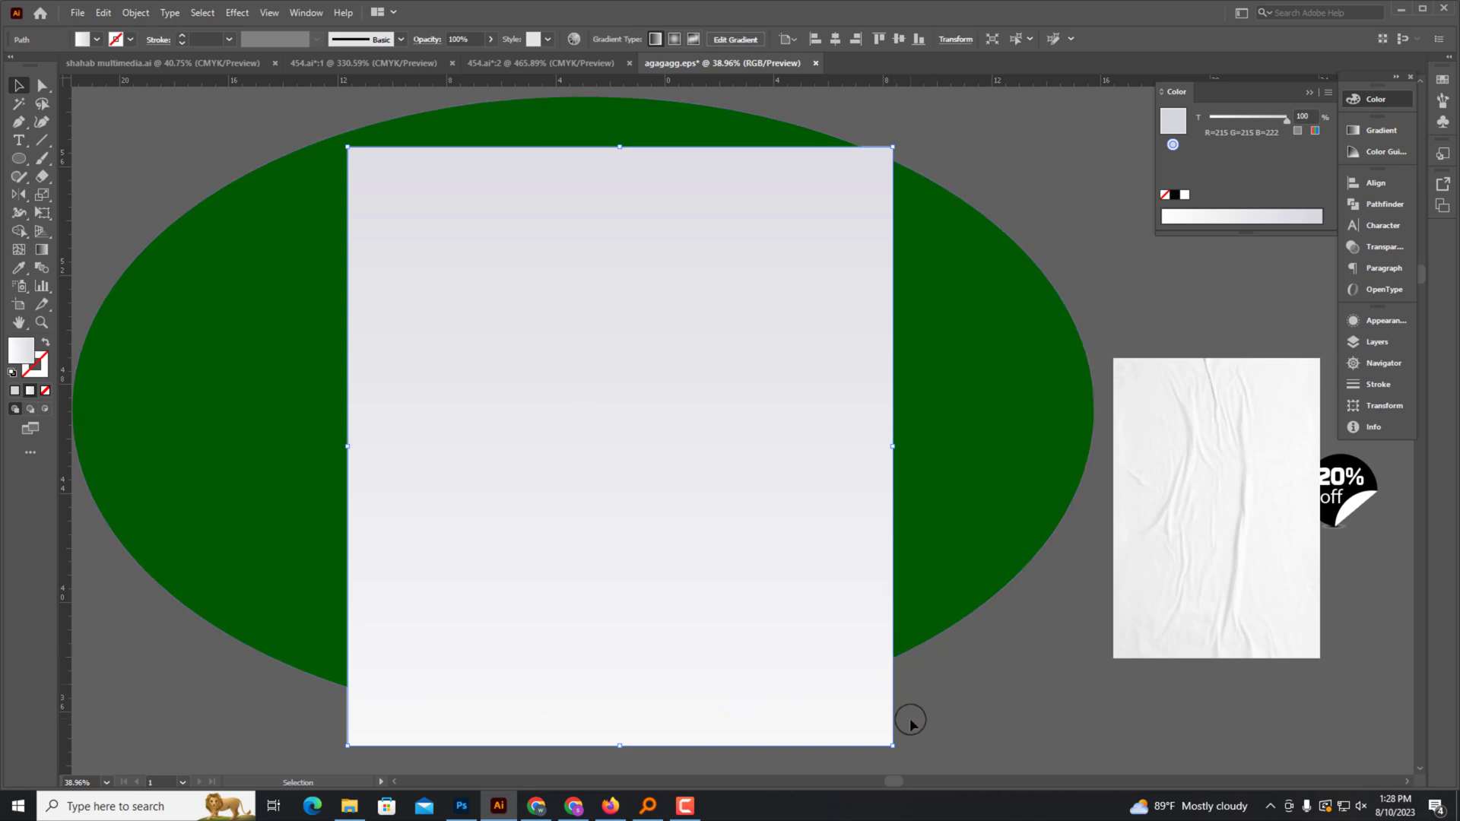
drag(911, 719, 885, 433)
click(20, 233)
Eyedropper the ribbon's red gradient onto the footer and angle it diagonally.
alt+click(1047, 483)
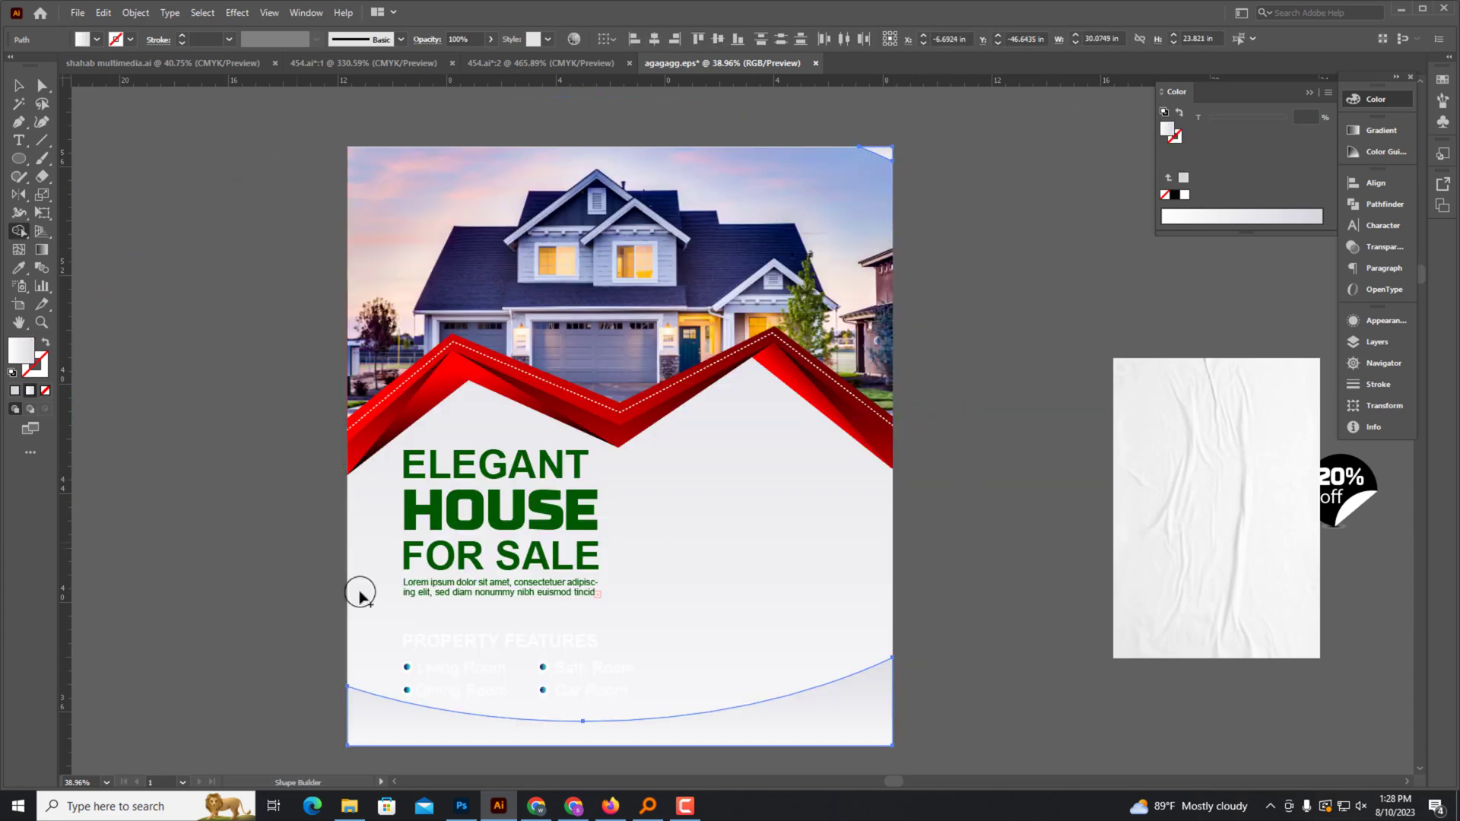
scroll(378, 688, down, 1)
click(410, 371)
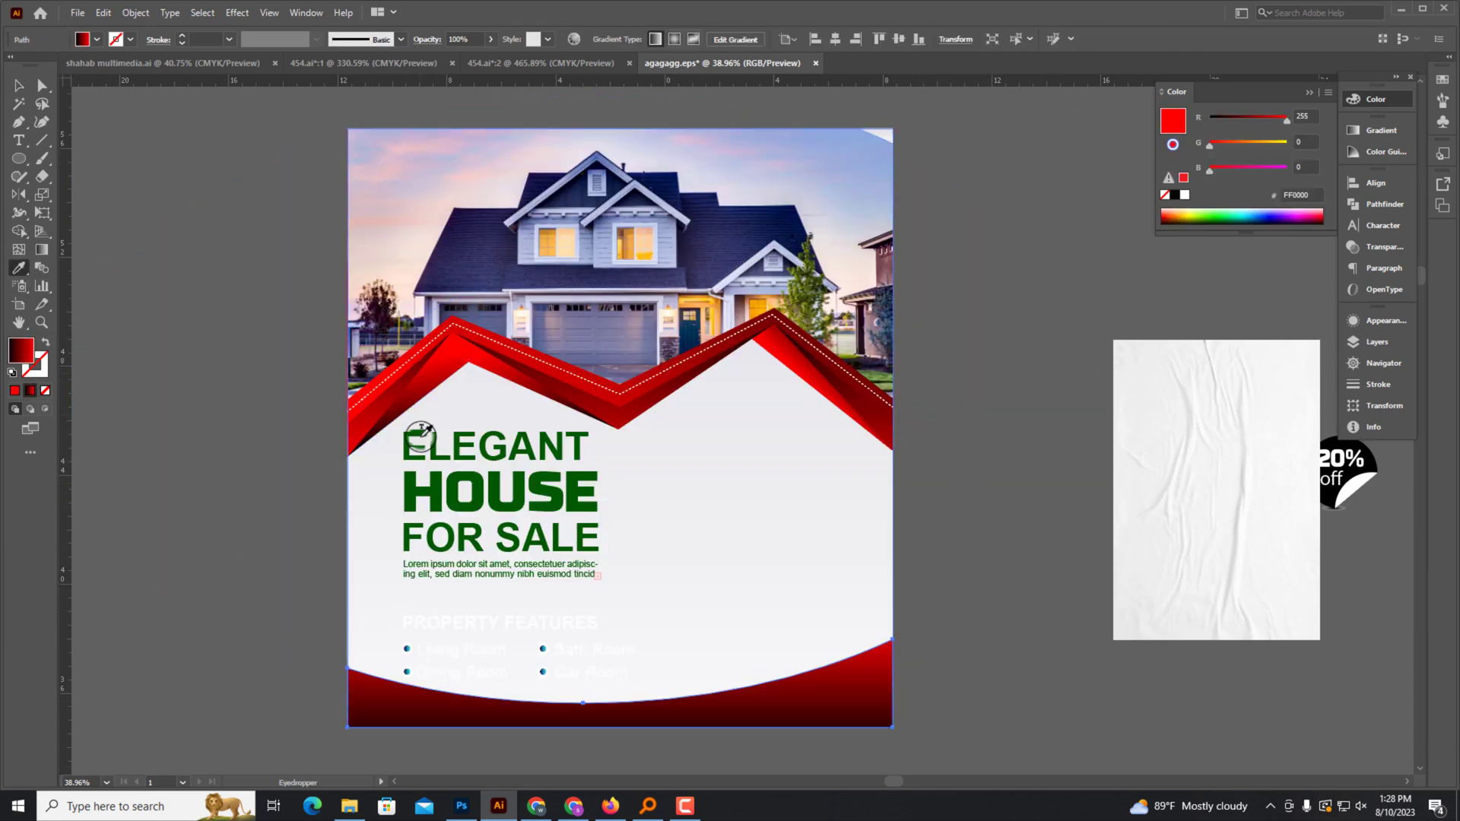
ctrl+click(622, 393)
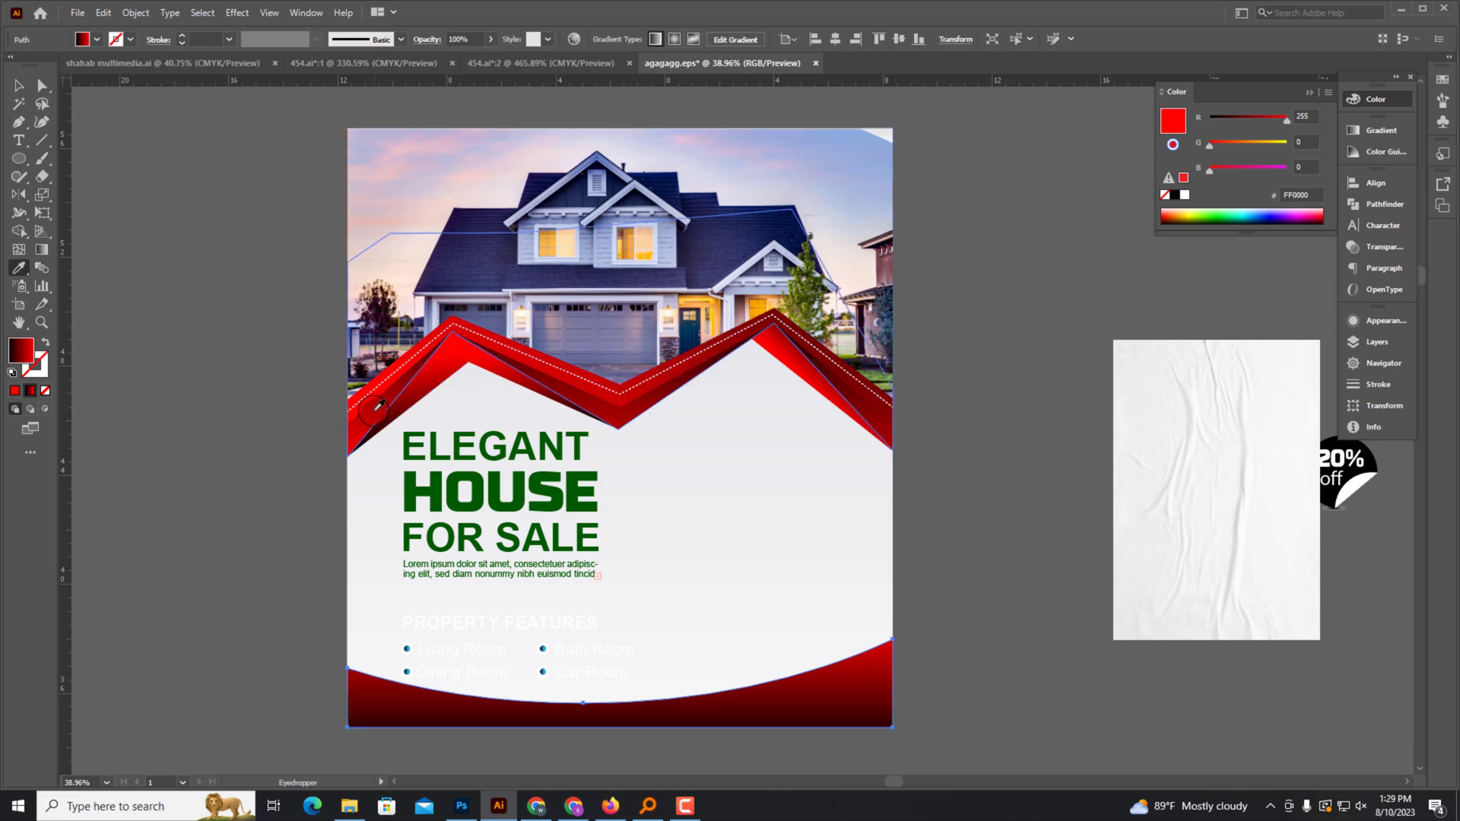
key(g)
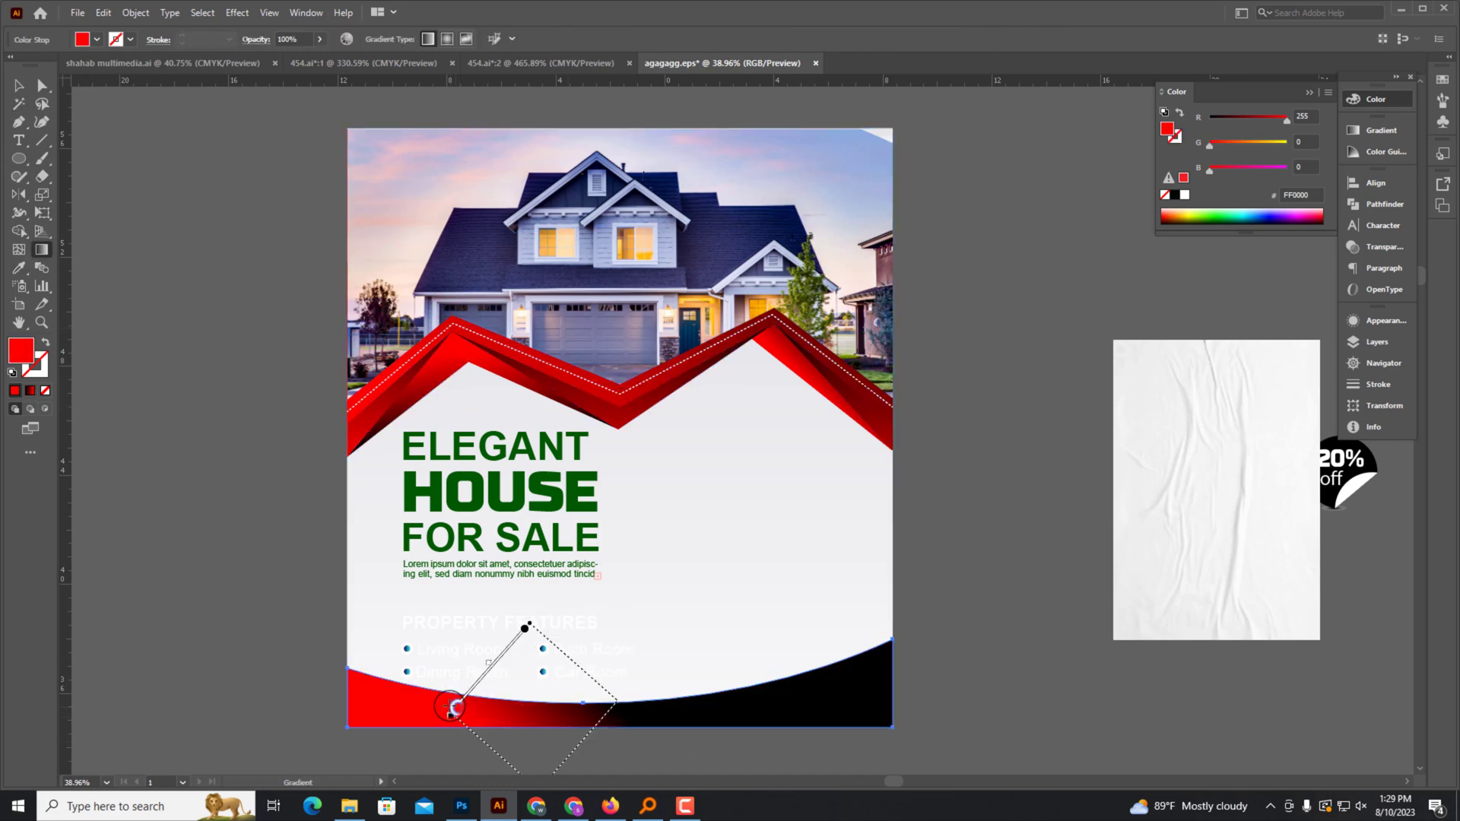
drag(326, 572, 799, 686)
mouse_move(686, 559)
mouse_down()
mouse_move(709, 728)
mouse_move(629, 741)
mouse_up()
key(v)
click(121, 487)
scroll(674, 719, down, 1)
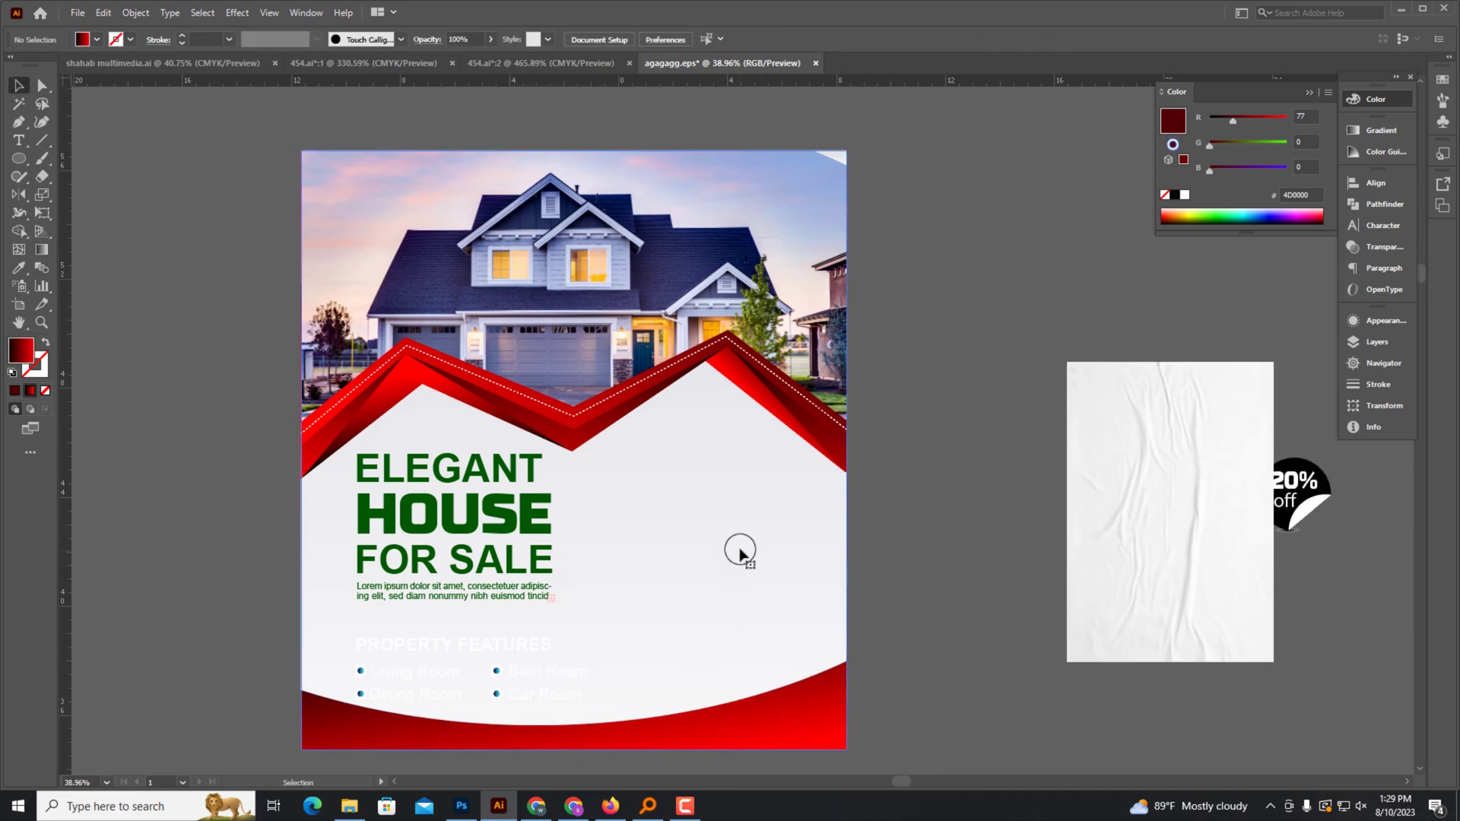
Move the wrinkled-paper texture onto the flyer, rotate it to landscape, and scale it to cover.
drag(1220, 554, 596, 559)
scroll(684, 415, up, 2)
drag(684, 415, 567, 339)
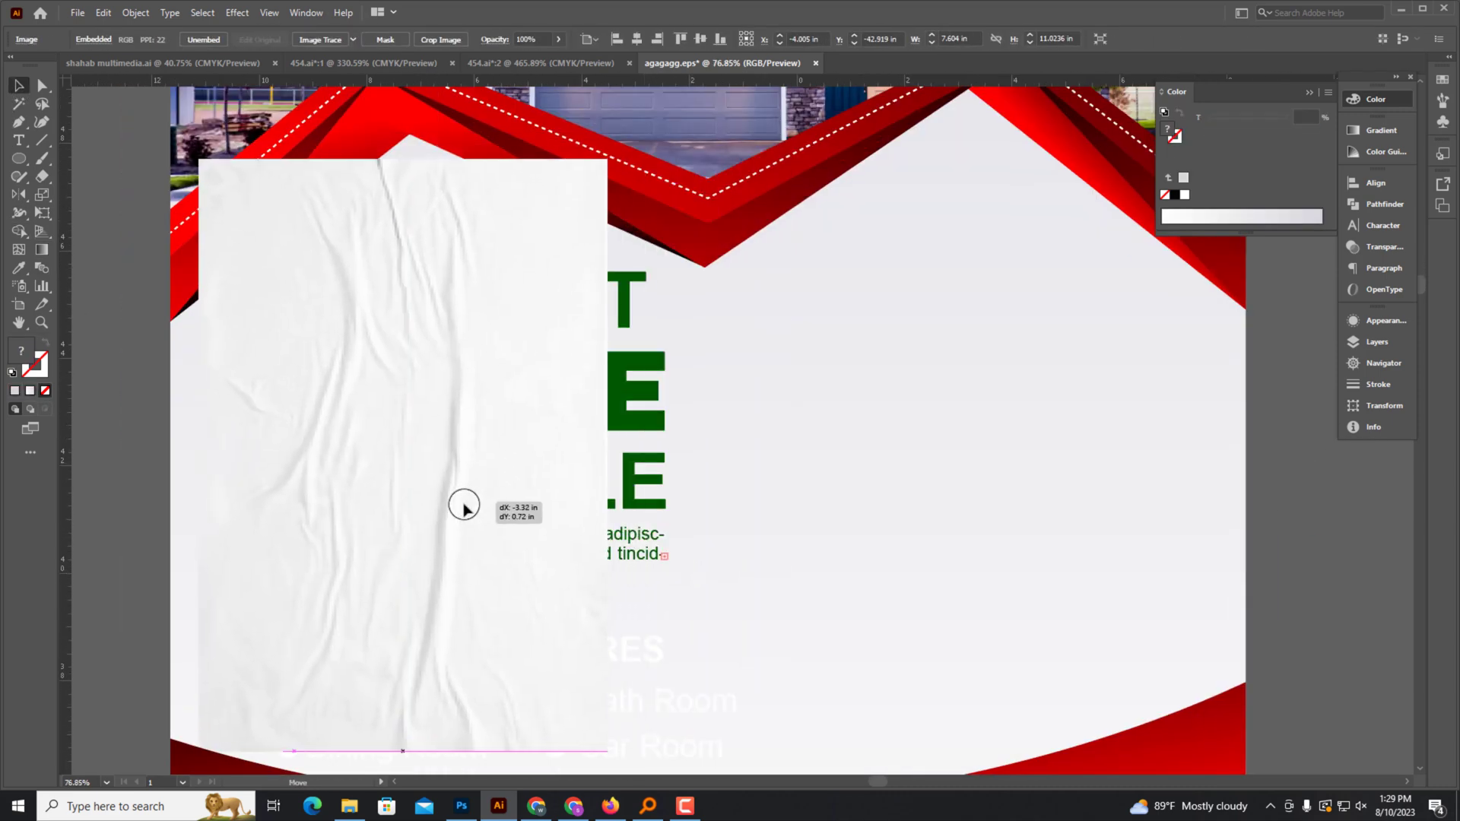
key(ctrl+minus)
drag(663, 440, 999, 495)
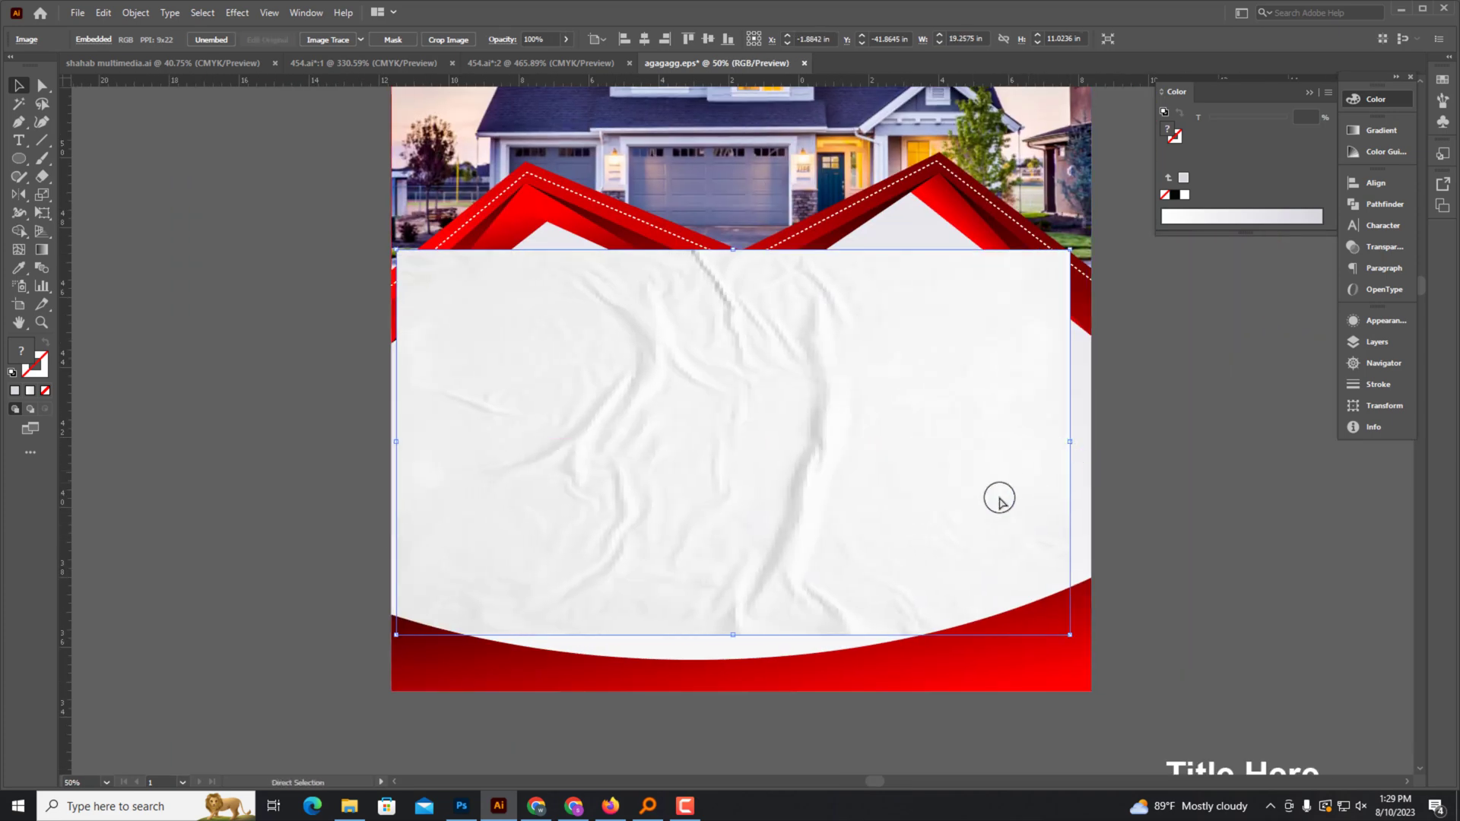
key(ctrl+z)
mouse_move(390, 251)
mouse_down()
mouse_move(502, 548)
mouse_move(561, 385)
mouse_up()
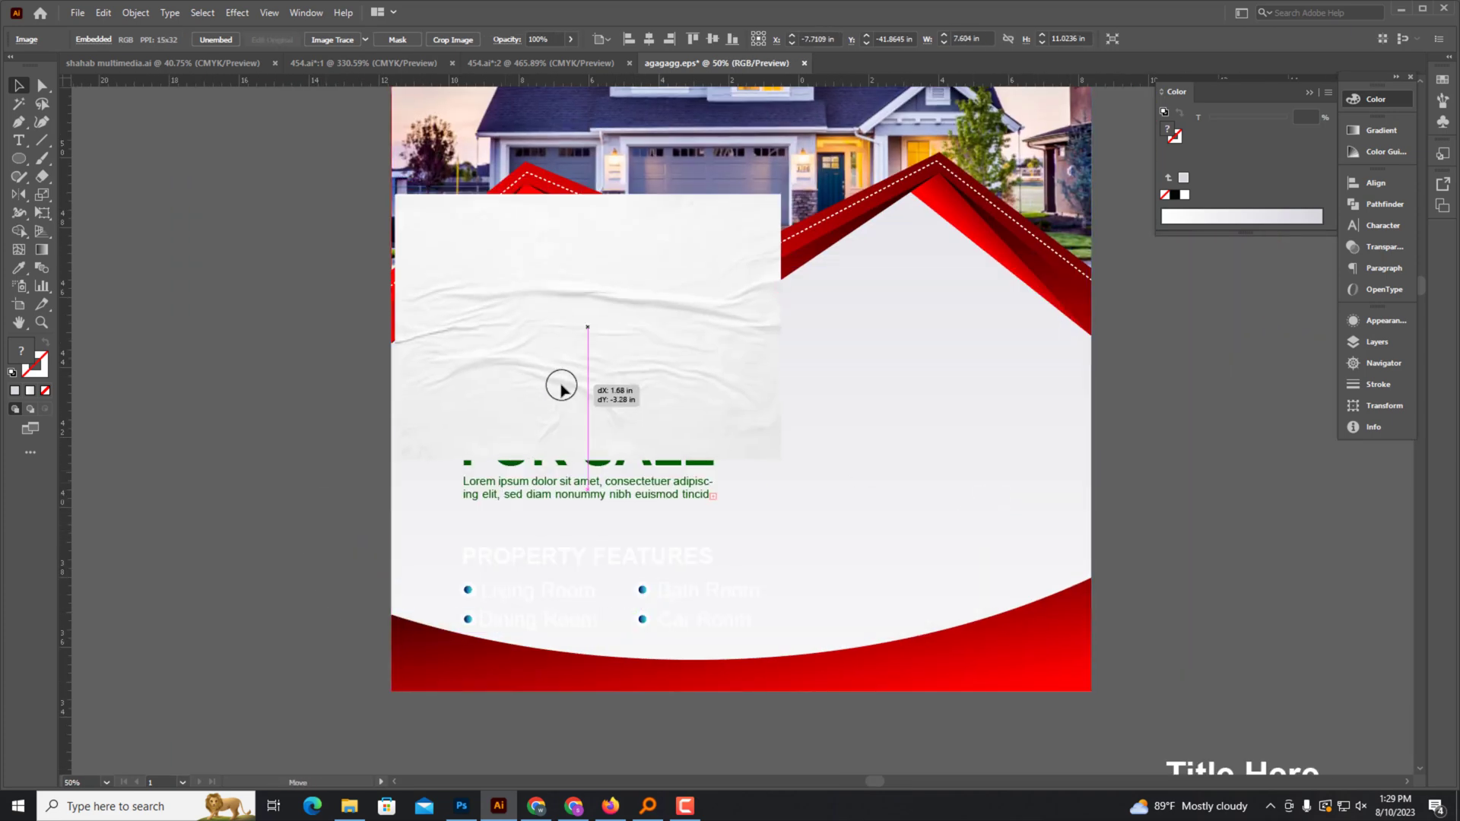
drag(653, 527, 935, 747)
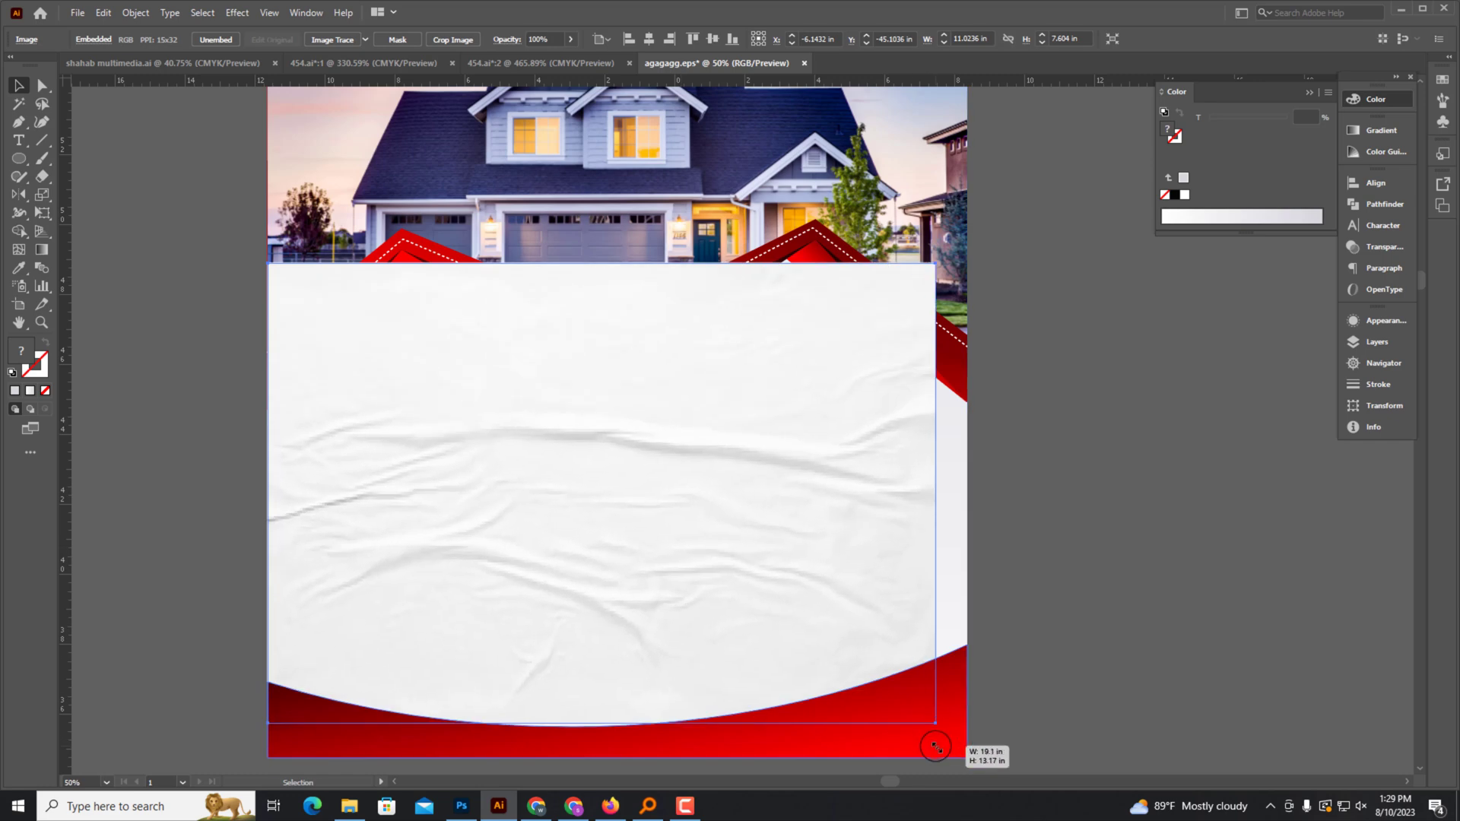
drag(941, 496, 964, 507)
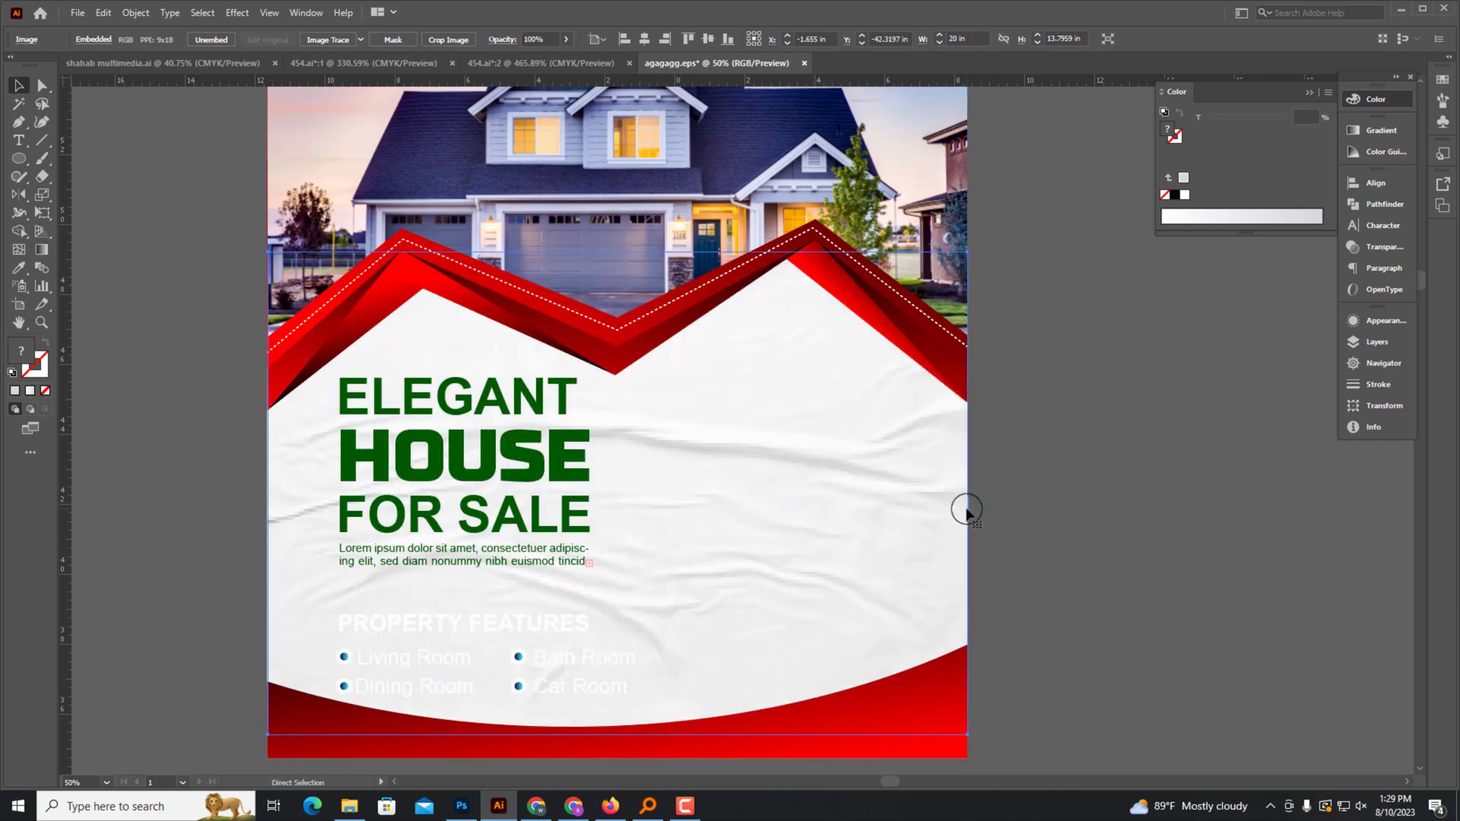
alt+scroll(961, 506, down, 1)
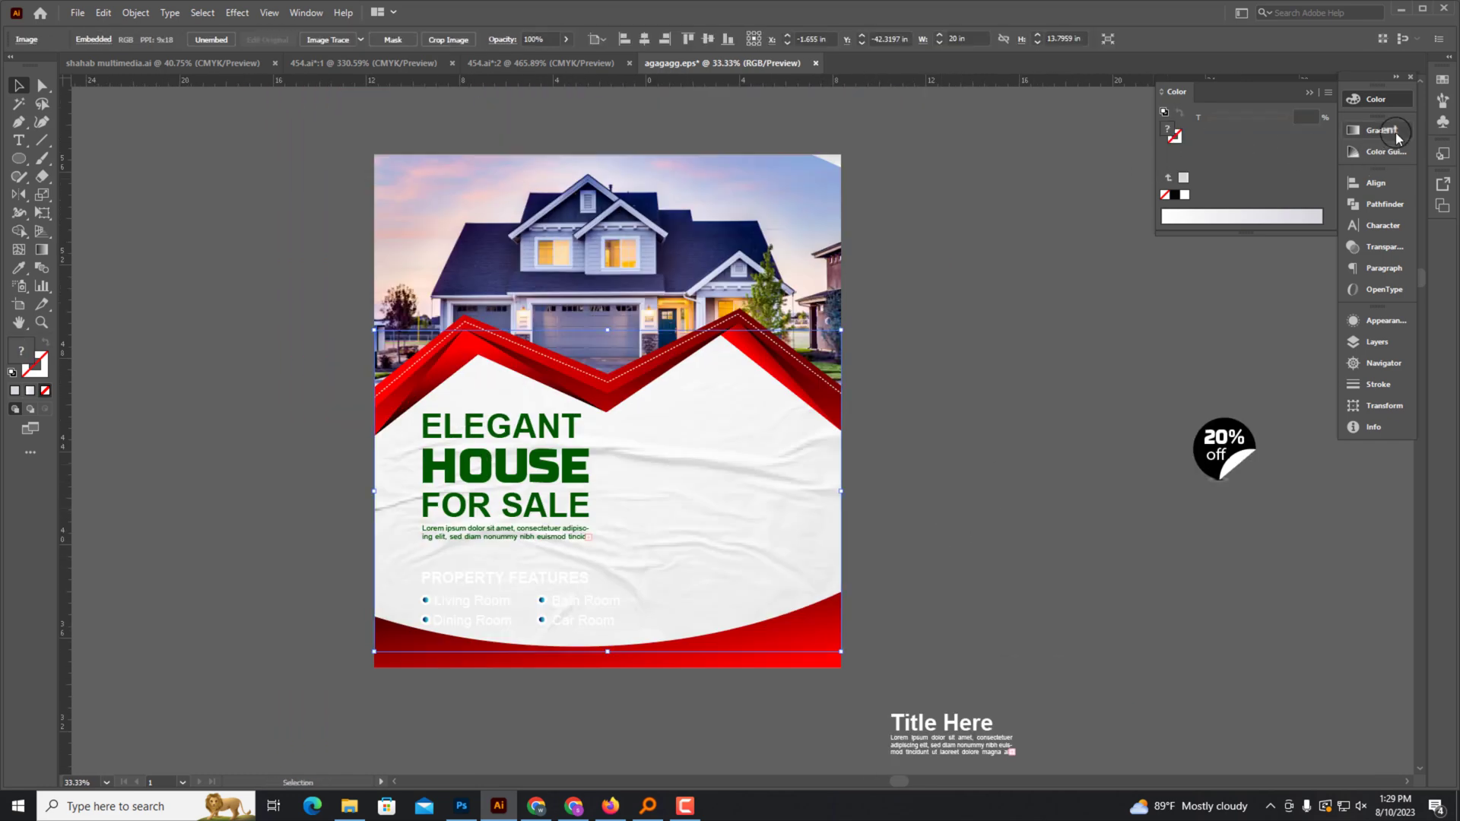
Set the texture's Transparency blend mode to Multiply.
click(1302, 124)
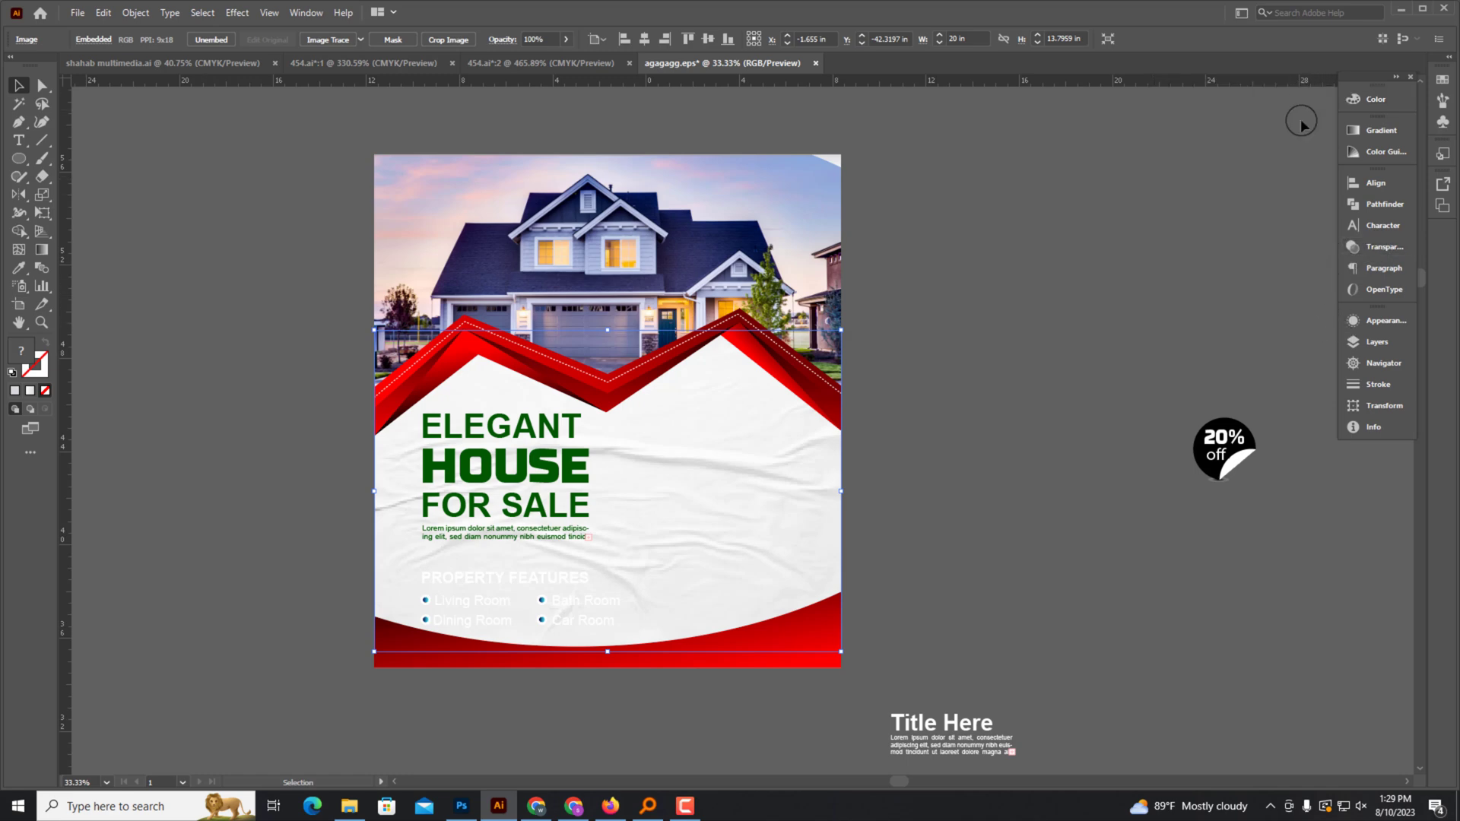
click(1385, 246)
click(1197, 199)
click(1194, 237)
scroll(733, 488, up, 1)
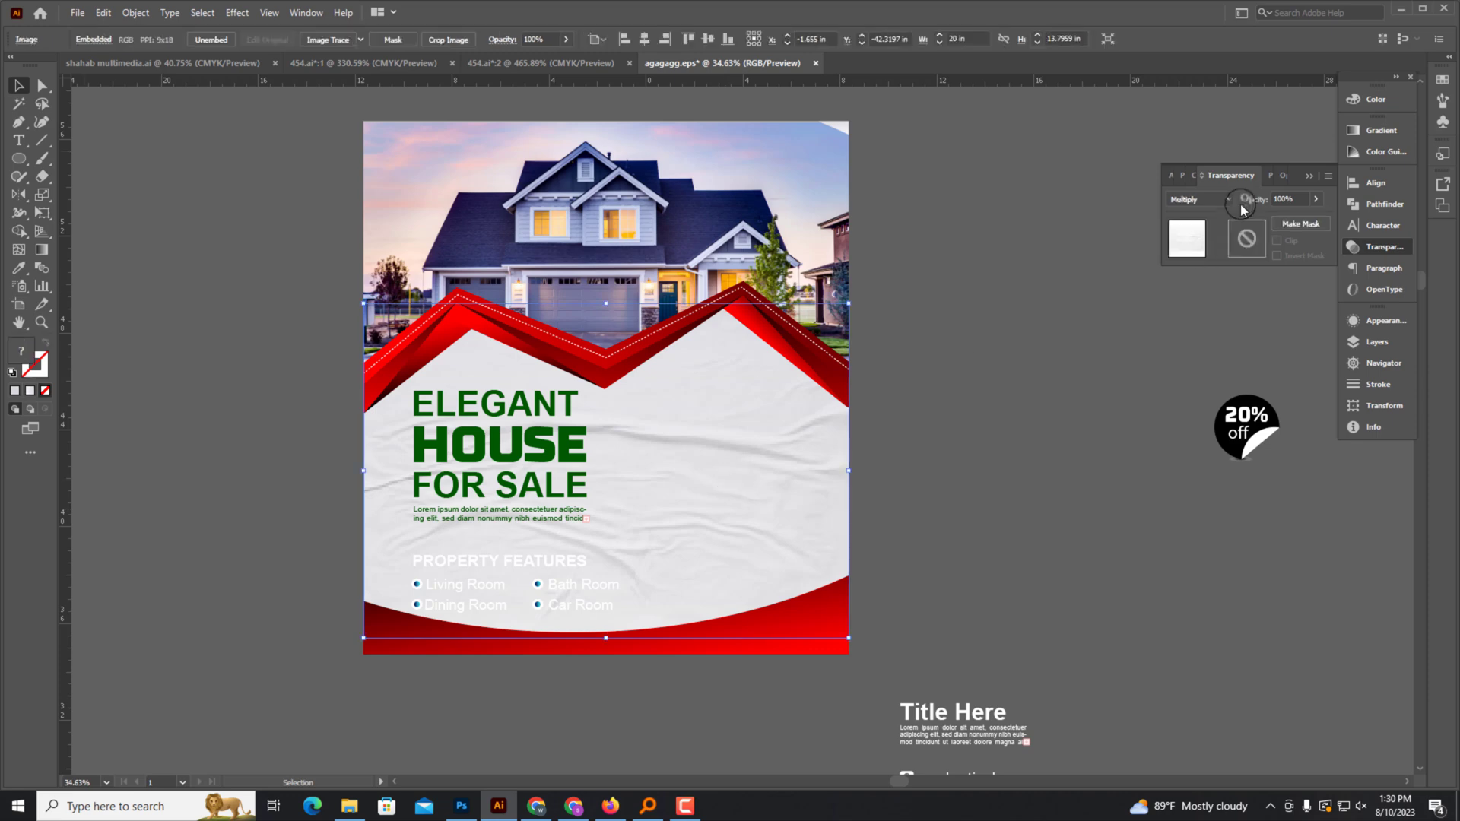
Move the property features group beside the headline.
click(890, 510)
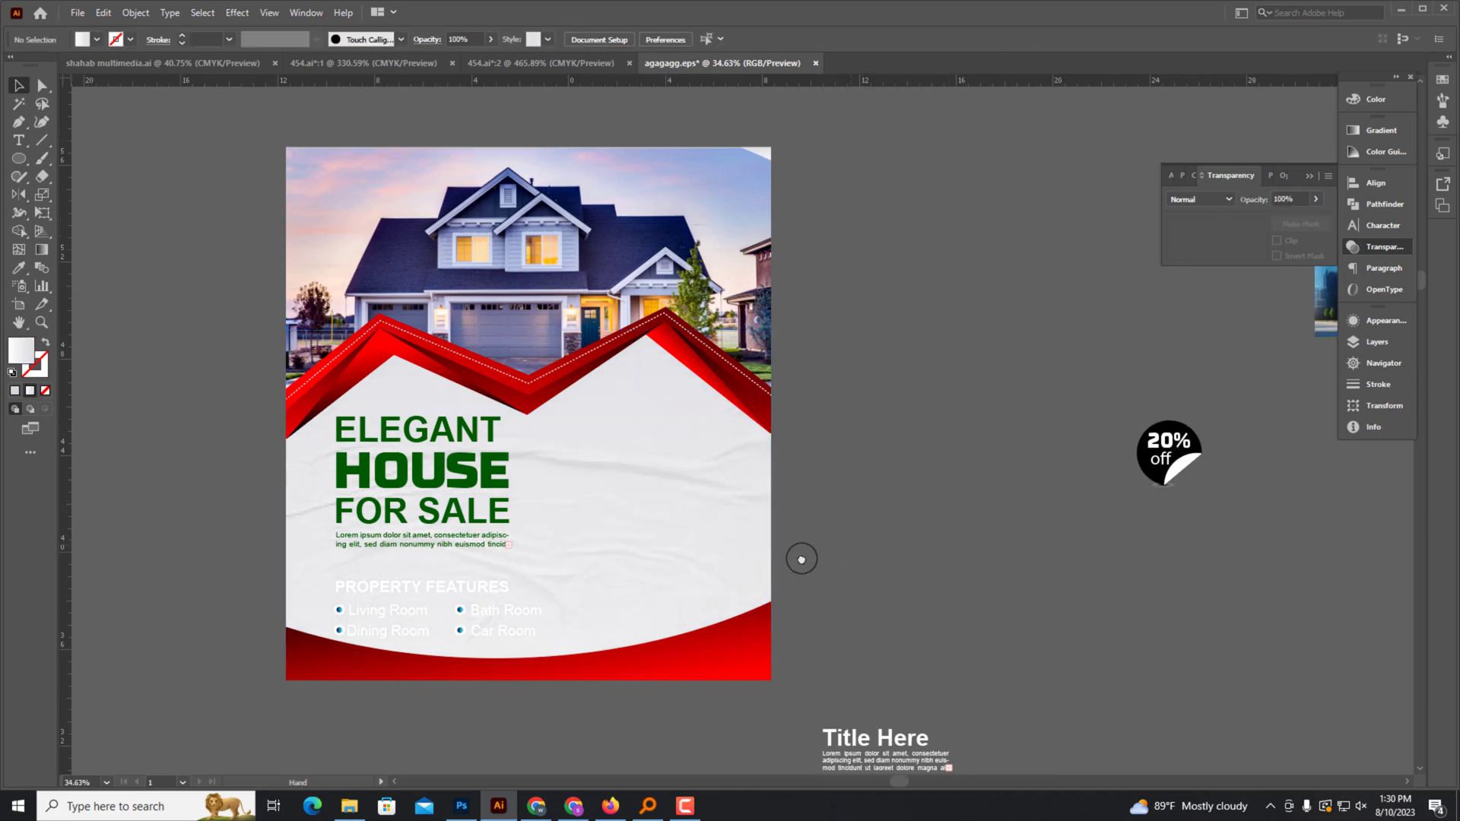
scroll(799, 557, right, 3)
scroll(851, 597, down, 3)
click(597, 503)
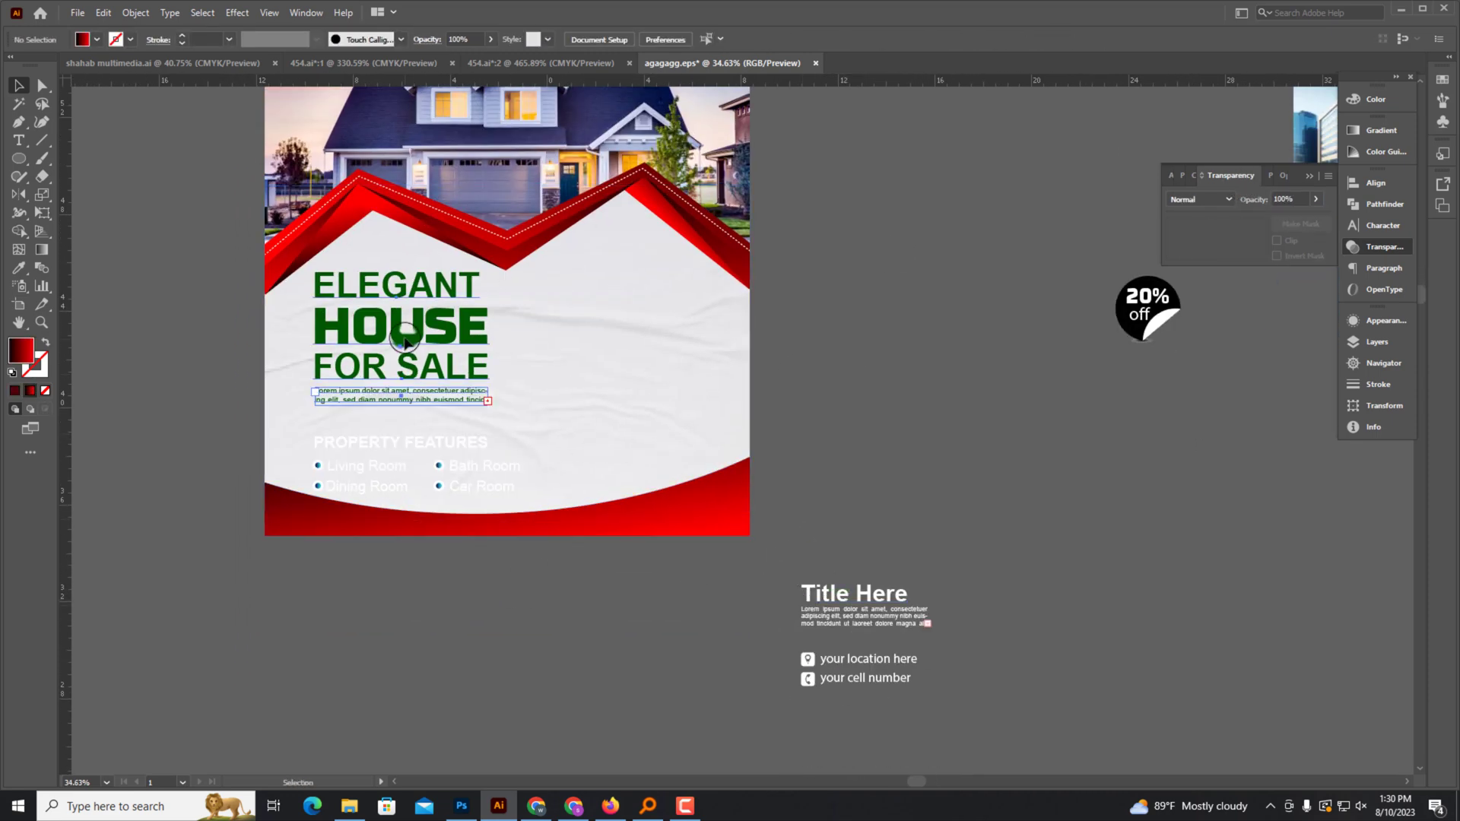
click(517, 476)
drag(473, 477, 646, 392)
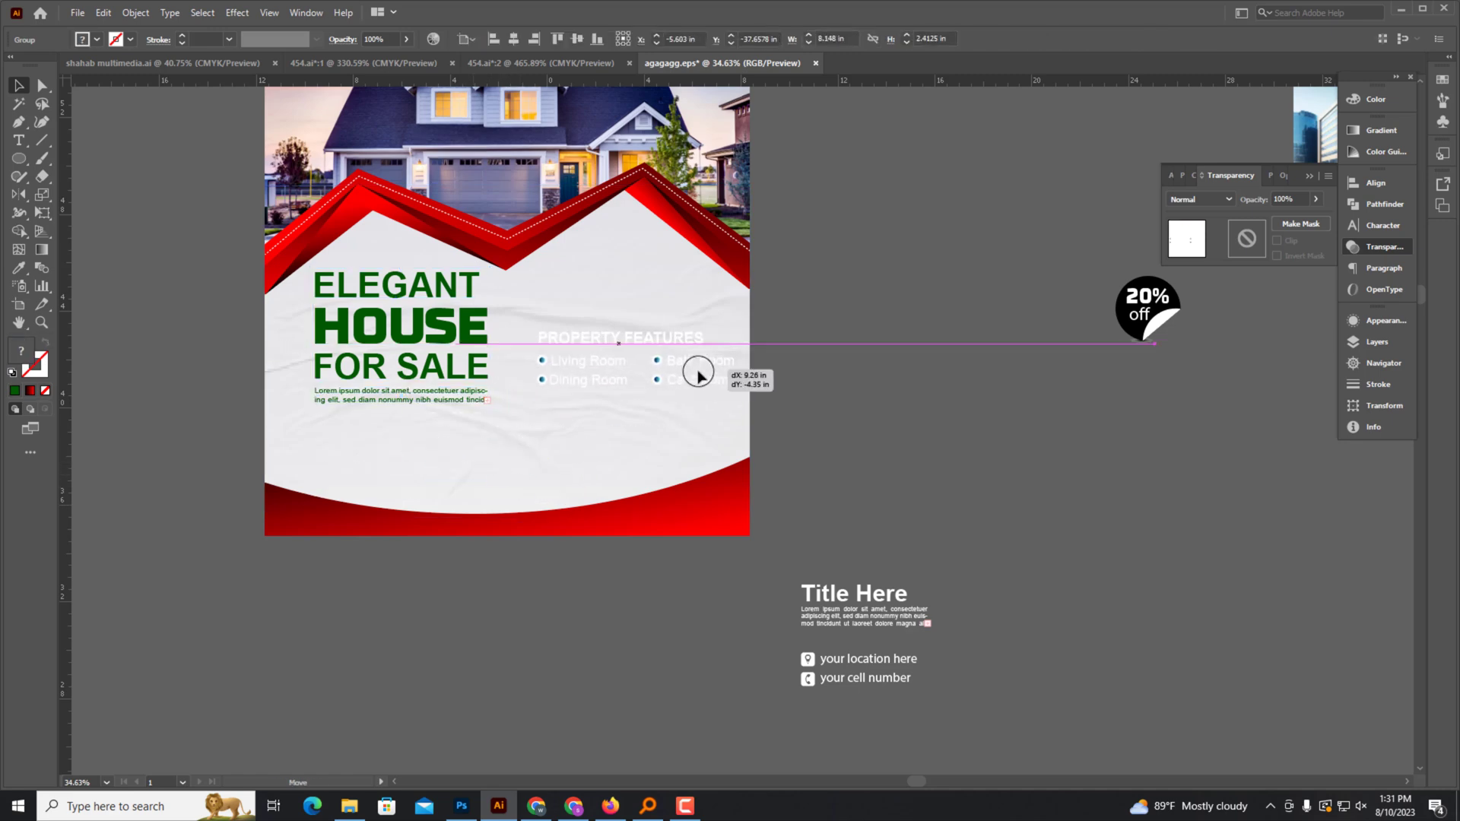
scroll(688, 369, up, 1)
scroll(650, 378, up, 3)
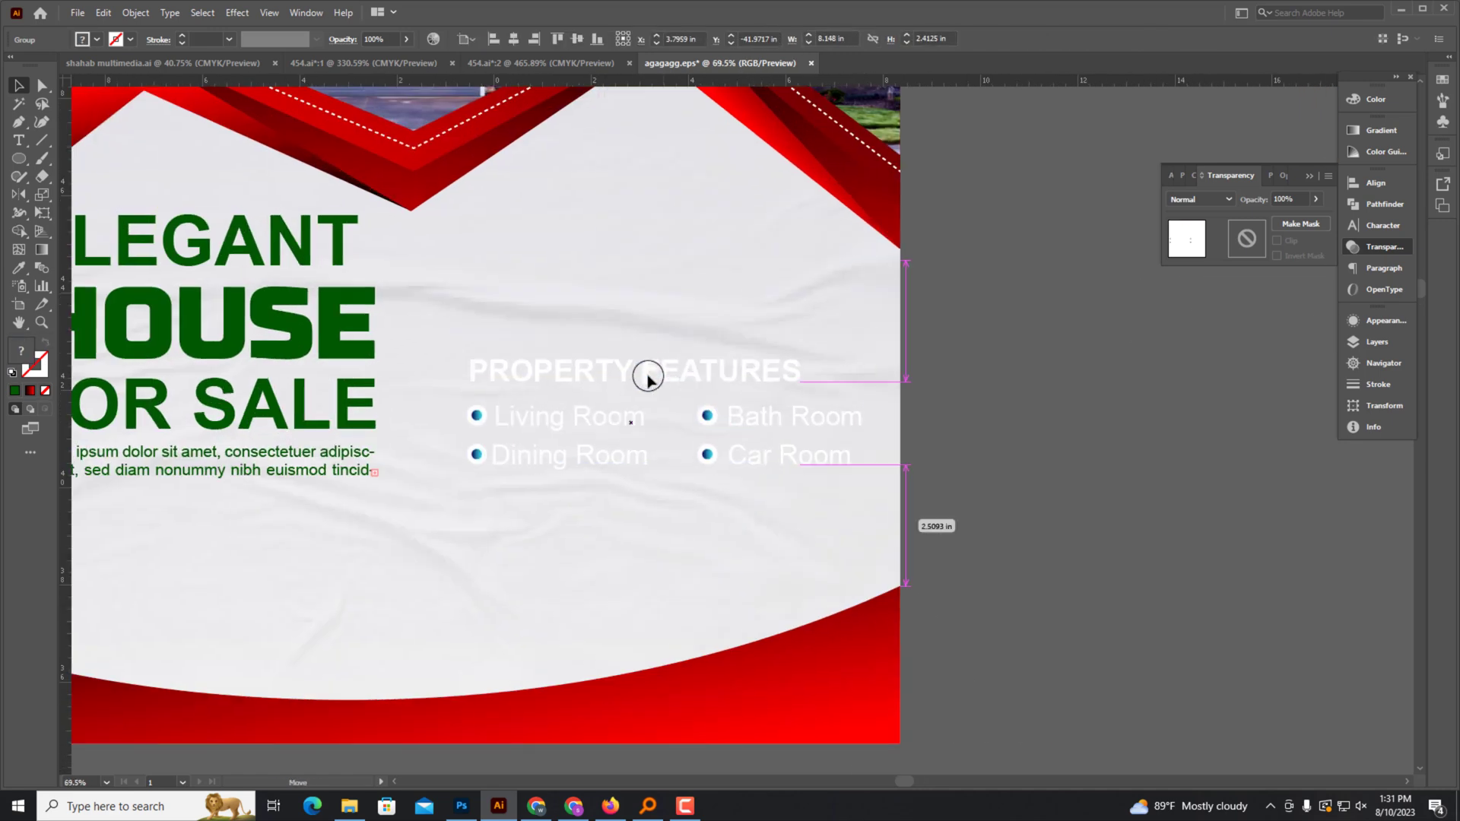
Make the PROPERTY FEATURES heading dark blue in the Color panel.
right_click(707, 382)
click(745, 505)
click(1369, 99)
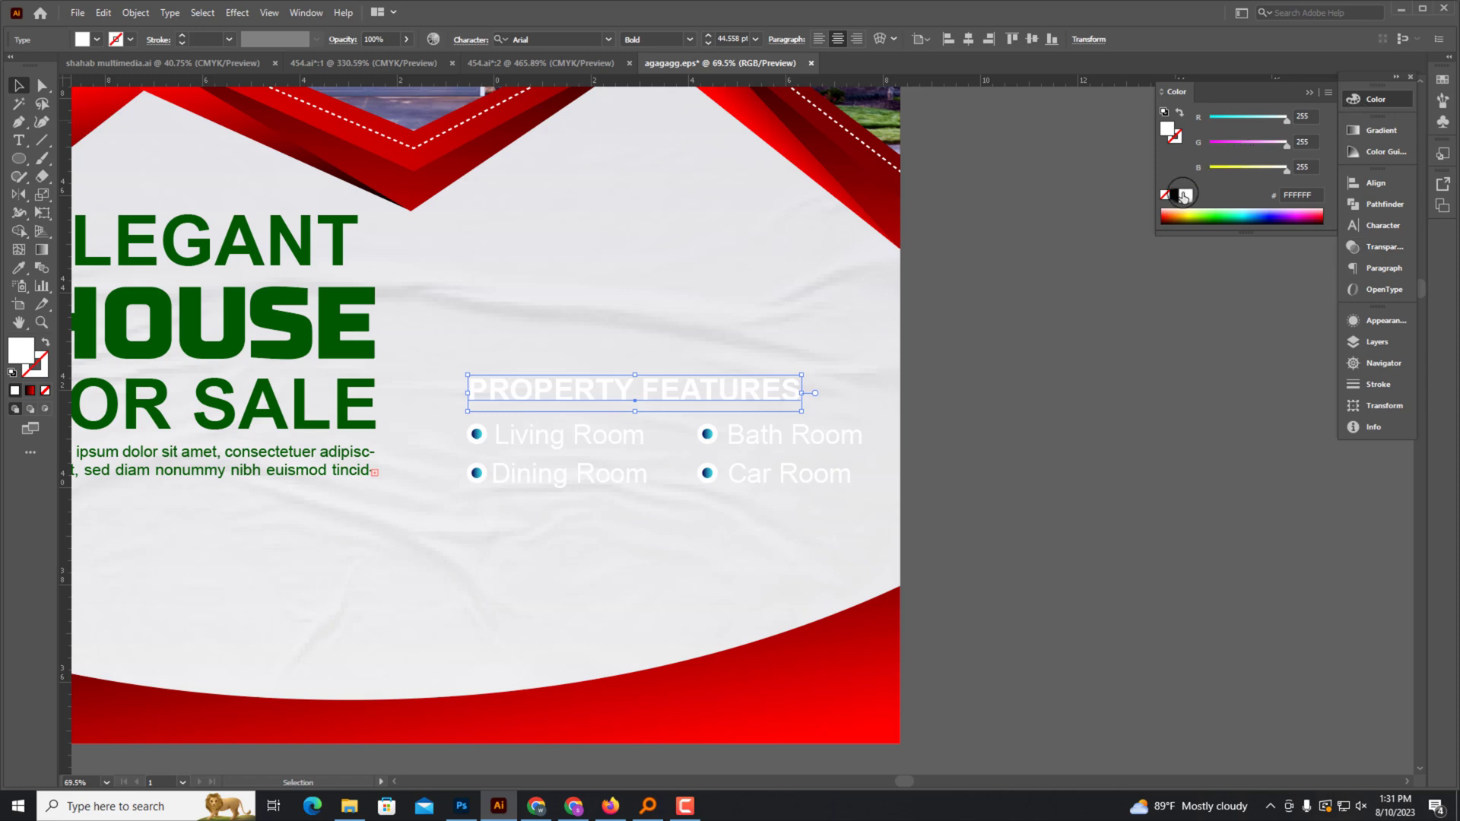
drag(1285, 120, 1208, 119)
drag(1285, 144, 1209, 144)
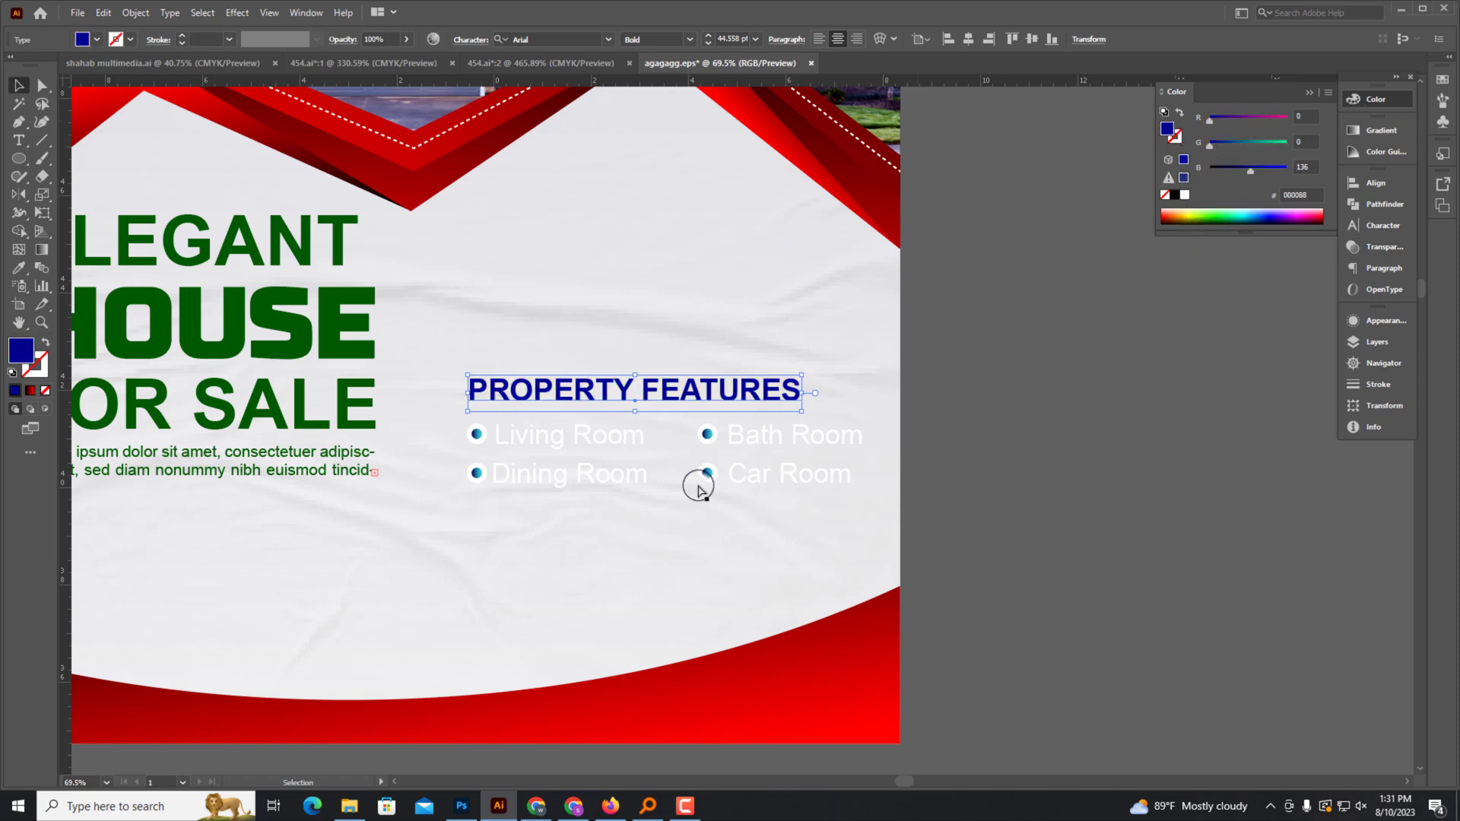
Make the four room labels black.
scroll(698, 487, up, 2)
click(586, 449)
click(1175, 195)
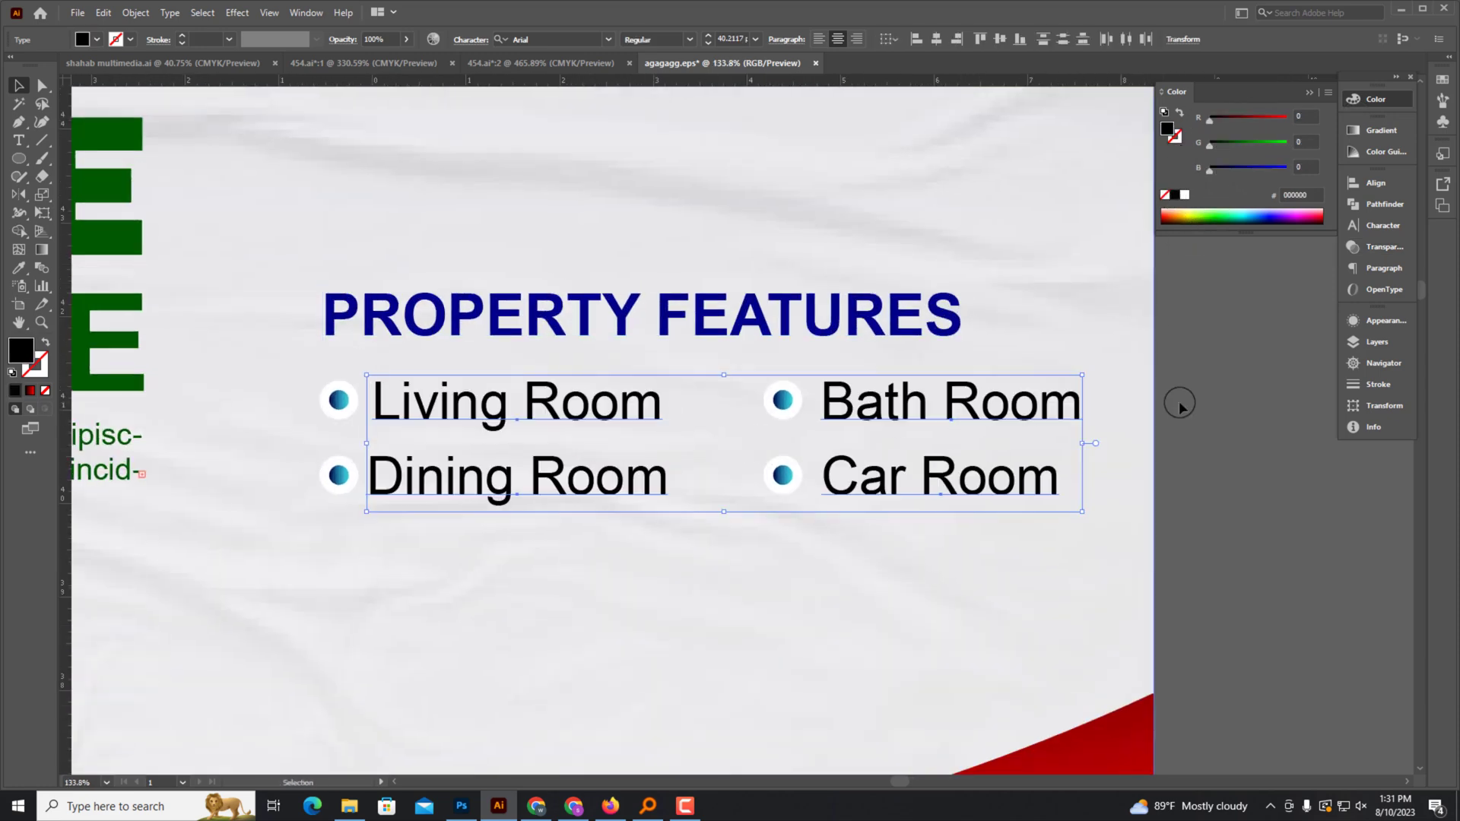
click(1118, 401)
Apply the footer's red gradient to the Living Room bullet.
click(338, 397)
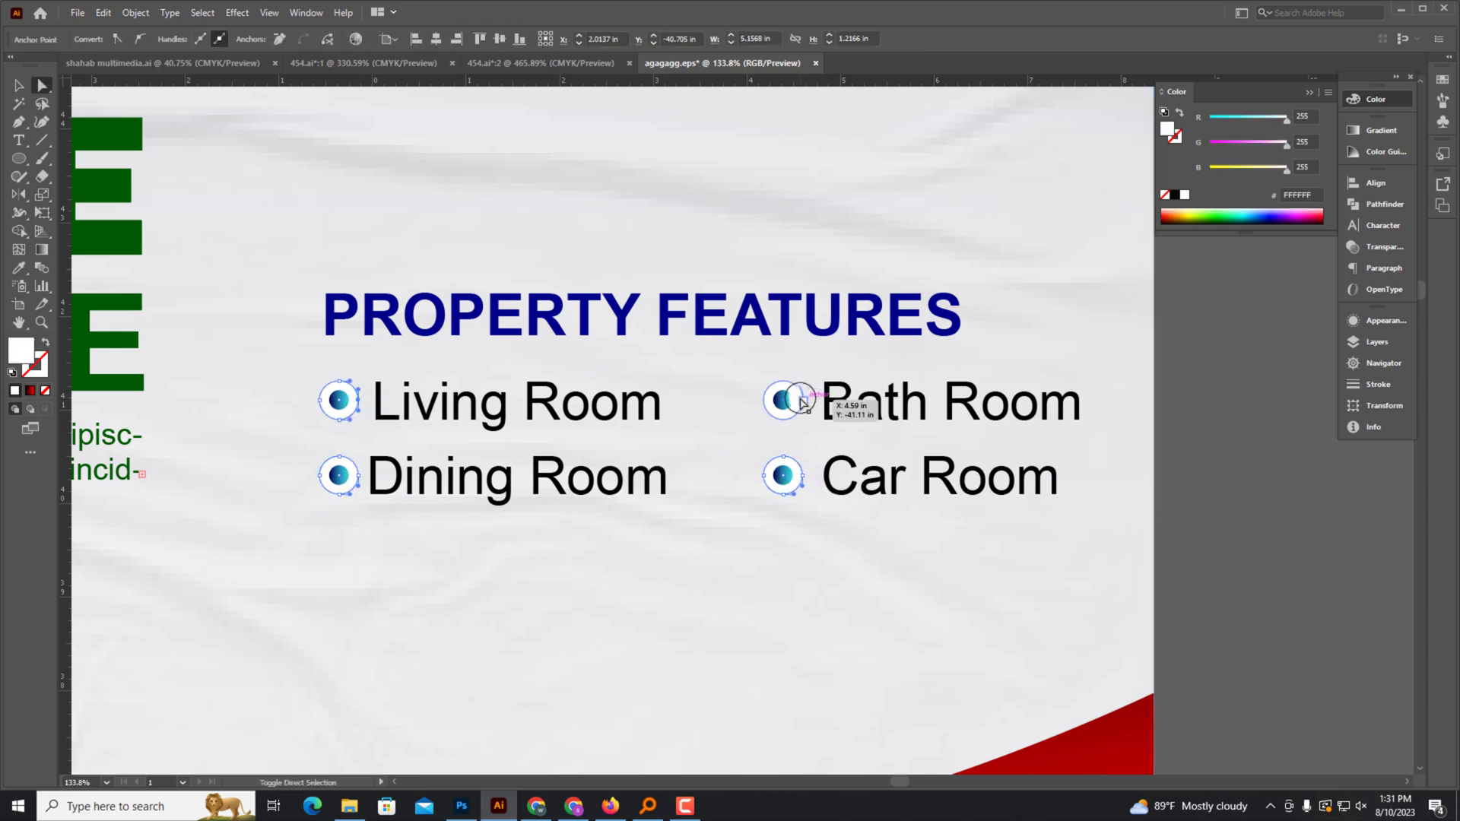
key(ctrl+minus)
key(ctrl+minus)
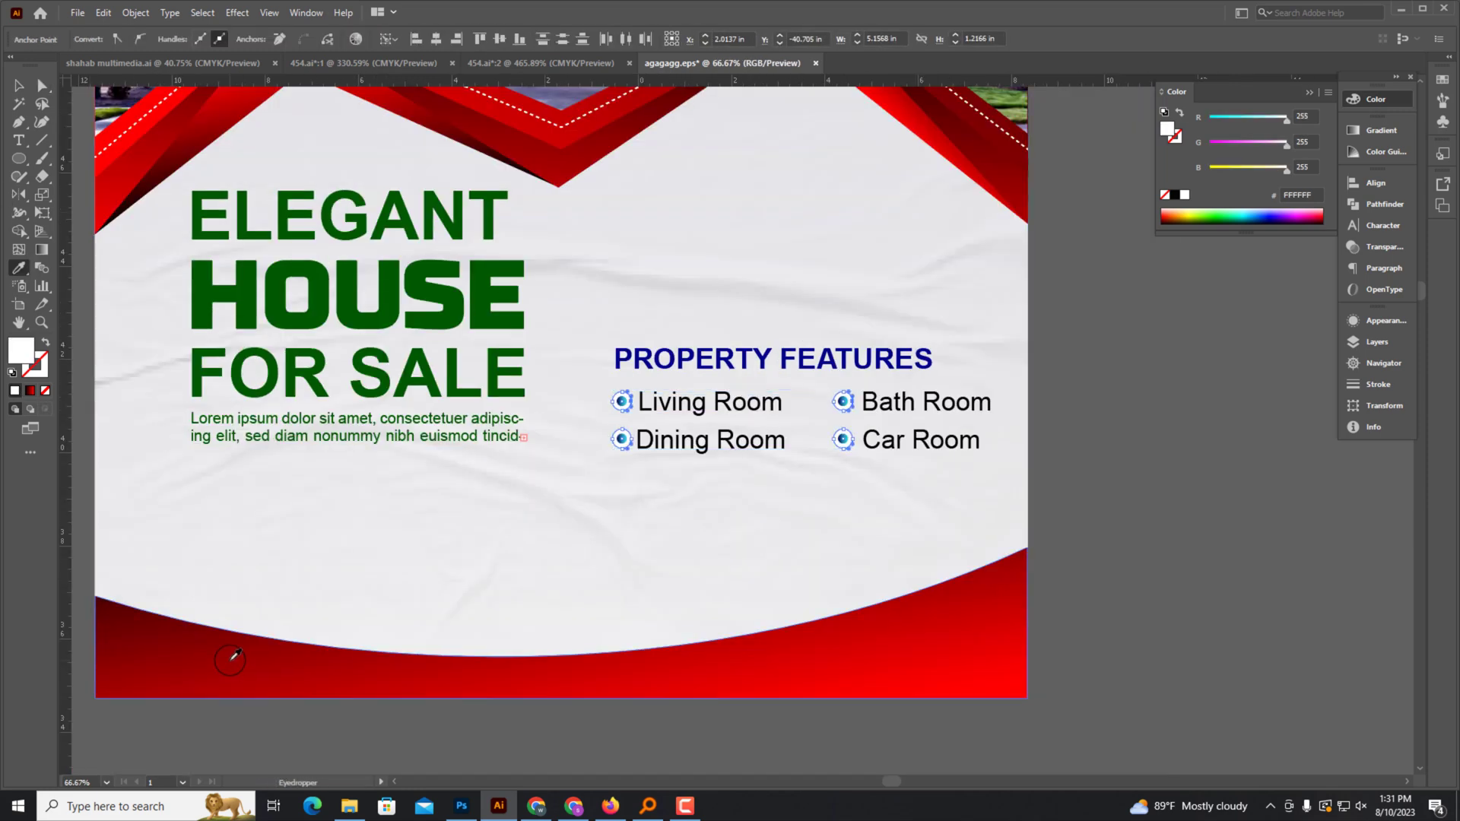
key(v)
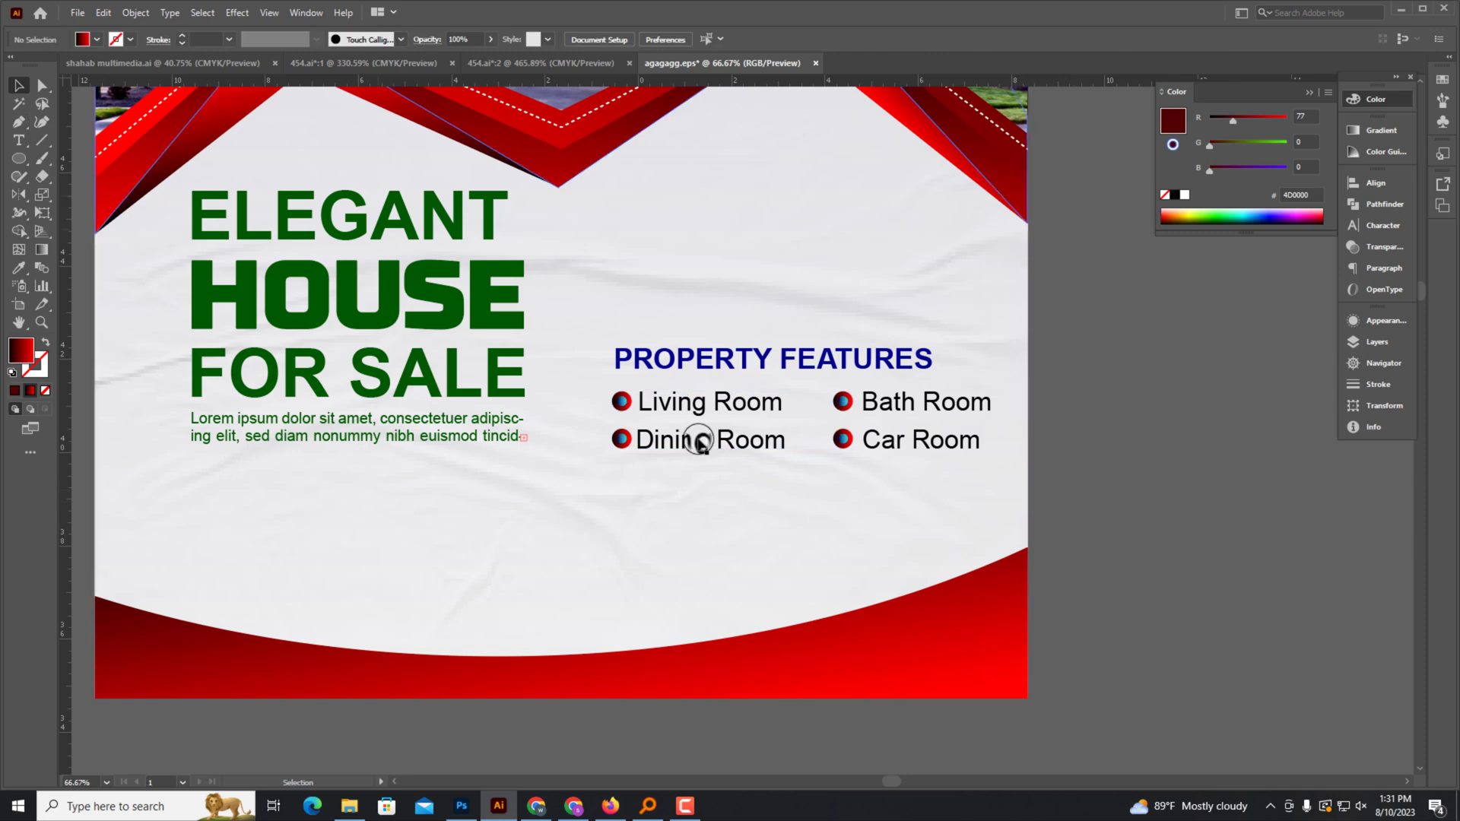
click(694, 433)
Select the Living Room, Dining Room, Bath Room and Car Room bullets and sample the footer red.
click(1120, 534)
key(a)
scroll(837, 445, up, 2)
scroll(897, 450, up, 1)
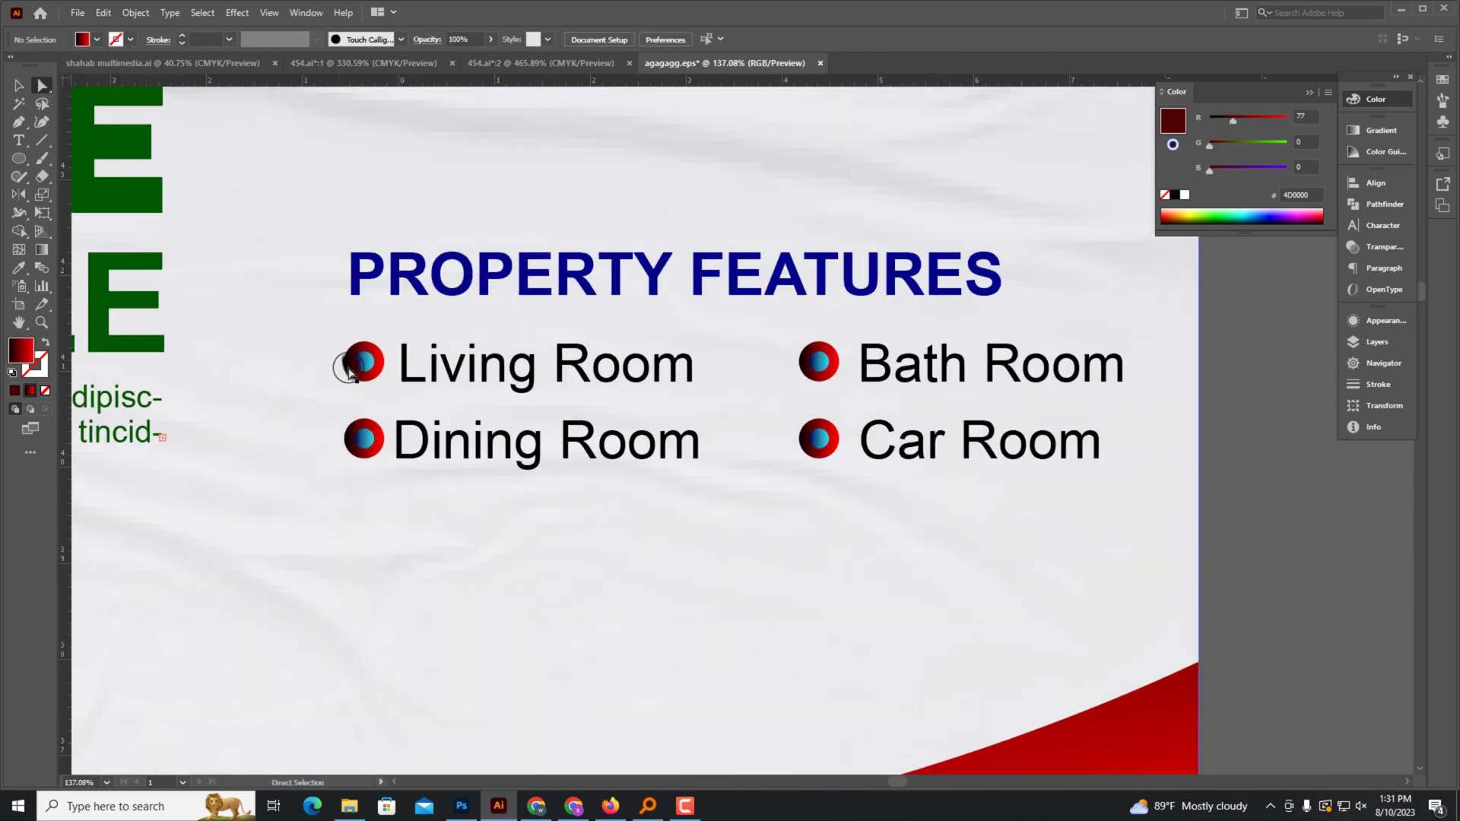
click(364, 361)
shift+click(365, 439)
shift+click(817, 439)
shift+click(820, 376)
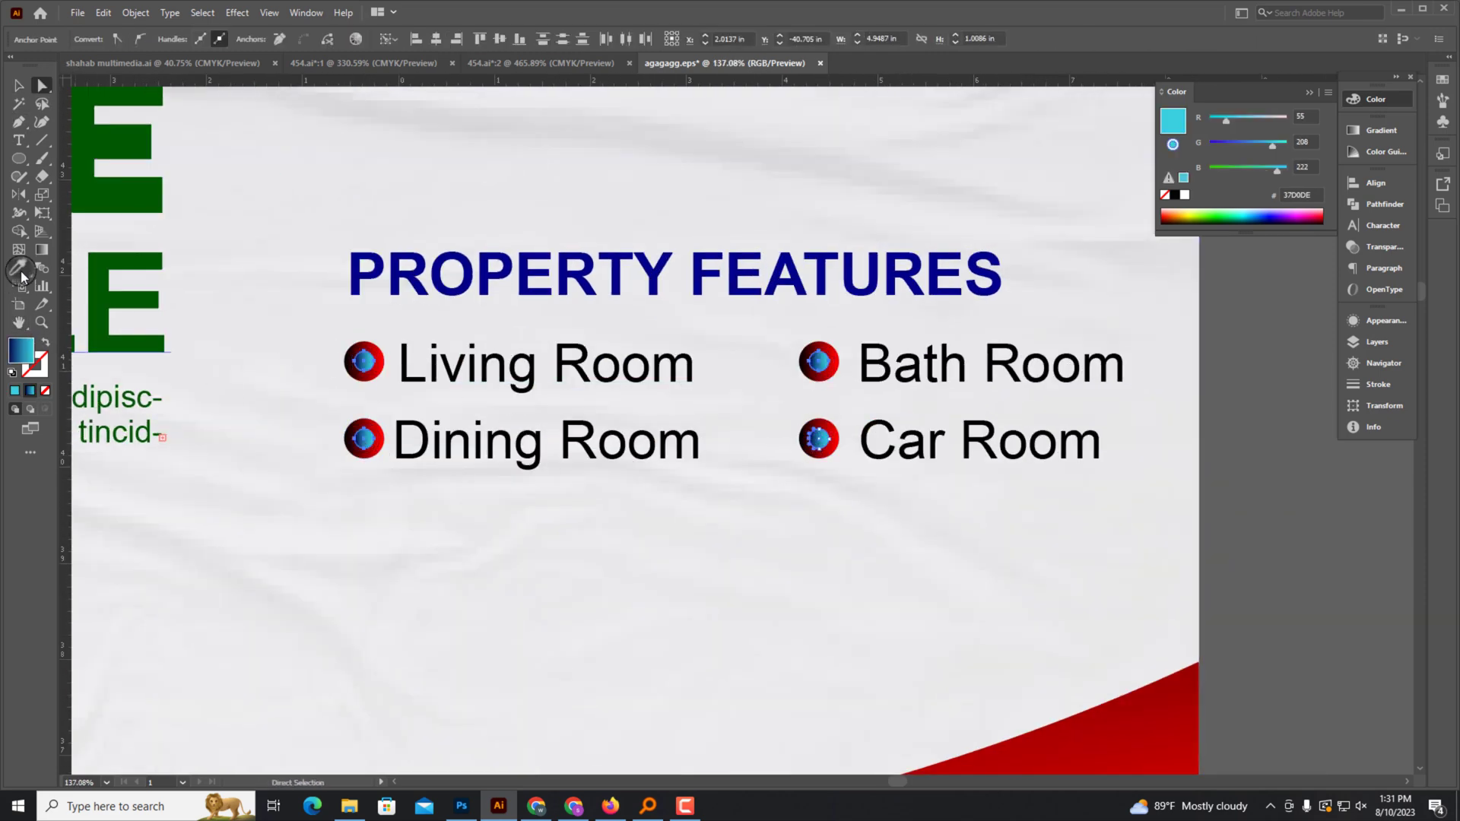
key(i)
key(ctrl+minus)
key(ctrl+minus)
key(ctrl+minus)
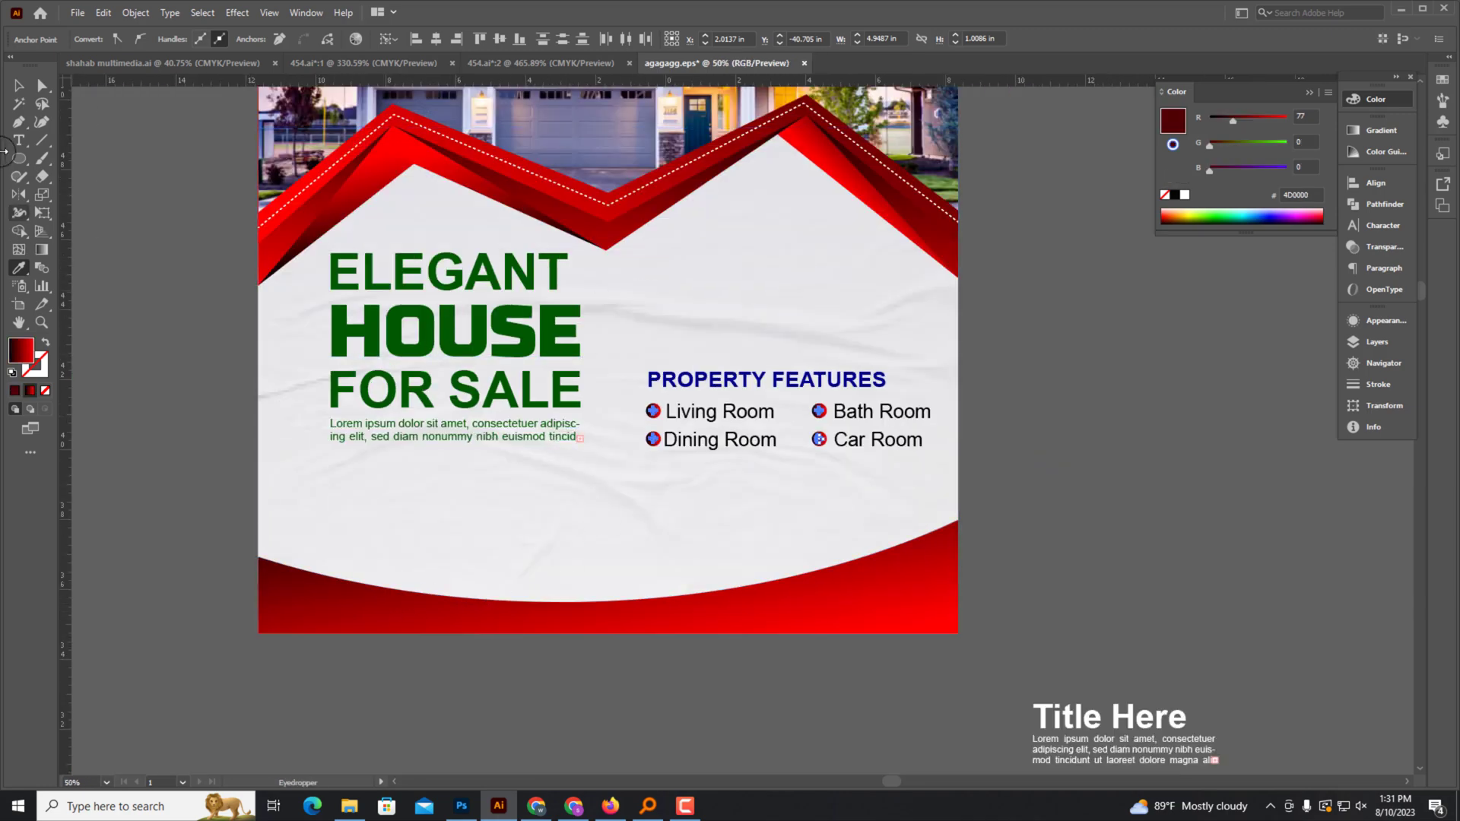
scroll(872, 462, up, 3)
Adjust the bullets' red gradients with the Gradient tool, then deselect them.
key(g)
scroll(507, 308, up, 4)
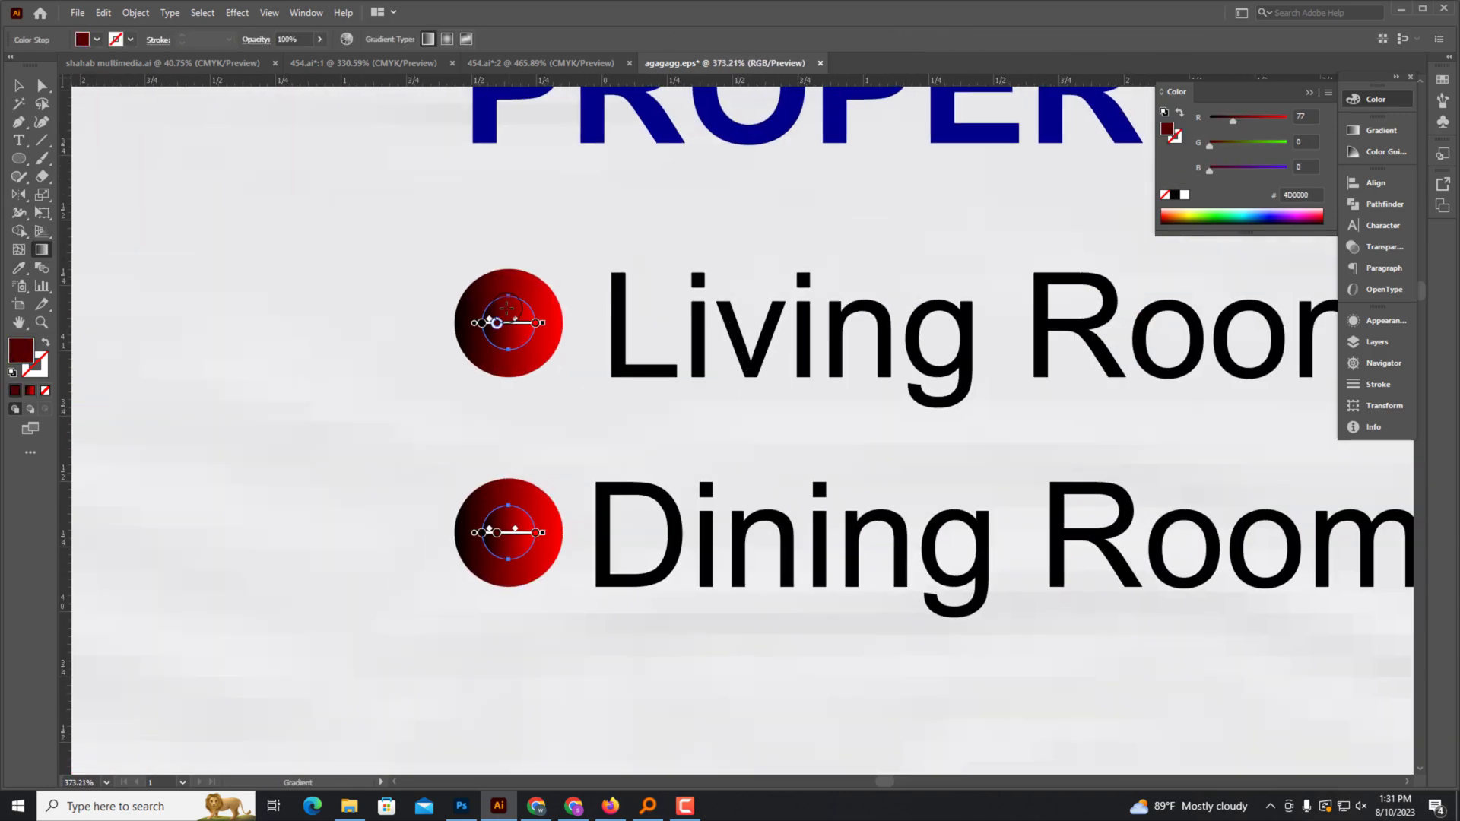
key(v)
key(ctrl+minus)
key(ctrl+minus)
key(ctrl+minus)
click(1217, 536)
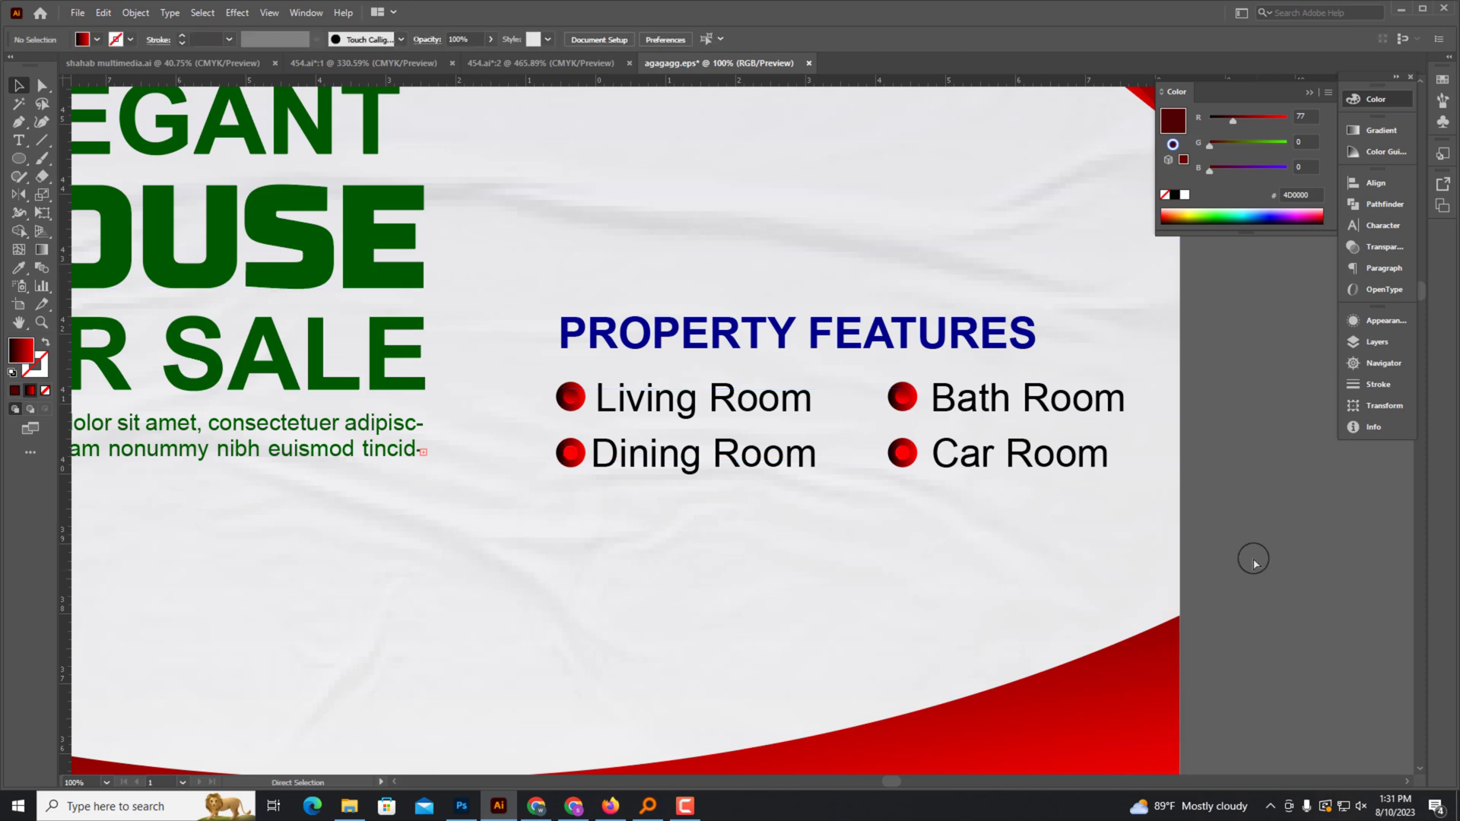
key(ctrl+minus)
key(ctrl+minus)
scroll(1205, 537, down, 1)
scroll(1133, 526, down, 1)
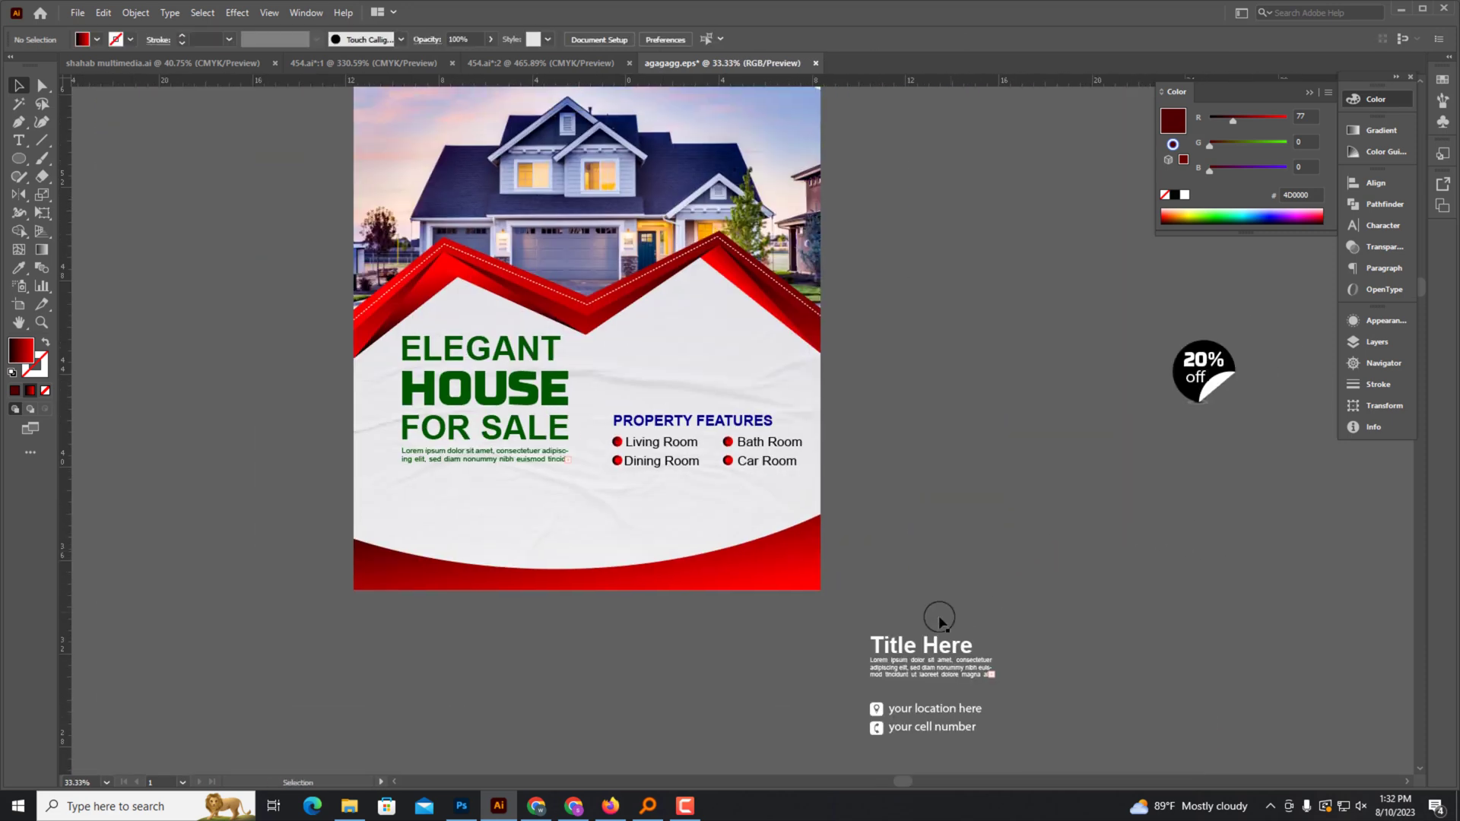
Drag the Title Here block and the location and cell-number lines from the pasteboard onto the flyer.
scroll(943, 669, down, 1)
drag(958, 717, 534, 701)
scroll(678, 681, up, 3)
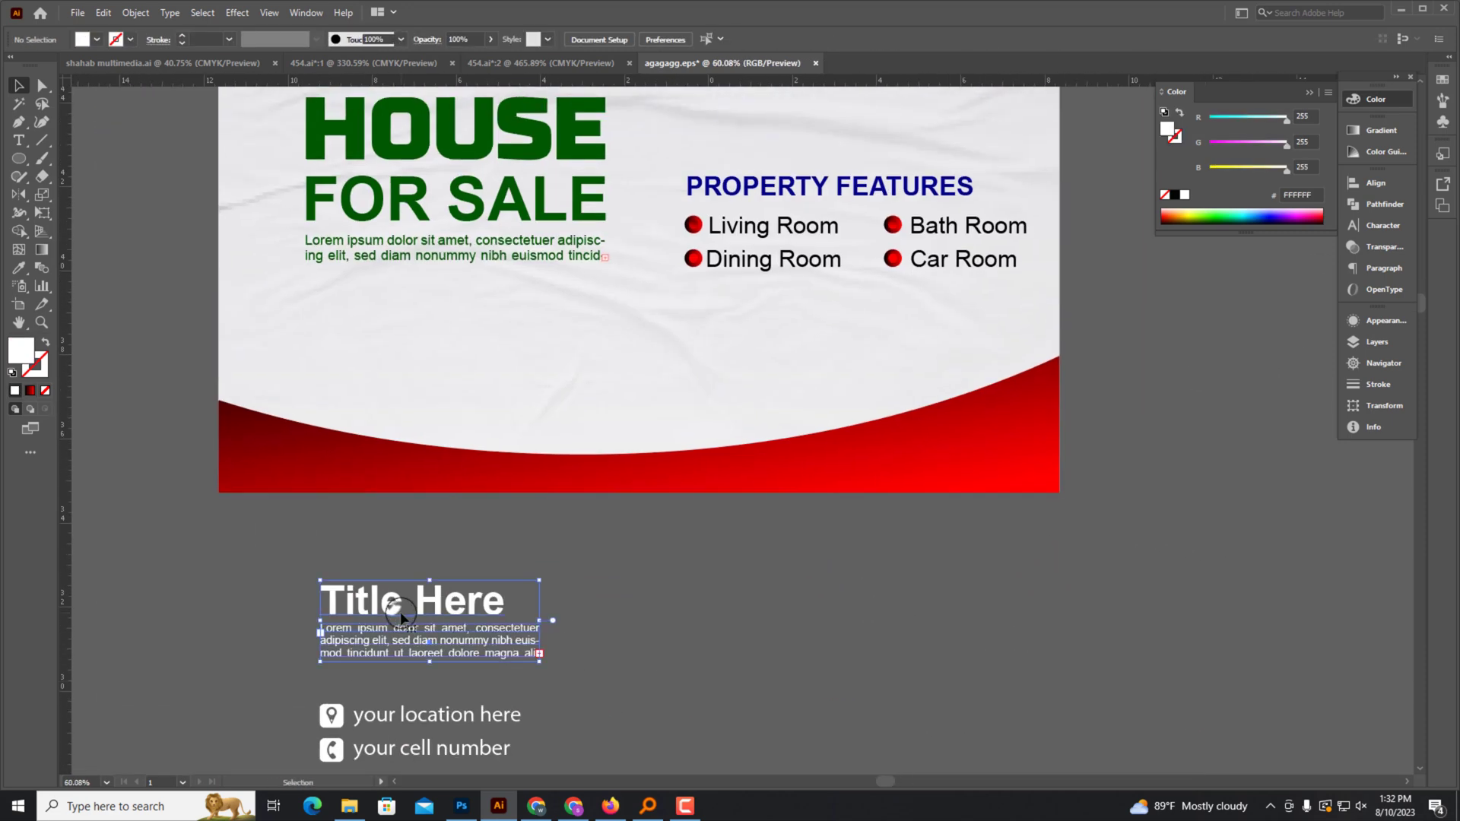
drag(422, 614, 390, 372)
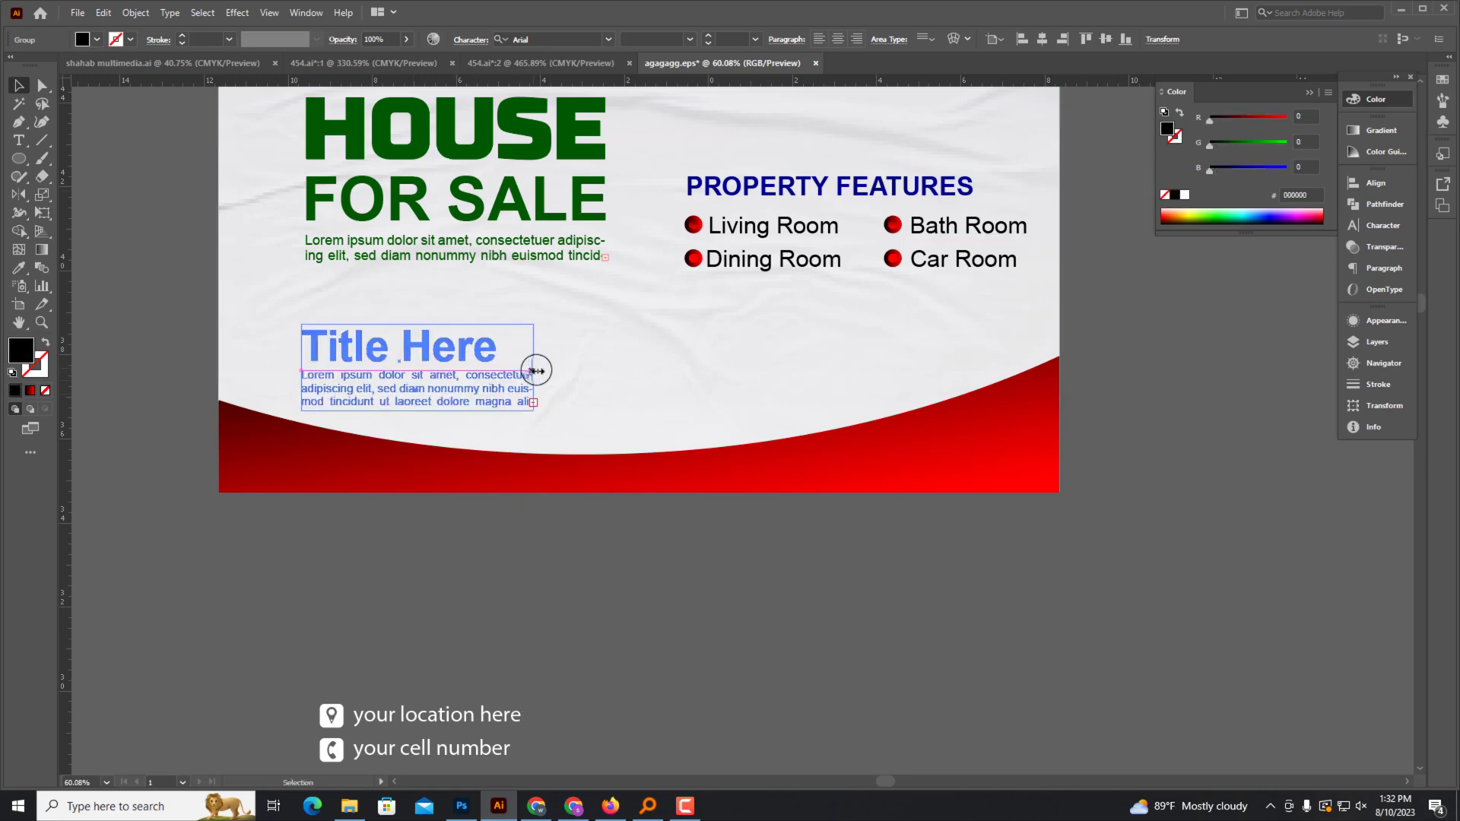
drag(416, 722, 781, 369)
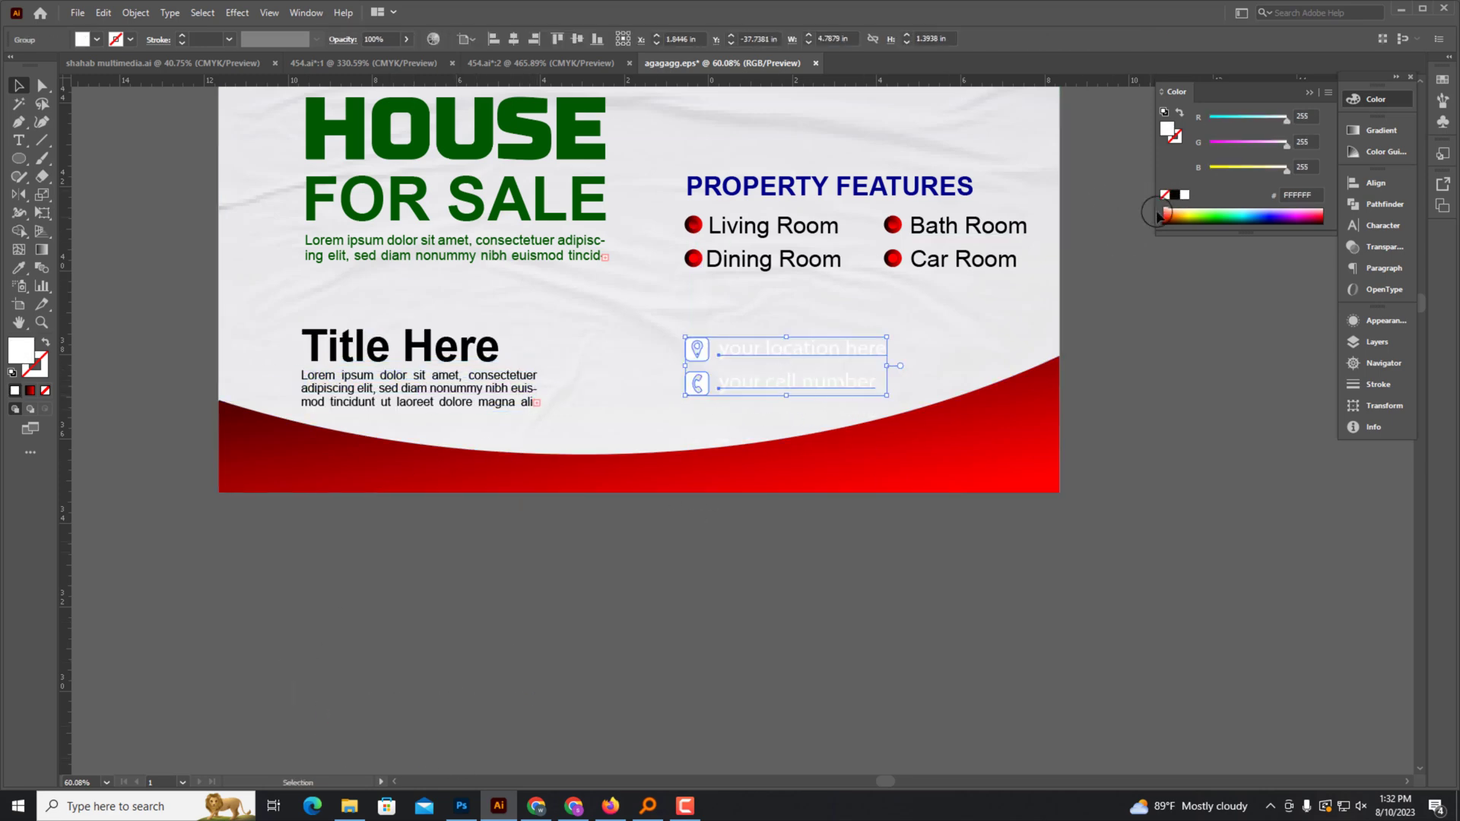
click(824, 512)
Check the layout by selecting the red roof, the green headline group and the red footer.
scroll(730, 583, down, 2)
scroll(731, 583, up, 1)
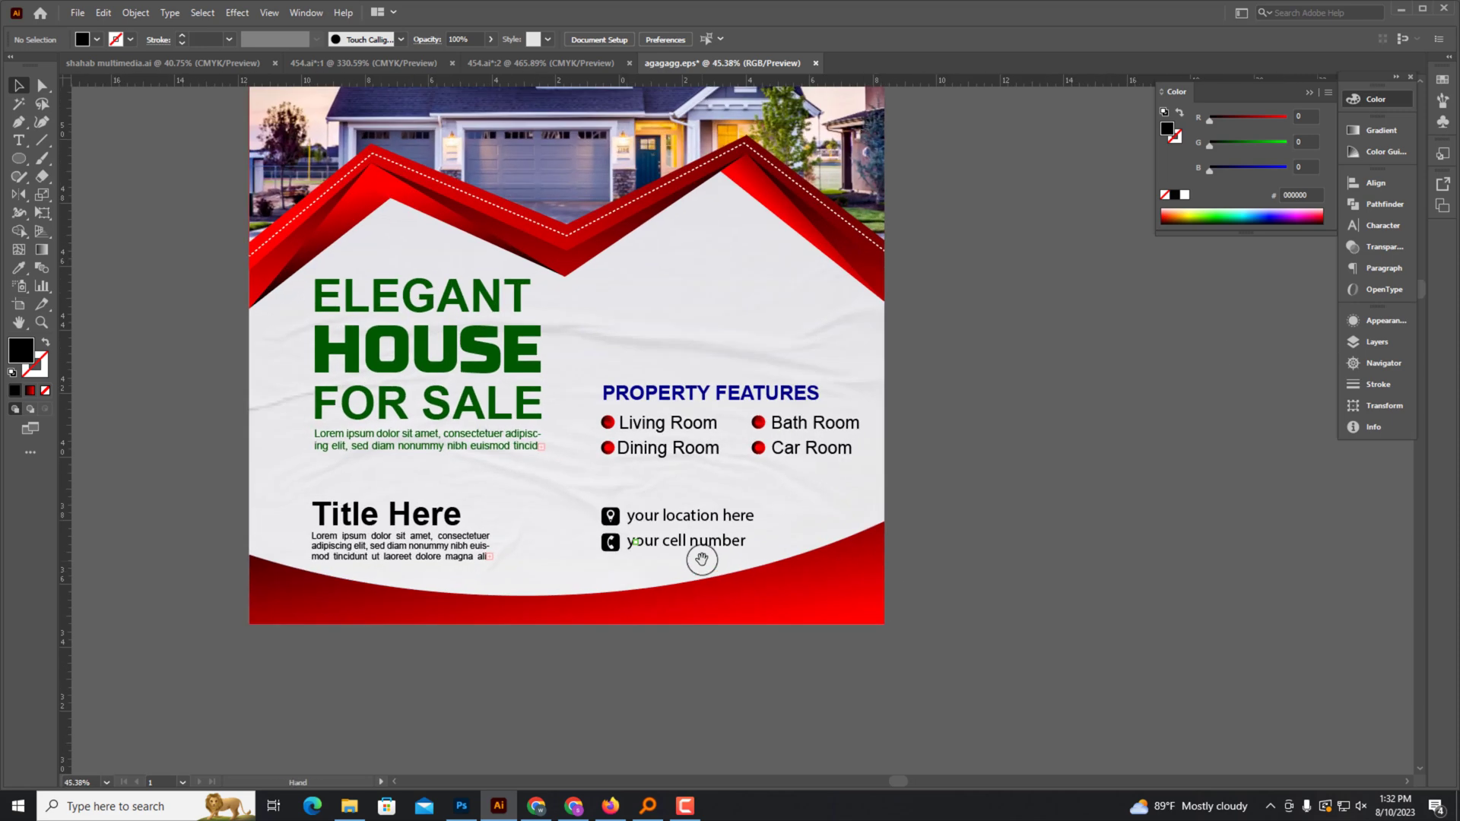
scroll(704, 553, up, 1)
click(836, 415)
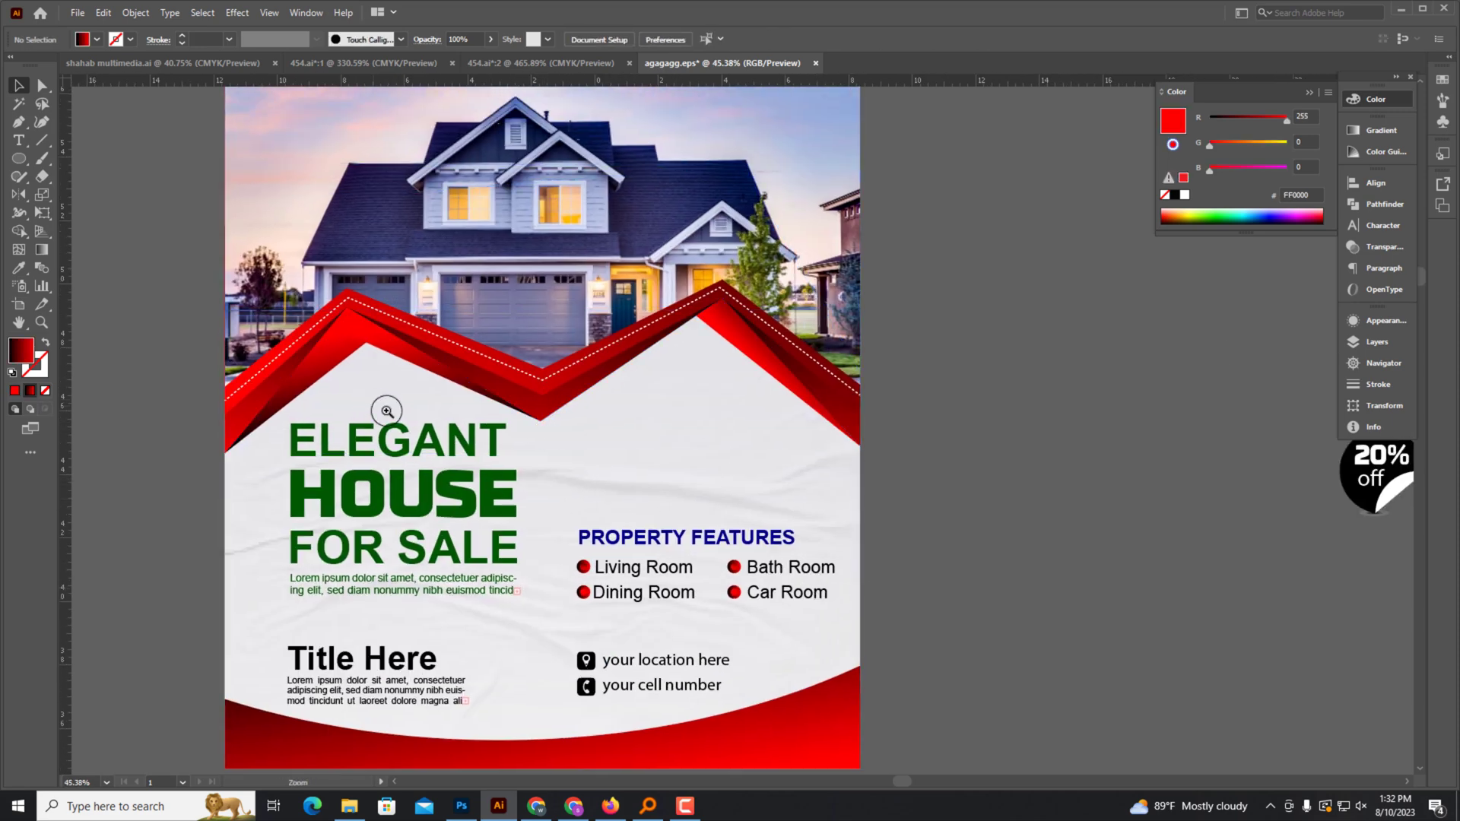
scroll(301, 423, up, 1)
click(466, 561)
scroll(530, 484, down, 2)
click(529, 480)
scroll(385, 518, down, 1)
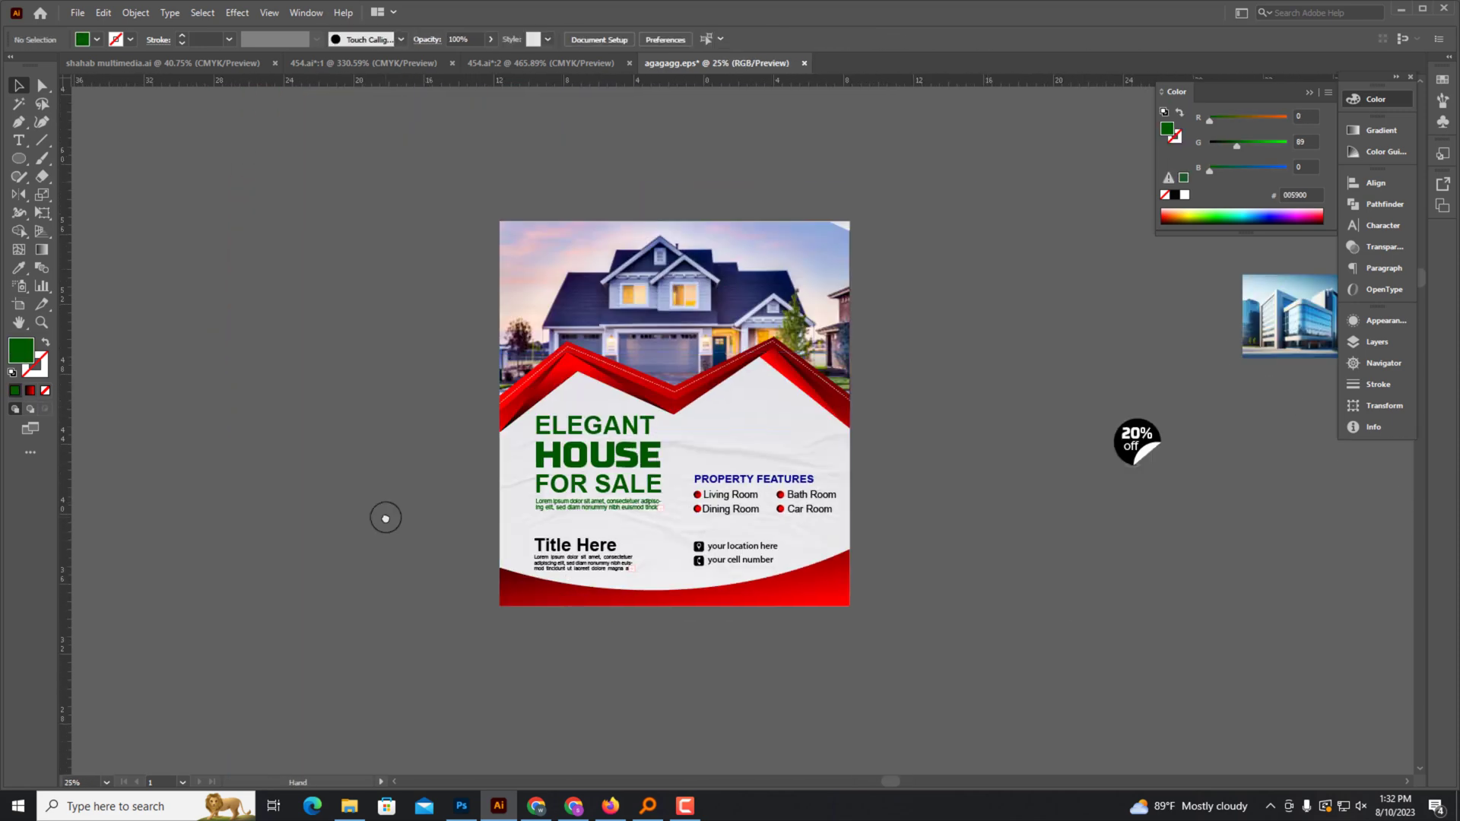
scroll(848, 550, up, 1)
scroll(873, 502, up, 1)
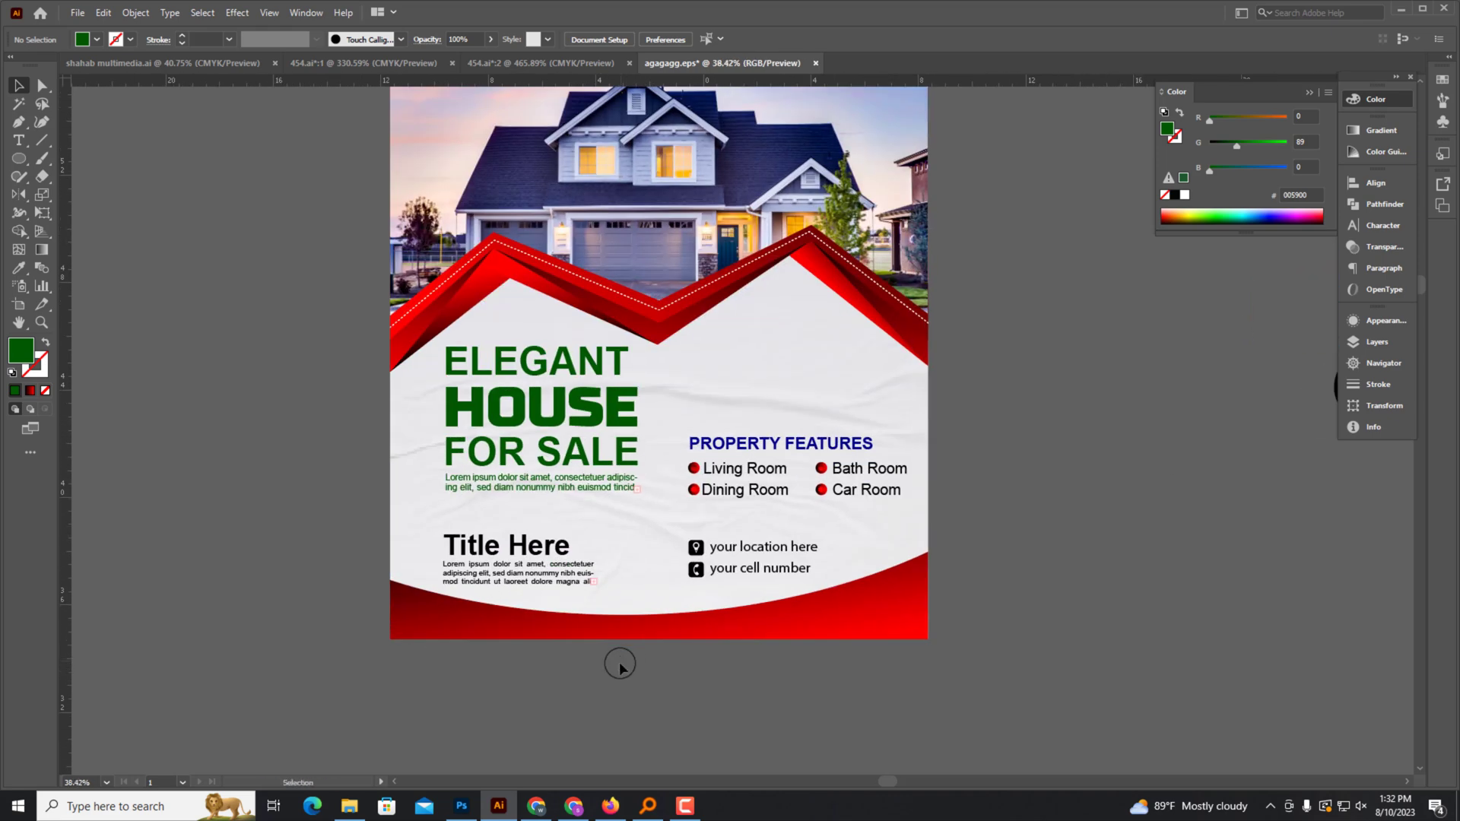
click(688, 638)
Stretch the red footer's top edge upward and re-angle its gradient diagonally.
scroll(694, 665, up, 1)
scroll(656, 660, up, 1)
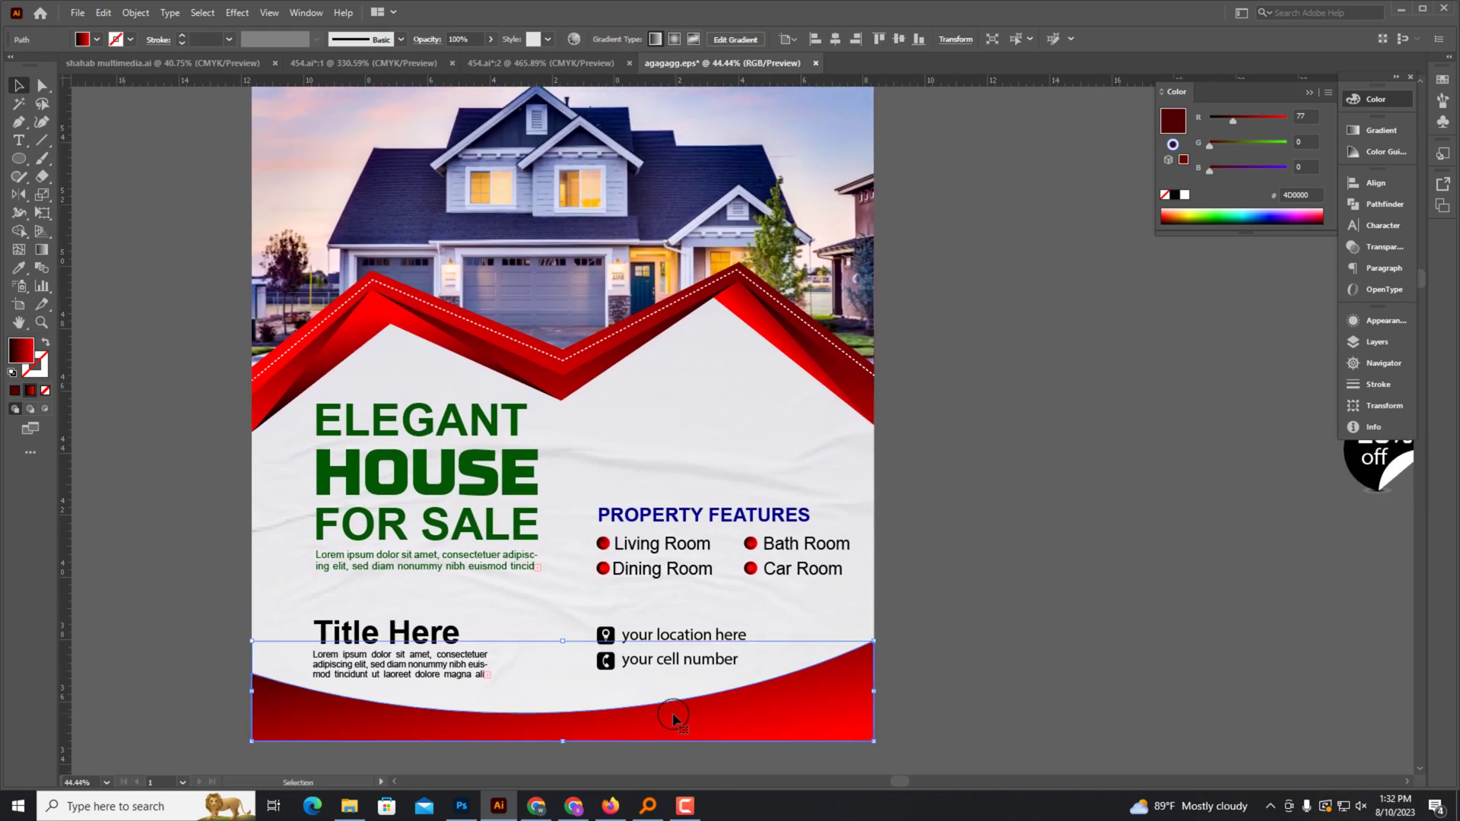
click(95, 14)
click(656, 627)
drag(563, 644, 562, 614)
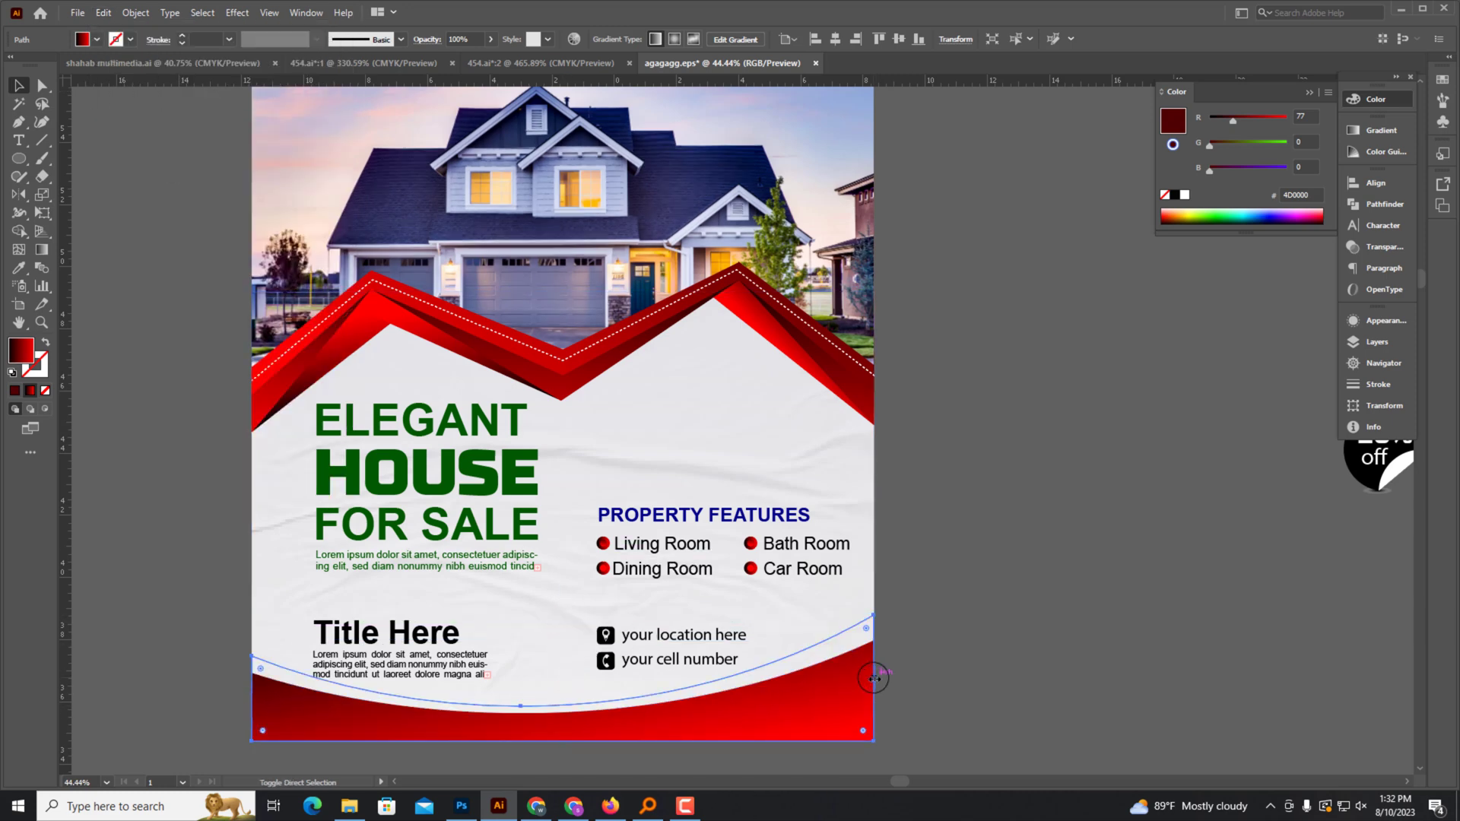
click(38, 253)
drag(429, 616, 553, 757)
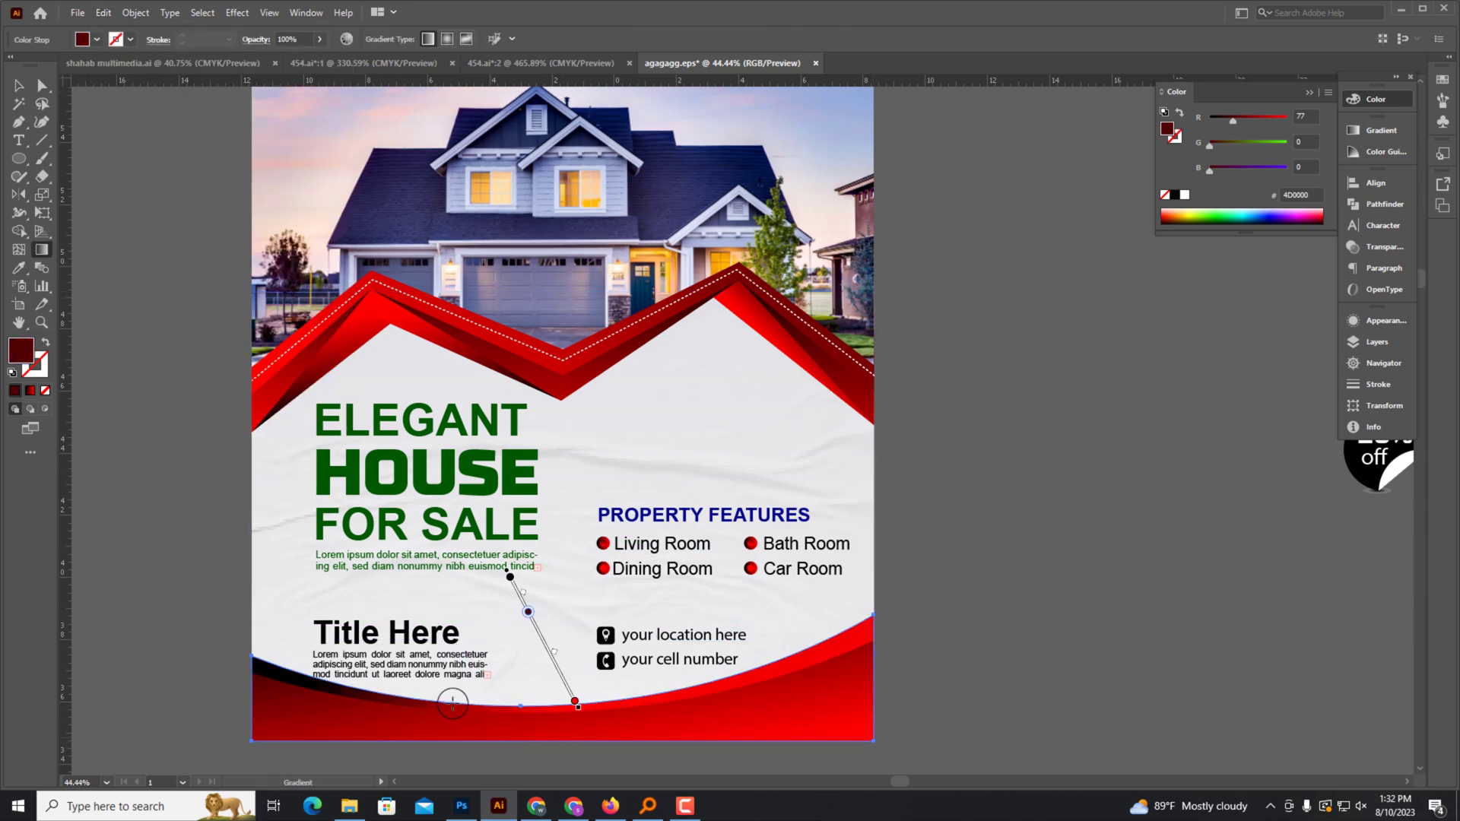
Nudge the Title Here text block up above the footer, then clear the selection.
key(v)
scroll(456, 577, up, 2)
drag(456, 553, 456, 539)
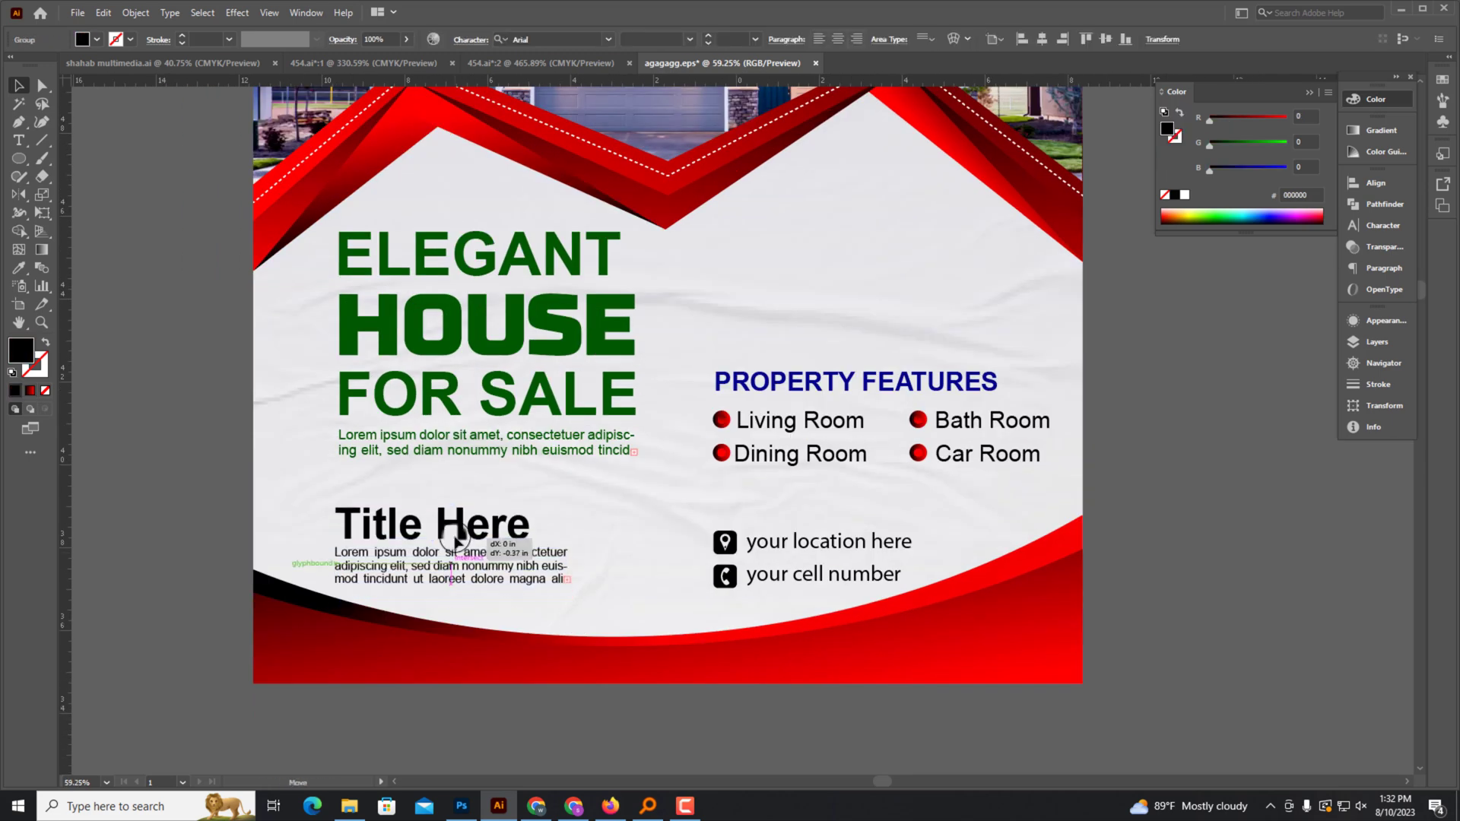
click(744, 691)
click(968, 597)
shift+click(651, 646)
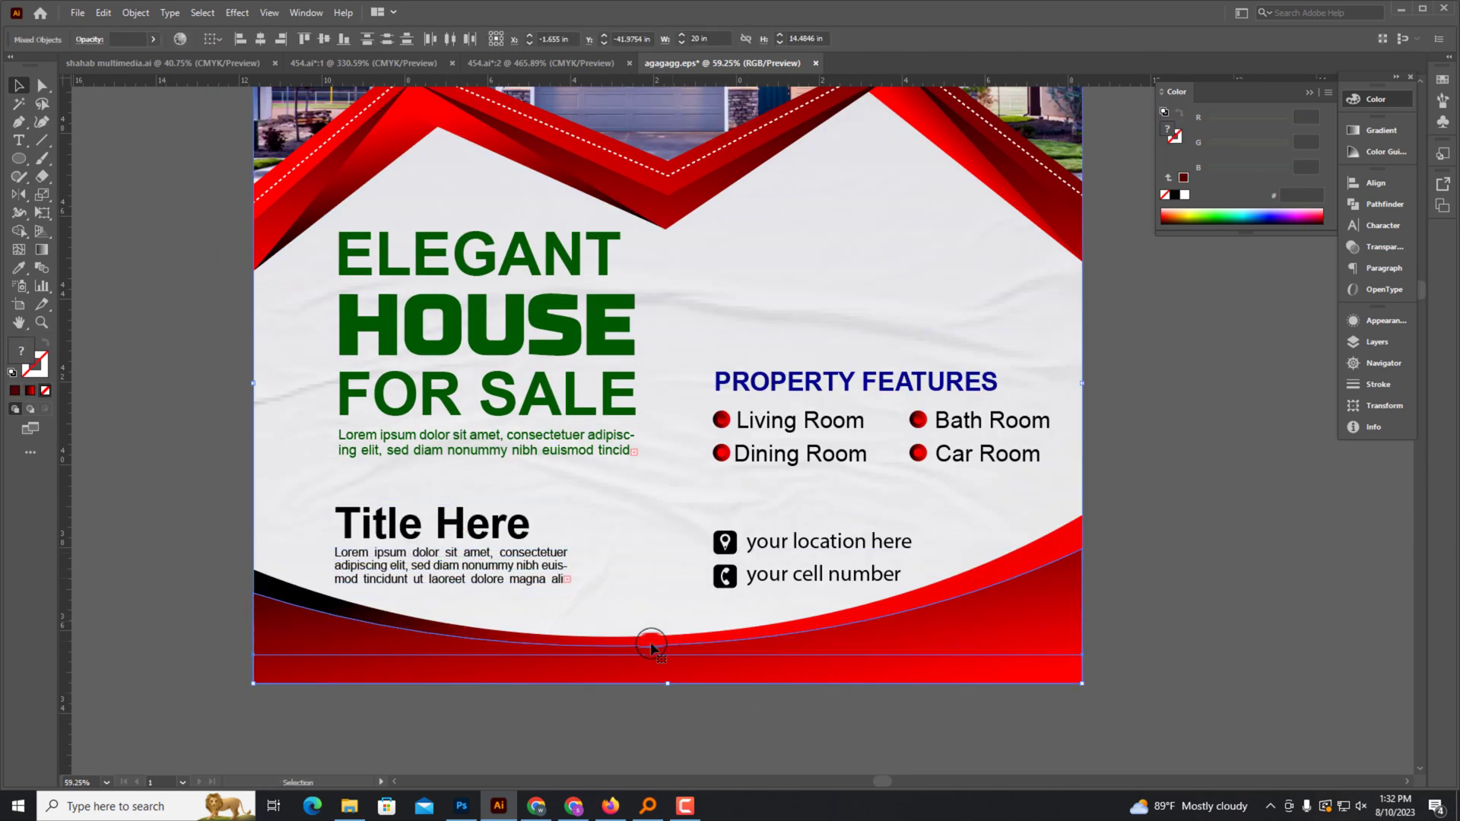
key(ctrl+shift+a)
scroll(654, 631, down, 2)
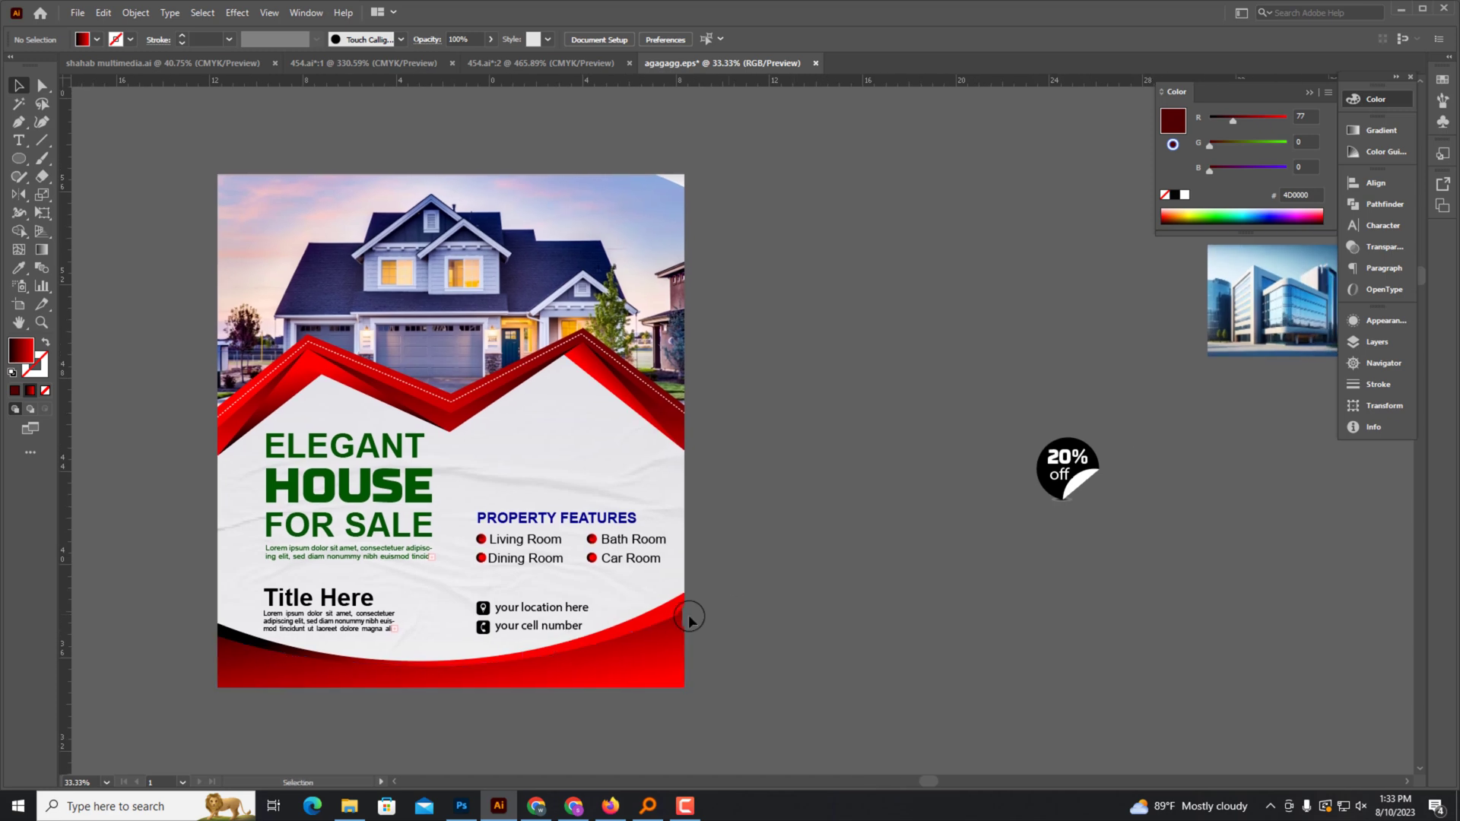
scroll(319, 381, up, 1)
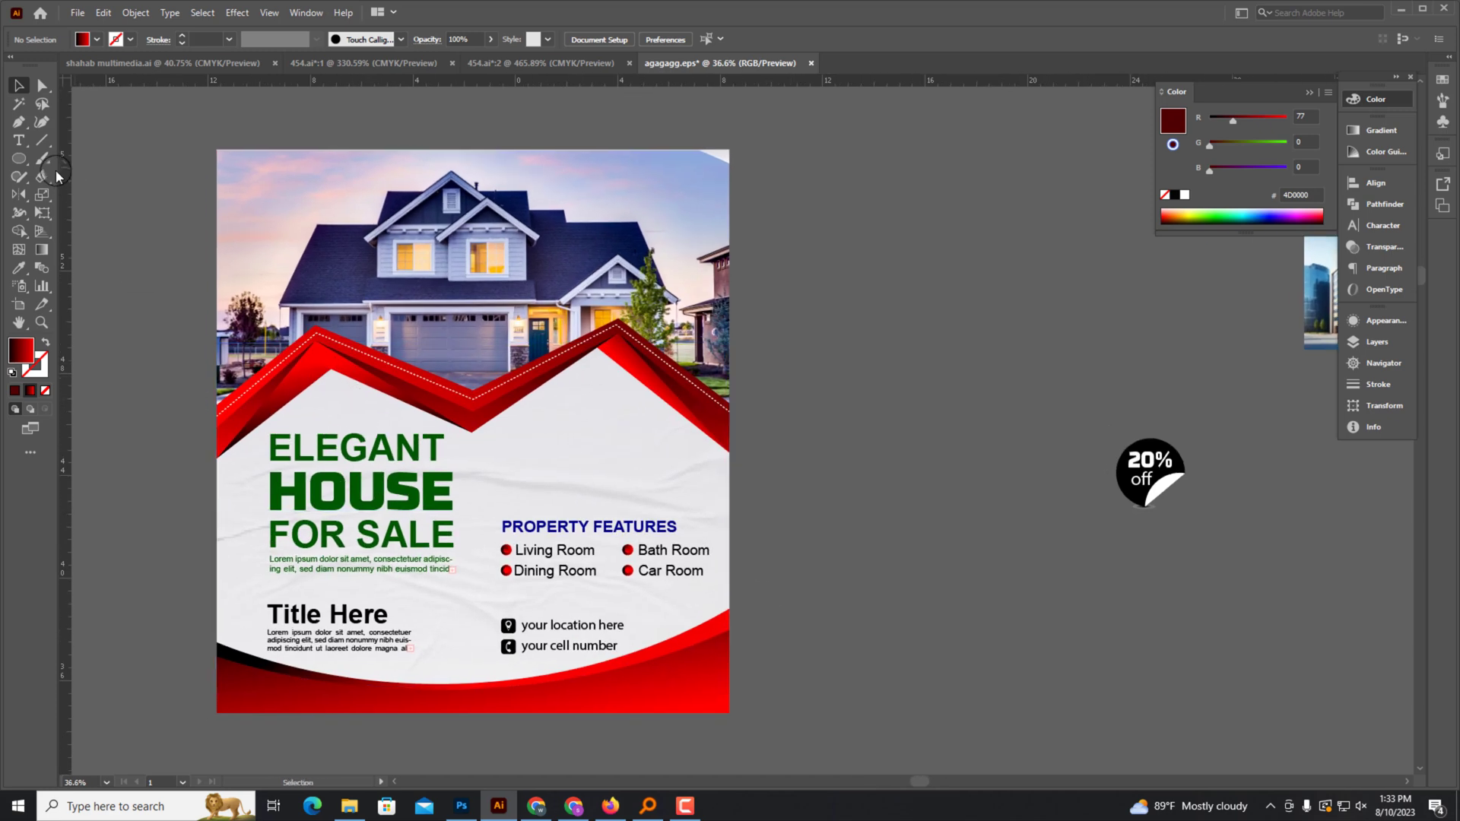
Draw an unfilled zigzag path under the red roof, from the flyer's left edge to its right.
click(23, 158)
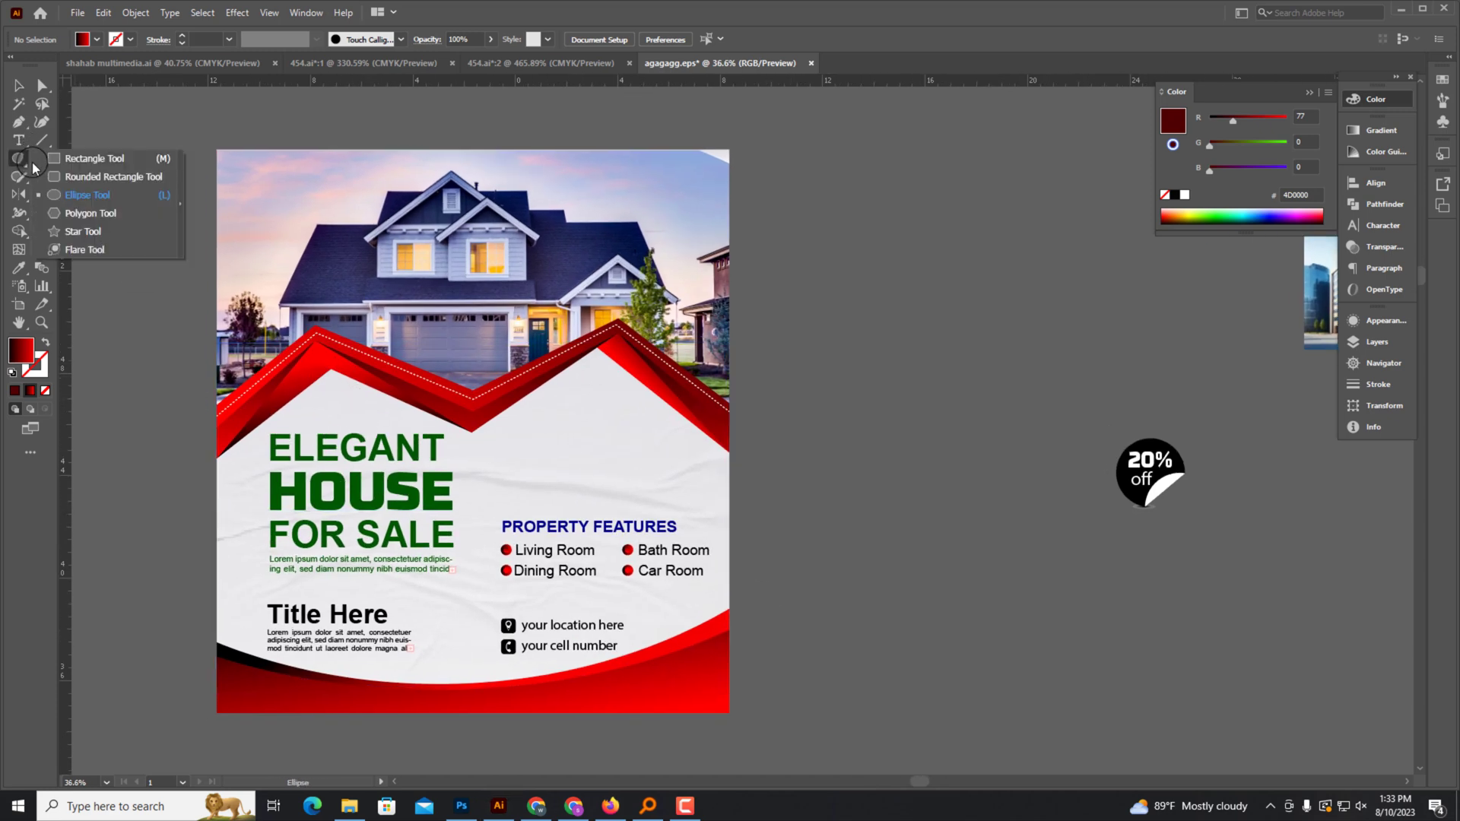
key(m)
click(218, 469)
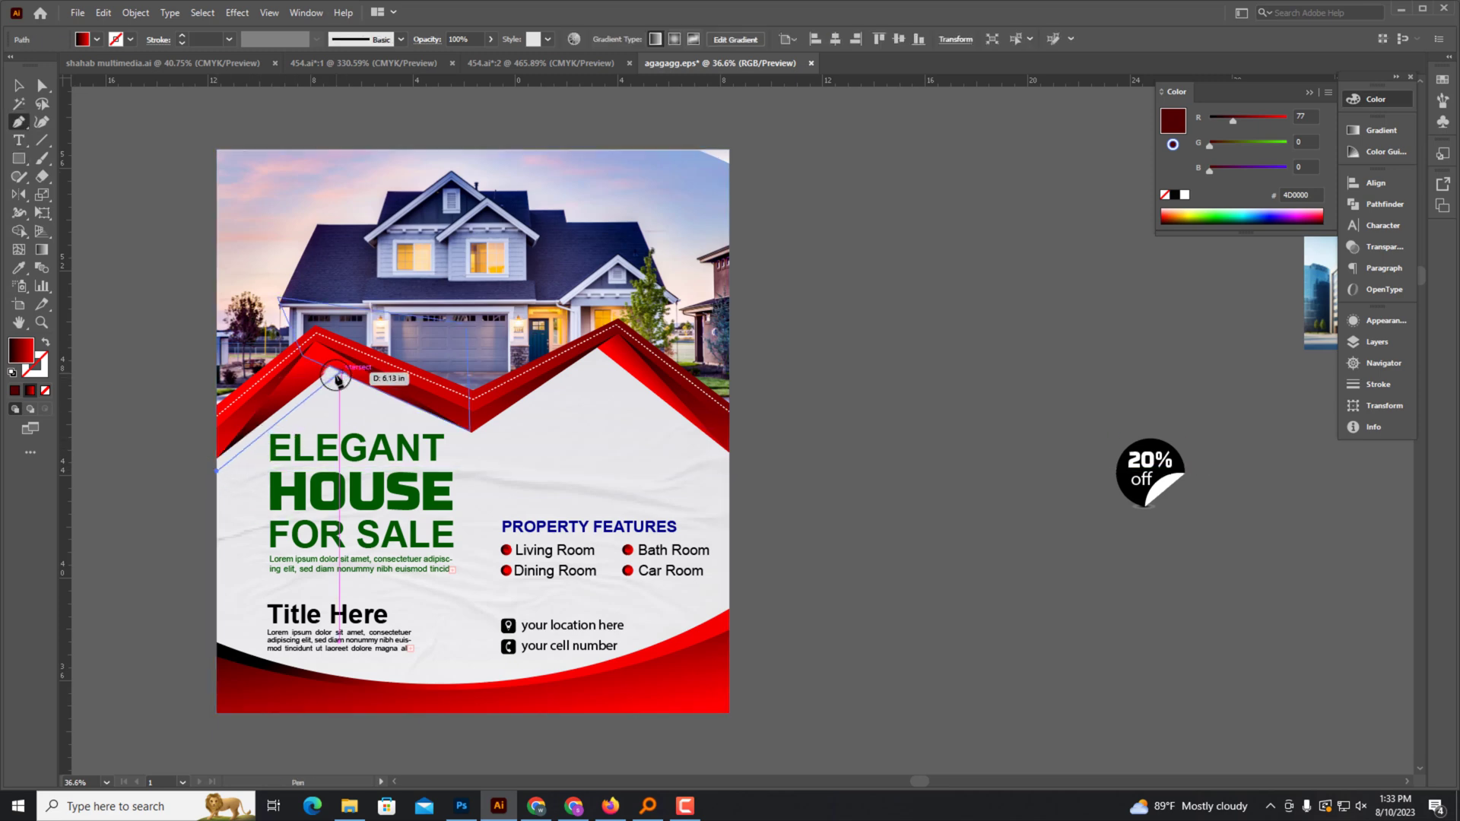
click(332, 376)
click(472, 438)
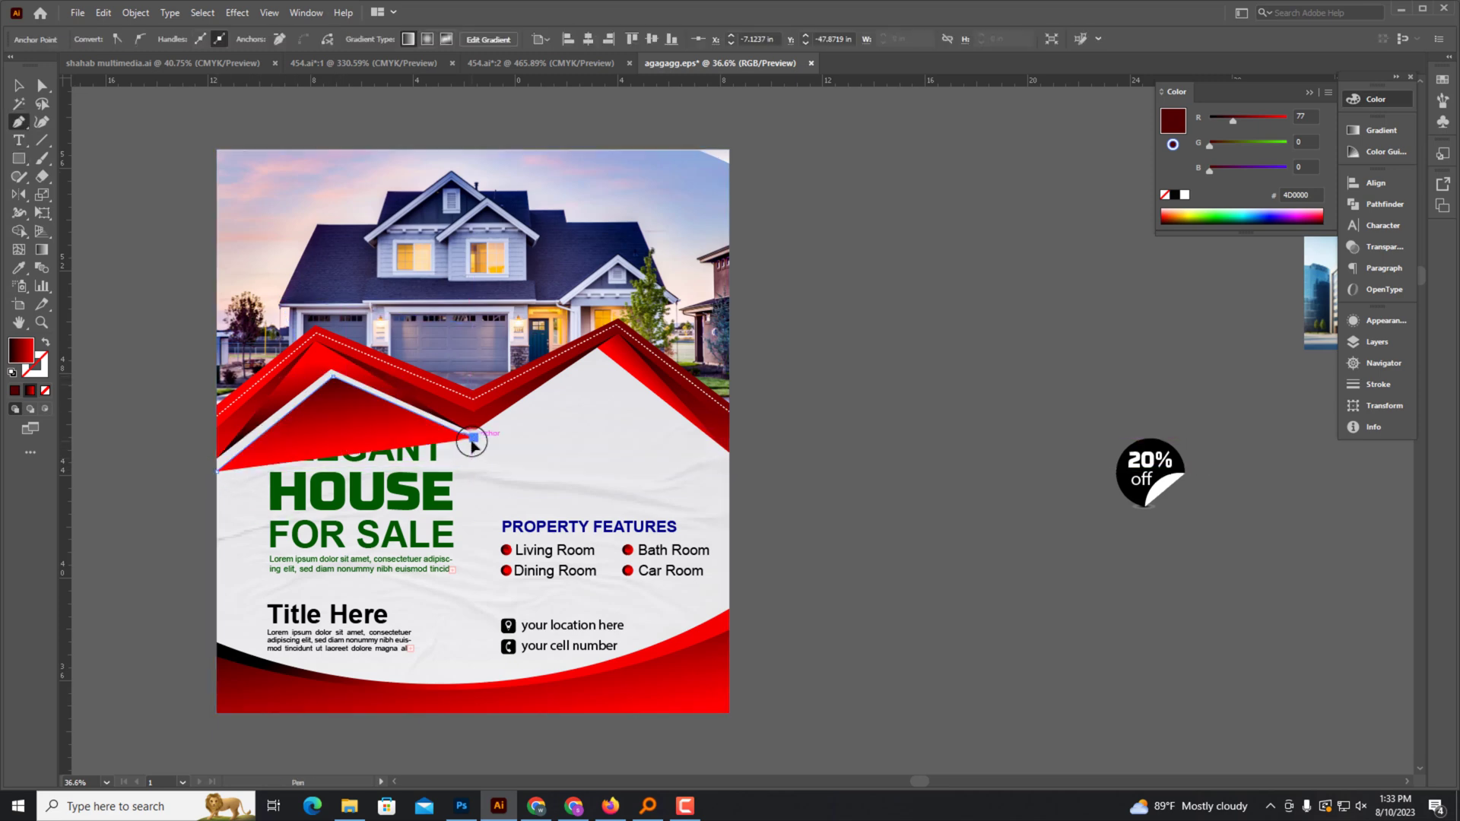
click(594, 356)
click(729, 460)
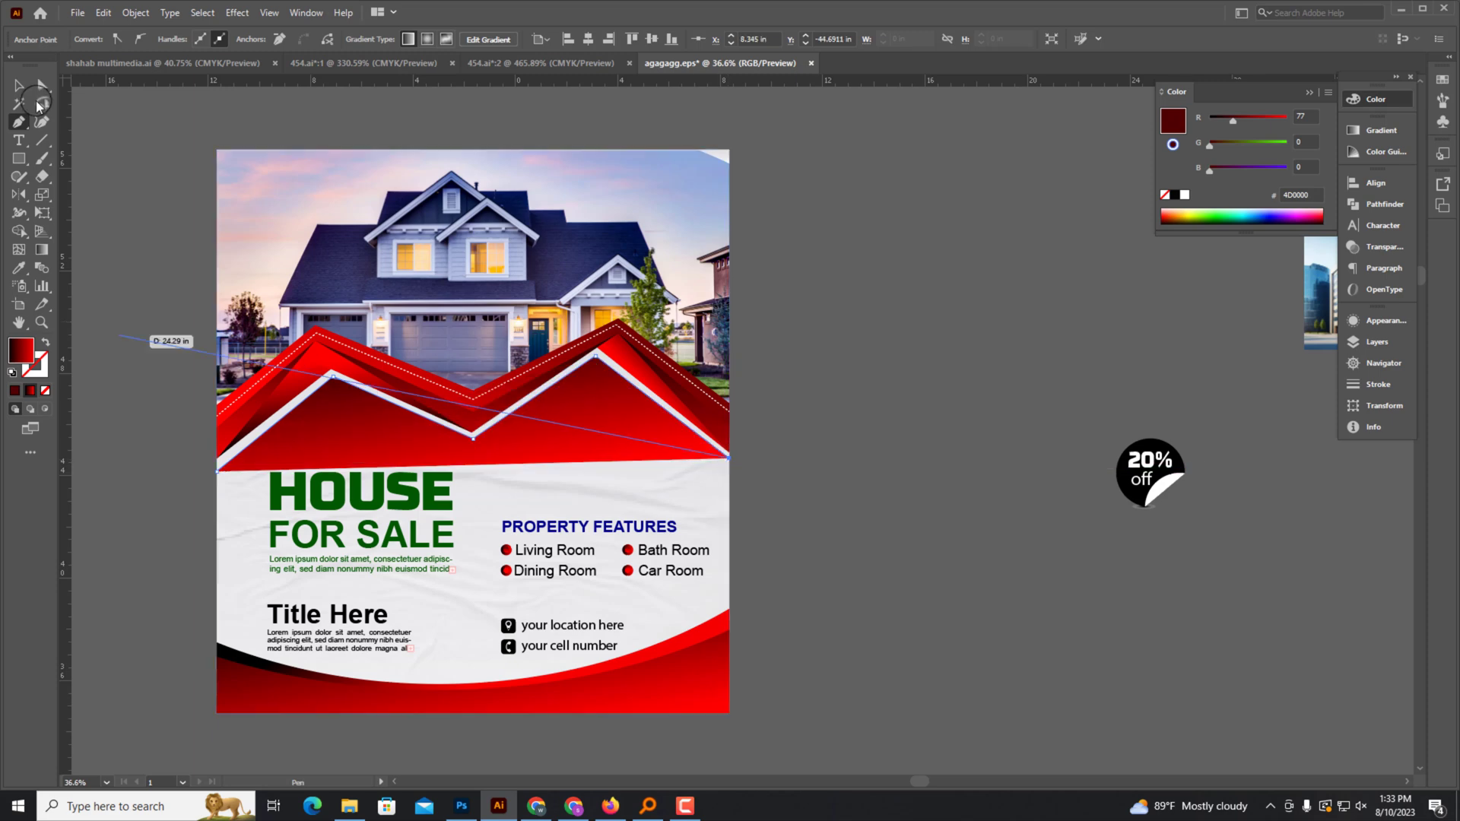
click(46, 391)
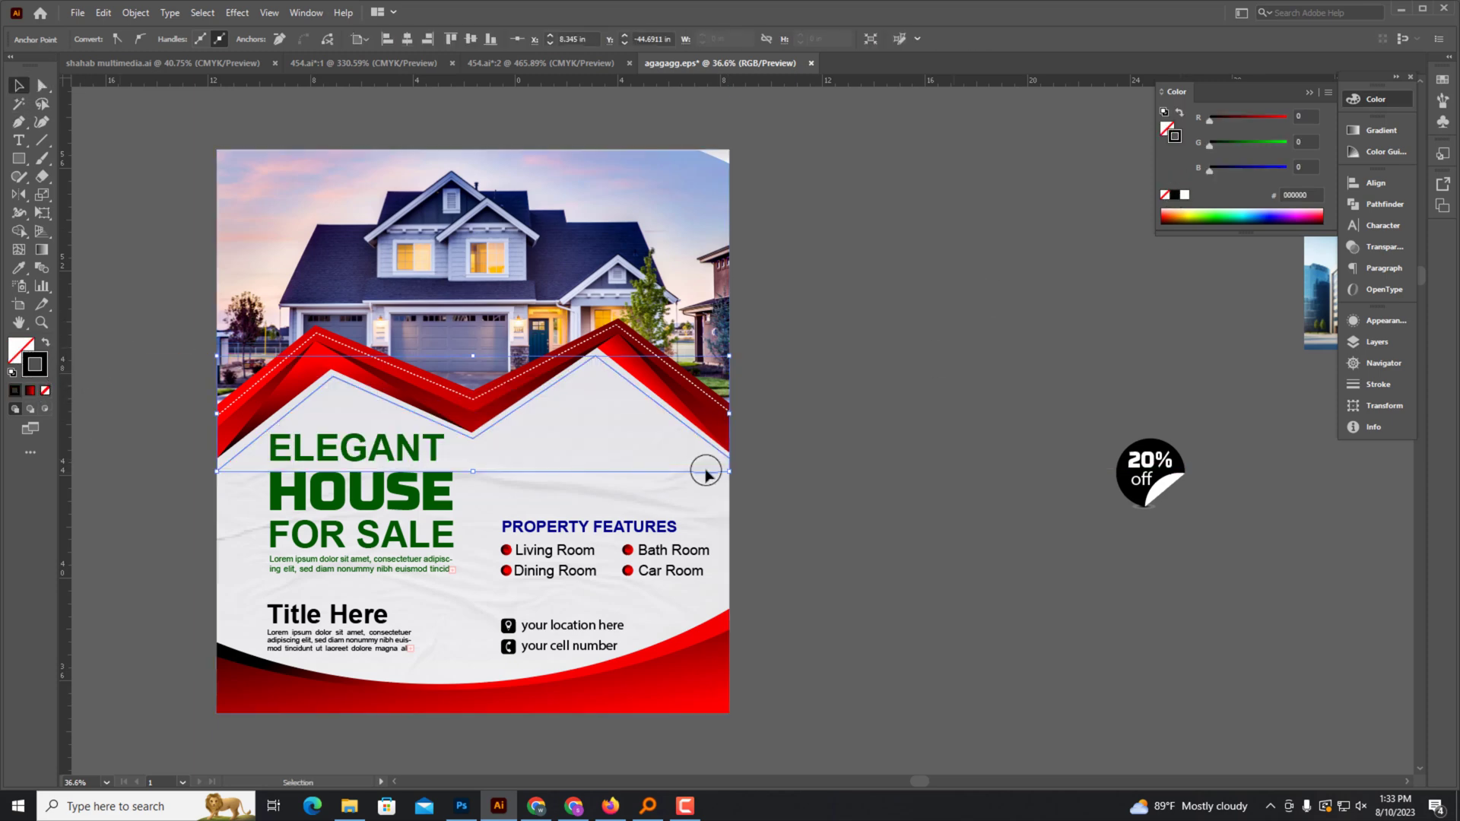
Make an offset copy of the roof-line path with a white stroke and Normal blending.
scroll(400, 399, up, 3)
drag(537, 433, 547, 473)
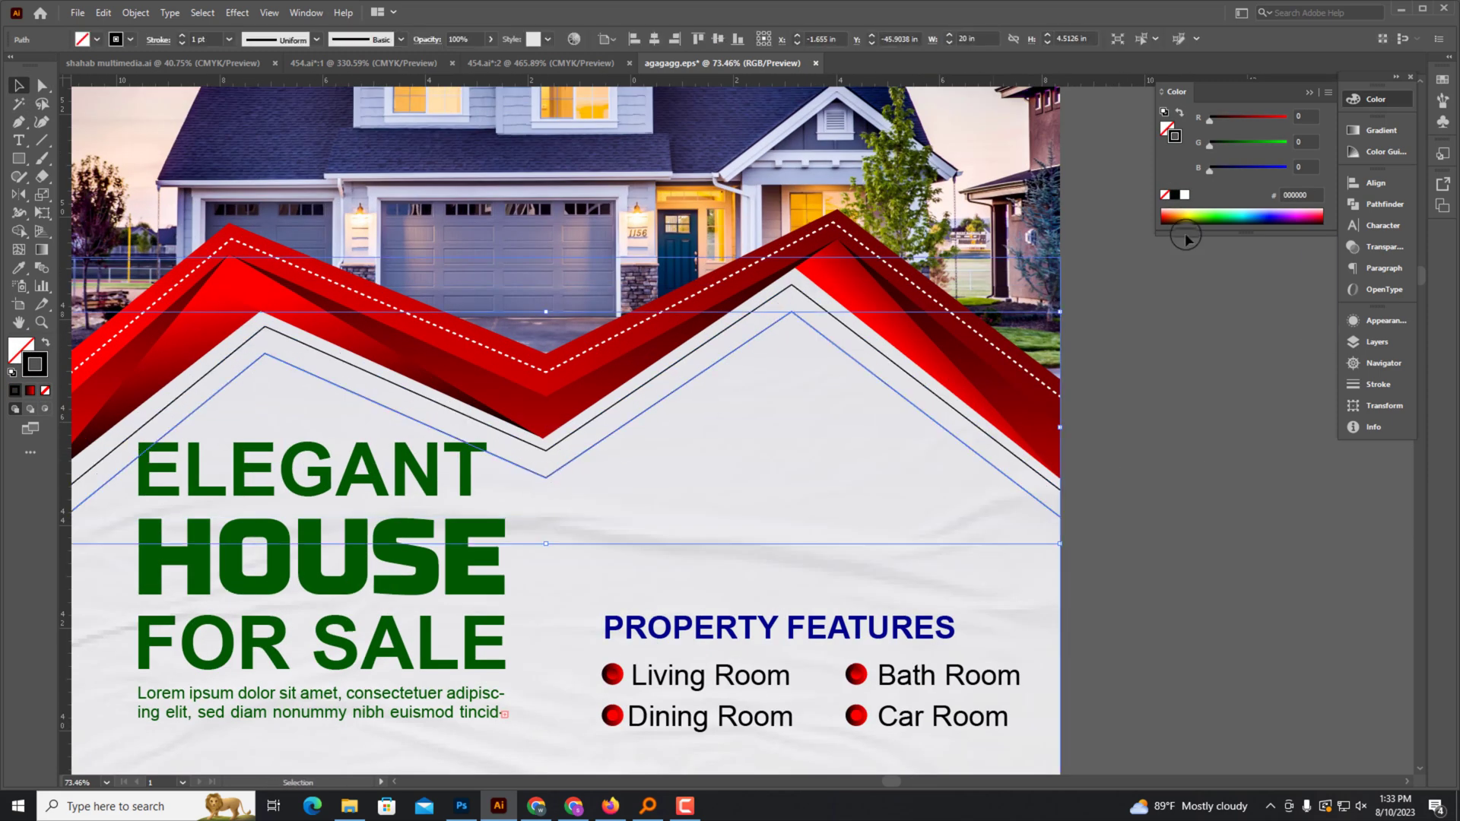
click(1183, 196)
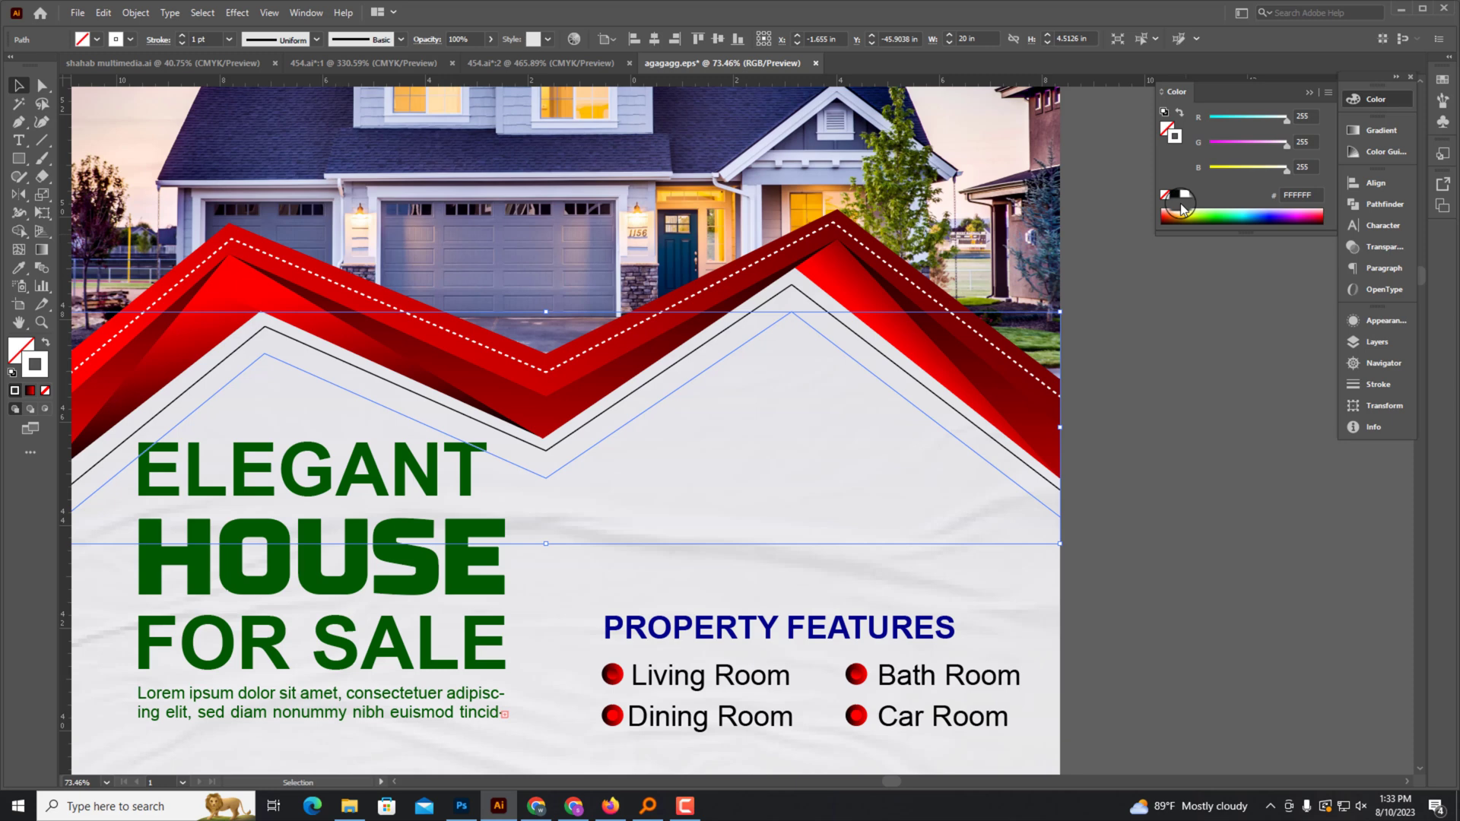
click(1384, 247)
click(1220, 199)
click(1275, 218)
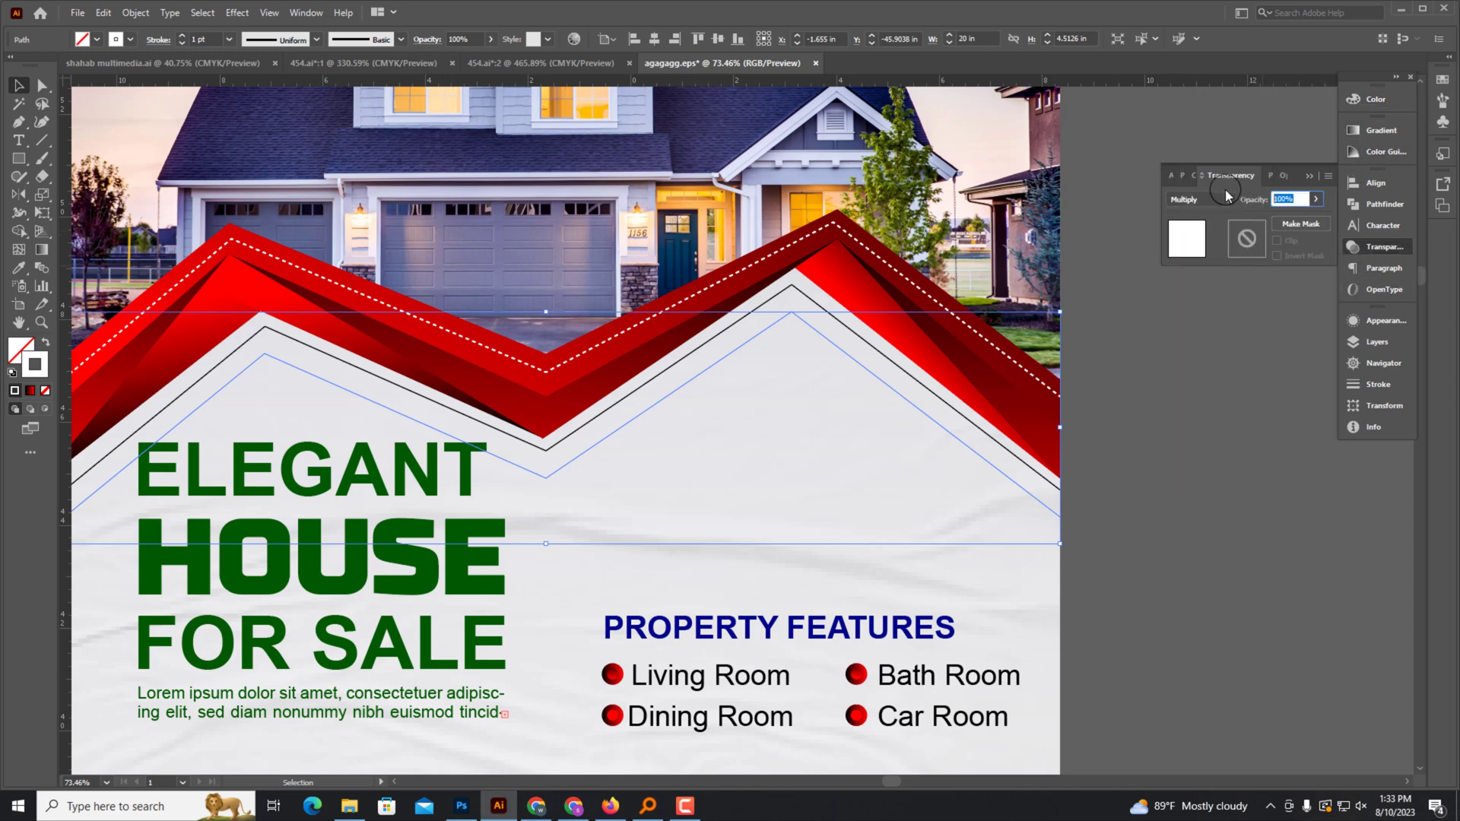
Blend the two paths with Object > Blend > Make, then tighten and reposition the shadow.
click(961, 416)
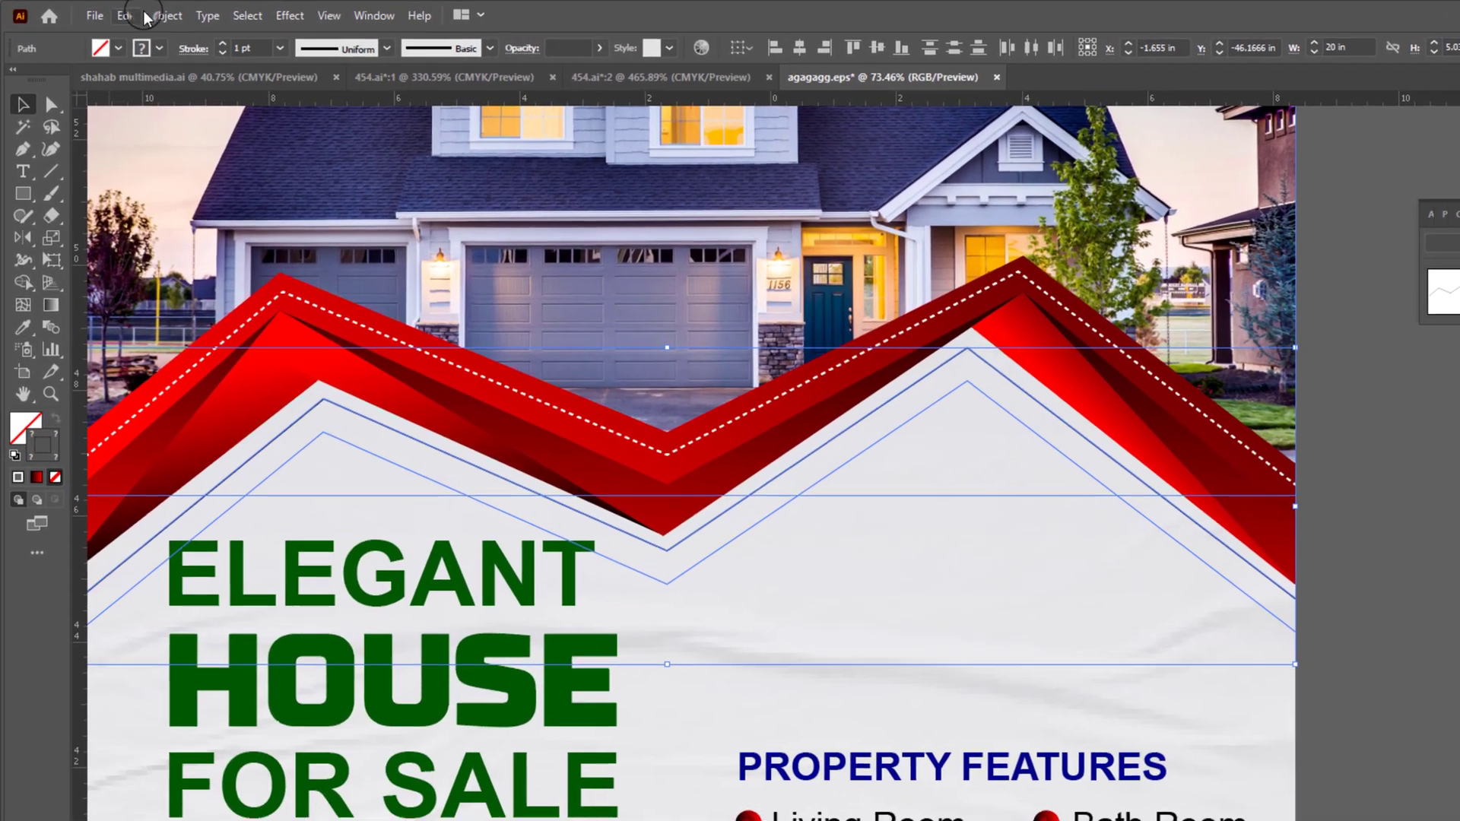
click(135, 12)
click(456, 524)
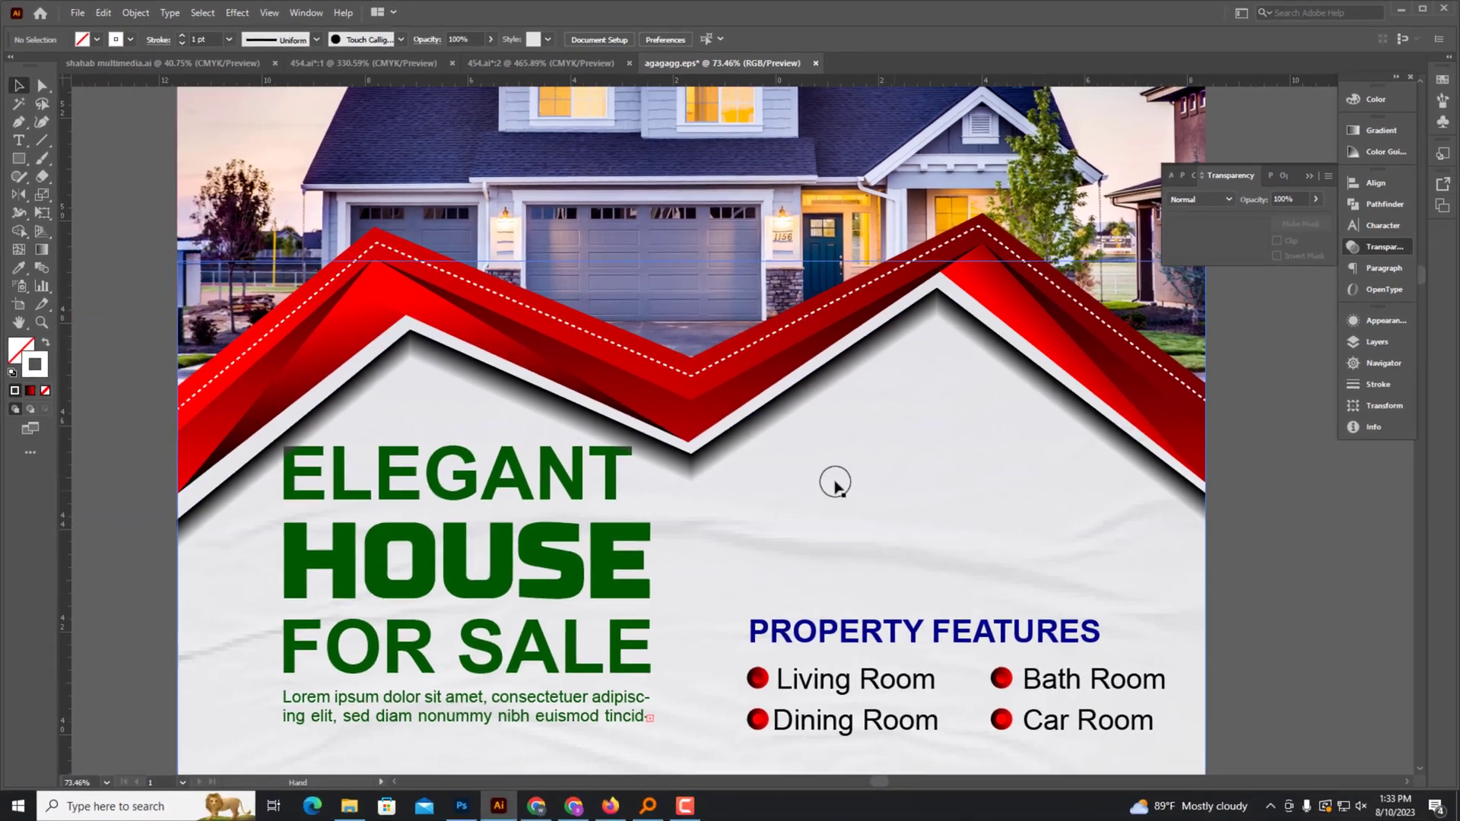
key(a)
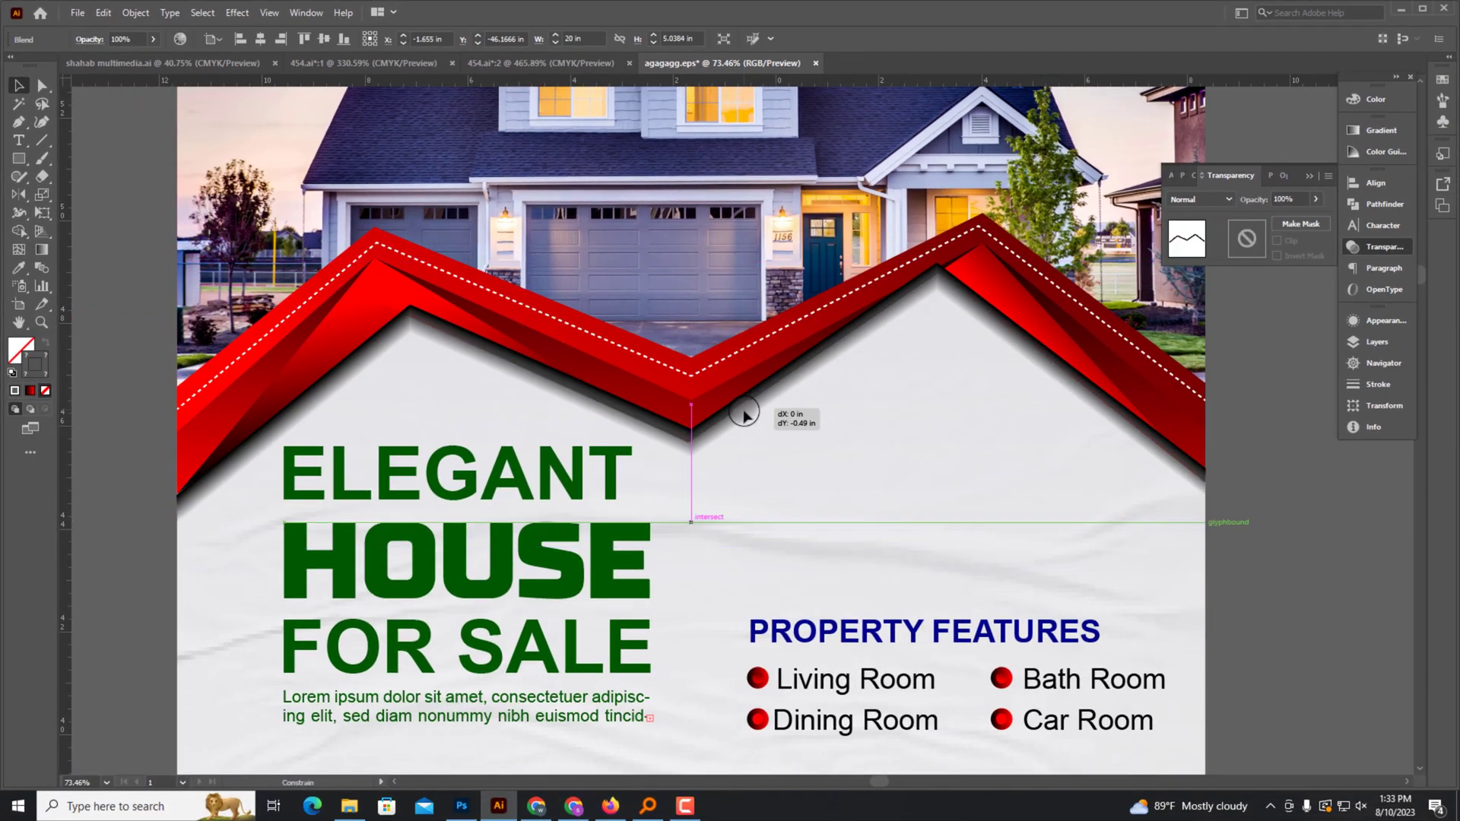
drag(743, 432, 728, 414)
key(v)
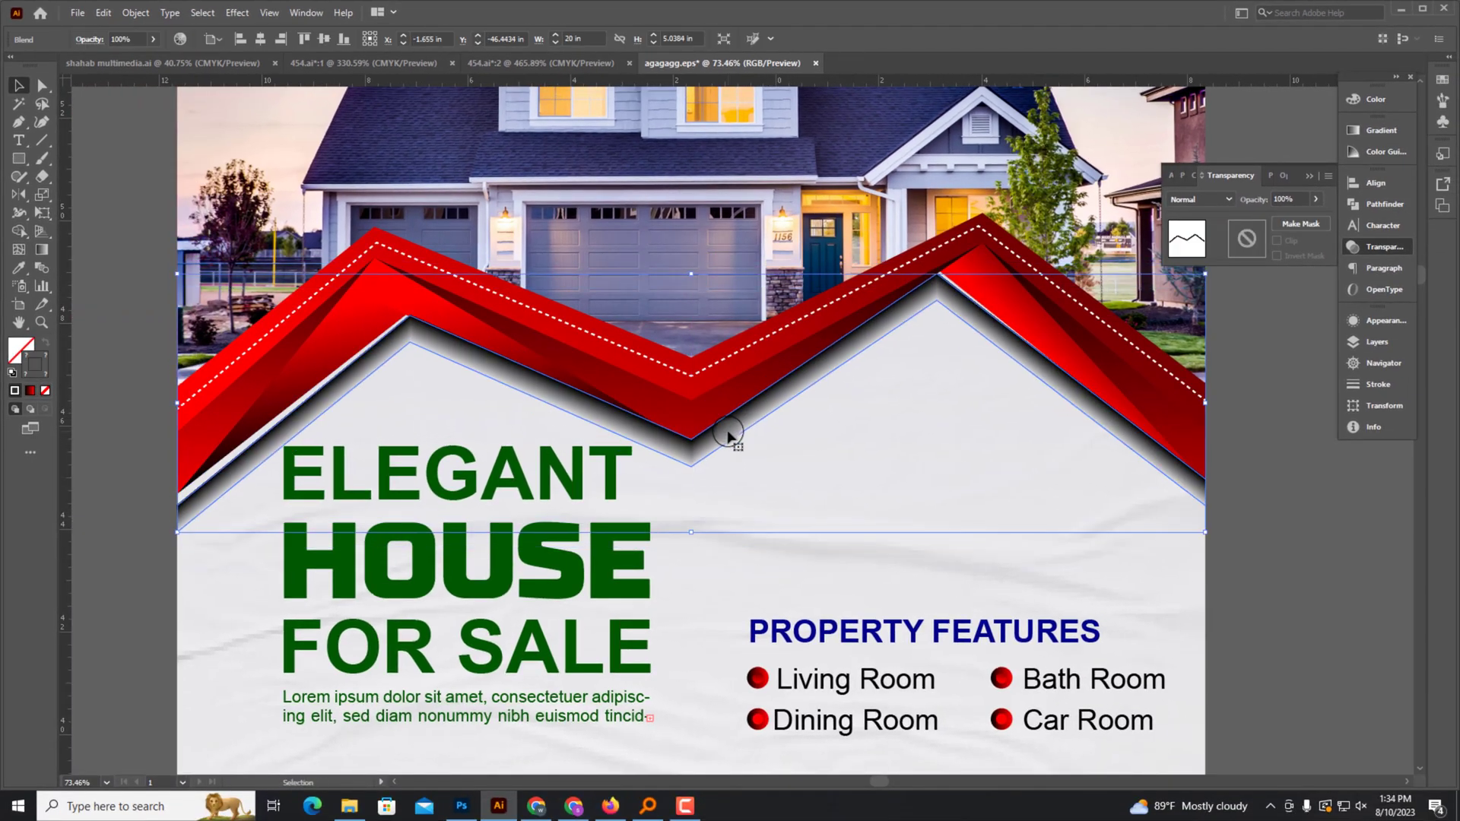
key(Up)
key(Up)
key(Up)
drag(178, 529, 173, 523)
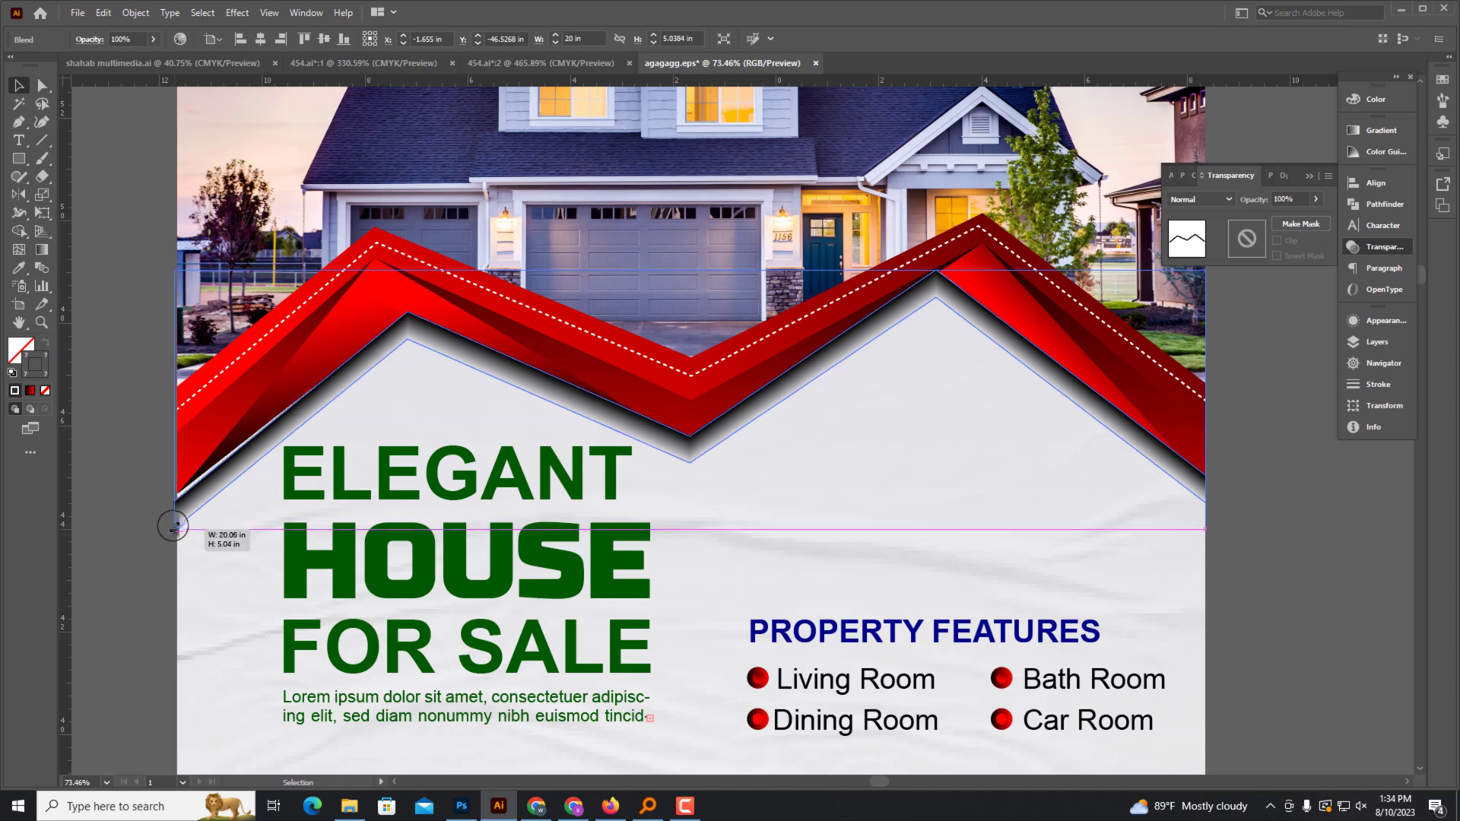
click(802, 431)
Stretch the shadow blend's lower-left corner out to the flyer edge and zoom out to review.
key(ctrl+minus)
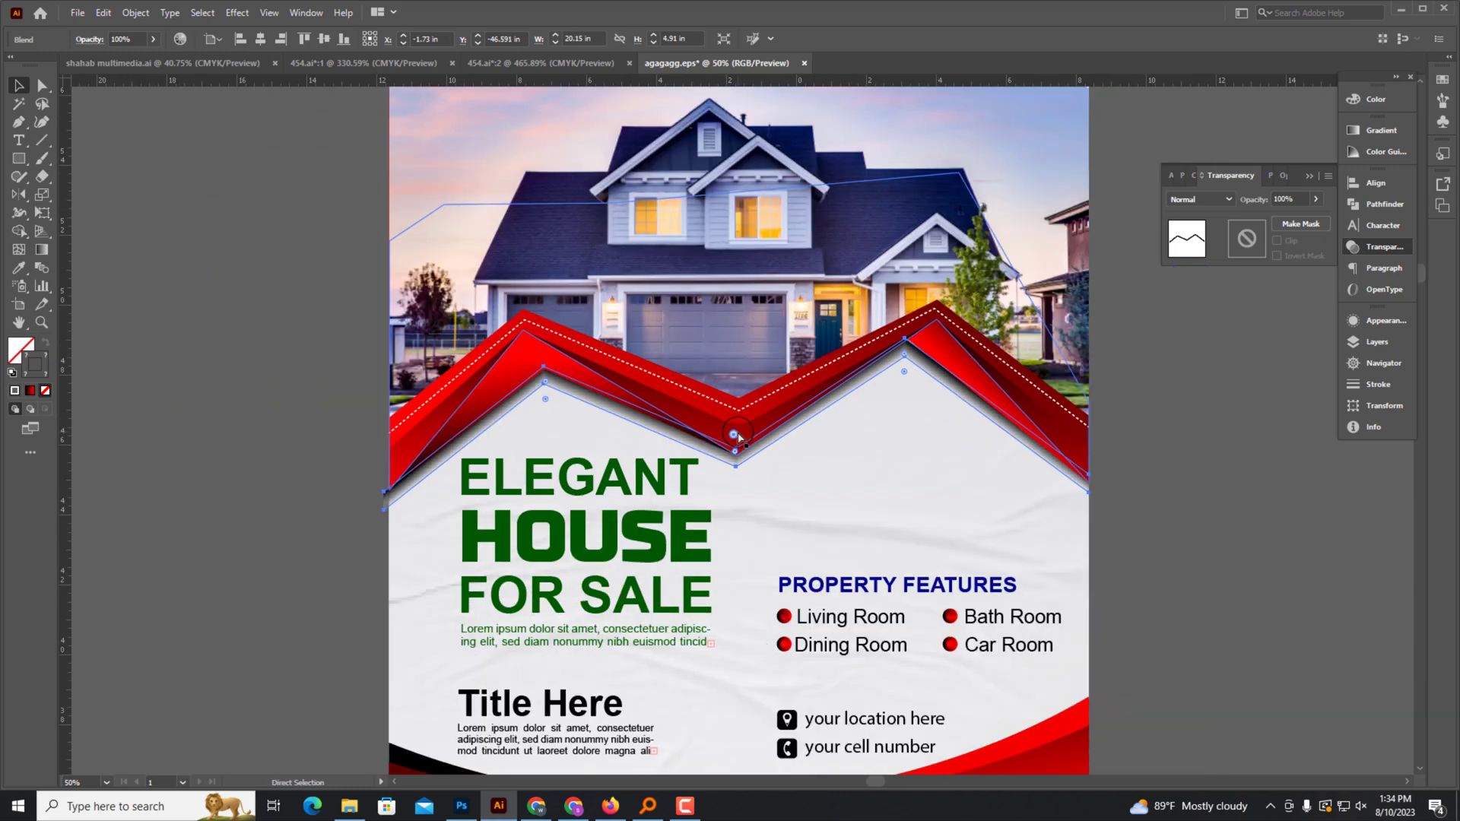
drag(673, 512, 547, 566)
scroll(254, 573, up, 4)
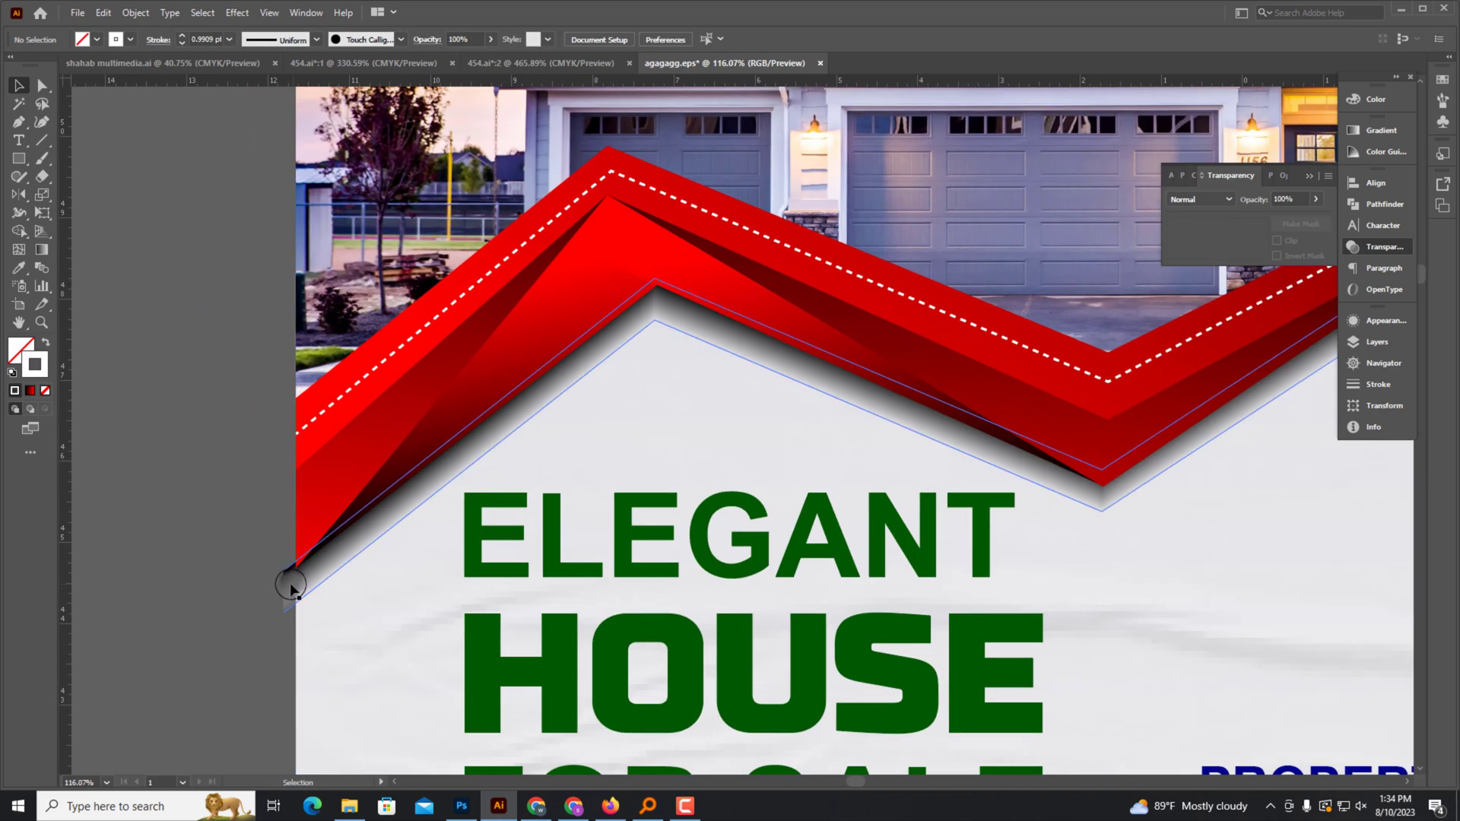
click(286, 582)
drag(283, 603, 294, 607)
click(254, 602)
key(ctrl+minus)
key(ctrl+minus)
key(ctrl+minus)
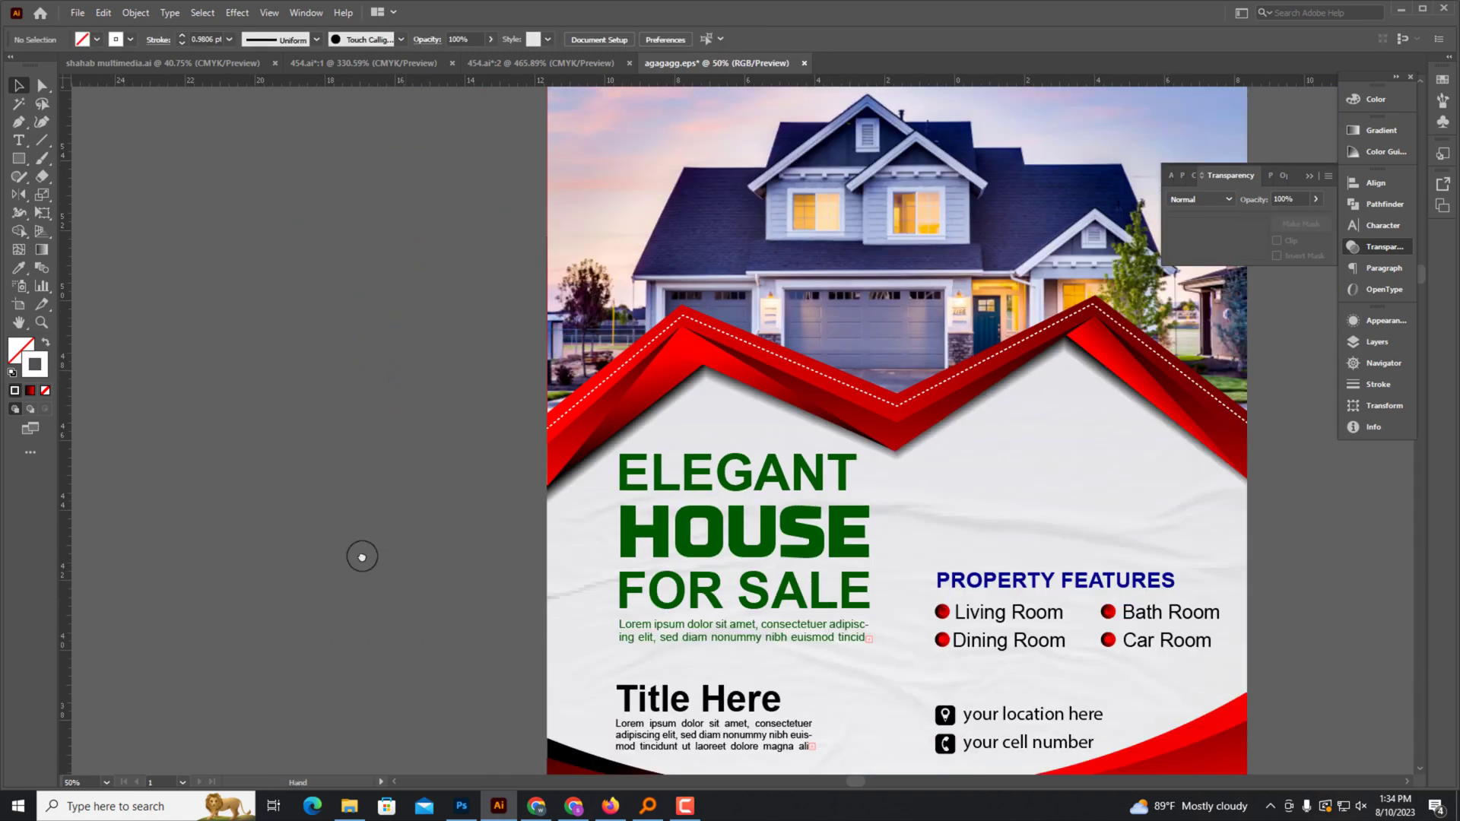
key(ctrl+minus)
key(ctrl+minus)
scroll(322, 492, up, 3)
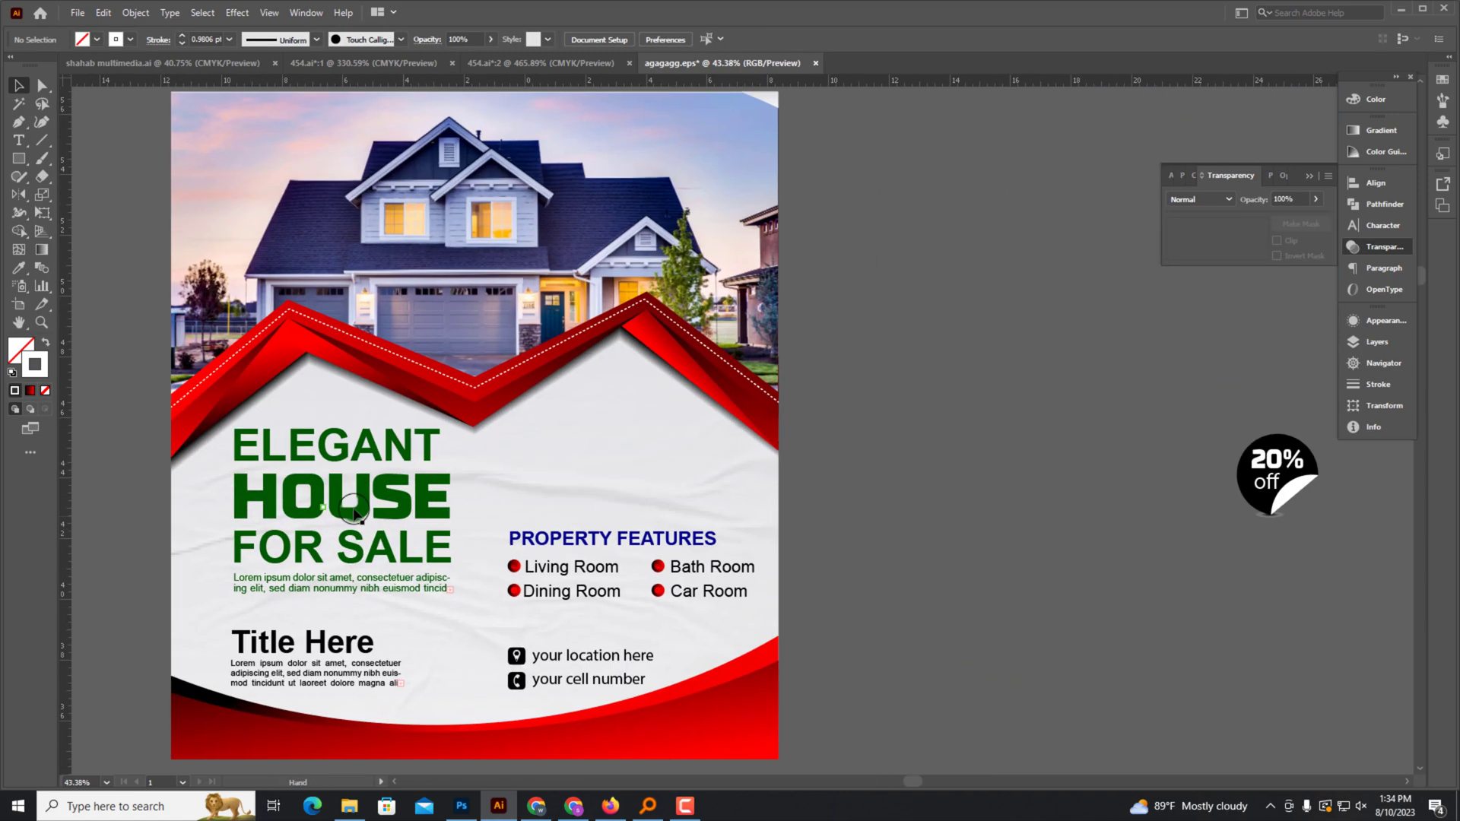
click(342, 494)
Group the red ELEGANT HOUSE headline together with the Lorem paragraph beneath it.
right_click(409, 495)
click(450, 619)
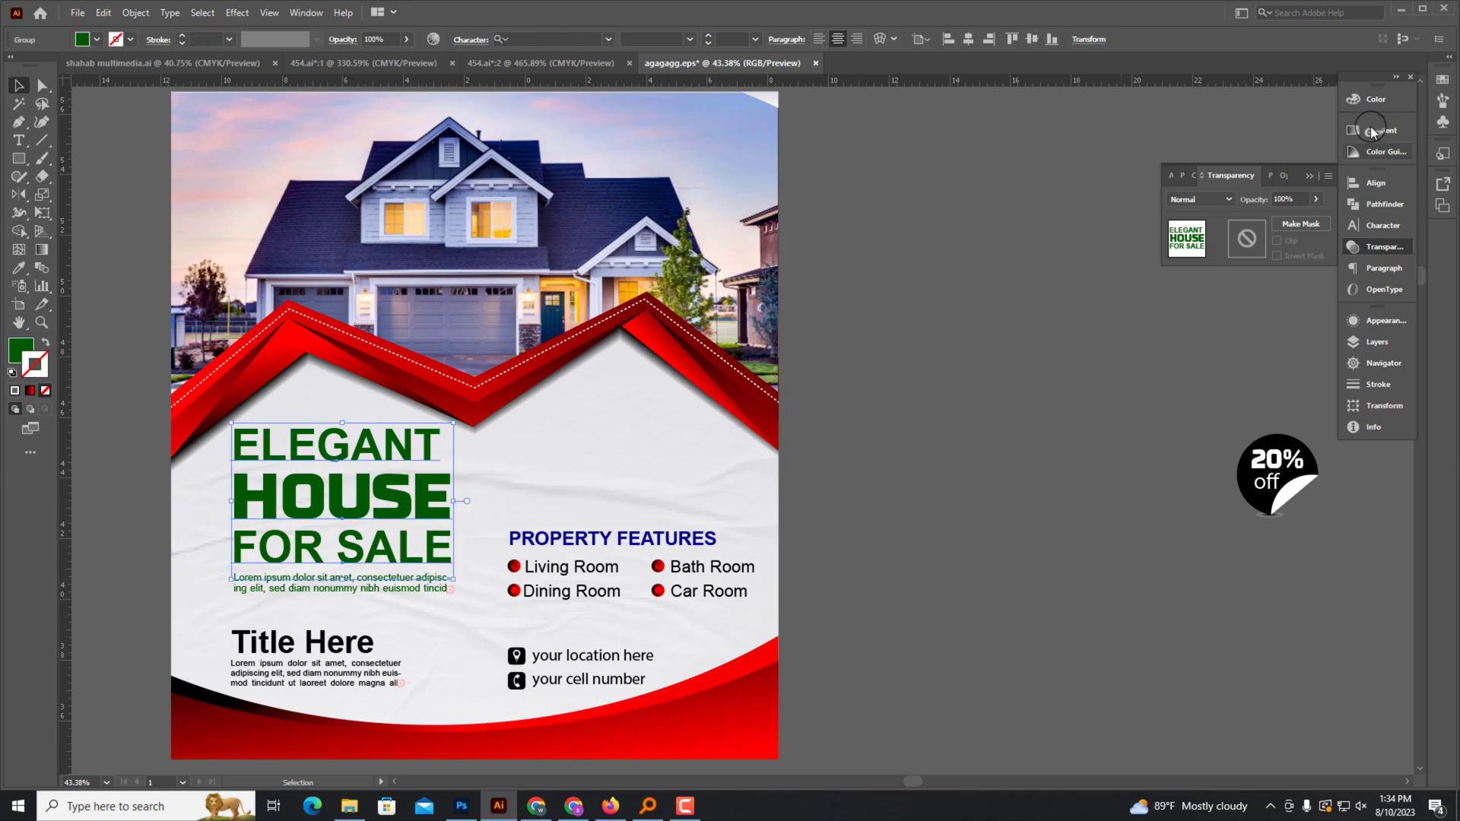
click(1374, 99)
key(ctrl+z)
scroll(251, 564, up, 2)
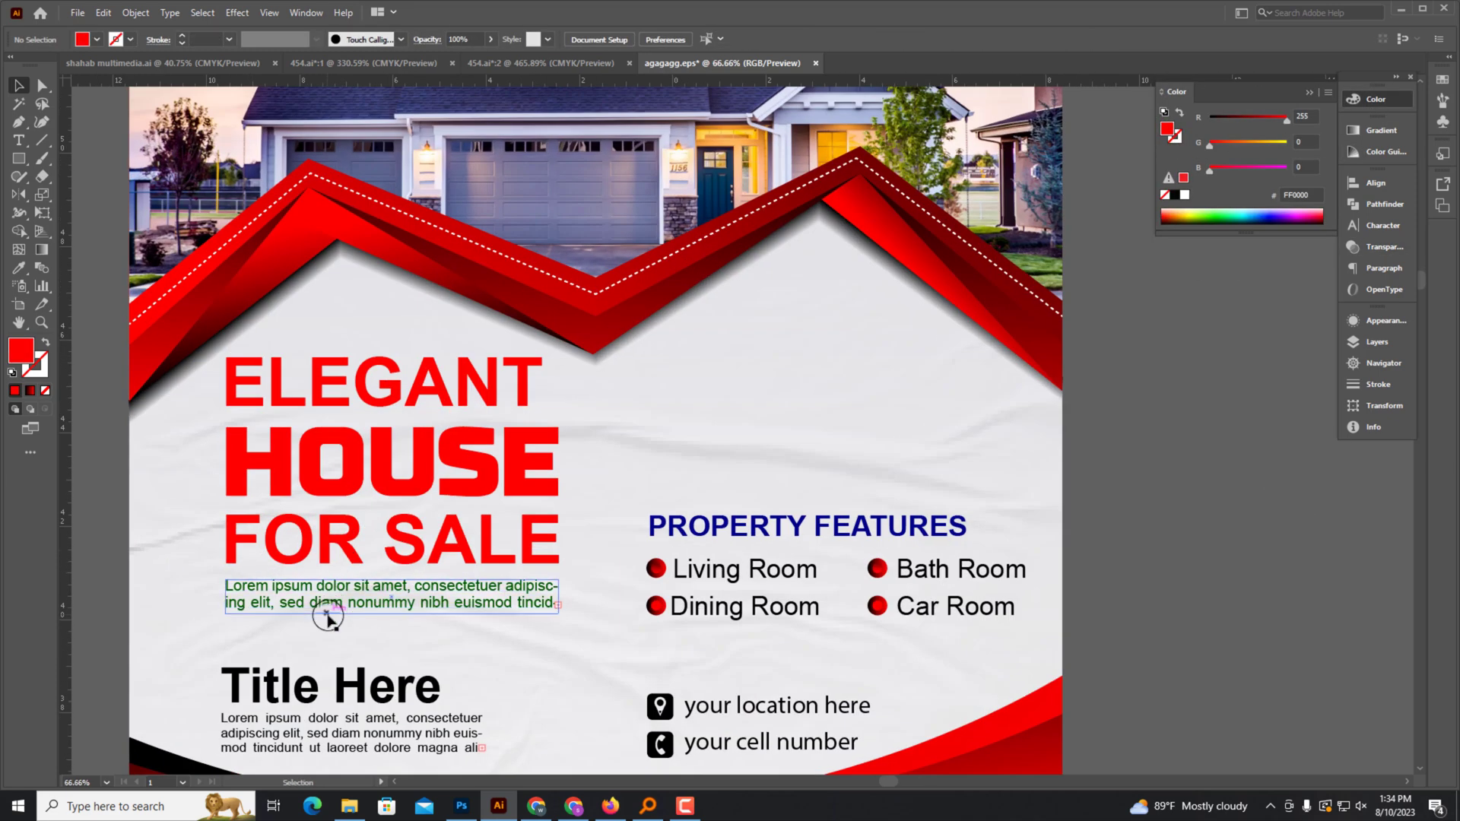
click(322, 604)
click(1175, 195)
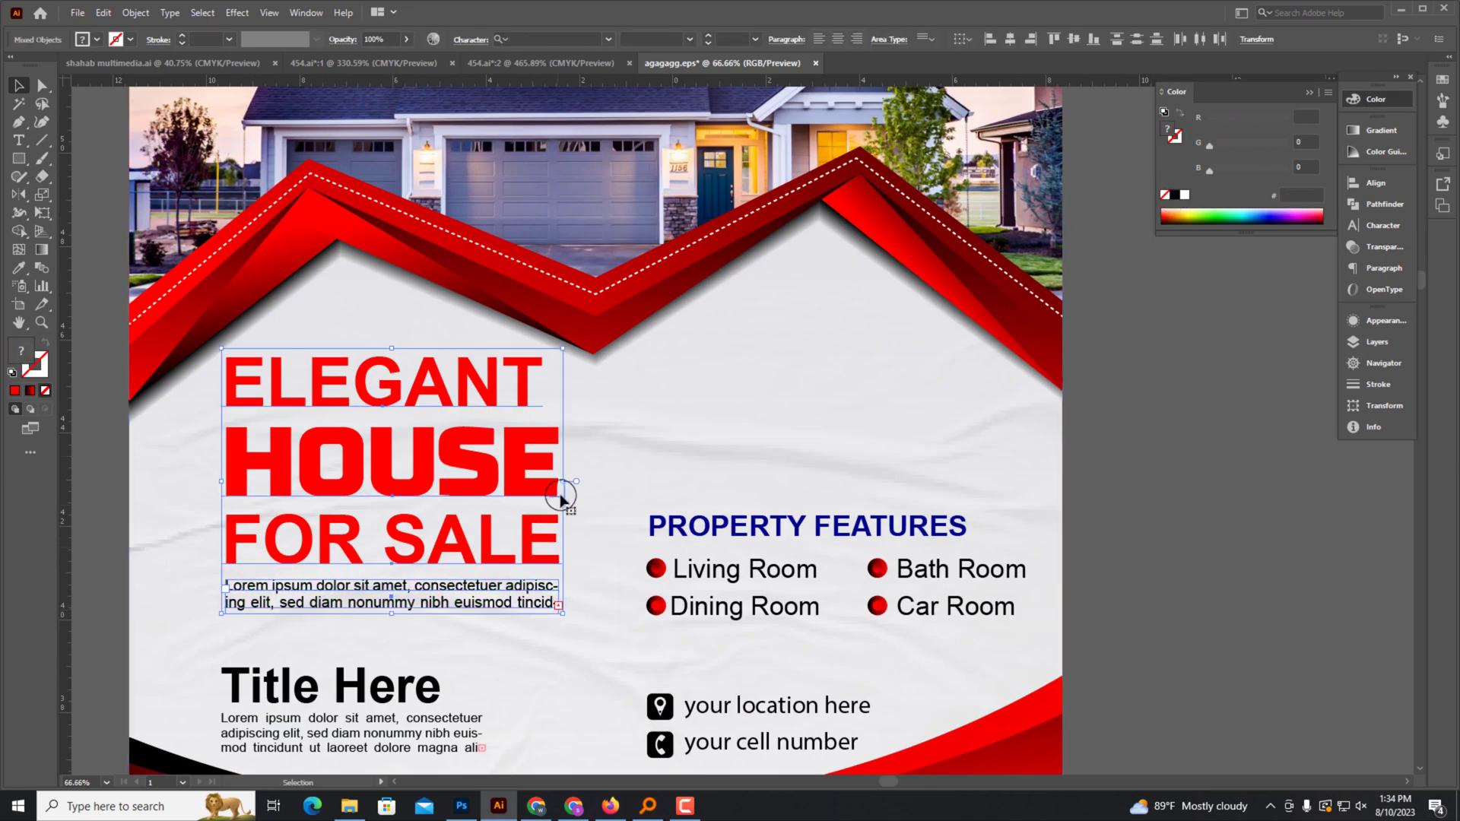
shift+click(538, 476)
key(ctrl+g)
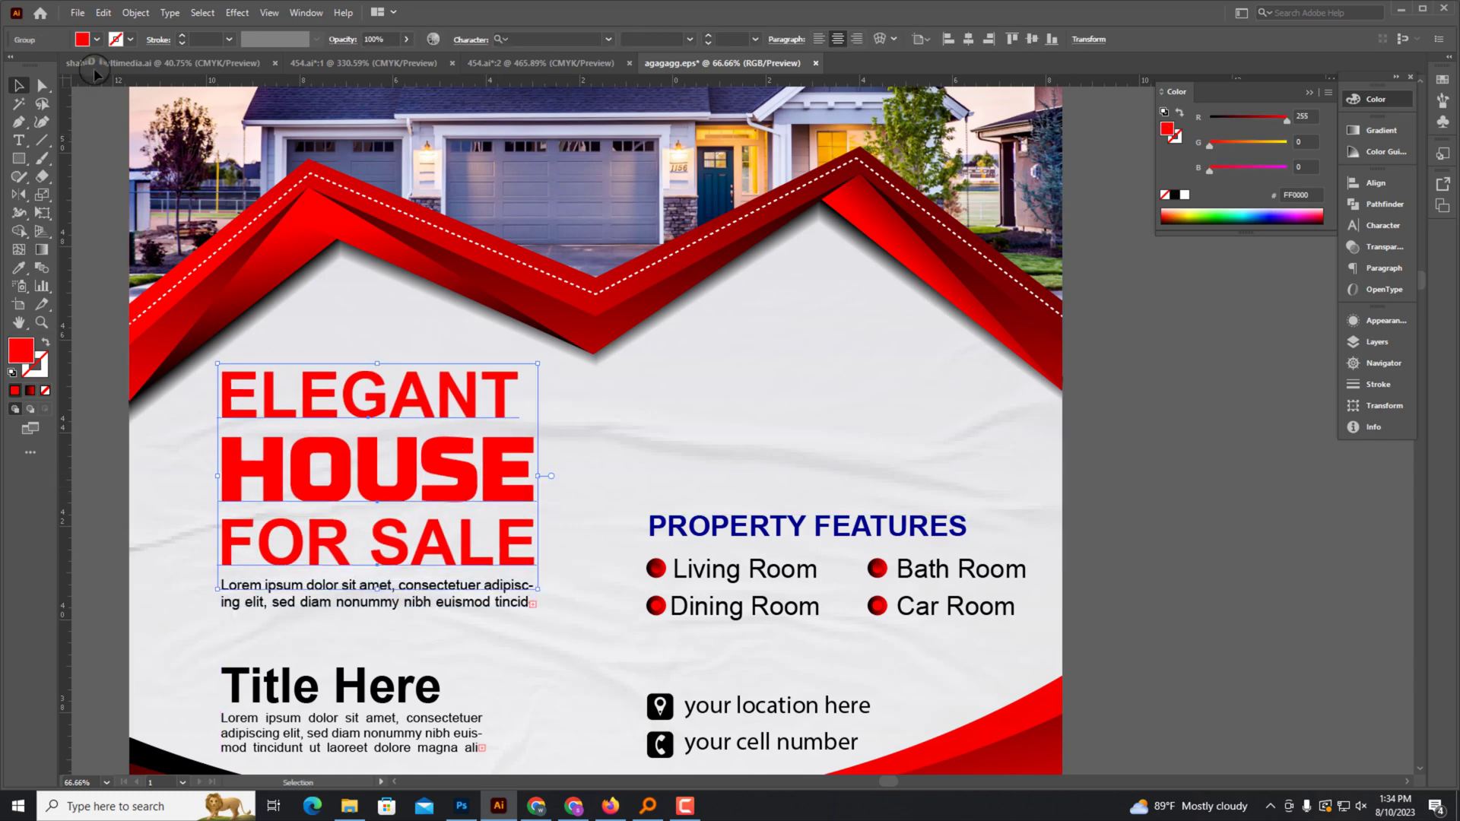
Paste a copy of the group in front, with white fill and a 12 pt white stroke.
click(103, 13)
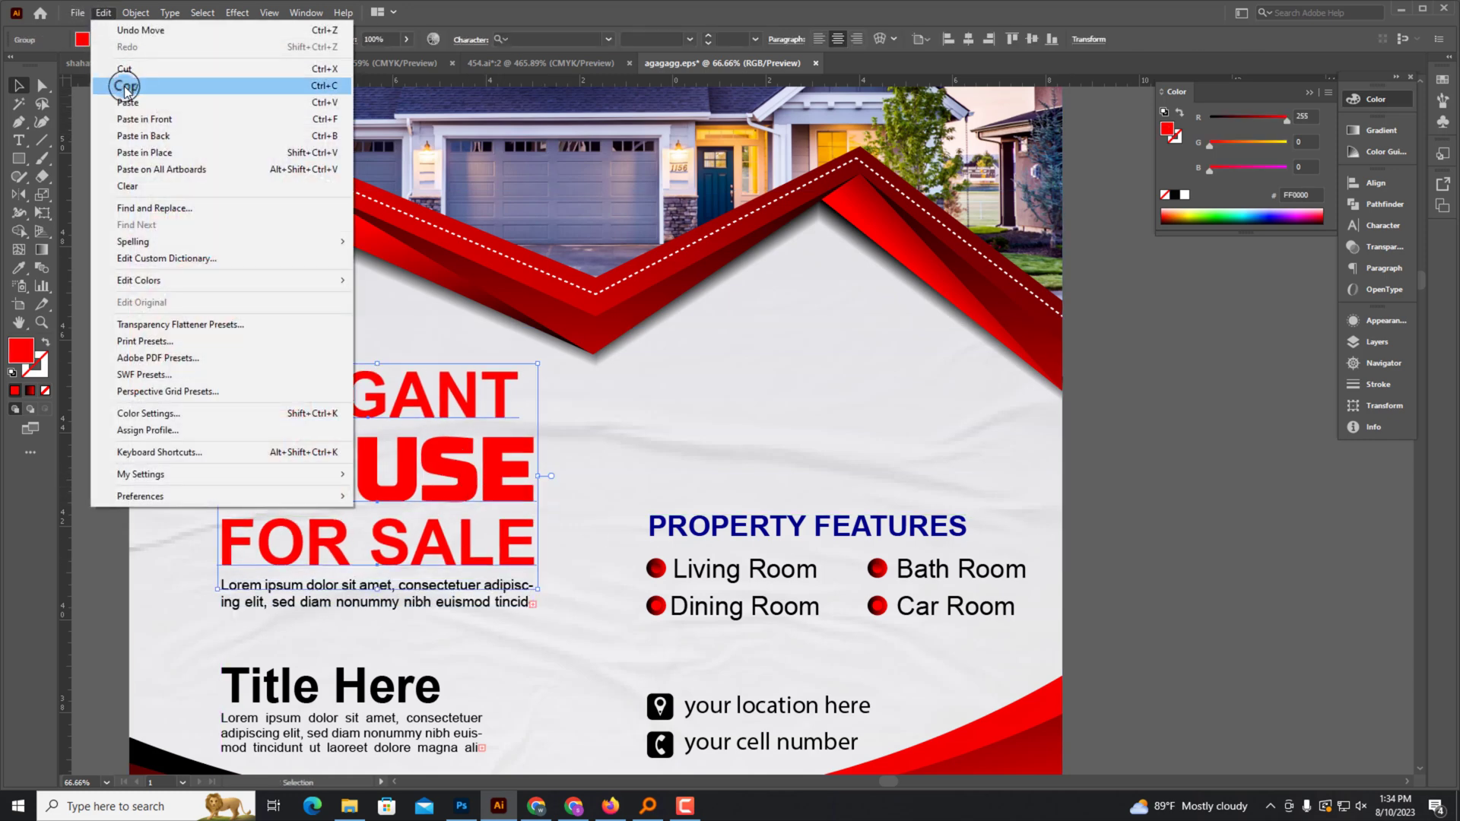
click(103, 13)
click(162, 120)
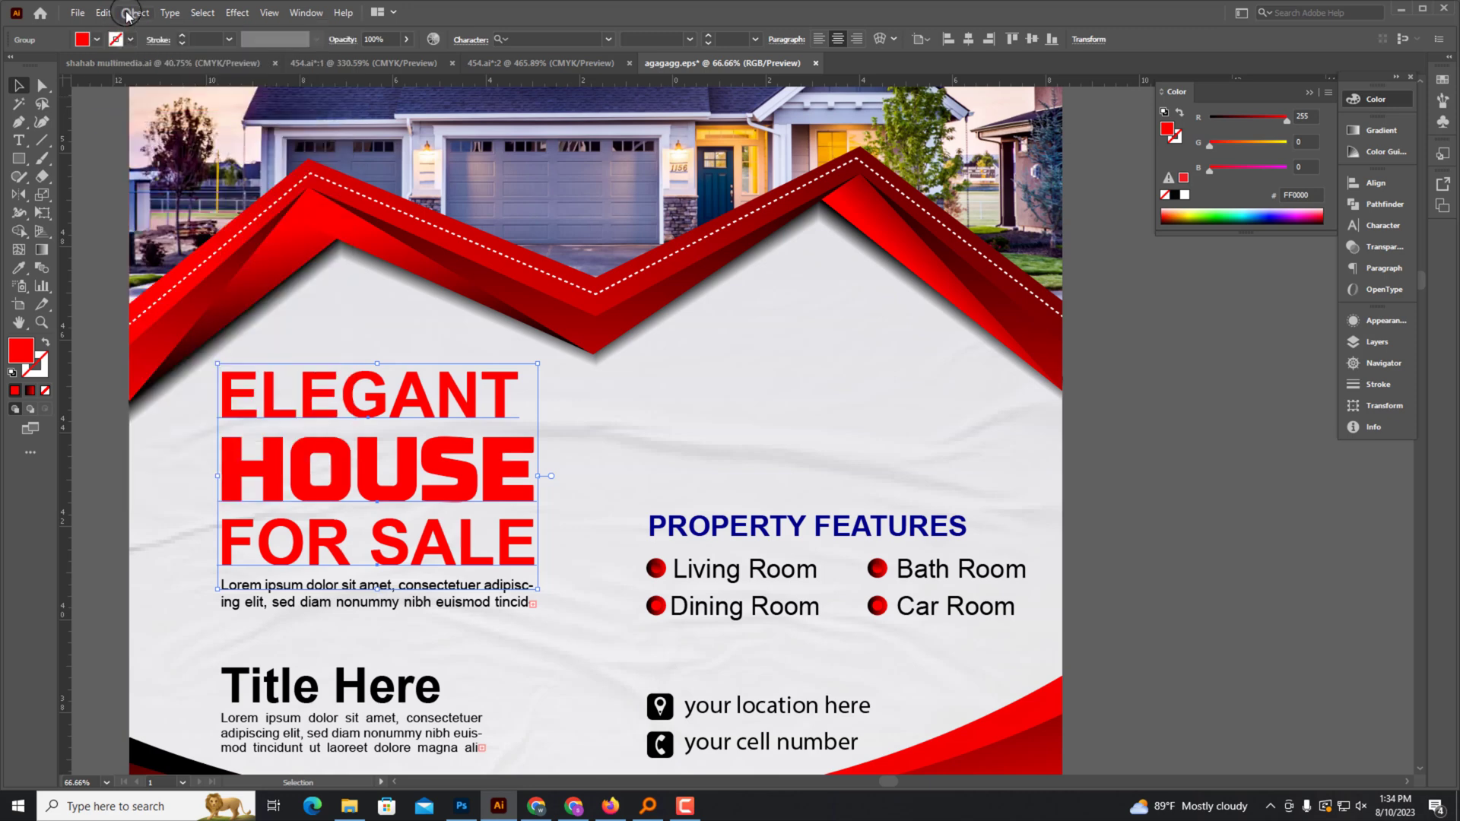
click(135, 13)
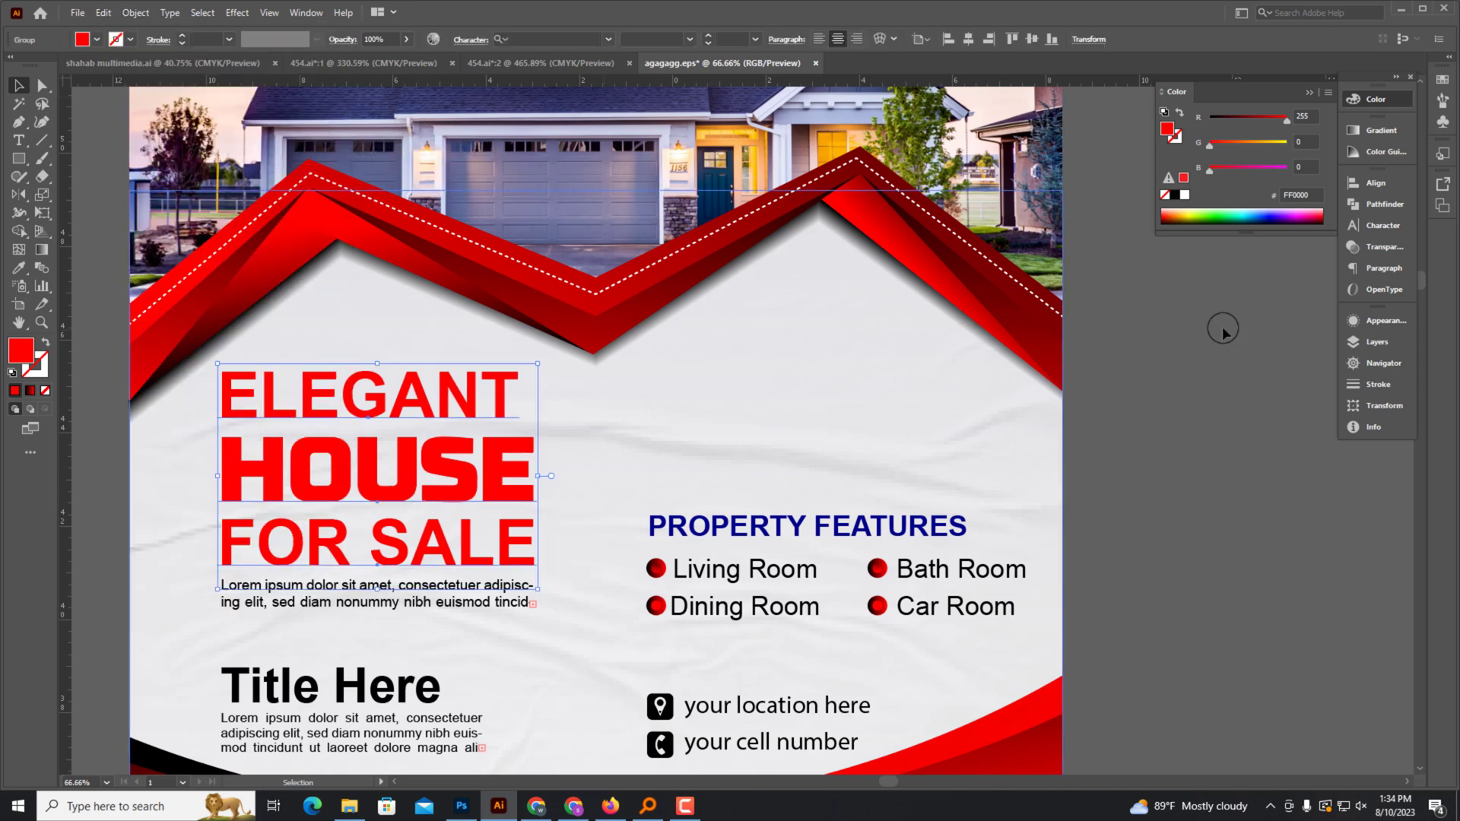
click(1169, 228)
click(1377, 383)
click(1270, 336)
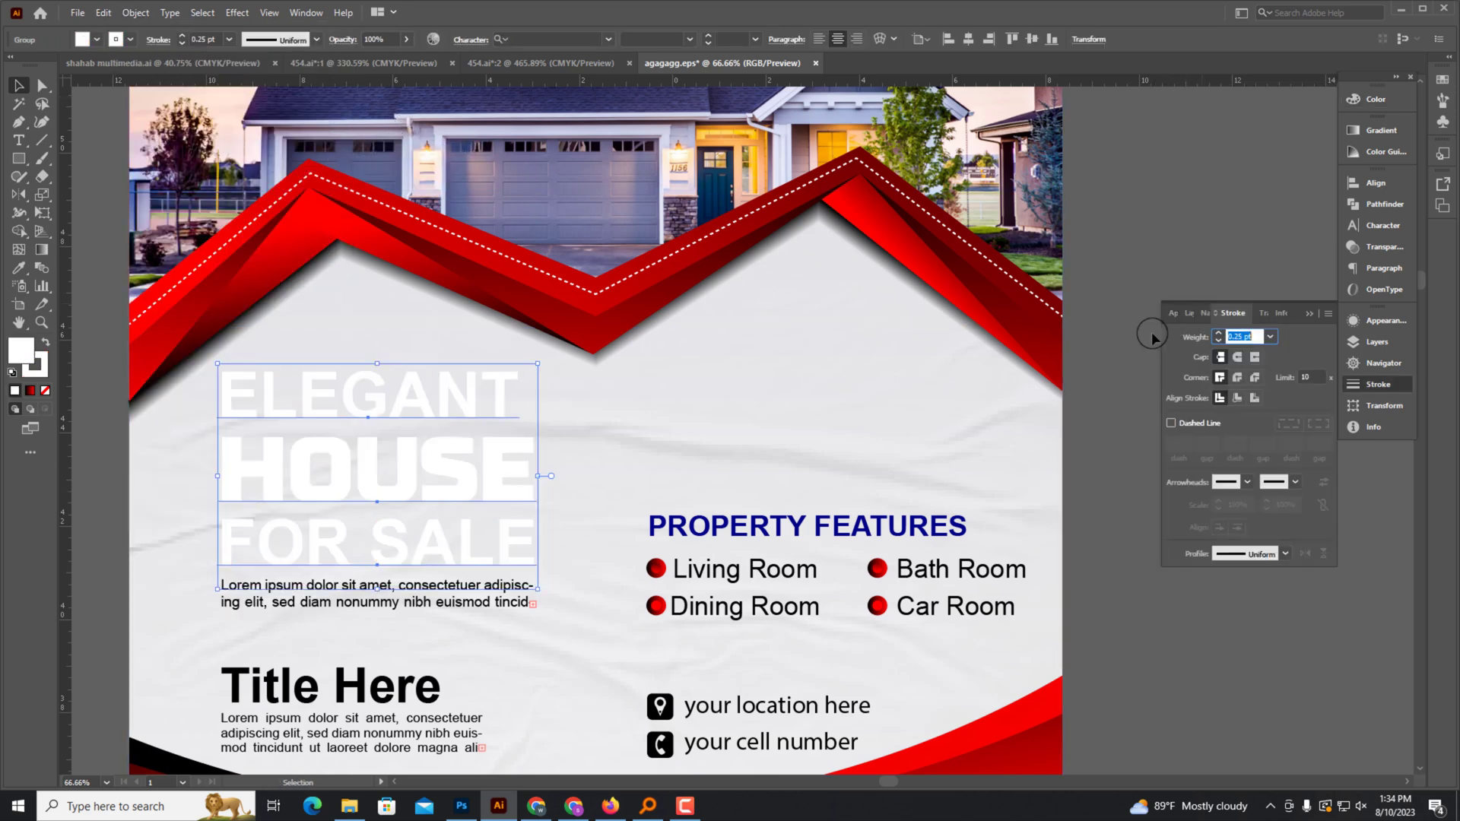
click(1247, 456)
Add a drop shadow to the outlined copy and send it behind the red headline.
click(237, 12)
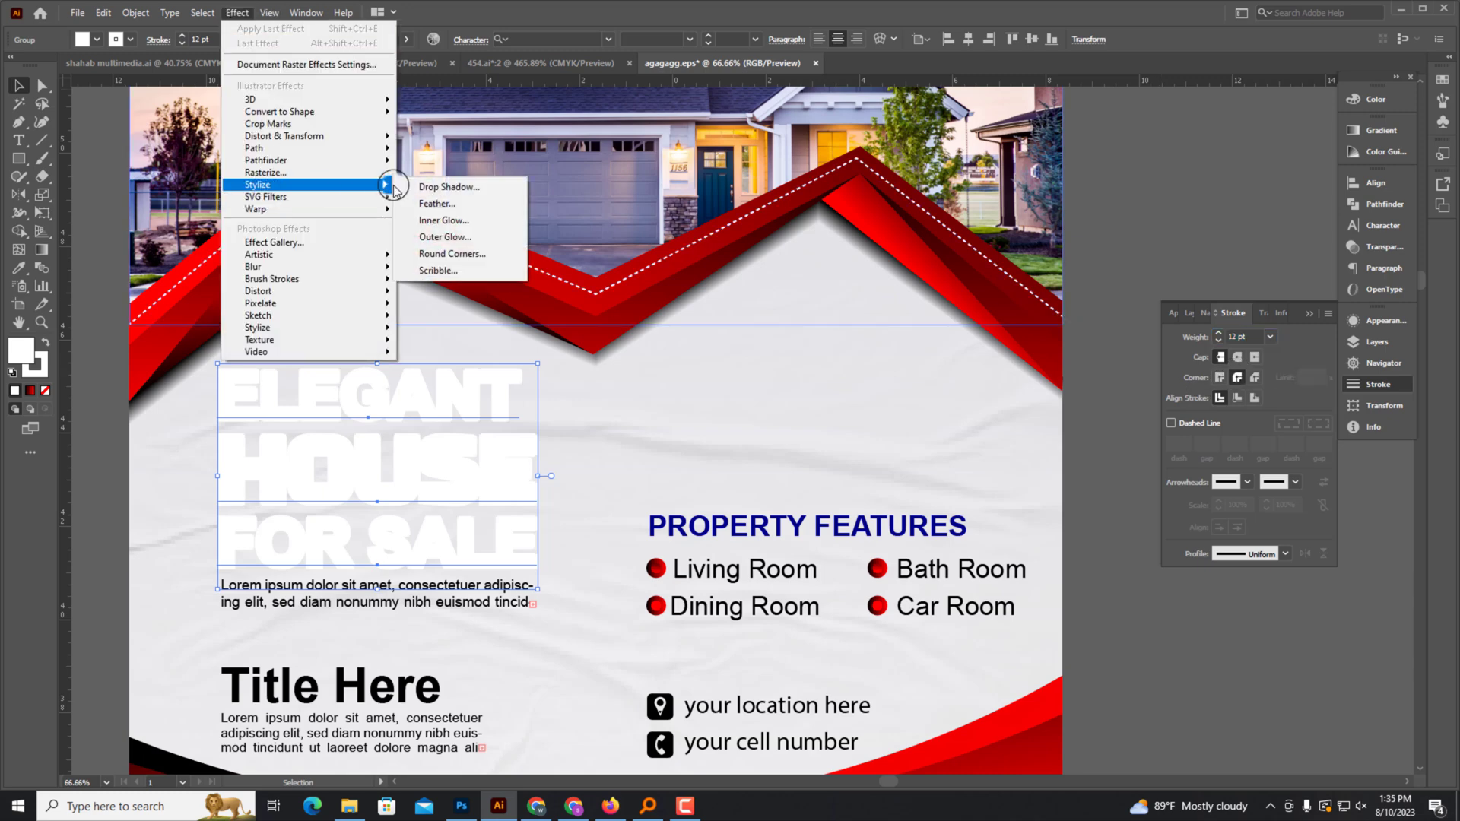
click(448, 186)
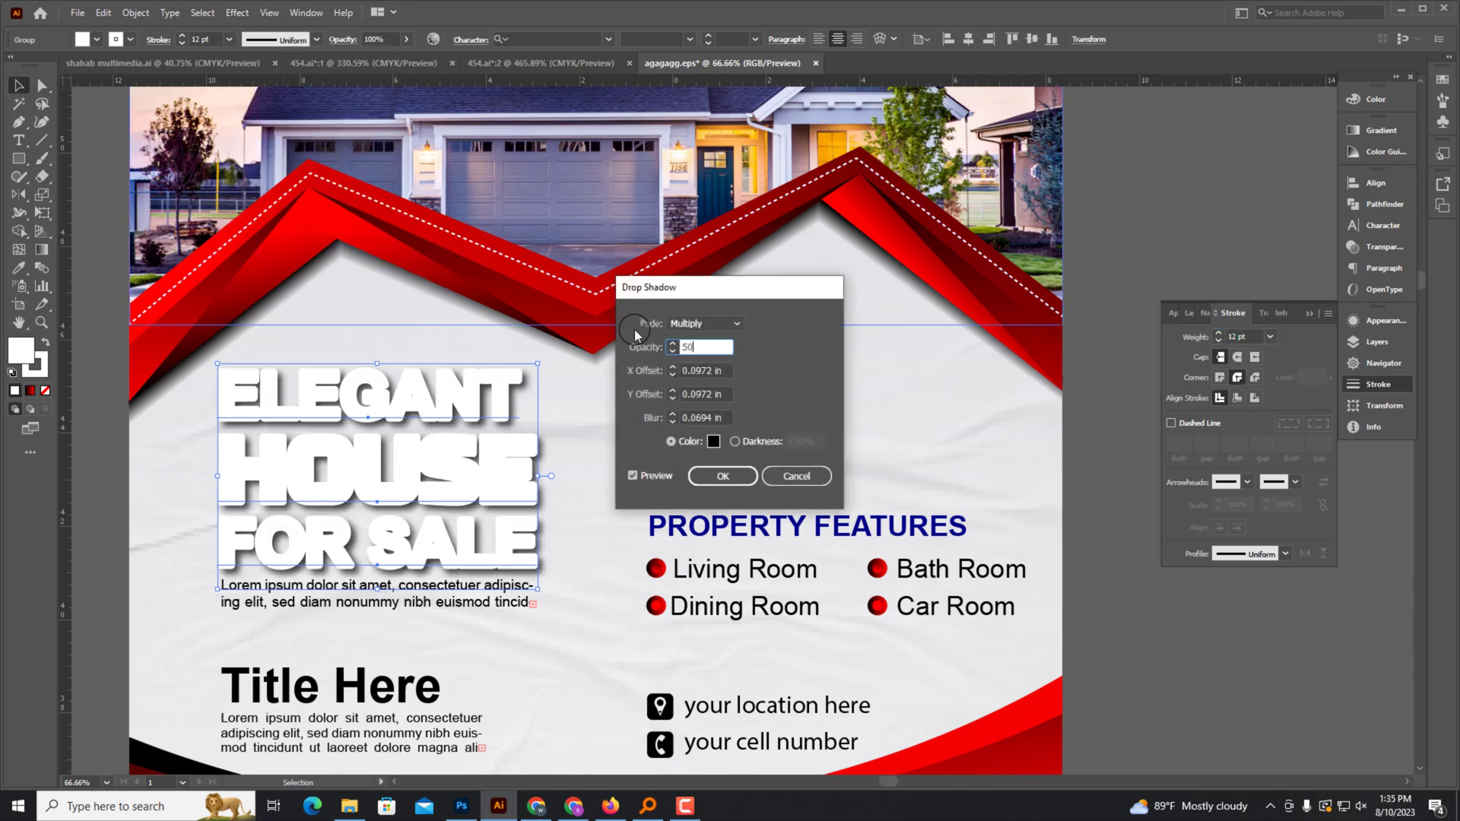
click(722, 476)
click(106, 115)
click(135, 13)
click(144, 97)
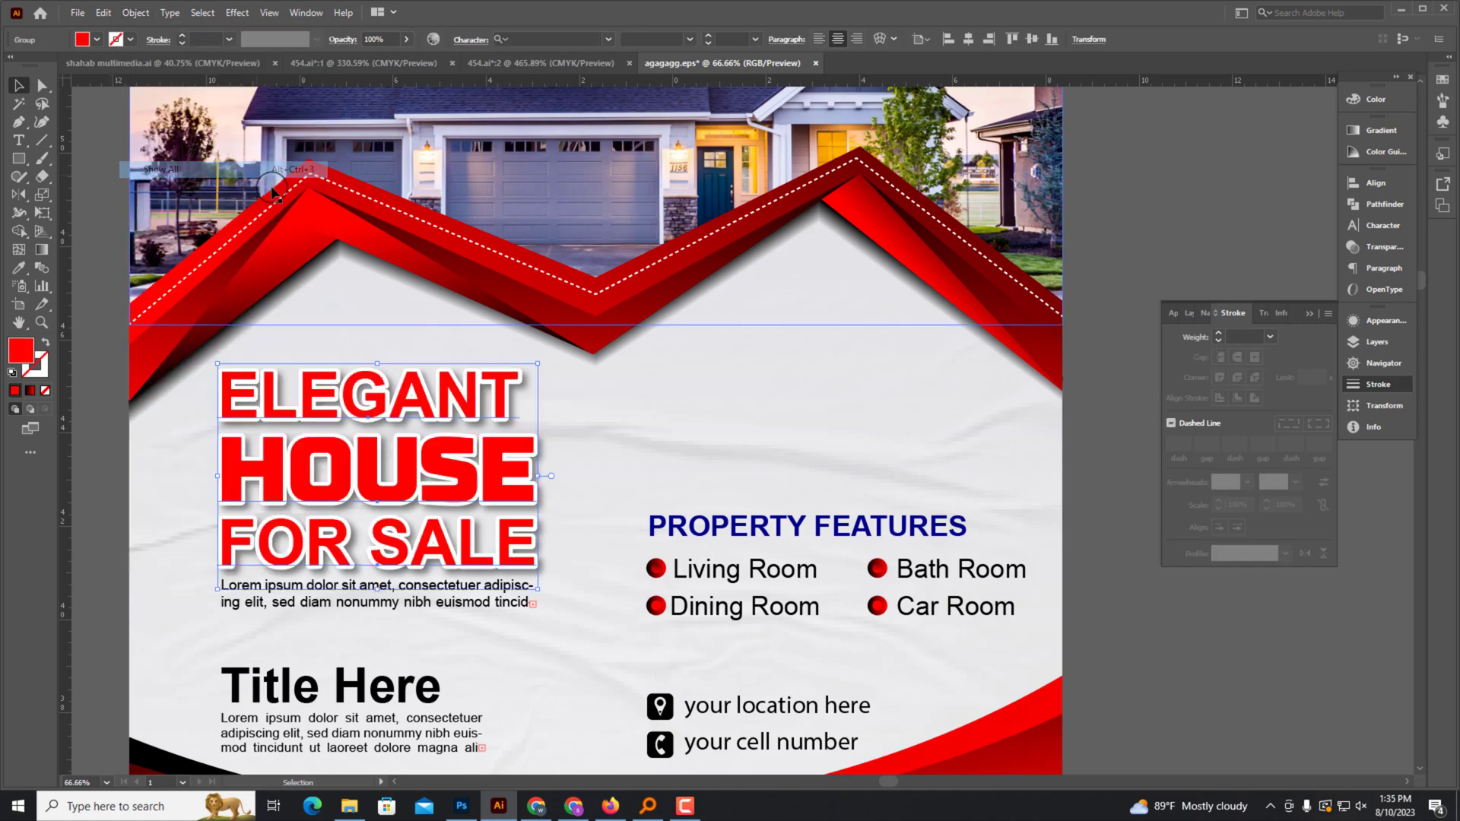
Zoom around the flyer, selecting the headline group to check its colour settings.
scroll(130, 433, right, 5)
scroll(450, 544, up, 2)
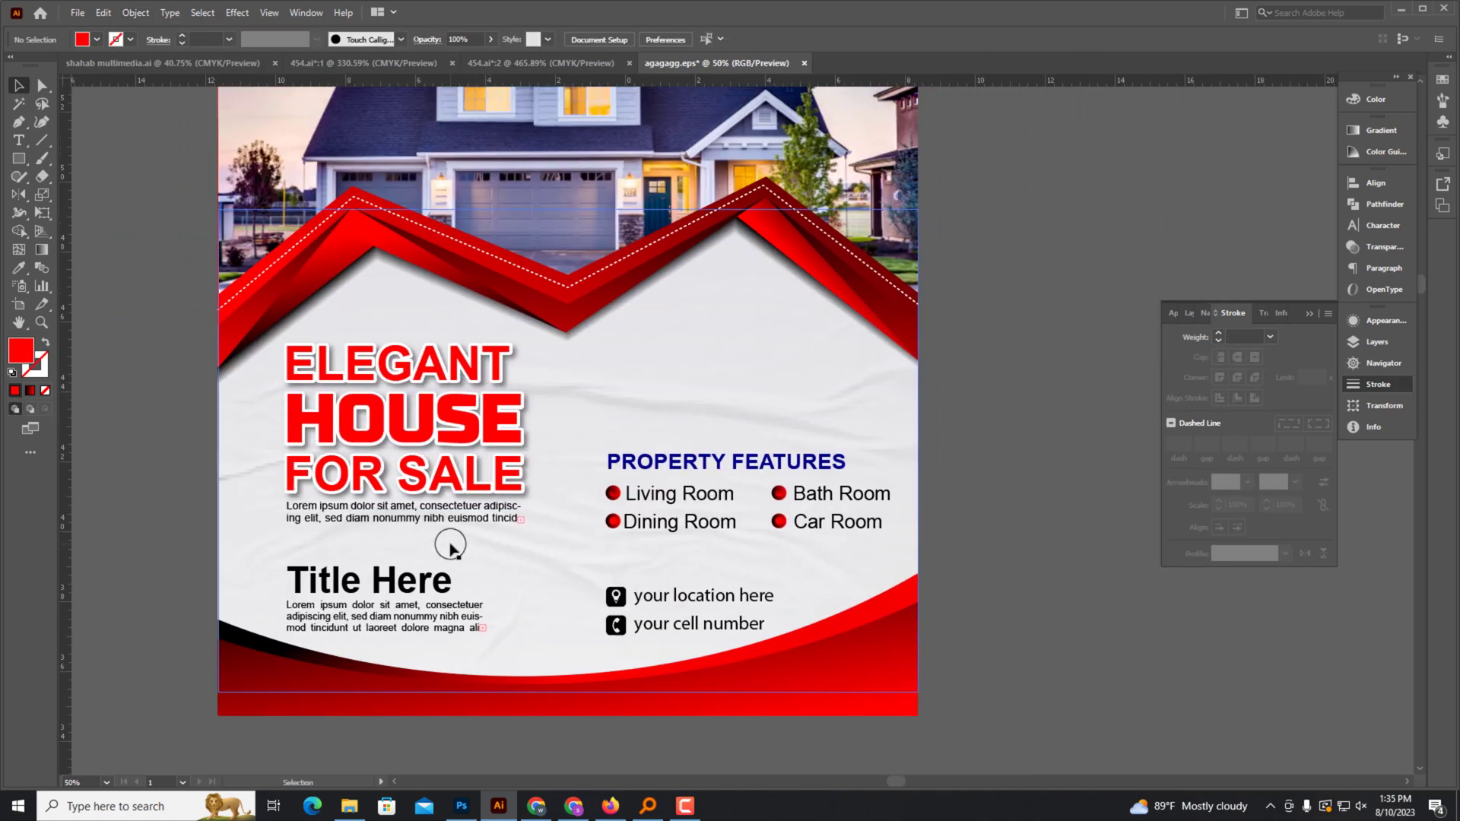
scroll(521, 531, down, 3)
scroll(610, 492, up, 4)
scroll(186, 570, down, 1)
scroll(143, 528, down, 2)
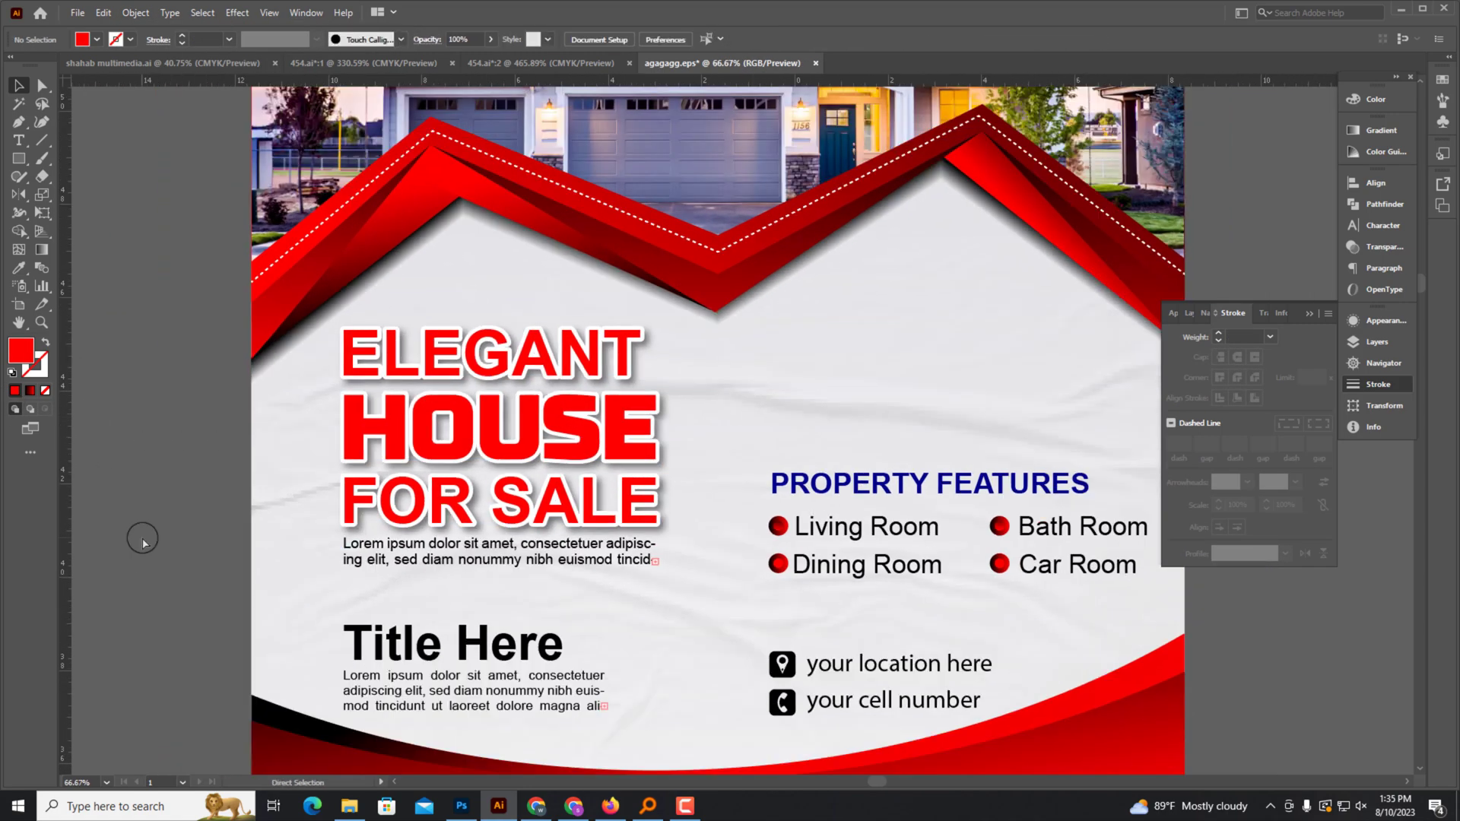
scroll(185, 540, down, 2)
scroll(350, 454, up, 1)
click(350, 454)
scroll(352, 456, up, 1)
scroll(357, 460, up, 1)
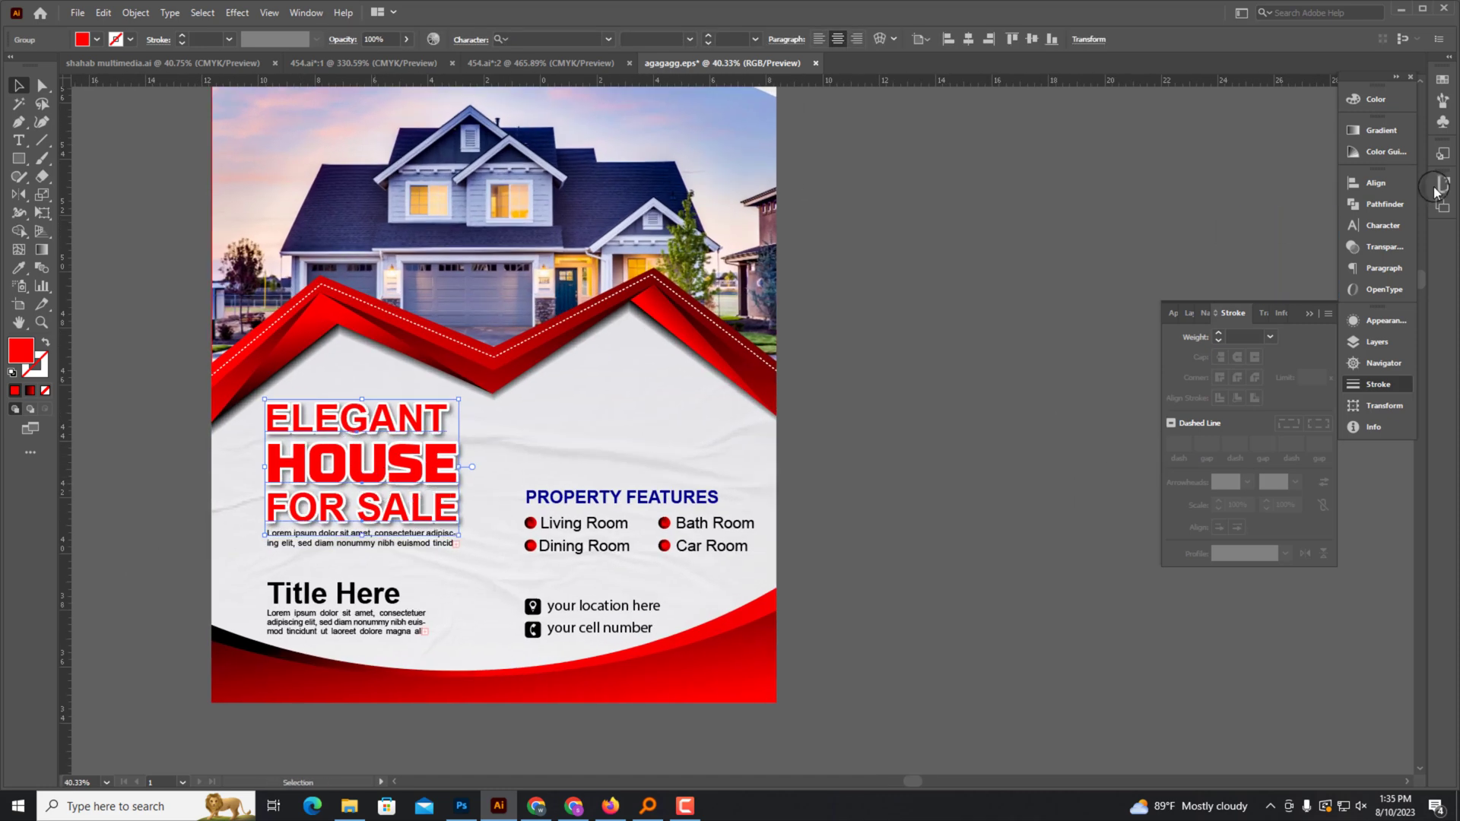
click(1375, 99)
scroll(942, 352, down, 2)
scroll(926, 434, right, 3)
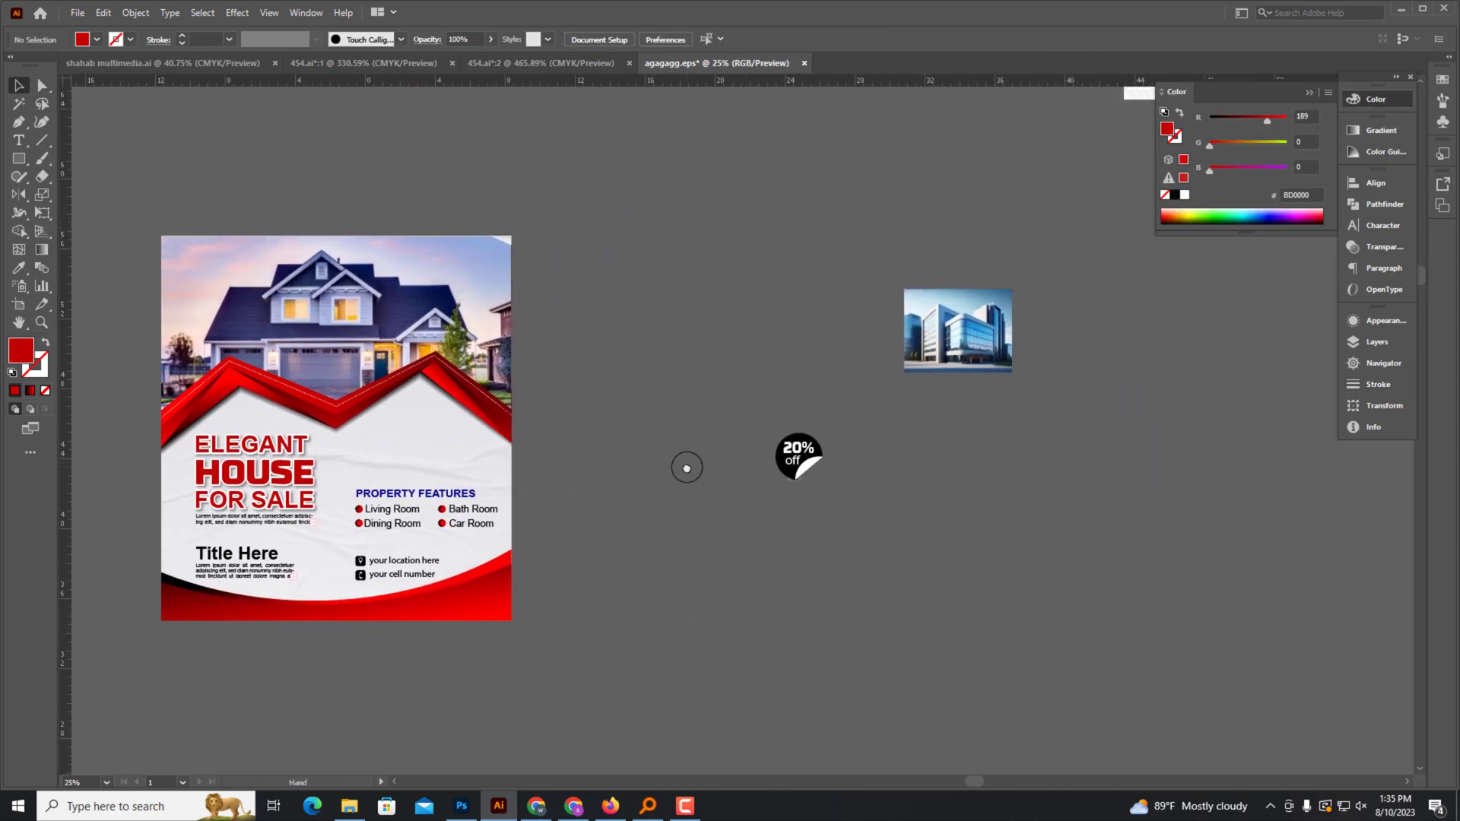
Pan to the 20% off badge and drag it beside the flyer's top-left corner.
drag(795, 452, 502, 293)
scroll(586, 266, up, 2)
scroll(710, 241, up, 2)
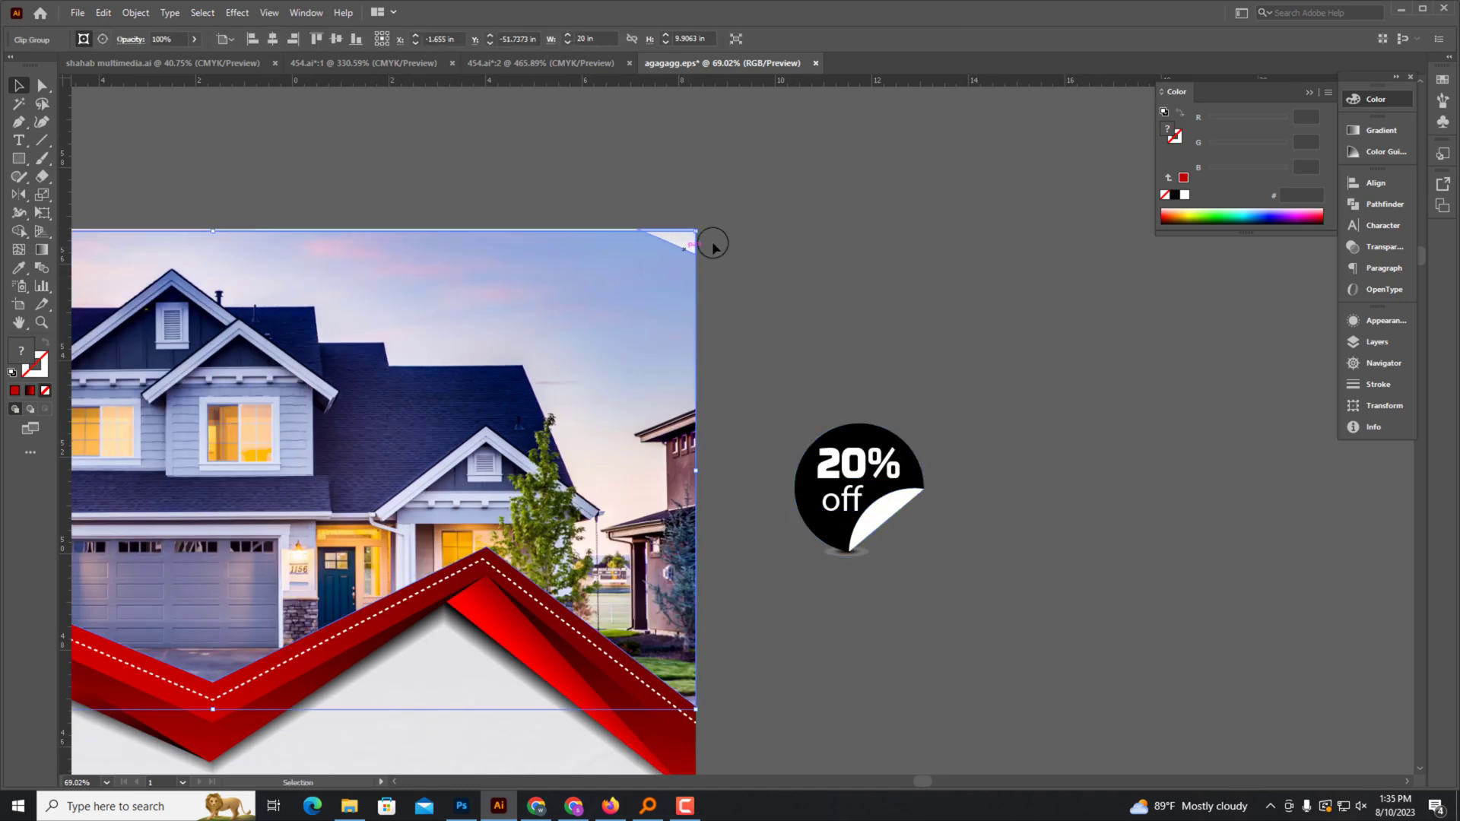
scroll(798, 248, up, 3)
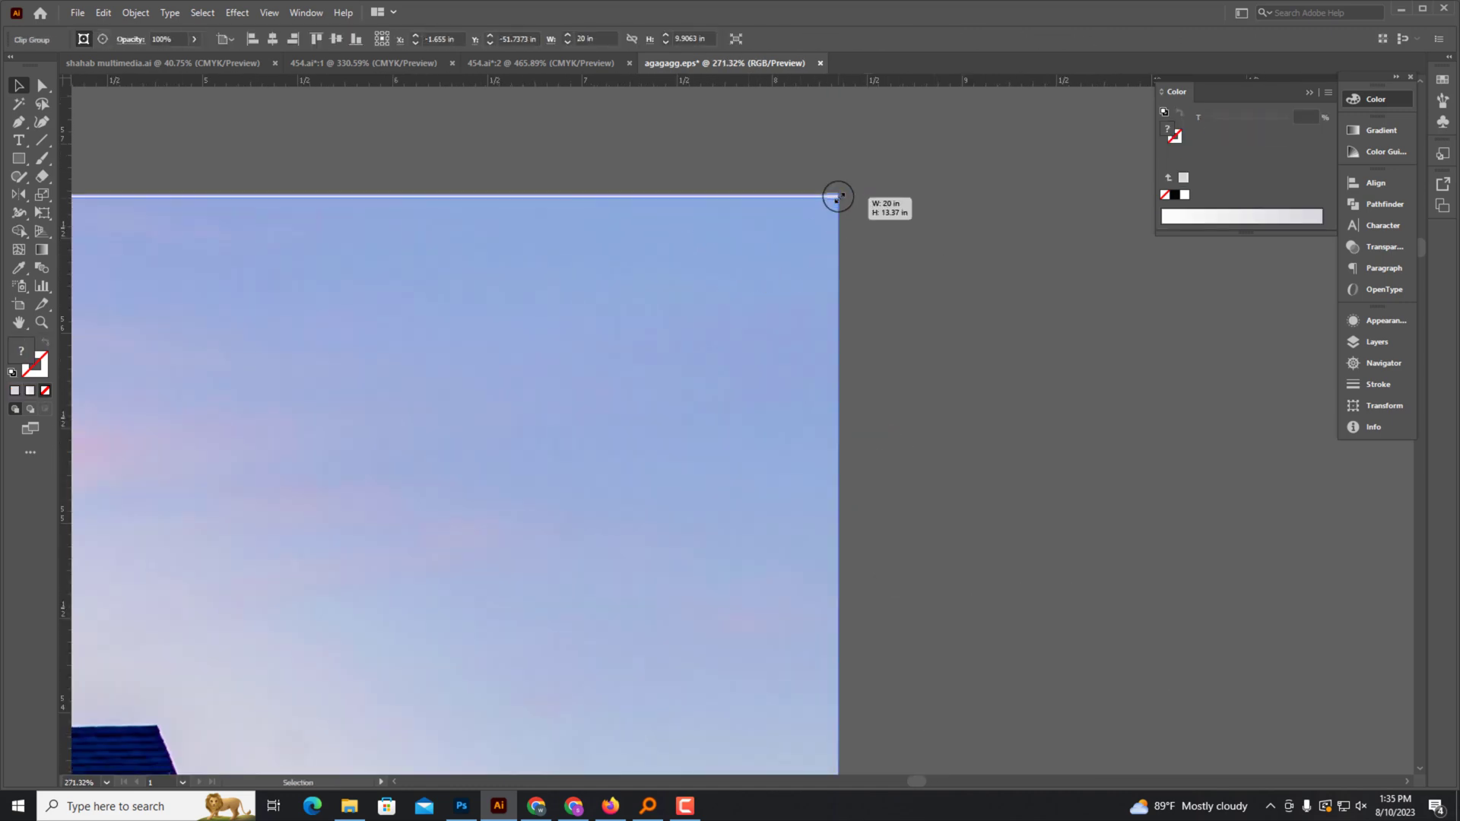
scroll(851, 254, up, 1)
scroll(811, 266, left, 2)
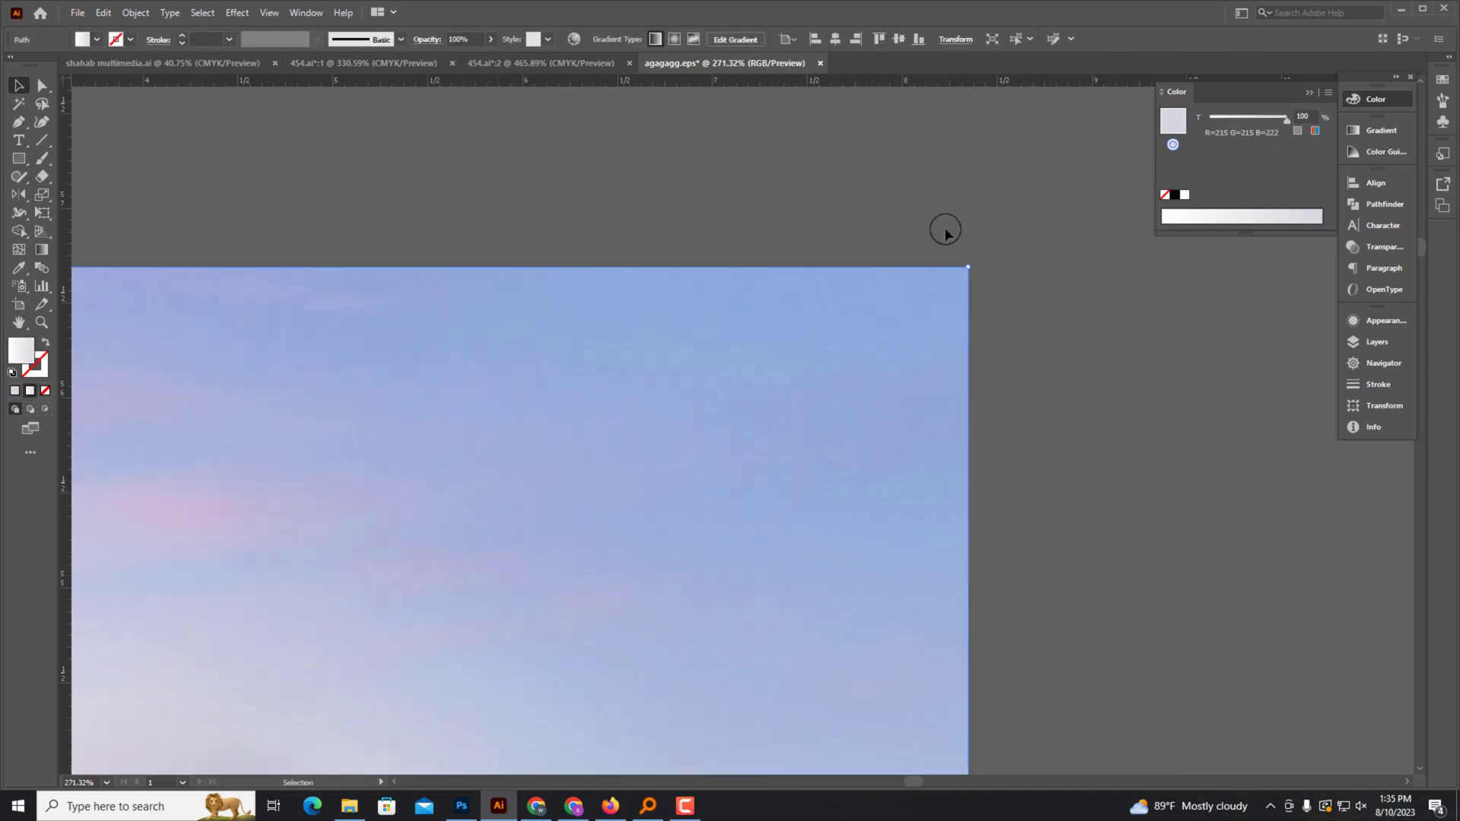
scroll(943, 228, down, 4)
scroll(936, 225, down, 2)
mouse_move(857, 515)
mouse_down()
mouse_move(338, 382)
mouse_move(259, 404)
mouse_up()
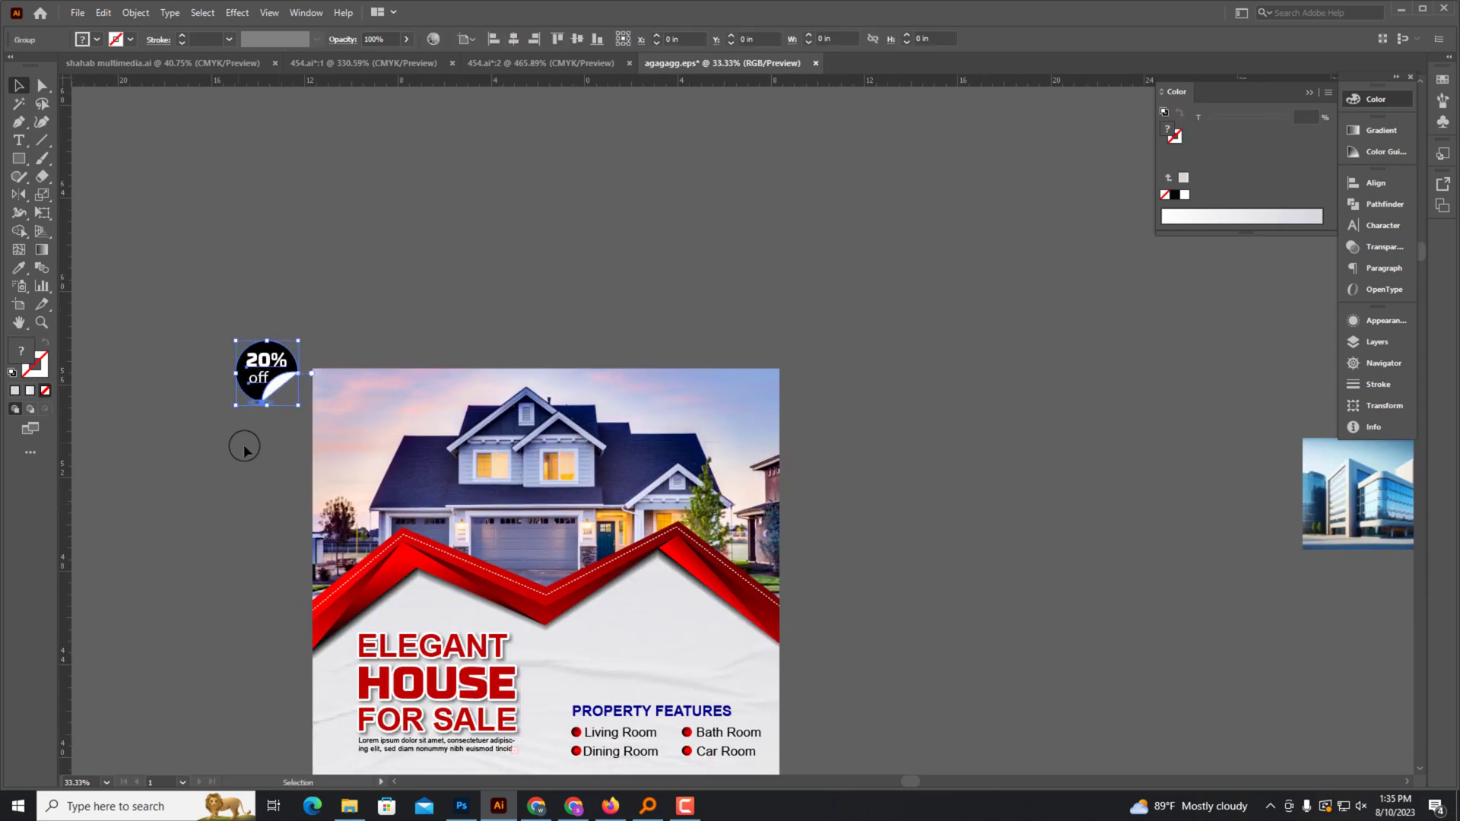
scroll(308, 490, up, 1)
Give the badge's black circle the roof ribbon's red gradient using the Eyedropper.
click(287, 327)
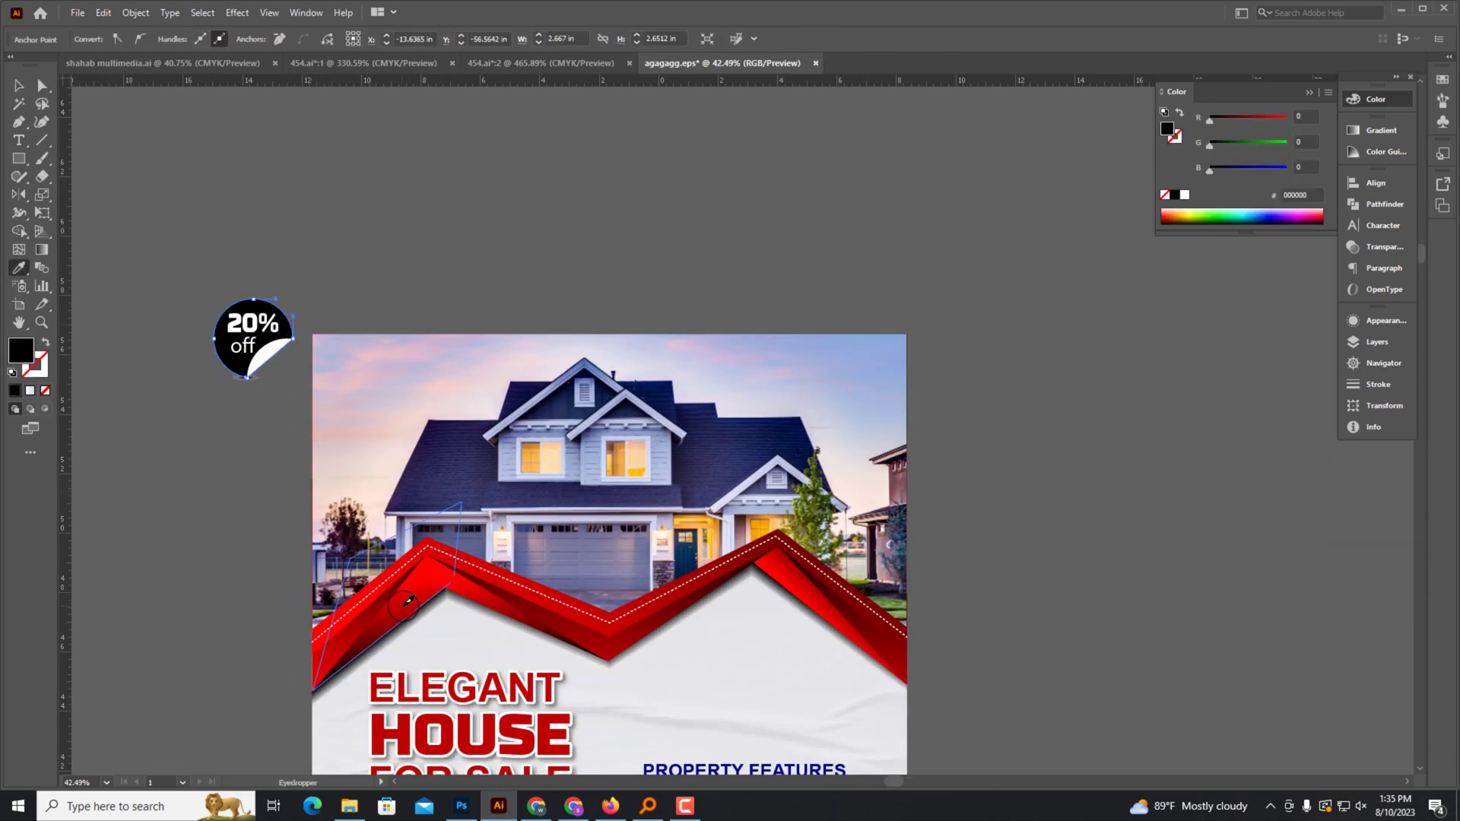
click(407, 601)
click(32, 99)
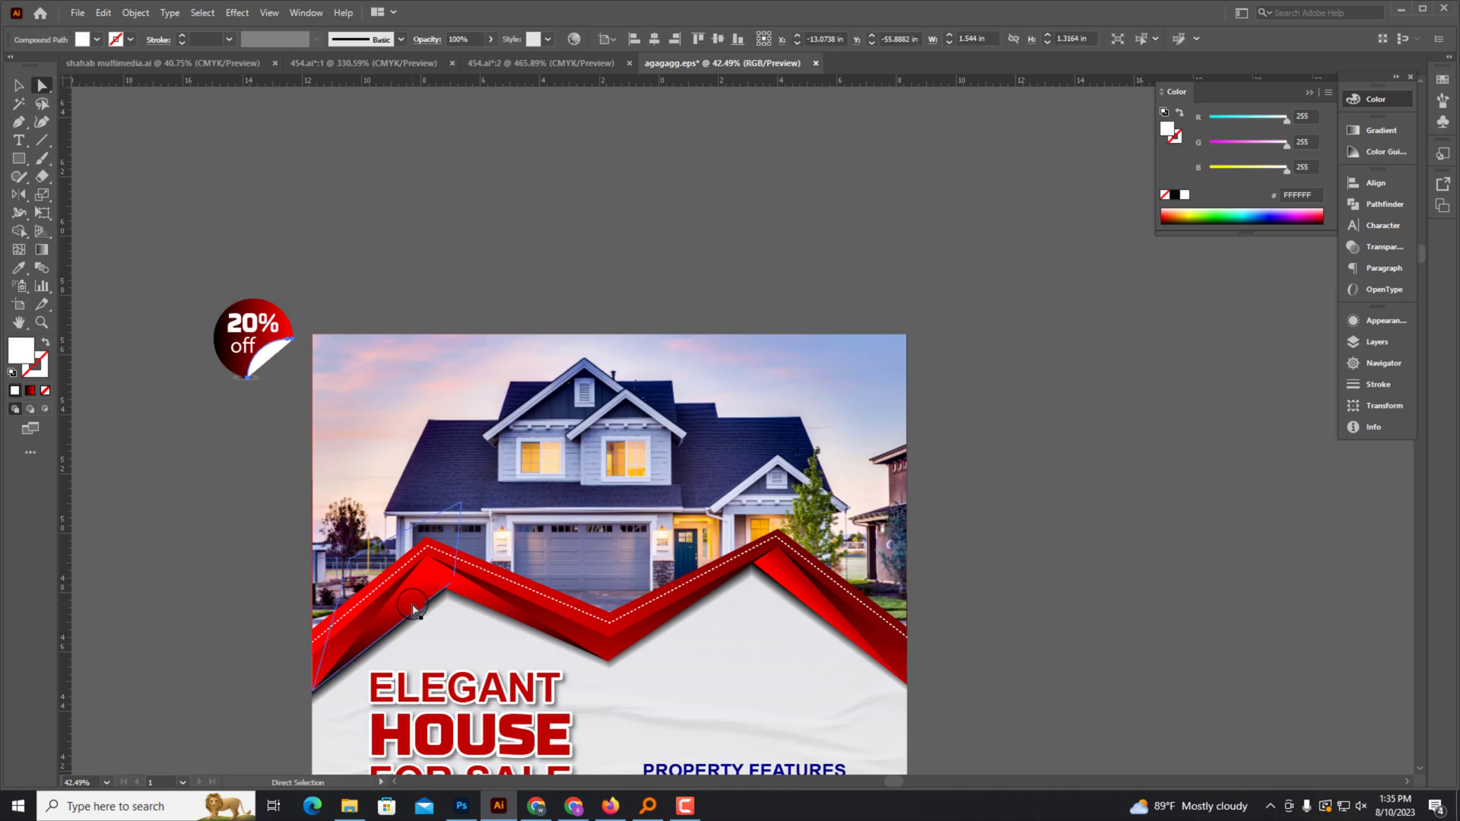
scroll(425, 397, up, 5)
key(ctrl+minus)
key(ctrl+minus)
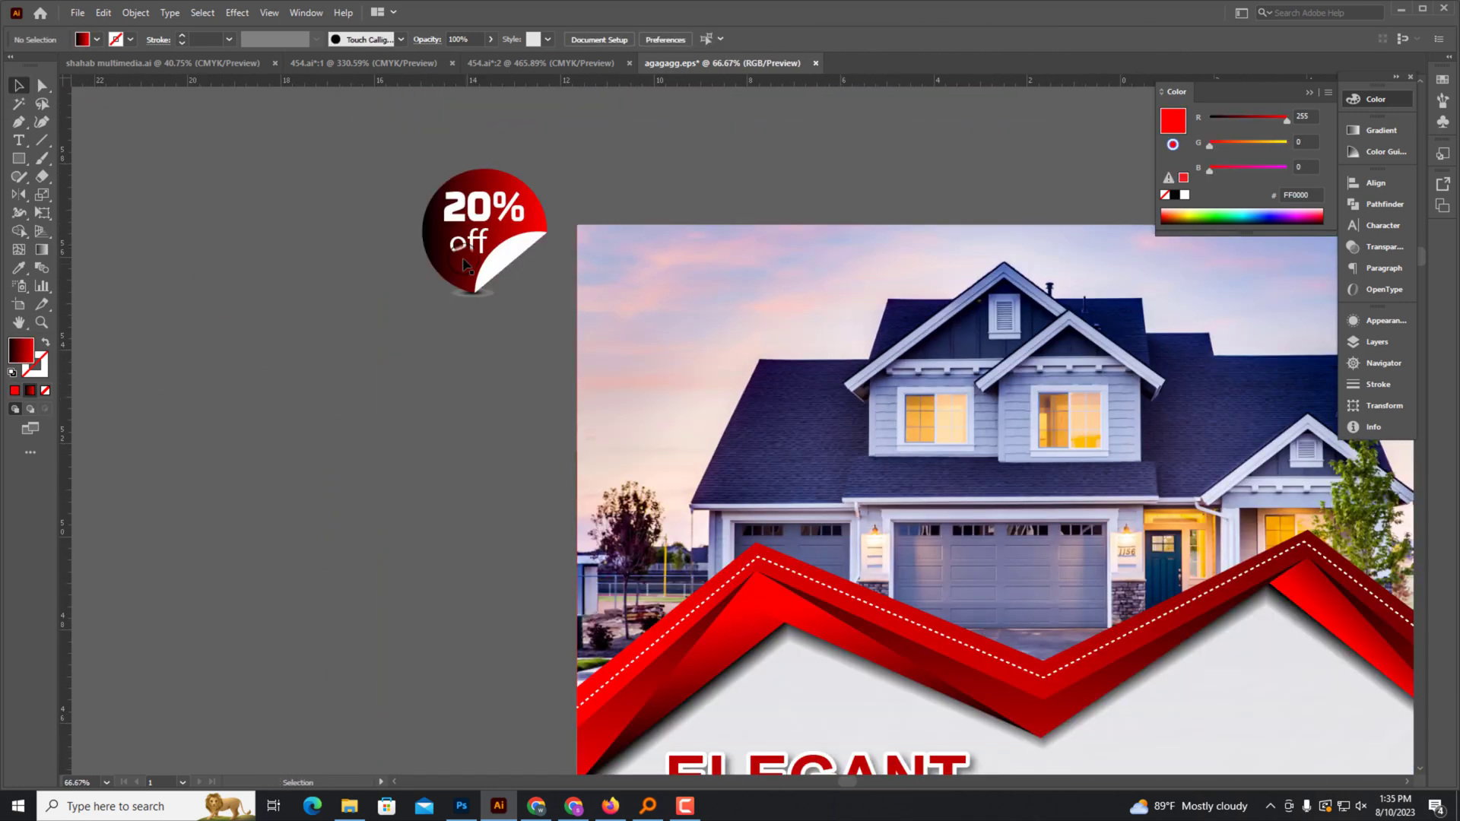
Apply the red gradient to the badge's white peel and set its gradient direction.
click(532, 231)
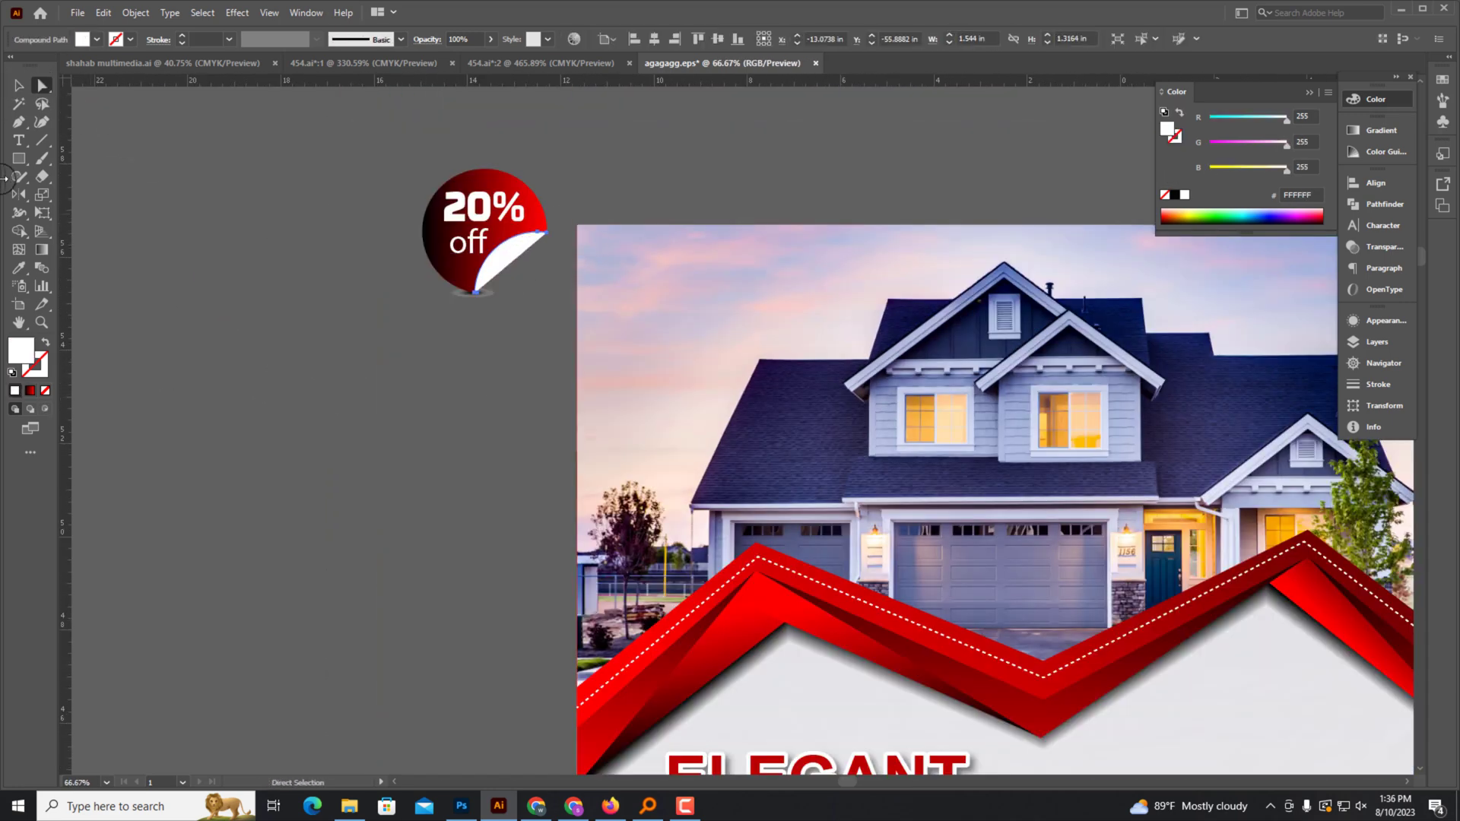
click(437, 236)
key(v)
click(300, 281)
scroll(563, 303, up, 5)
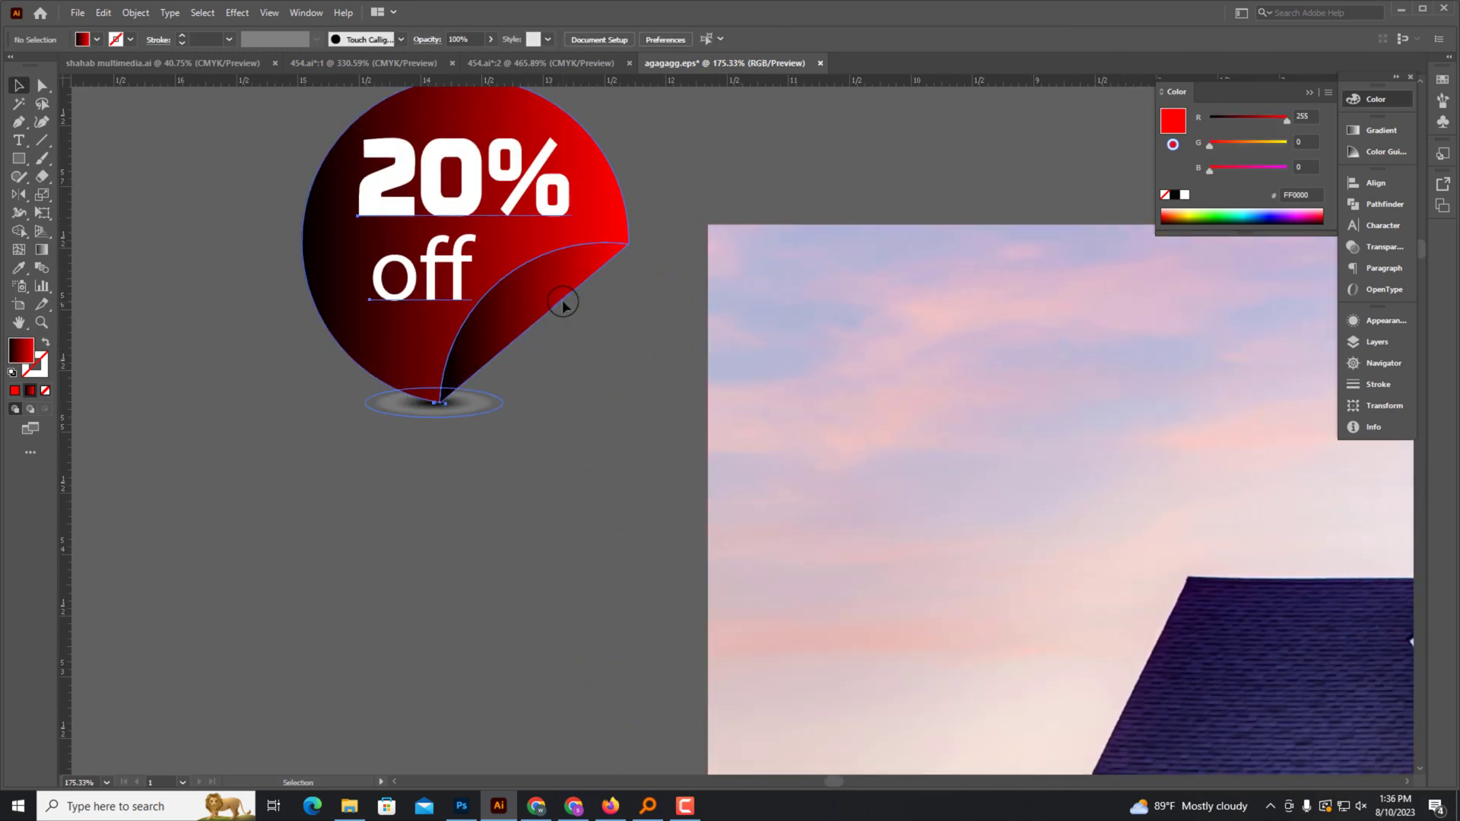
click(41, 249)
click(627, 250)
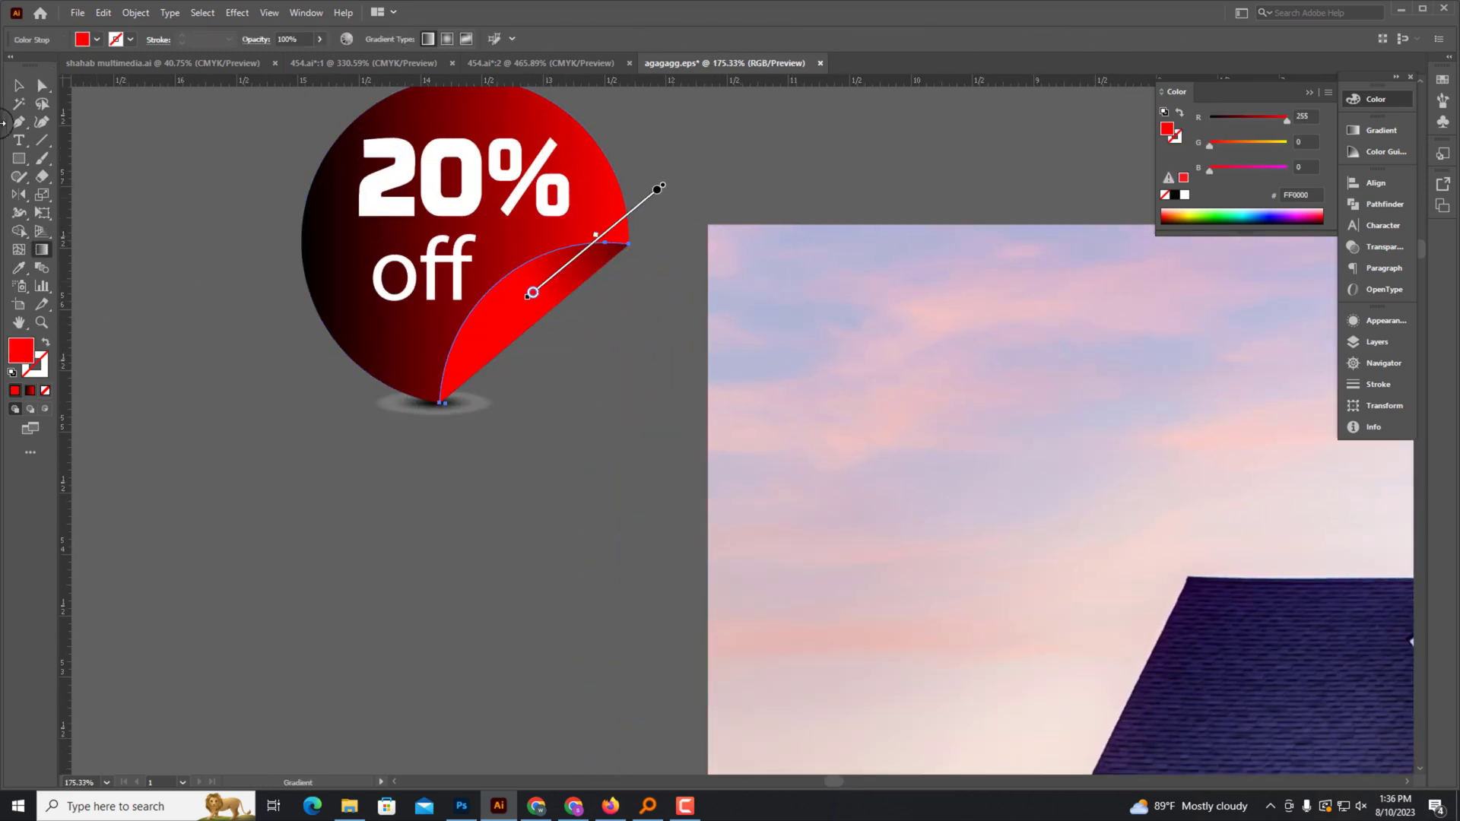
Colour the 20% text yellow and ungroup the badge parts.
key(y)
click(1212, 167)
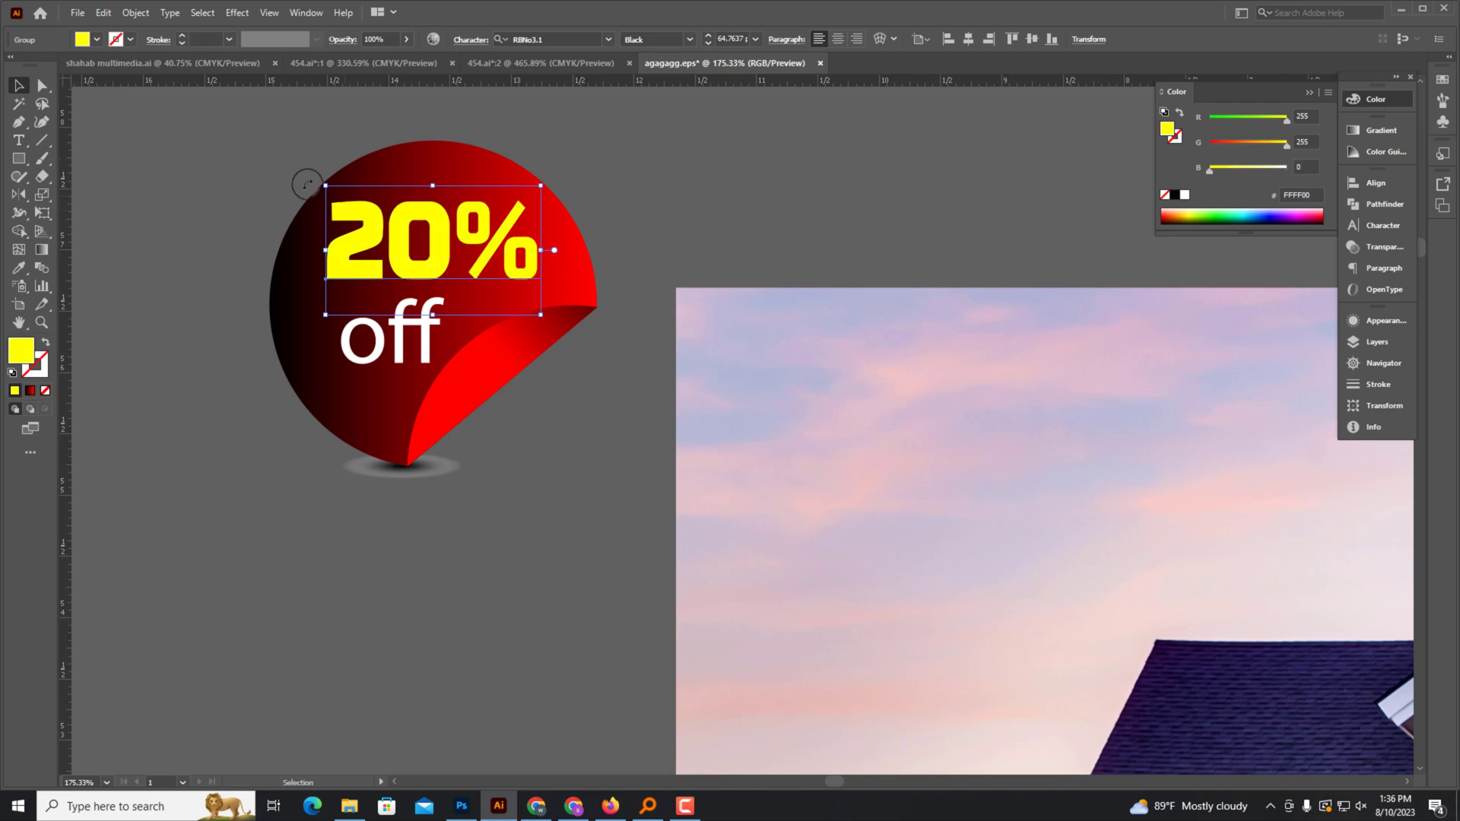
click(587, 515)
right_click(434, 288)
click(483, 415)
Move the badge pieces onto the flyer's sky, group them, and position the badge.
mouse_move(547, 377)
mouse_down()
mouse_move(975, 525)
mouse_move(951, 520)
mouse_up()
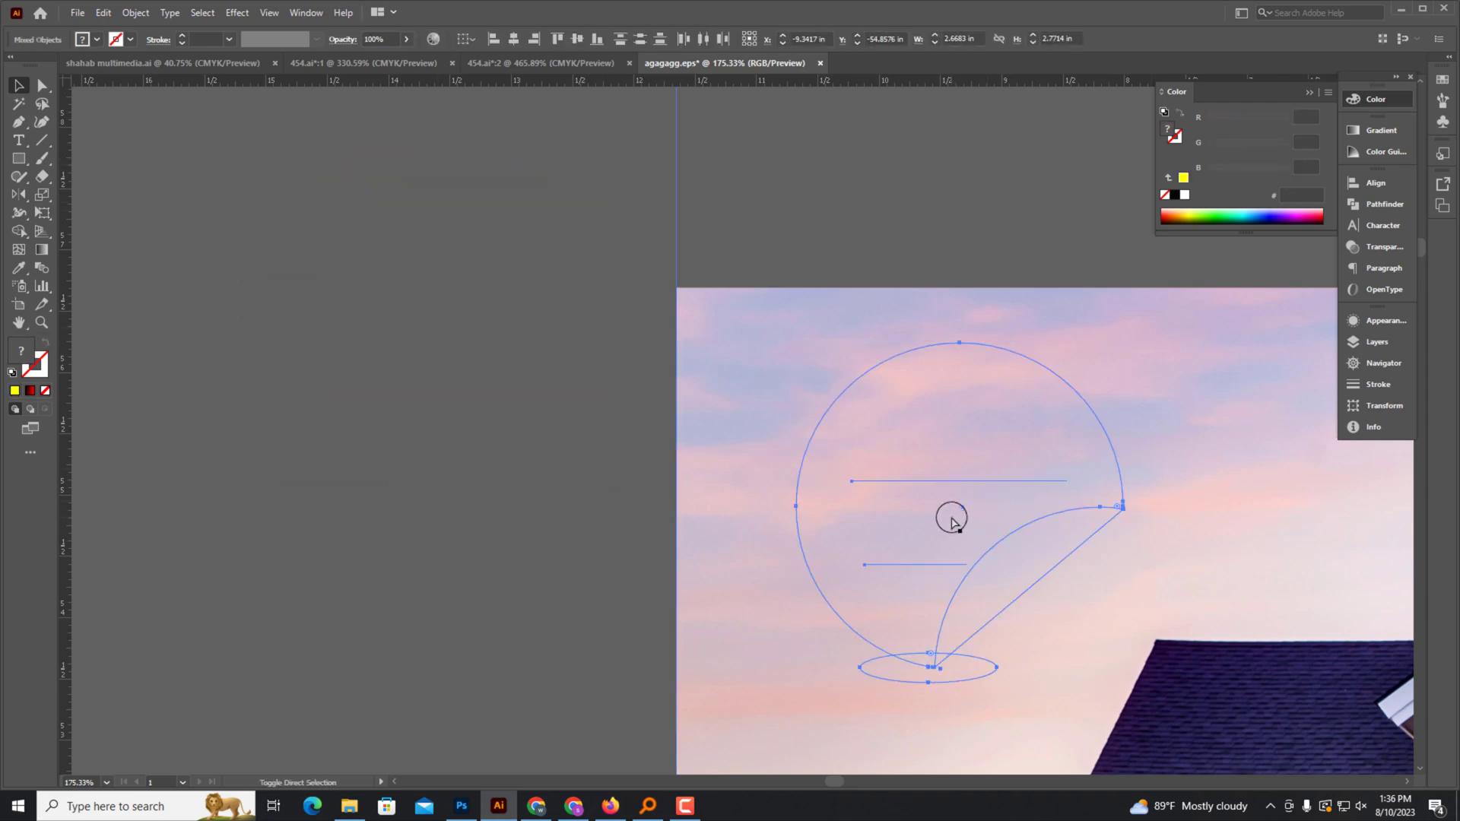
key(ctrl+y)
click(511, 442)
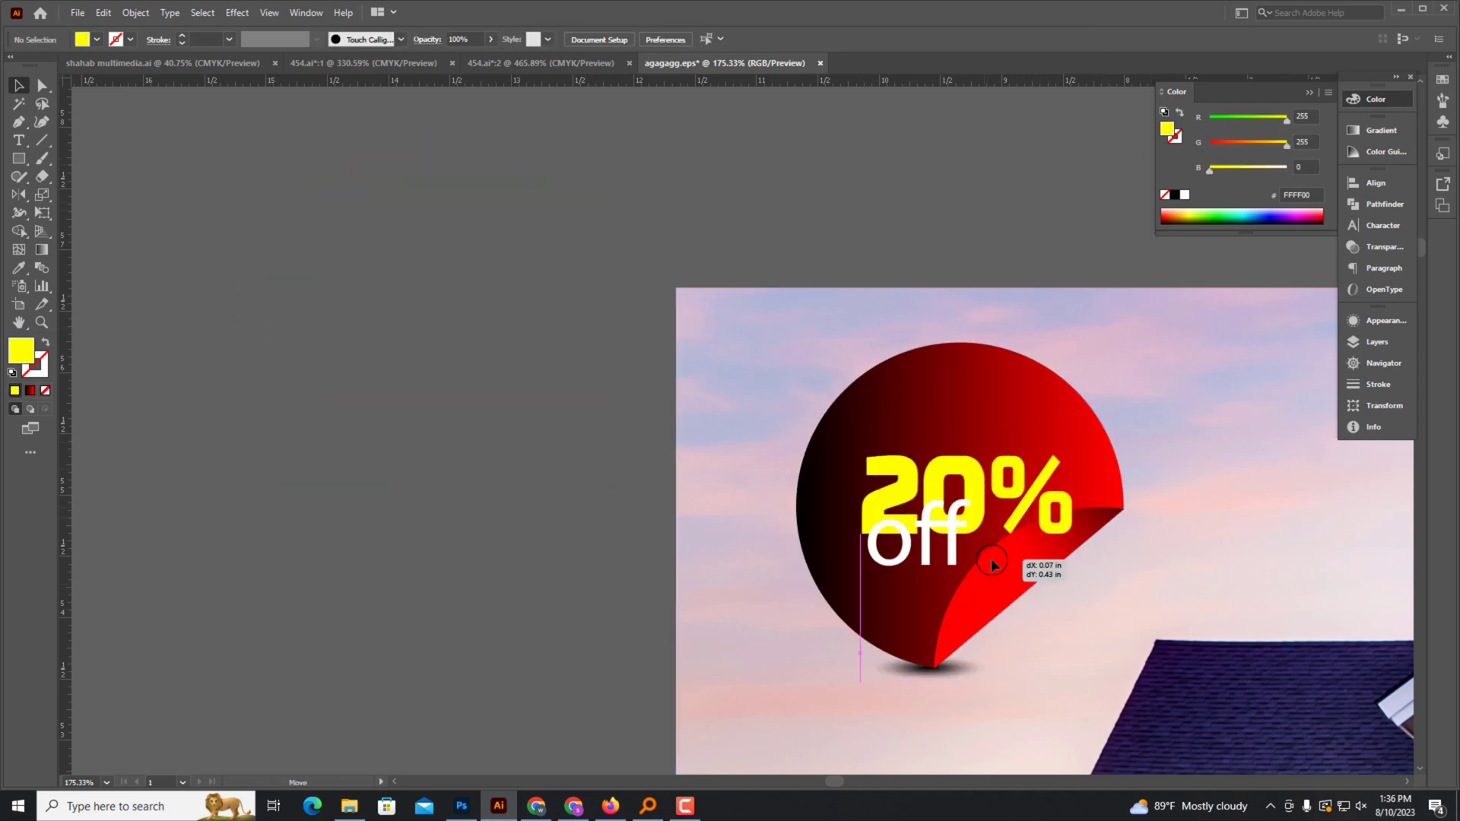
scroll(511, 464, down, 1)
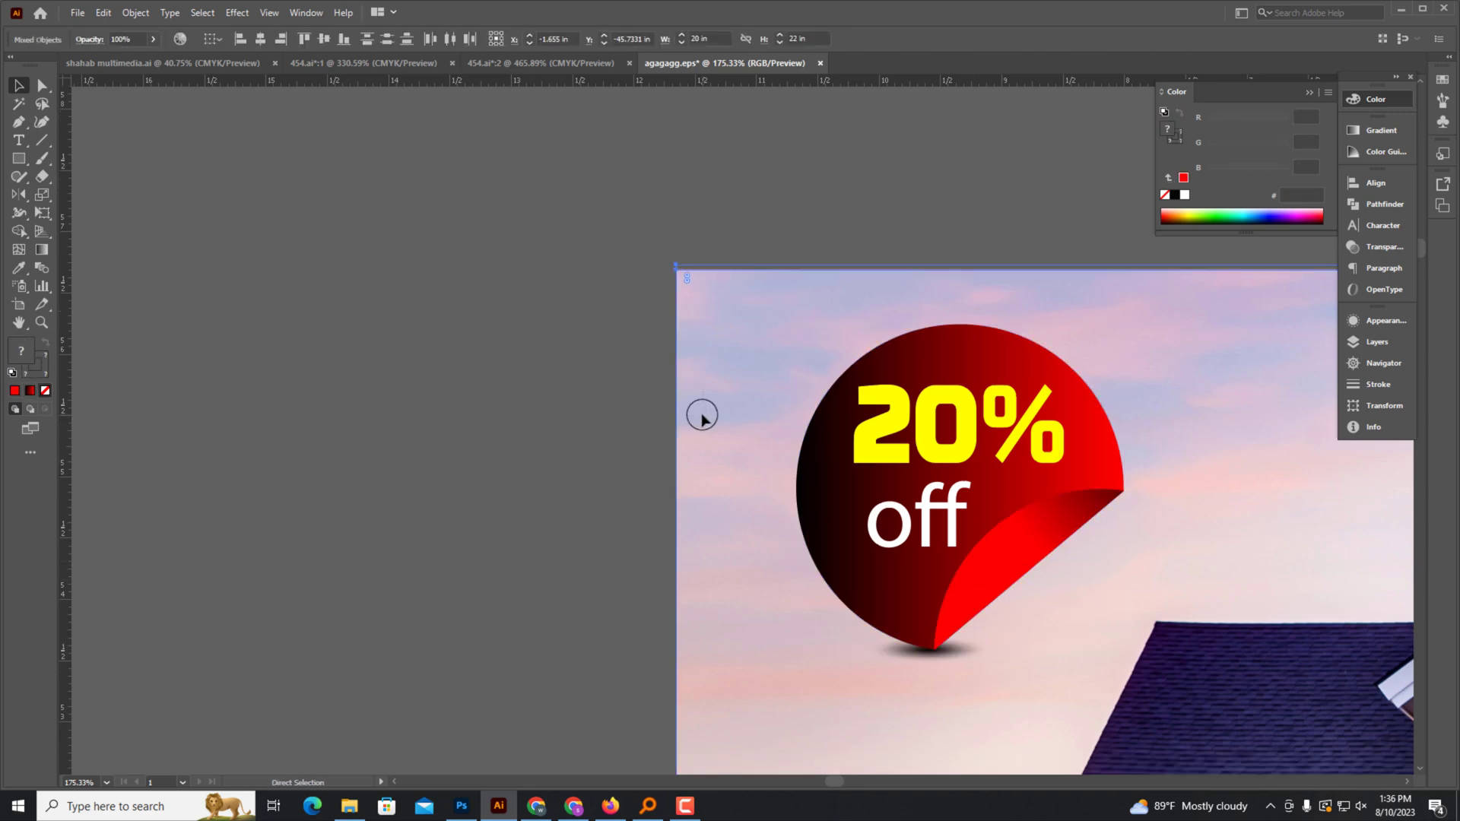
drag(698, 370, 1072, 707)
right_click(978, 424)
click(1011, 537)
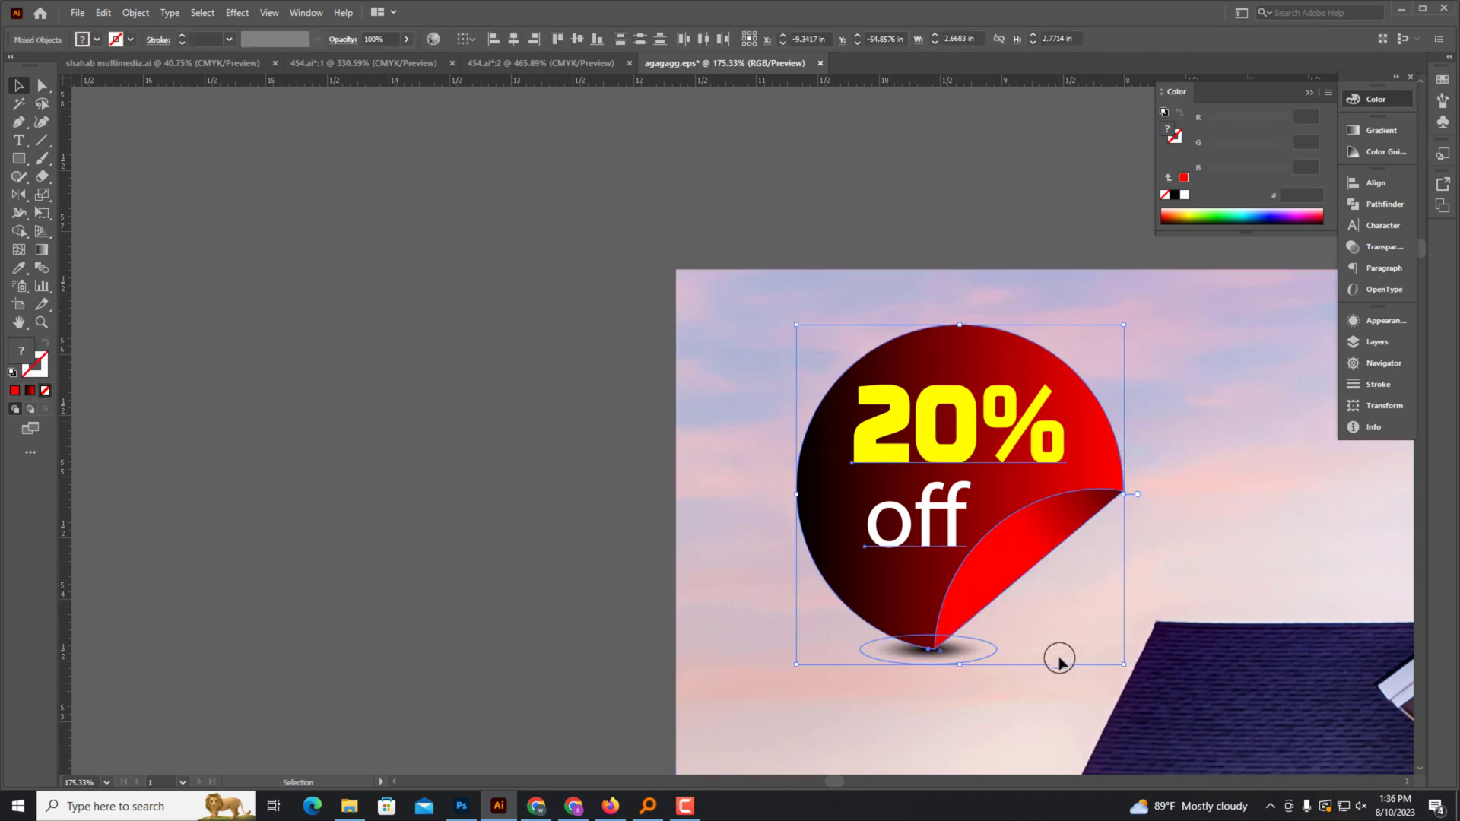
drag(961, 542, 964, 566)
key(ctrl+minus)
key(ctrl+minus)
key(ctrl+minus)
key(ctrl+minus)
key(ctrl+minus)
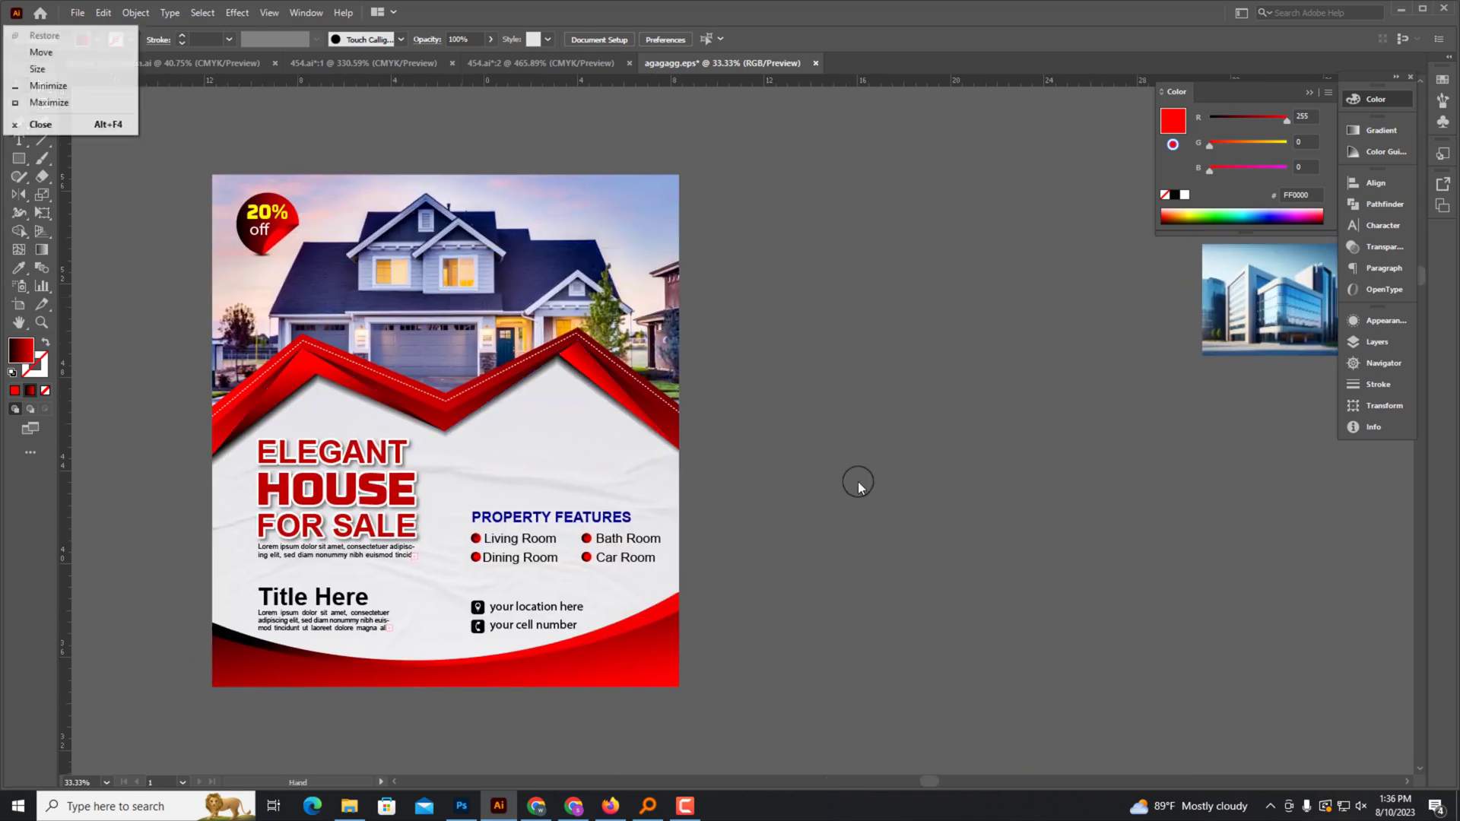
Stretch the red flyer's image taller at the bottom.
click(814, 505)
scroll(814, 505, up, 3)
scroll(560, 433, down, 4)
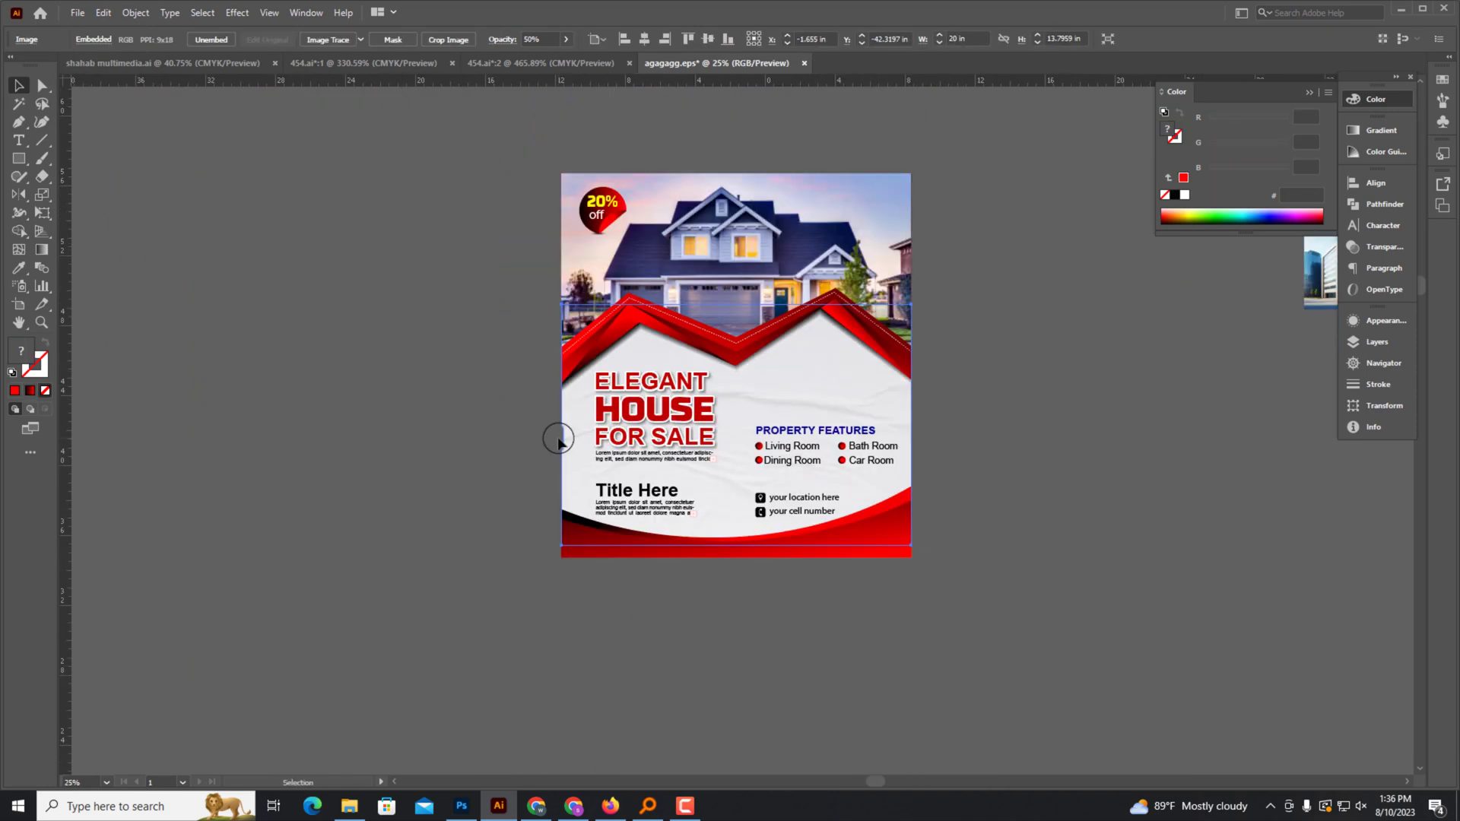
scroll(560, 433, up, 2)
drag(850, 438, 813, 439)
drag(647, 640, 647, 660)
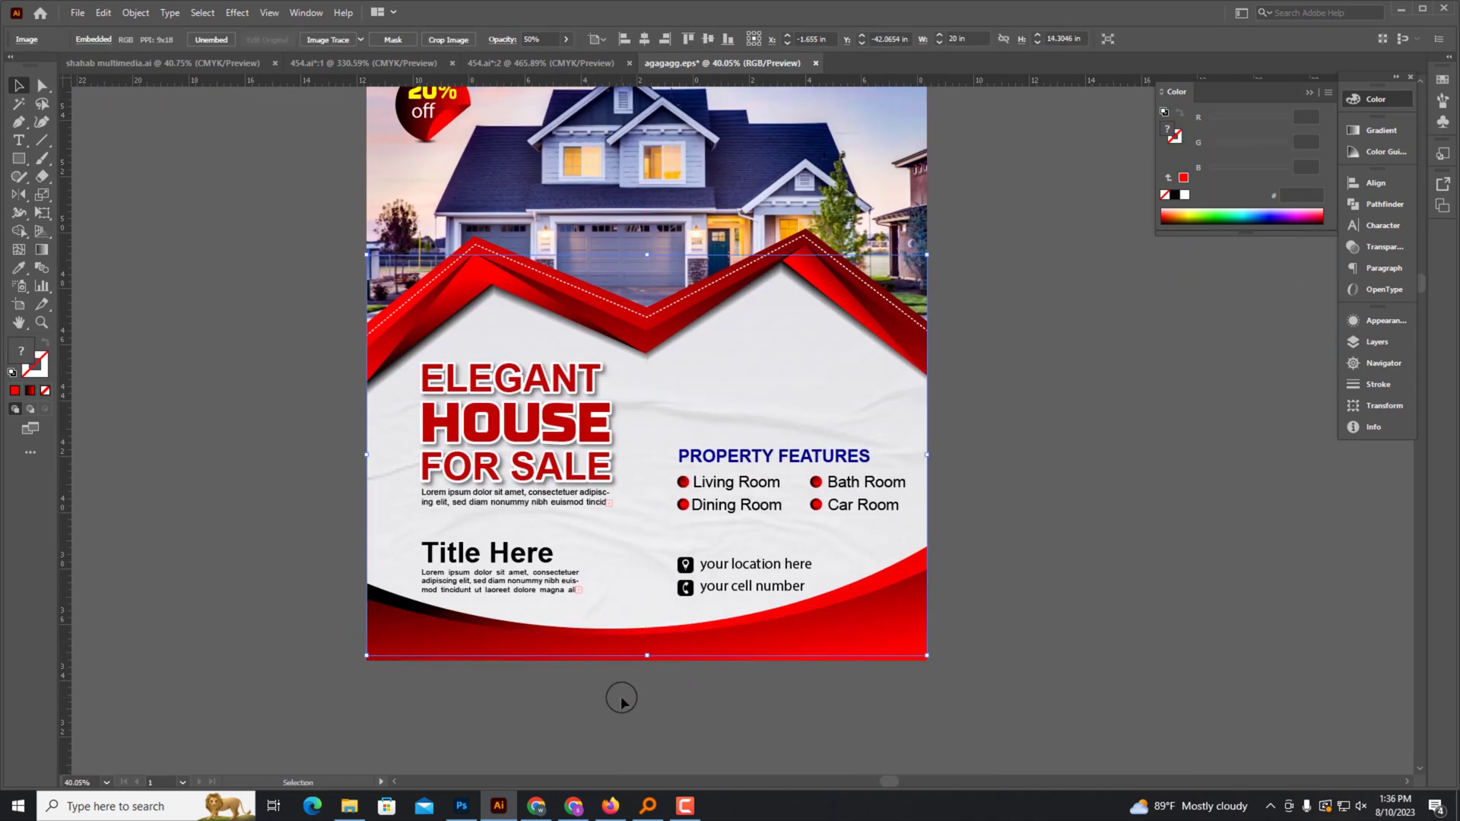
scroll(621, 699, down, 2)
scroll(805, 613, up, 1)
scroll(750, 596, down, 2)
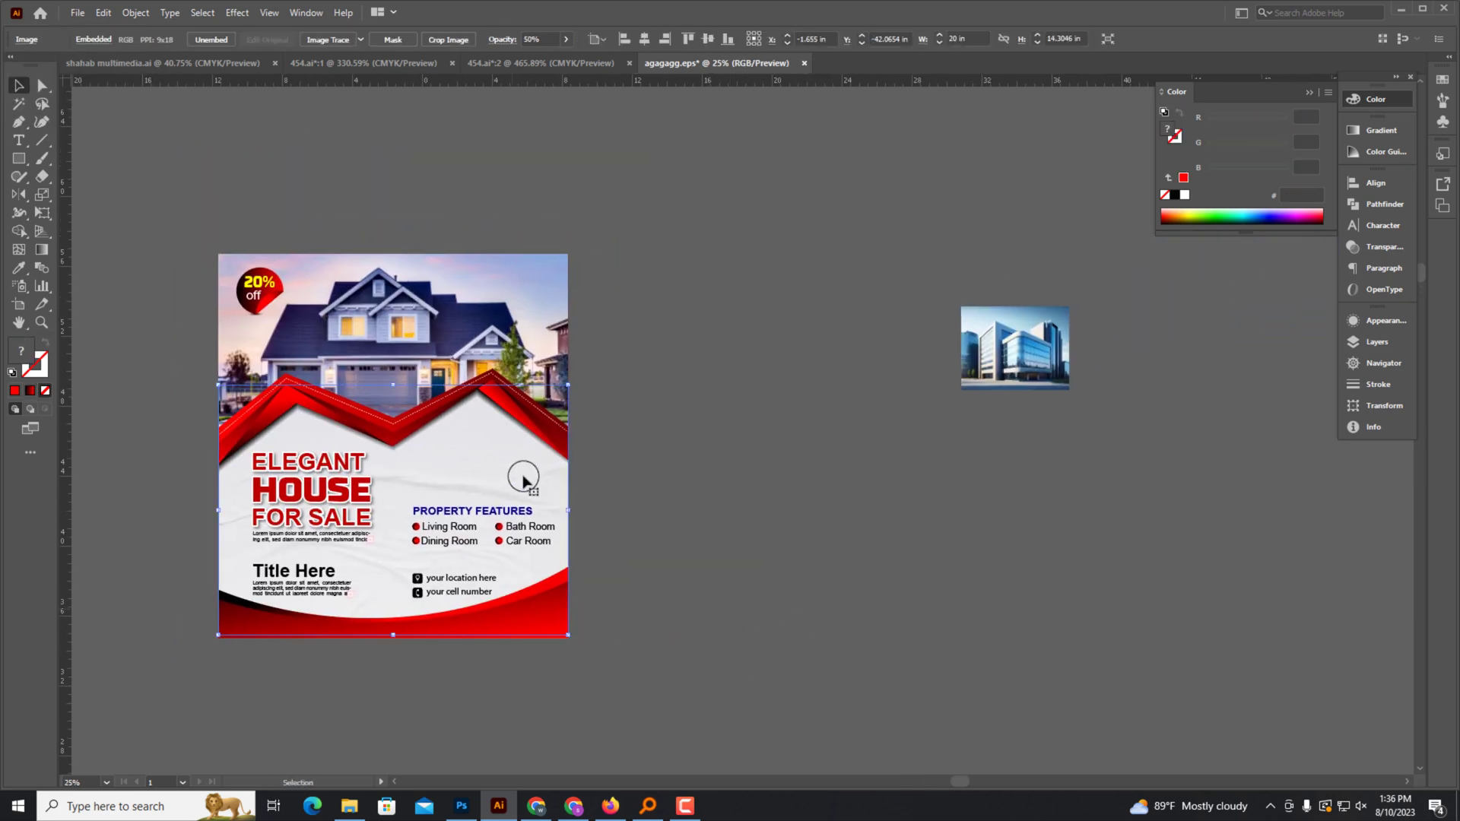
click(167, 239)
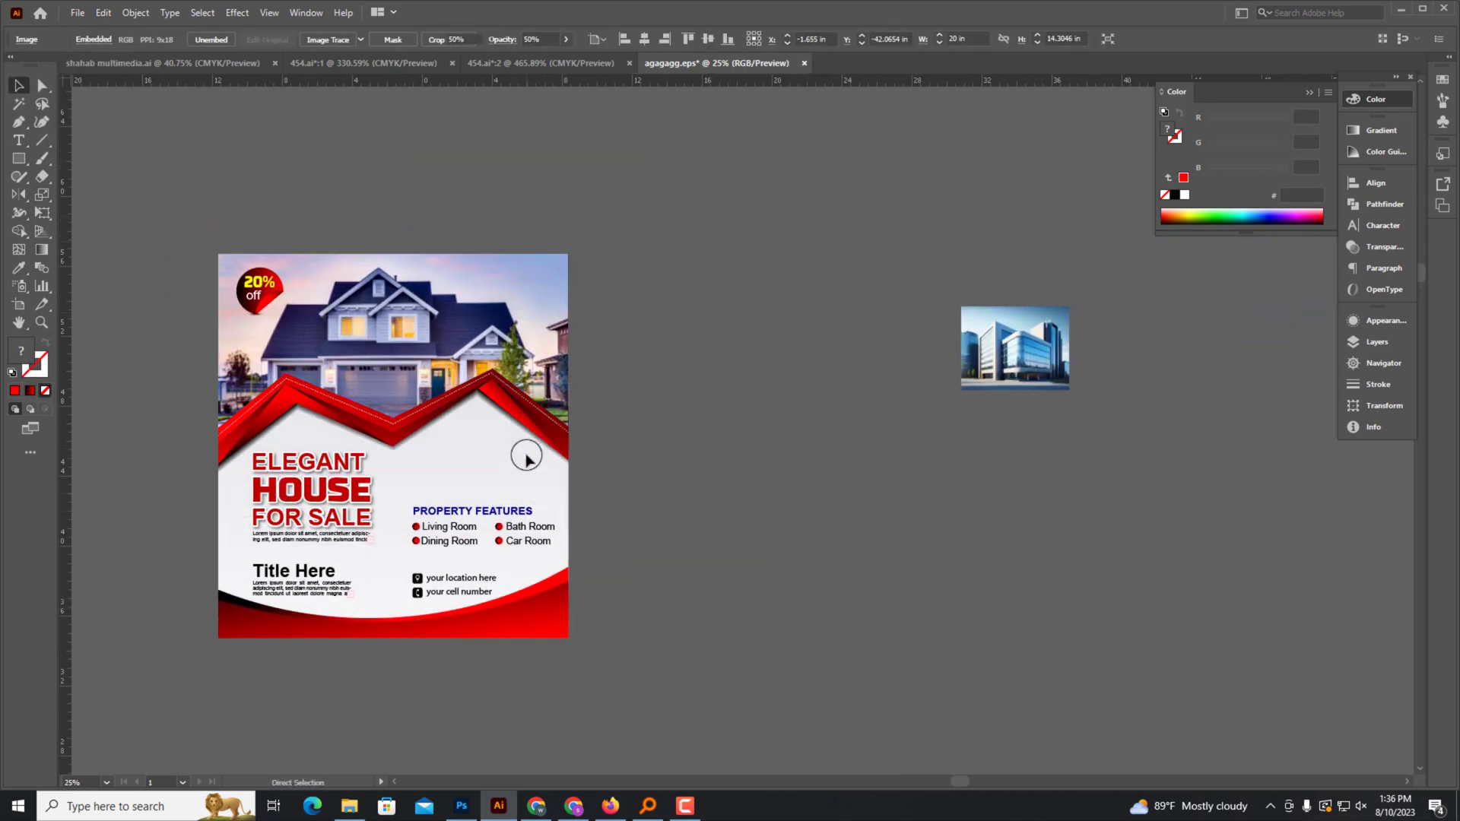
Place a white-filled copy of the background beside the flyer, with the building photo above.
drag(507, 466, 949, 466)
click(472, 456)
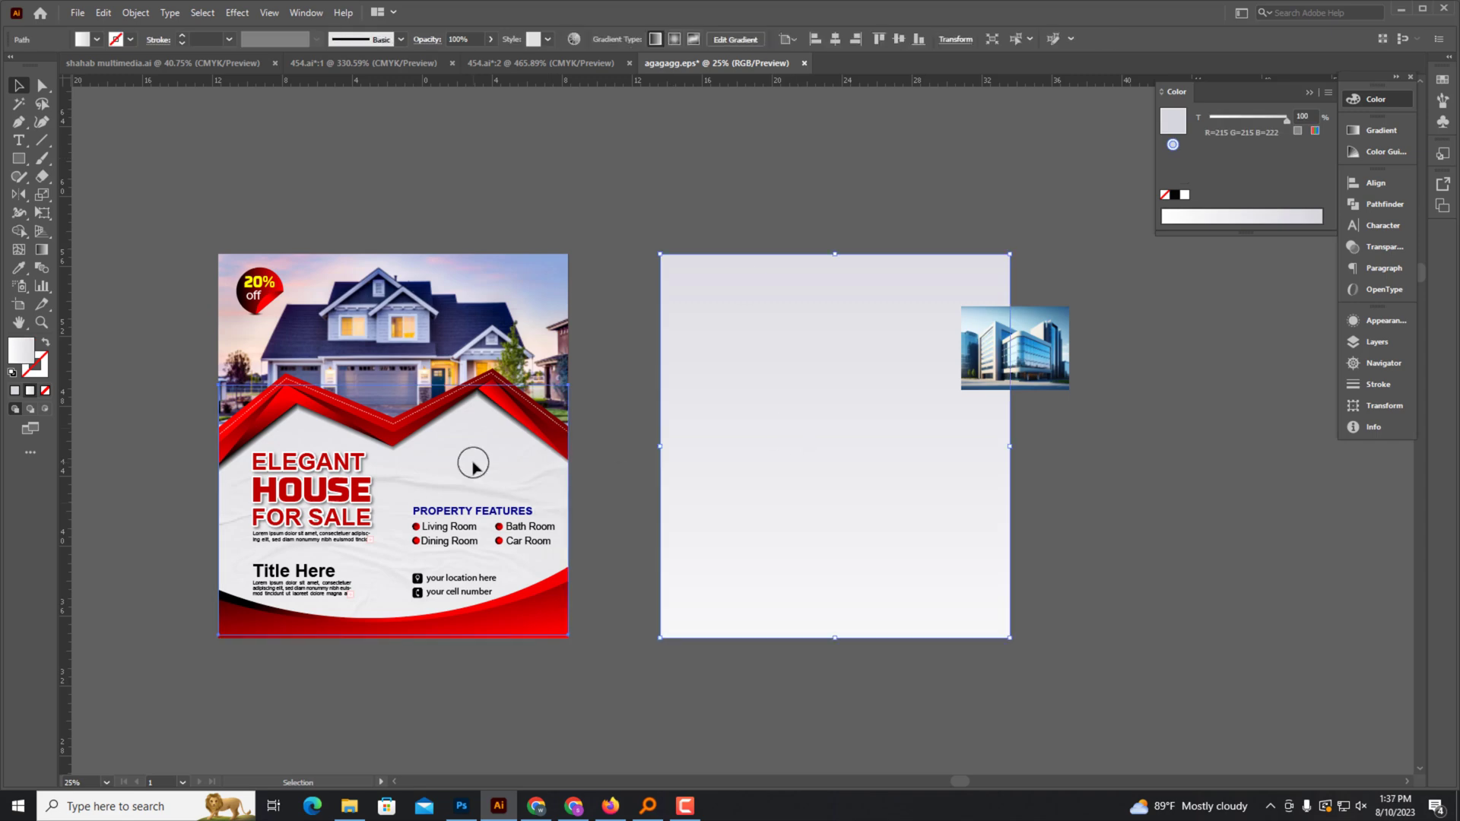
click(1184, 194)
click(906, 179)
scroll(512, 482, up, 1)
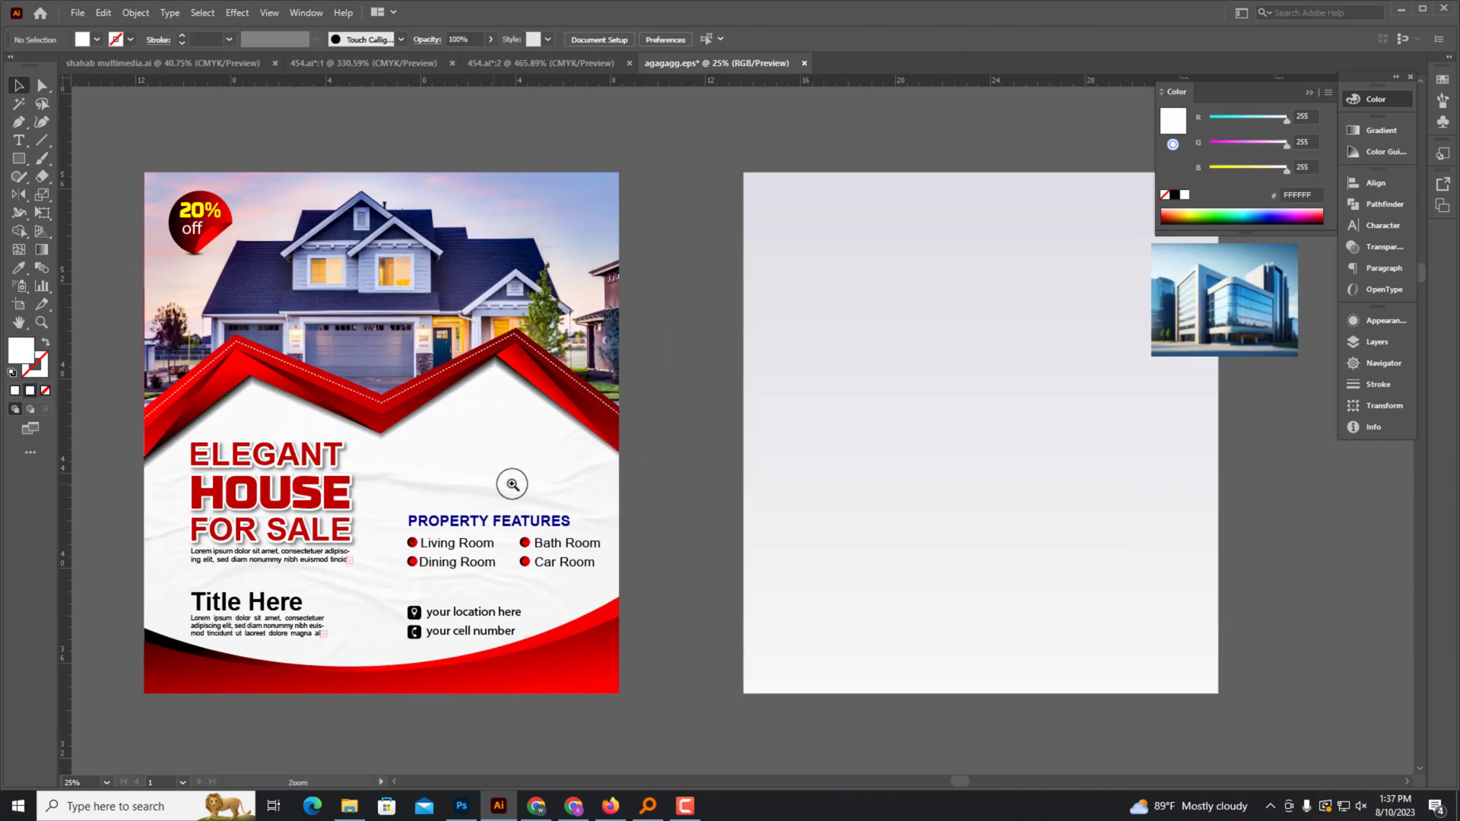
scroll(896, 521, down, 1)
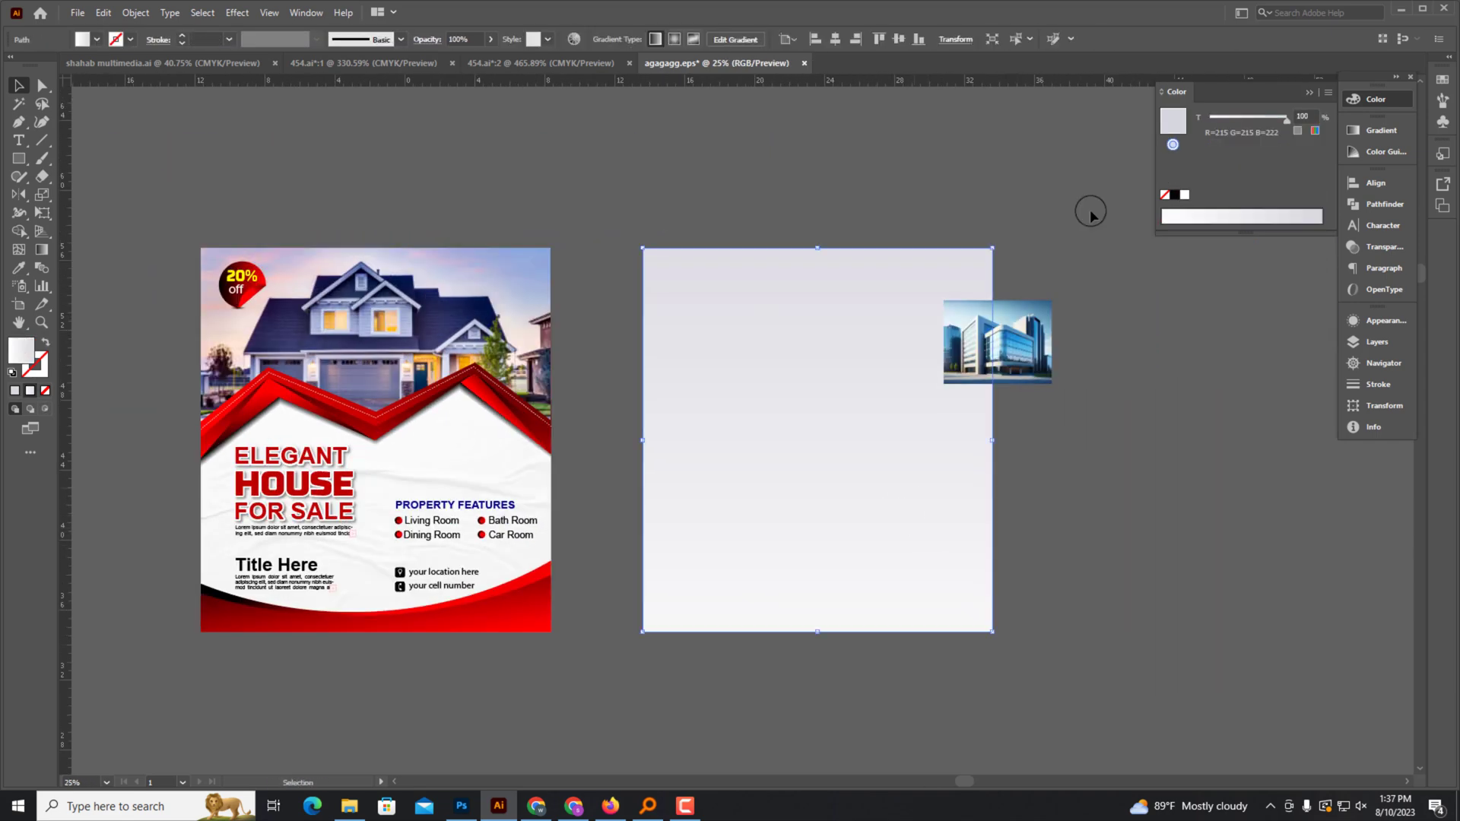
click(940, 365)
key(ctrl+z)
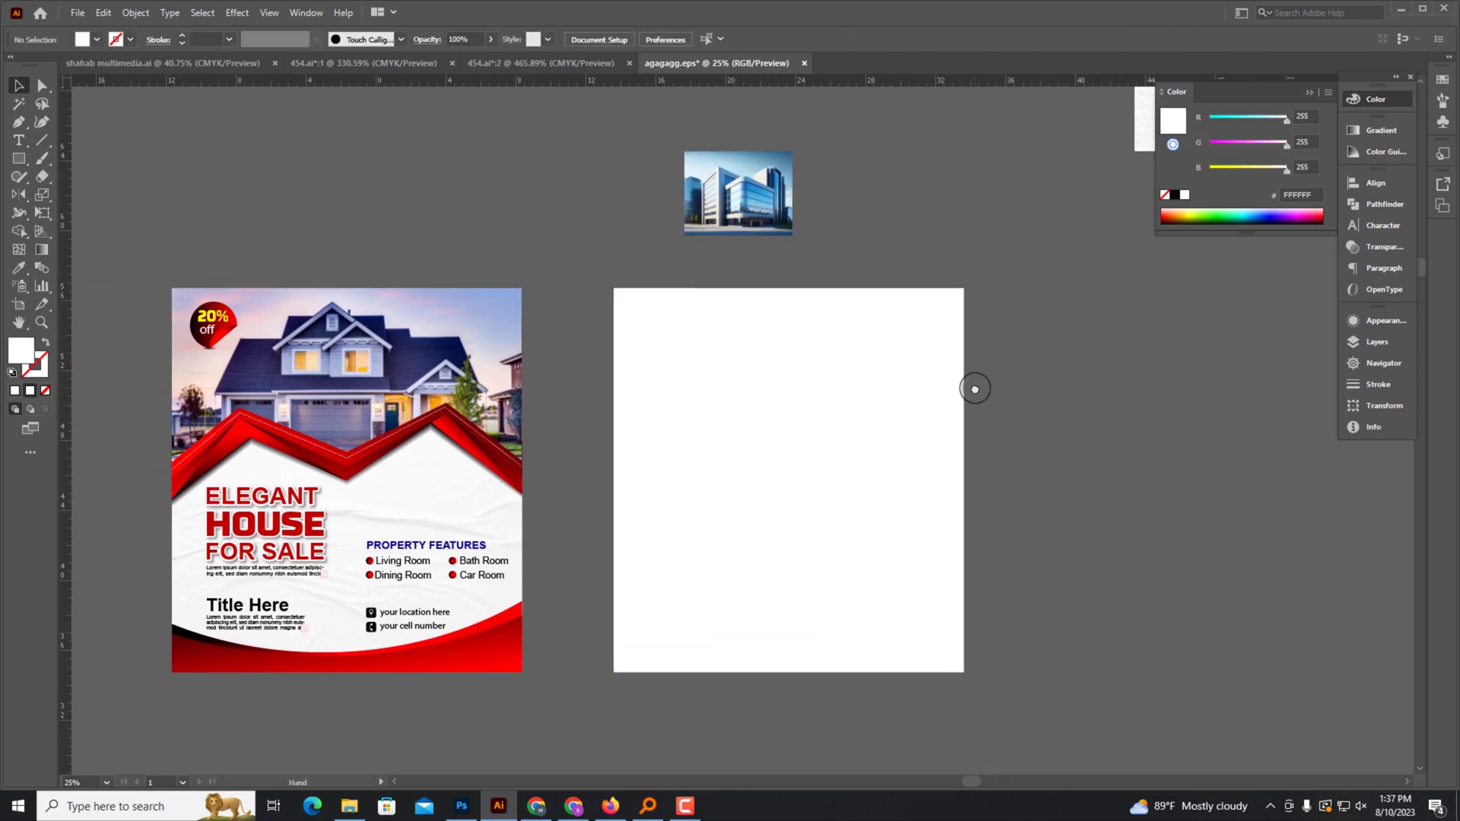
Draw a large black-to-white gradient circle over the white rectangle and enlarge it.
drag(23, 163, 68, 194)
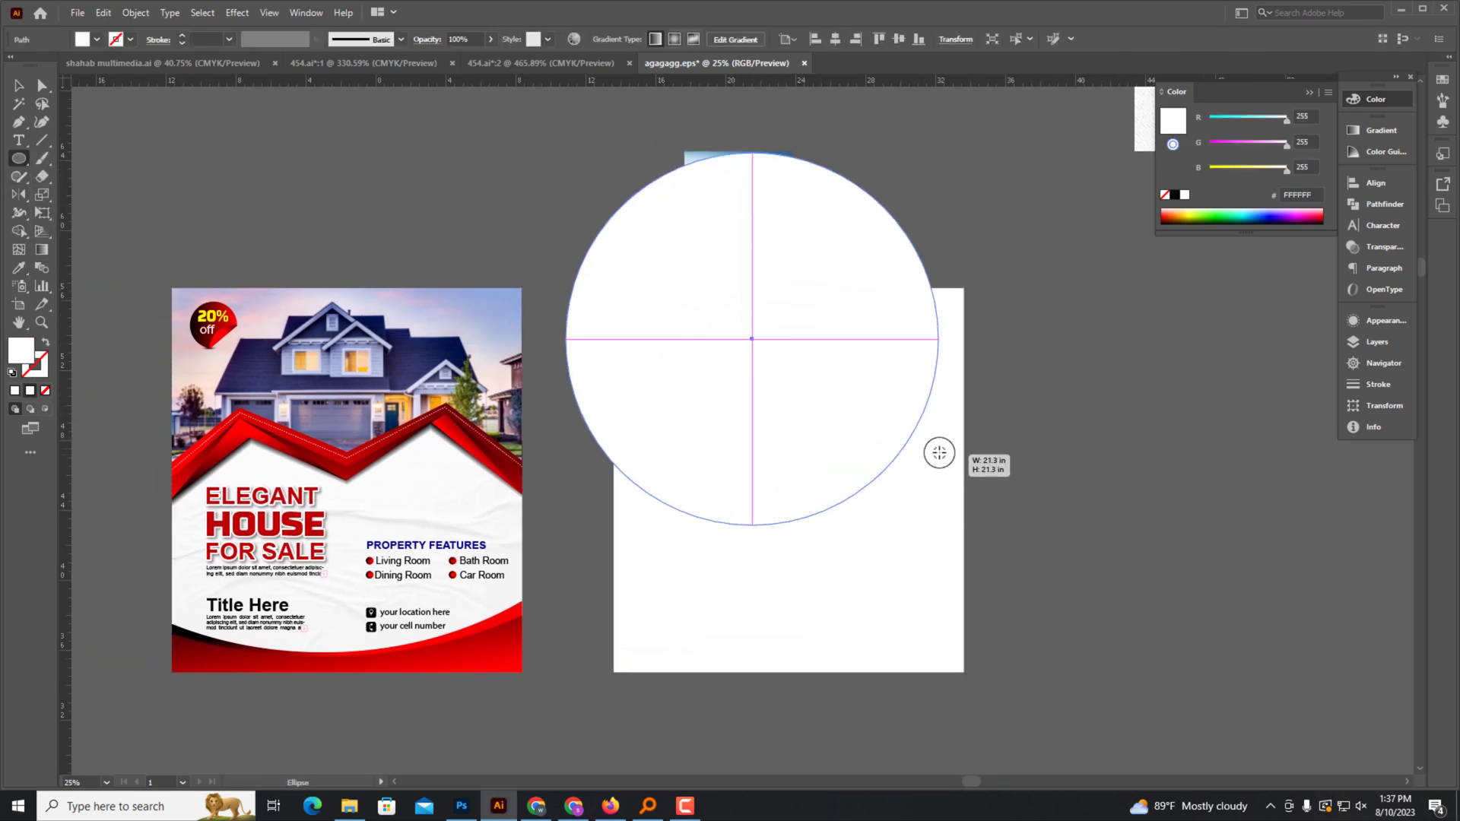
drag(751, 339, 940, 450)
key(period)
drag(886, 292, 928, 277)
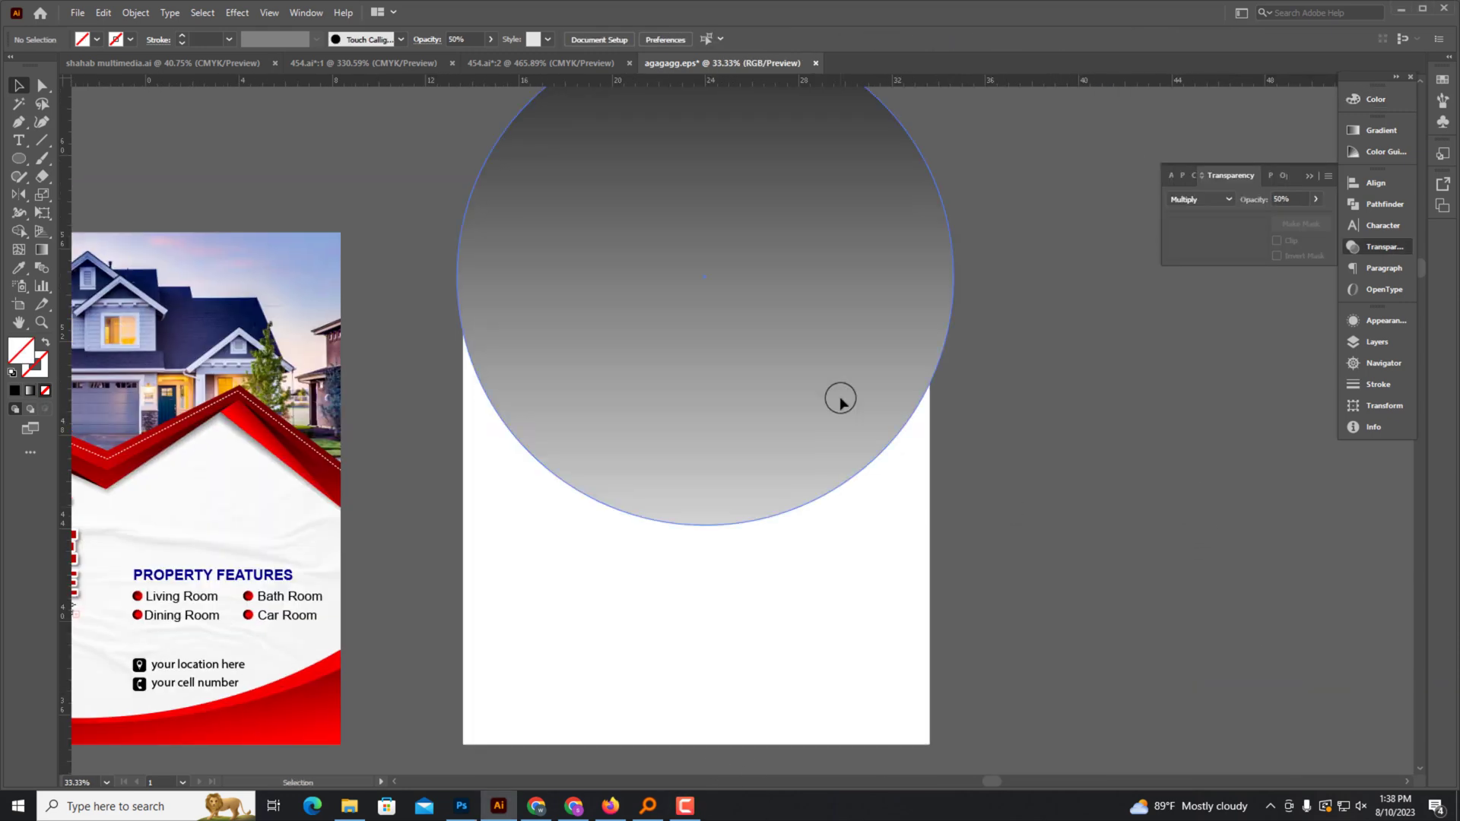
click(837, 397)
click(505, 488)
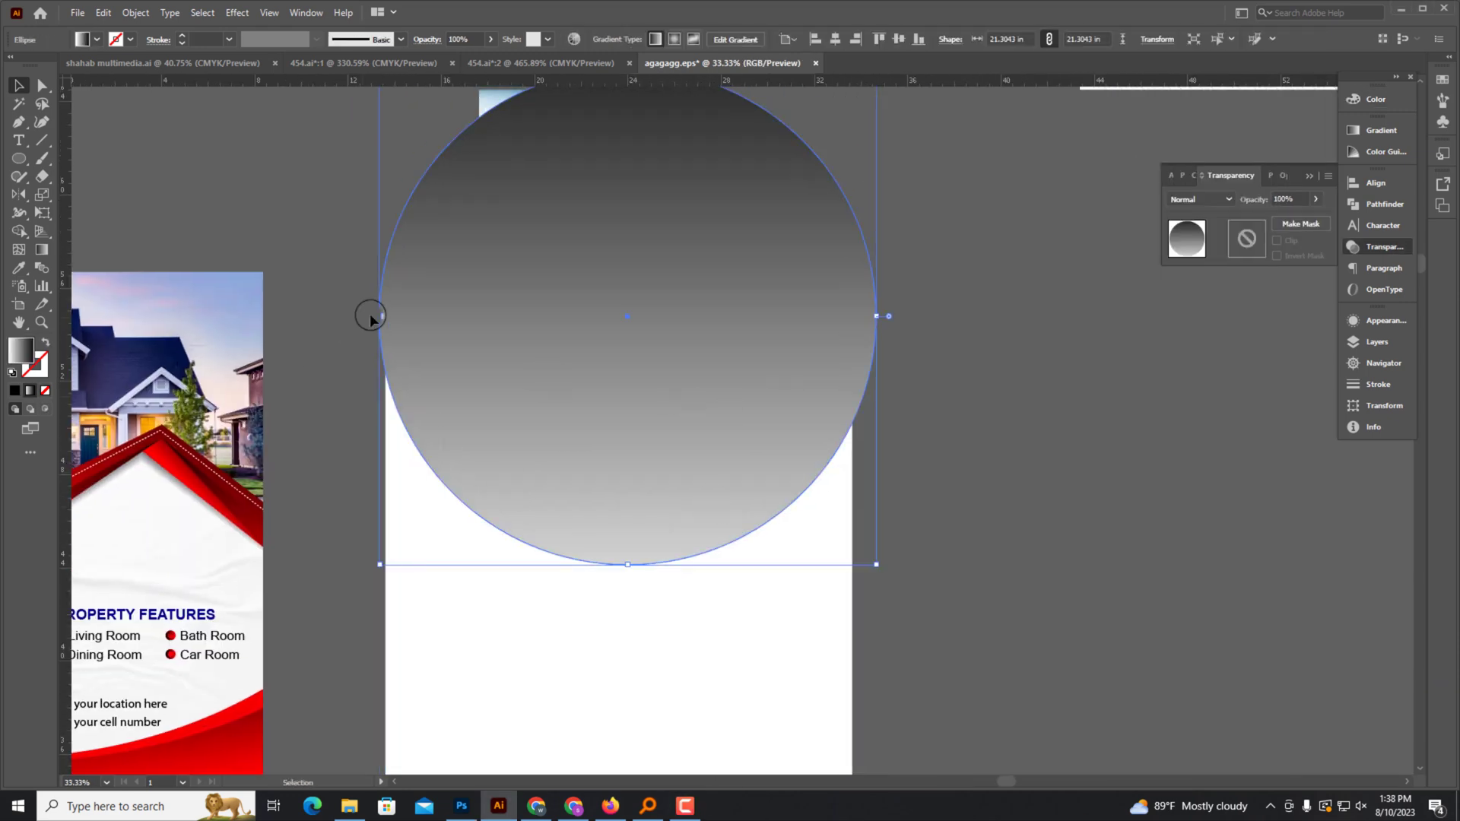
drag(379, 315, 367, 315)
Align and resize the circle, then trim away its part outside the white rectangle.
shift+click(828, 517)
scroll(829, 517, down, 1)
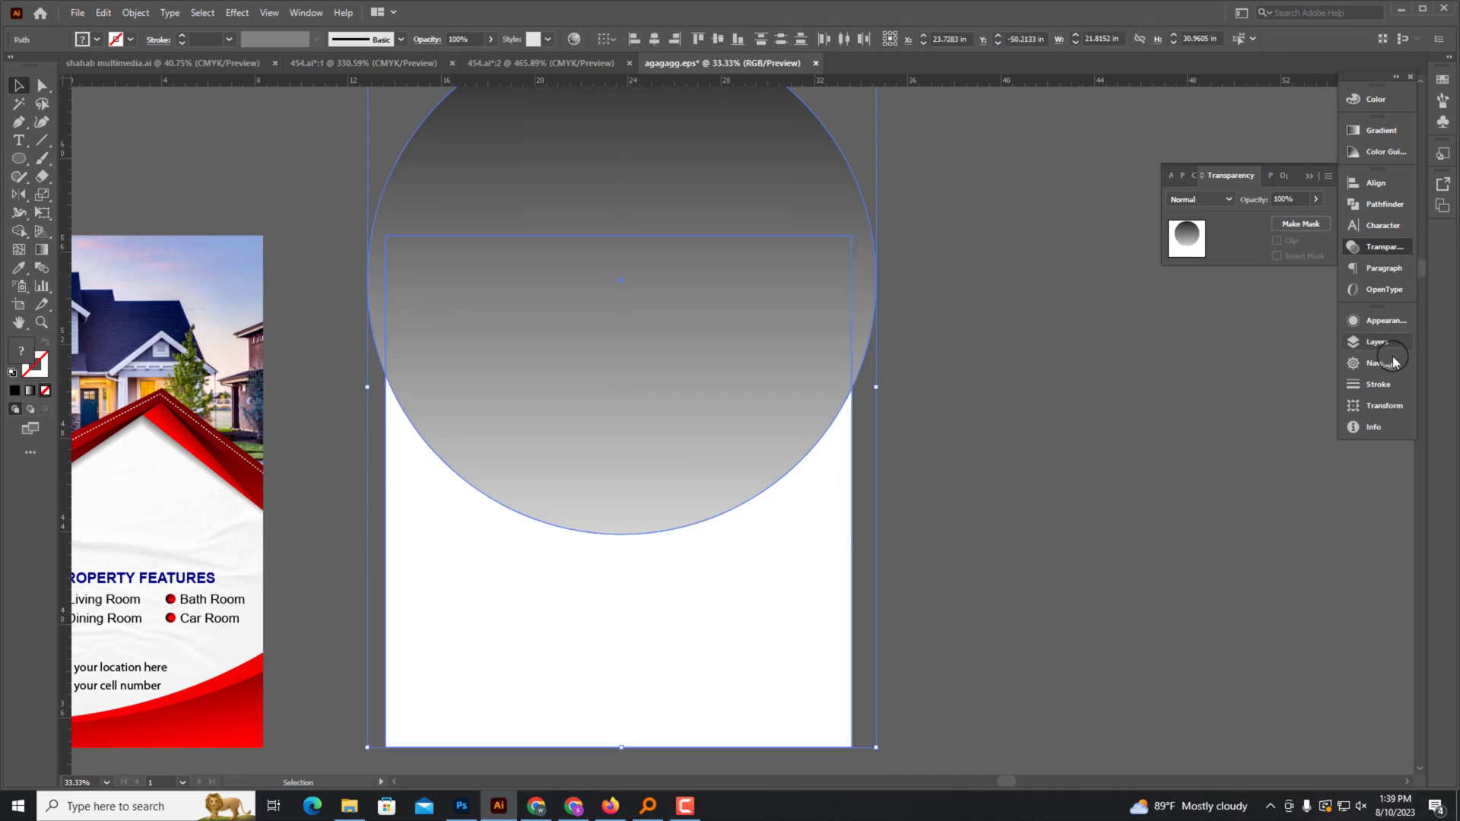
click(1372, 183)
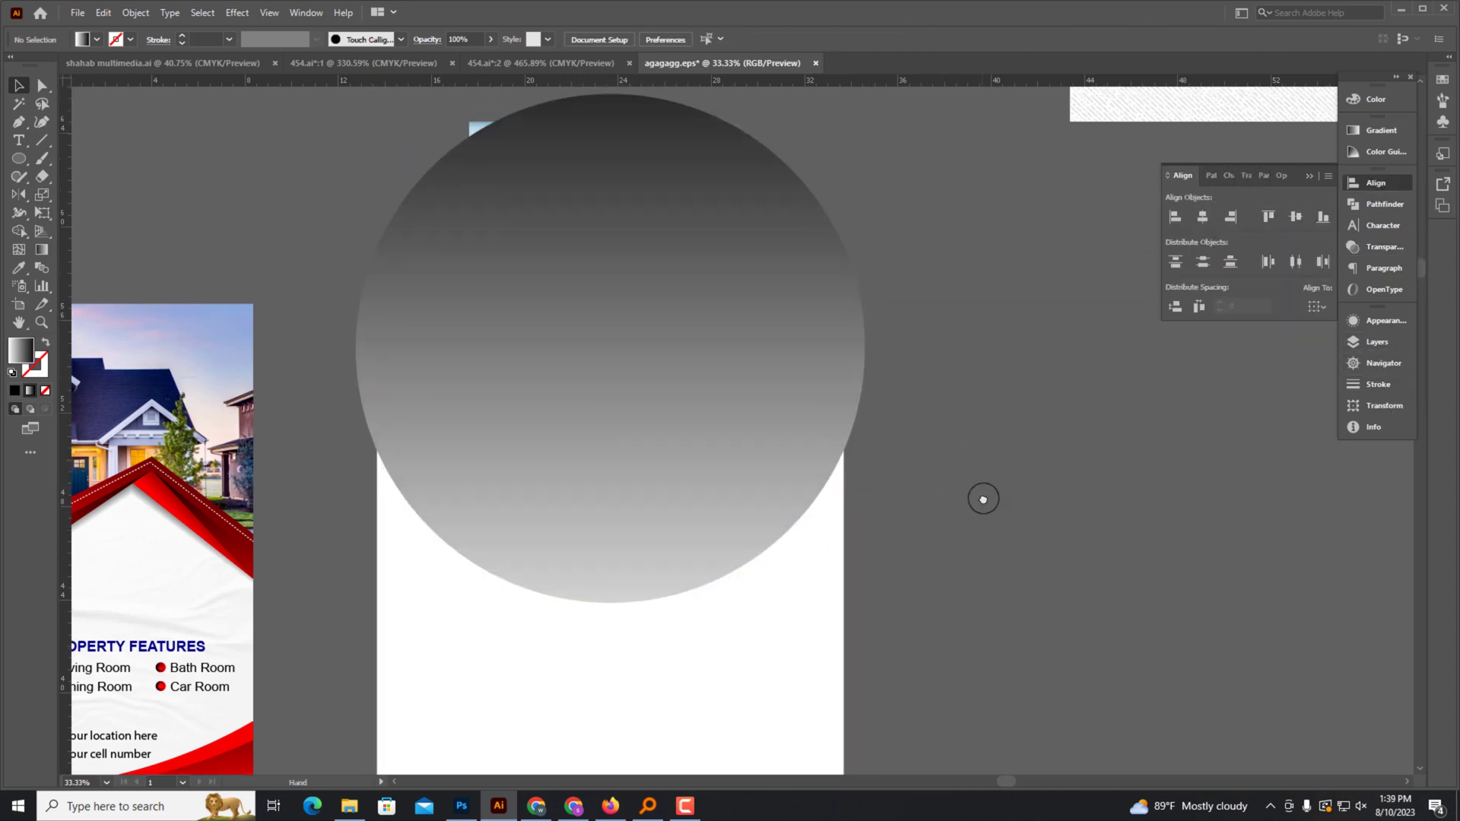
scroll(818, 589, down, 1)
click(650, 523)
drag(650, 523, 619, 528)
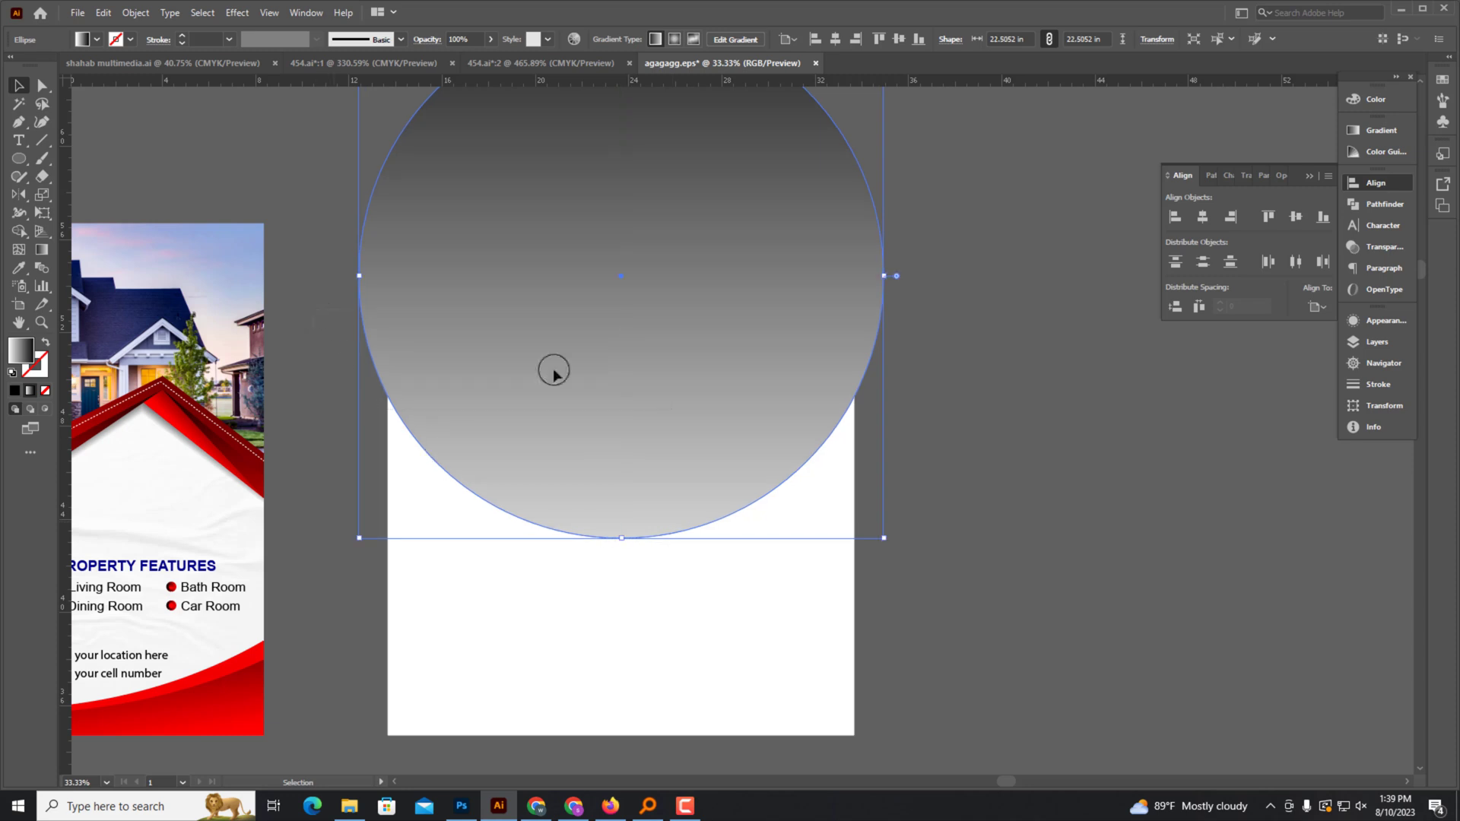
click(913, 525)
key(ctrl+a)
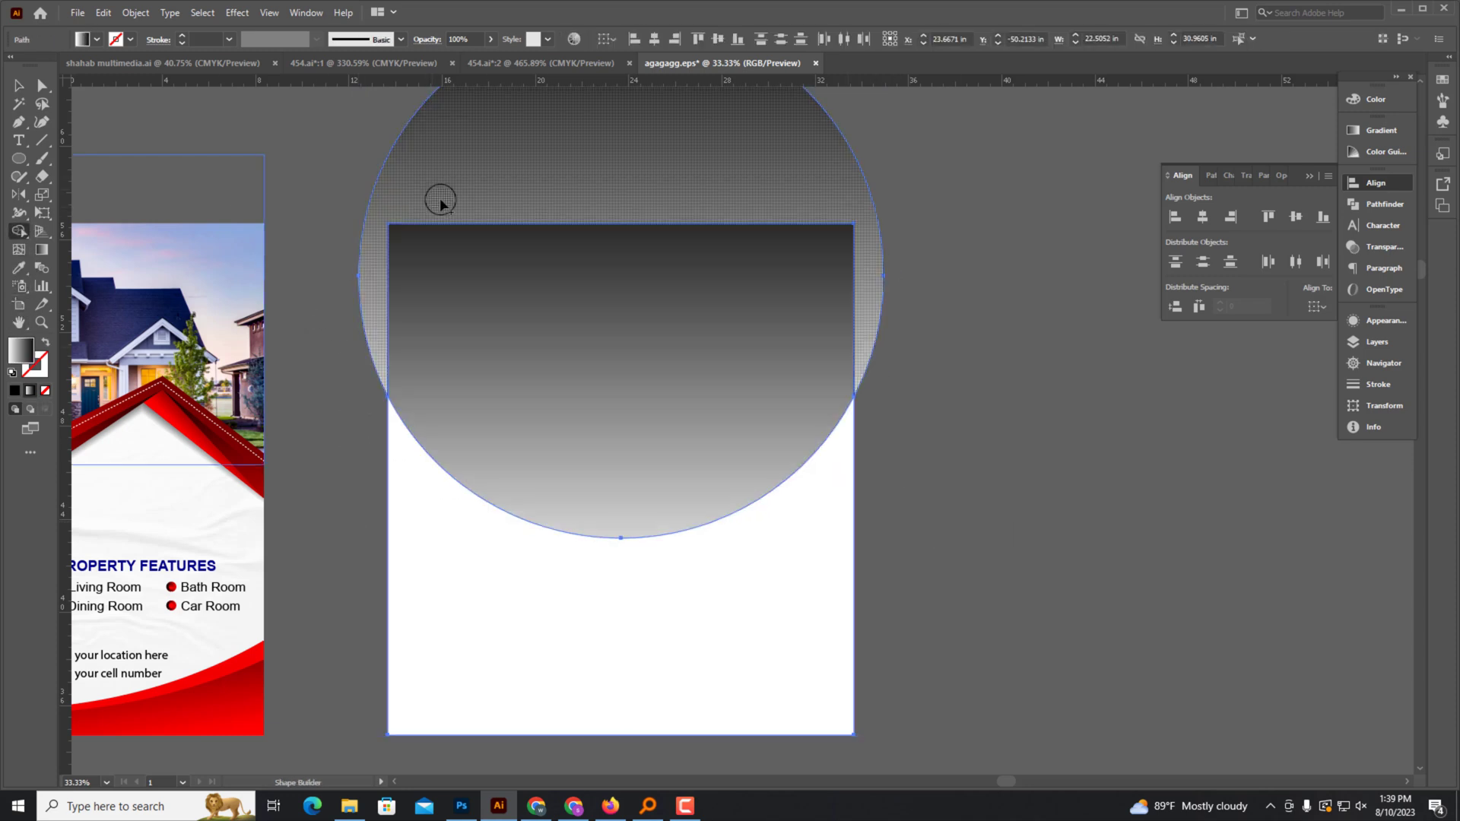
key(ctrl+7)
click(303, 176)
scroll(694, 413, down, 3)
Switch the Color panel to RGB and set the first gradient stop to navy 00274A.
click(687, 435)
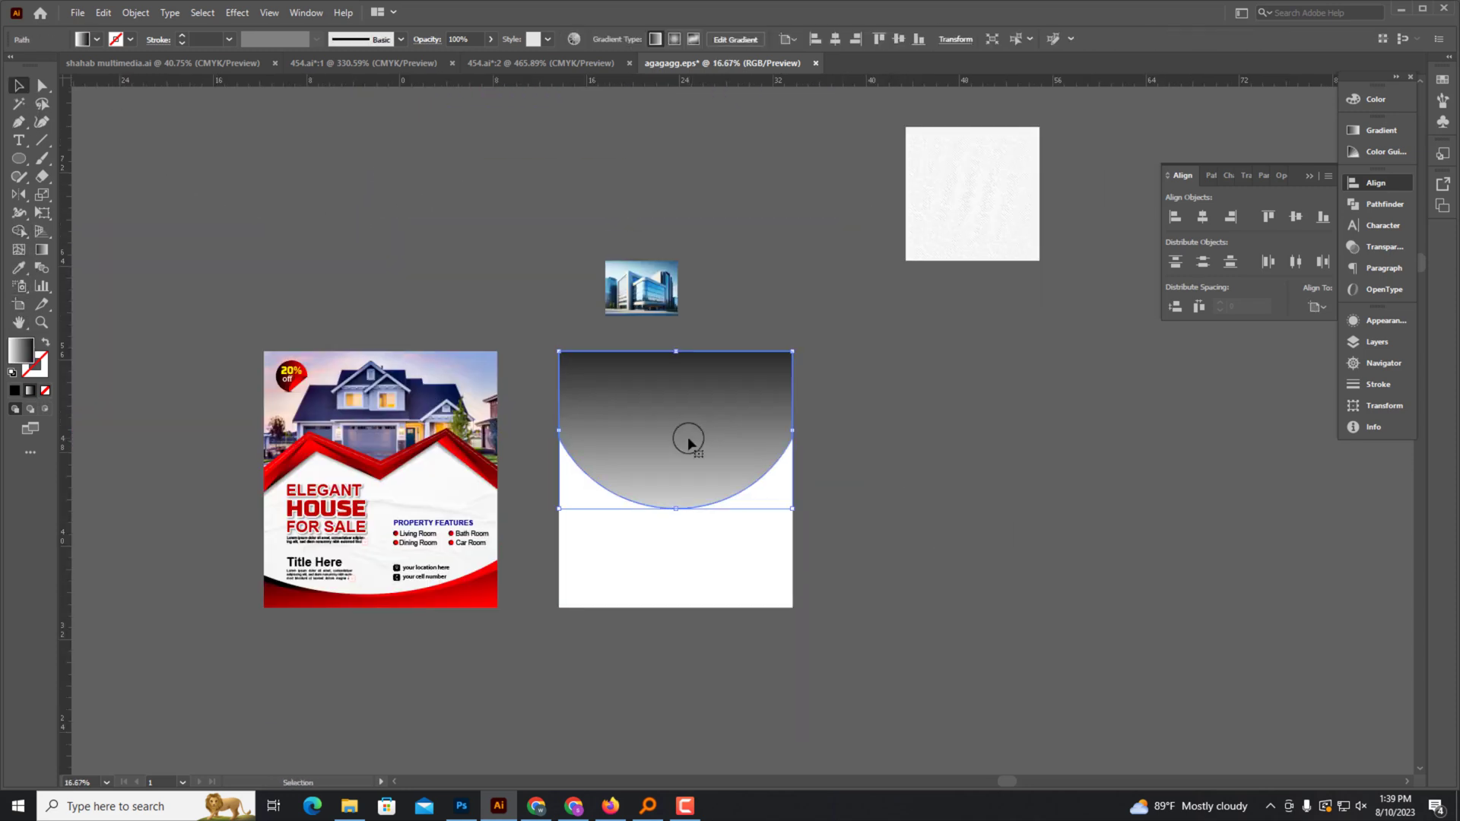
scroll(687, 434, up, 2)
click(1376, 99)
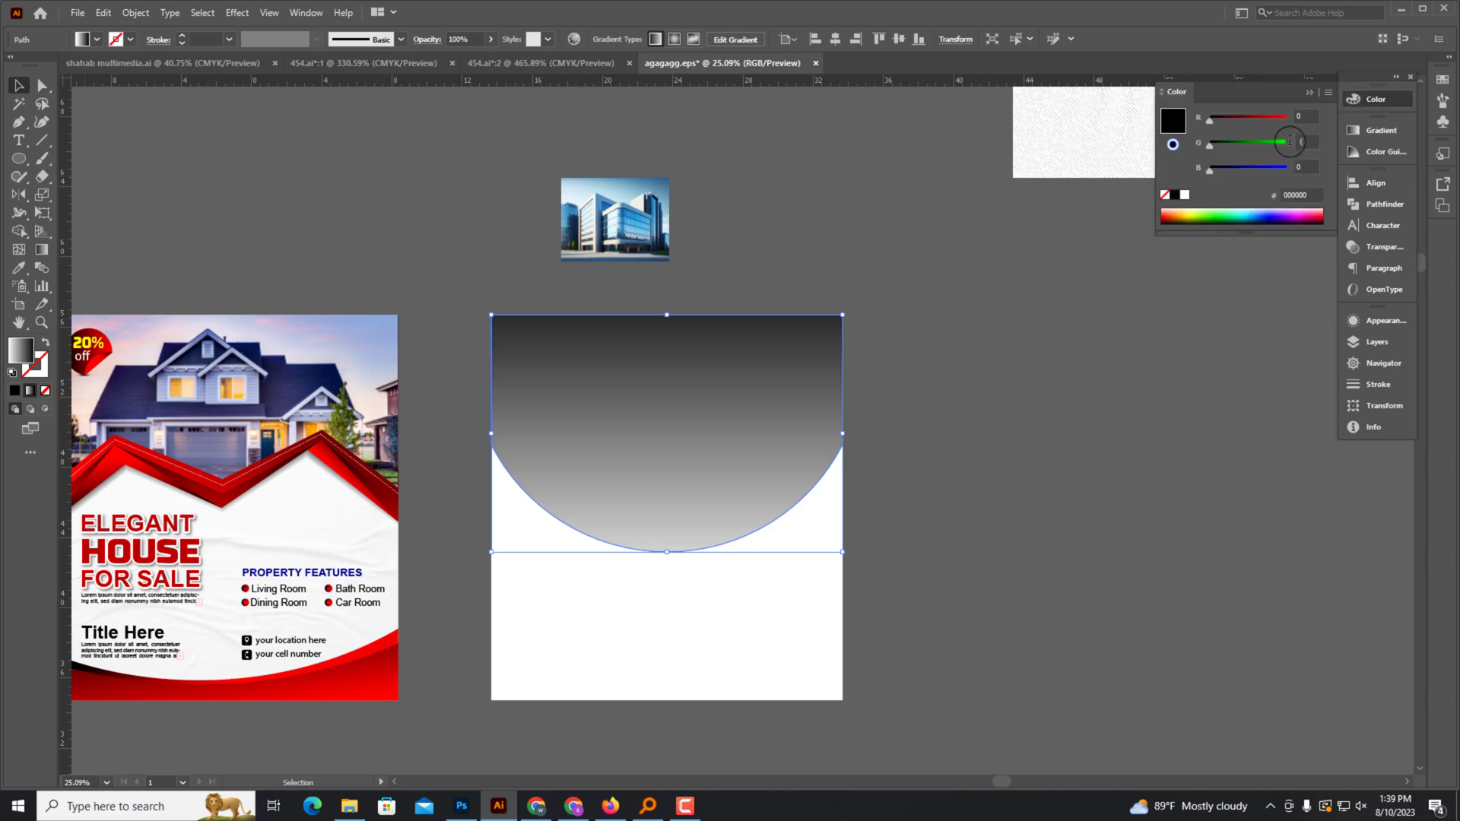
click(1383, 130)
click(1375, 98)
click(1328, 92)
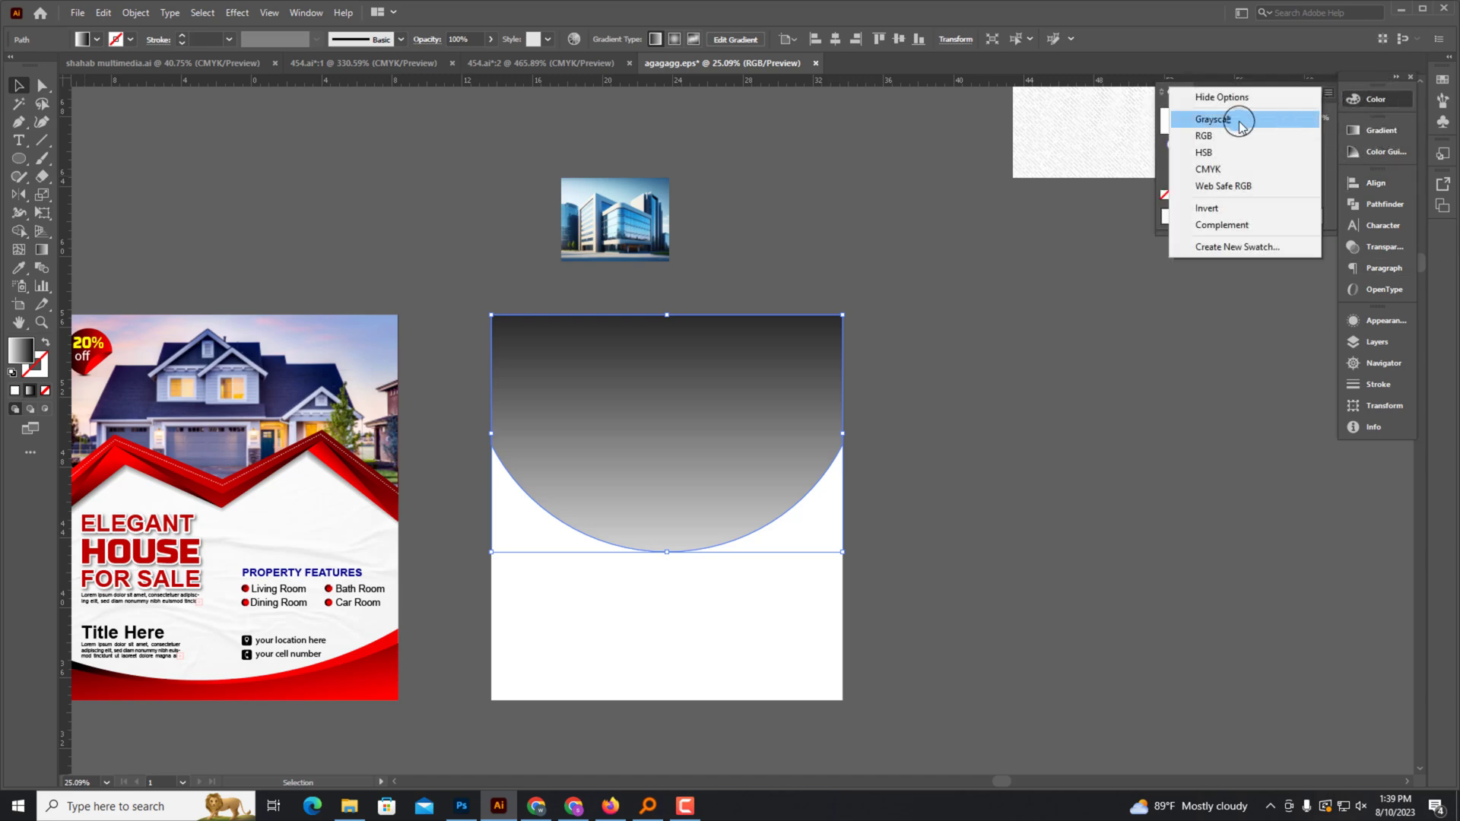
click(1207, 142)
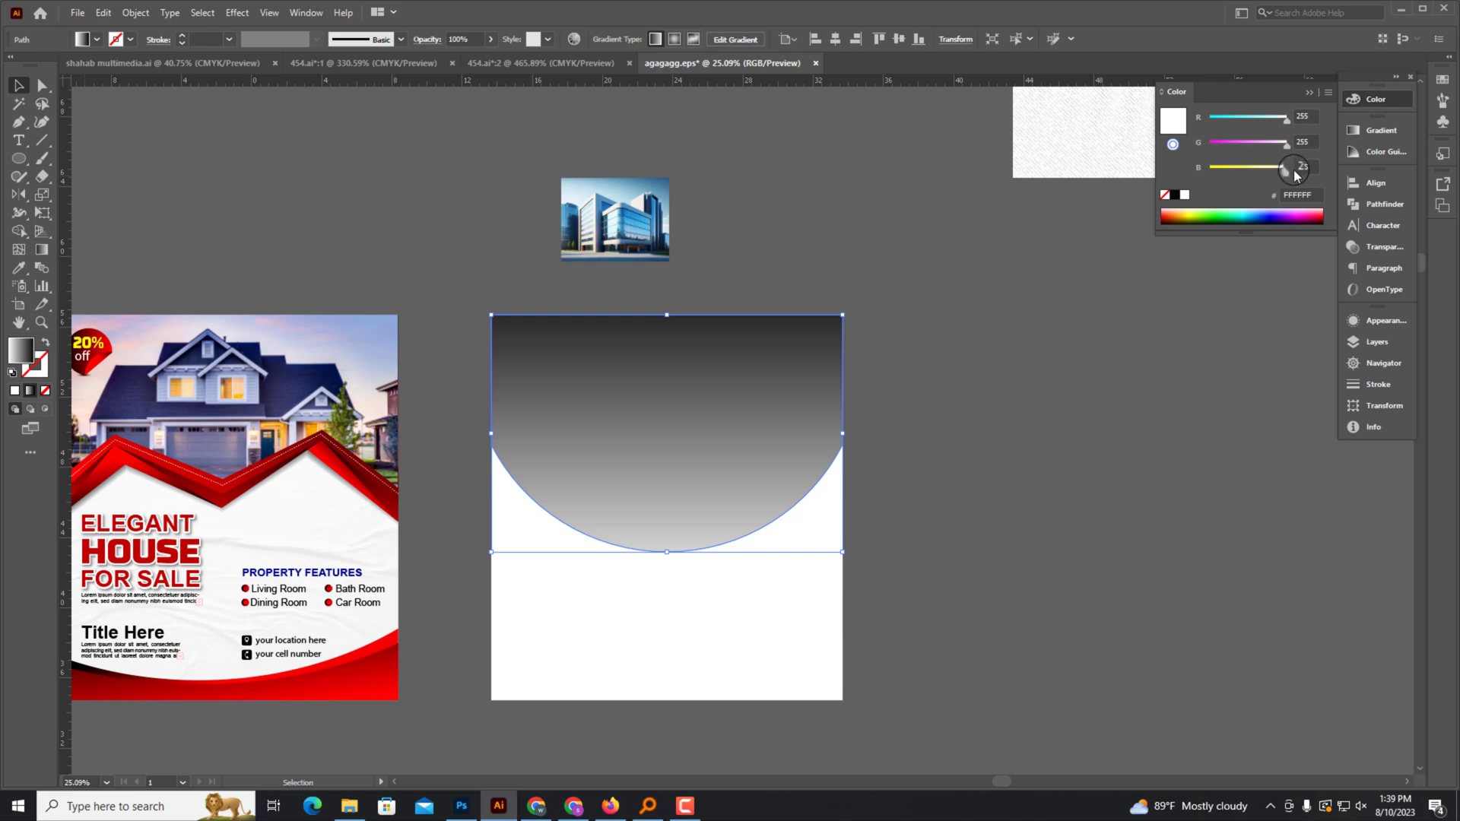
text(0)
key(Tab)
text(0)
key(Tab)
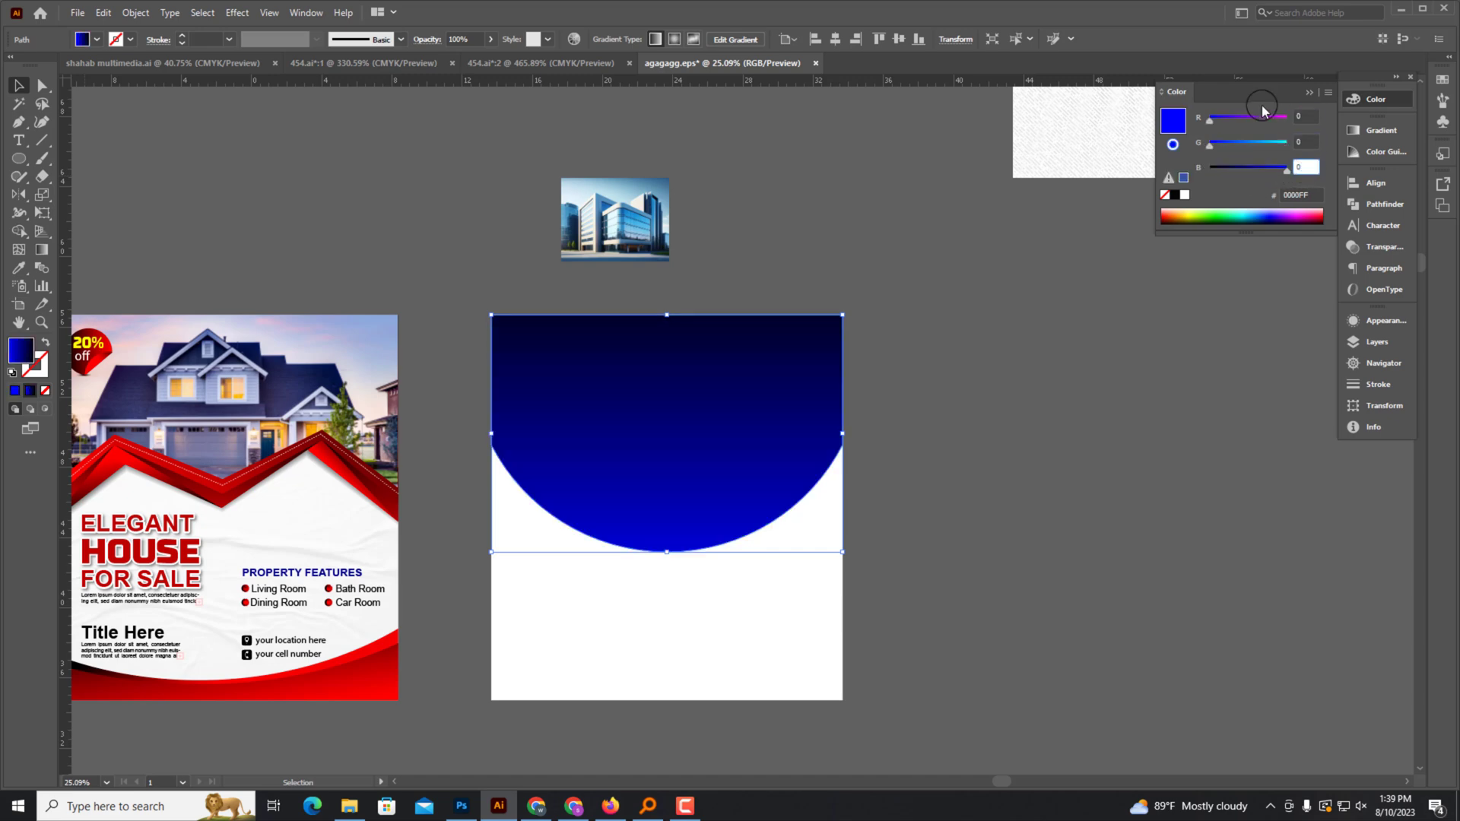
text(74)
key(Return)
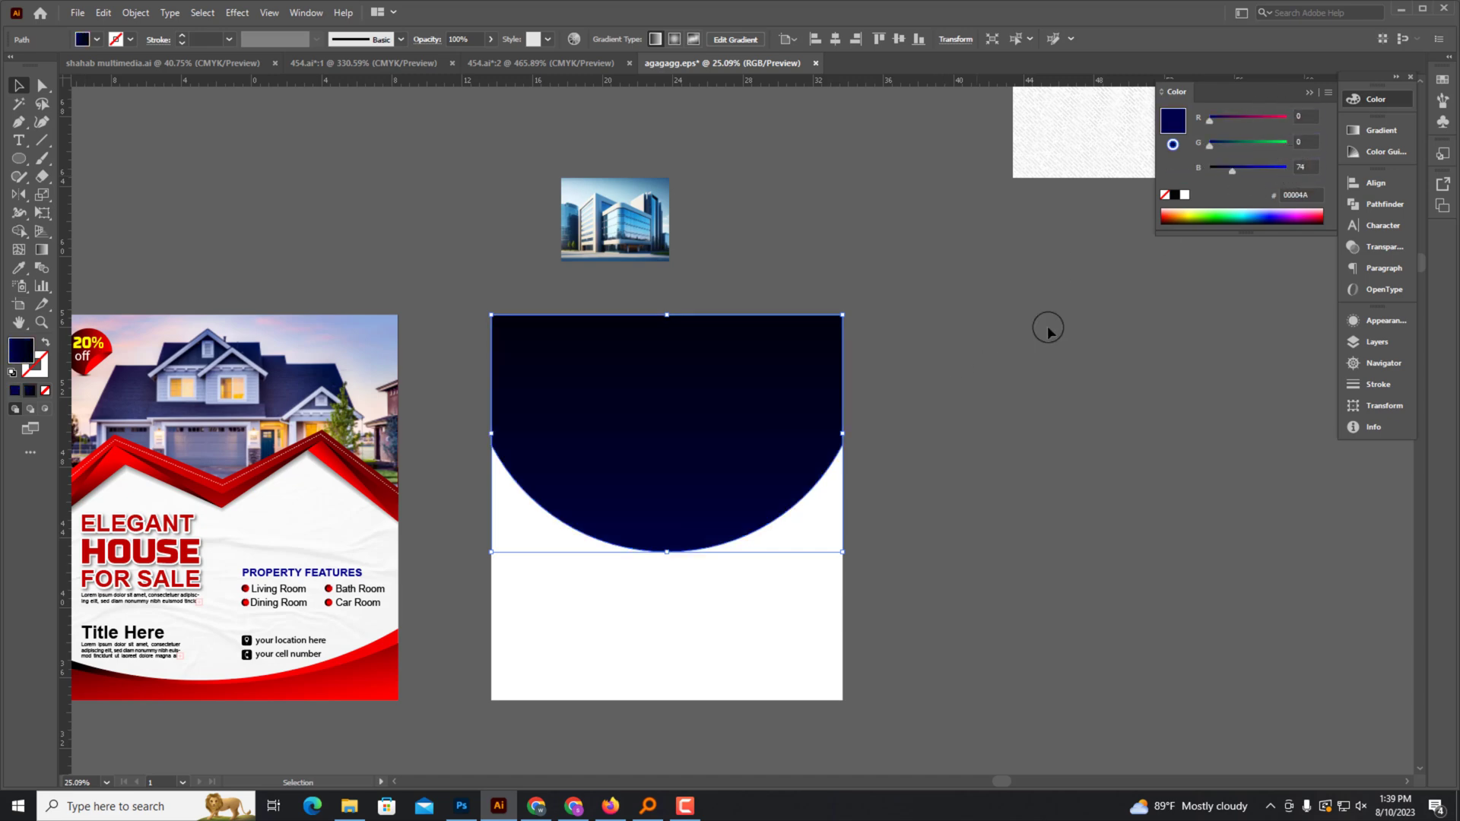
drag(1231, 153, 1222, 148)
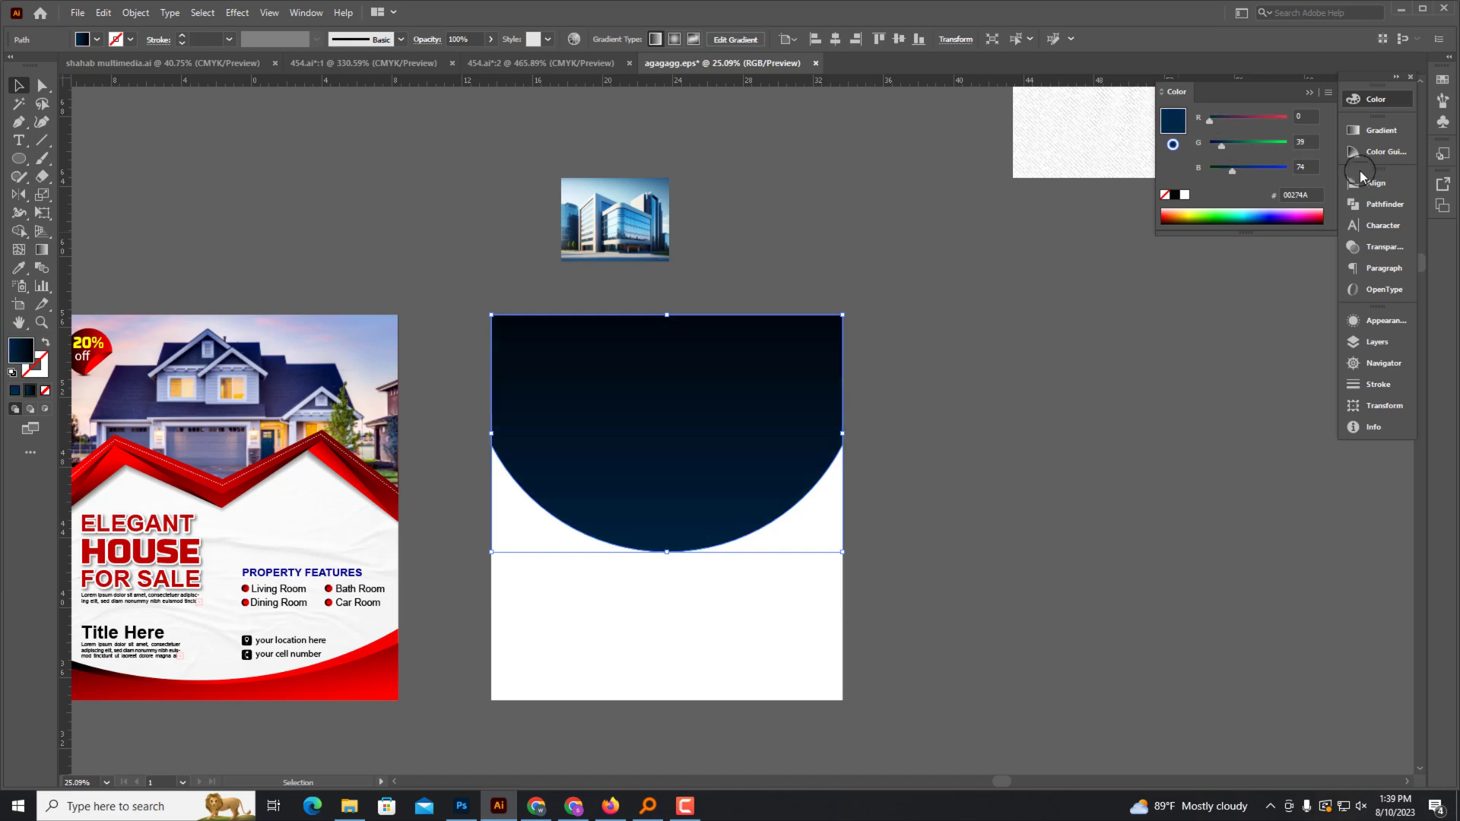
Set the other gradient stop to cyan 37CCDE and delete the extra stop.
click(1381, 130)
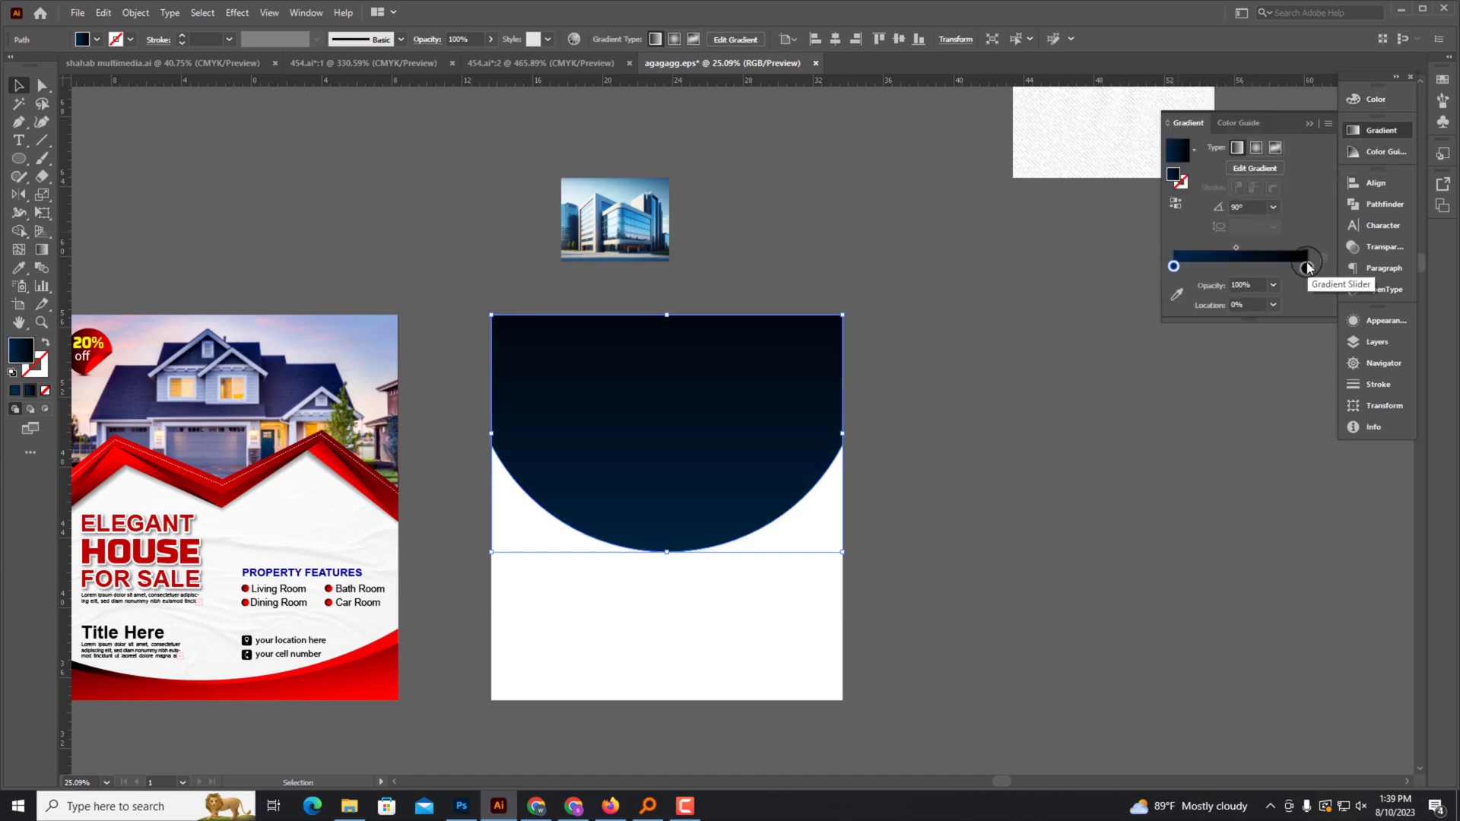
click(1382, 101)
text(55)
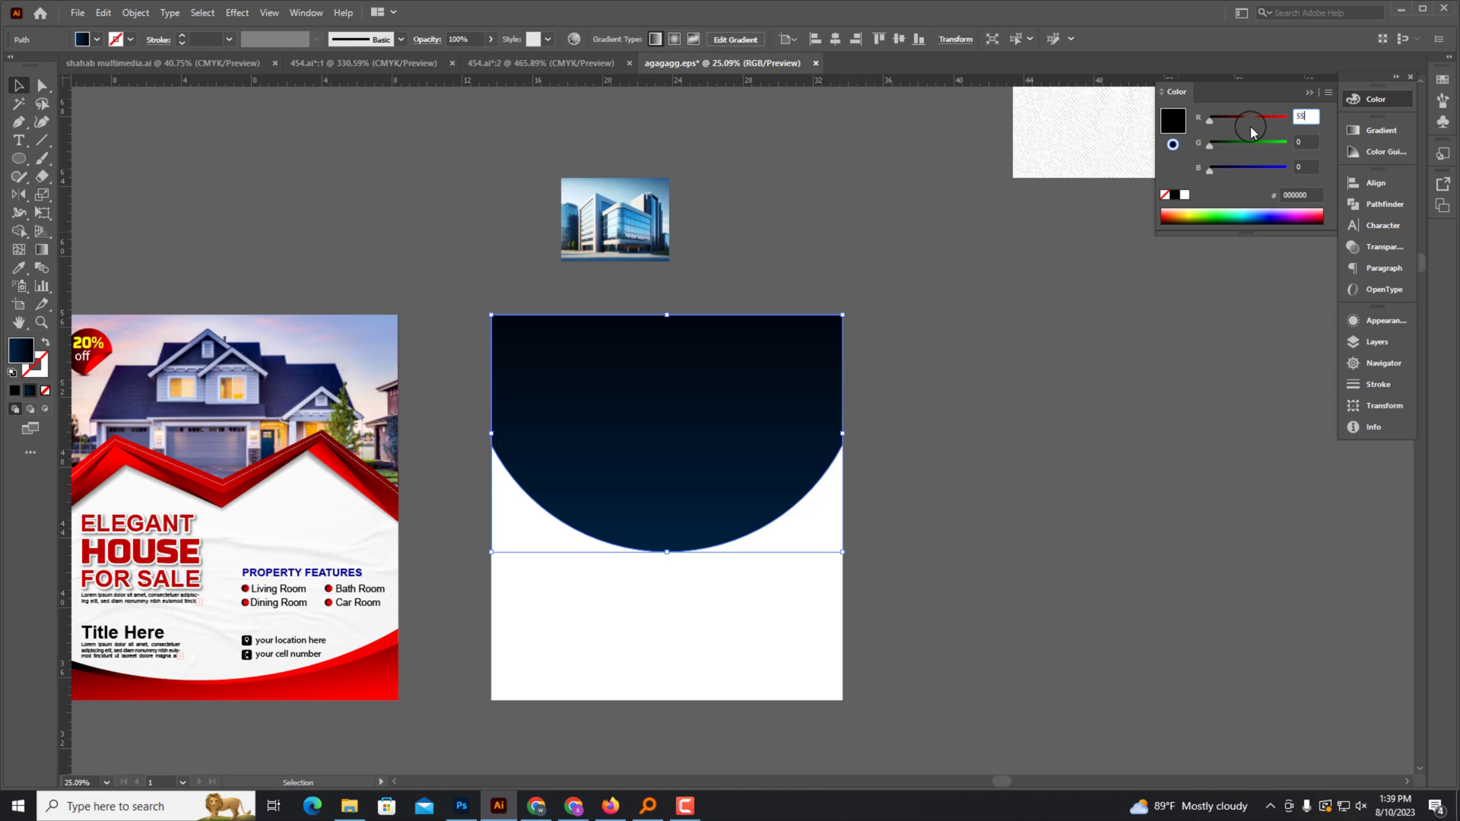
key(Tab)
text(04)
key(Tab)
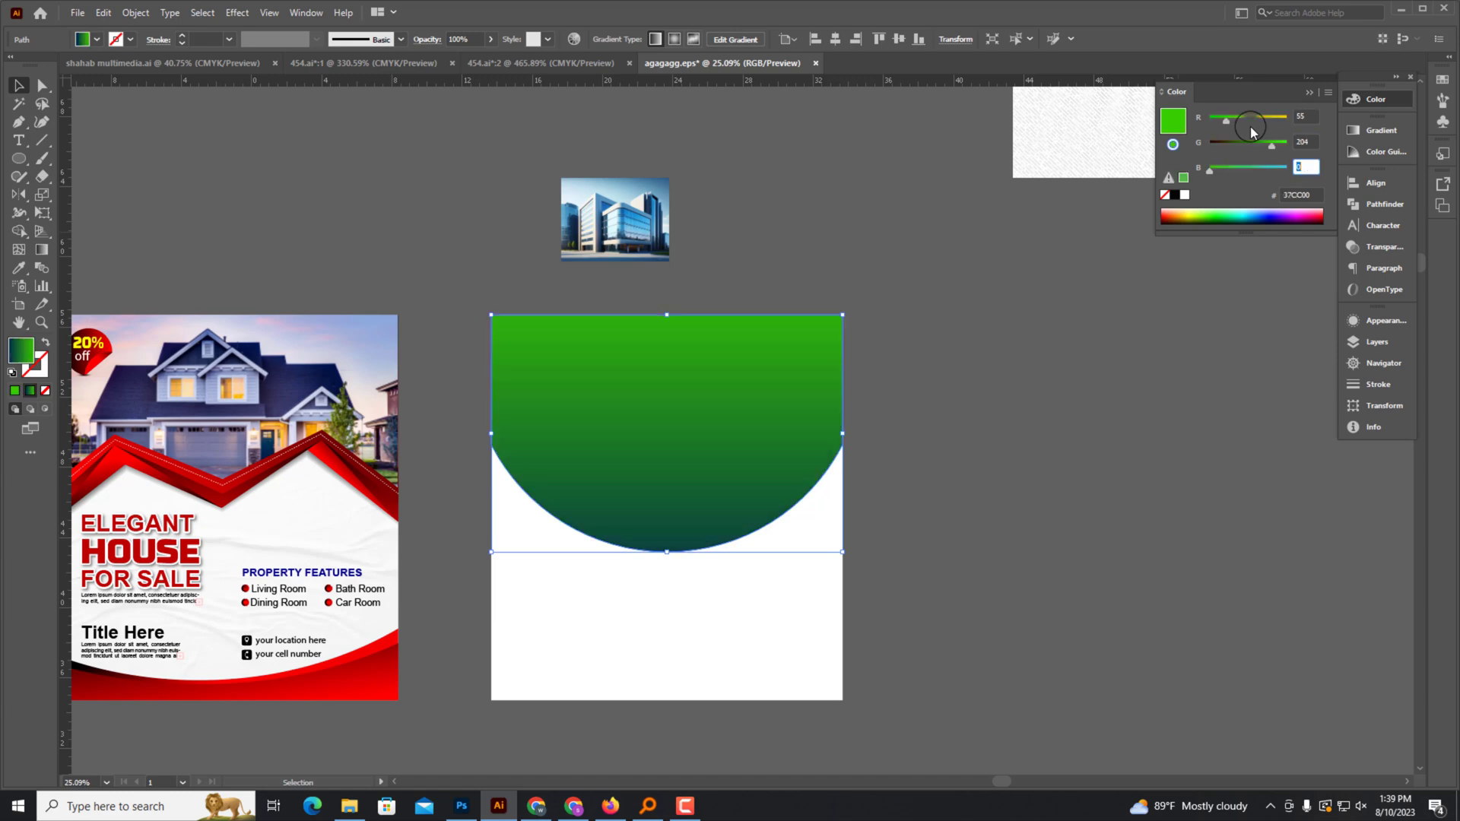
text(22)
key(Return)
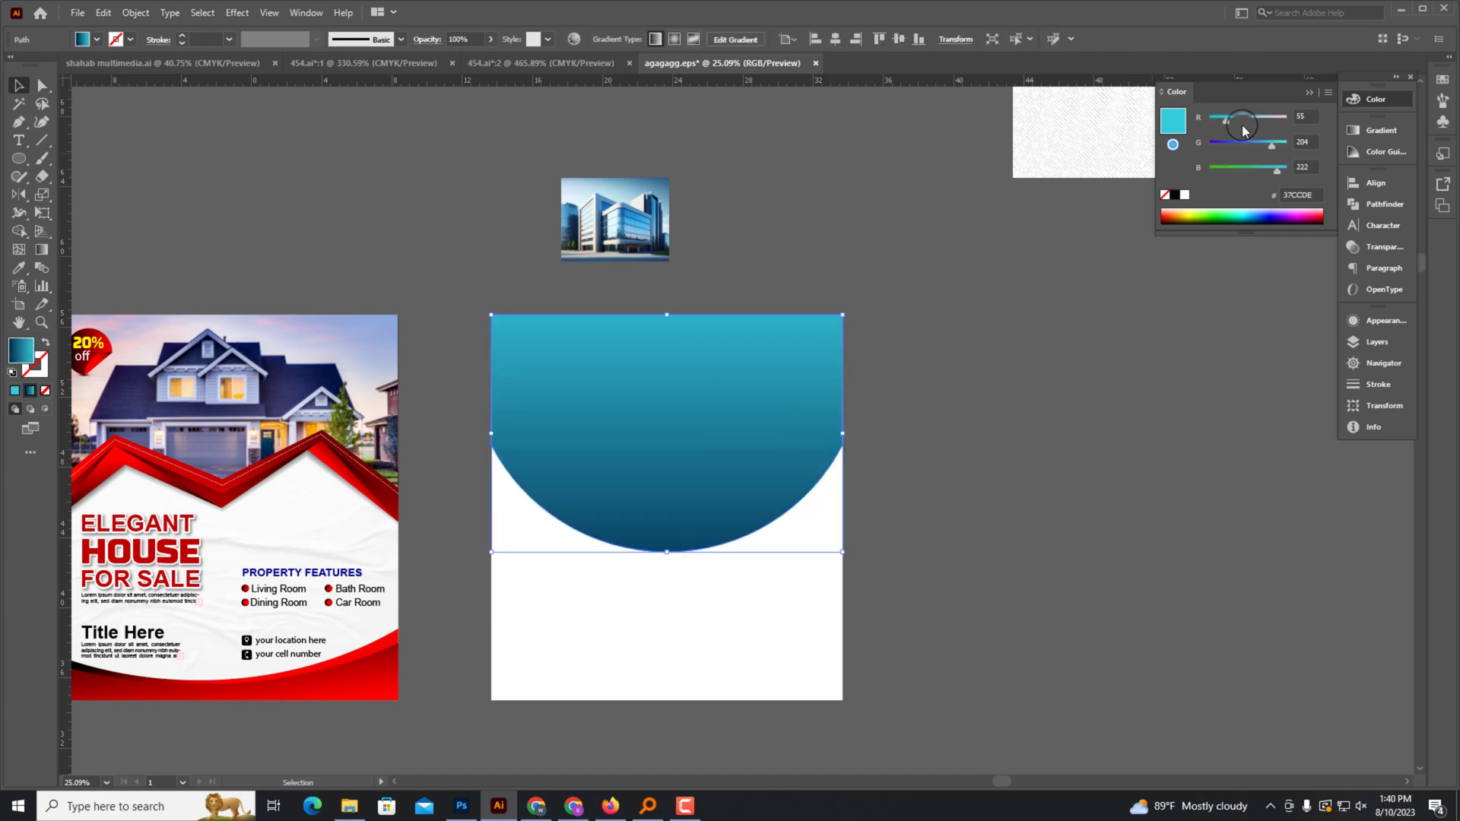
click(1380, 130)
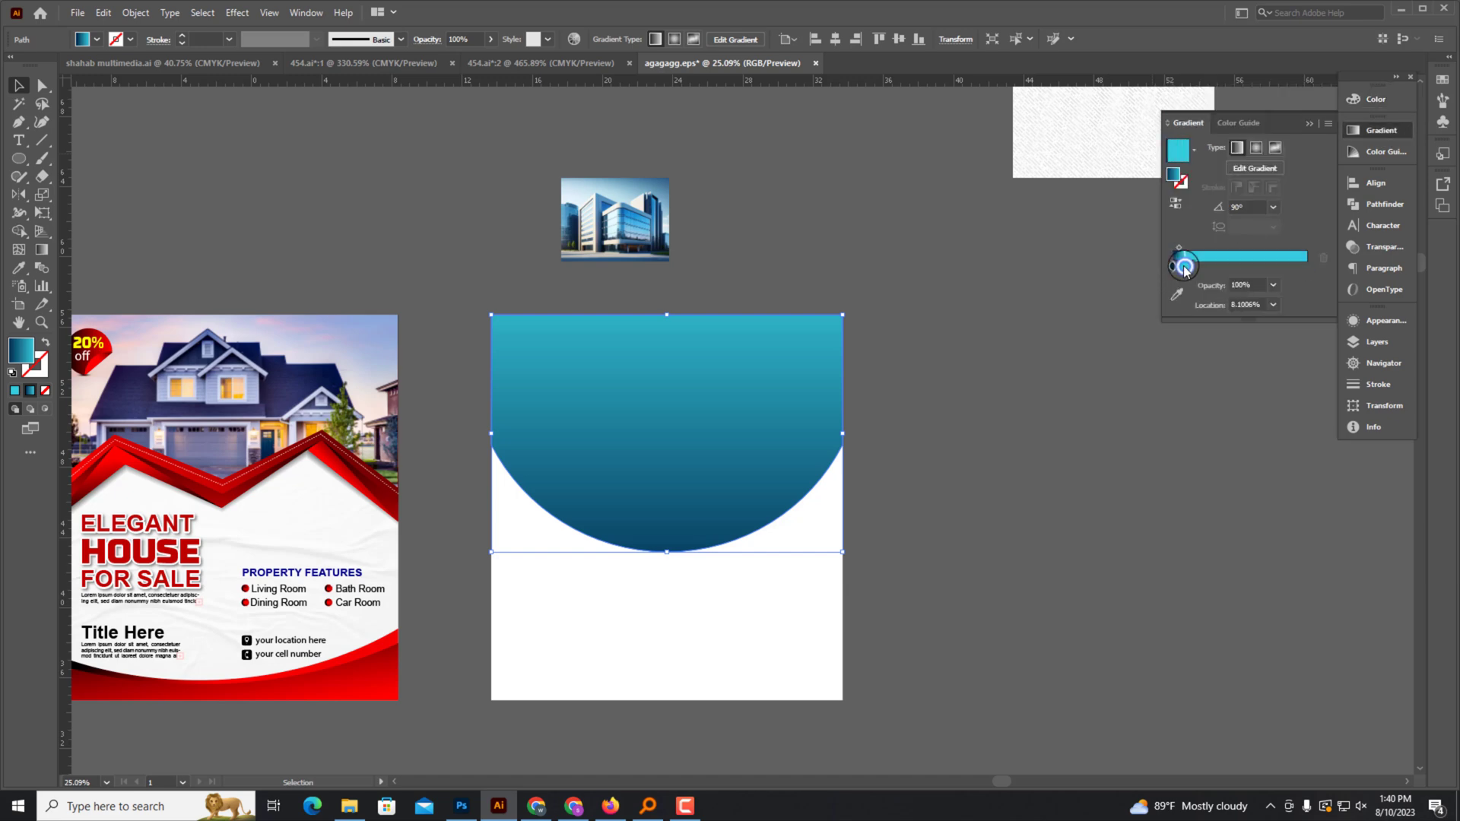
drag(1185, 270, 1251, 249)
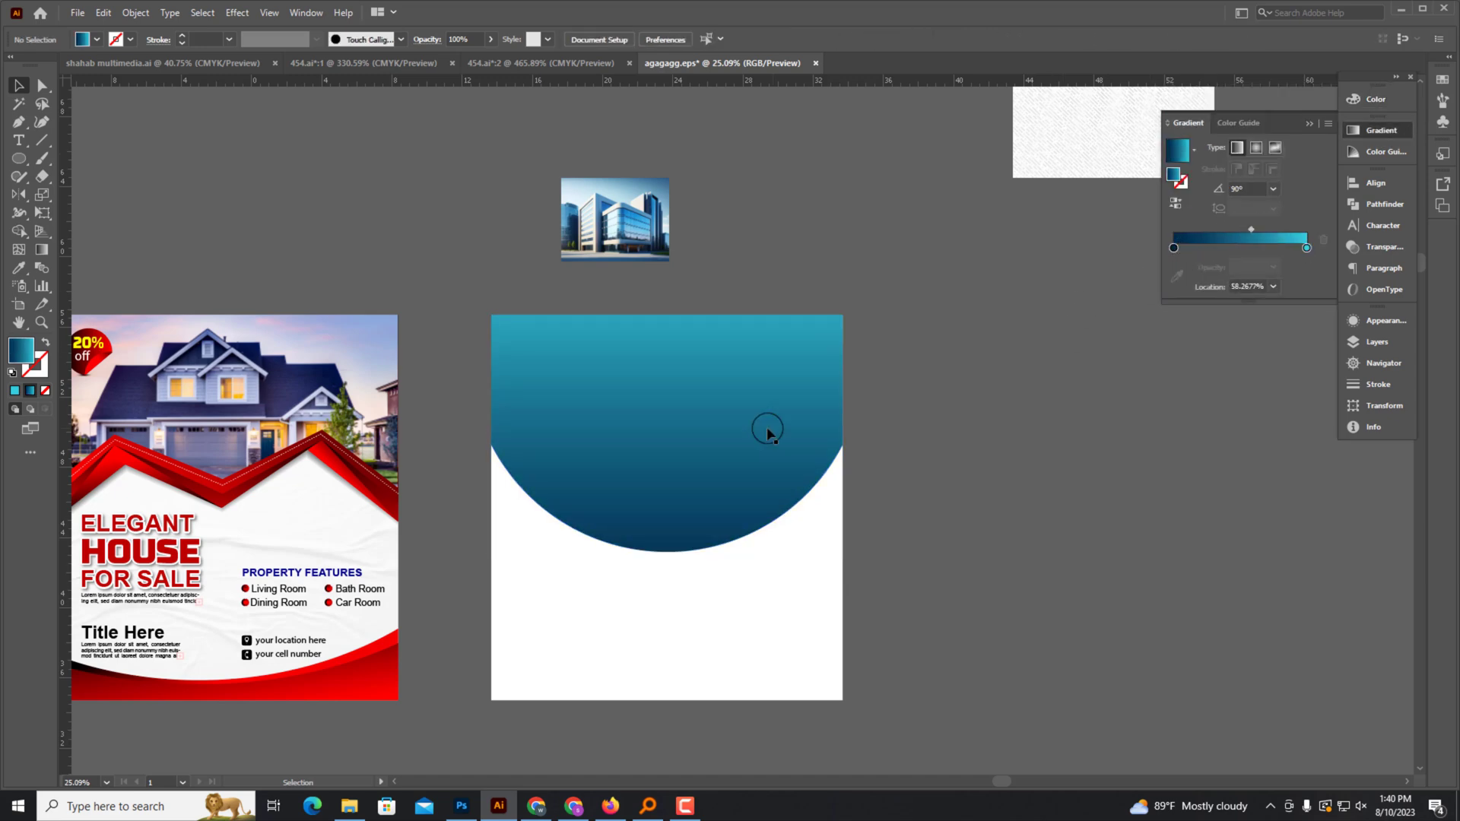
Shift the gradient midpoint, then paste a copy of the semicircle in front, nudged down.
click(1375, 98)
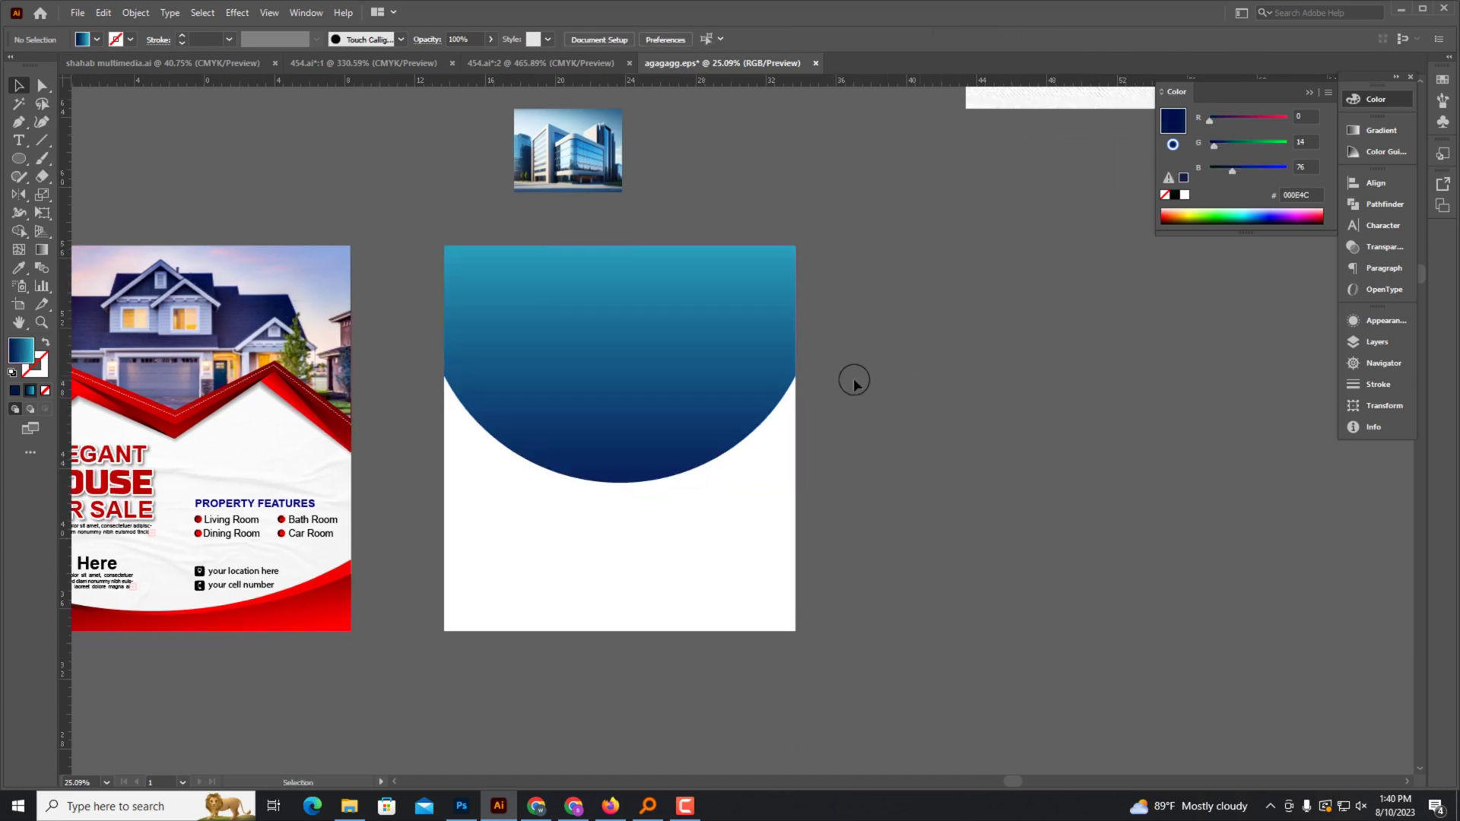
scroll(672, 421, up, 3)
click(105, 12)
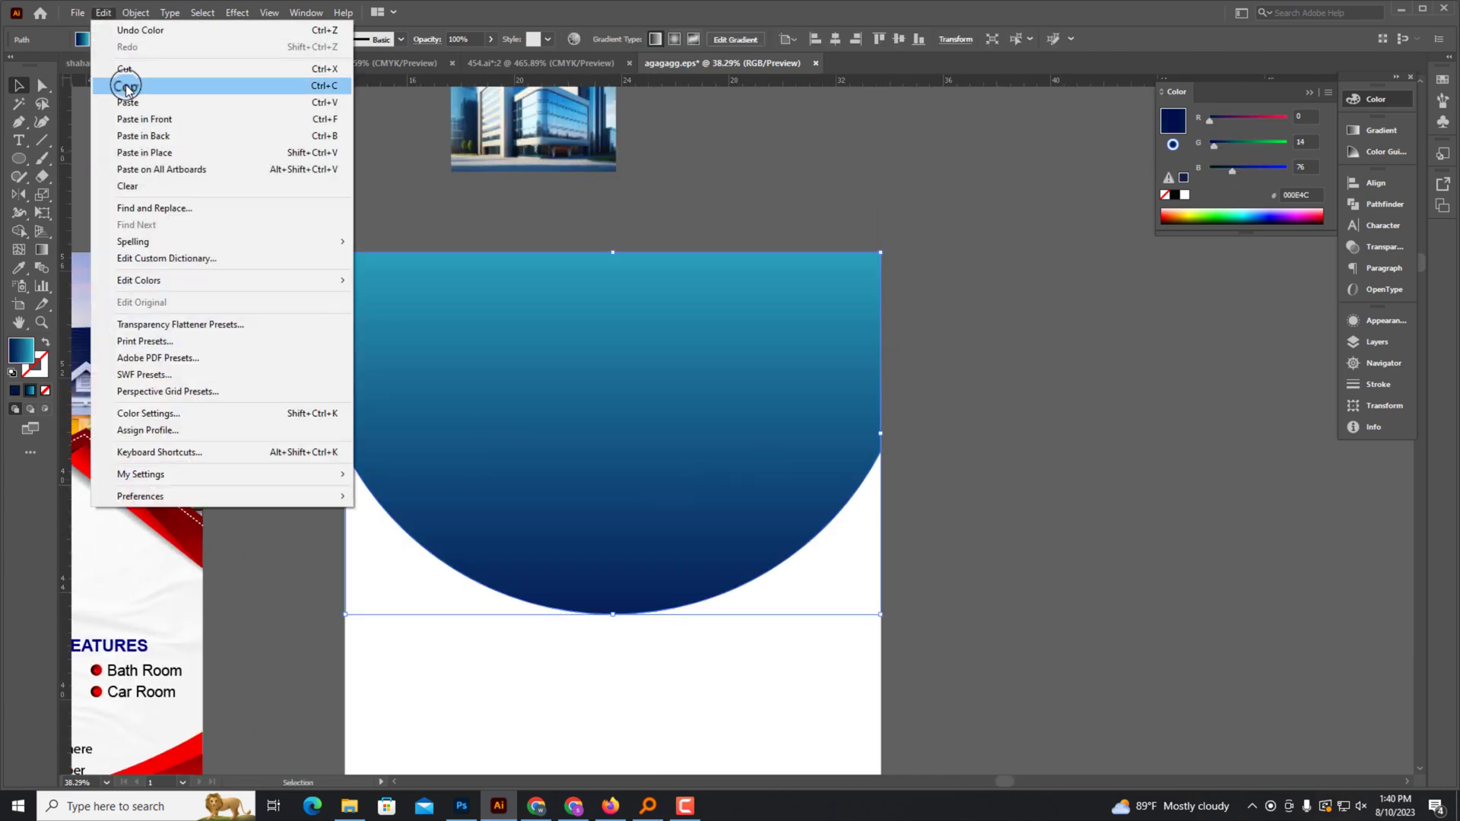
click(124, 86)
click(104, 13)
click(156, 120)
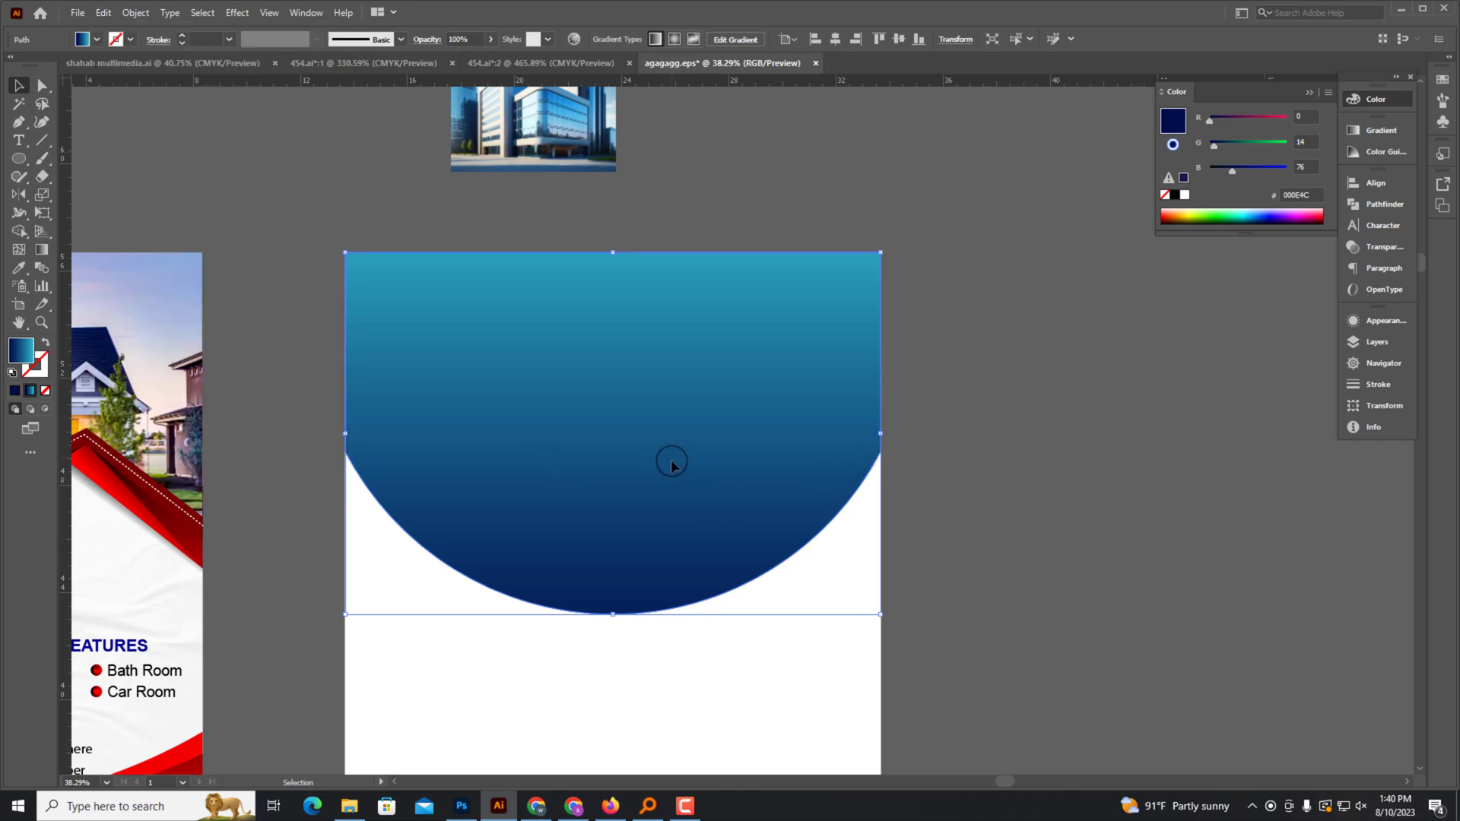
key(shift+Down)
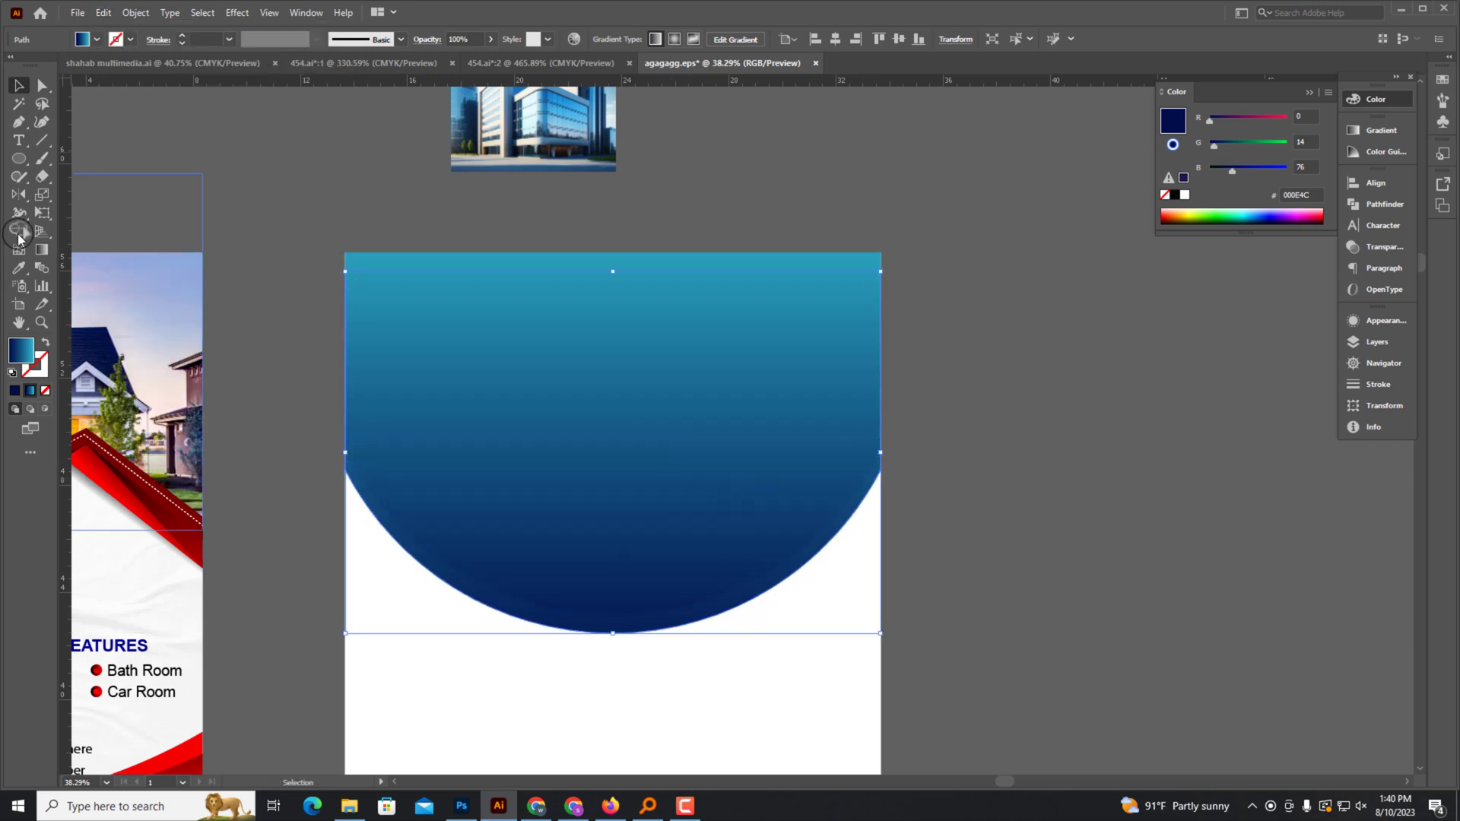
Give the copy a light-rimmed gradient, widen it, and trim its sides to the flyer.
click(42, 250)
drag(549, 384, 545, 643)
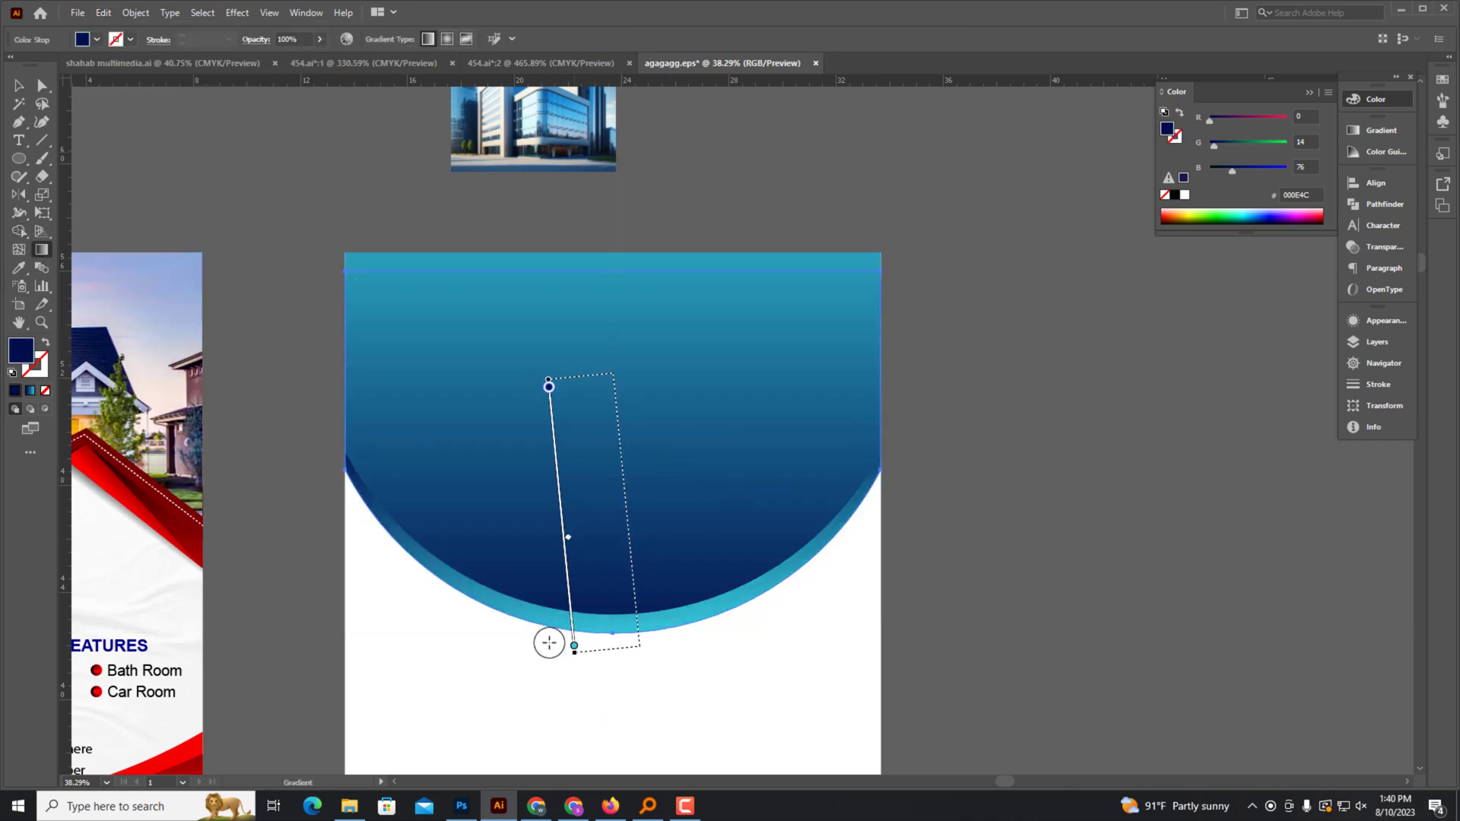
click(18, 86)
drag(882, 456, 922, 456)
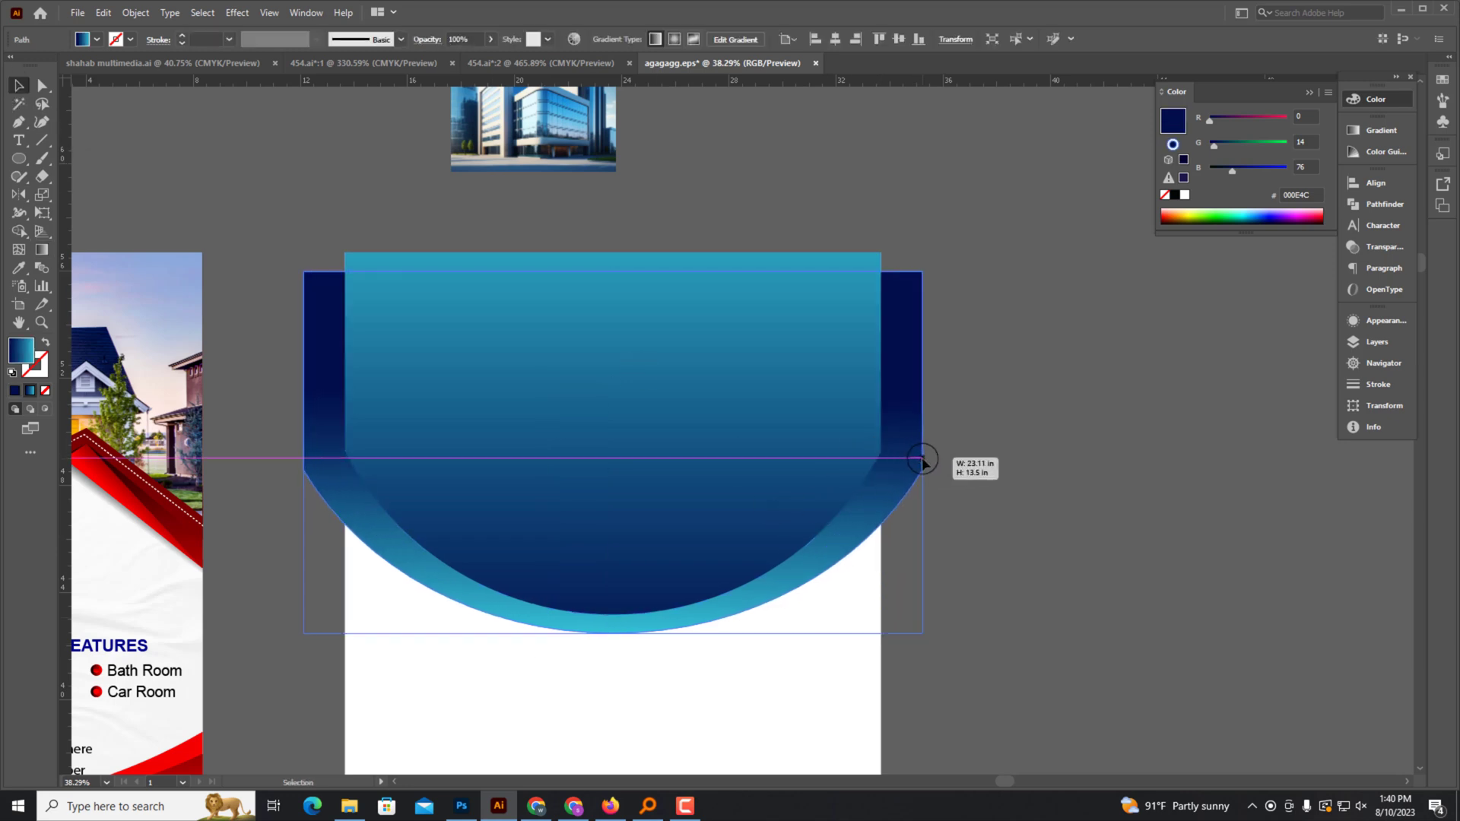
drag(840, 538, 881, 546)
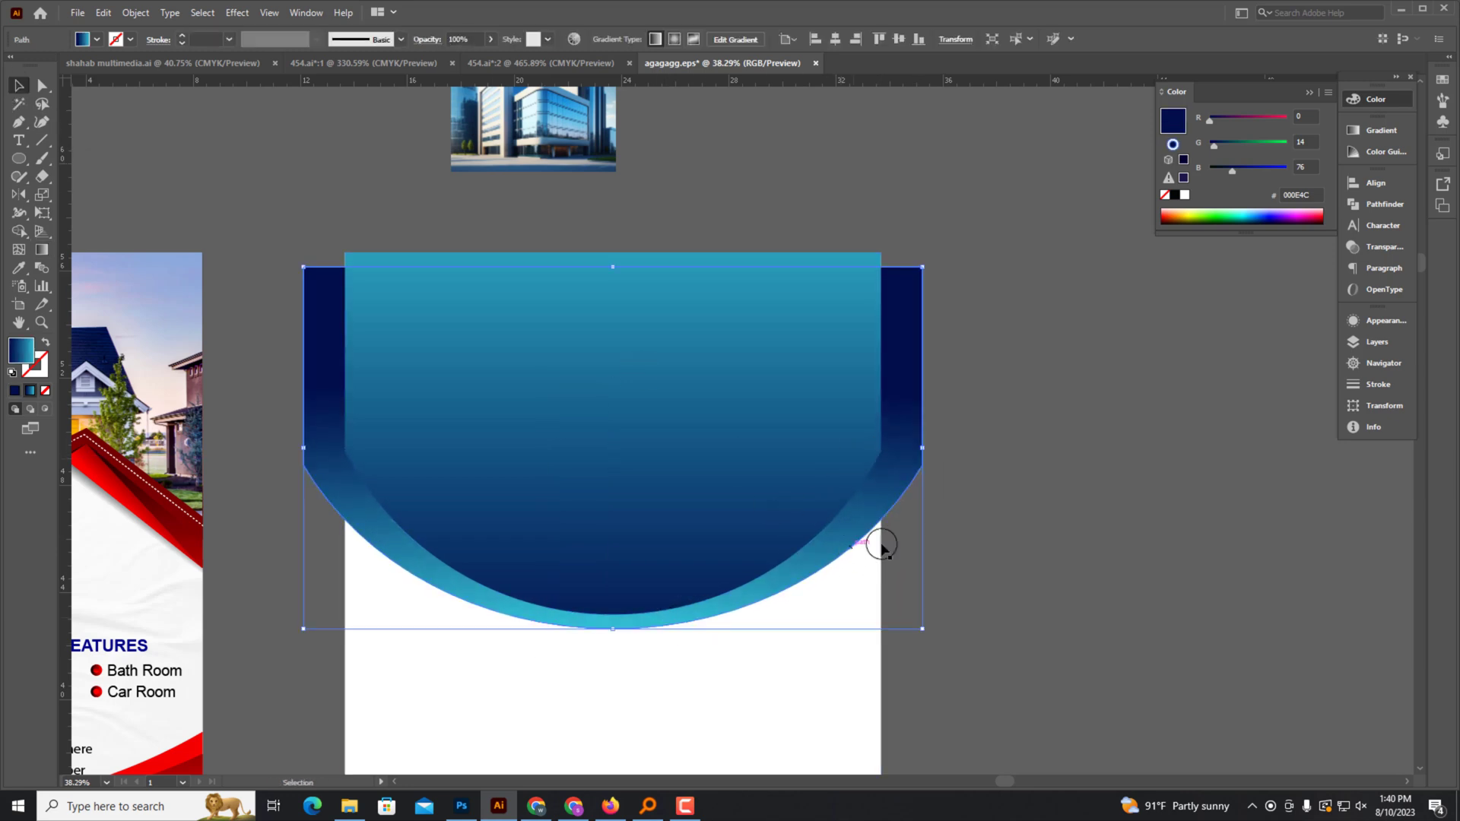
shift+click(845, 601)
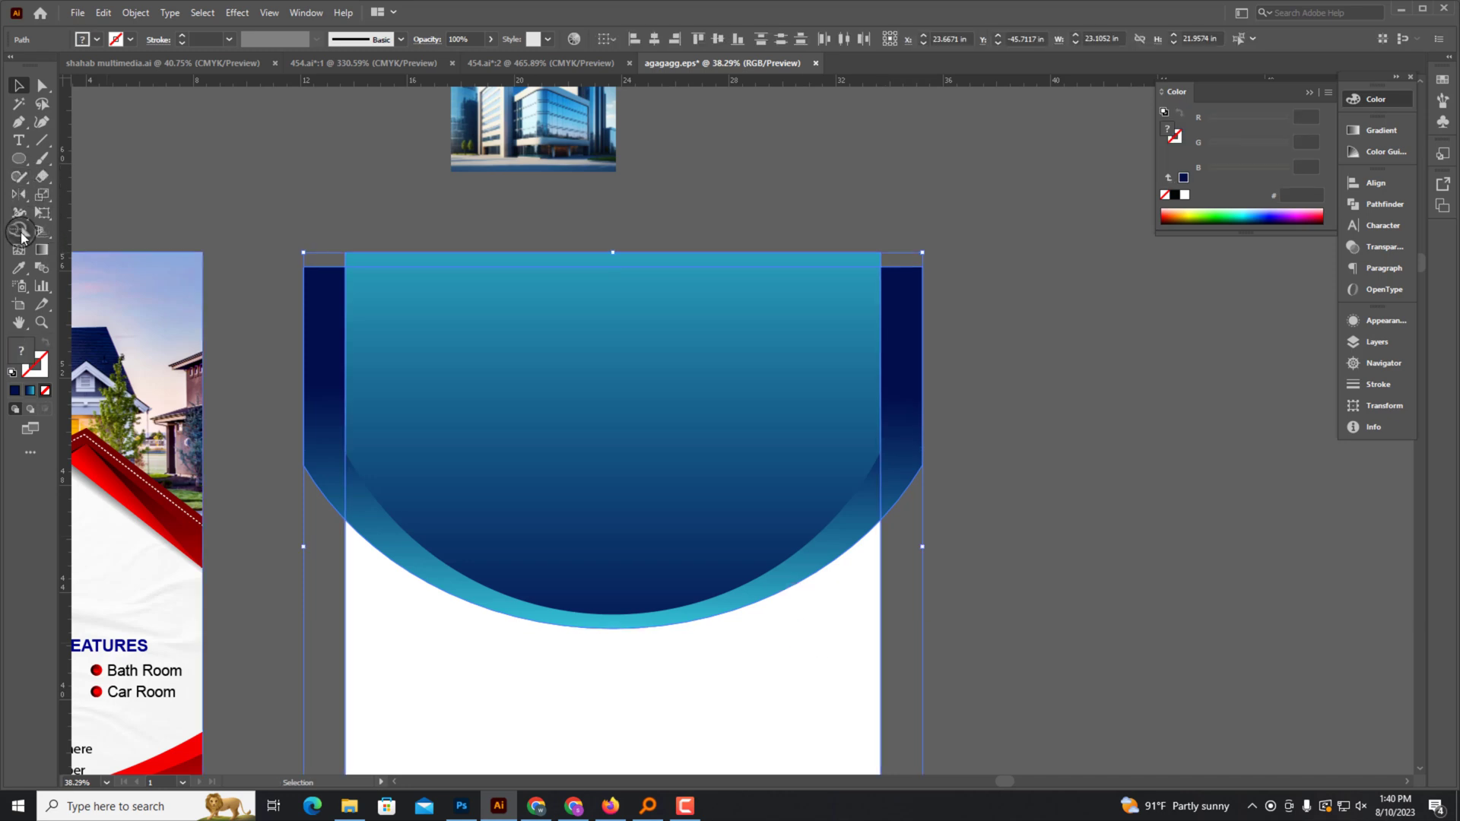
click(22, 236)
alt+click(323, 365)
alt+click(901, 365)
click(329, 274)
Redraw the semicircle's gradient diagonally across the arc band.
drag(508, 595, 495, 563)
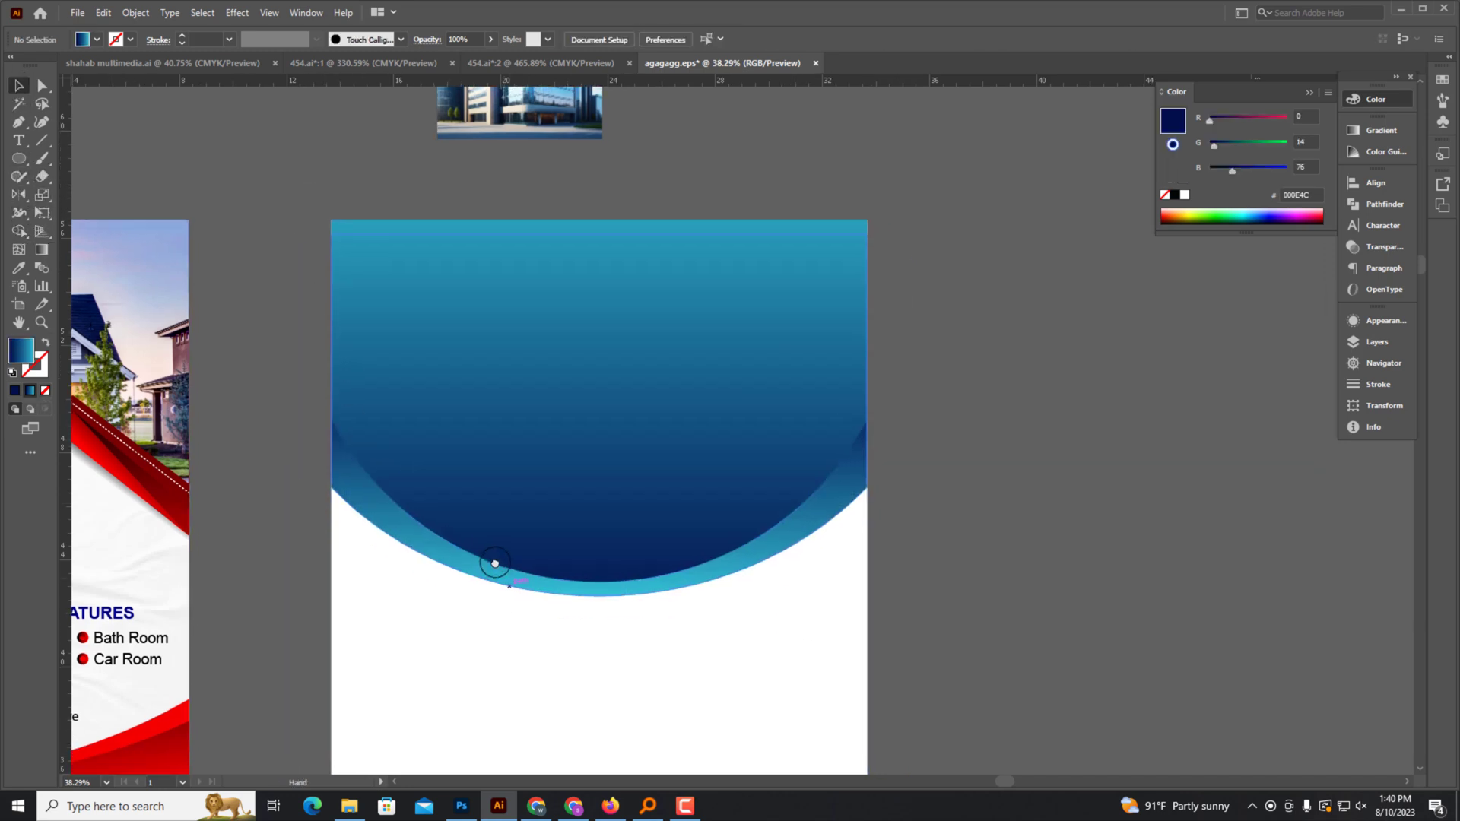
click(560, 537)
alt+scroll(621, 340, up, 2)
click(136, 13)
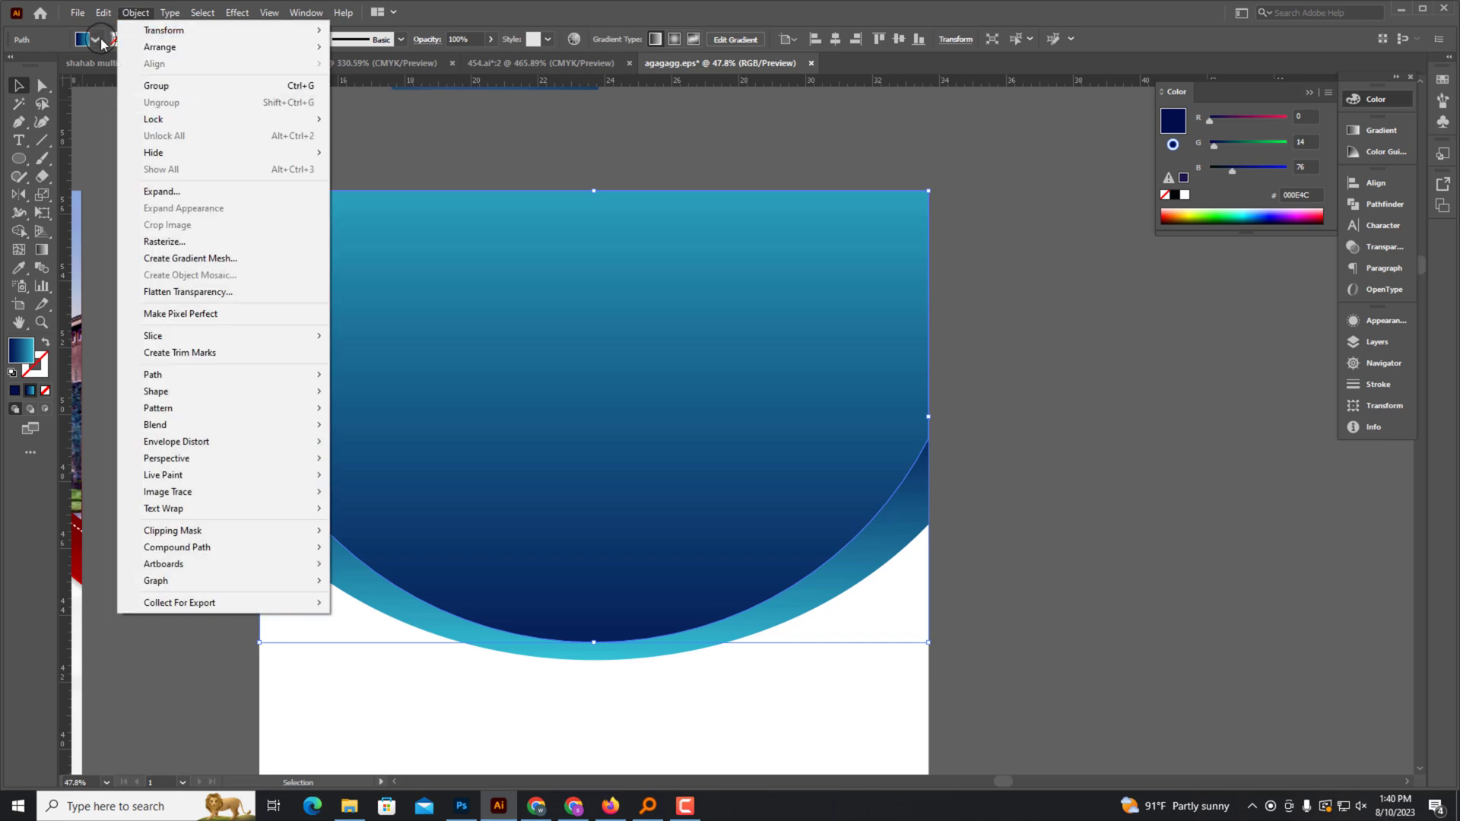
click(593, 464)
key(g)
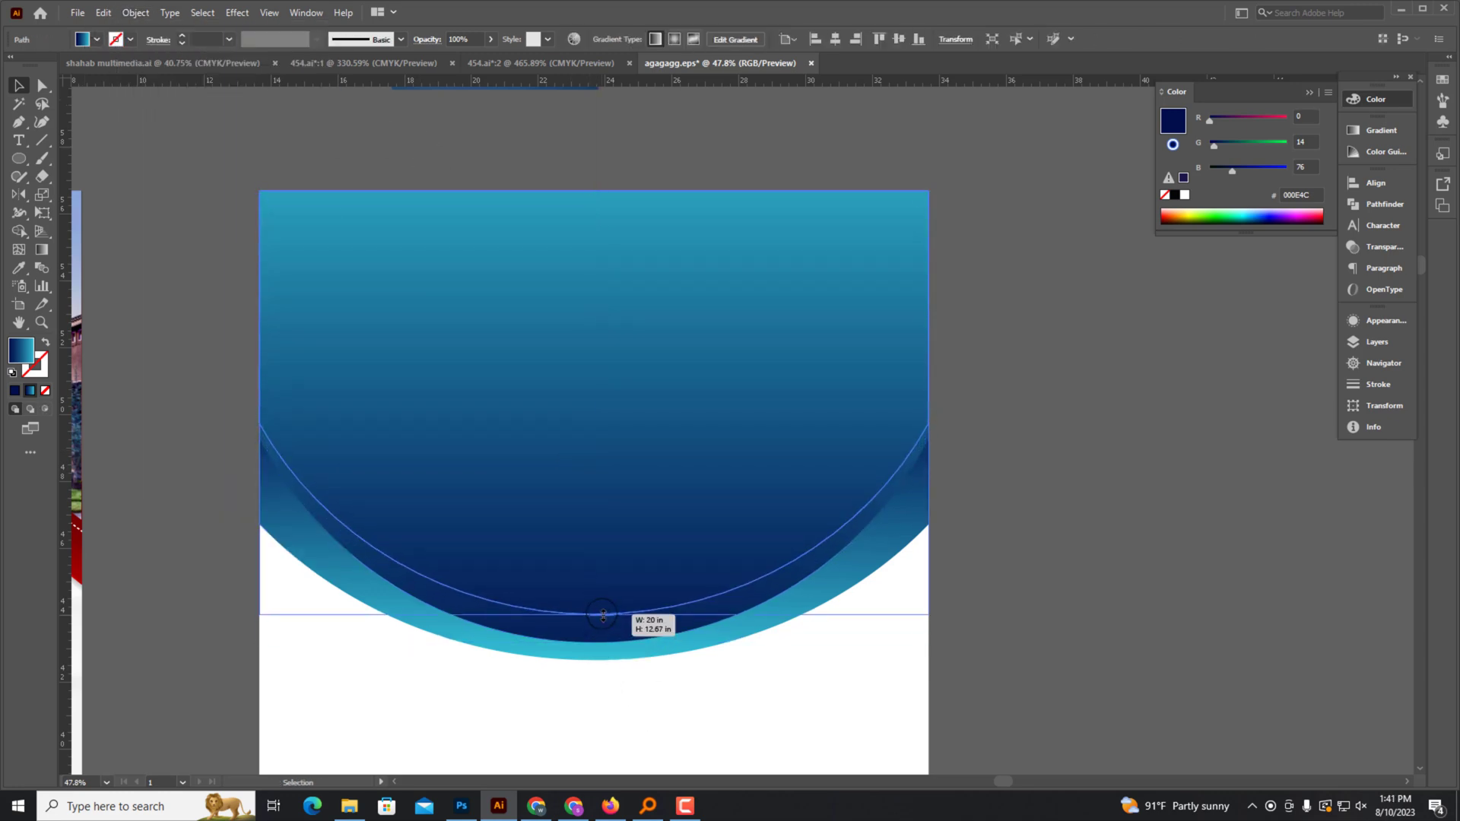
drag(594, 88, 594, 756)
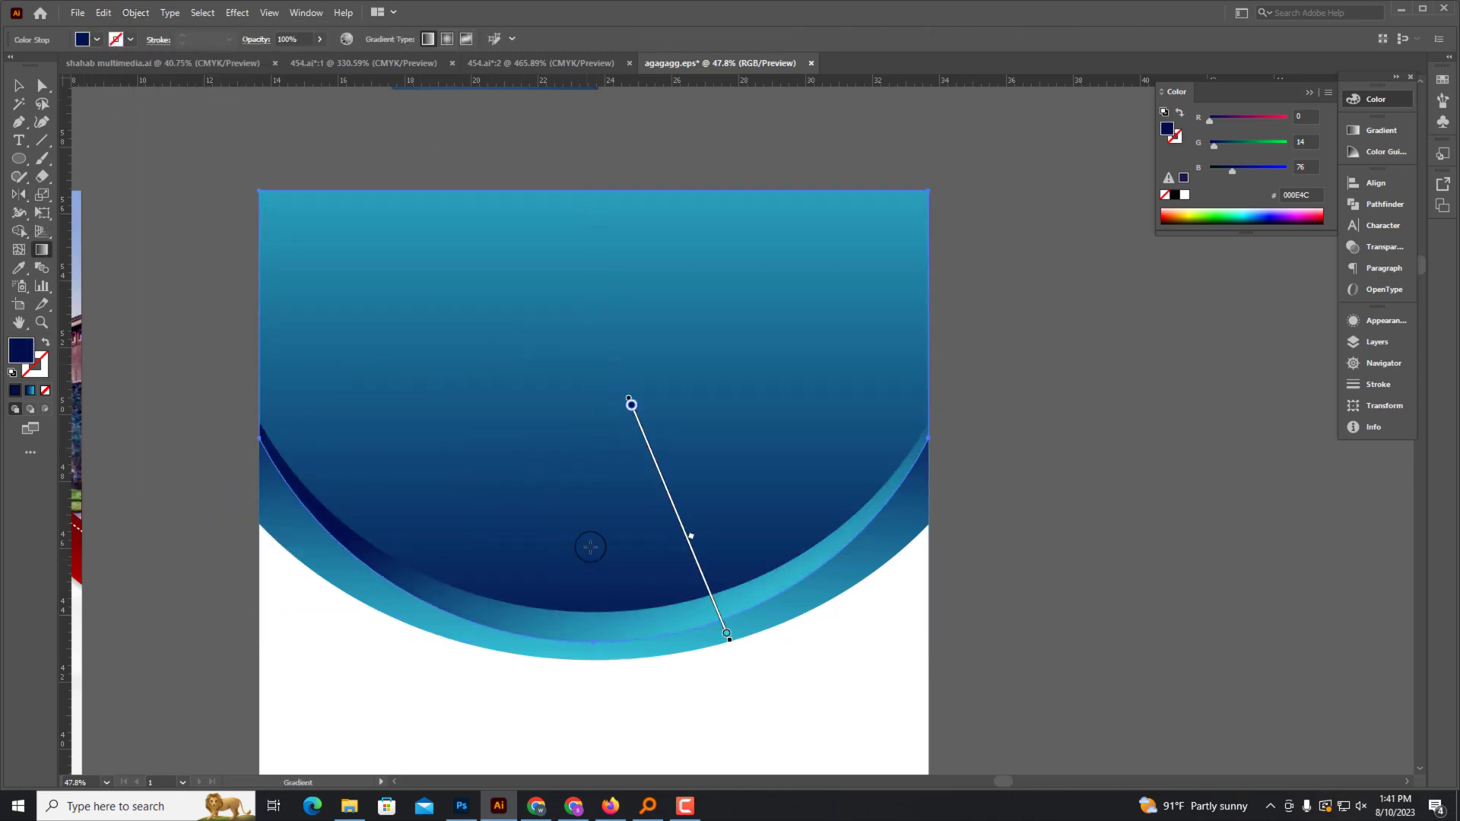
drag(313, 446, 664, 369)
key(v)
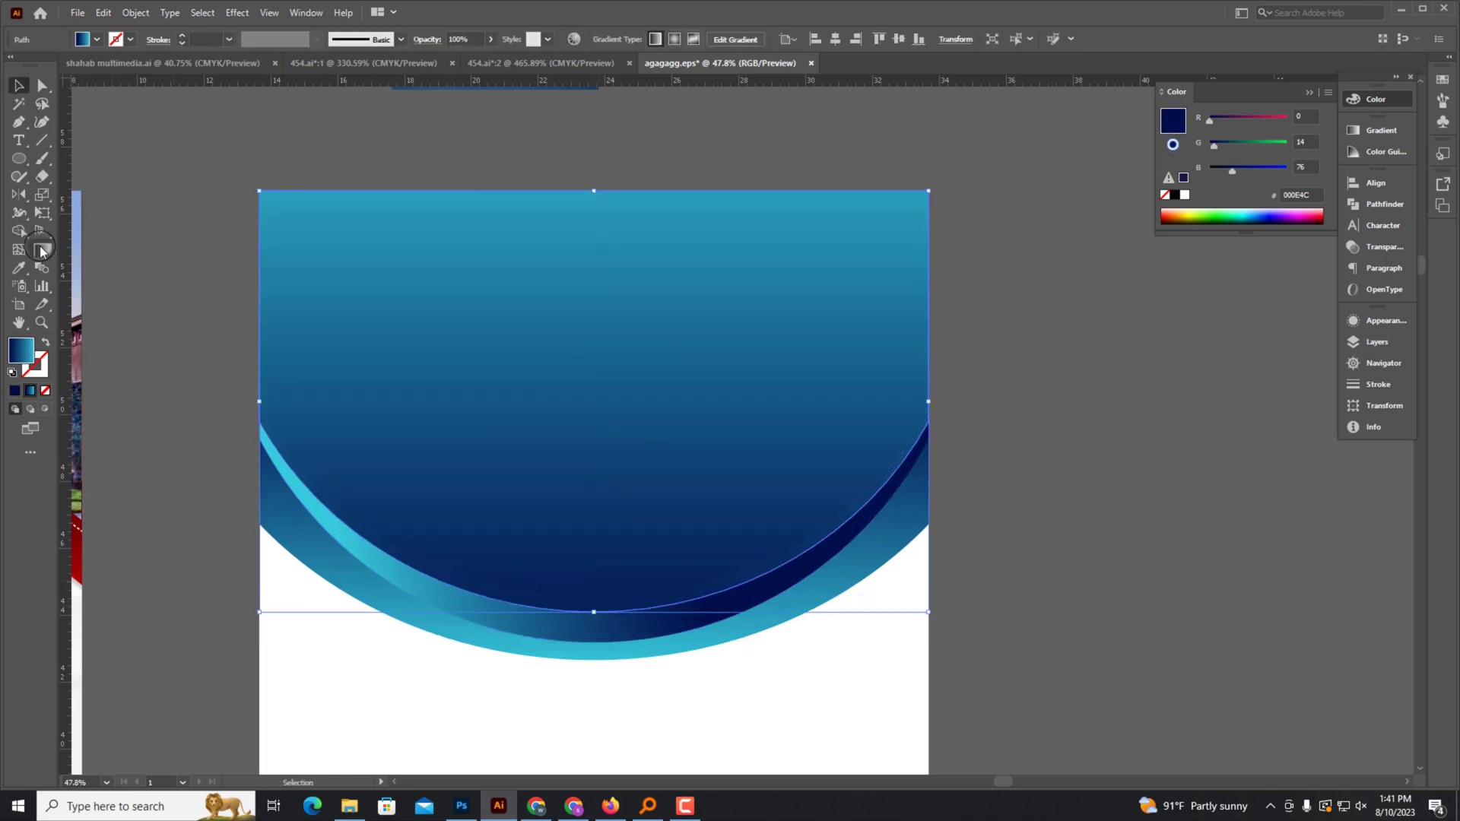
key(g)
drag(551, 377, 626, 649)
click(19, 86)
Stretch the arc copy taller from its bottom edge and set its fill to None.
click(892, 577)
scroll(892, 578, down, 1)
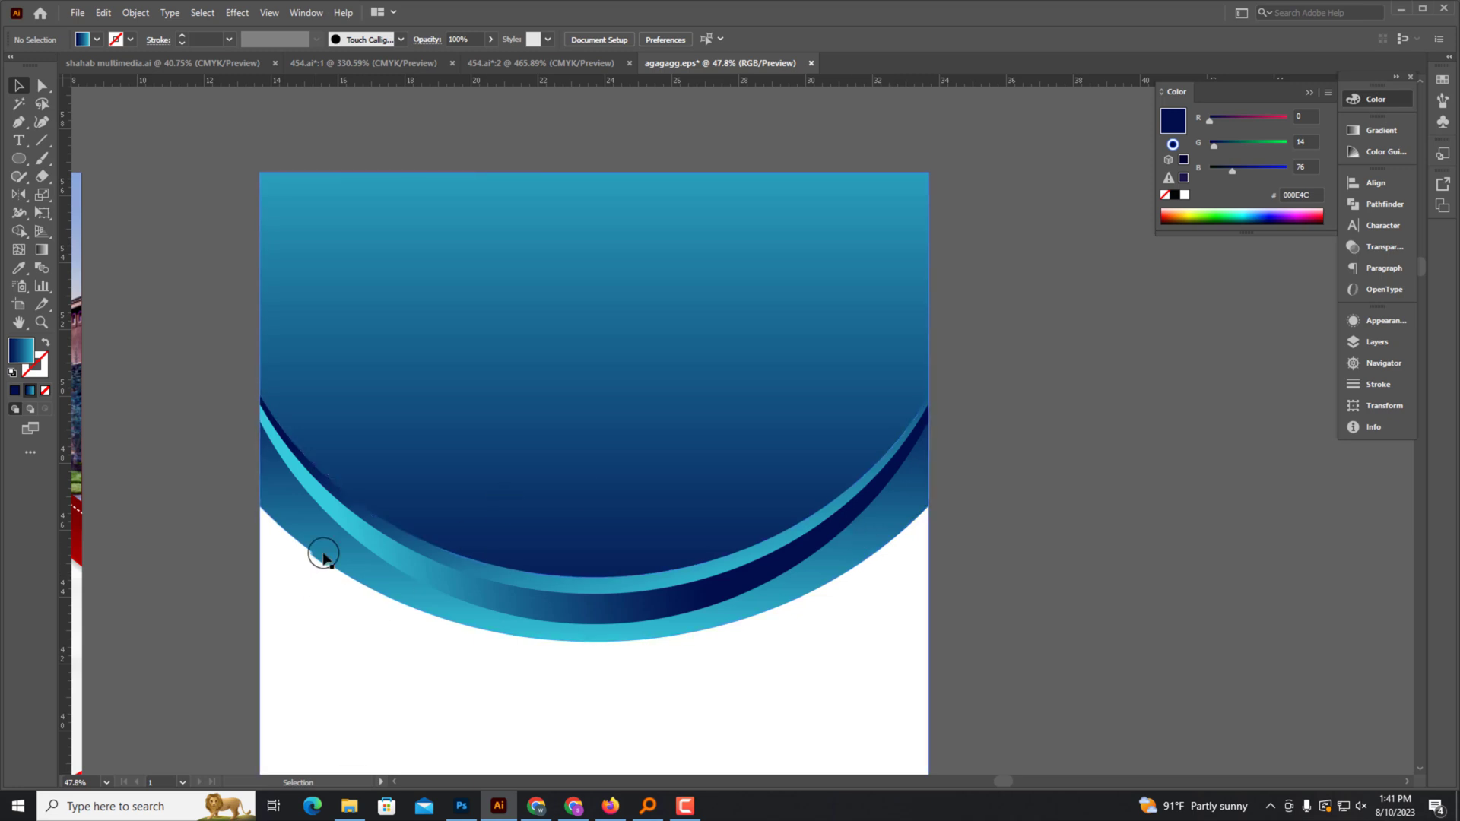
click(582, 628)
drag(593, 645, 594, 631)
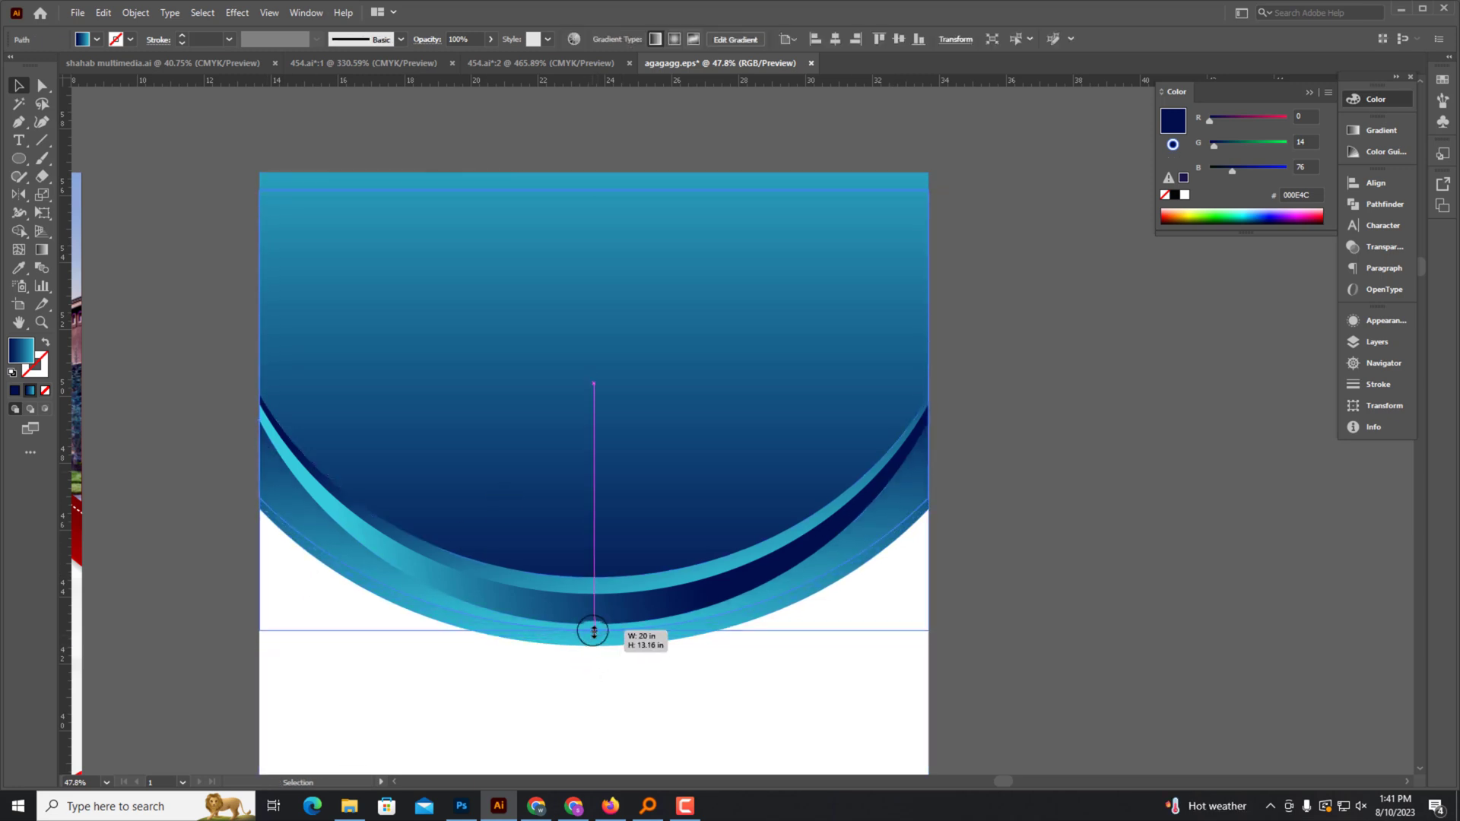
click(44, 391)
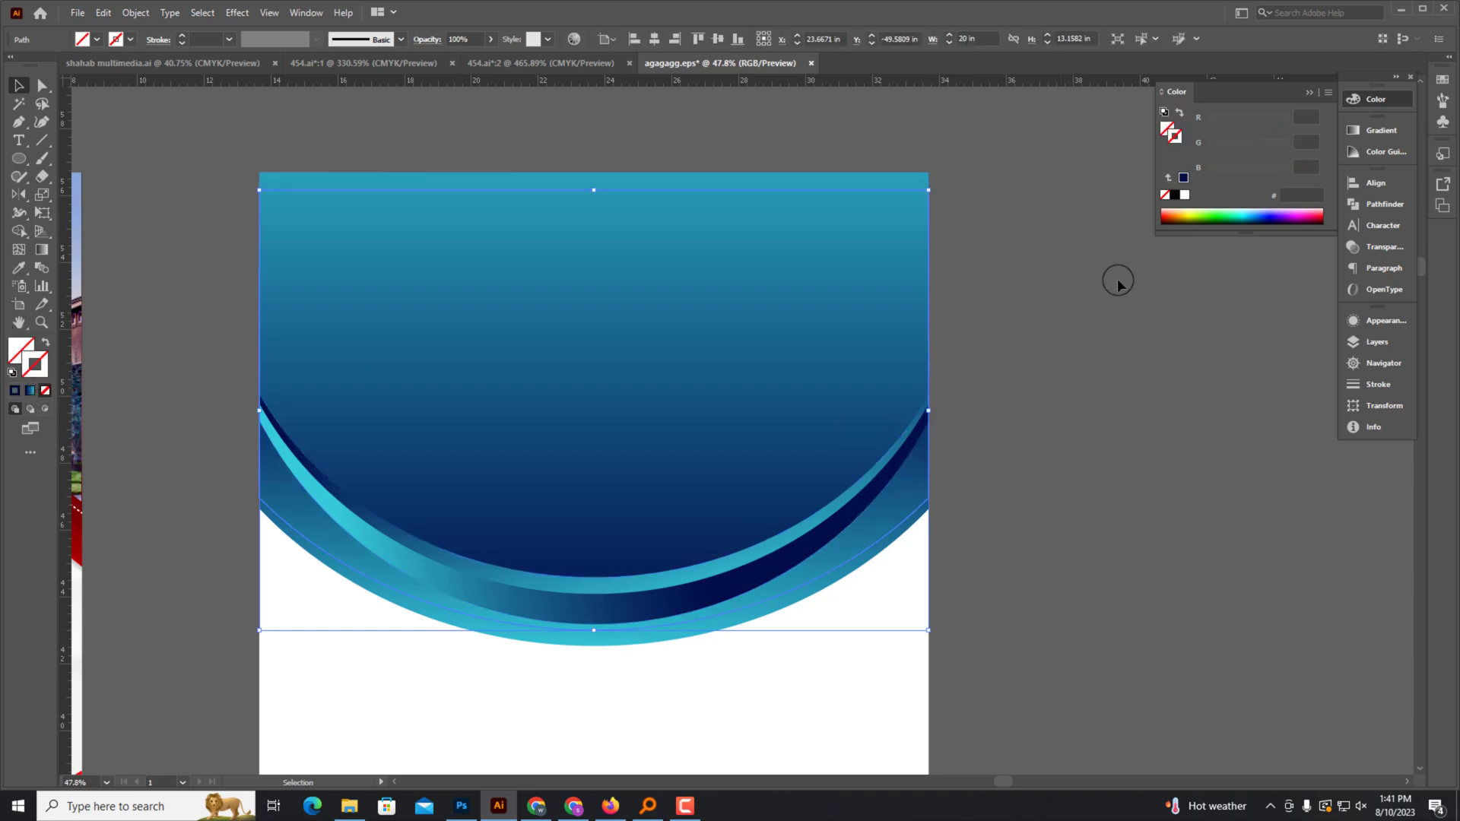
key(ctrl+minus)
key(ctrl+minus)
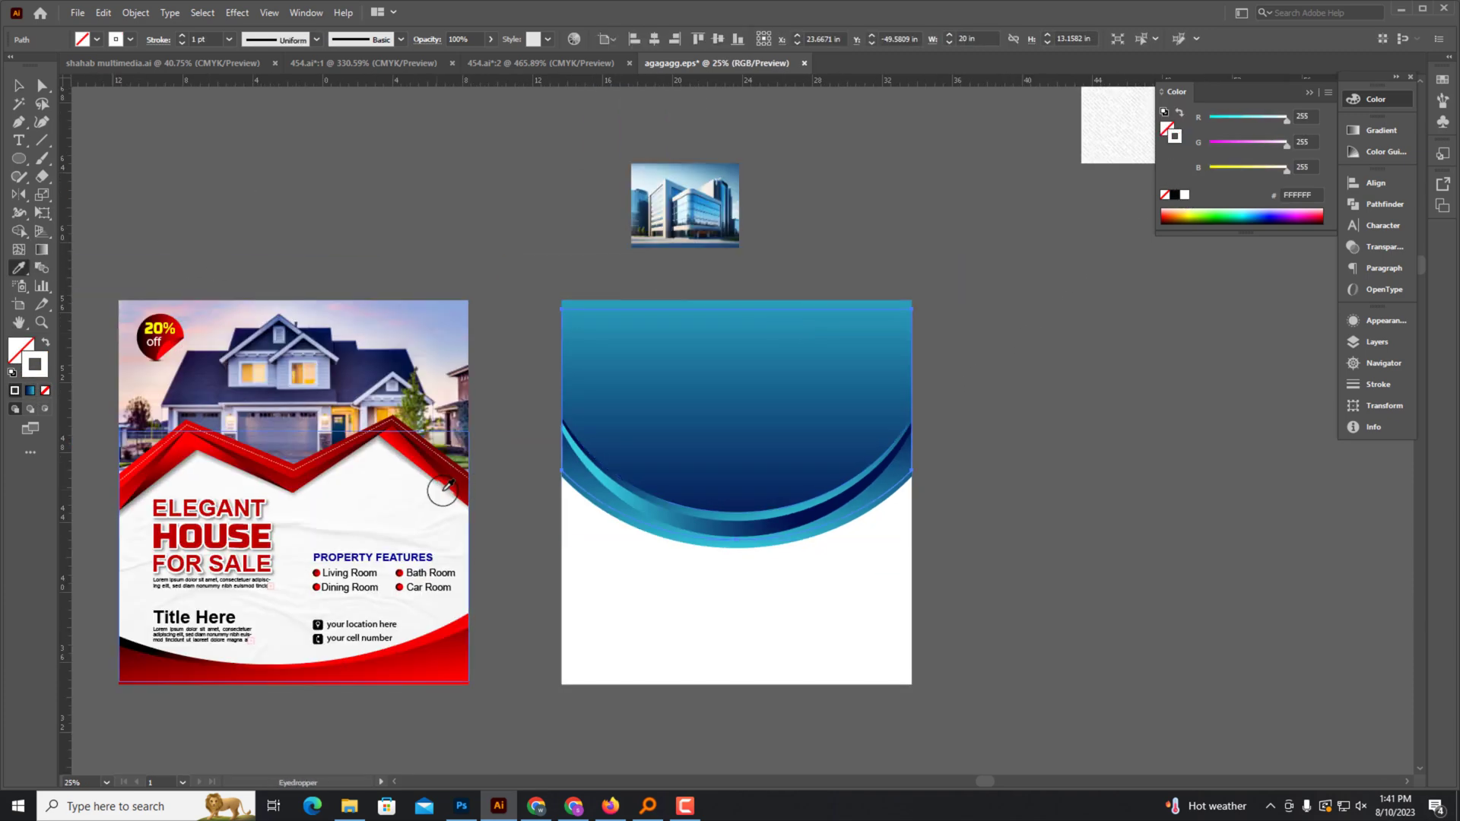
Select the blue flyer's curved bands, briefly delete them, and restore them with undo.
scroll(448, 485, up, 4)
scroll(327, 234, down, 3)
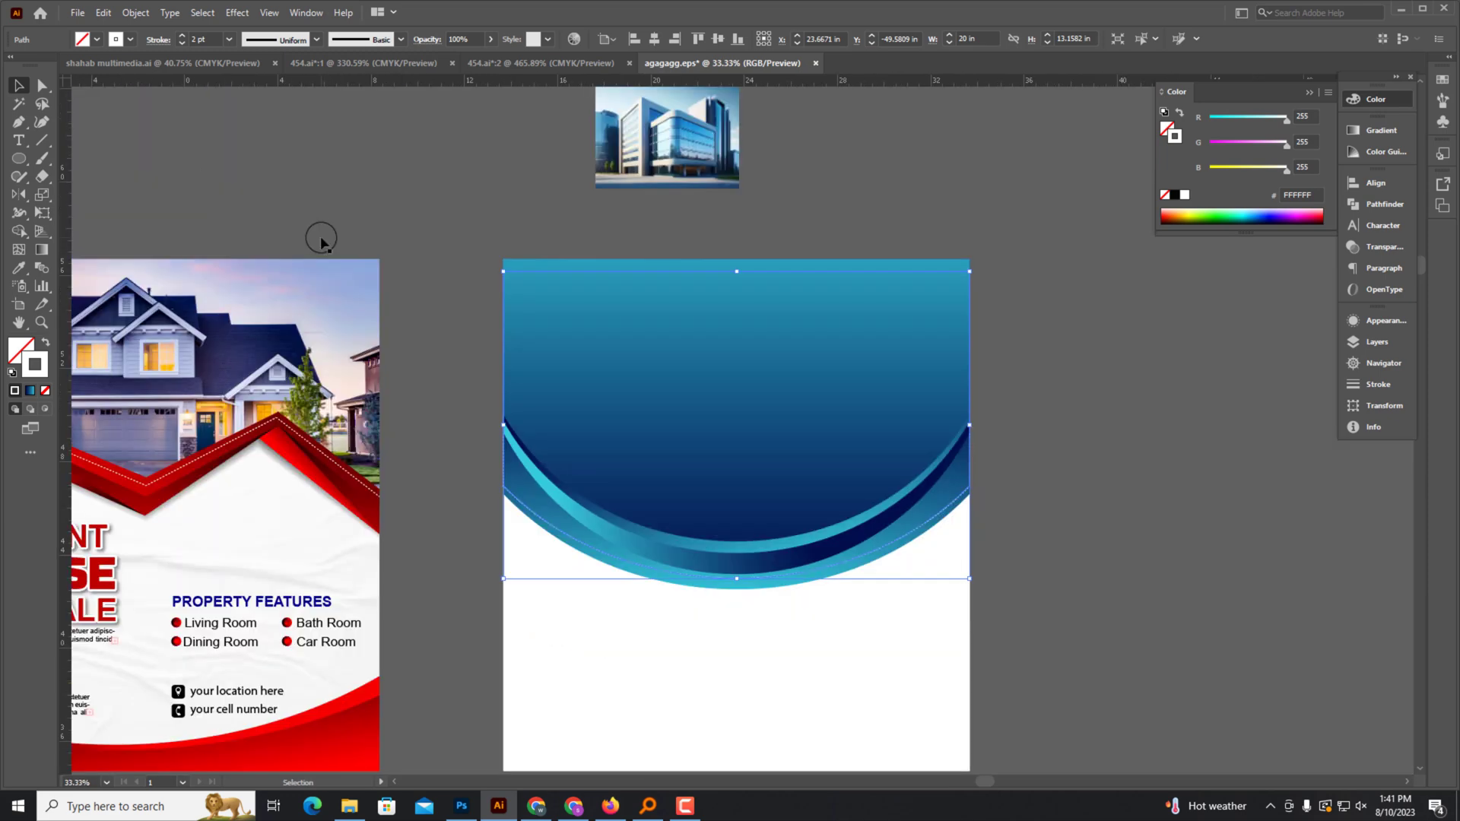
scroll(874, 228, up, 2)
click(1083, 330)
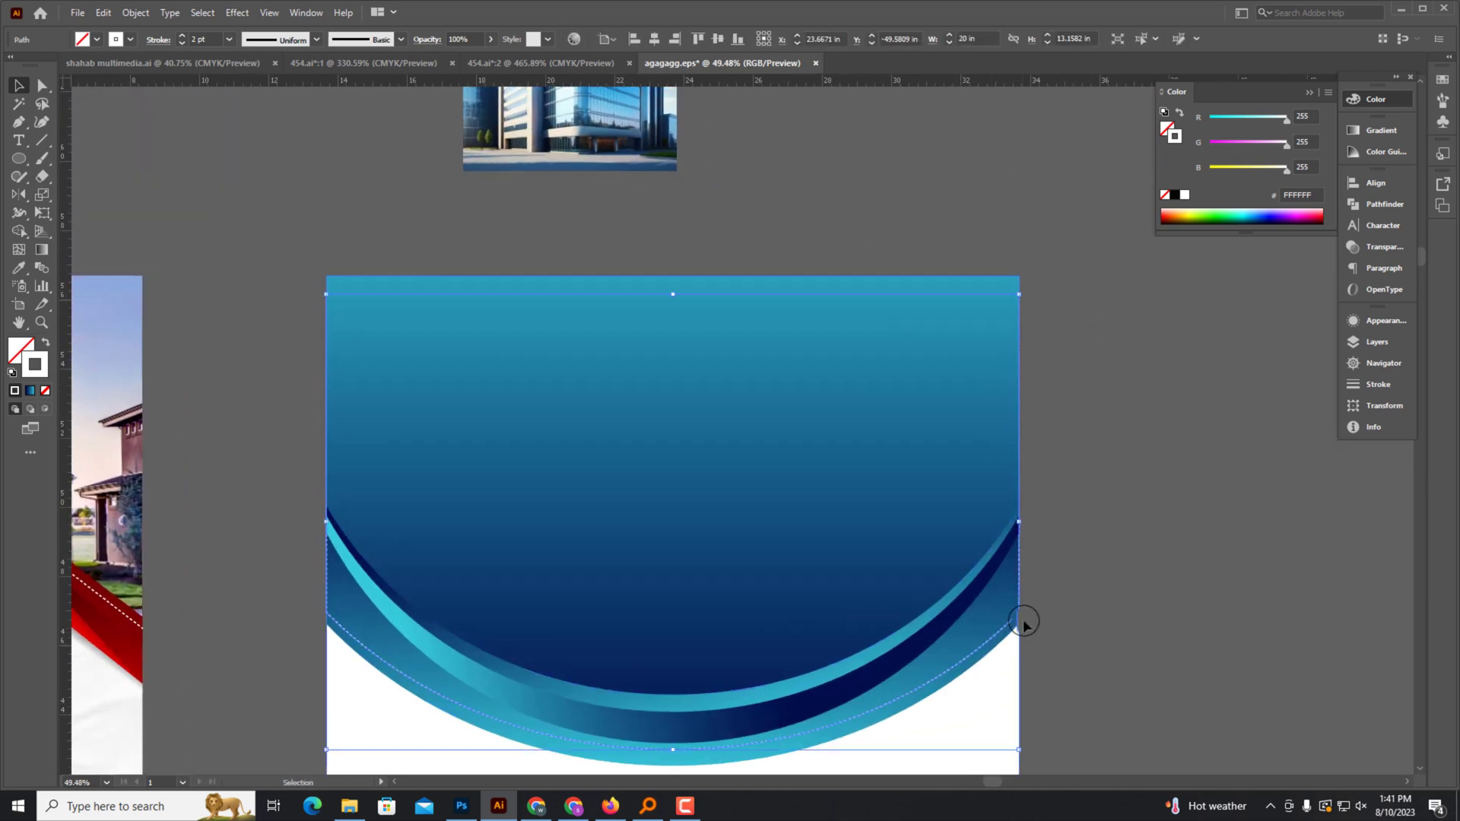
click(501, 517)
key(ctrl+shift+a)
key(a)
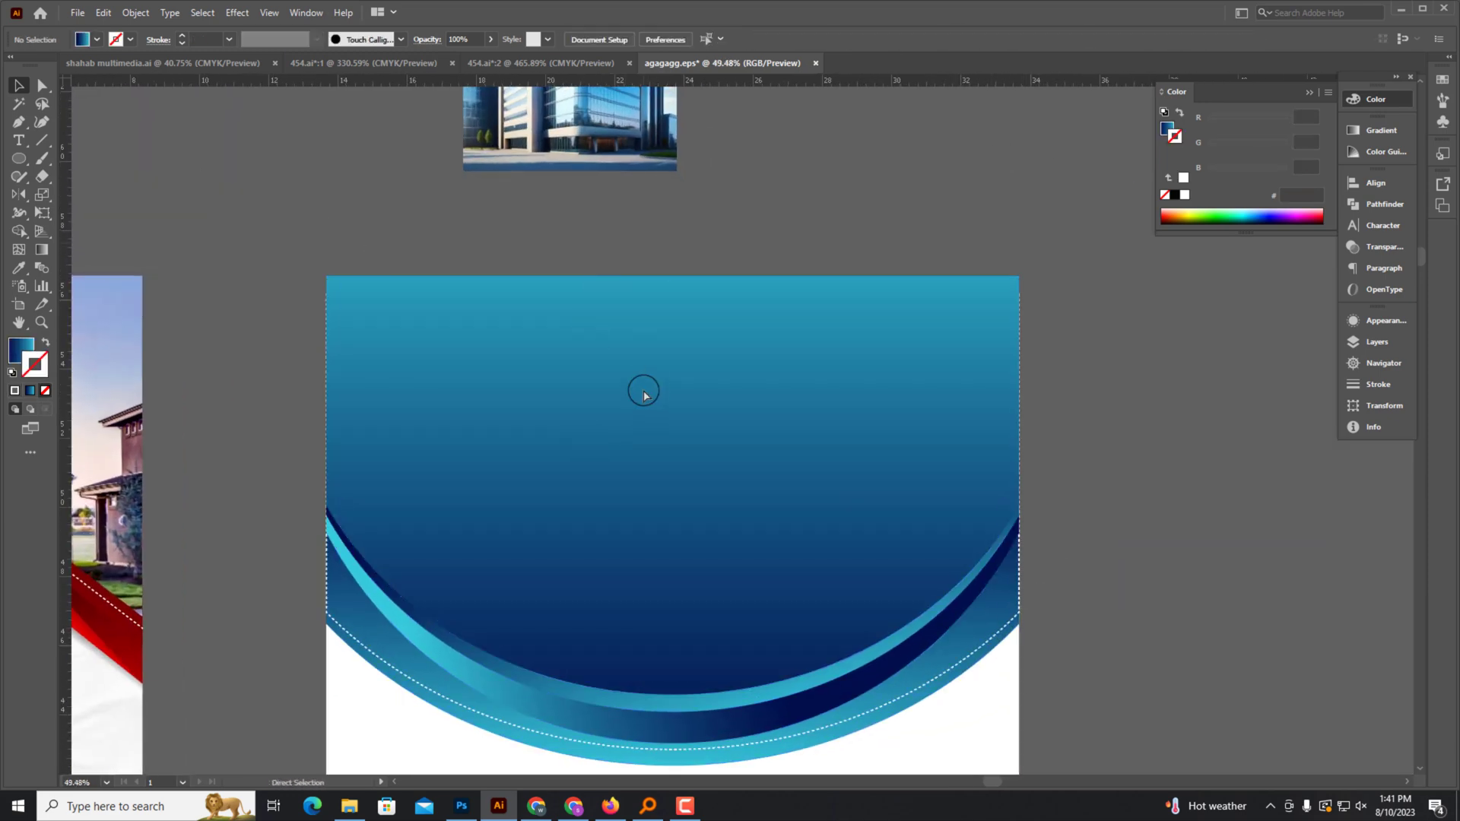
scroll(433, 476, down, 2)
click(875, 613)
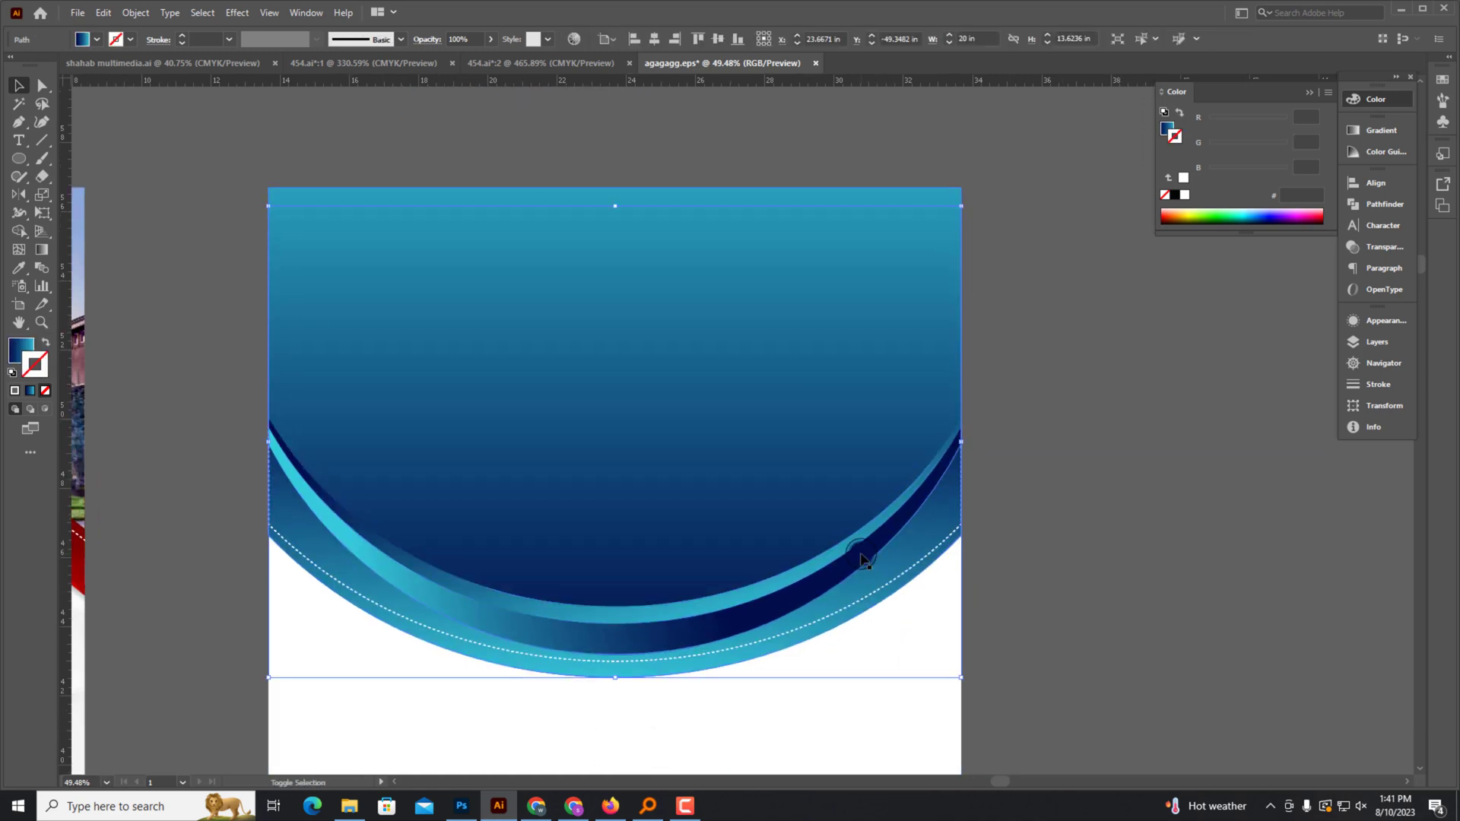
key(Delete)
key(ctrl+z)
key(ctrl+z)
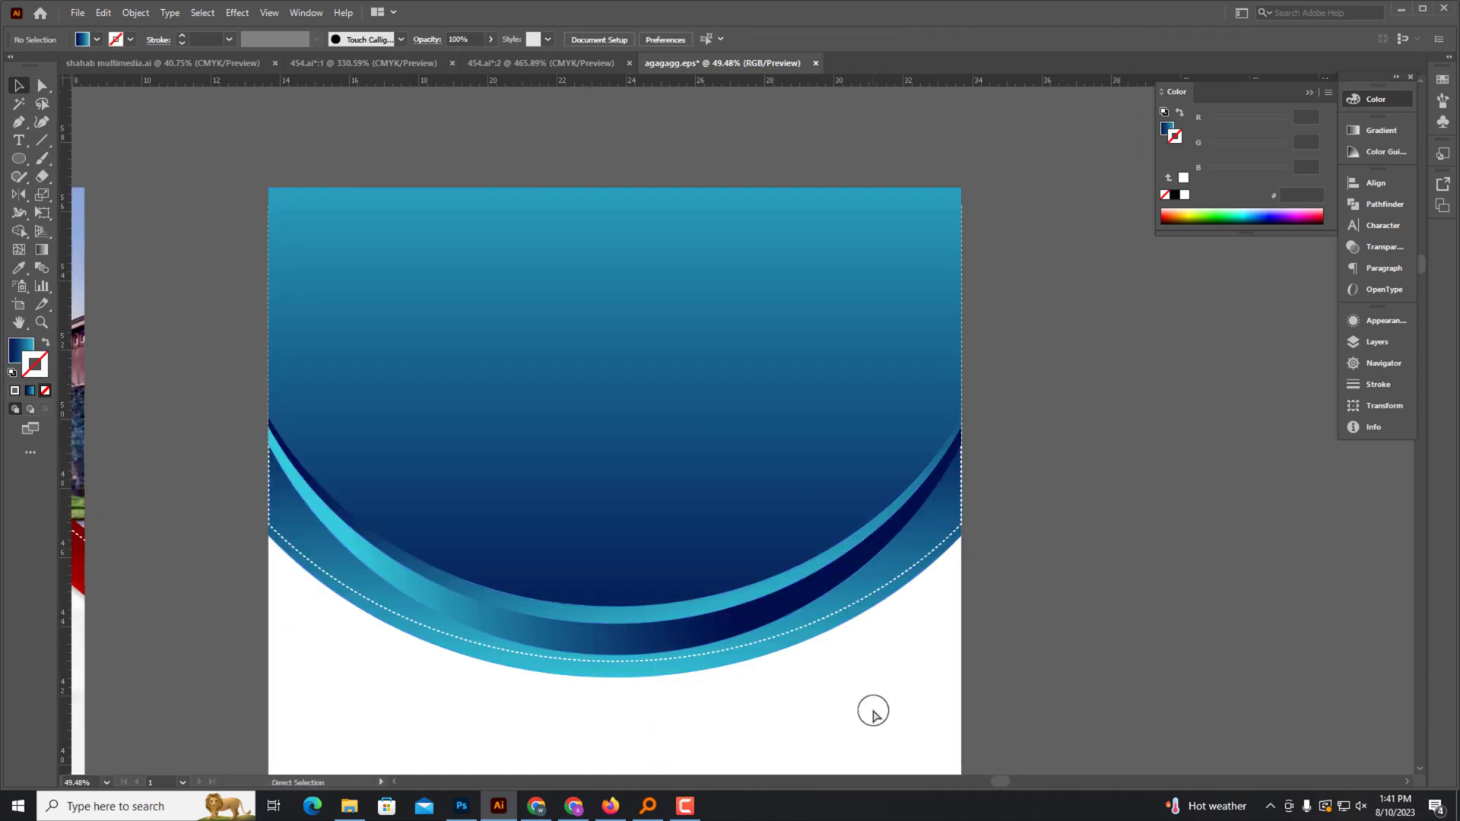
key(a)
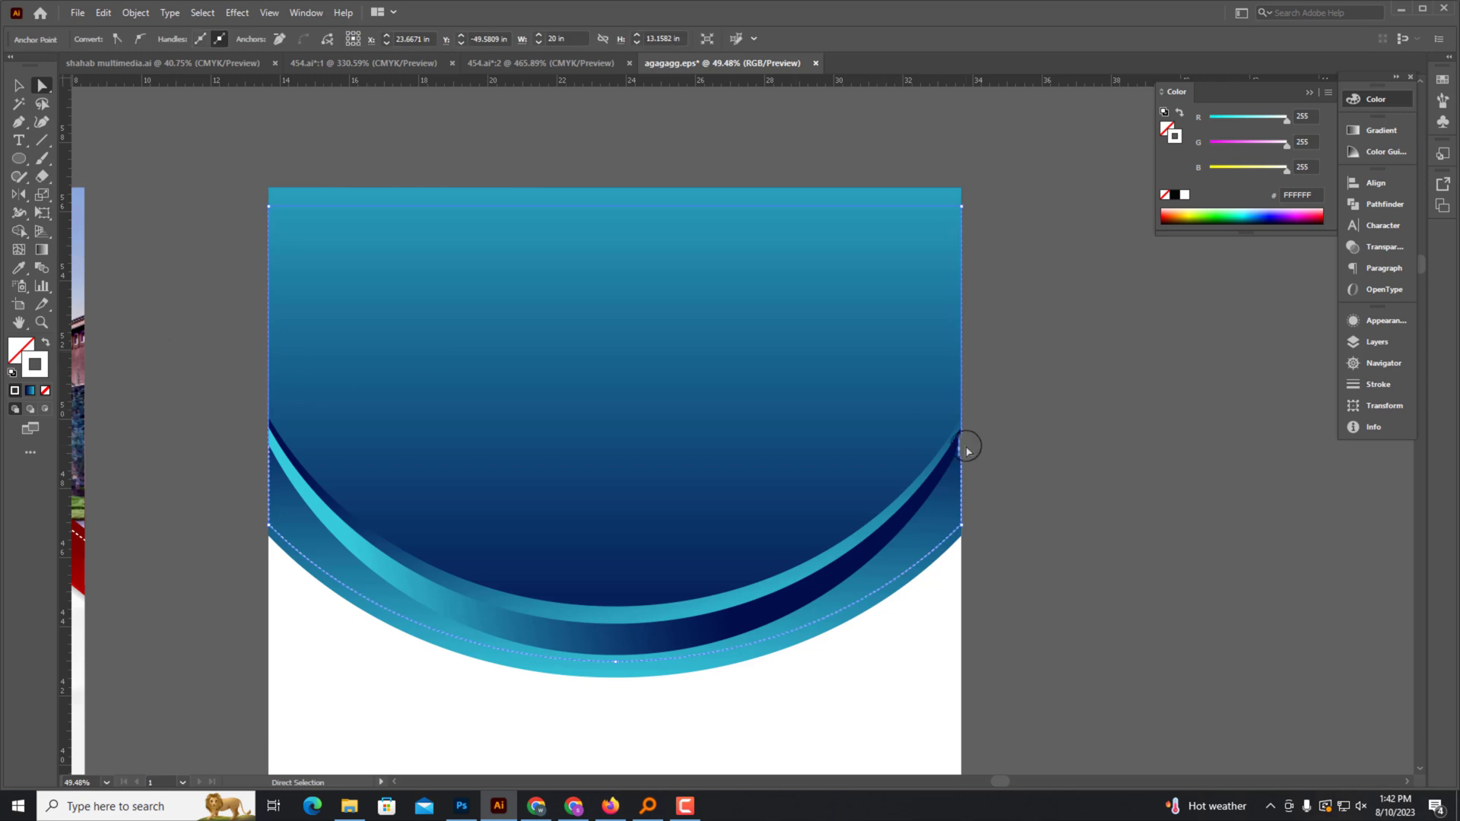
key(v)
scroll(686, 681, up, 3)
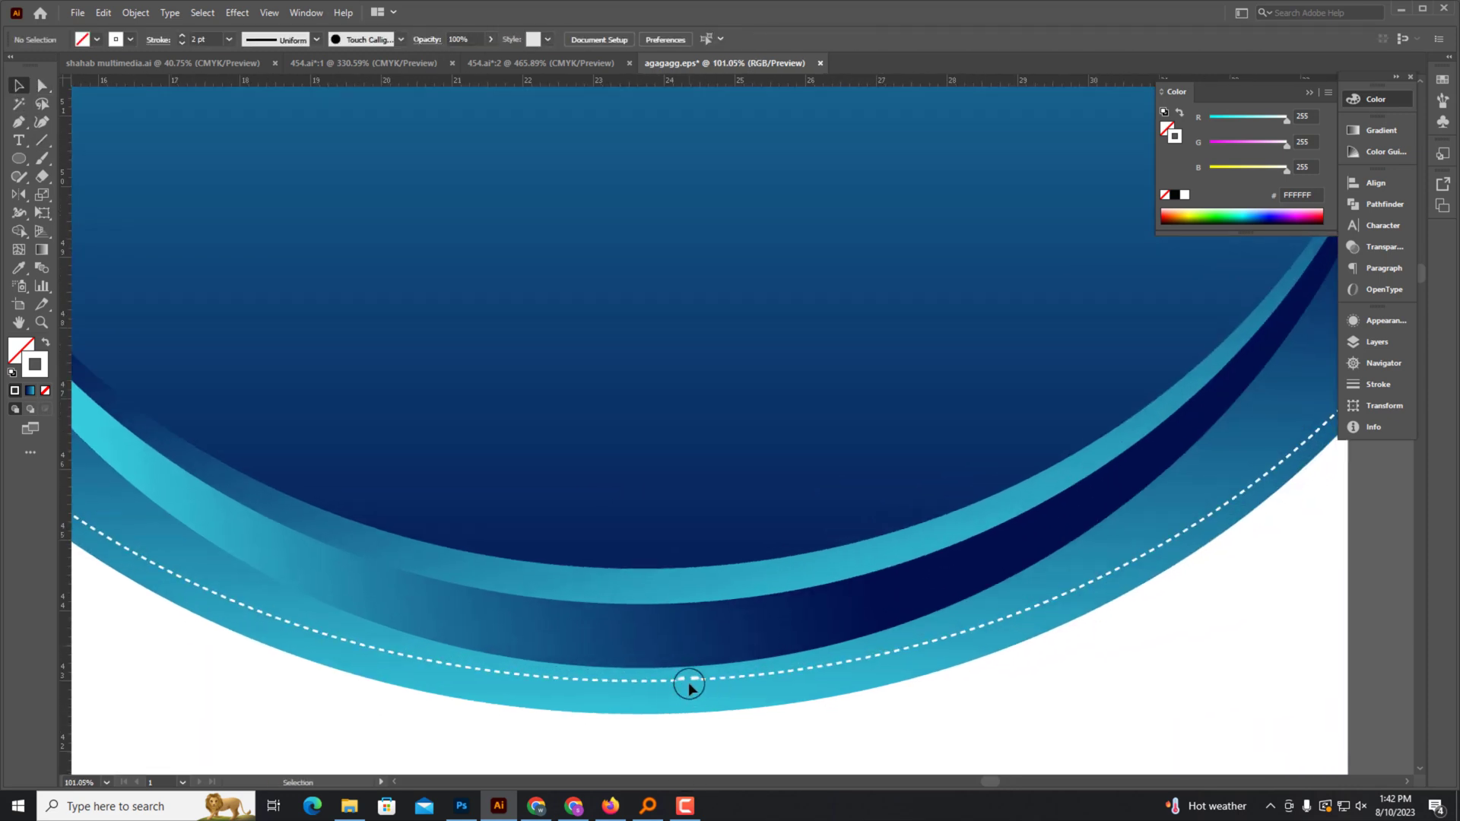
Set the red flyer's dashed line to 6 pt dashes and 6 pt gaps.
click(1377, 384)
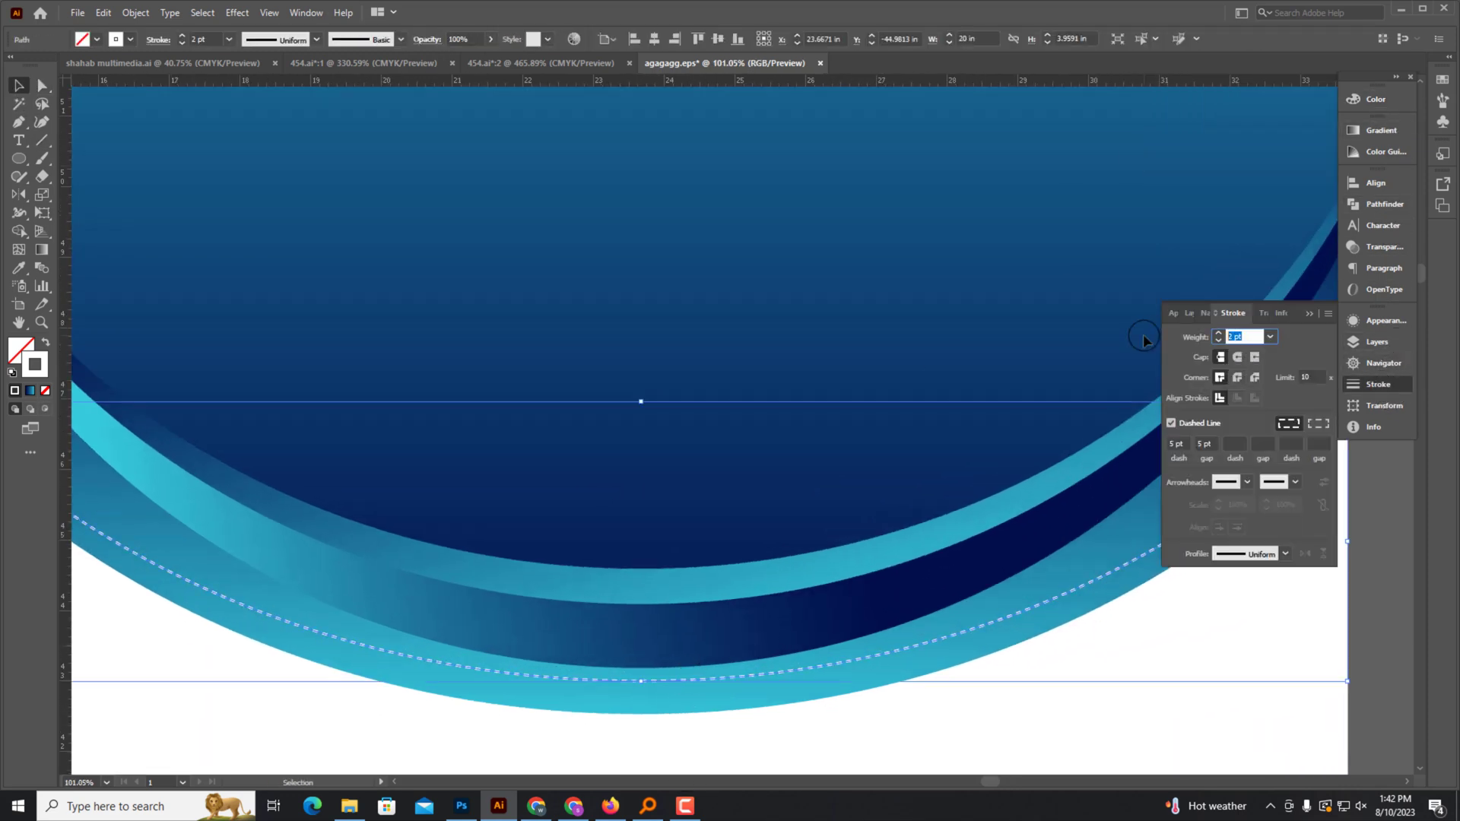
click(1052, 697)
scroll(1031, 666, down, 5)
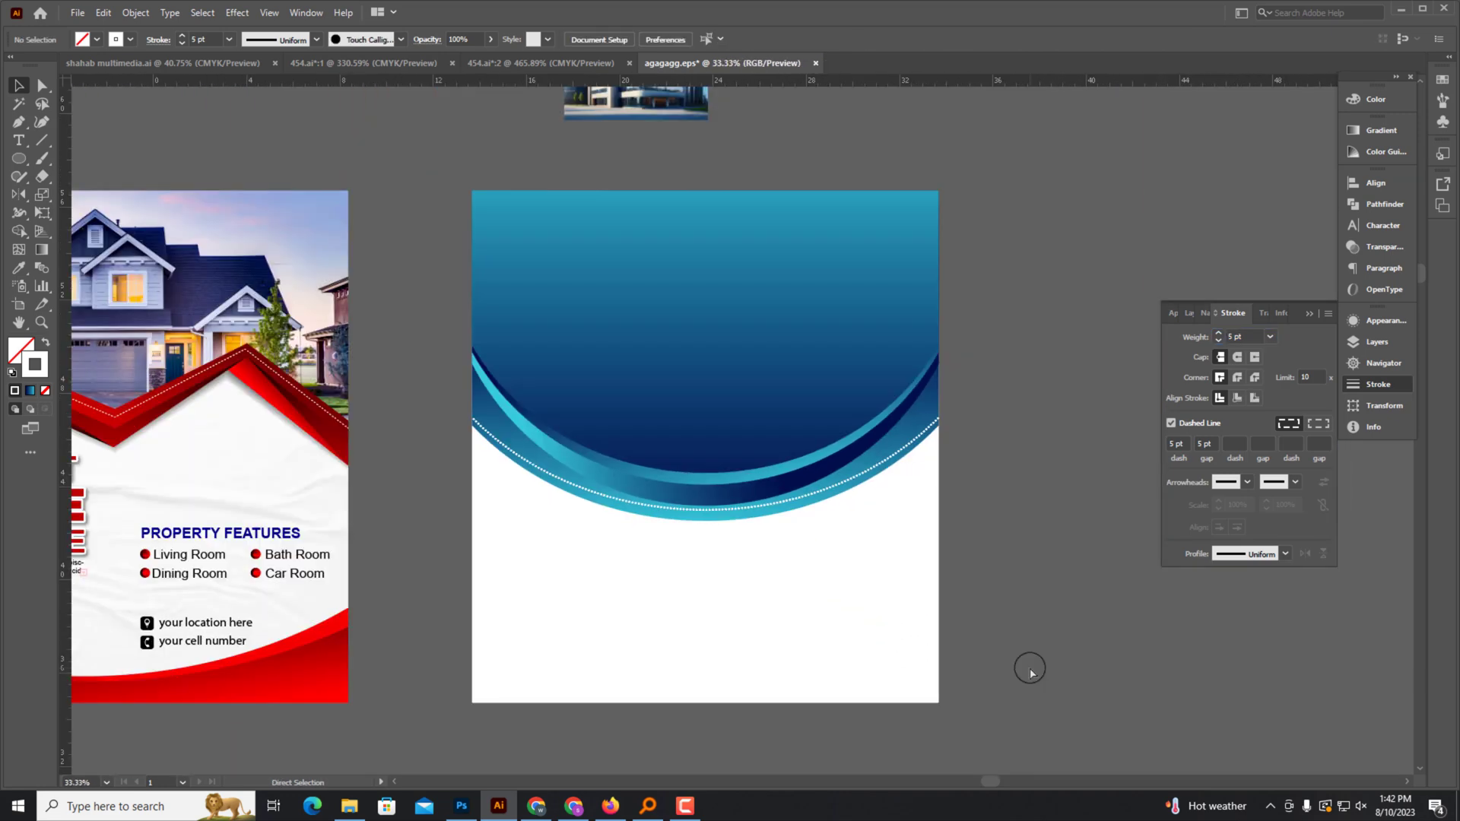
scroll(564, 521, left, 3)
ctrl+click(804, 464)
click(38, 85)
click(472, 382)
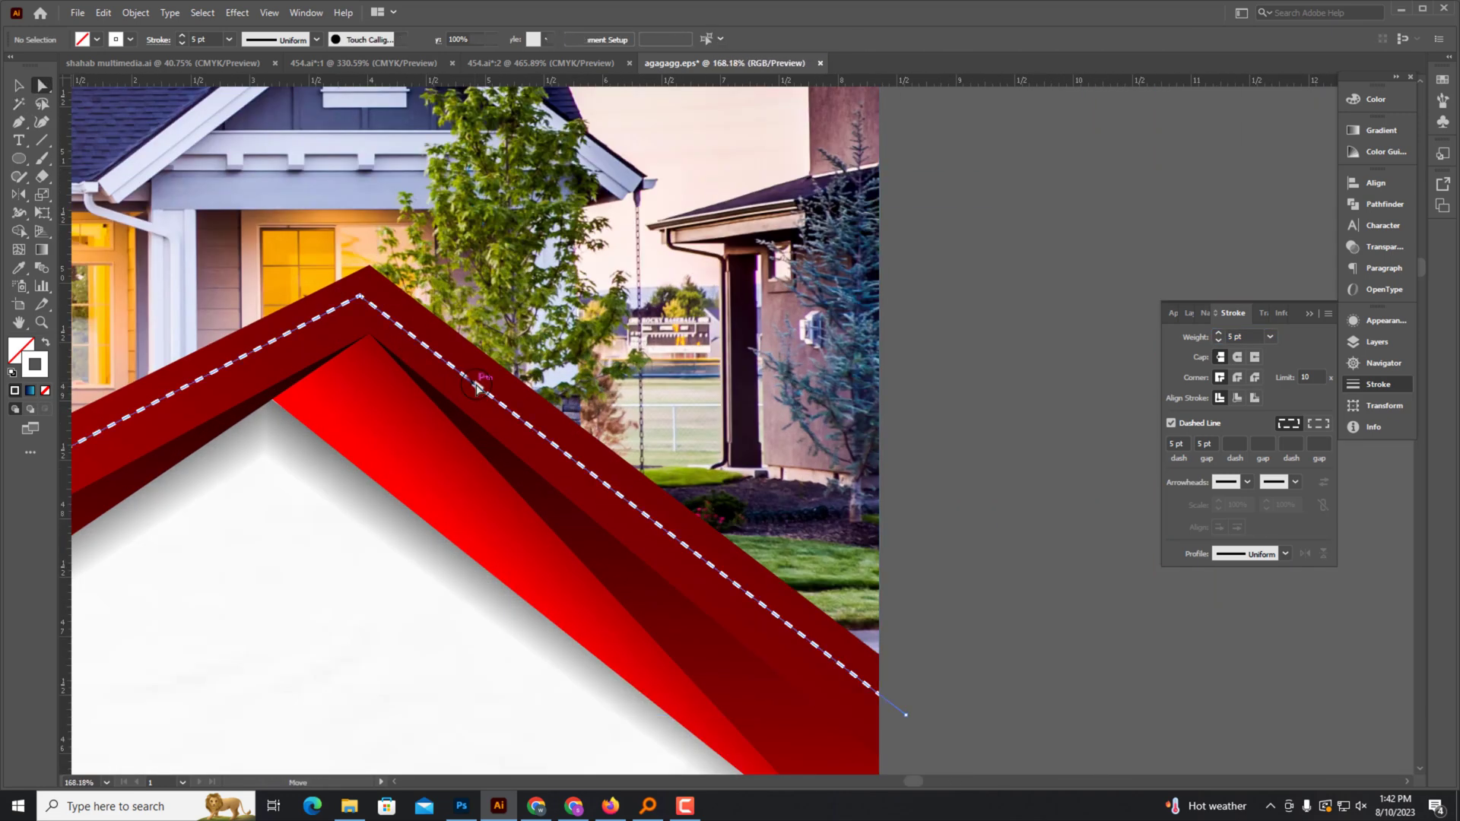
click(1236, 336)
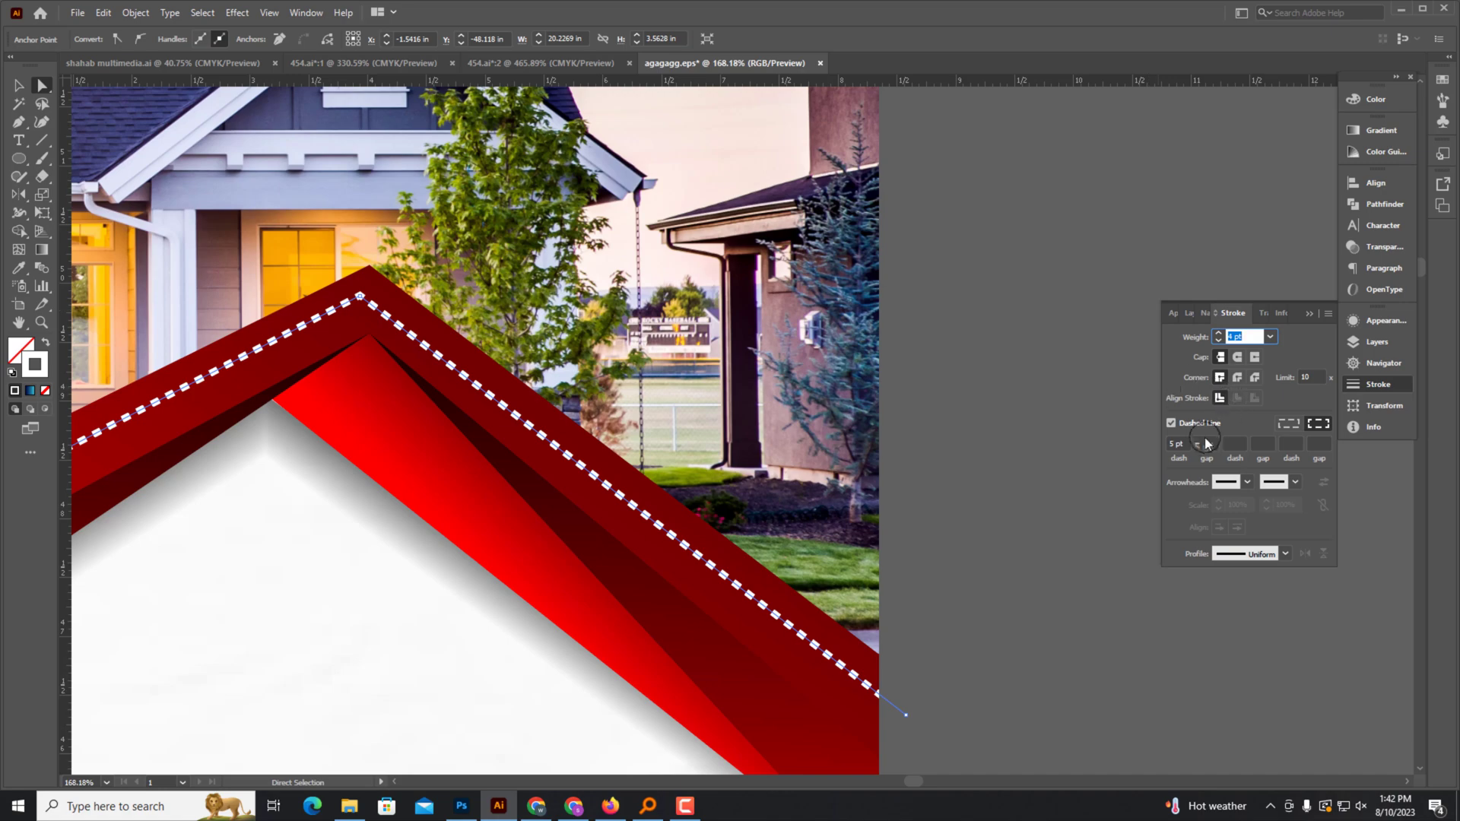
text(6)
key(Tab)
text(6)
key(Return)
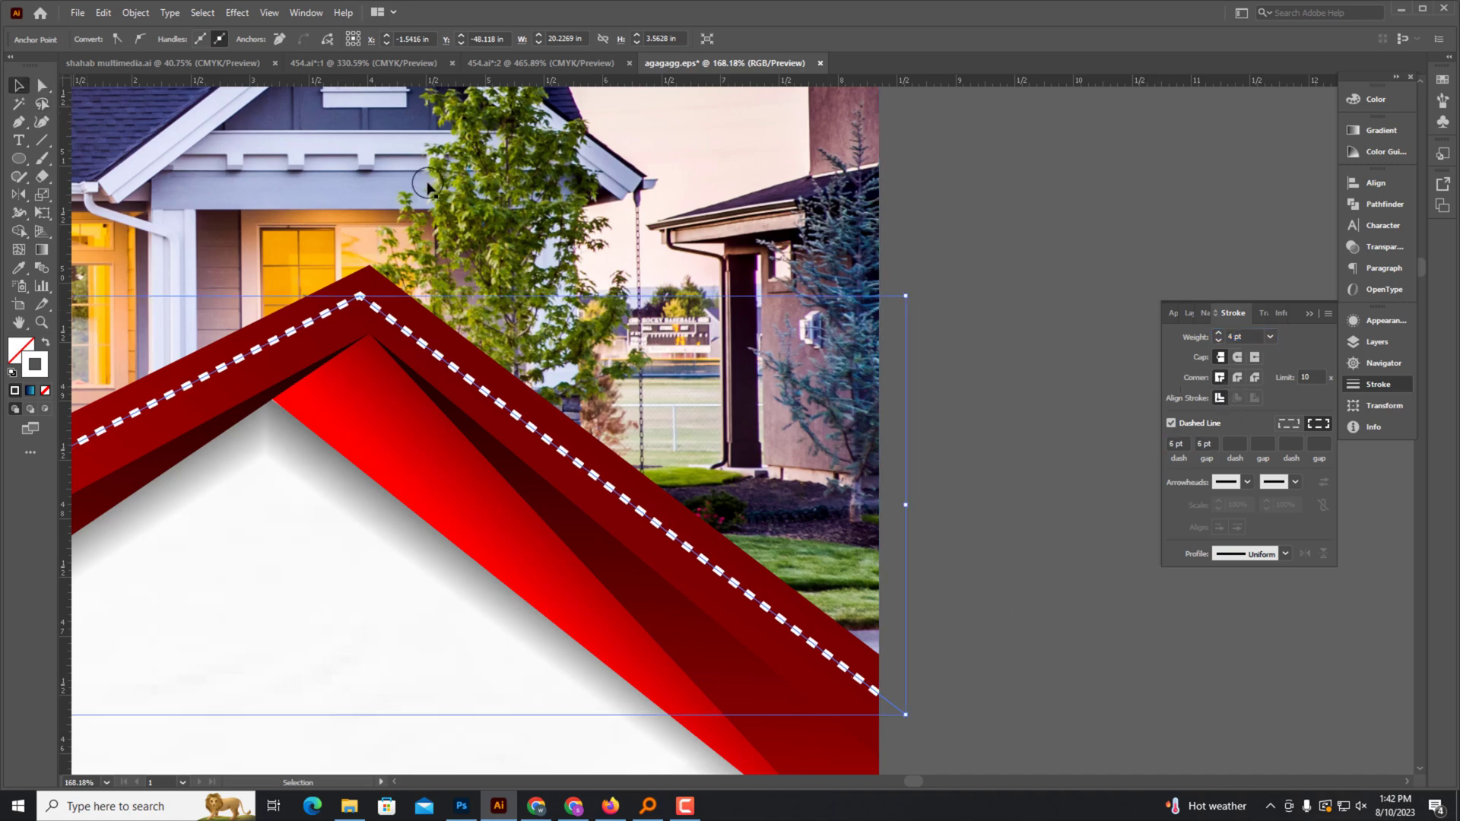
Pan across and select the blue flyer's dashed arc.
click(428, 186)
scroll(428, 186, down, 3)
scroll(428, 186, down, 3)
scroll(661, 557, right, 5)
scroll(661, 558, up, 5)
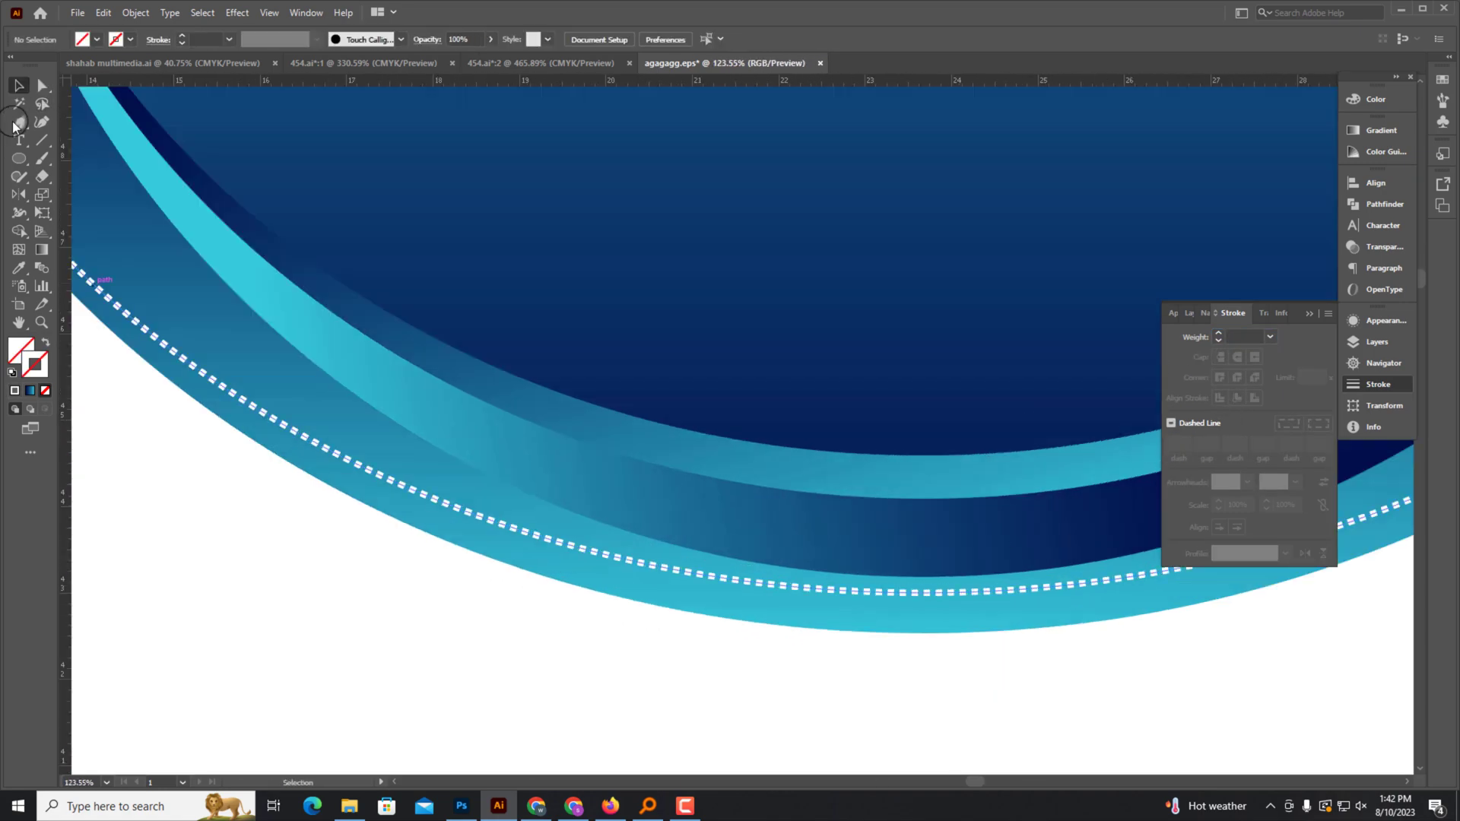
click(318, 457)
Shrink the bottom rectangle to a thin footer with the swoosh's blue gradient, light left to dark right.
key(v)
key(ctrl+minus)
key(ctrl+minus)
key(ctrl+minus)
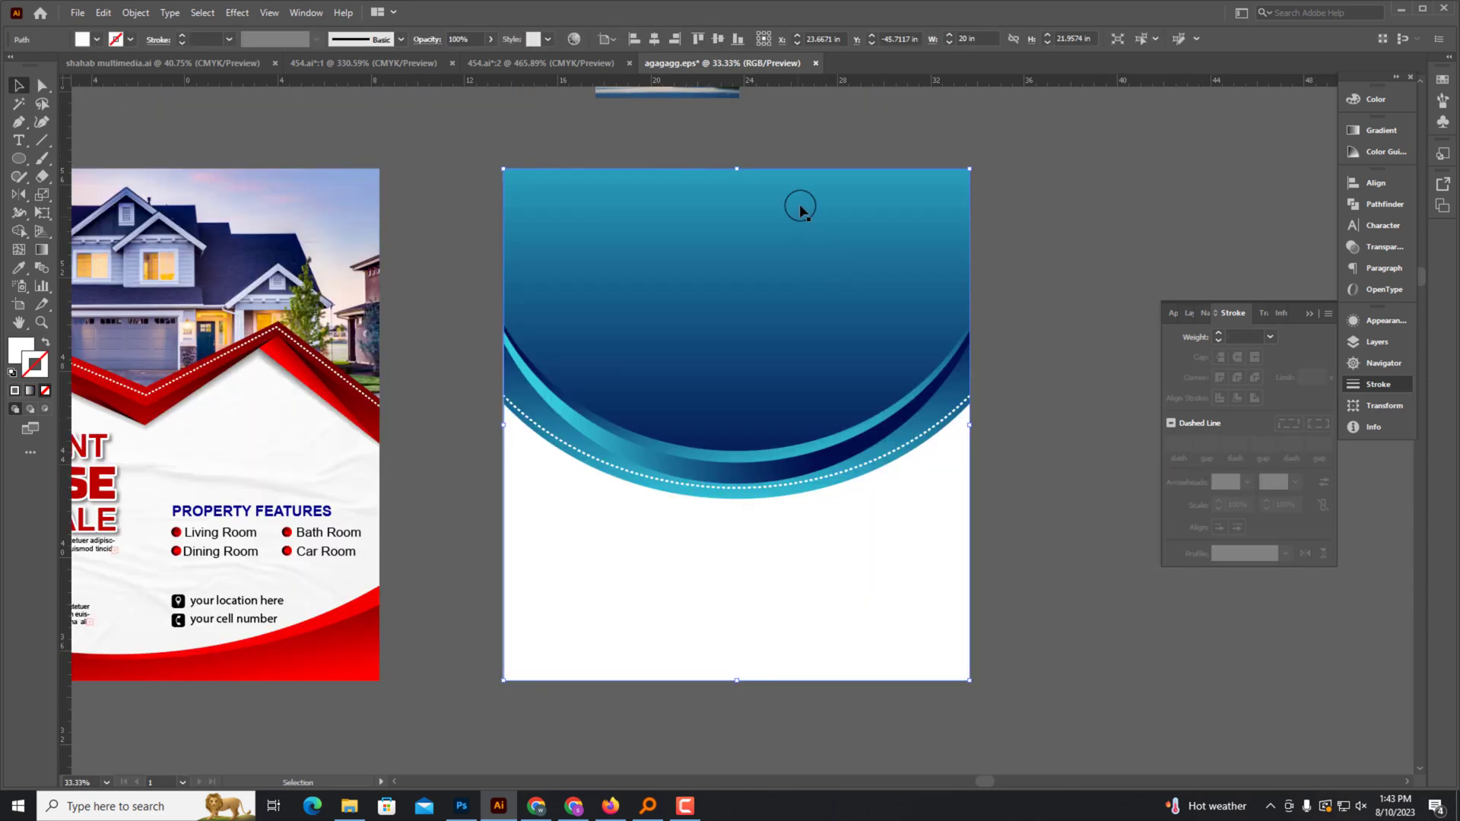
drag(736, 213, 759, 659)
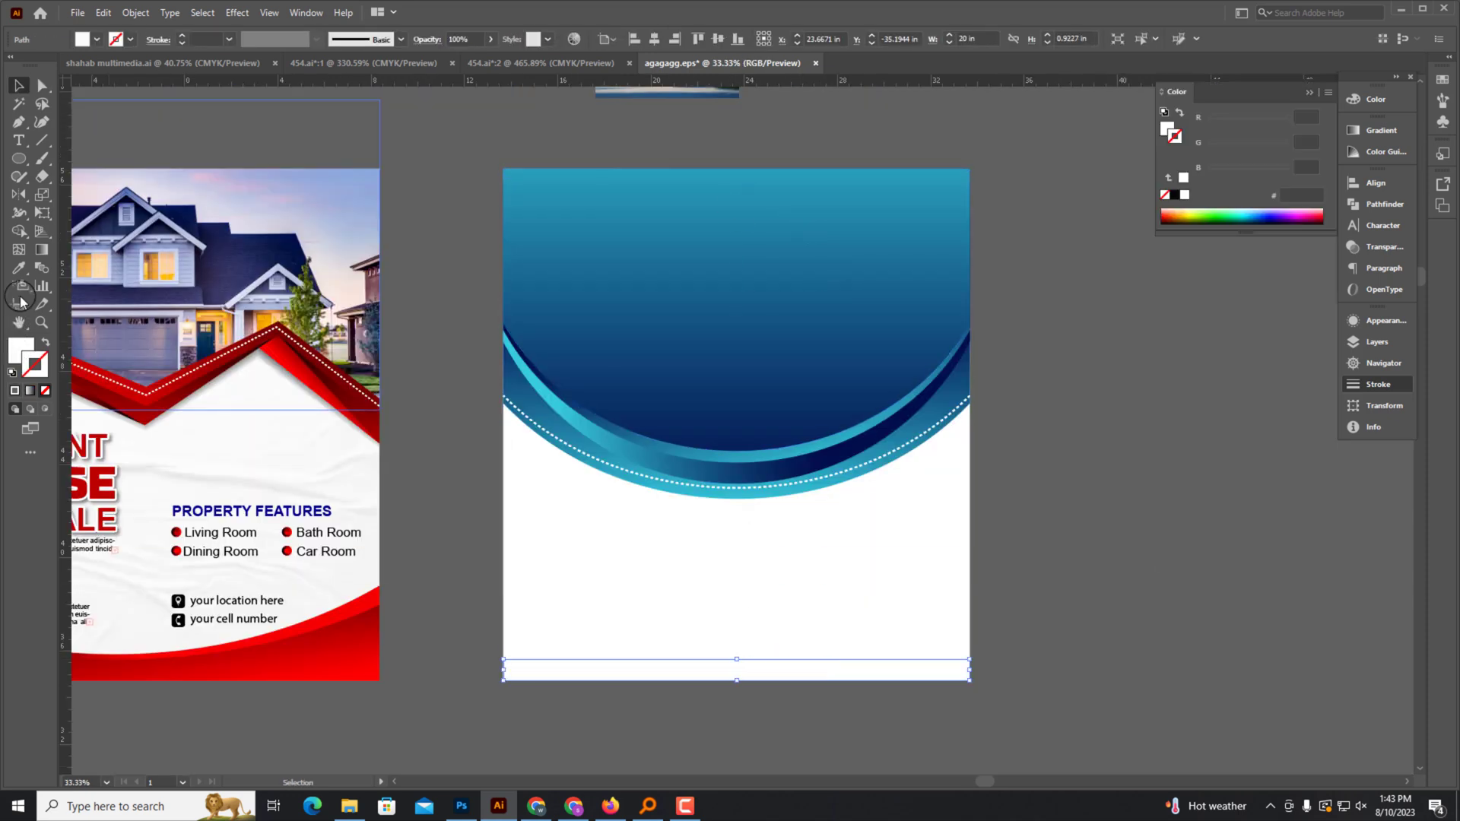
key(i)
click(603, 316)
key(v)
click(774, 686)
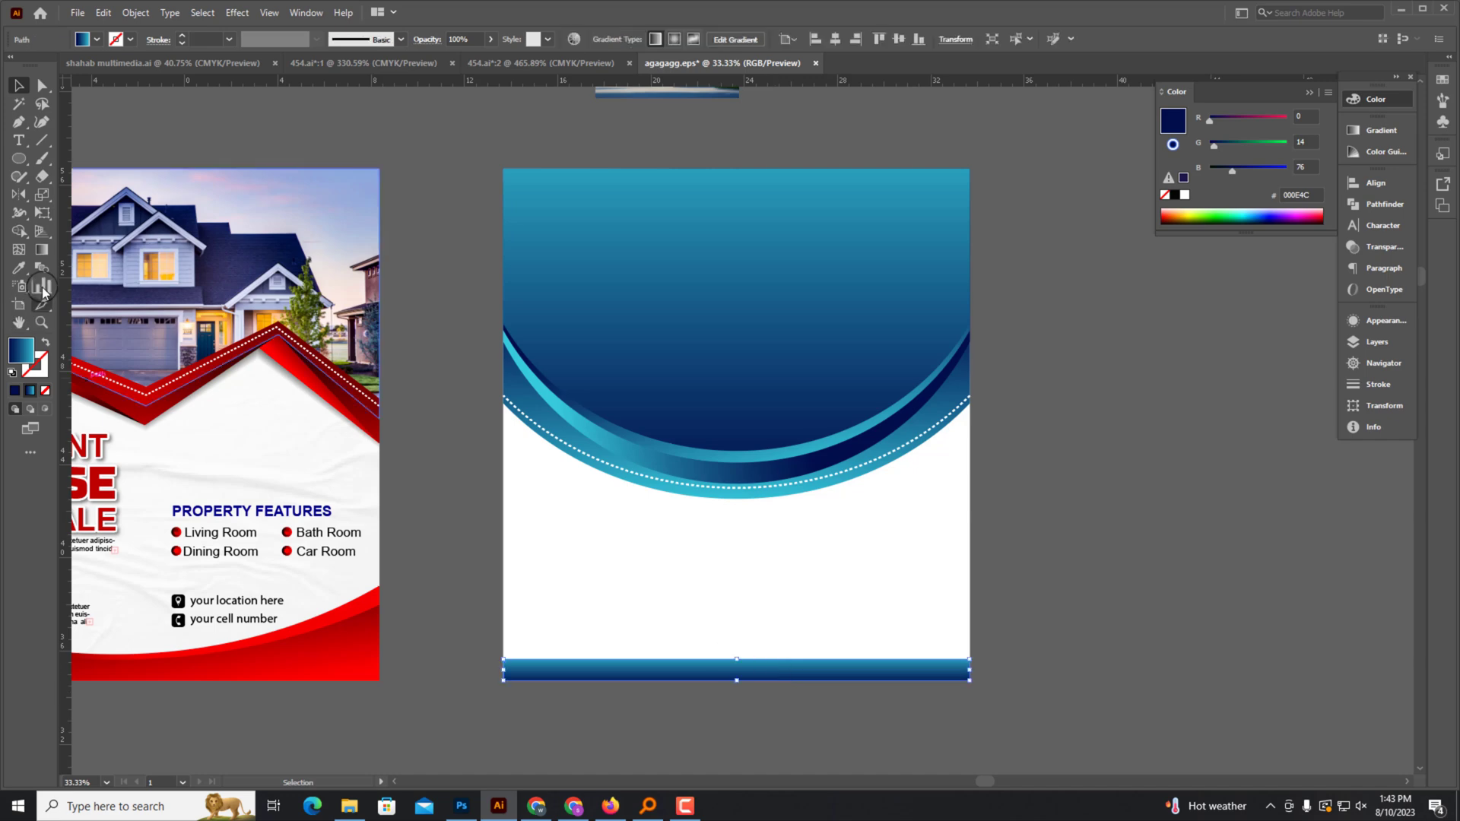
key(g)
drag(471, 719, 1052, 610)
key(v)
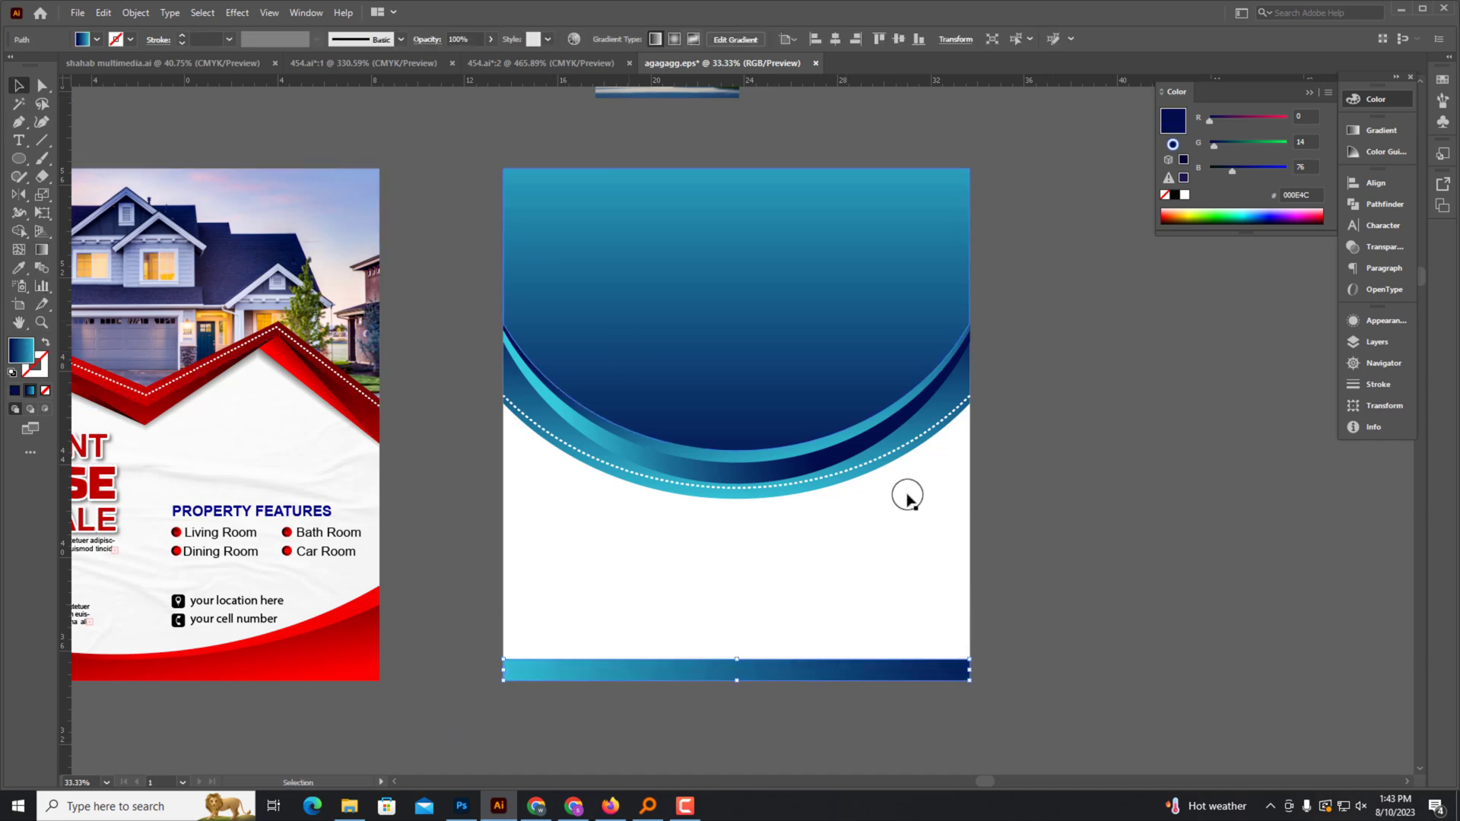
key(ctrl+minus)
click(980, 580)
Place the building photo over the blue flyer's top and stretch it to full width.
drag(679, 190, 732, 334)
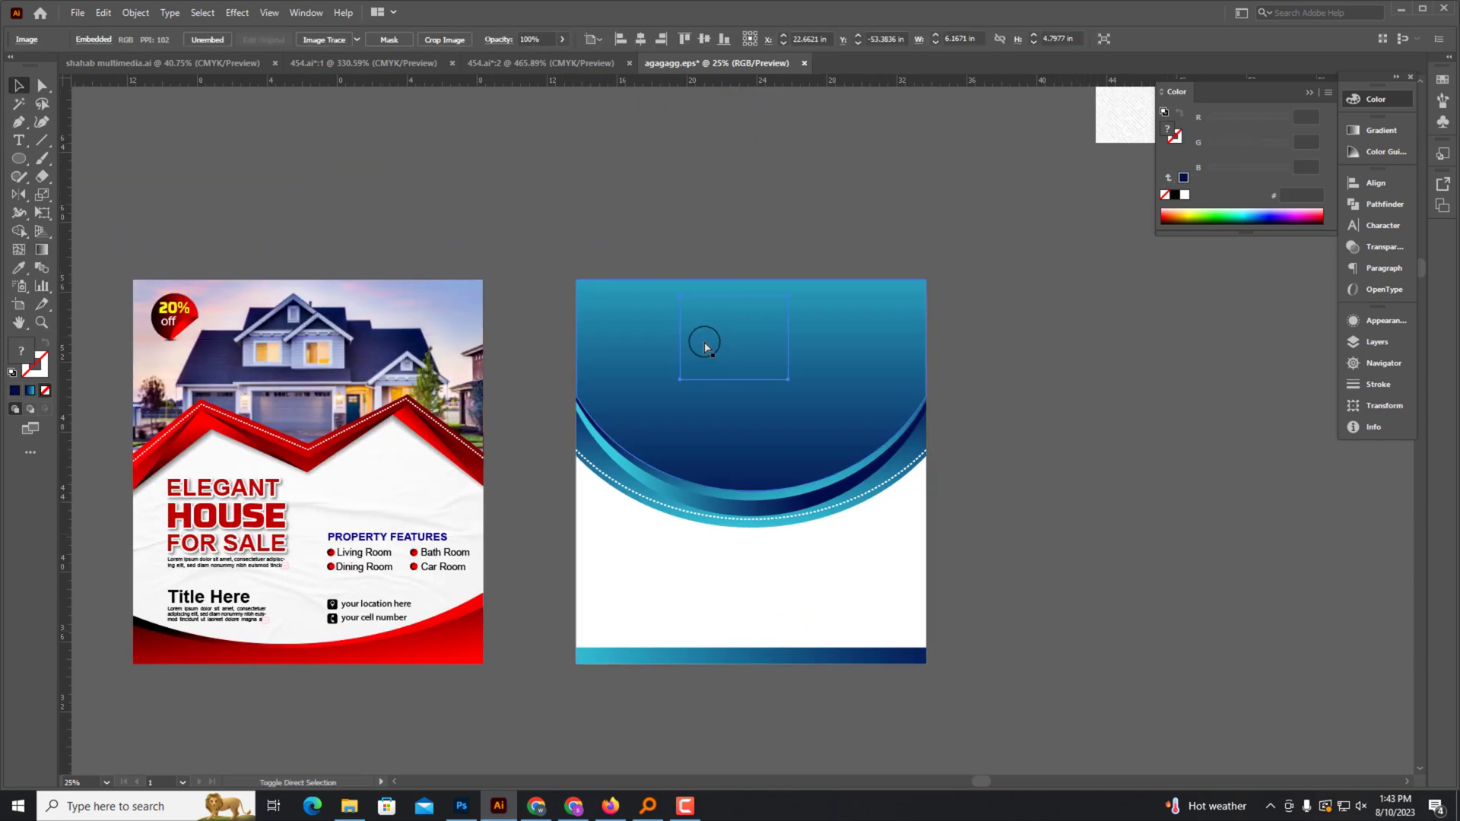
scroll(733, 335, up, 3)
mouse_move(827, 319)
mouse_down()
mouse_move(918, 447)
mouse_move(942, 533)
mouse_up()
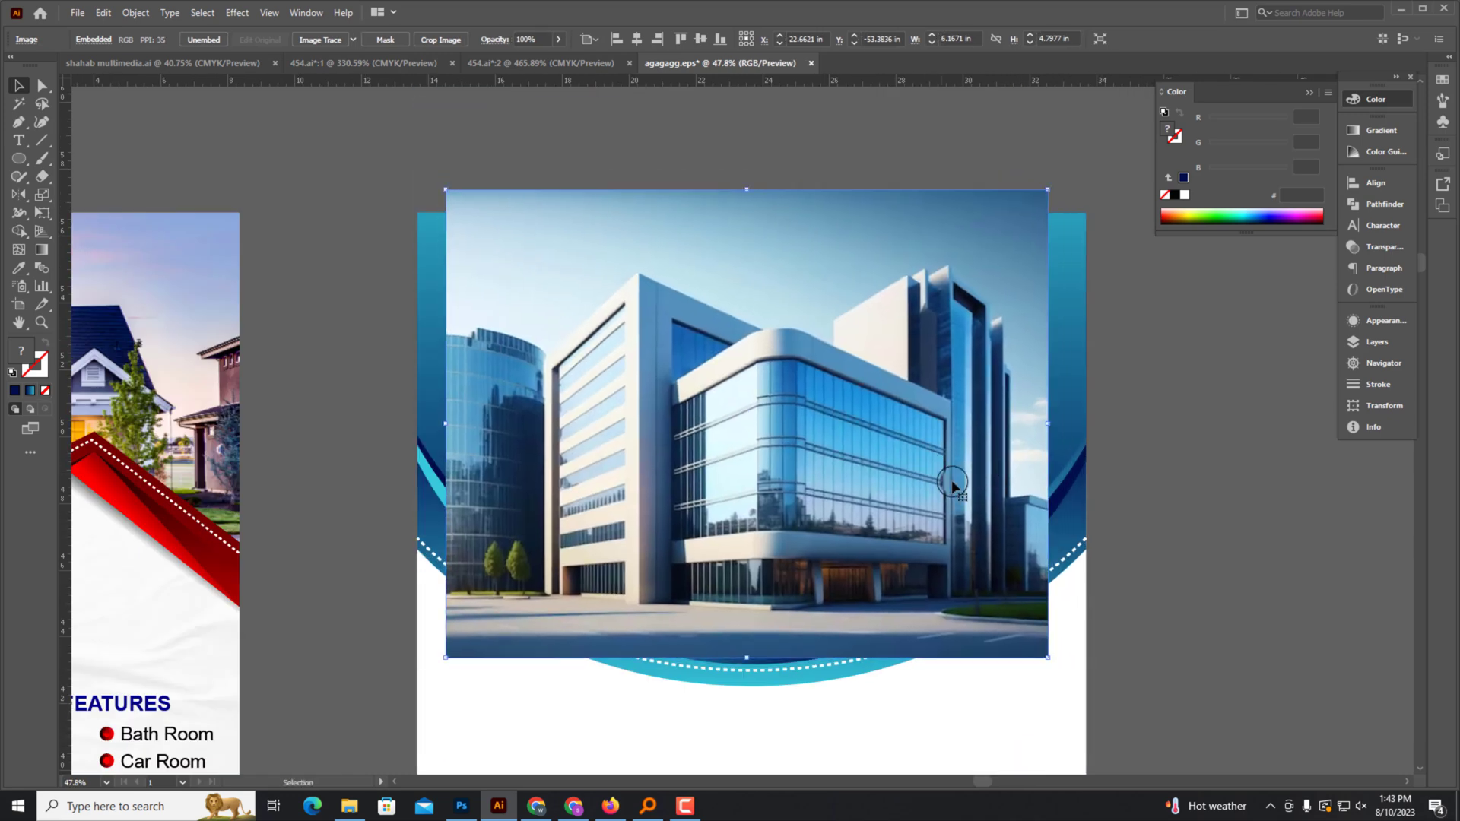
drag(1043, 418, 1085, 430)
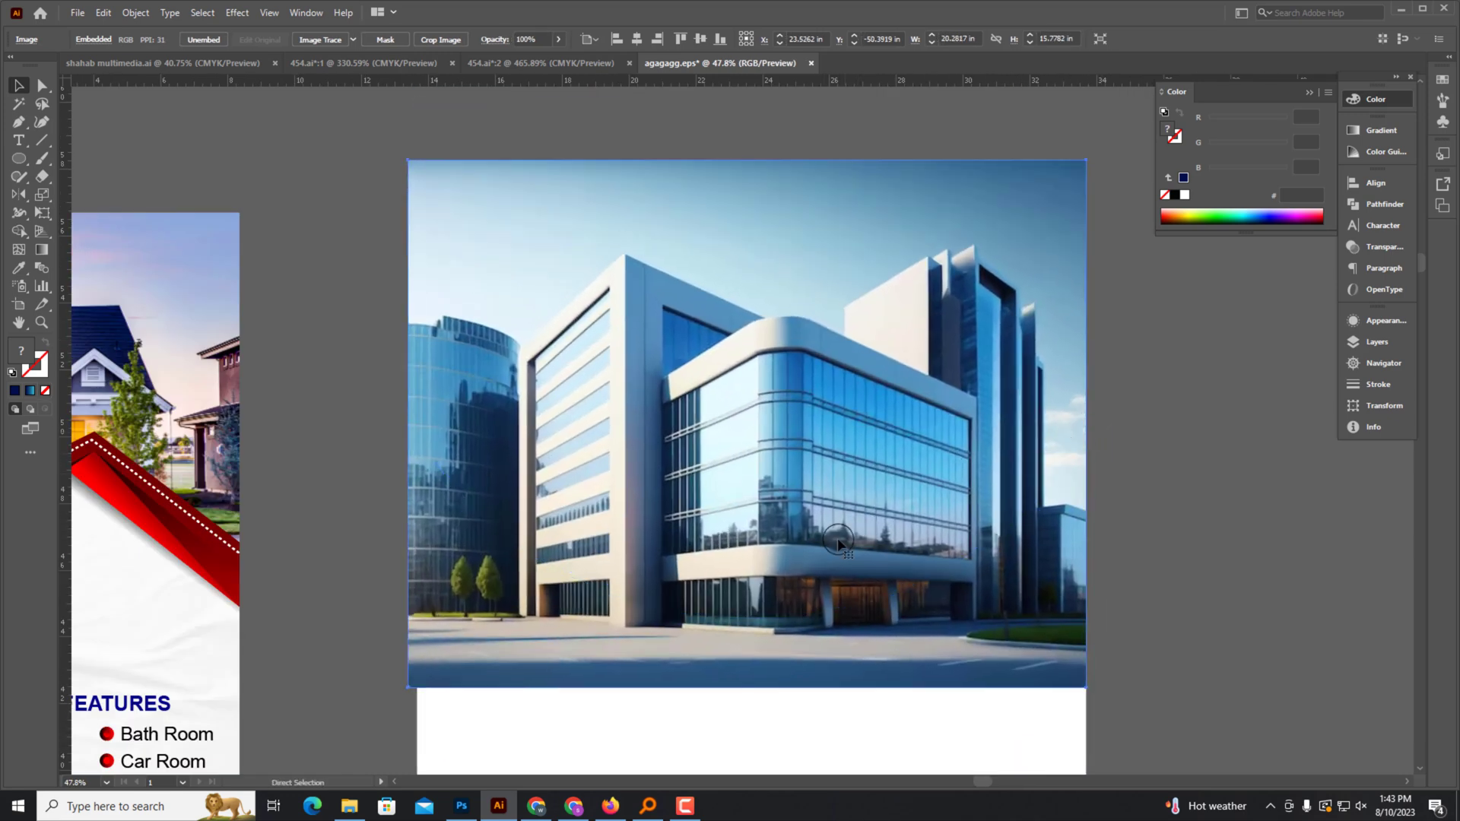
drag(838, 543, 838, 535)
Bring the curved shape in front and clip the building photo into it.
key(ctrl+y)
click(916, 577)
key(ctrl+y)
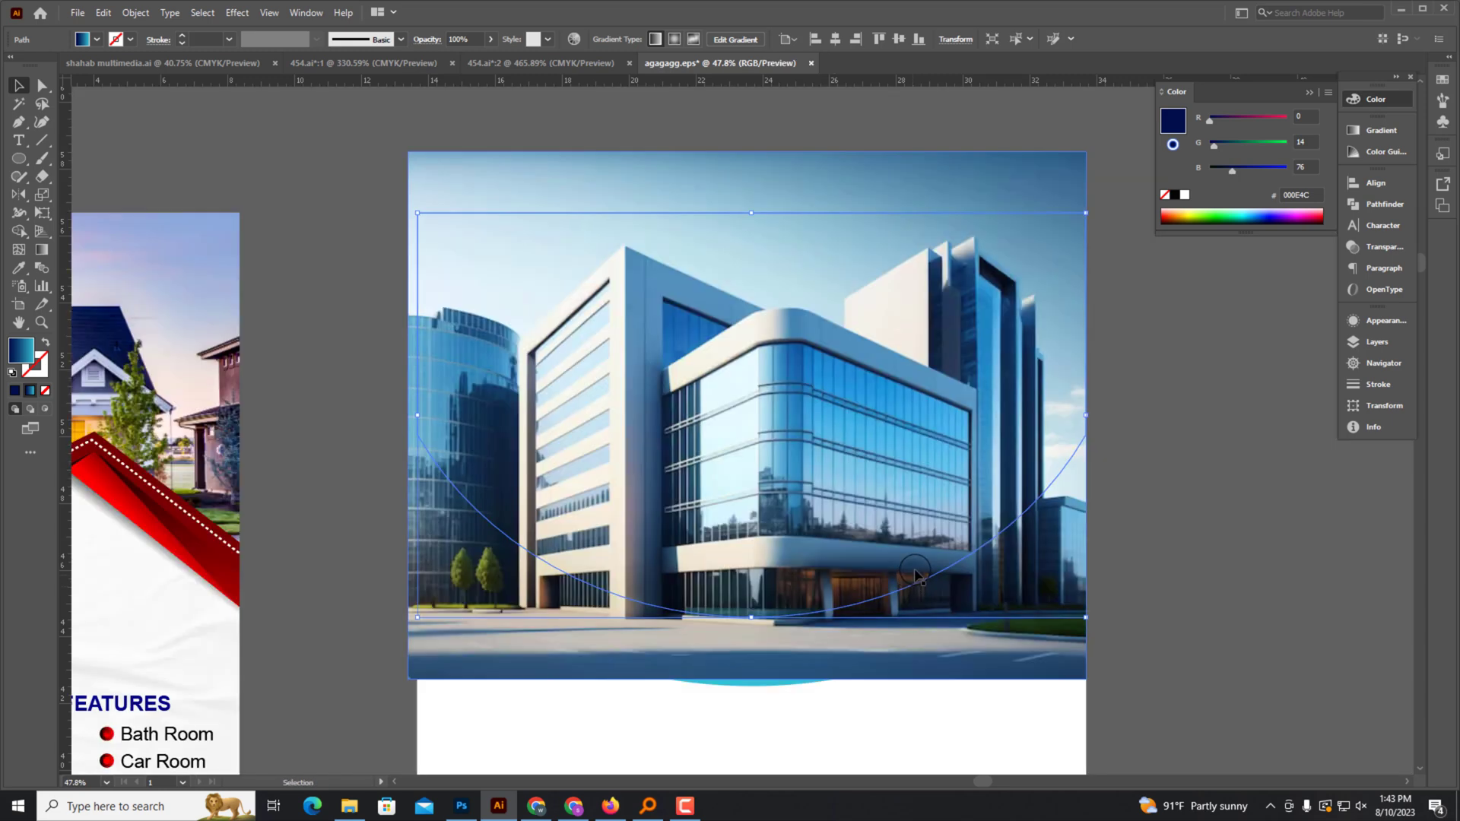
key(ctrl+shift+bracketright)
right_click(832, 190)
click(874, 245)
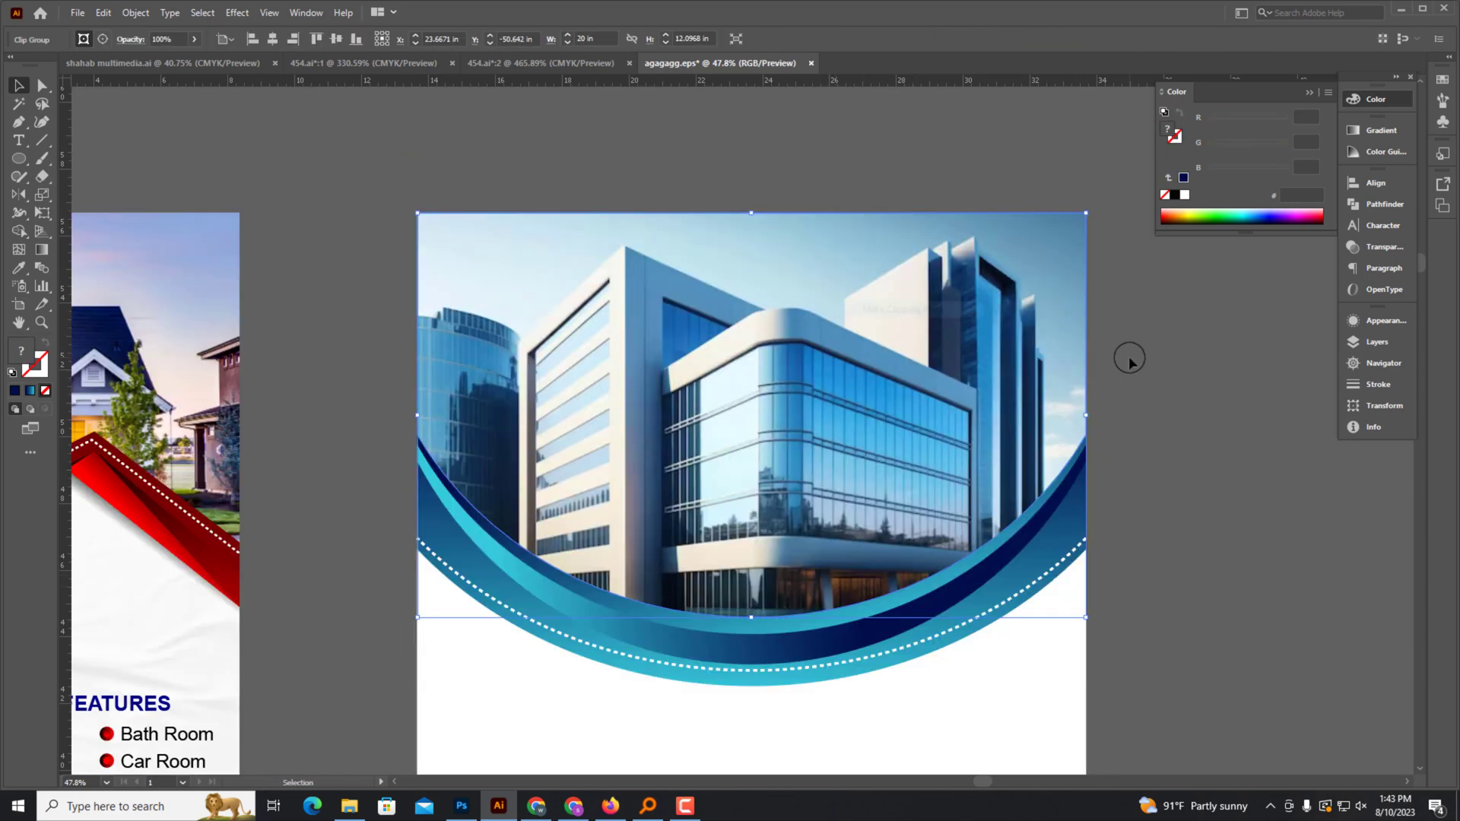
key(ctrl+alt+0)
scroll(922, 504, up, 2)
Apply a Stylize drop shadow to the clipped photo semicircle.
scroll(759, 497, up, 2)
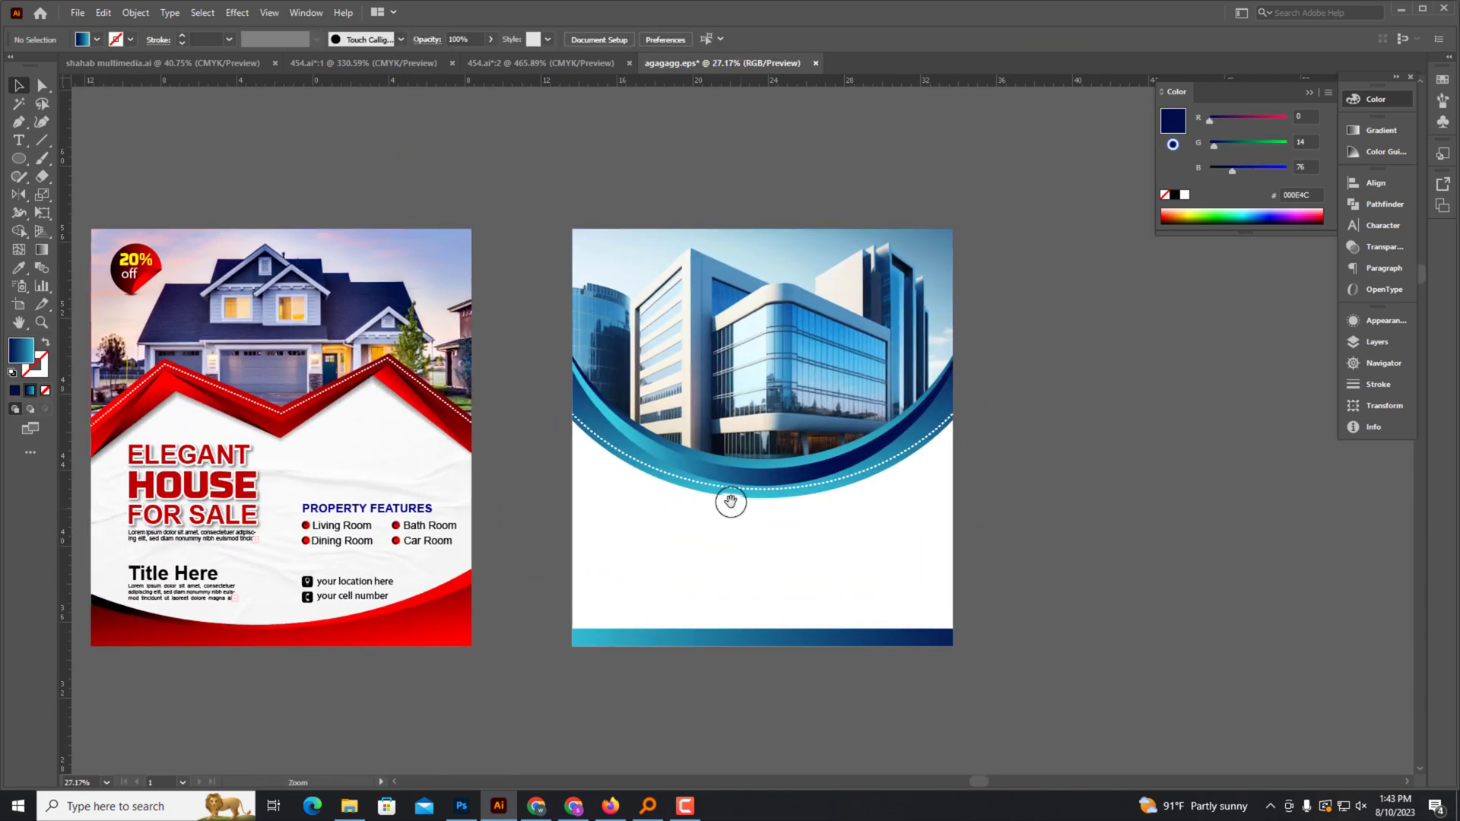
scroll(804, 506, up, 2)
click(825, 485)
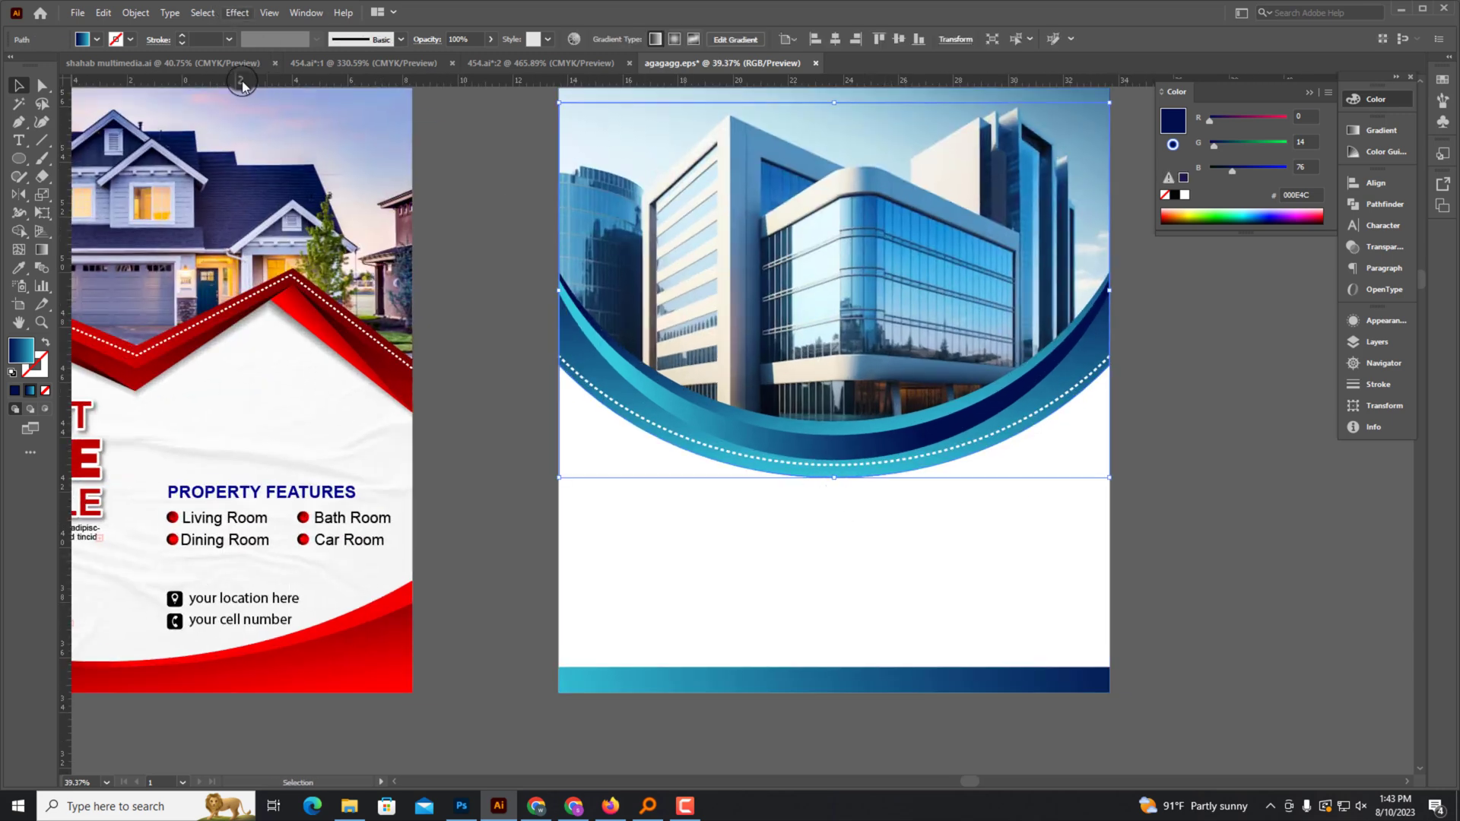
click(236, 13)
click(433, 183)
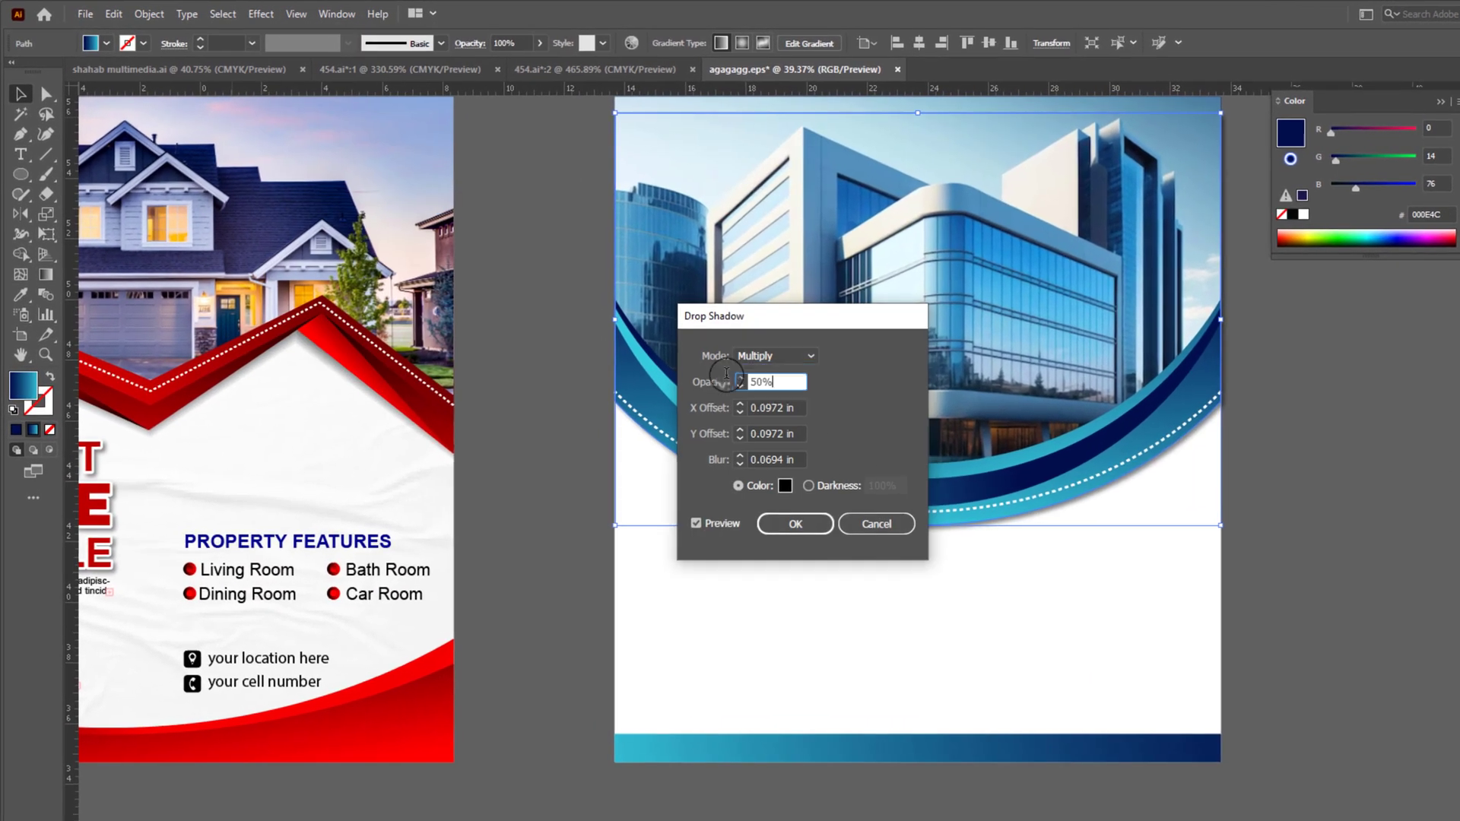
click(795, 524)
Expand the drop shadow and stretch it below the rim out to the flyer's edge.
scroll(914, 612, up, 2)
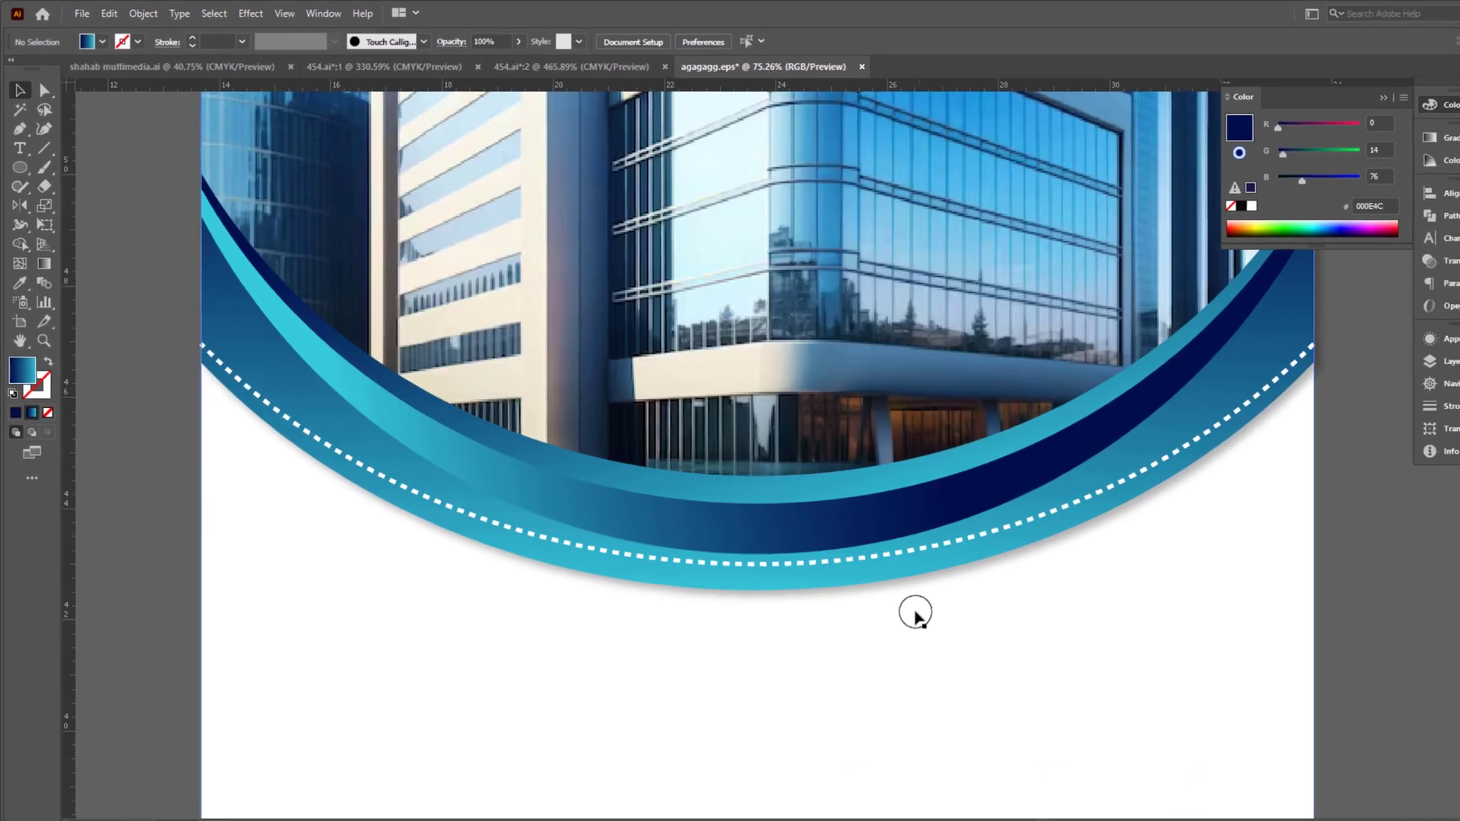
key(ctrl+a)
right_click(118, 426)
click(175, 208)
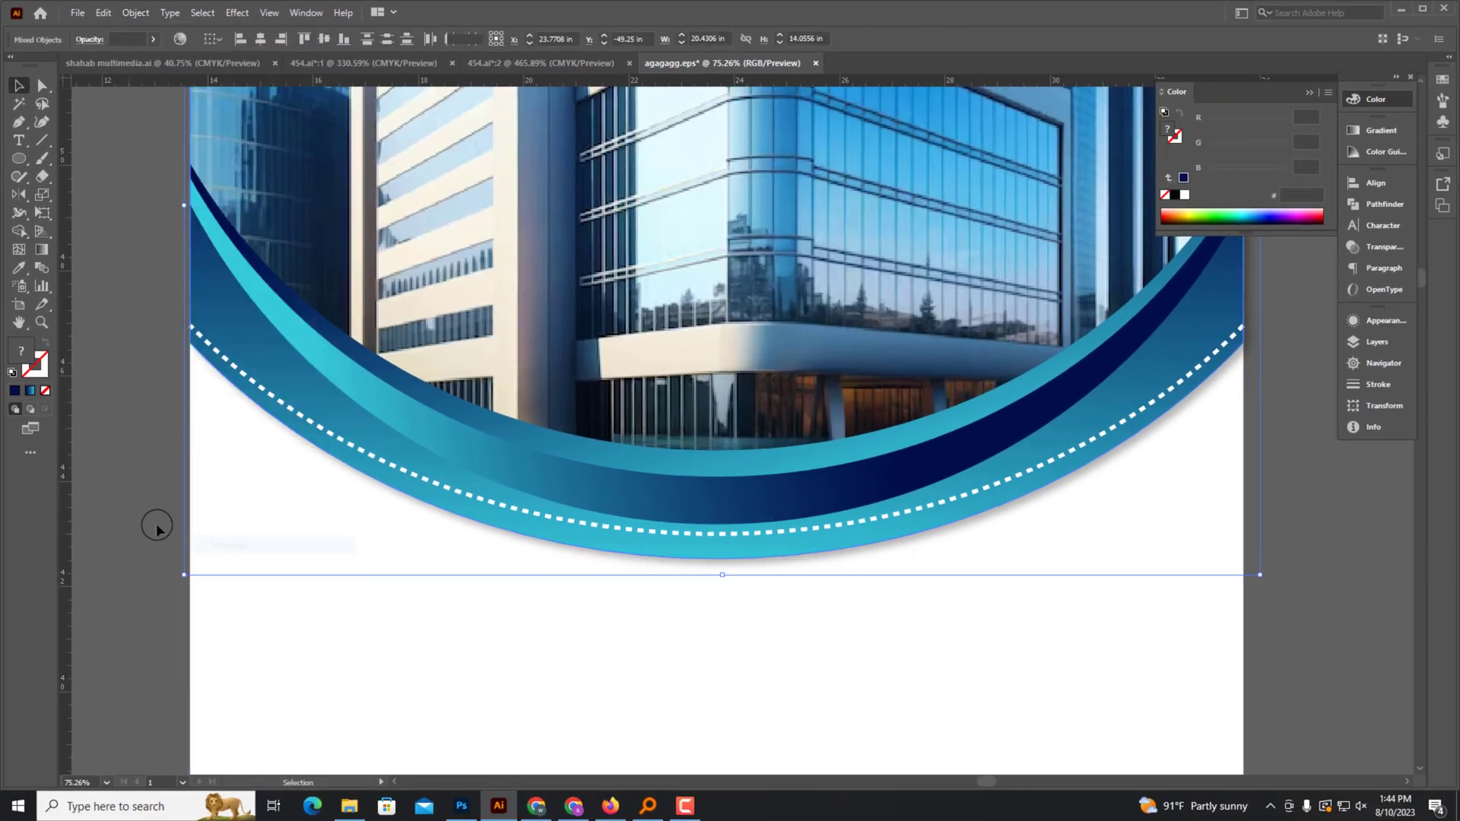
mouse_move(722, 575)
mouse_down()
mouse_move(728, 586)
mouse_move(746, 494)
mouse_up()
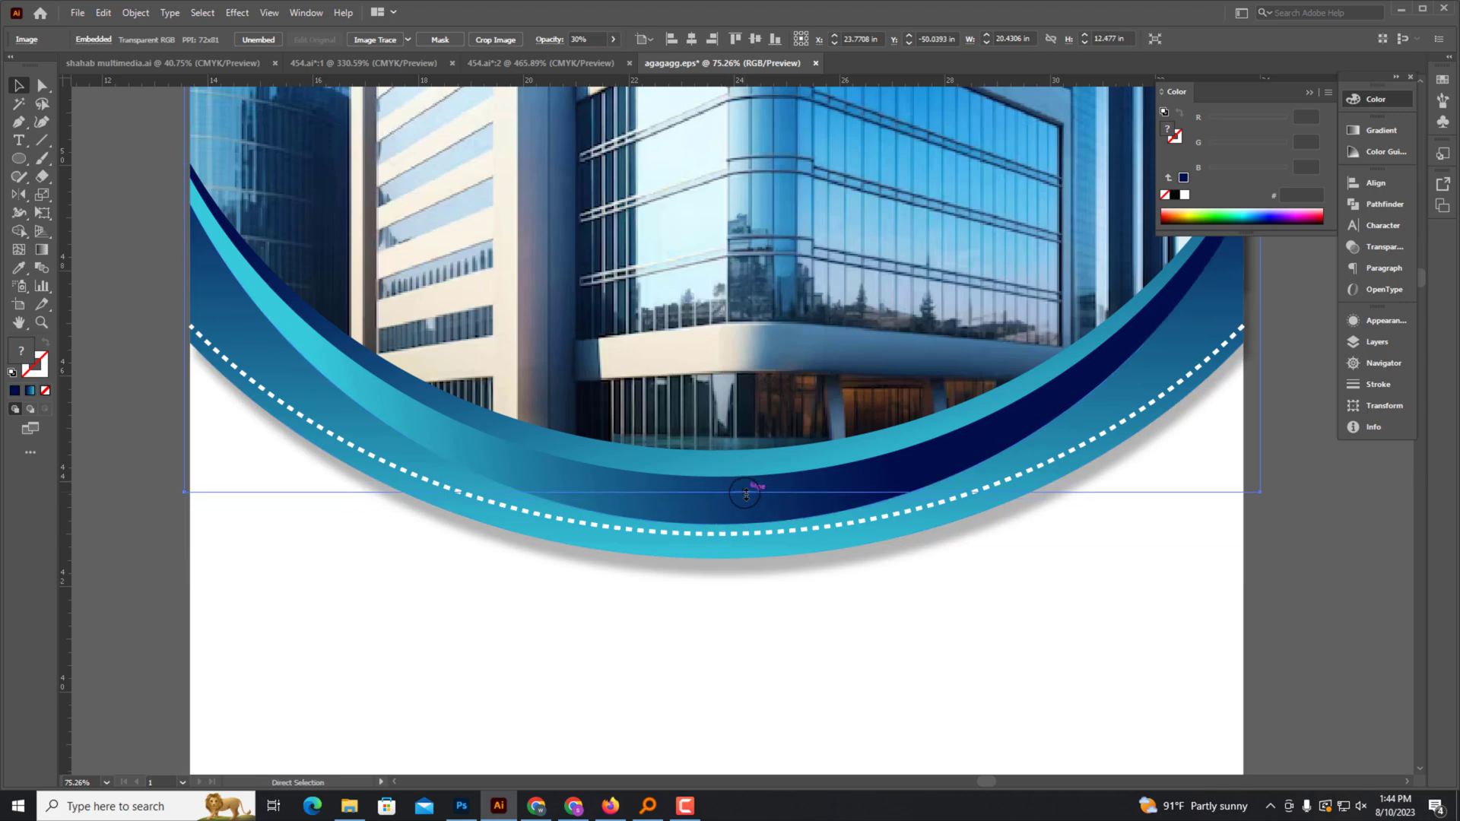
key(ctrl+minus)
key(ctrl+minus)
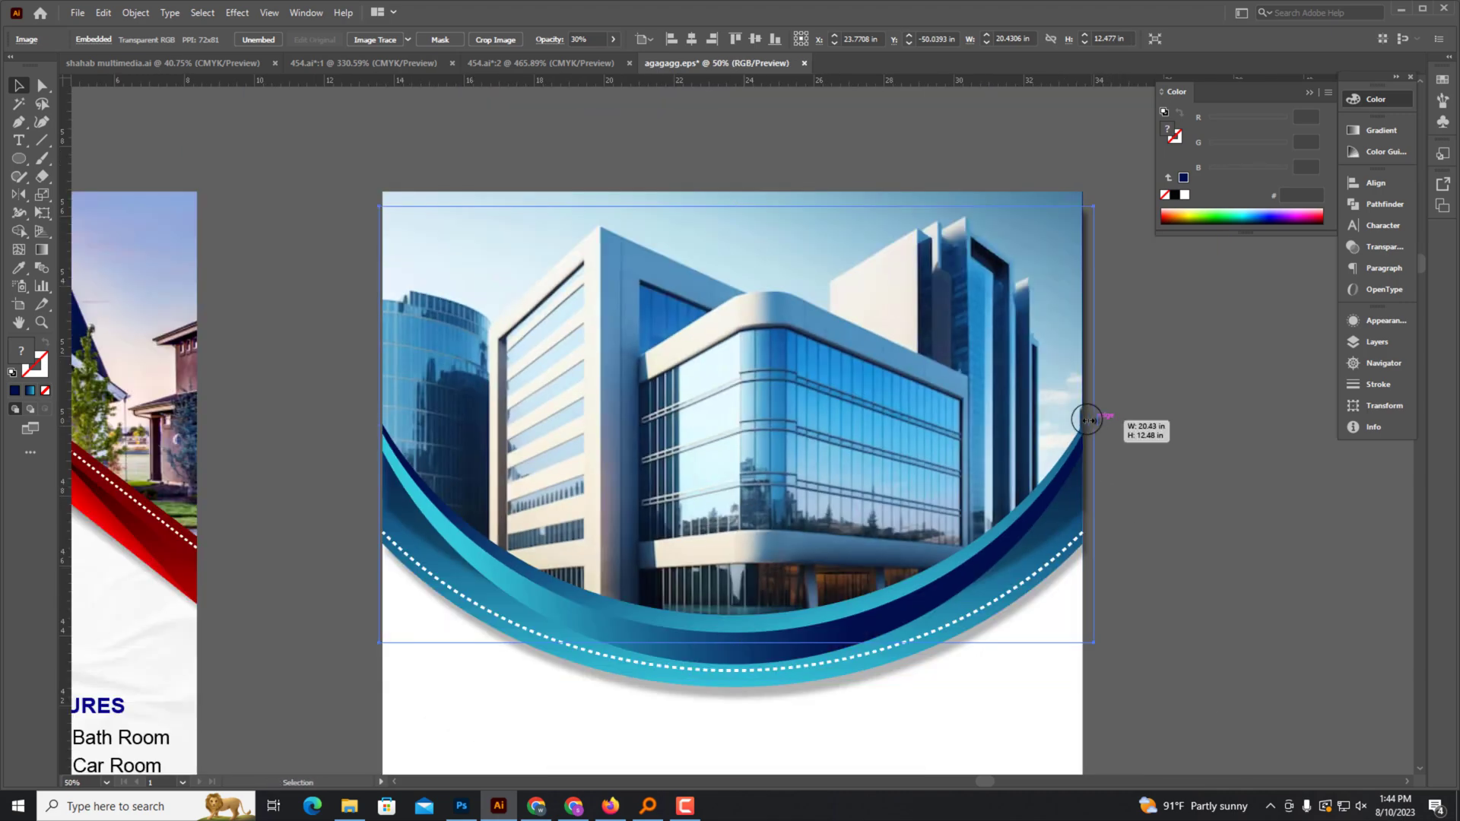
drag(1087, 420, 1101, 380)
scroll(1080, 441, up, 3)
key(ctrl+shift+a)
key(ctrl+minus)
key(ctrl+minus)
key(ctrl+minus)
key(ctrl+minus)
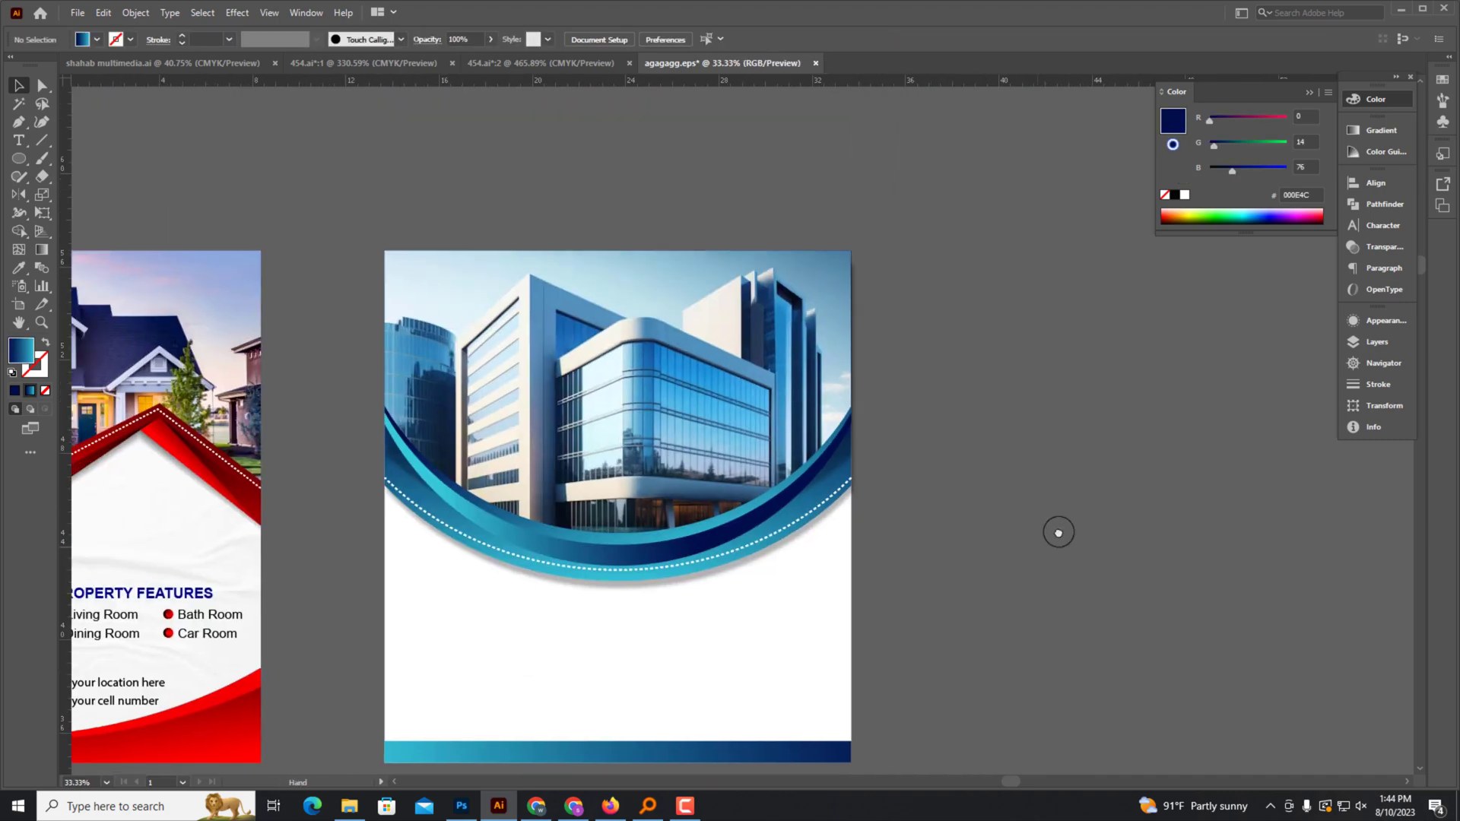
key(ctrl+minus)
key(ctrl+minus)
key(ctrl+minus)
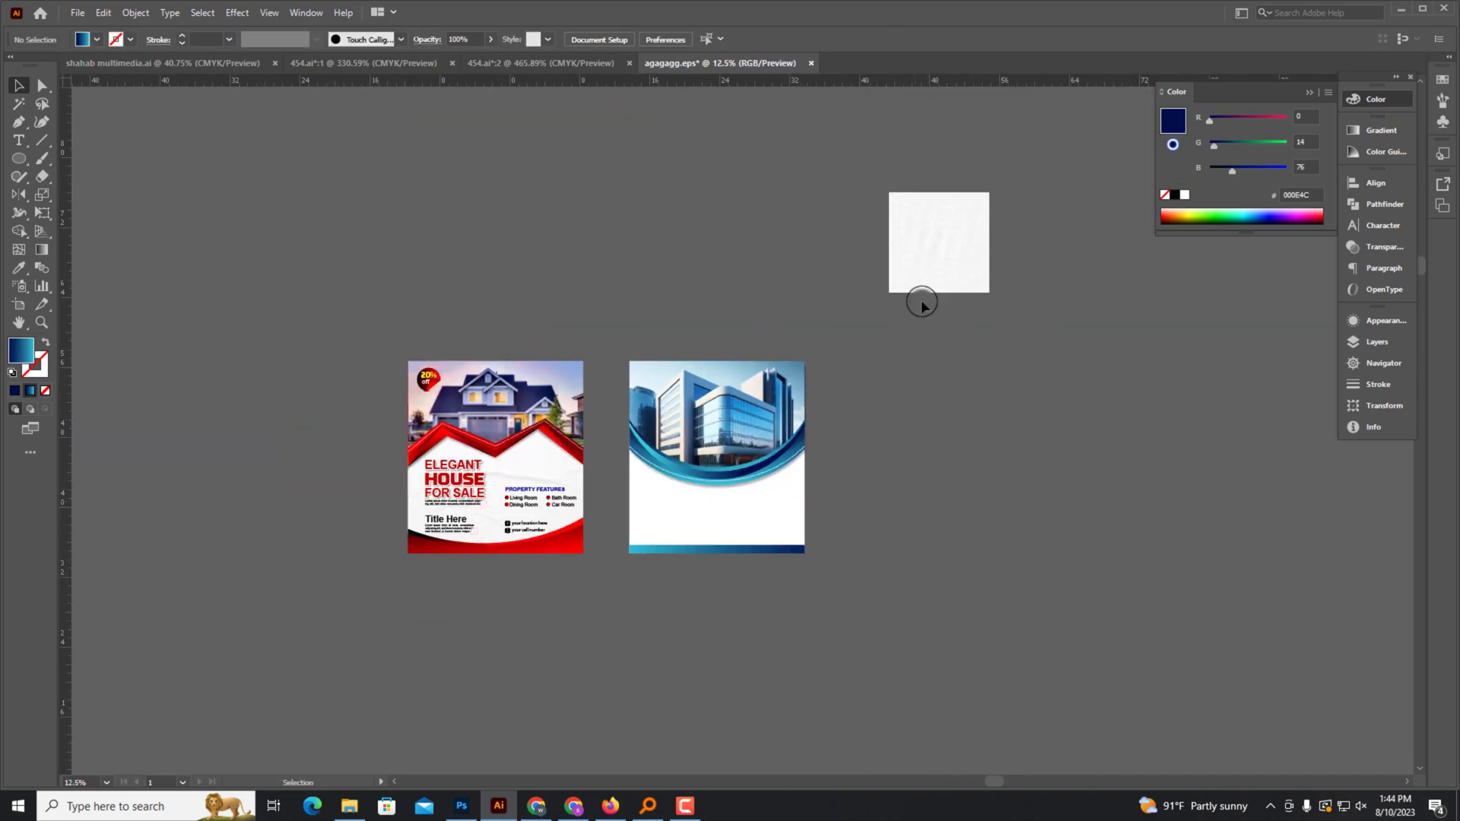
Move the texture image onto the blue flyer and scale it to cover the 20 in artboard.
drag(921, 304, 735, 532)
scroll(714, 498, up, 5)
drag(628, 527, 590, 547)
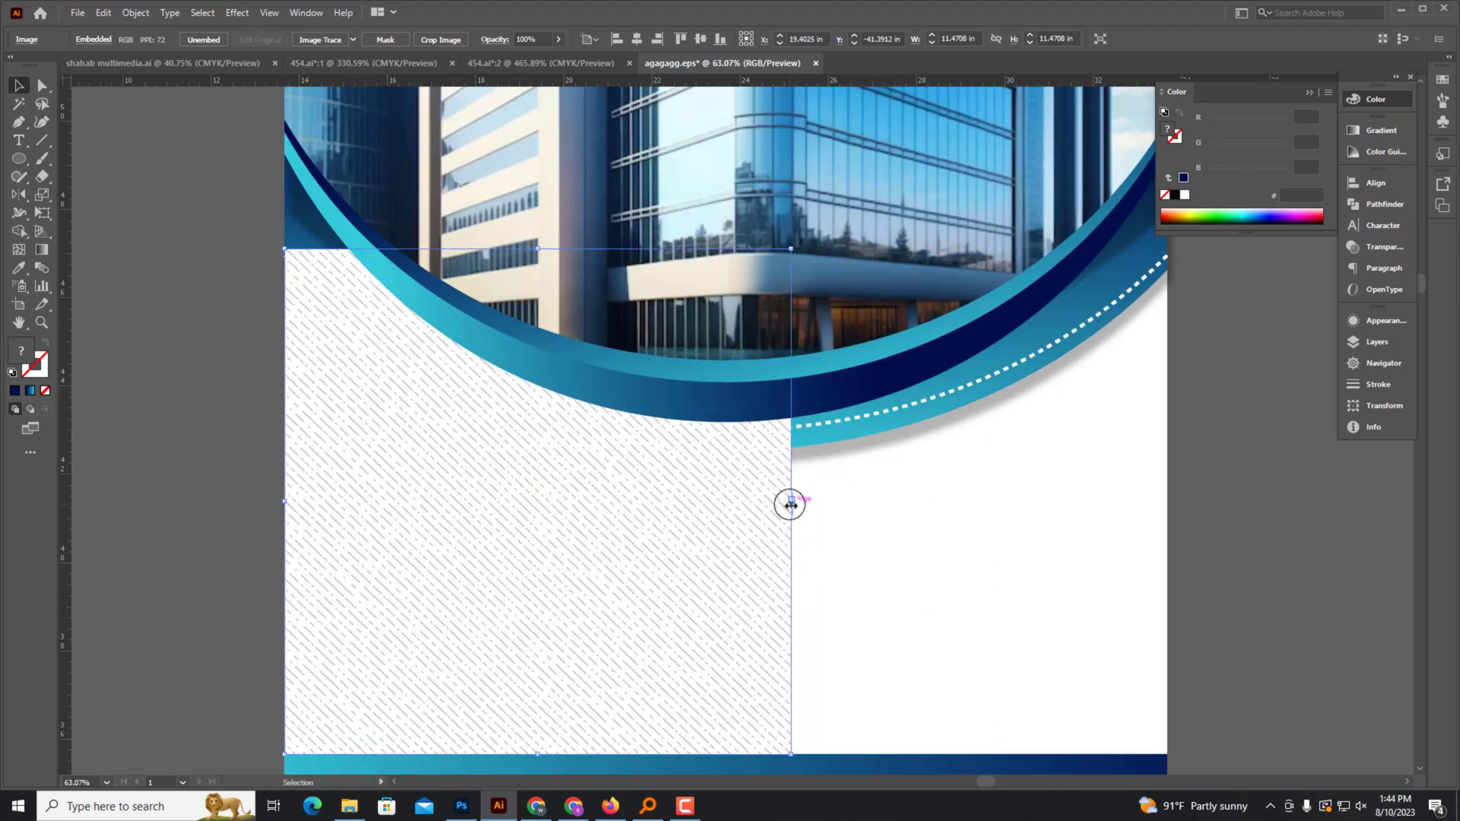
drag(791, 504, 1059, 512)
key(ctrl+minus)
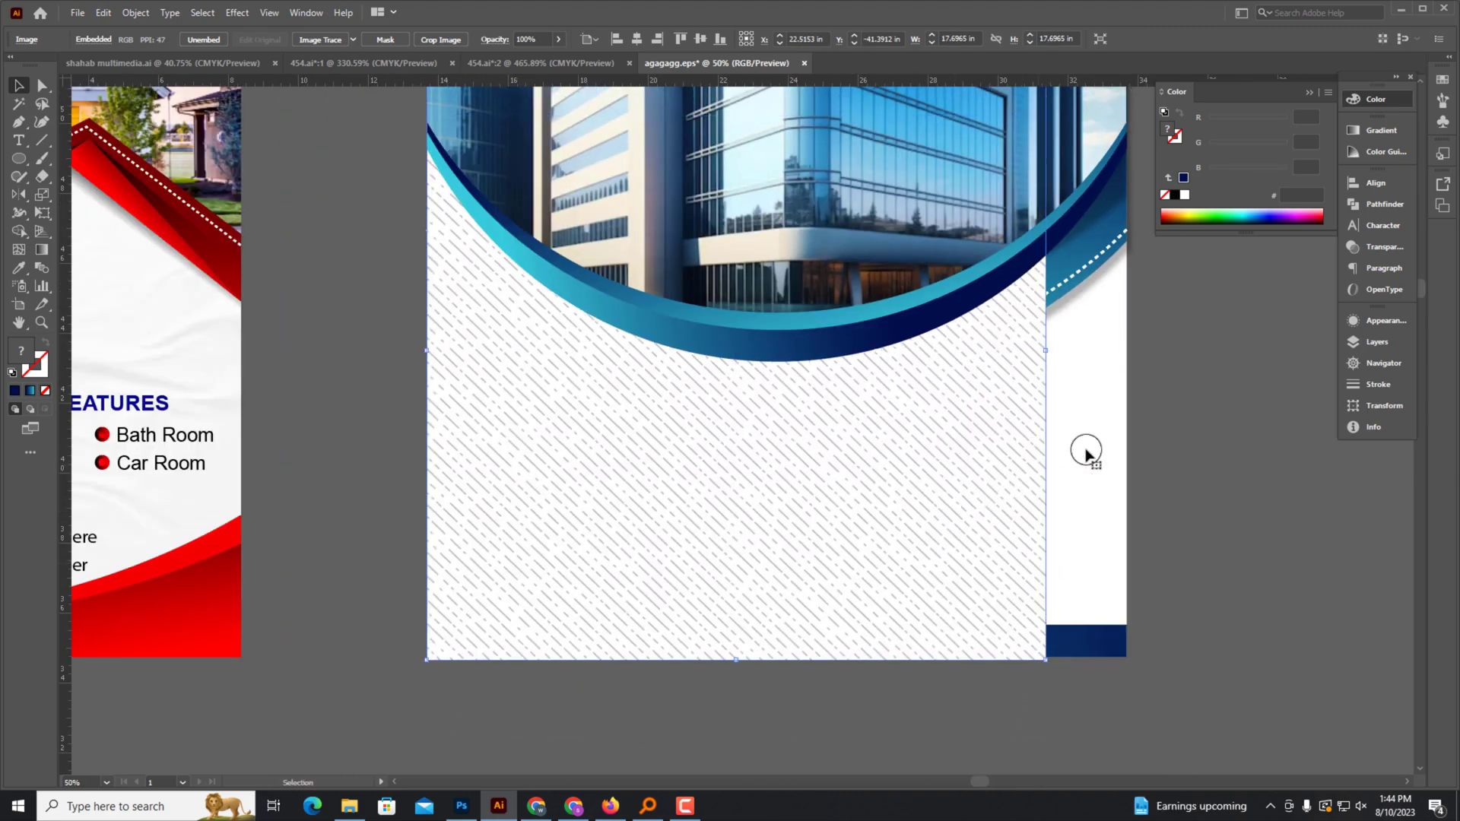
scroll(1086, 454, up, 2)
drag(1008, 440, 1080, 447)
drag(949, 594, 948, 542)
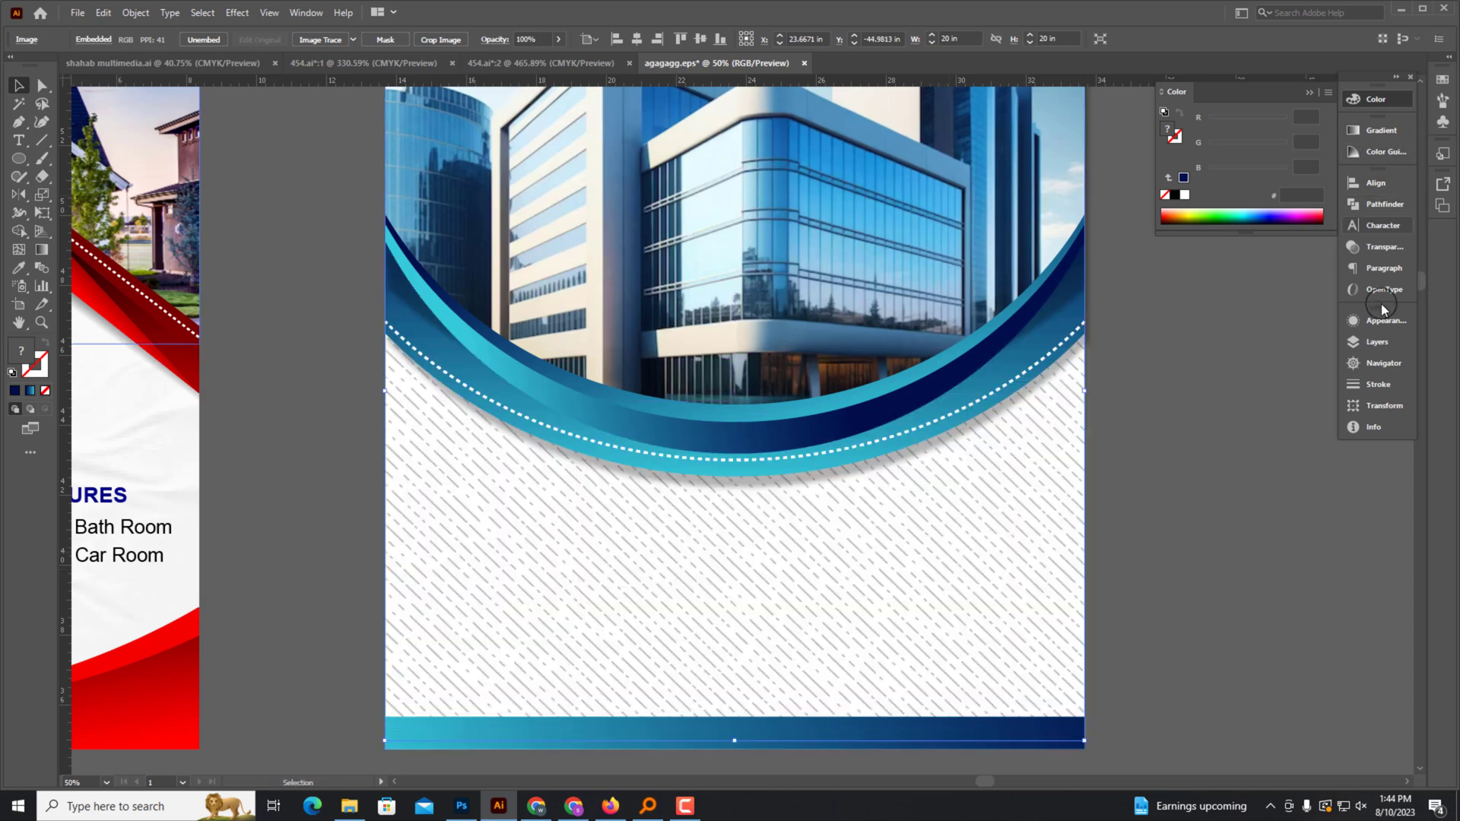
Blend the texture in Multiply mode at about 50% opacity.
click(1302, 118)
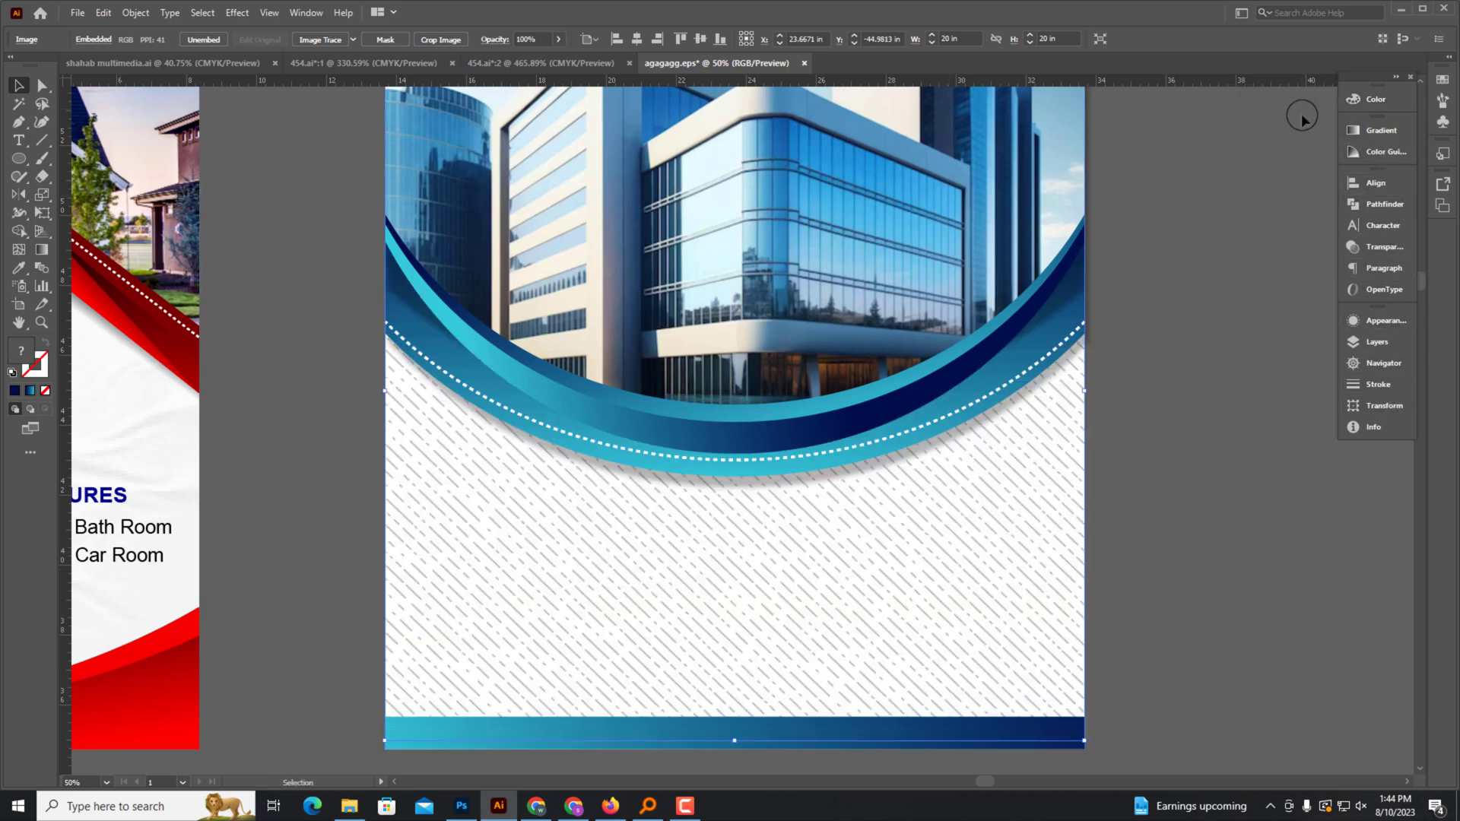
click(1377, 246)
click(1200, 199)
click(1202, 485)
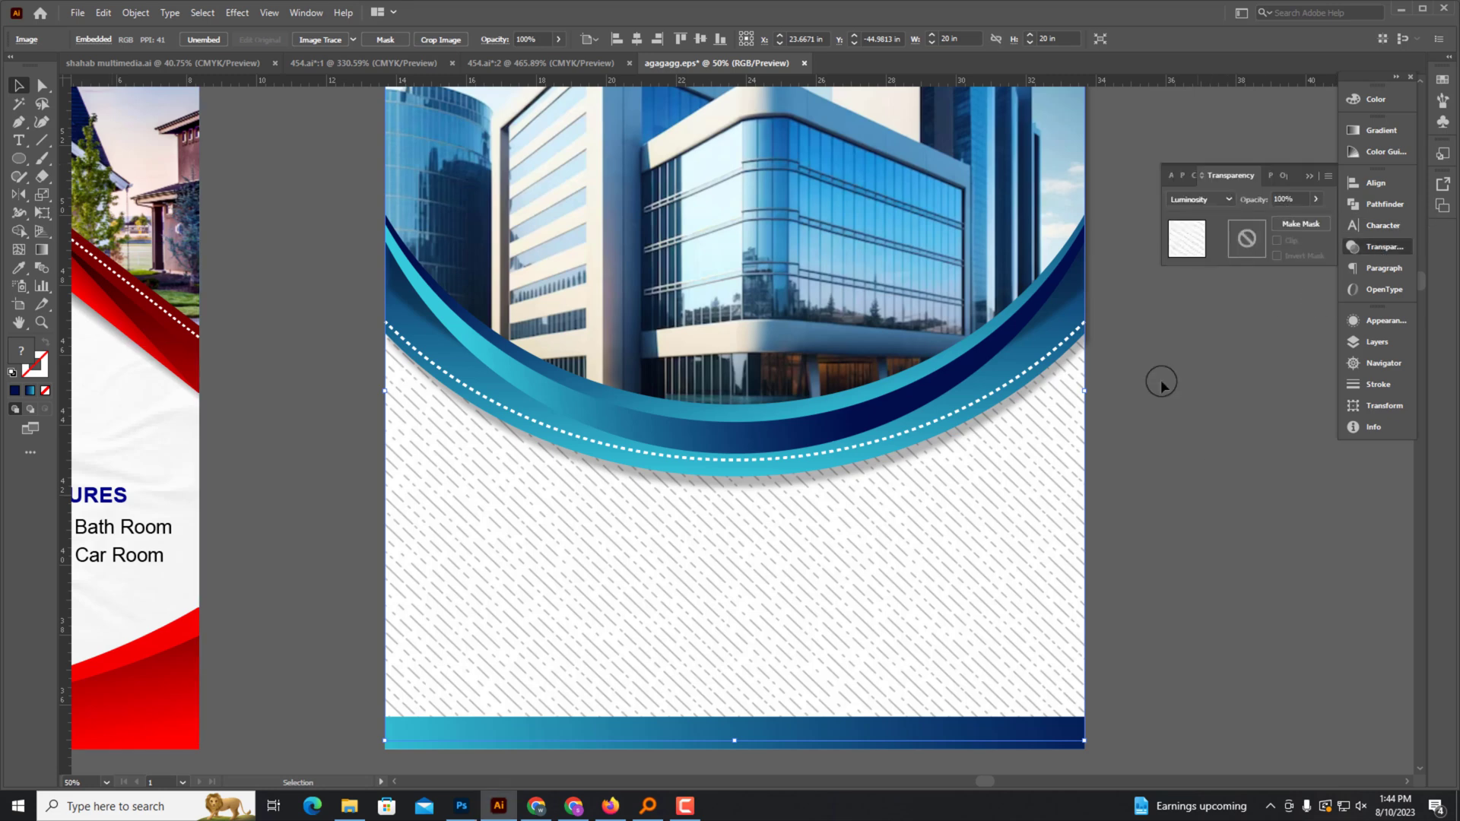
click(1199, 199)
click(1191, 251)
drag(1290, 220, 1285, 221)
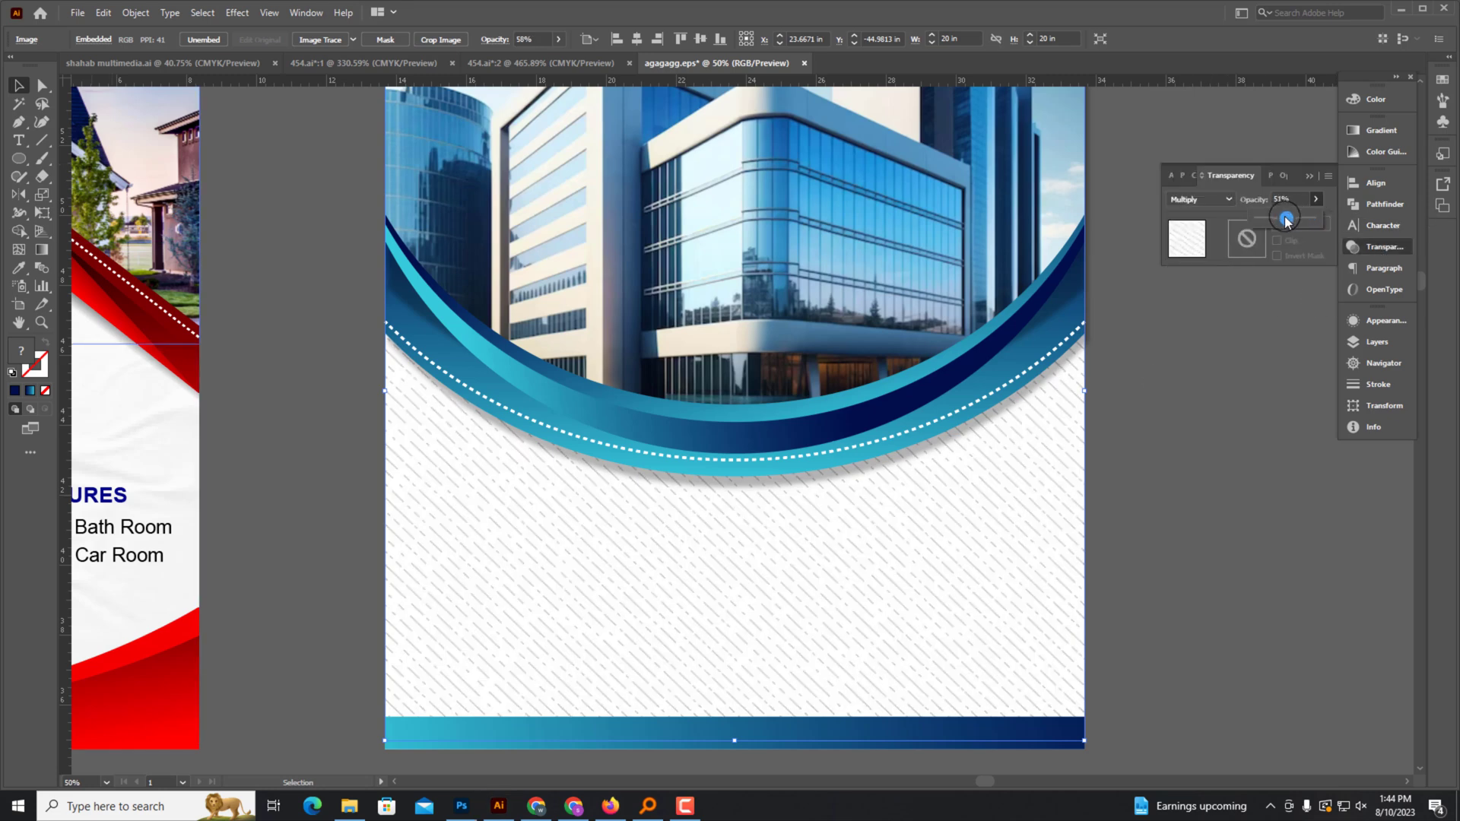
Recolour the copied 20% off badge's circle with the swoosh's blue gradient.
scroll(1093, 494, down, 2)
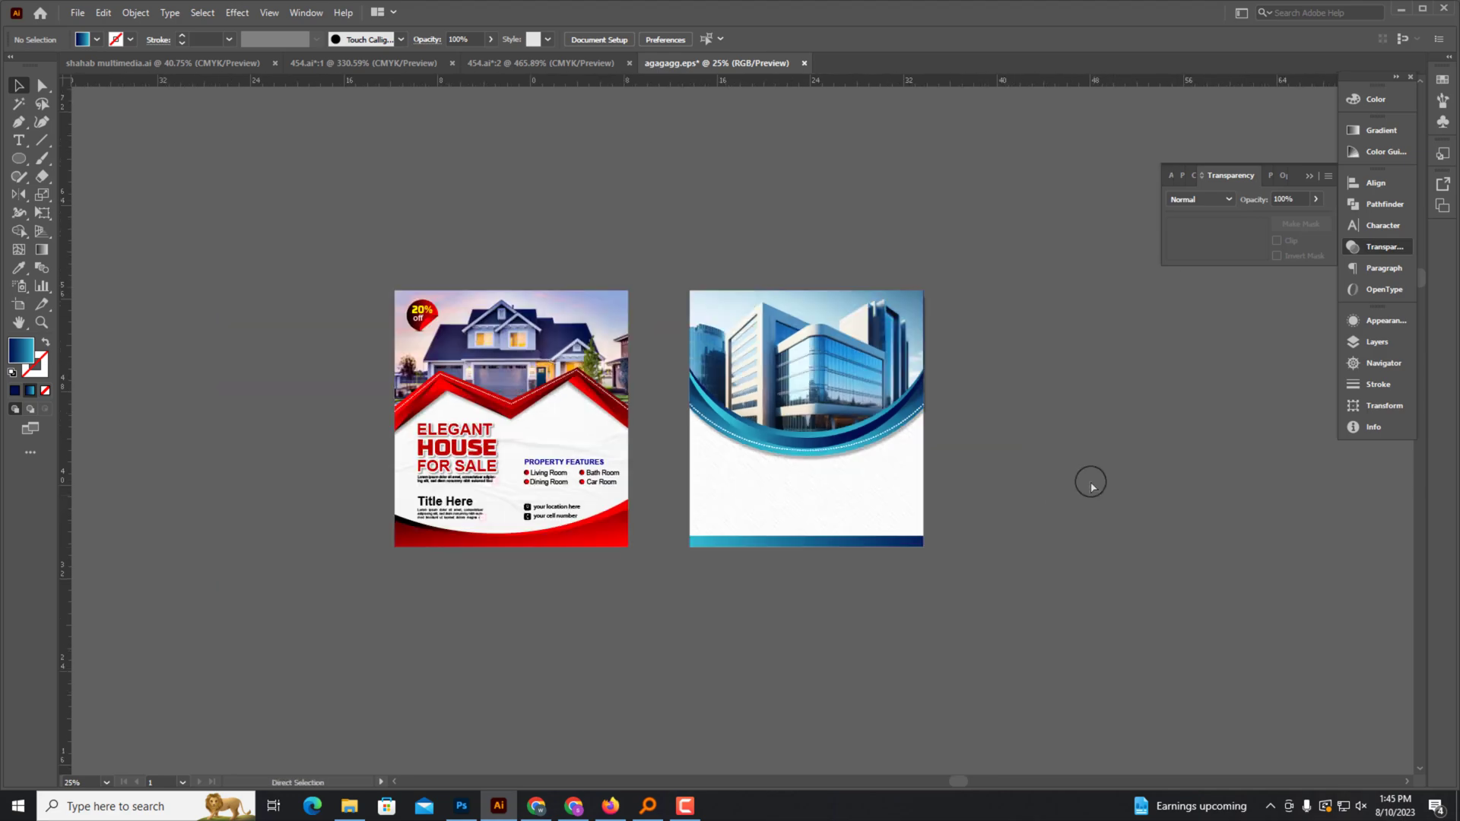
scroll(532, 517, up, 2)
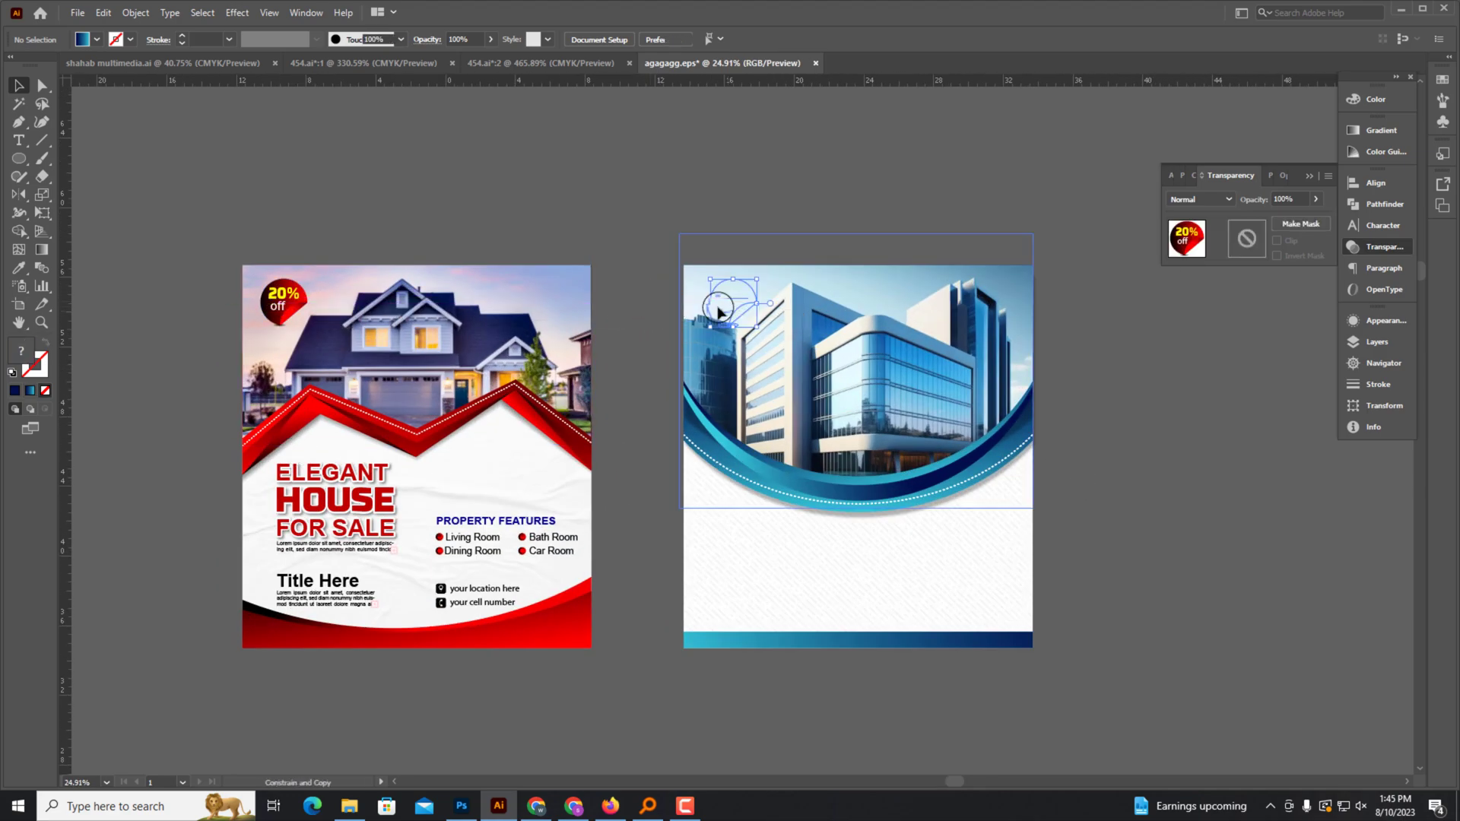
scroll(667, 307, up, 3)
scroll(667, 307, right, 3)
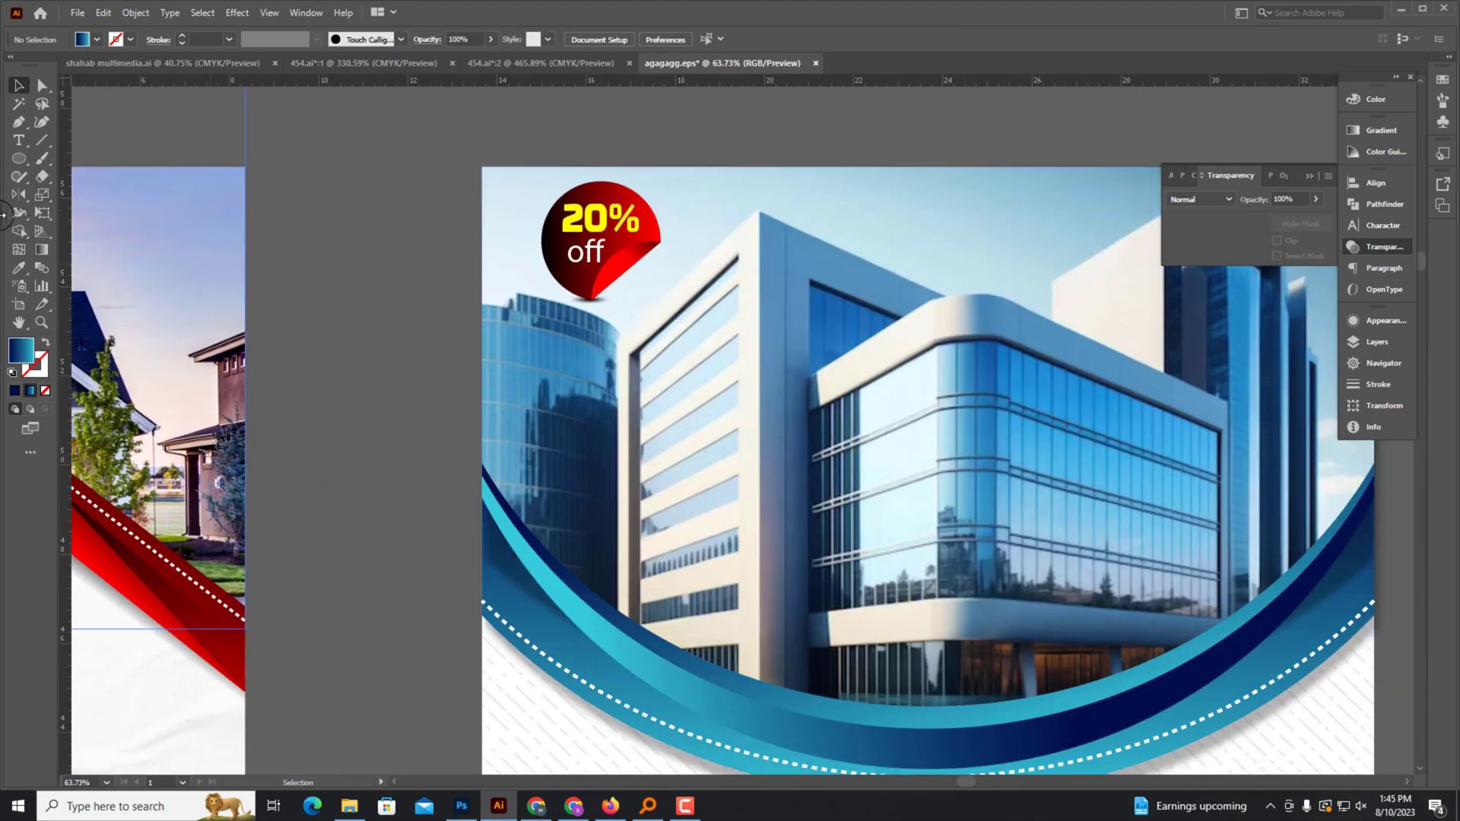
click(658, 256)
key(i)
click(543, 600)
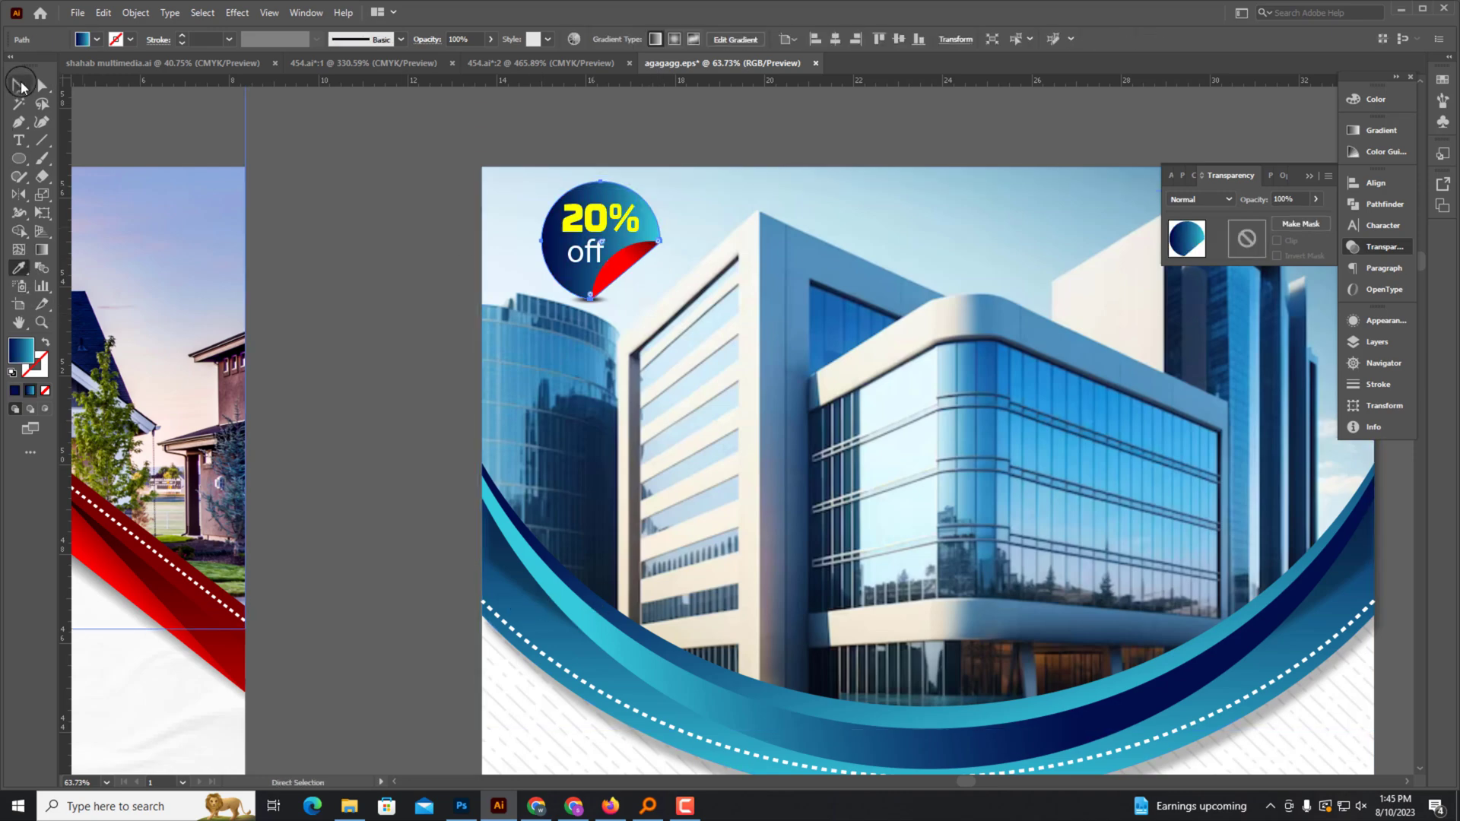
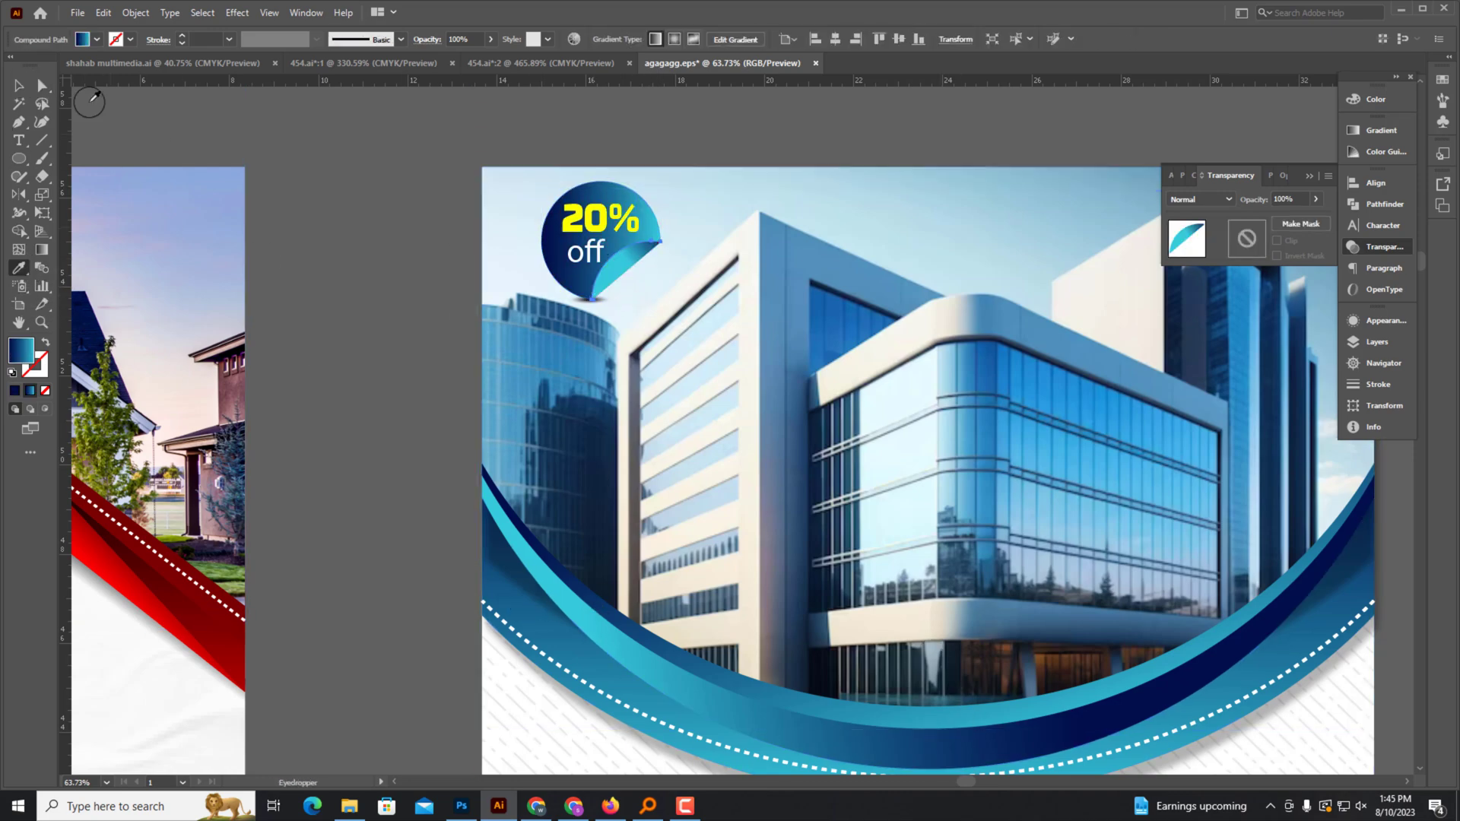
Zoom out to show both flyers side by side and return to the Selection tool.
key(ctrl+minus)
key(ctrl+minus)
key(ctrl+minus)
click(304, 608)
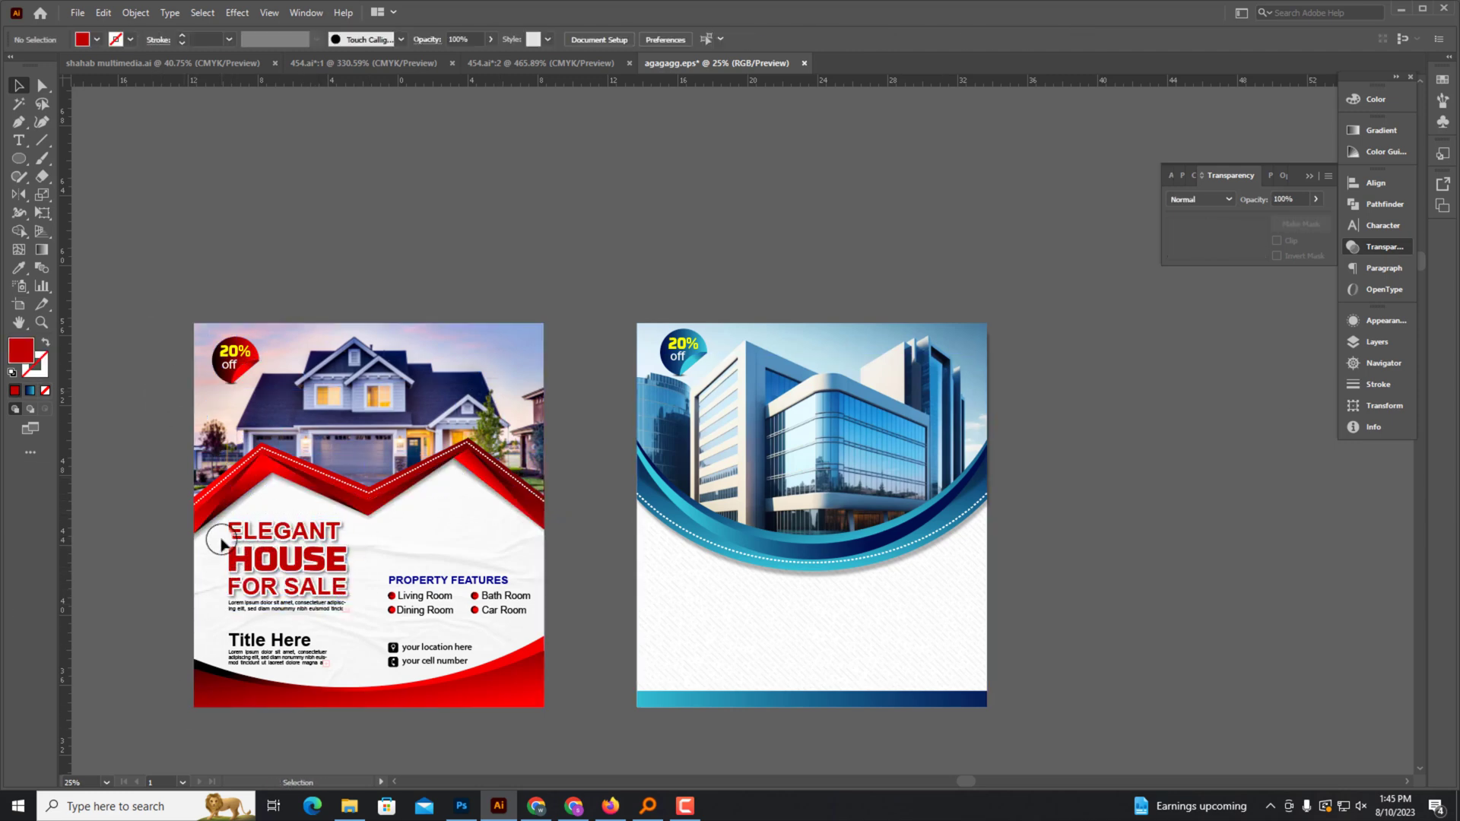
Copy the red flyer's text onto the blue flyer and place the headline at upper left.
click(467, 662)
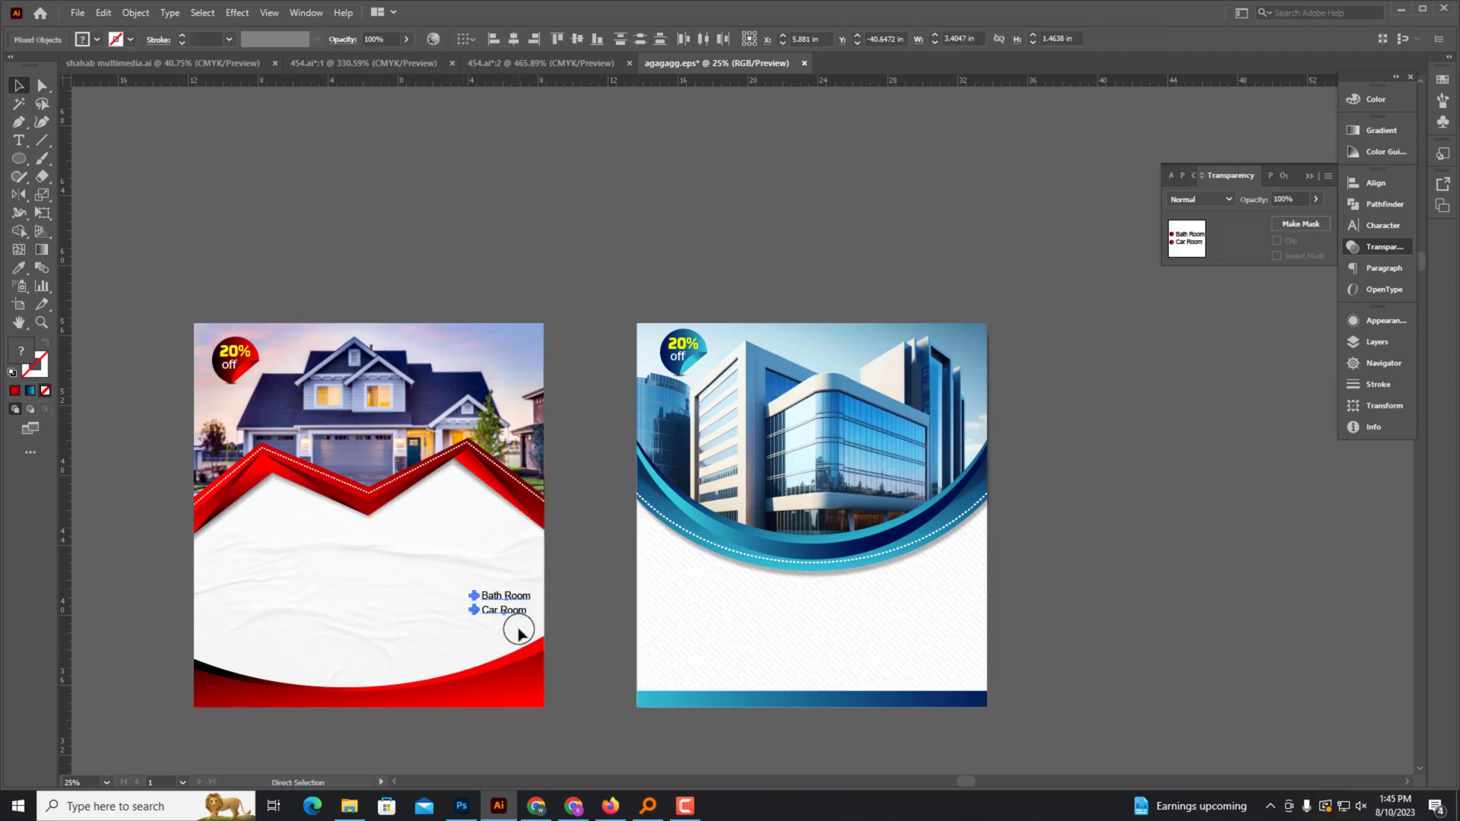
drag(484, 608, 916, 608)
key(ctrl+plus)
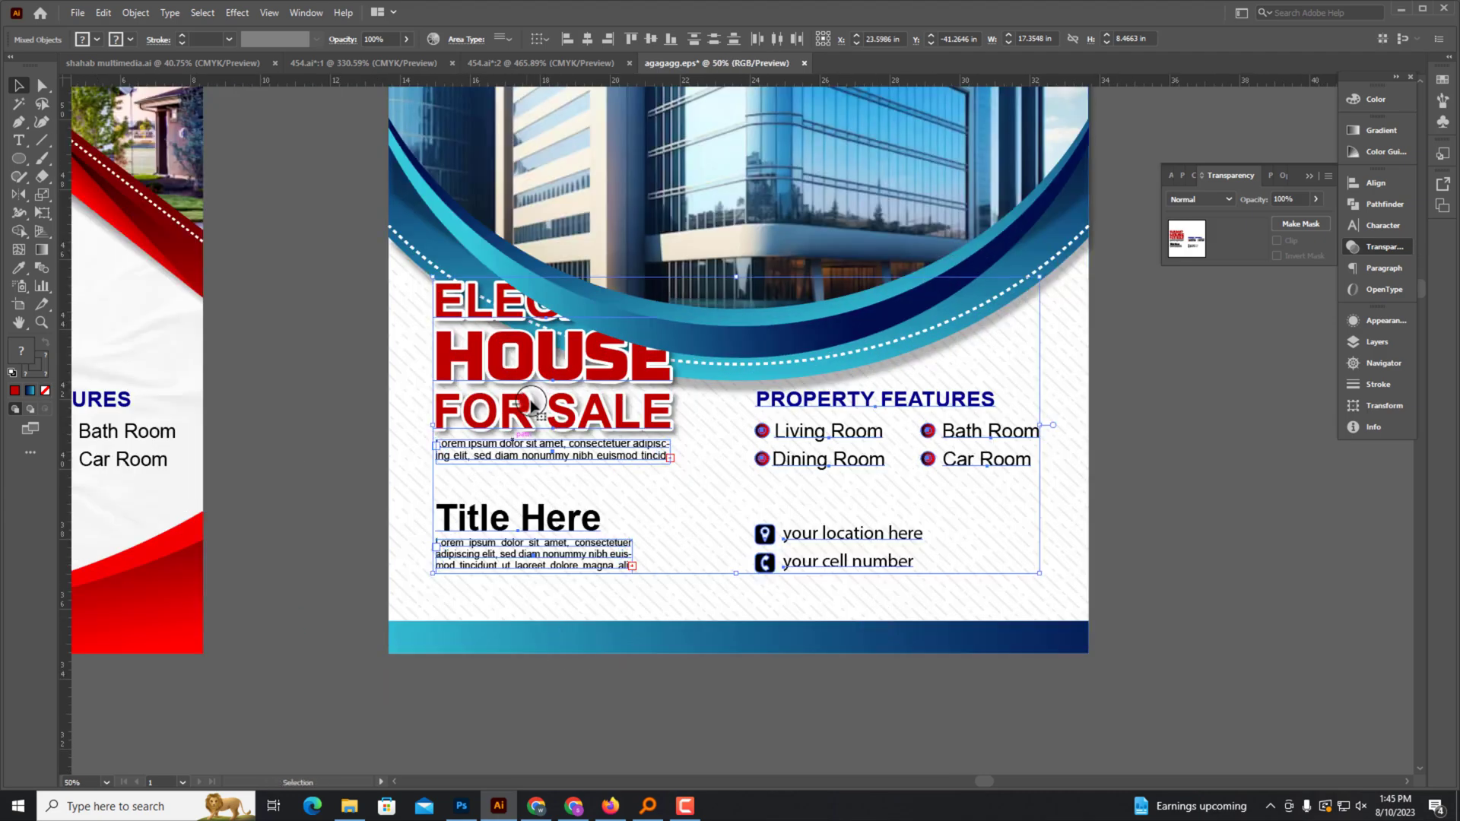
mouse_move(534, 389)
mouse_down()
mouse_move(520, 430)
mouse_move(348, 642)
mouse_up()
drag(624, 741, 610, 387)
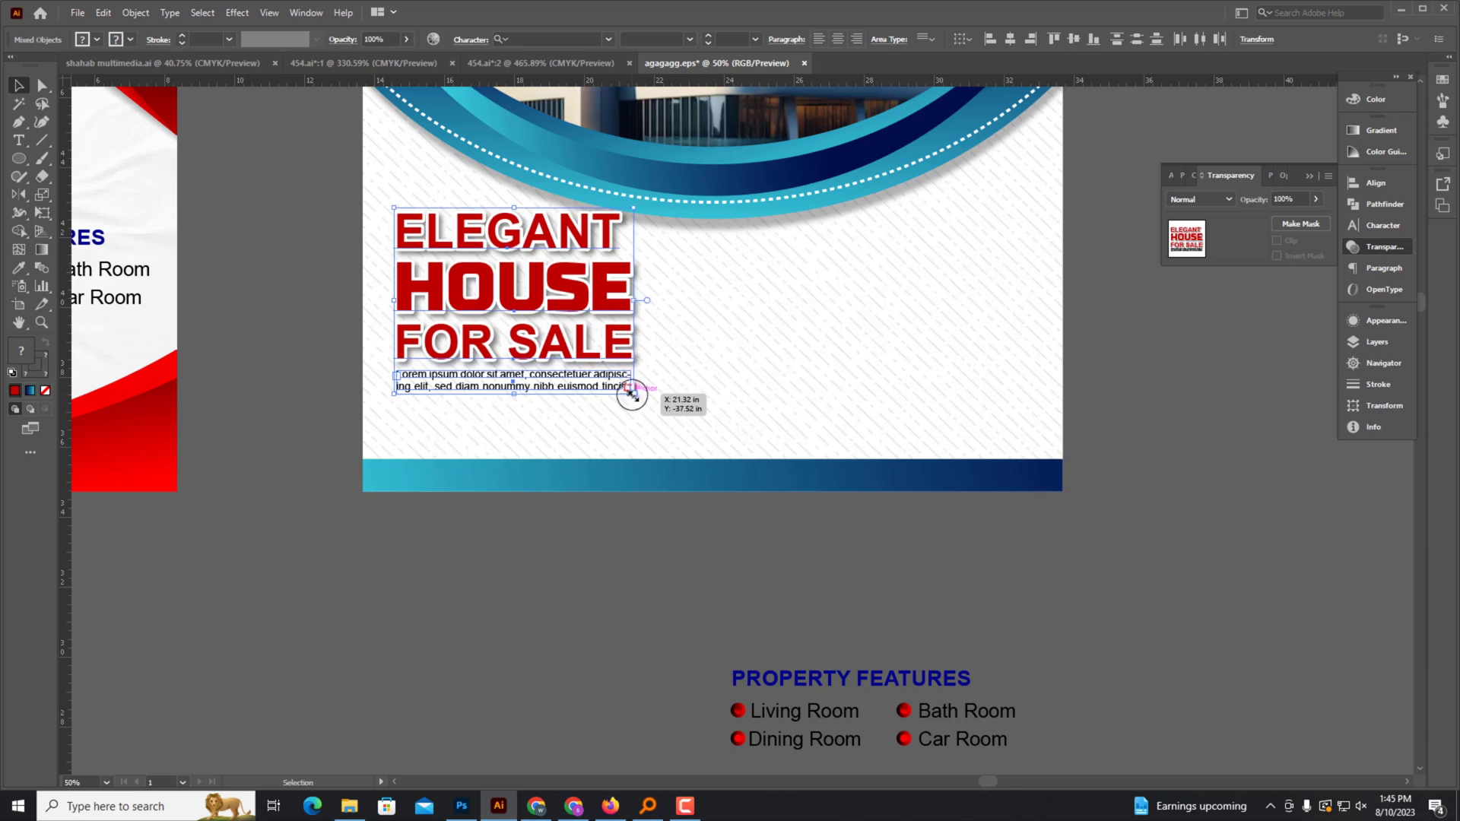
drag(568, 339, 571, 351)
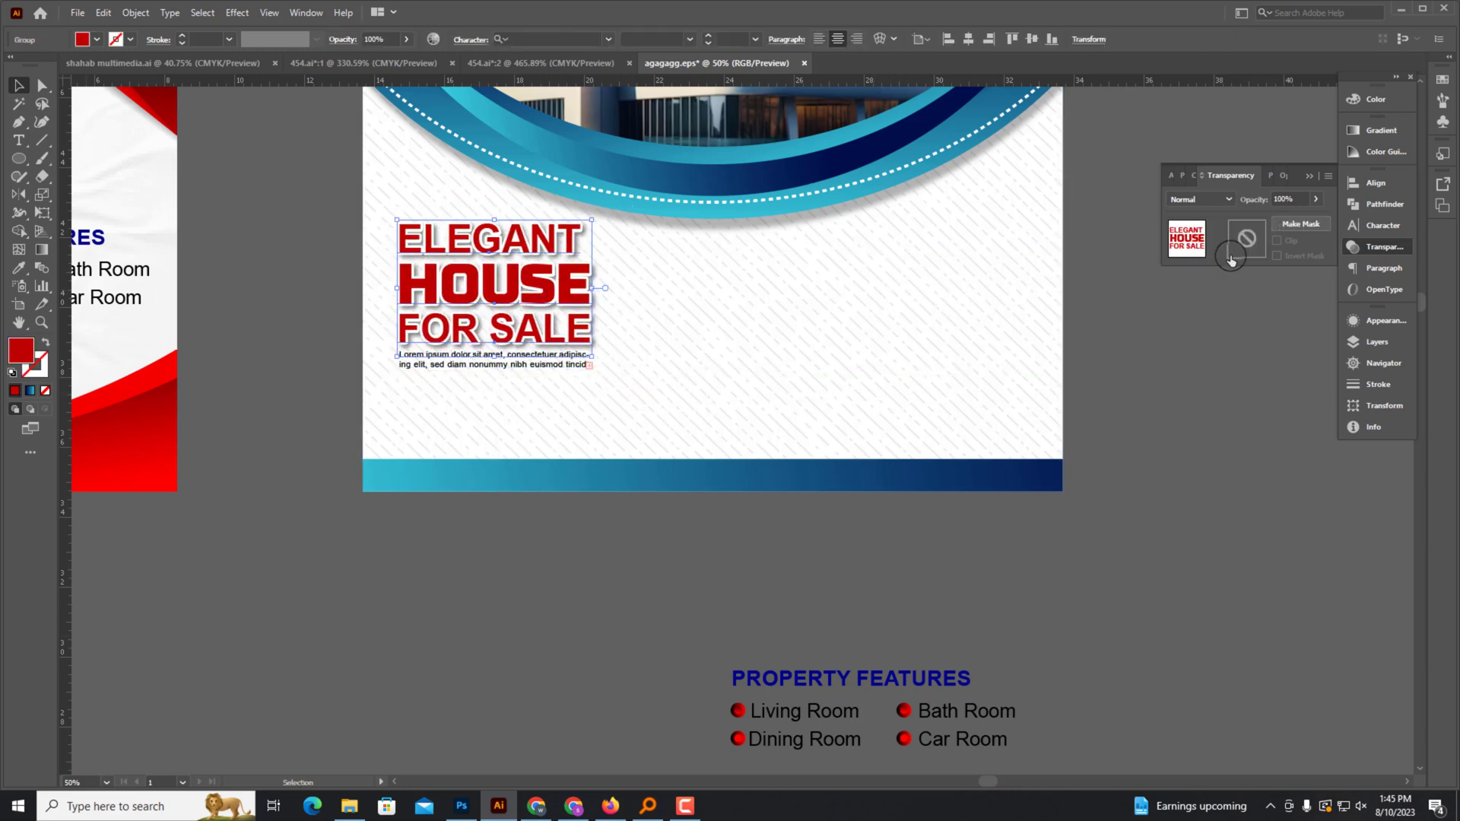
Recolour the ELEGANT HOUSE FOR SALE headline navy blue.
click(1396, 110)
drag(1254, 167, 1235, 175)
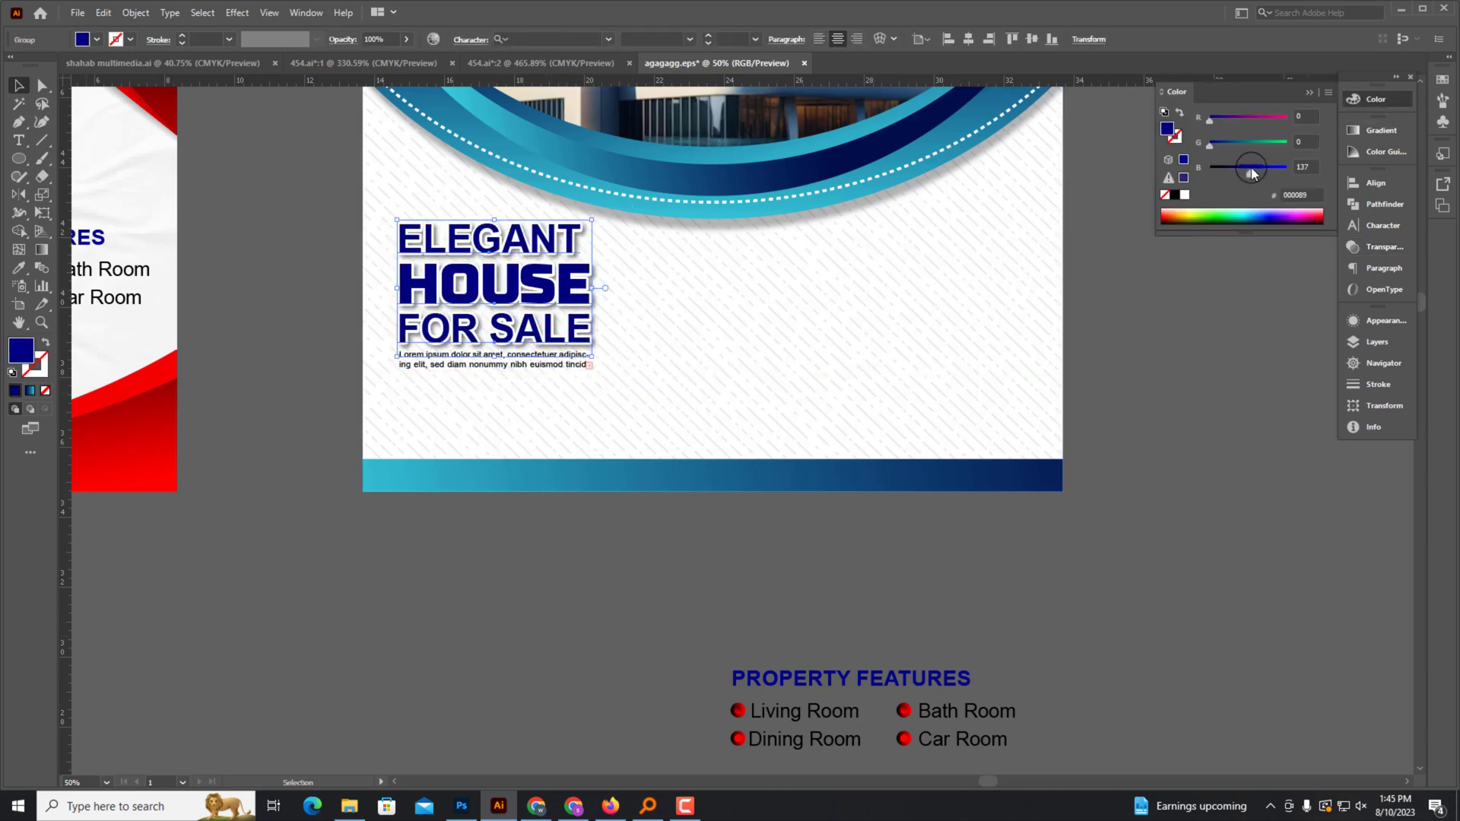
click(1179, 396)
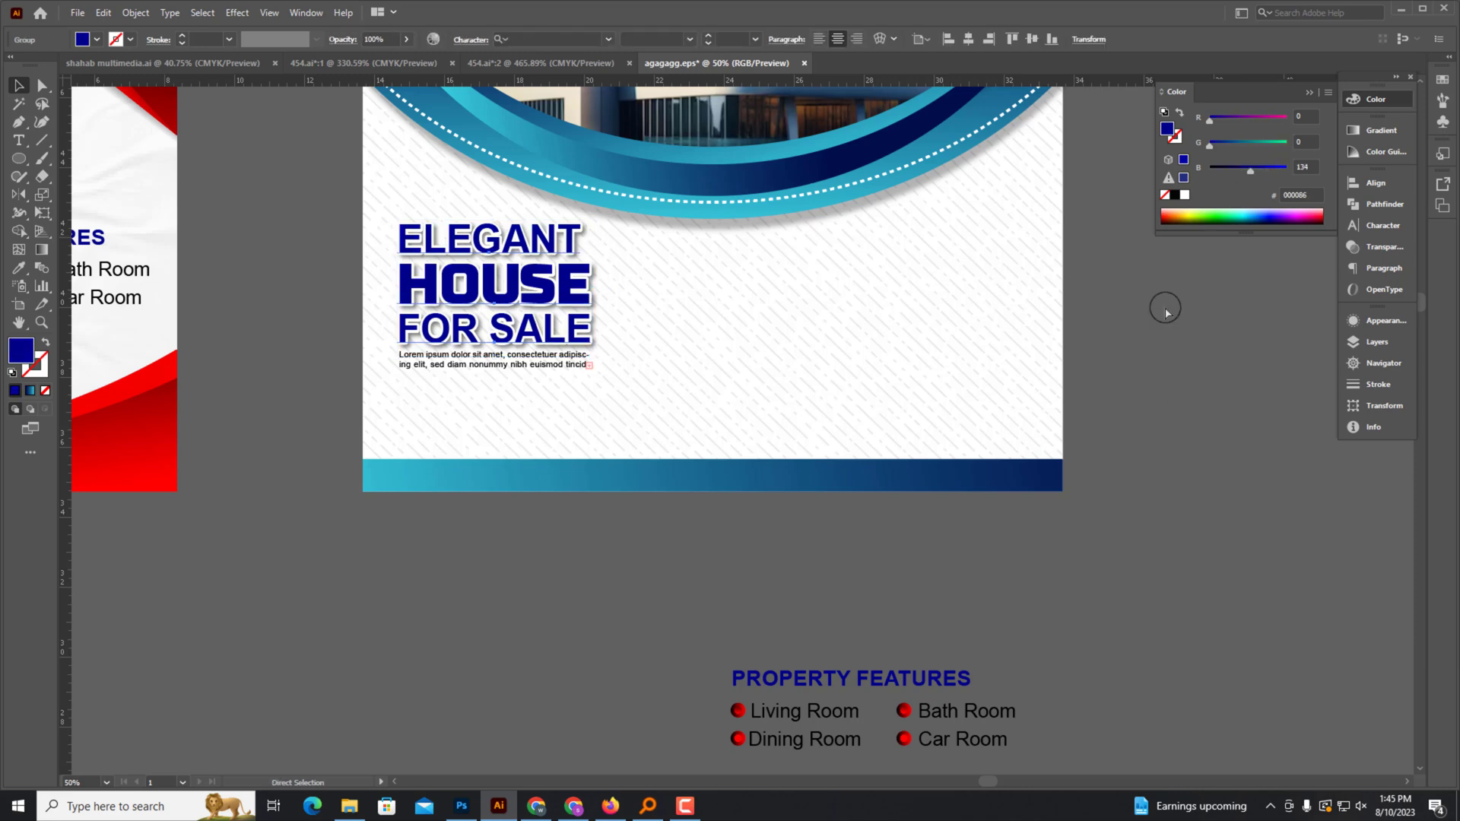
key(ctrl+minus)
Move Title Here under the headline, ungroup it from its body text, and shrink it.
drag(530, 669, 548, 412)
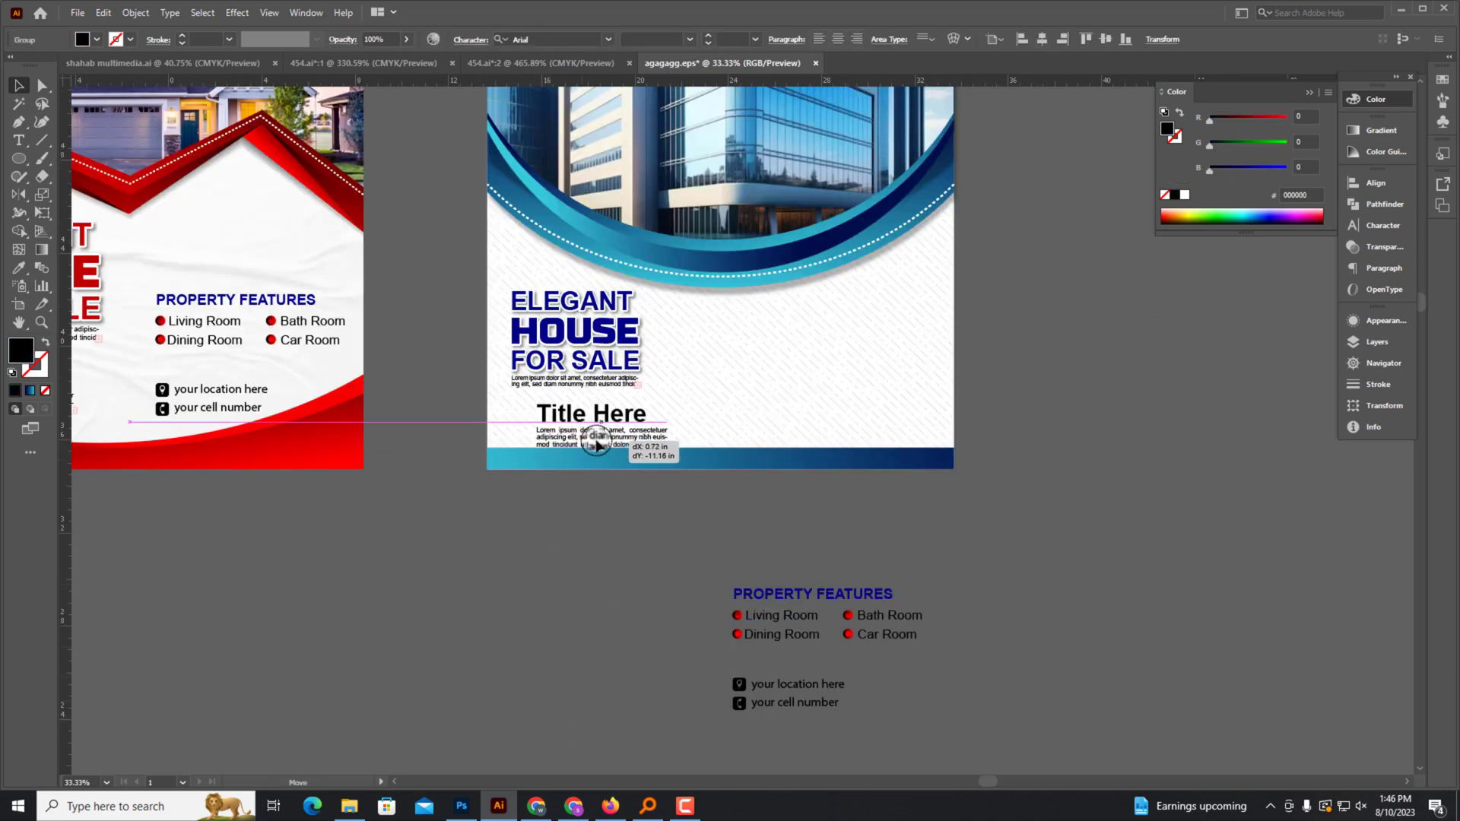
scroll(846, 414, up, 5)
right_click(825, 453)
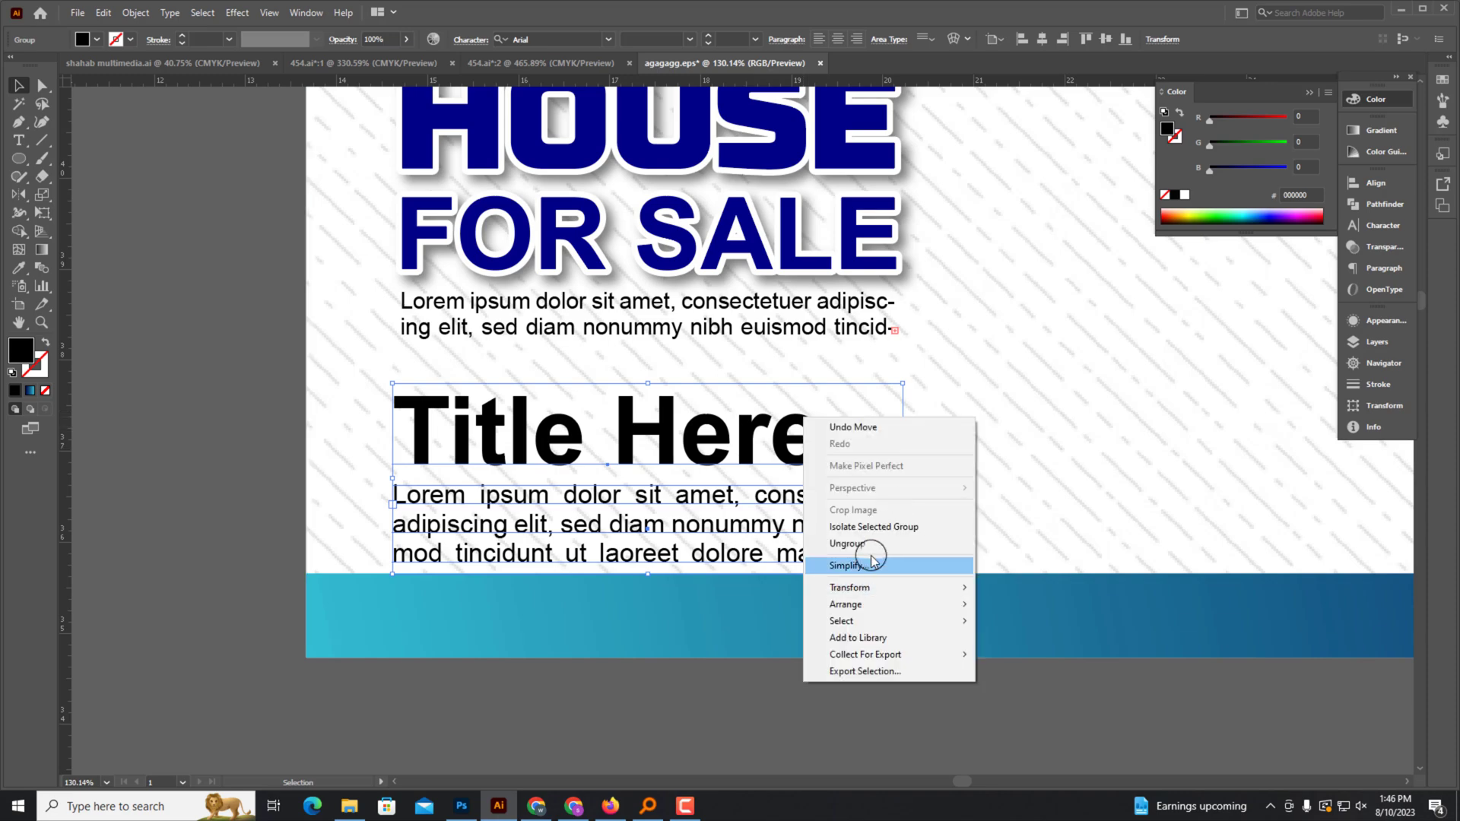
click(872, 555)
drag(822, 384, 718, 408)
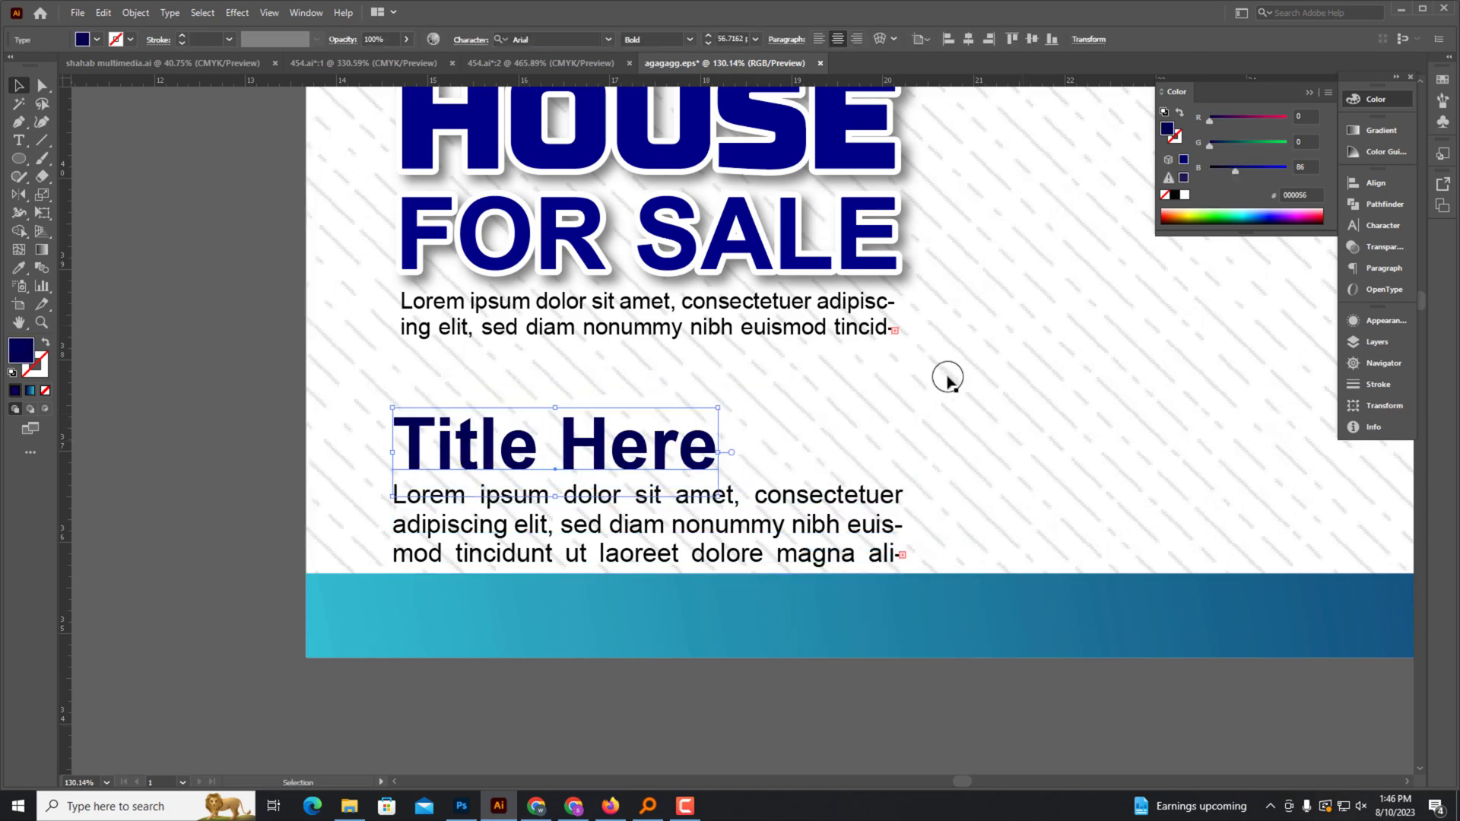
scroll(755, 528, down, 5)
scroll(836, 685, down, 1)
Place the Property Features block and the location and phone lines on the blue flyer.
mouse_move(843, 650)
mouse_down()
mouse_move(806, 173)
mouse_move(819, 262)
mouse_up()
drag(923, 281, 945, 235)
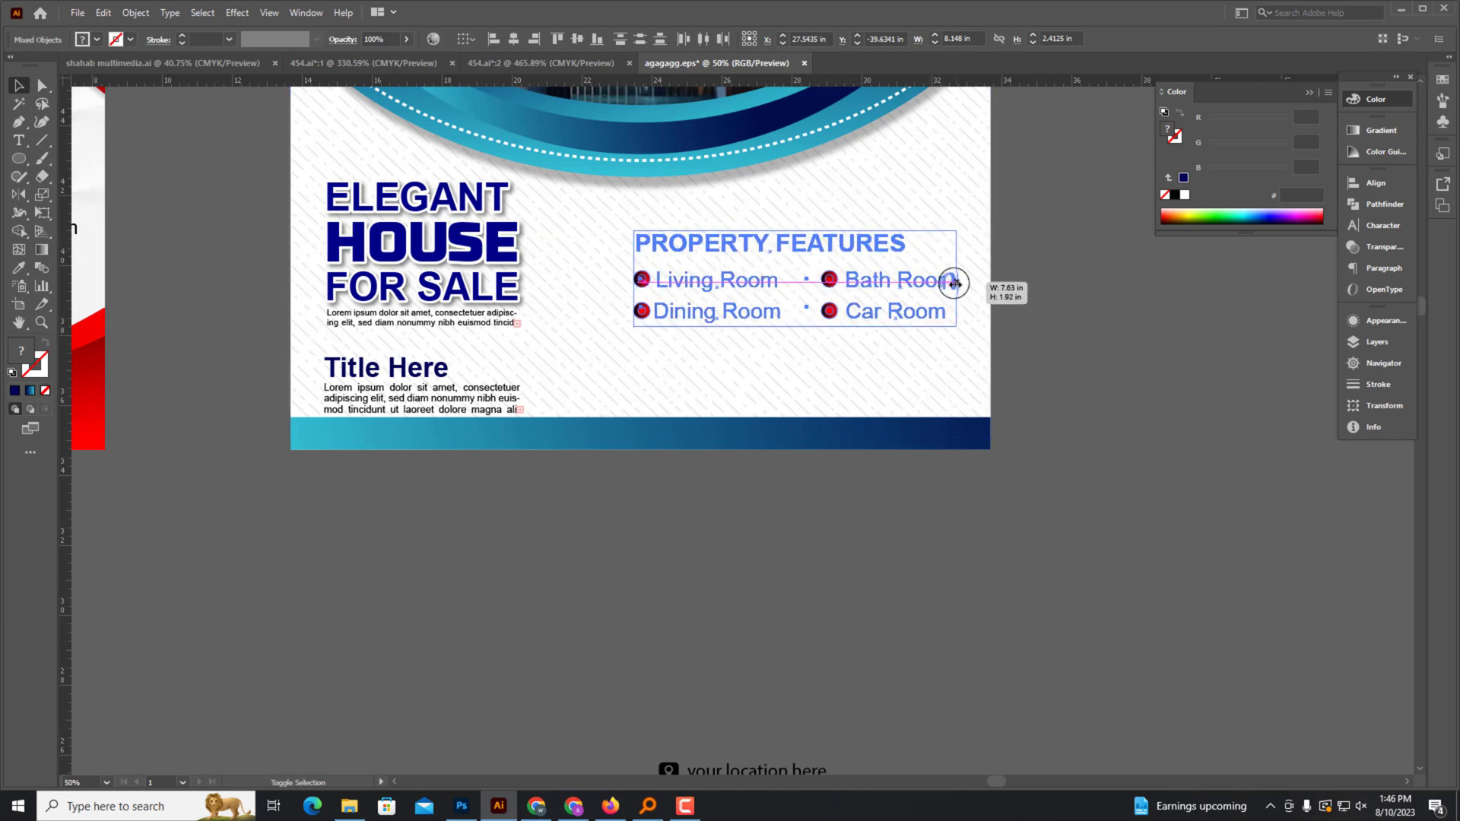
click(1004, 512)
scroll(1005, 511, down, 2)
drag(760, 711, 709, 289)
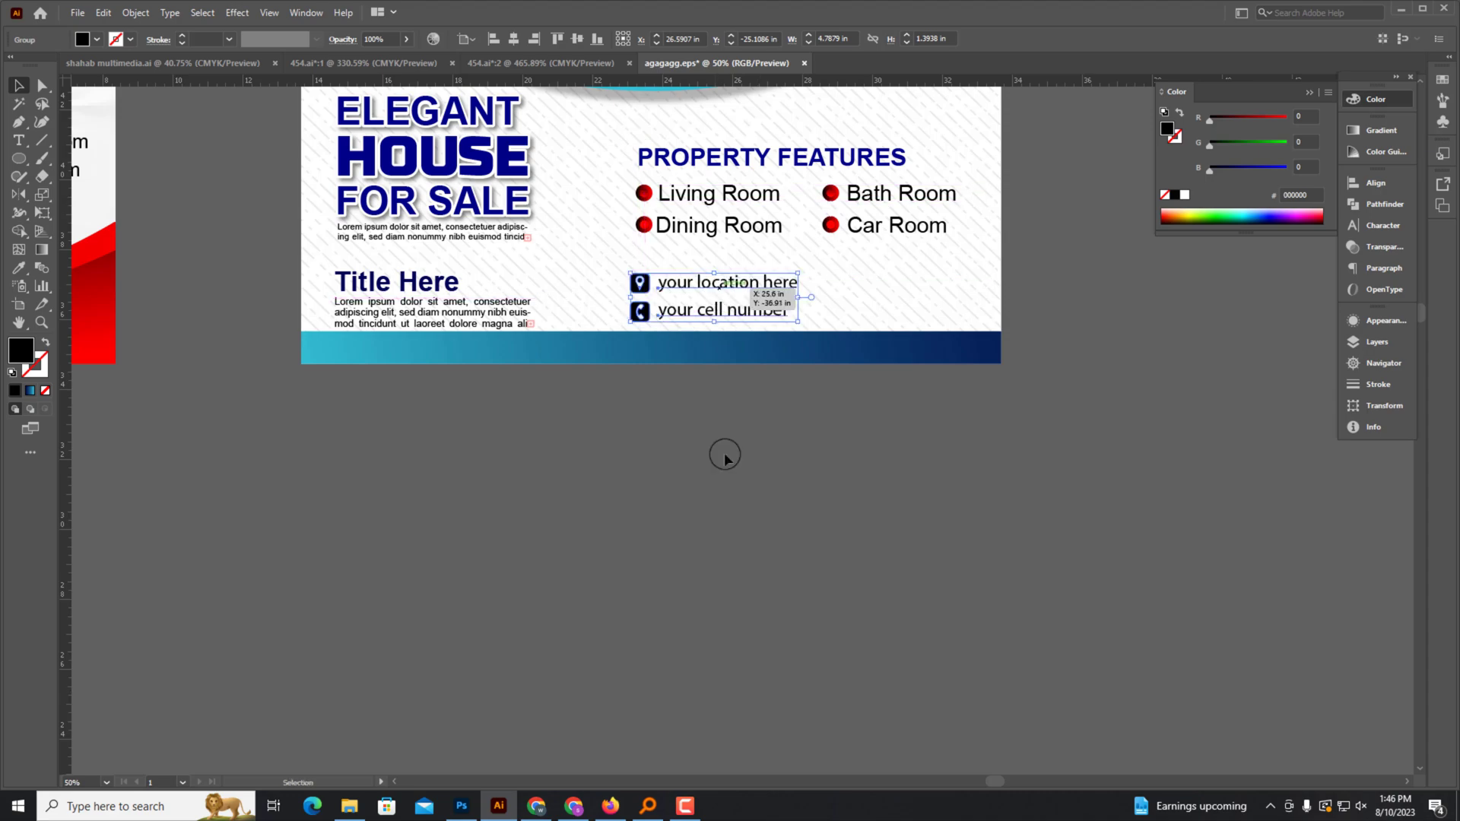
click(722, 452)
scroll(733, 427, up, 2)
drag(733, 427, 773, 625)
Give the Living Room and Dining Room bullet circles the blue gradient using the Eyedropper.
click(42, 85)
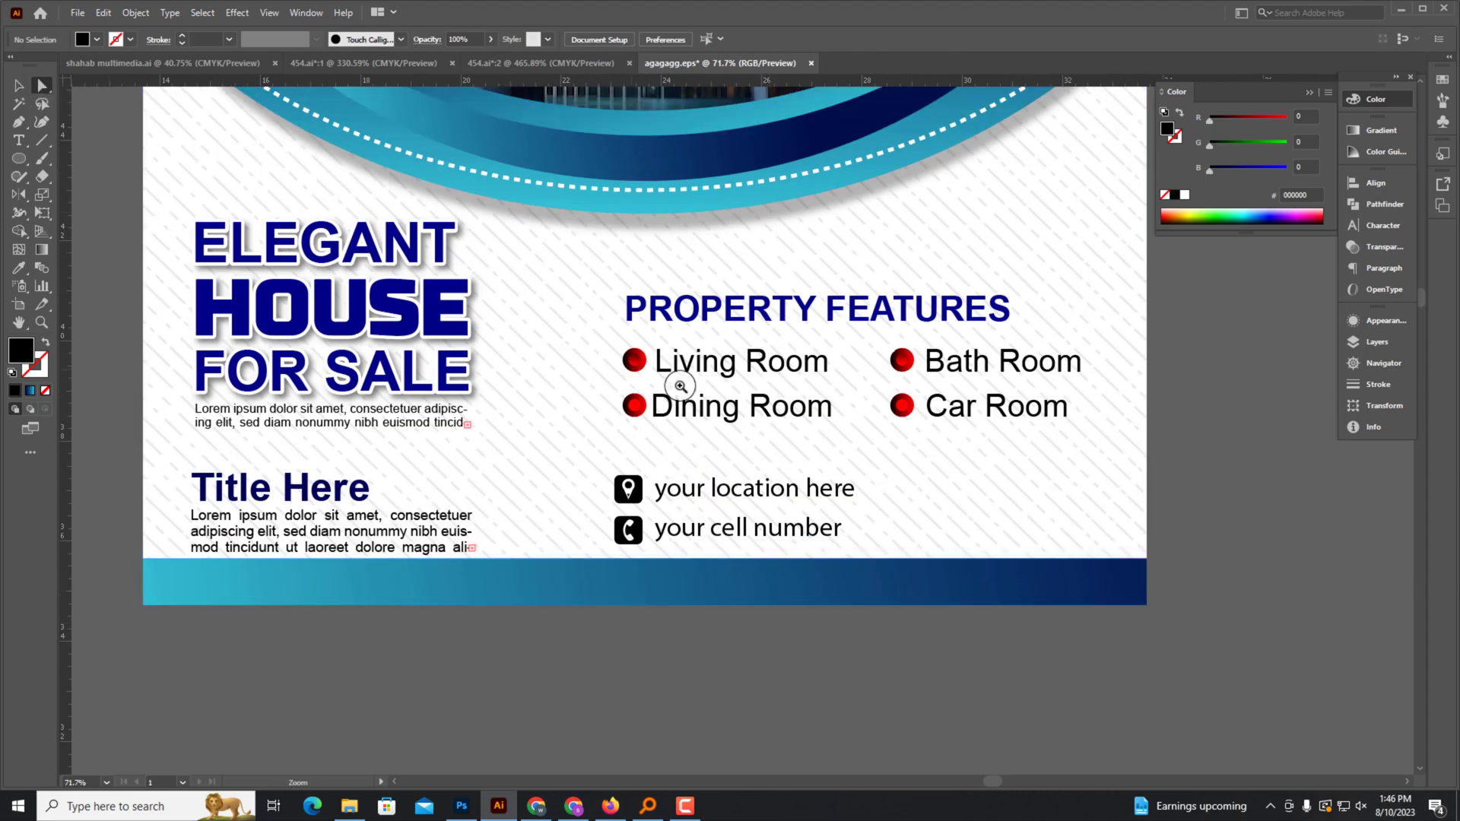
scroll(669, 377, up, 4)
click(656, 356)
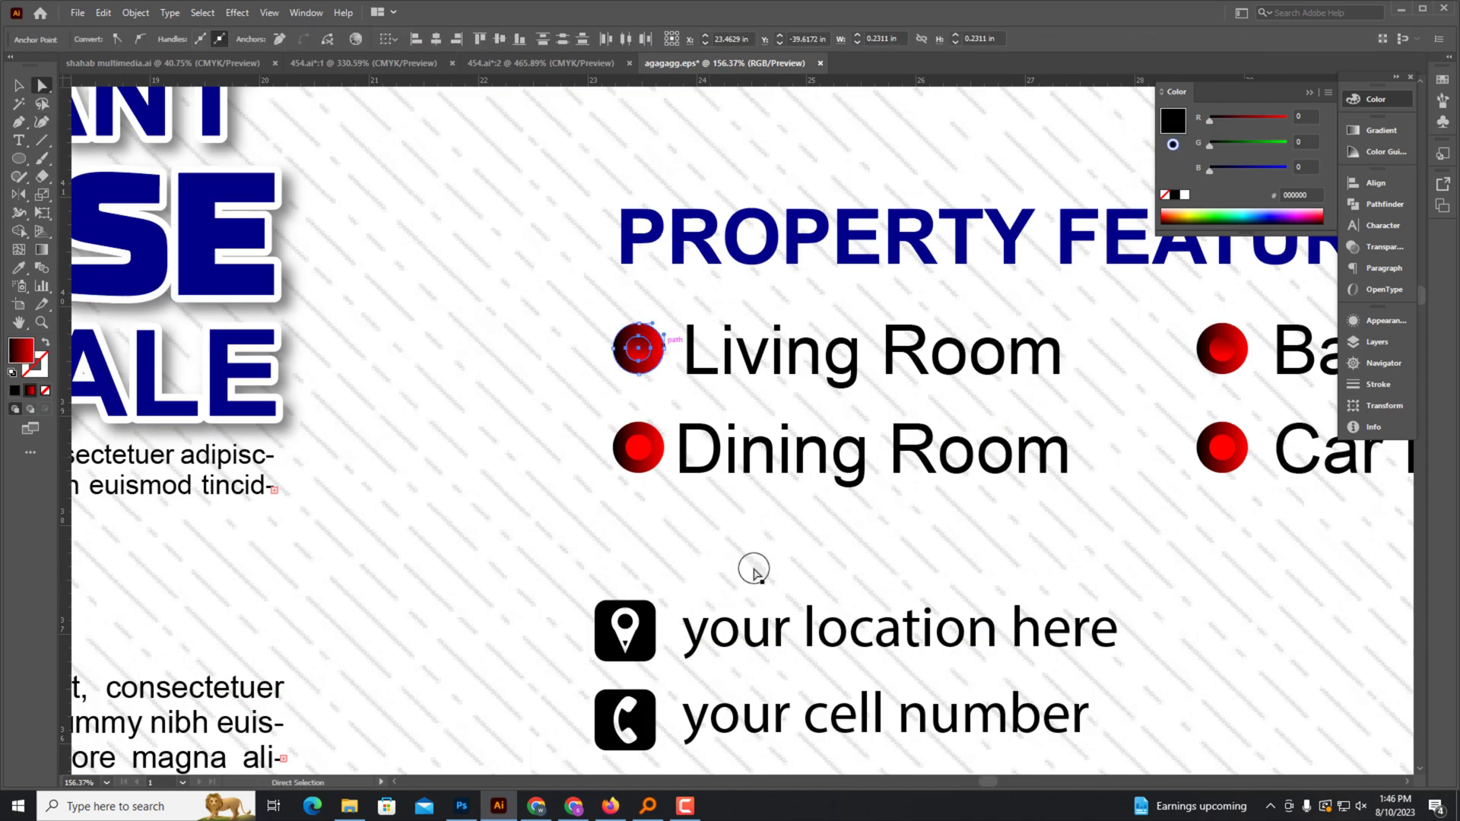
click(19, 267)
key(ctrl+minus)
key(ctrl+minus)
key(ctrl+minus)
drag(859, 456, 984, 465)
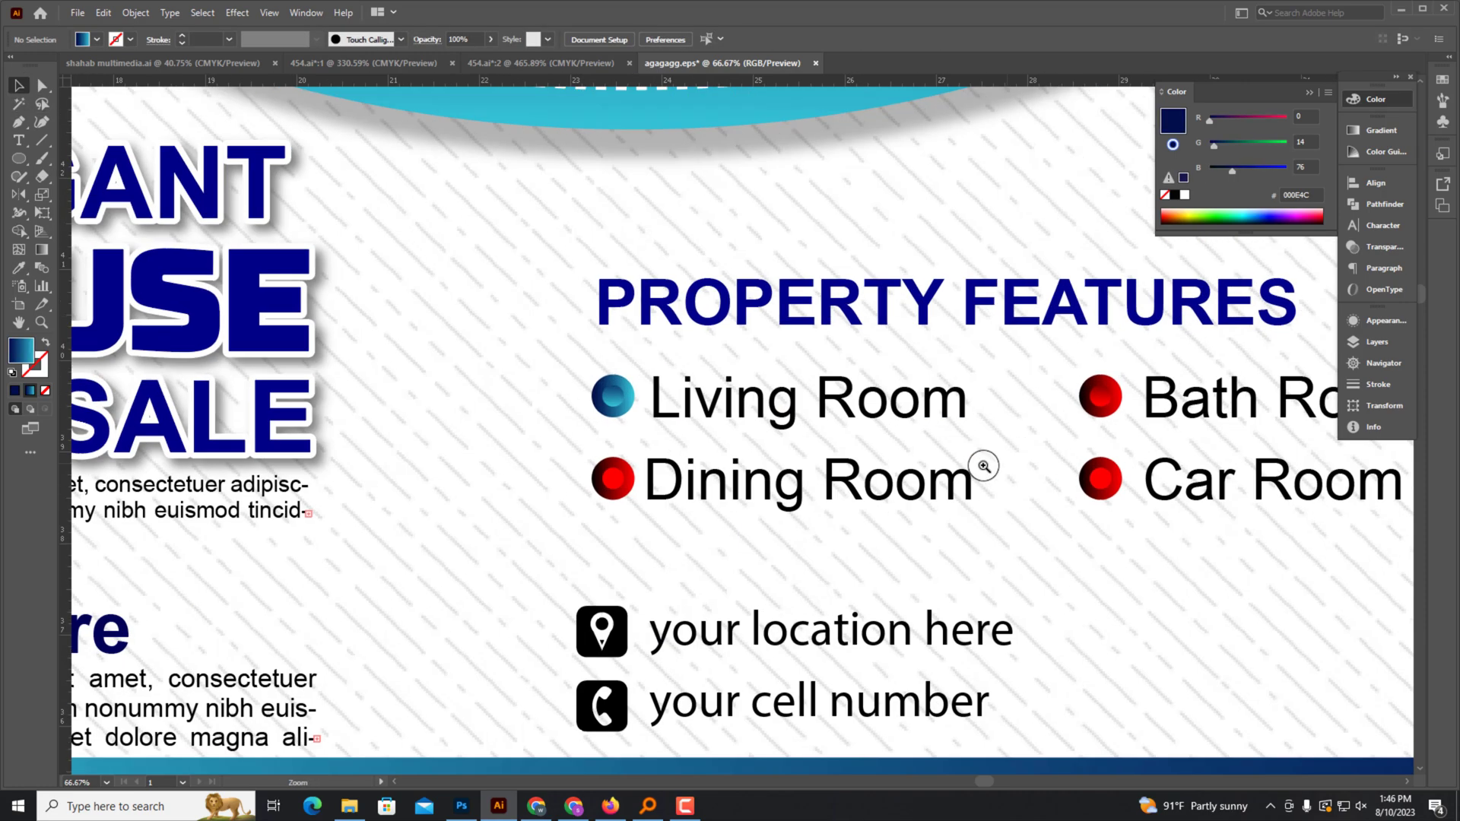
click(617, 485)
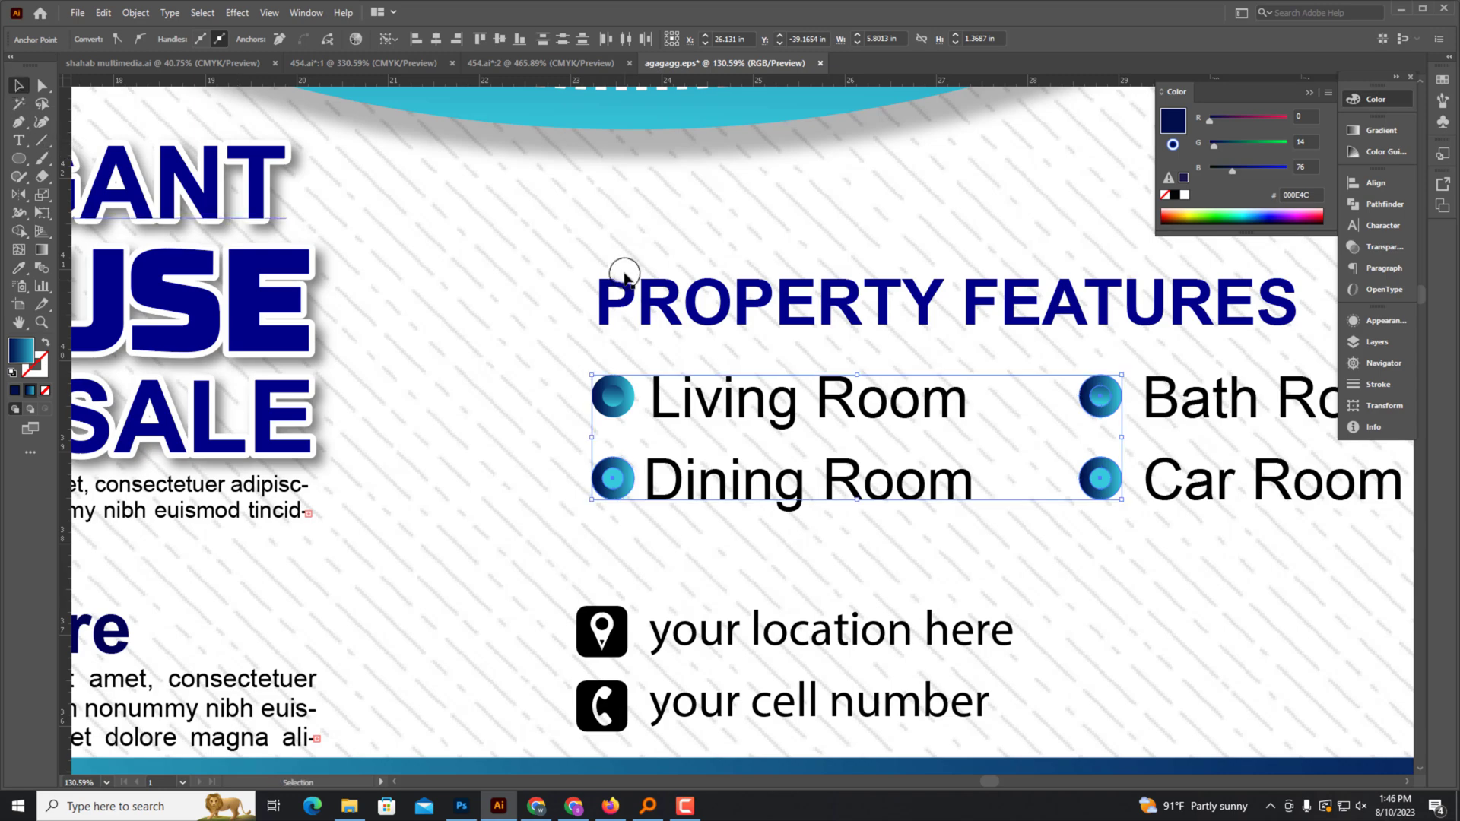
key(ctrl+minus)
key(ctrl+minus)
Apply the blue gradient to the location and phone icons and the location pin's dot.
key(ctrl+shift+a)
key(a)
scroll(597, 585, up, 5)
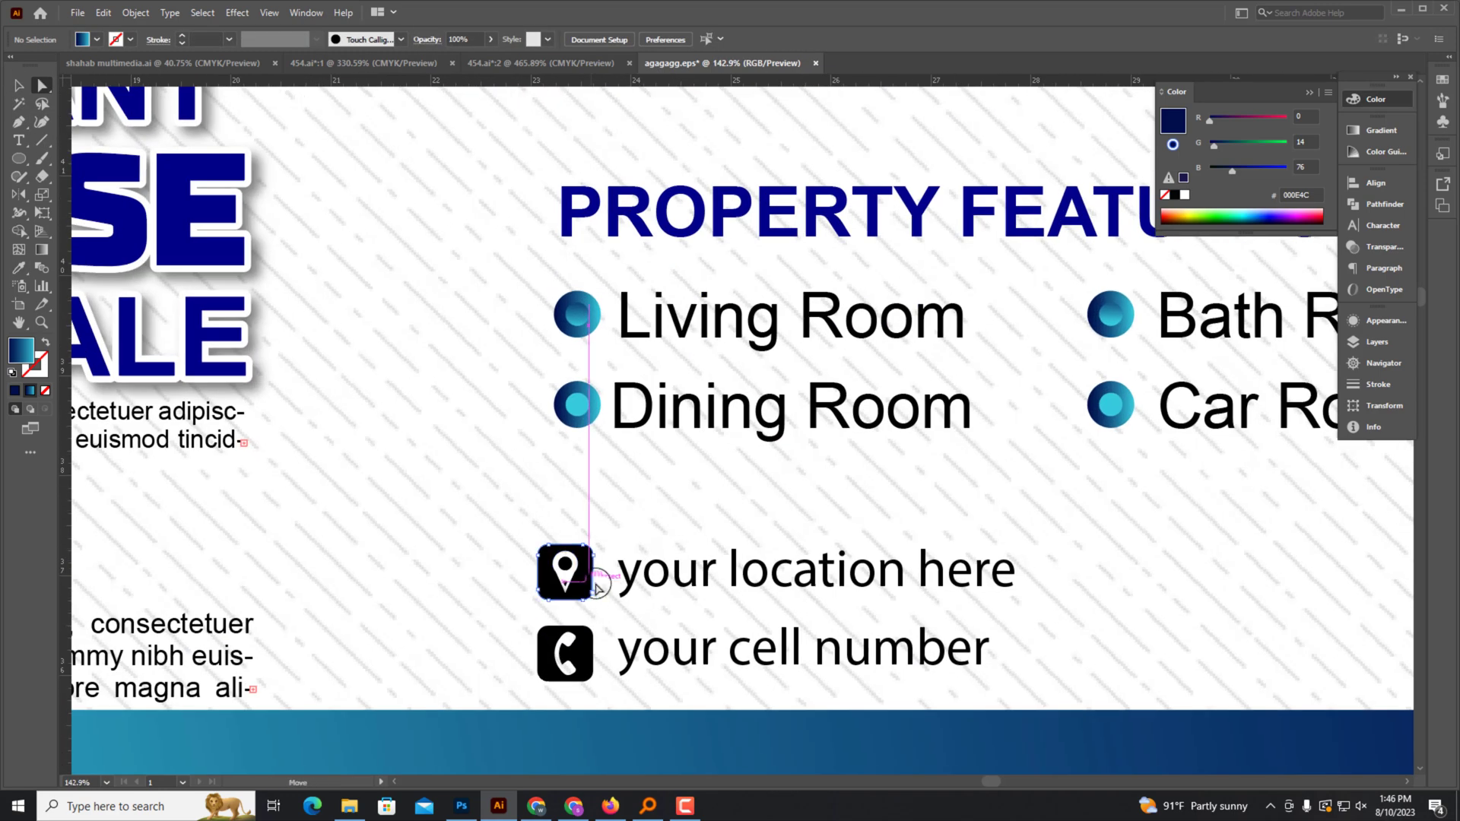
click(597, 586)
click(583, 402)
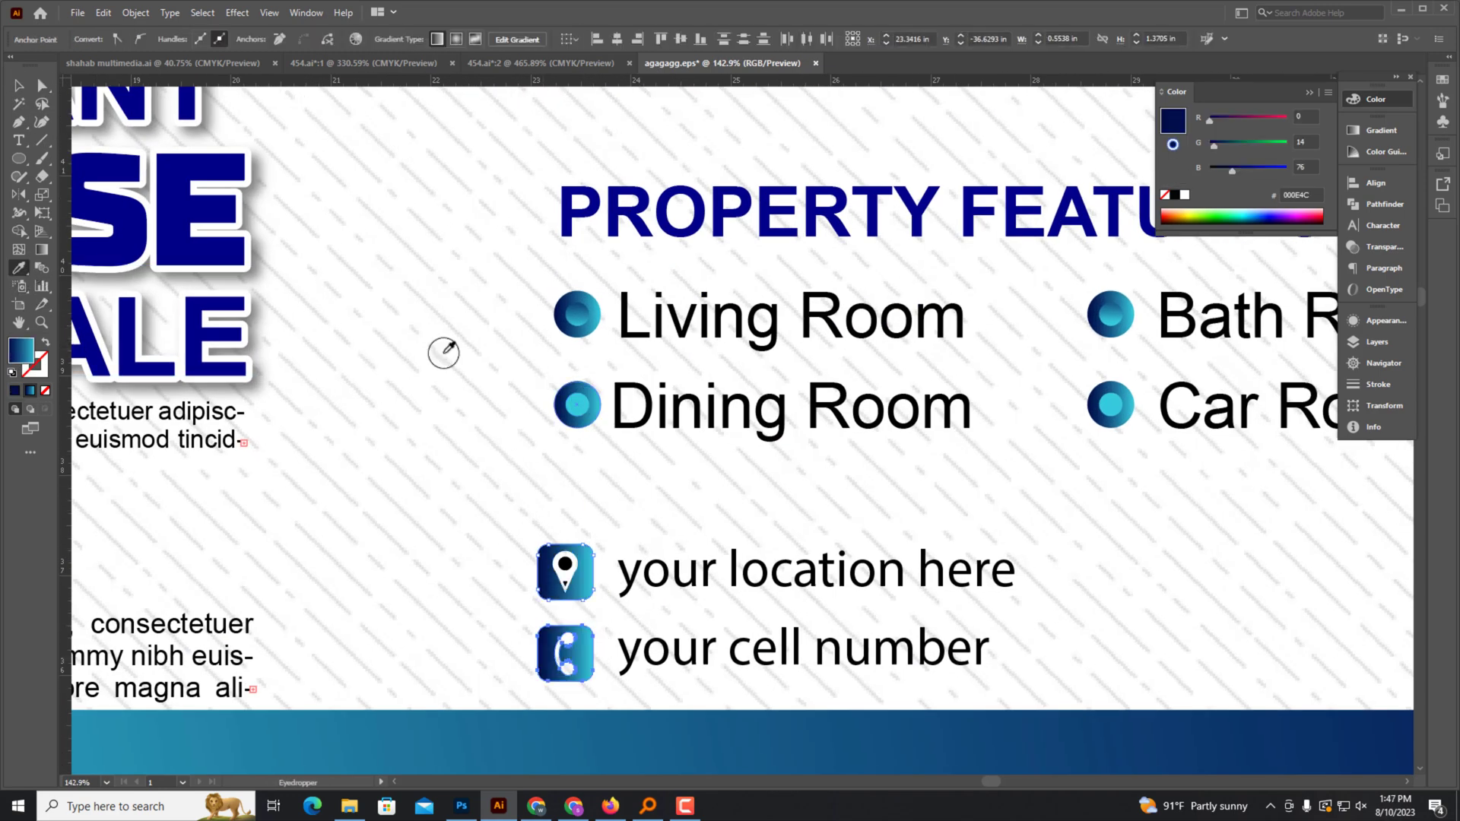
scroll(566, 559, up, 3)
click(569, 572)
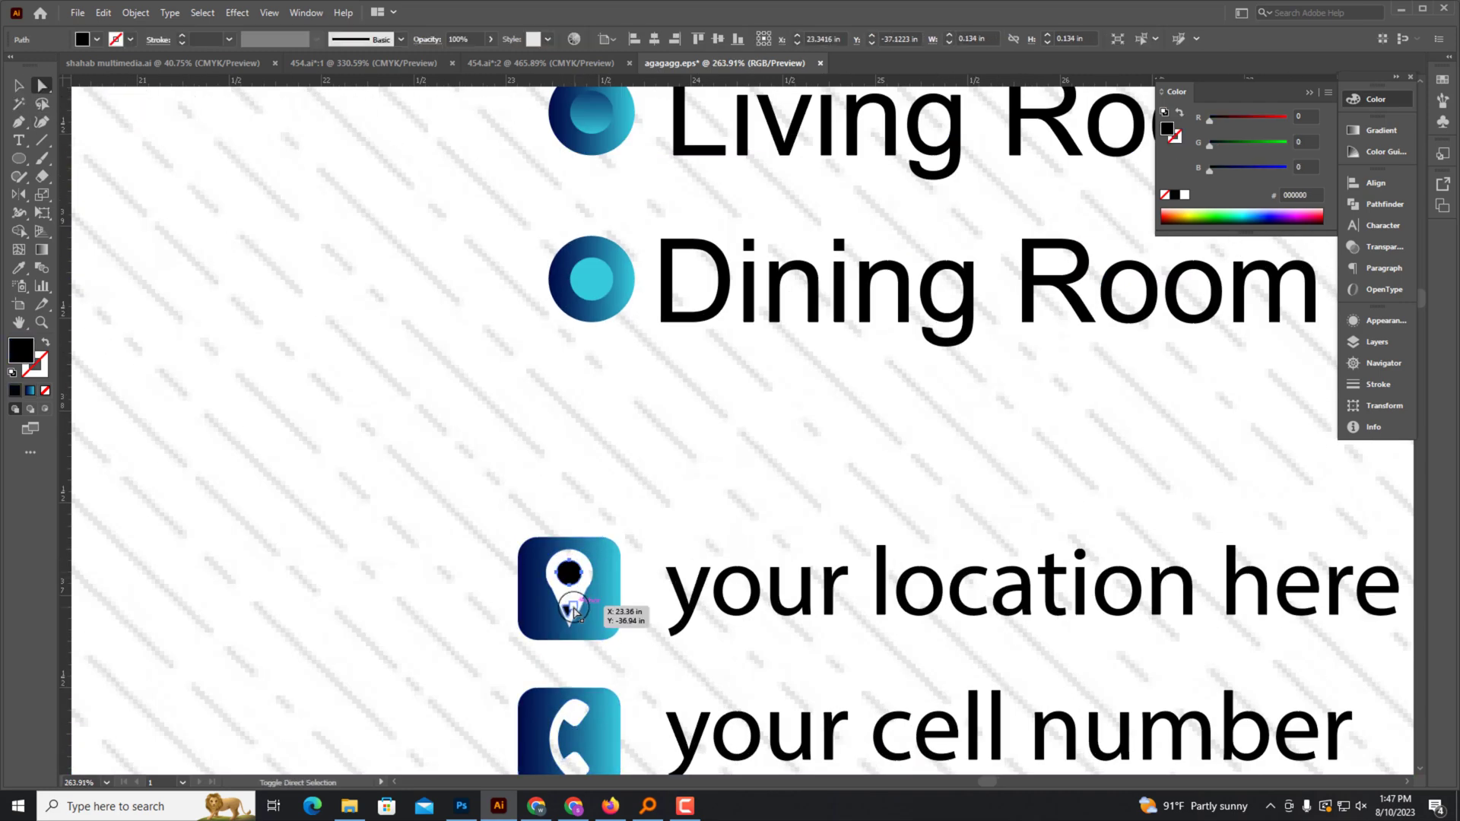
click(15, 85)
scroll(316, 325, down, 3)
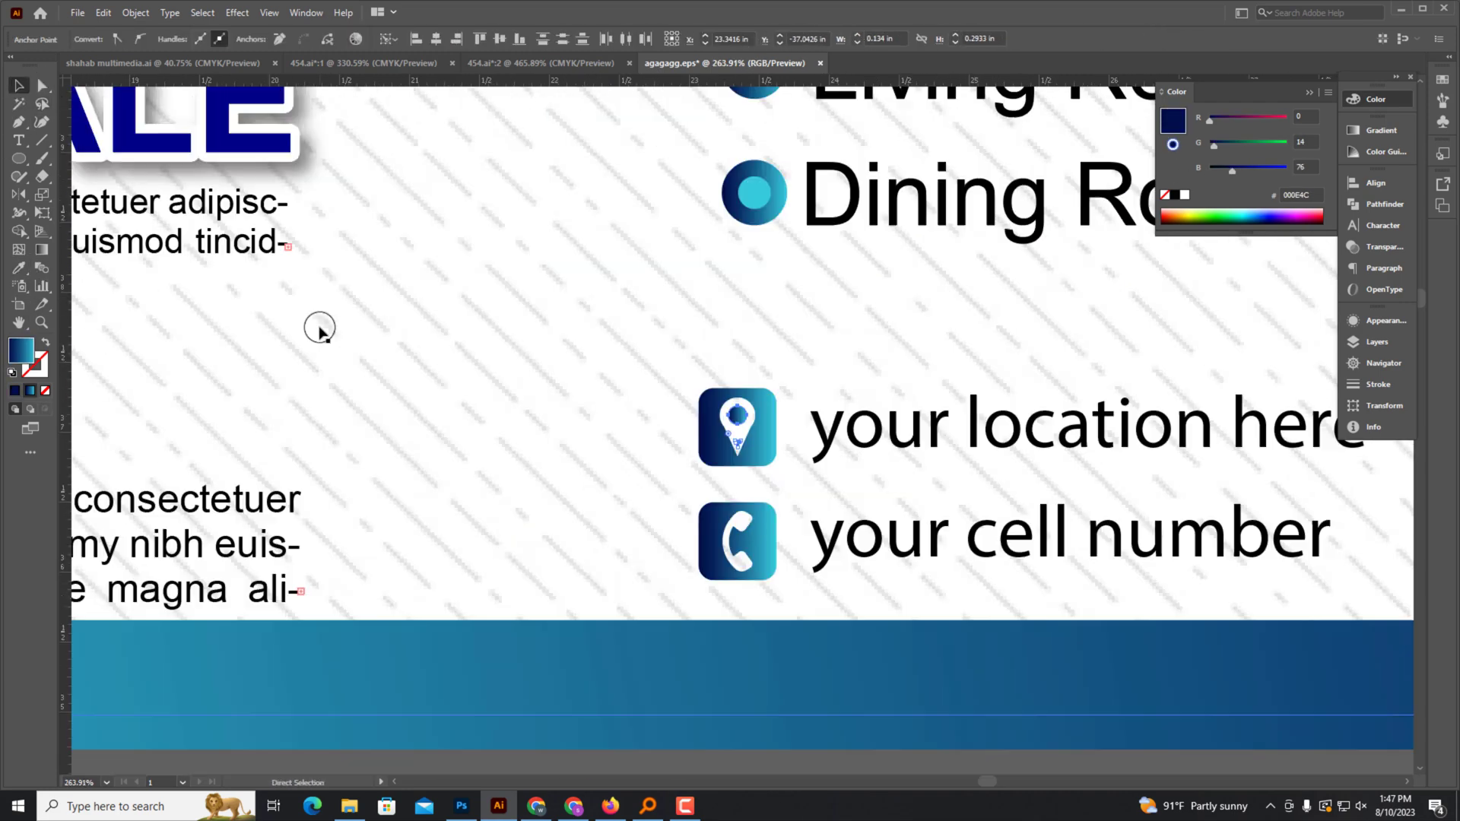
scroll(570, 635, down, 3)
scroll(619, 590, down, 2)
Sample the location icon's colour onto the pin's small triangle with the Eyedropper.
click(42, 85)
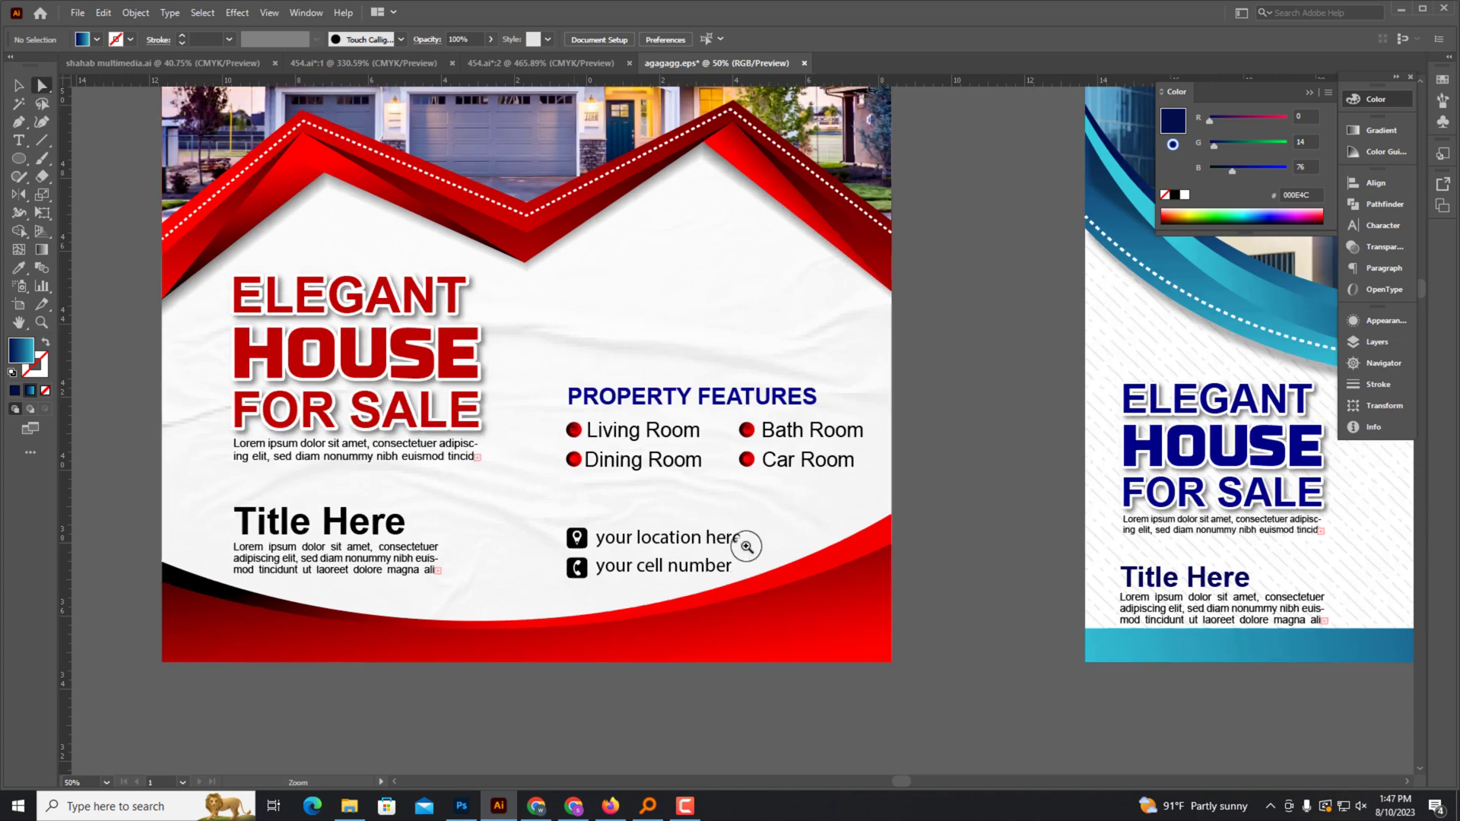
click(577, 538)
scroll(576, 541, up, 3)
click(19, 267)
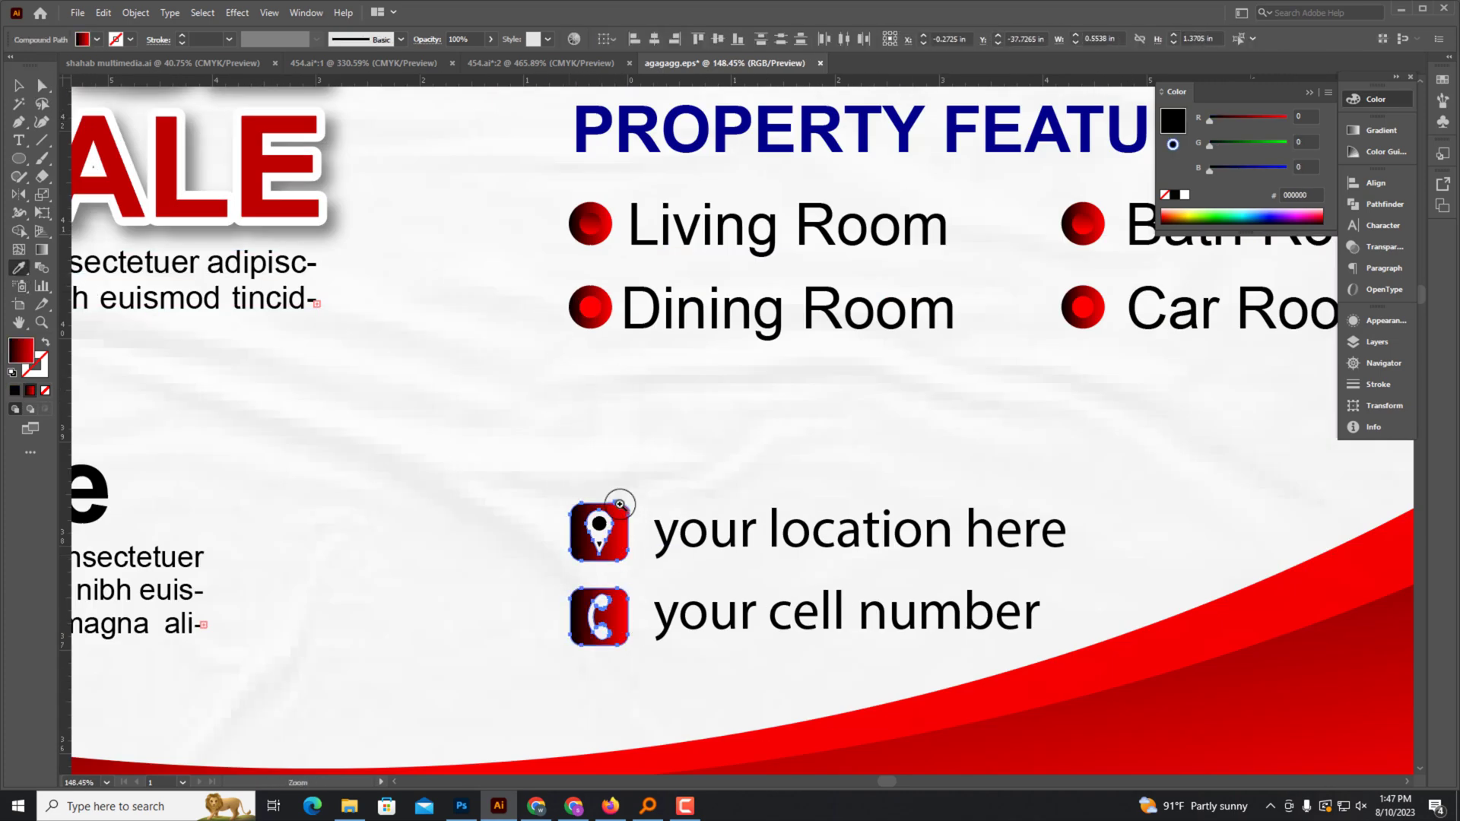
scroll(620, 504, up, 3)
click(639, 626)
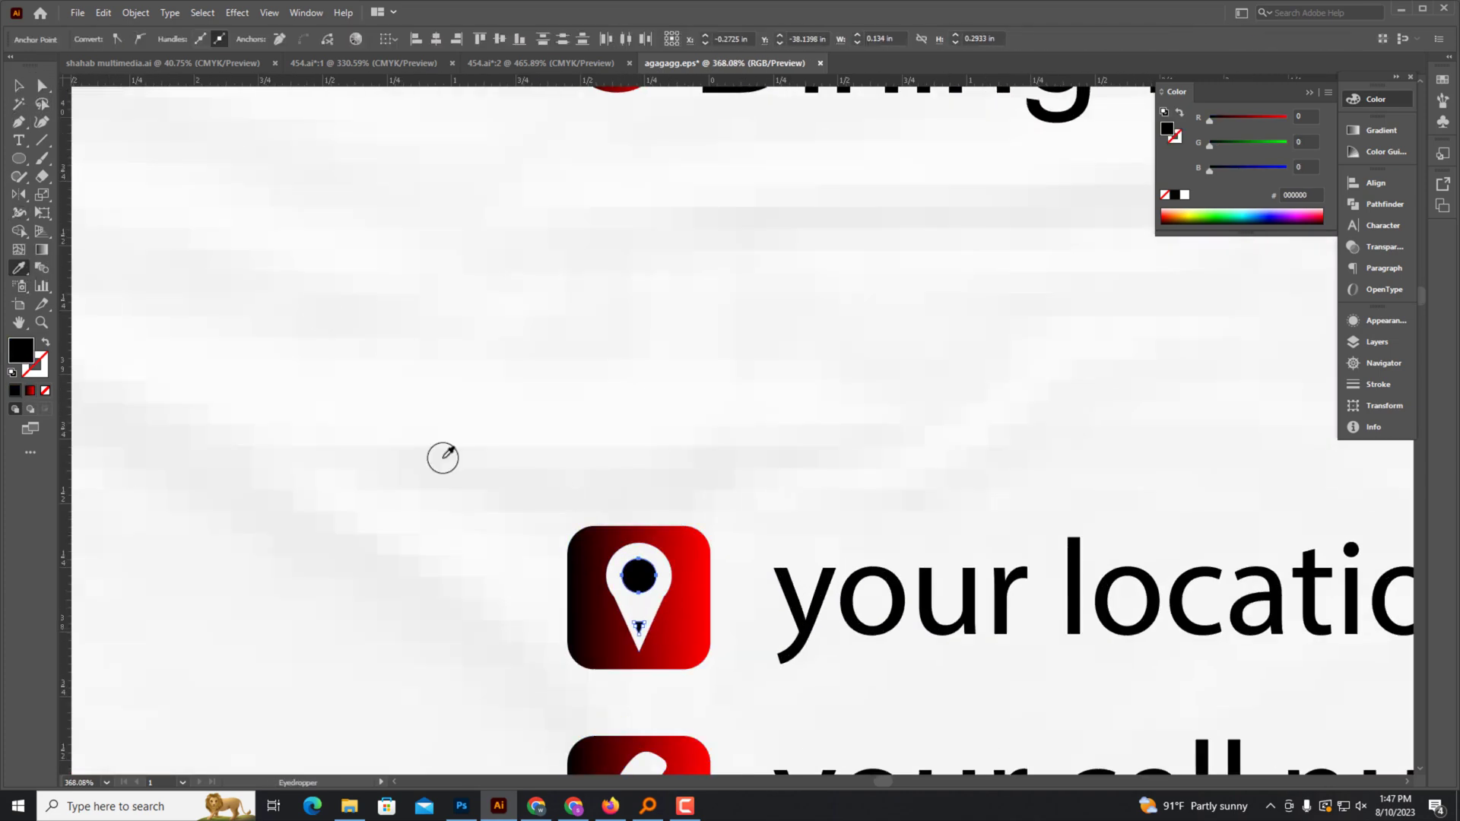
Frame both flyers in view and show the shape-tool flyout.
key(ctrl+alt+0)
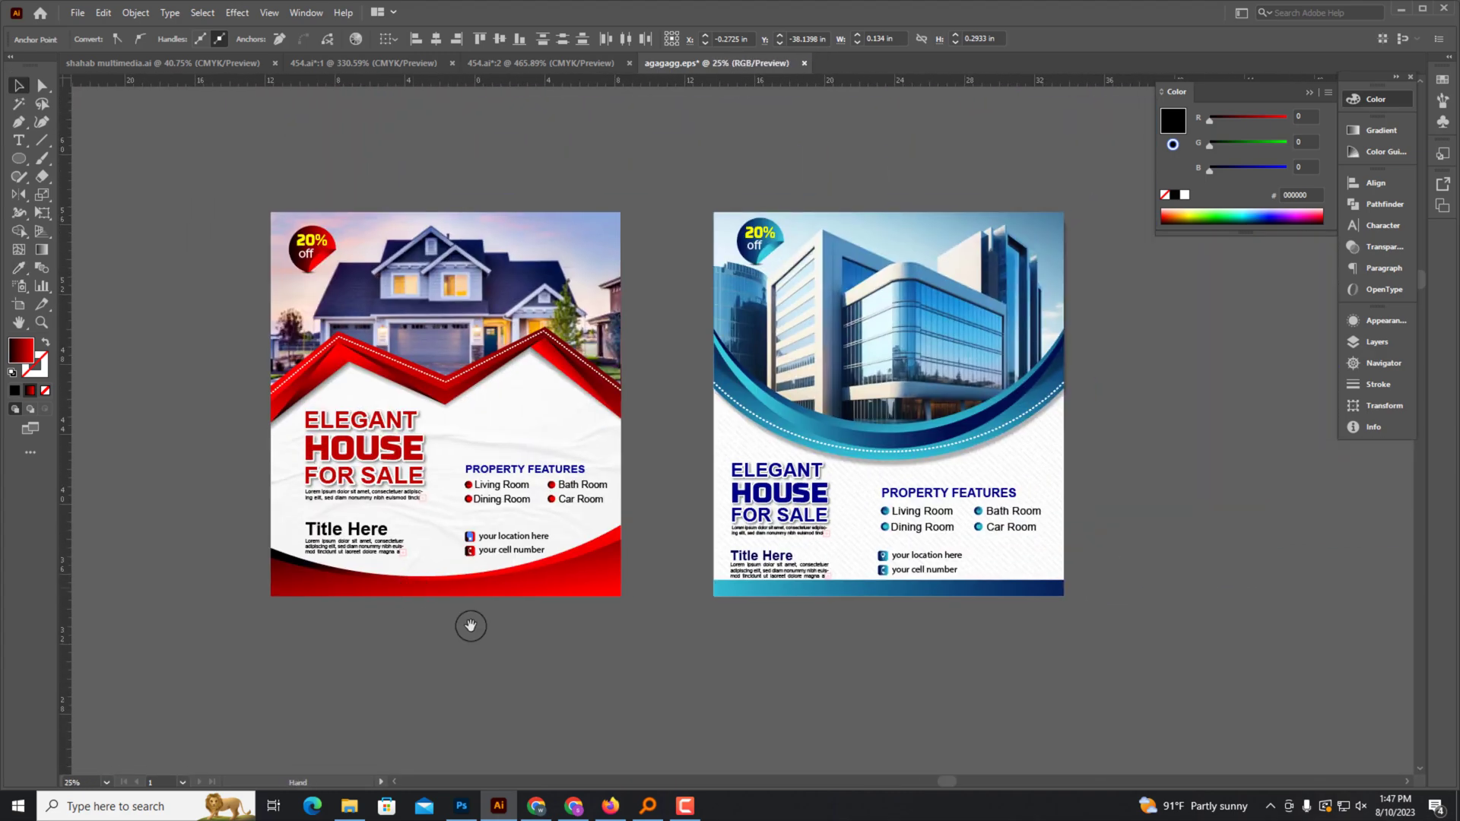
scroll(824, 627, up, 3)
scroll(825, 627, down, 2)
scroll(935, 619, down, 3)
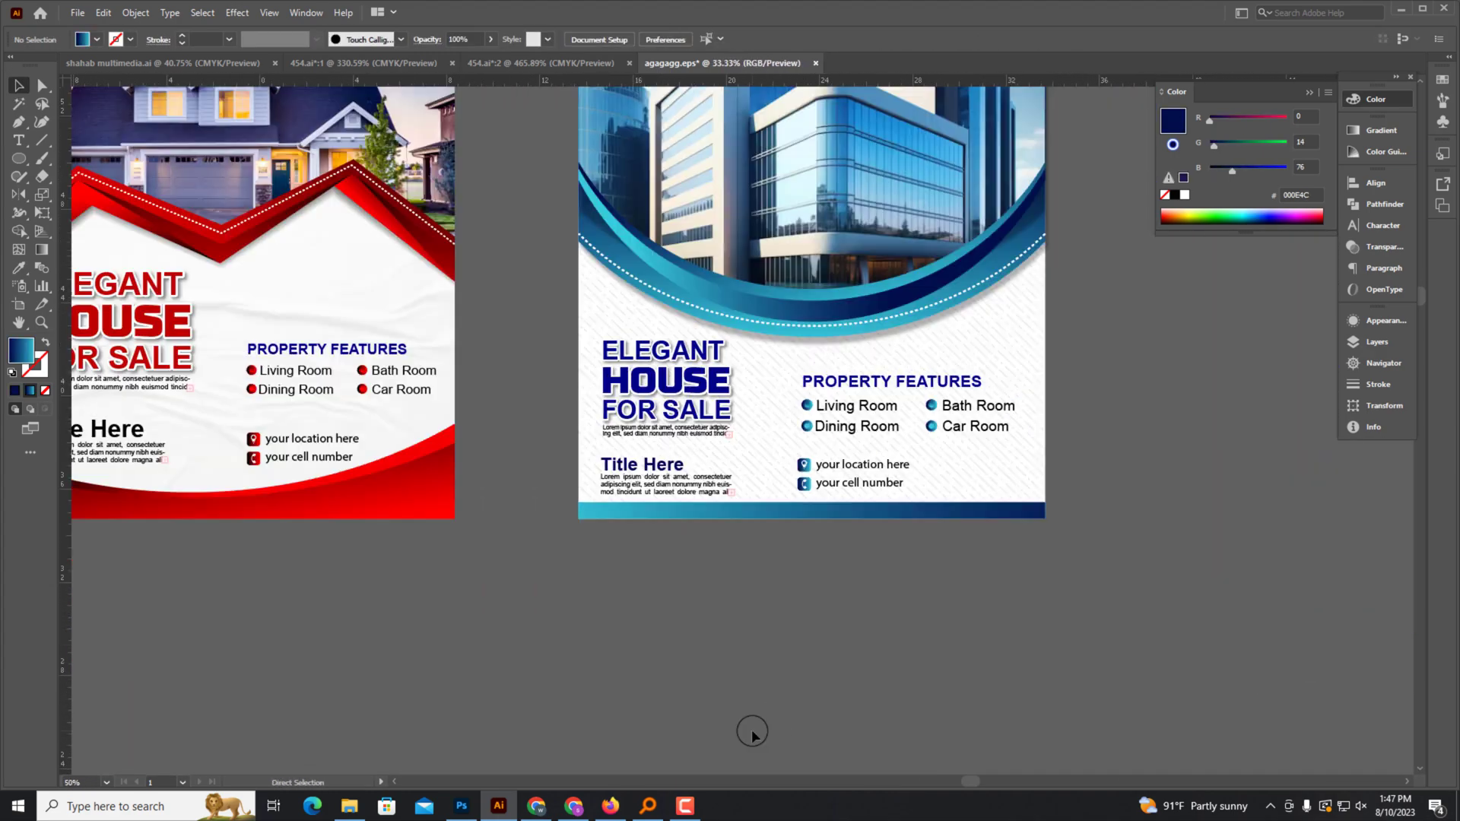
scroll(860, 715, down, 1)
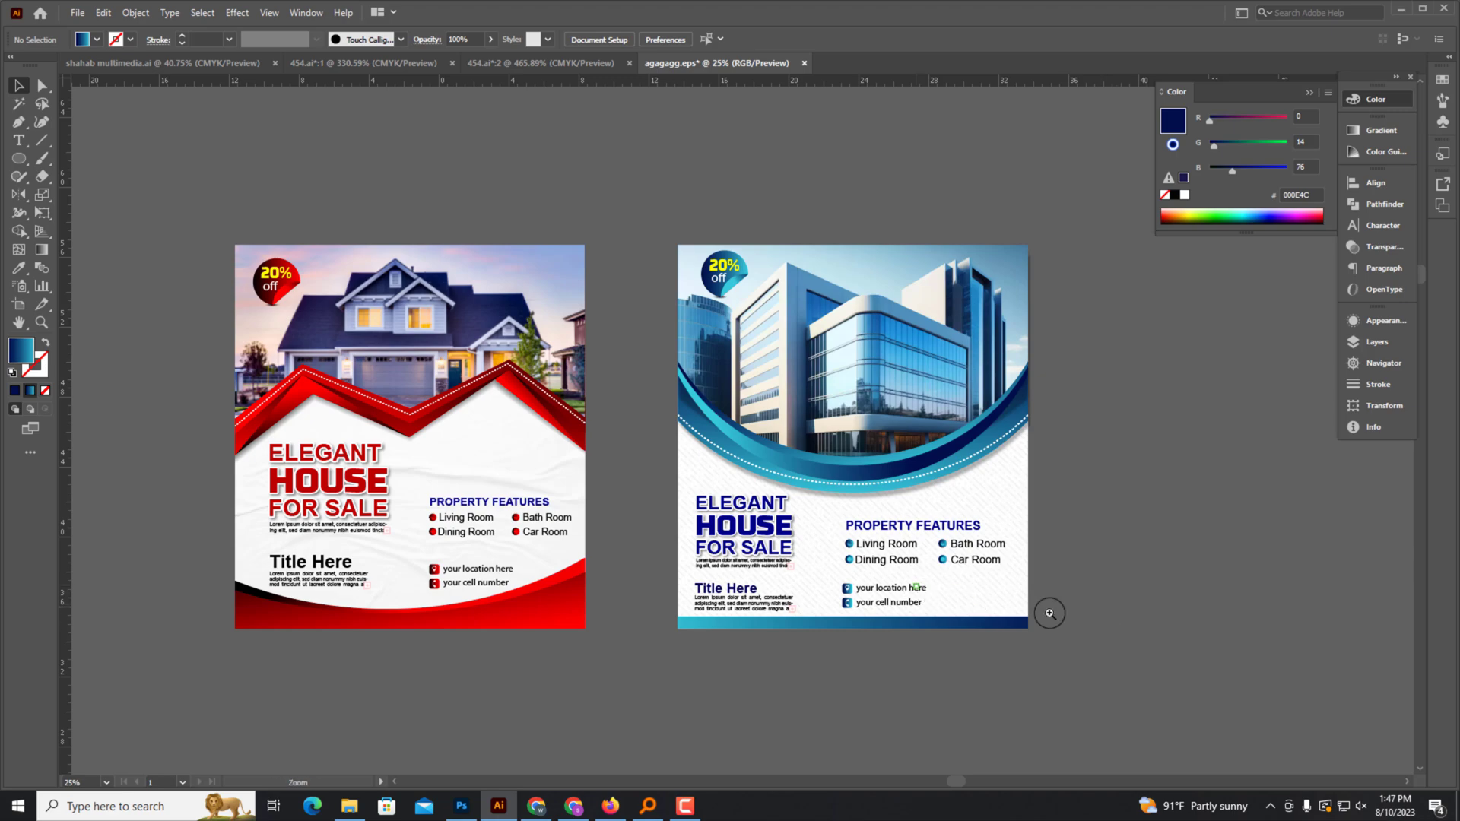
scroll(1050, 613, up, 4)
scroll(690, 609, down, 3)
mouse_move(690, 609)
mouse_down()
mouse_move(902, 622)
mouse_move(925, 665)
mouse_up()
right_click(17, 162)
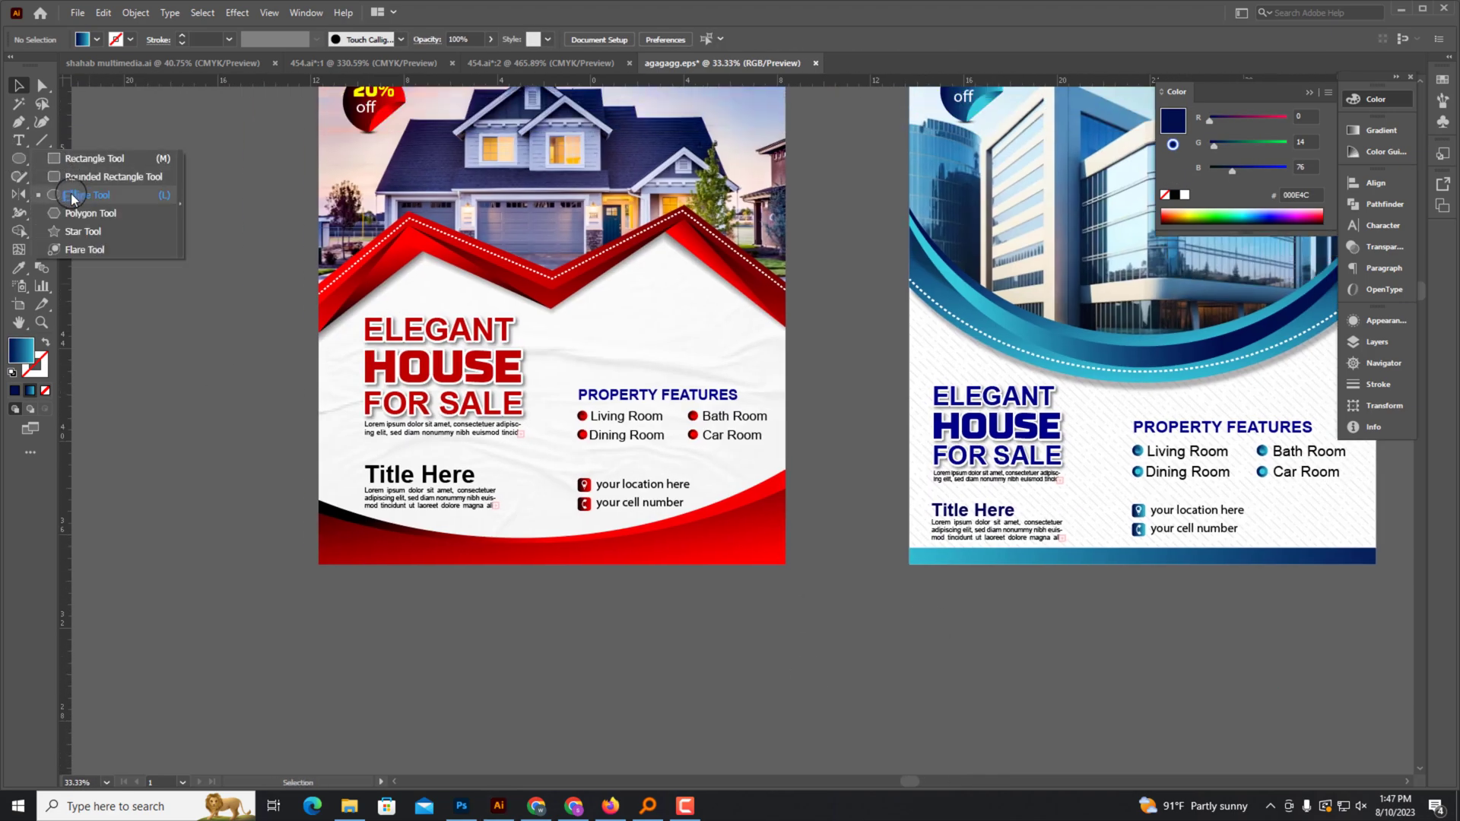
Draw a circle below the red flyer and give it a radial gradient with a wider centre colour.
click(72, 197)
drag(347, 582, 505, 739)
click(15, 89)
click(1381, 130)
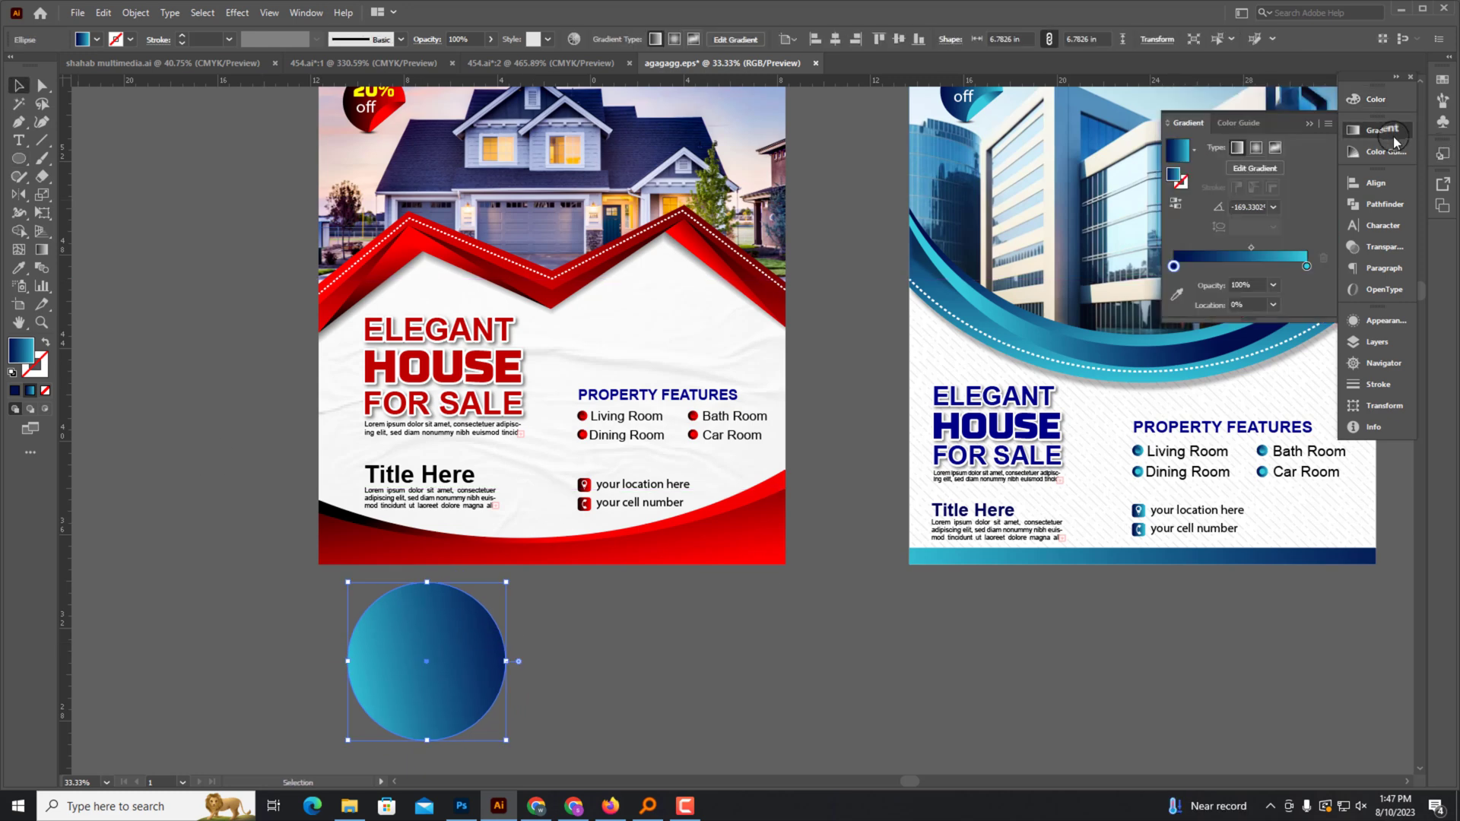
click(1255, 148)
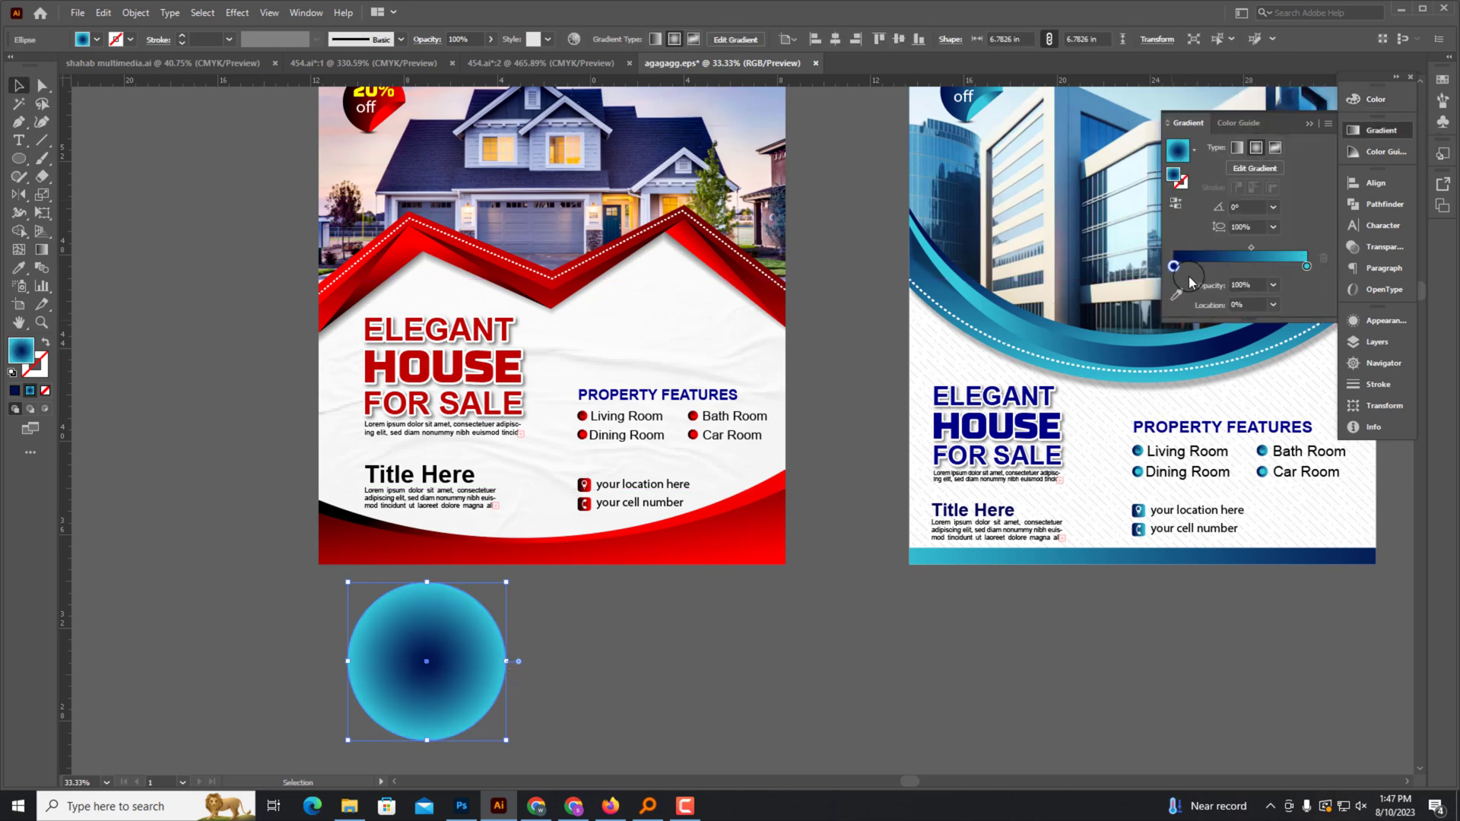
drag(1183, 269, 1275, 267)
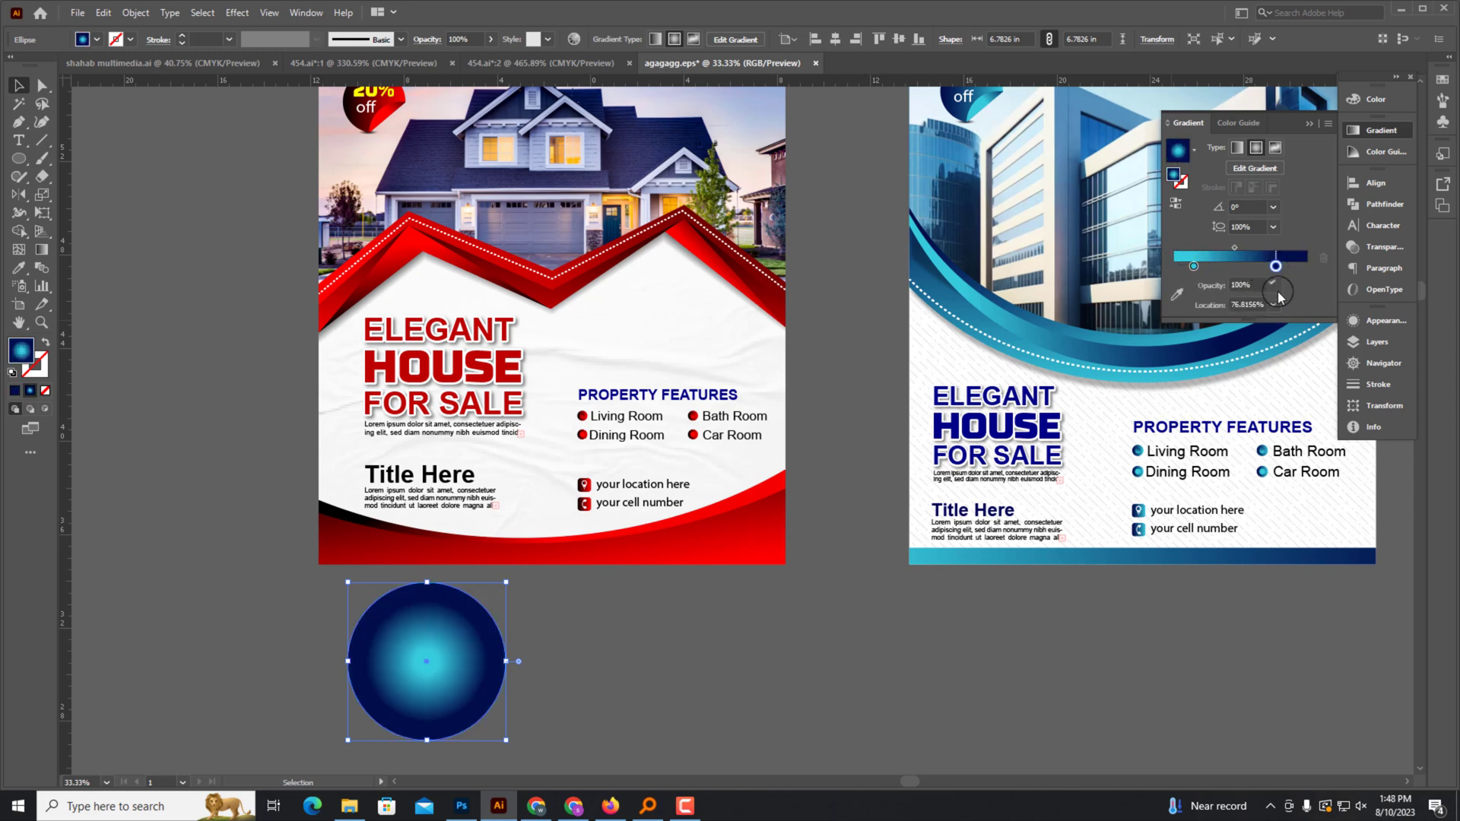
Make the outer gradient stop white at 0% opacity and move the glow circle.
click(1368, 99)
click(1183, 194)
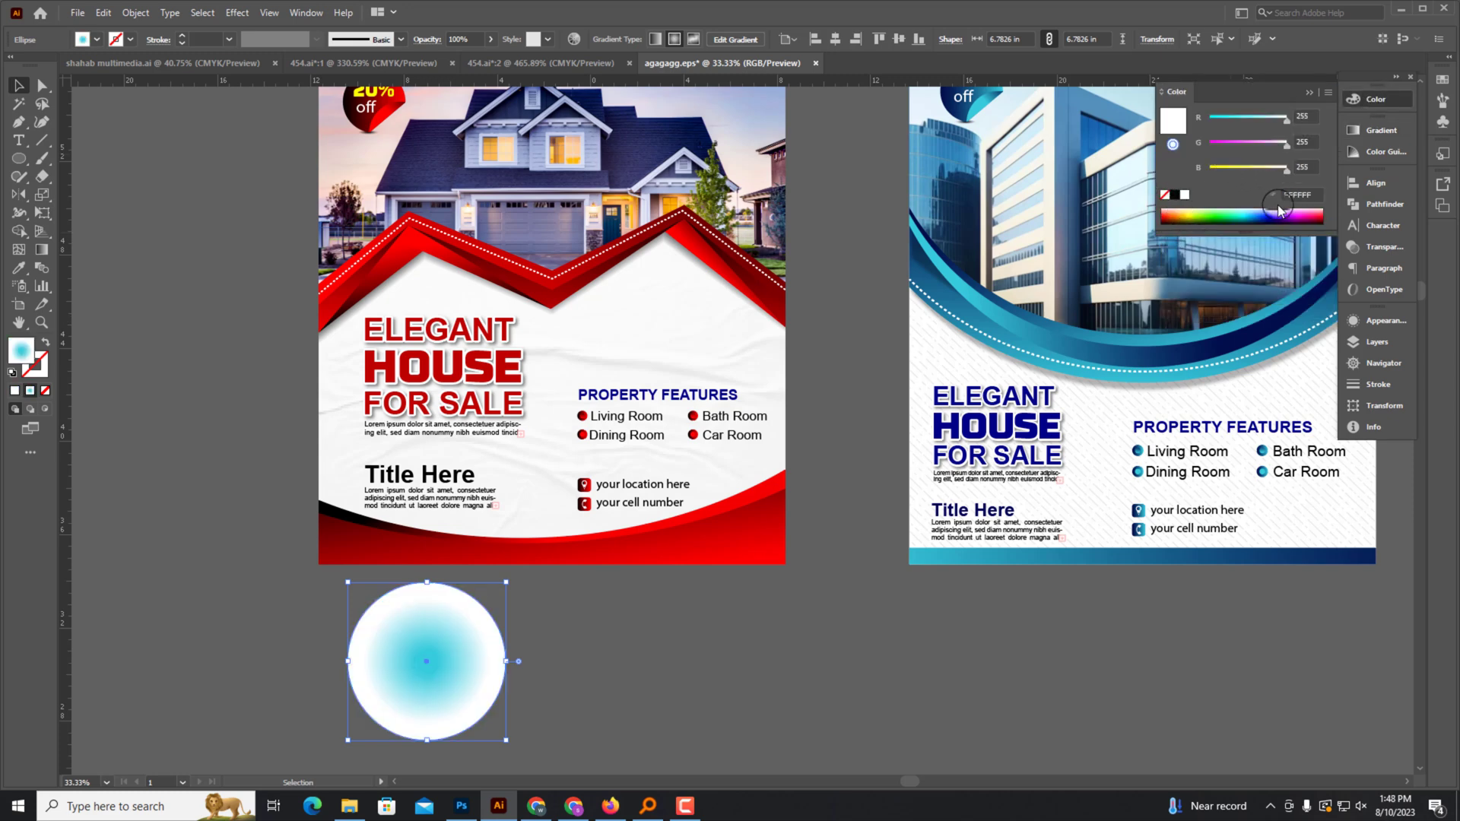
click(1307, 94)
click(1376, 100)
click(1379, 130)
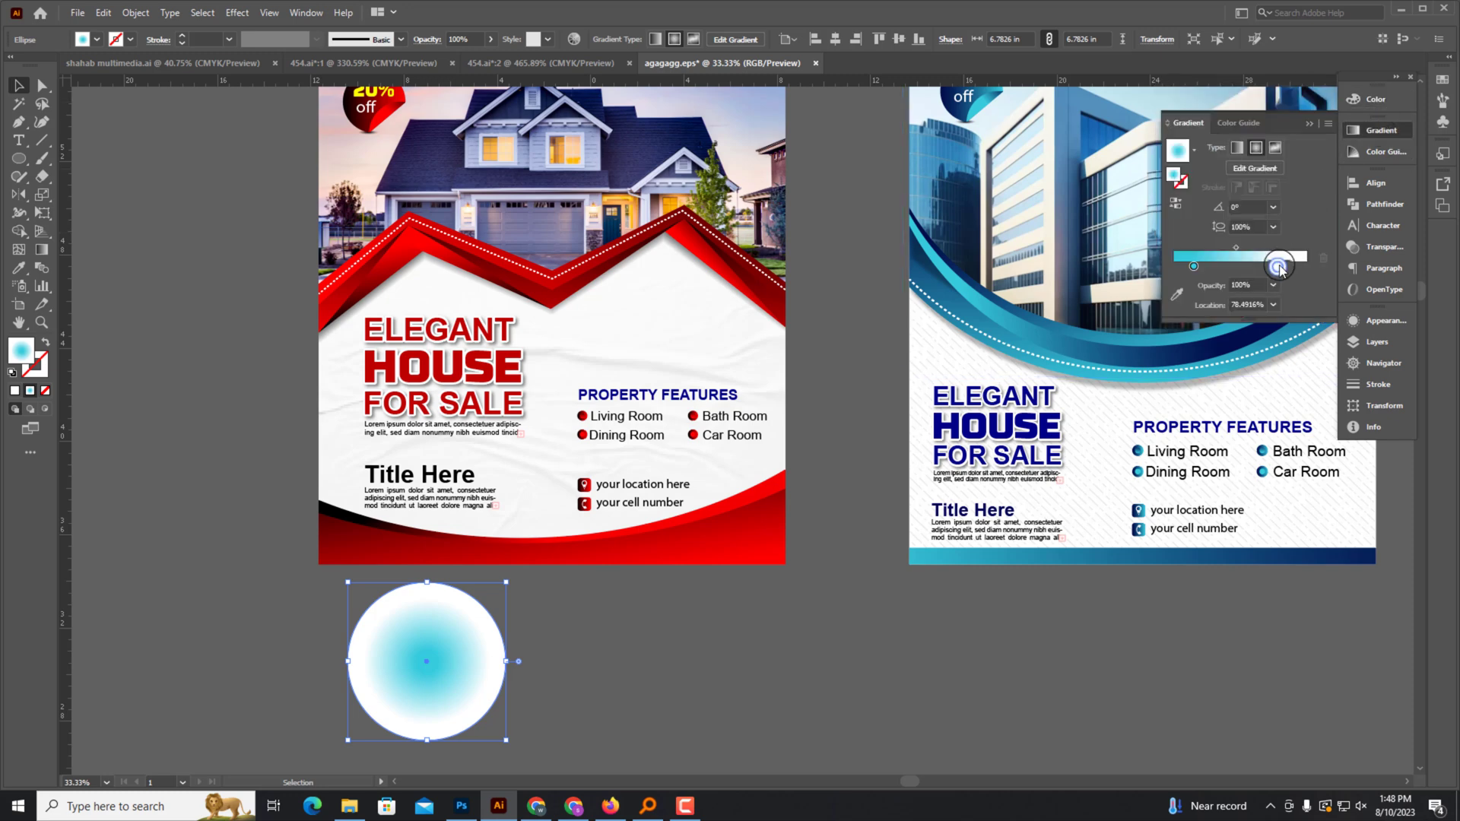
text(0)
key(Return)
drag(468, 650, 1117, 513)
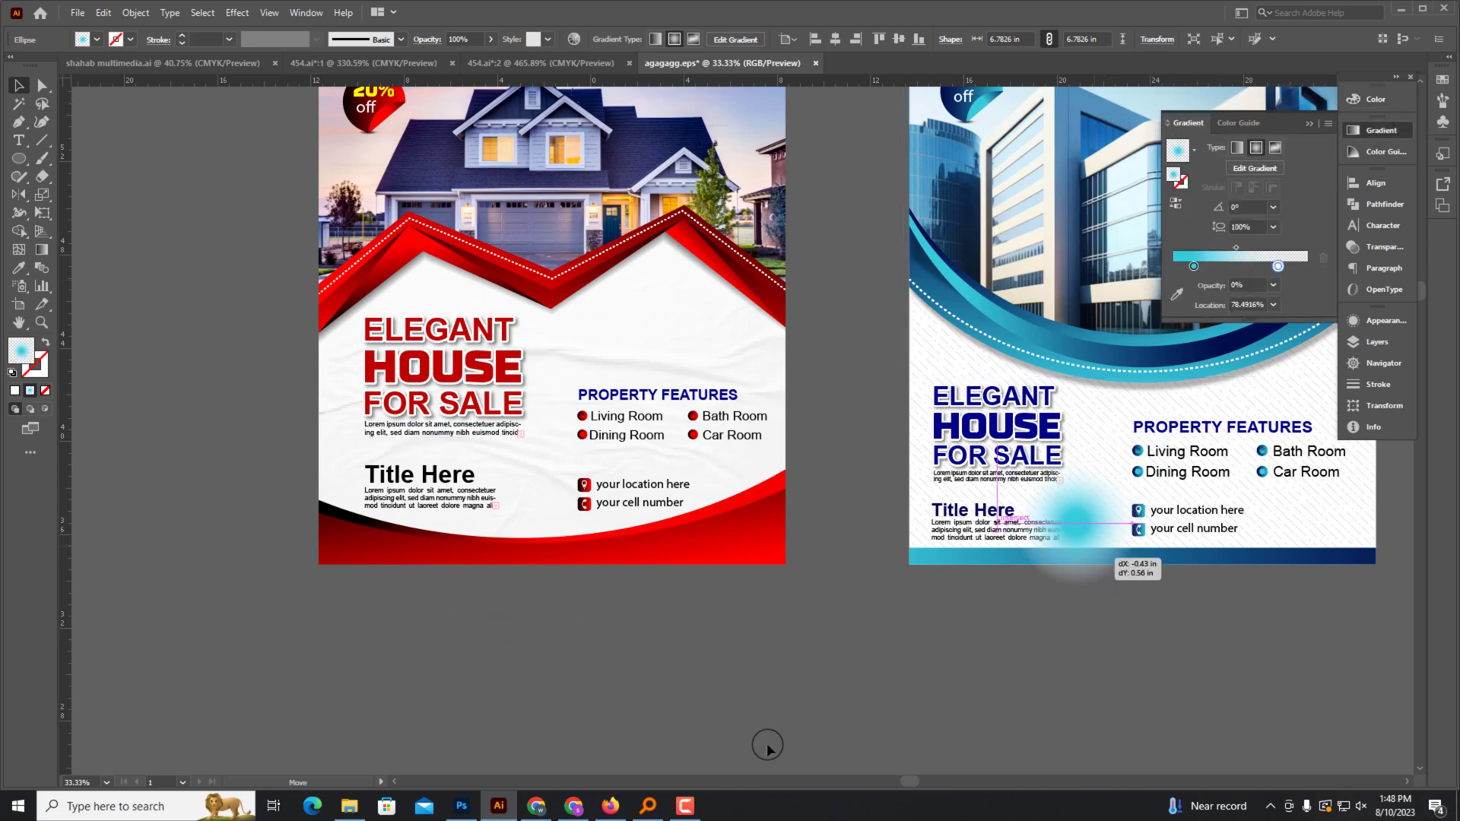
drag(18, 158, 76, 153)
Draw a tall rectangle over the glow and make a clipping mask from the pair.
drag(638, 444, 742, 692)
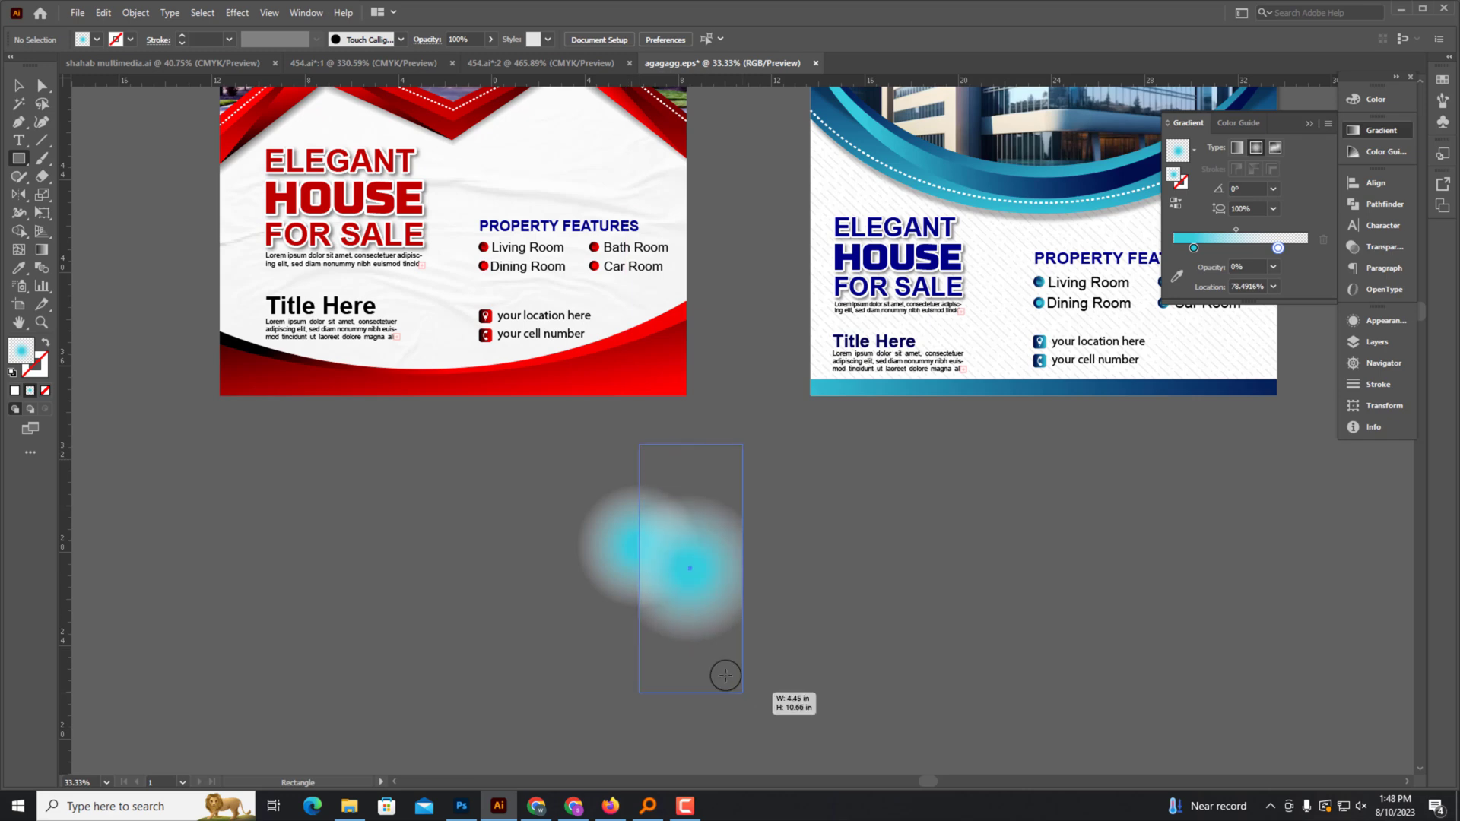
click(1394, 100)
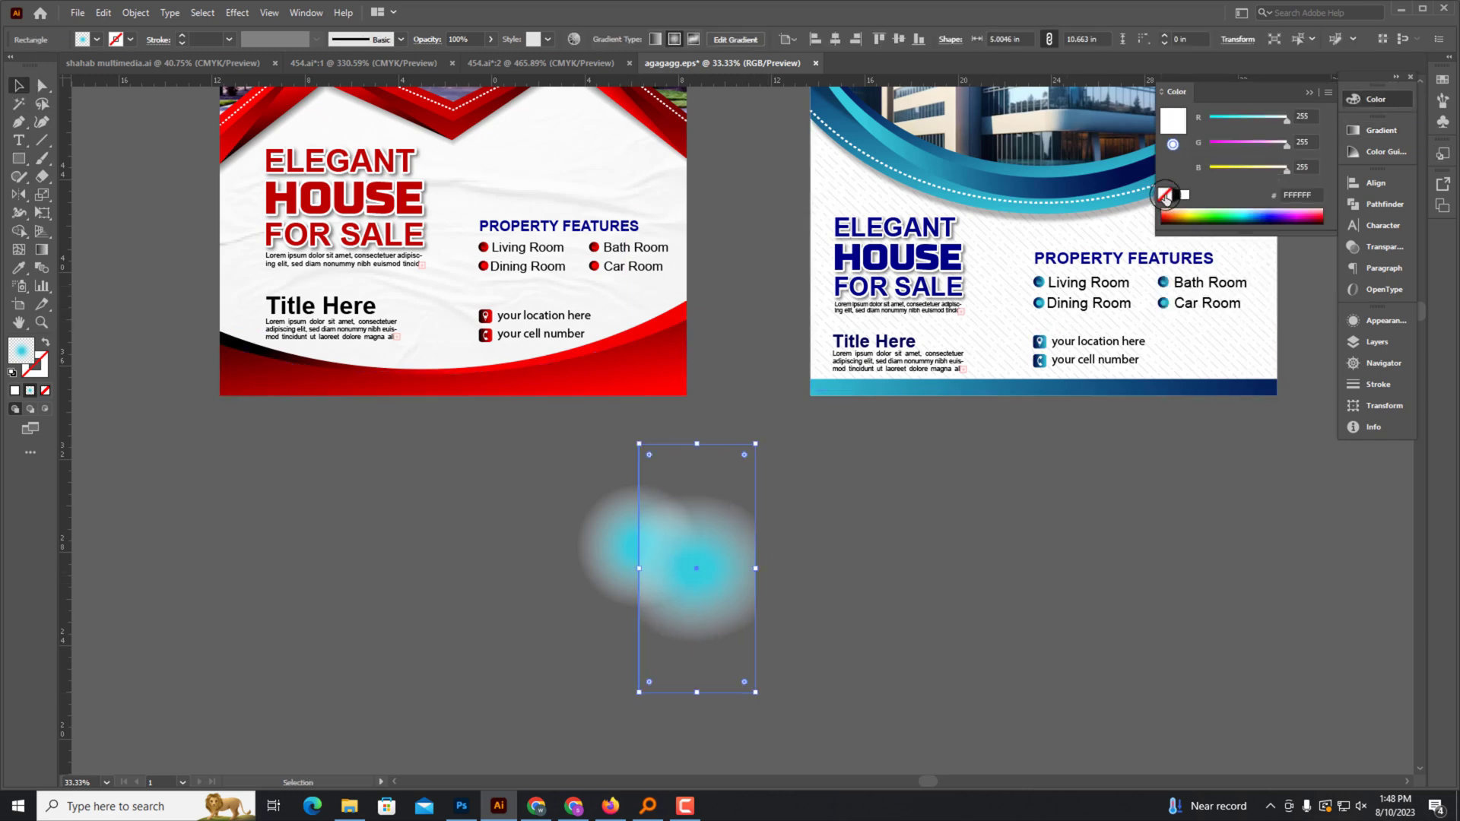
click(1174, 194)
shift+click(601, 547)
right_click(701, 514)
click(764, 362)
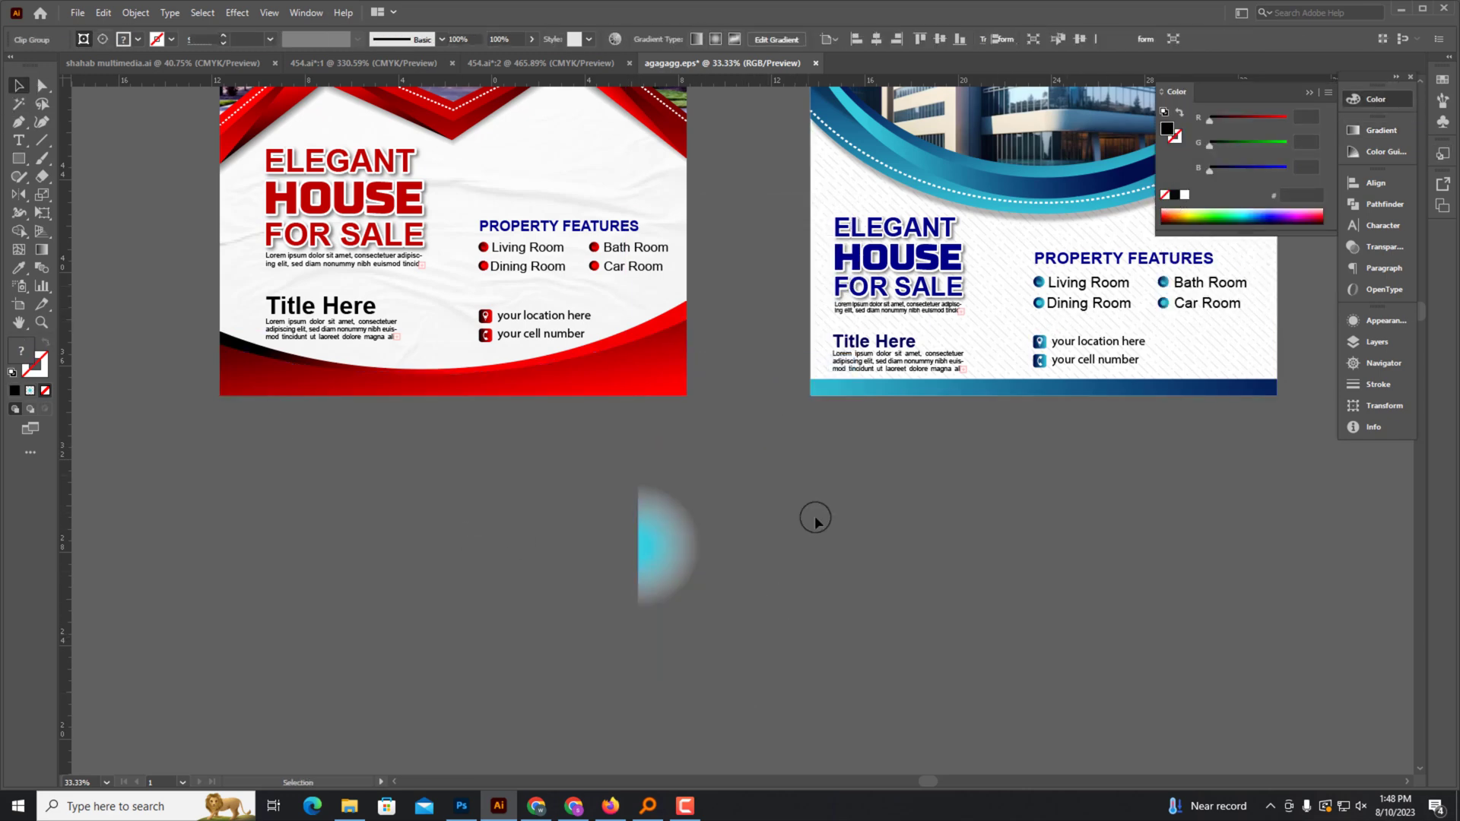
Move the clipped glow onto the blue flyer, narrow it and stretch it taller.
mouse_move(677, 533)
mouse_down()
mouse_move(1143, 400)
mouse_move(1052, 369)
mouse_up()
alt+scroll(1144, 401, up, 3)
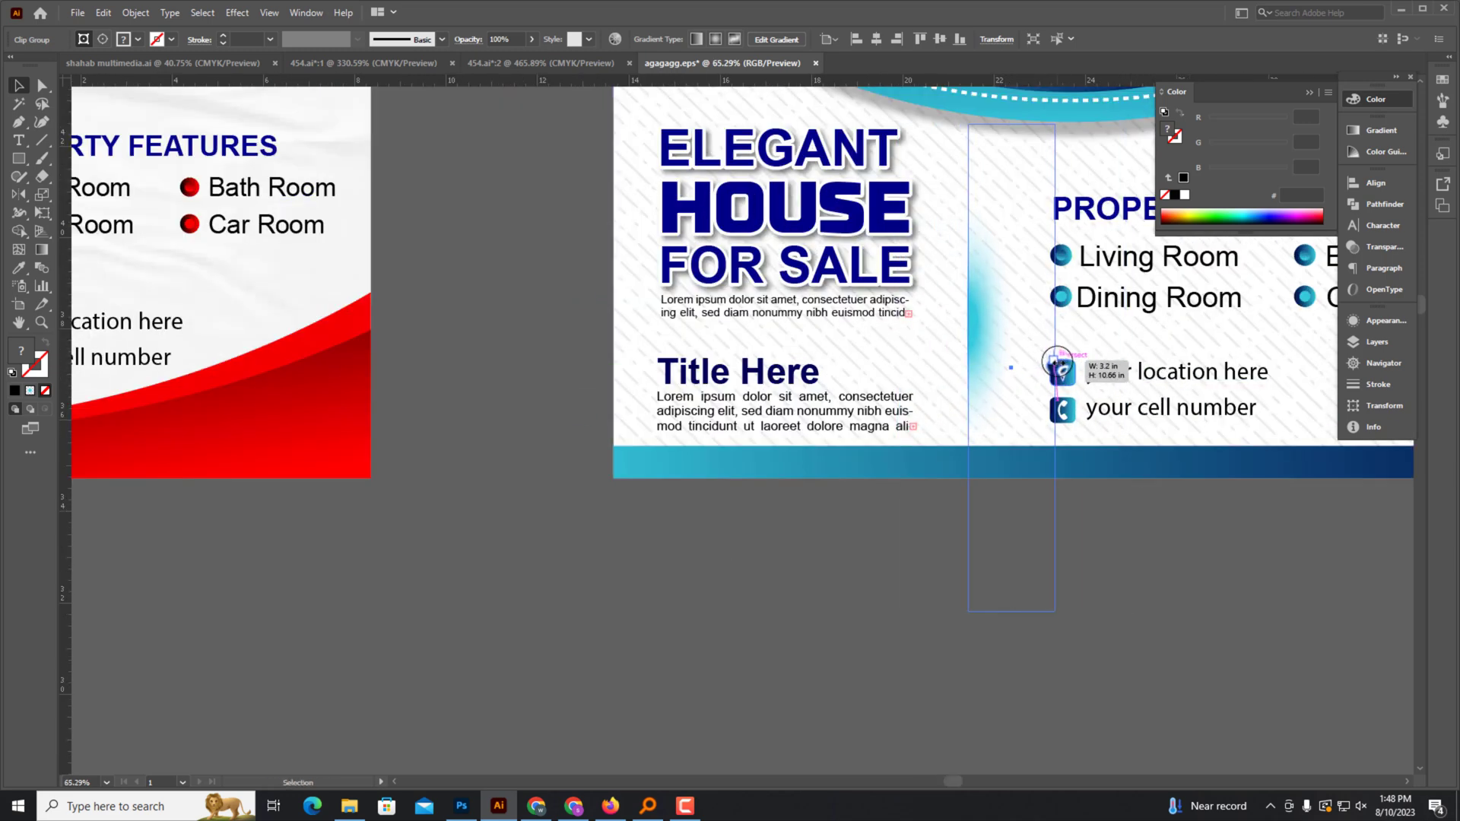
click(1153, 584)
scroll(1008, 392, up, 3)
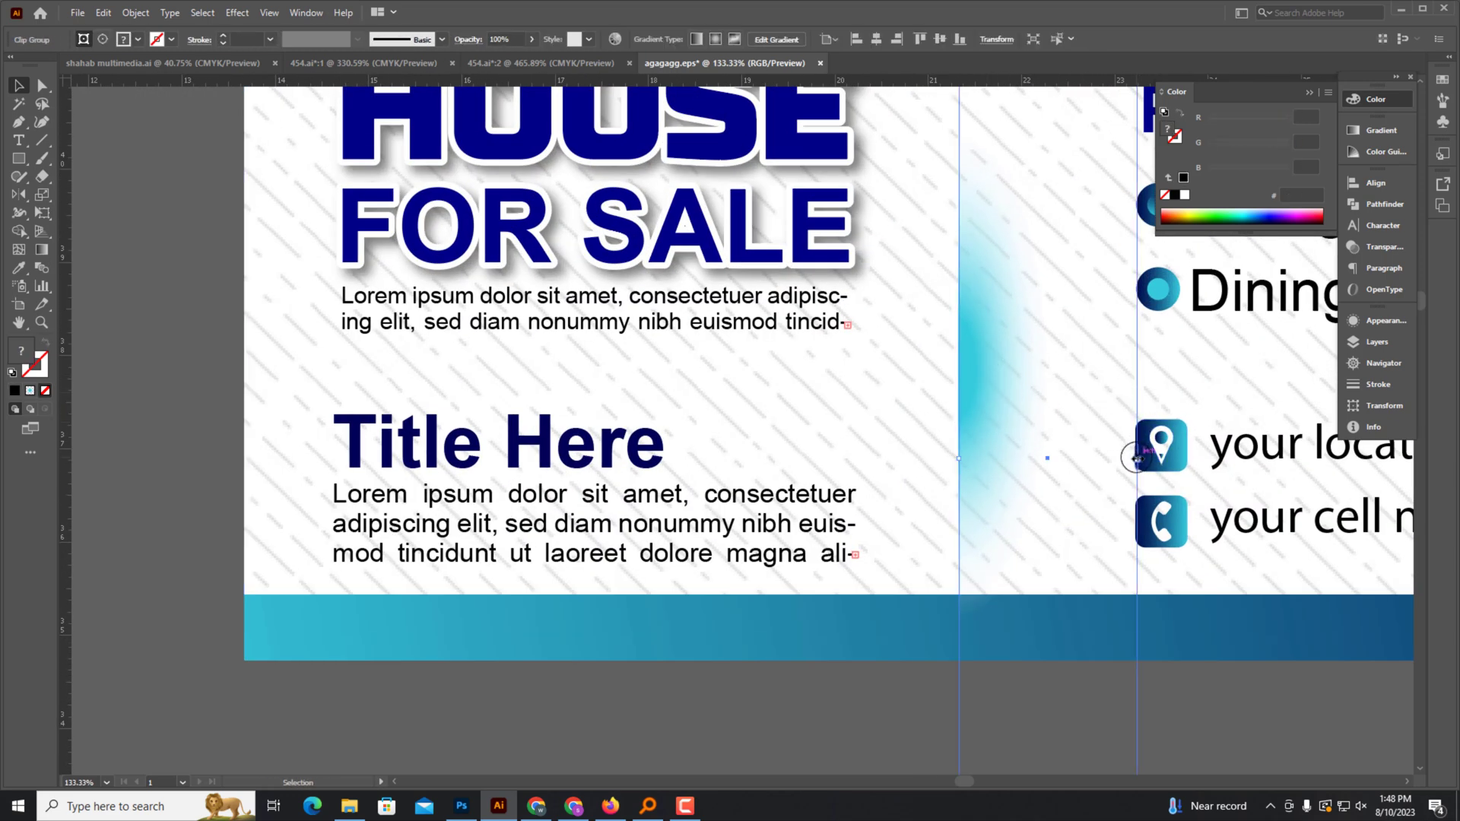
click(993, 466)
mouse_move(1032, 228)
mouse_down()
mouse_move(1028, 168)
mouse_move(1001, 426)
mouse_up()
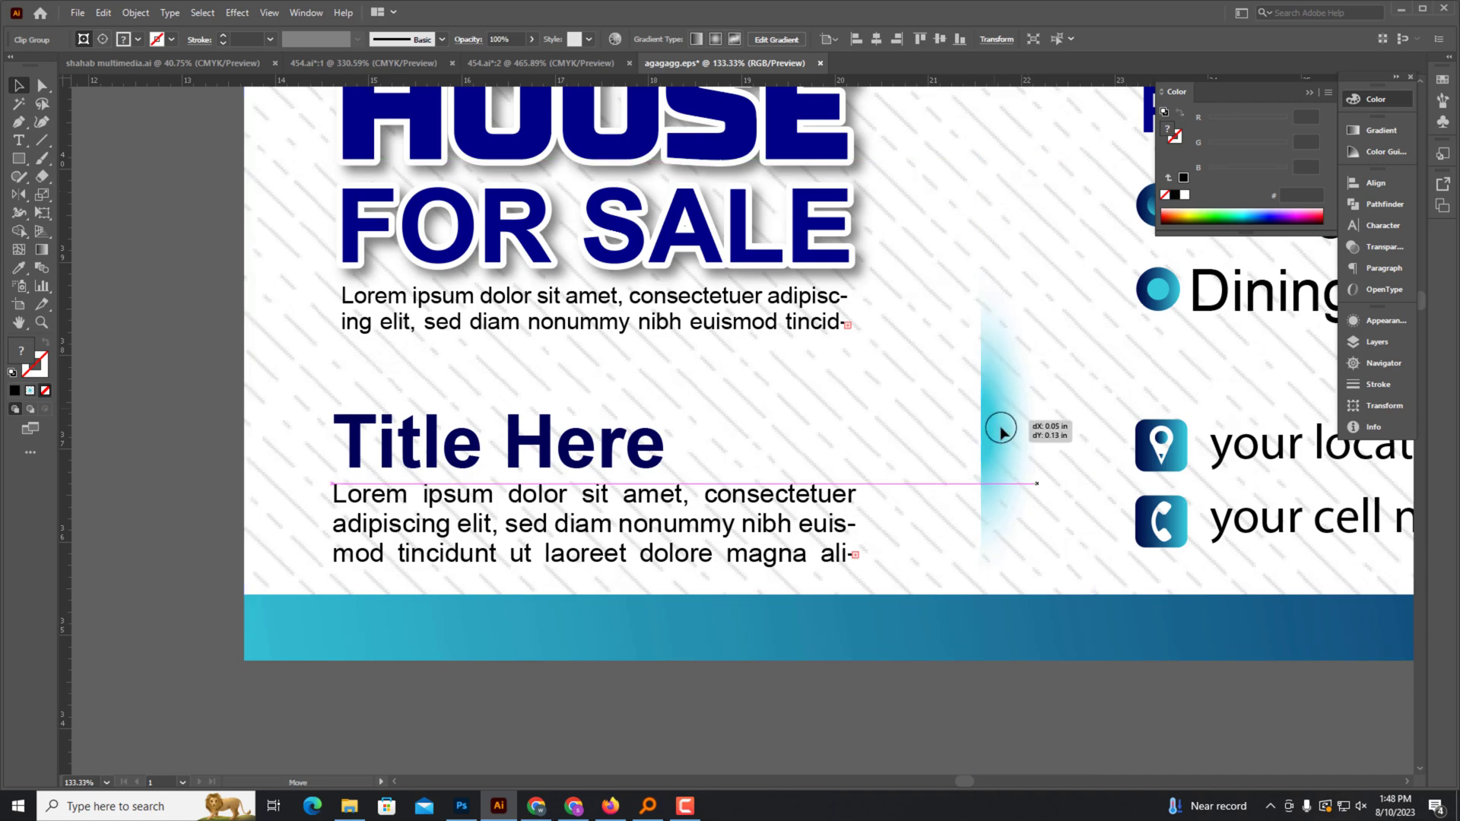
click(1064, 425)
Position the glow strip between the Title Here text and the contact lines.
scroll(969, 416, down, 2)
scroll(897, 456, up, 2)
click(917, 523)
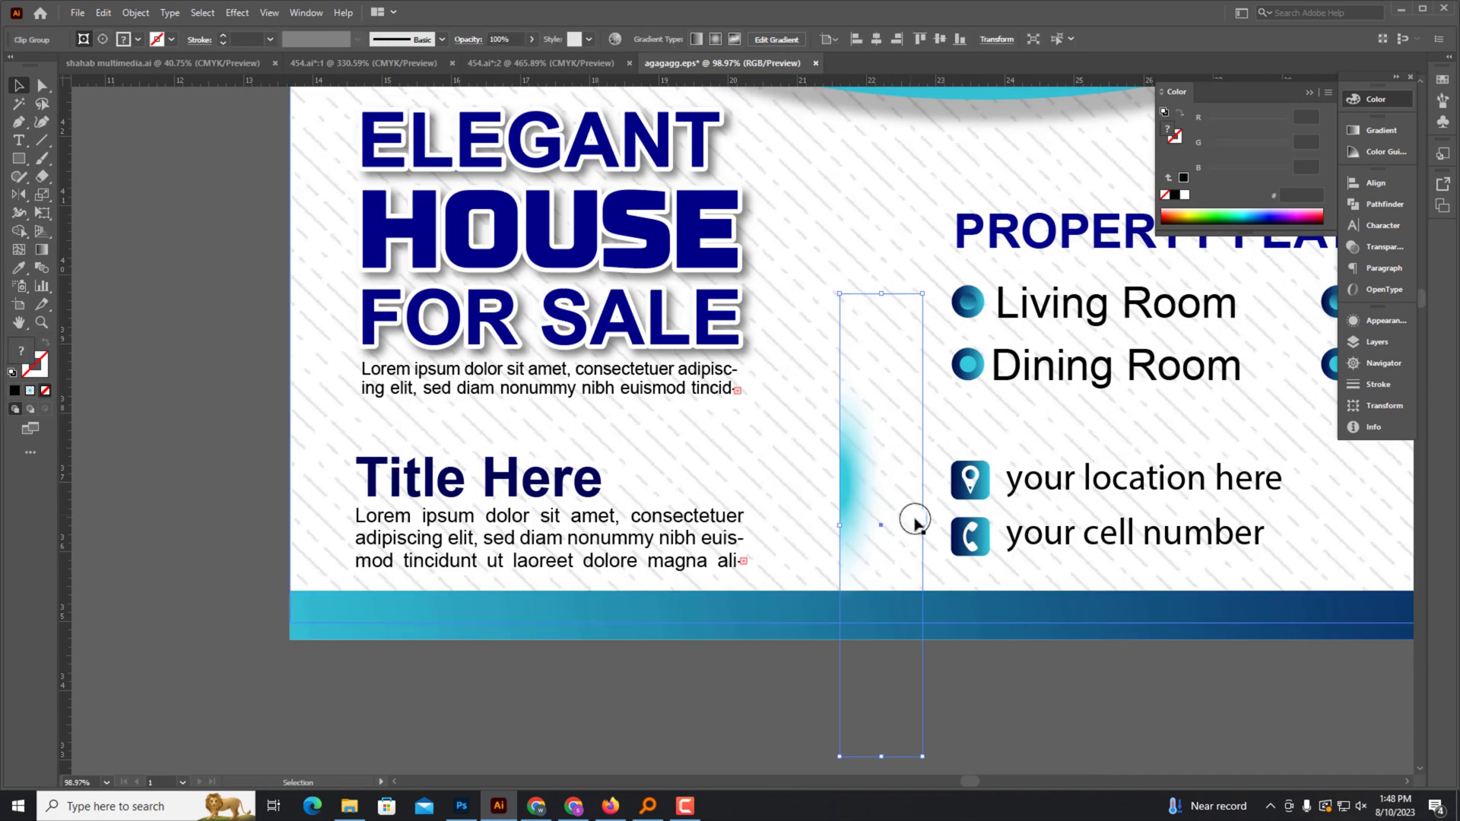
drag(853, 500, 860, 524)
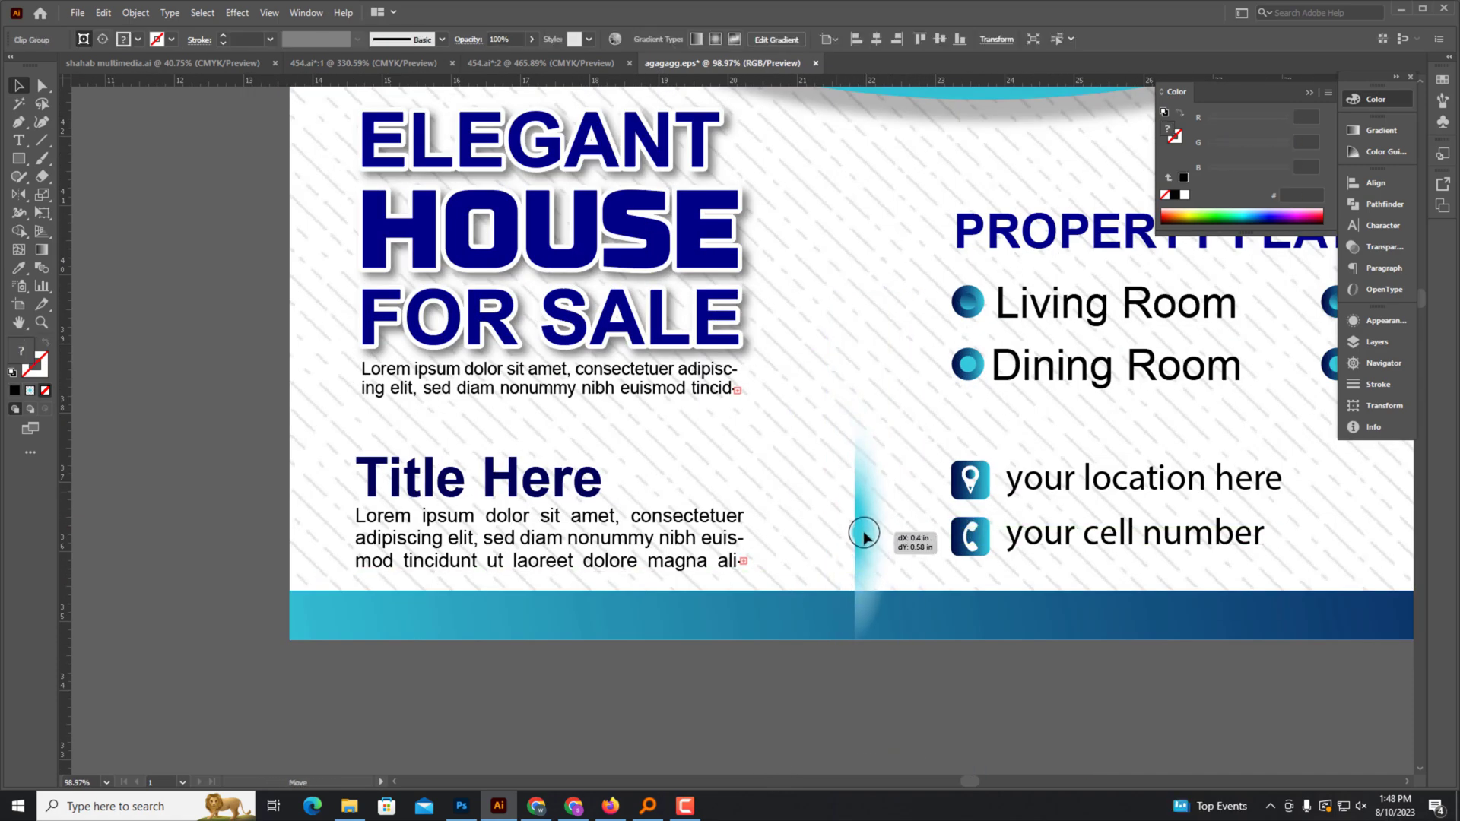
click(742, 677)
scroll(742, 676, down, 3)
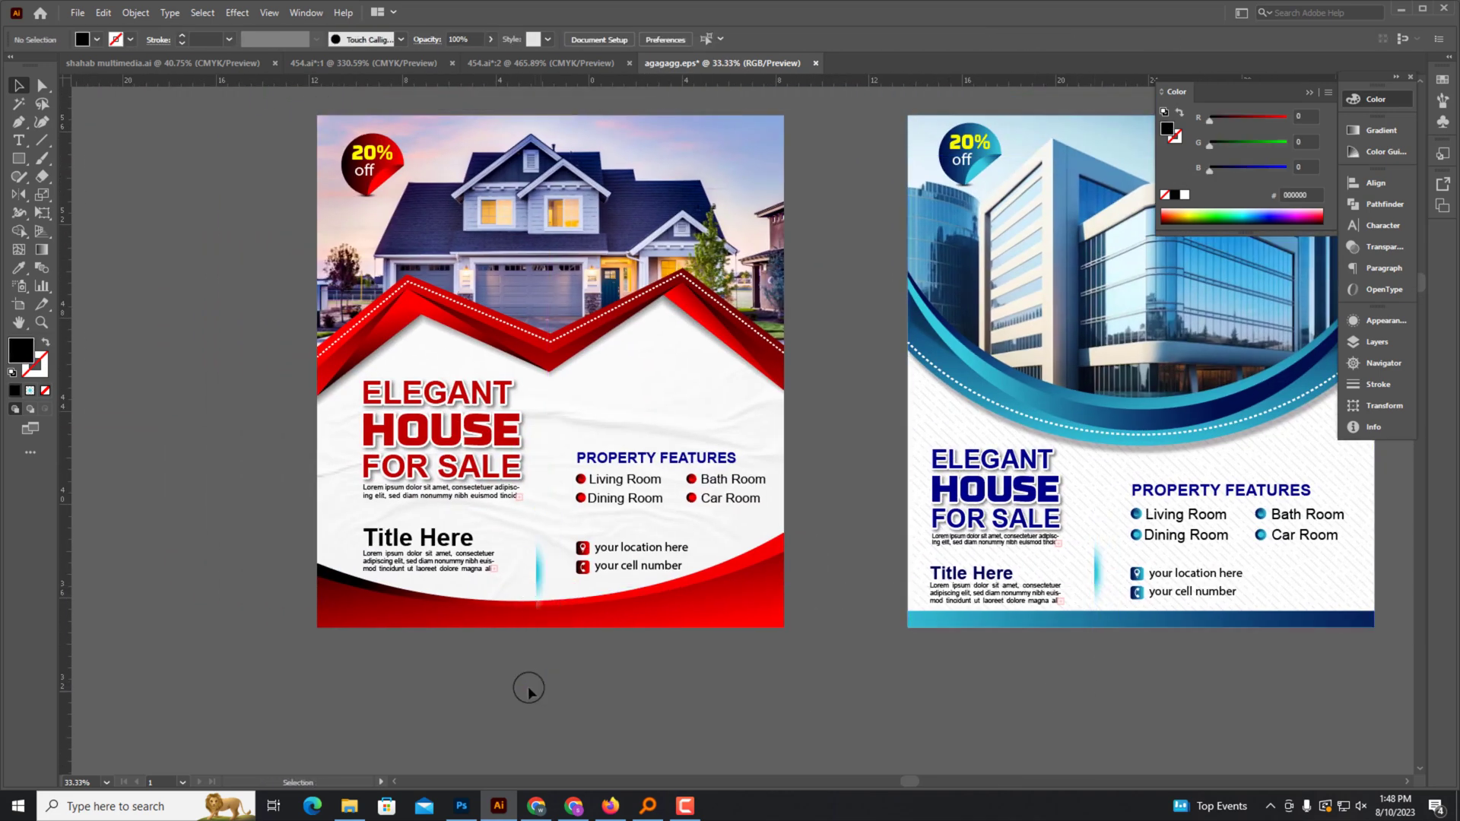
Recolour the red flyer's glow copy by setting its gradient stop to red FF0000.
scroll(525, 553, up, 2)
click(554, 586)
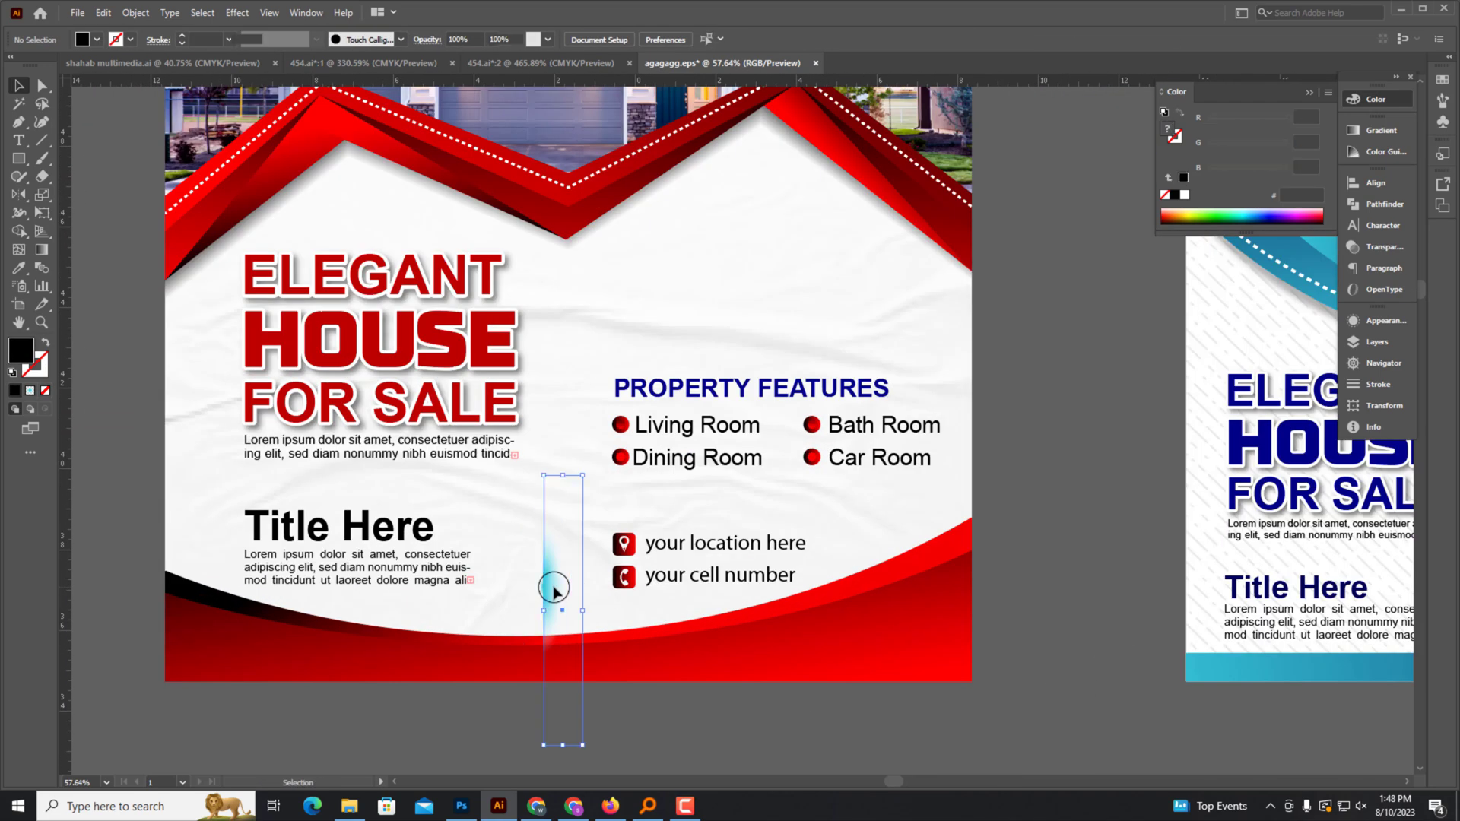
key(a)
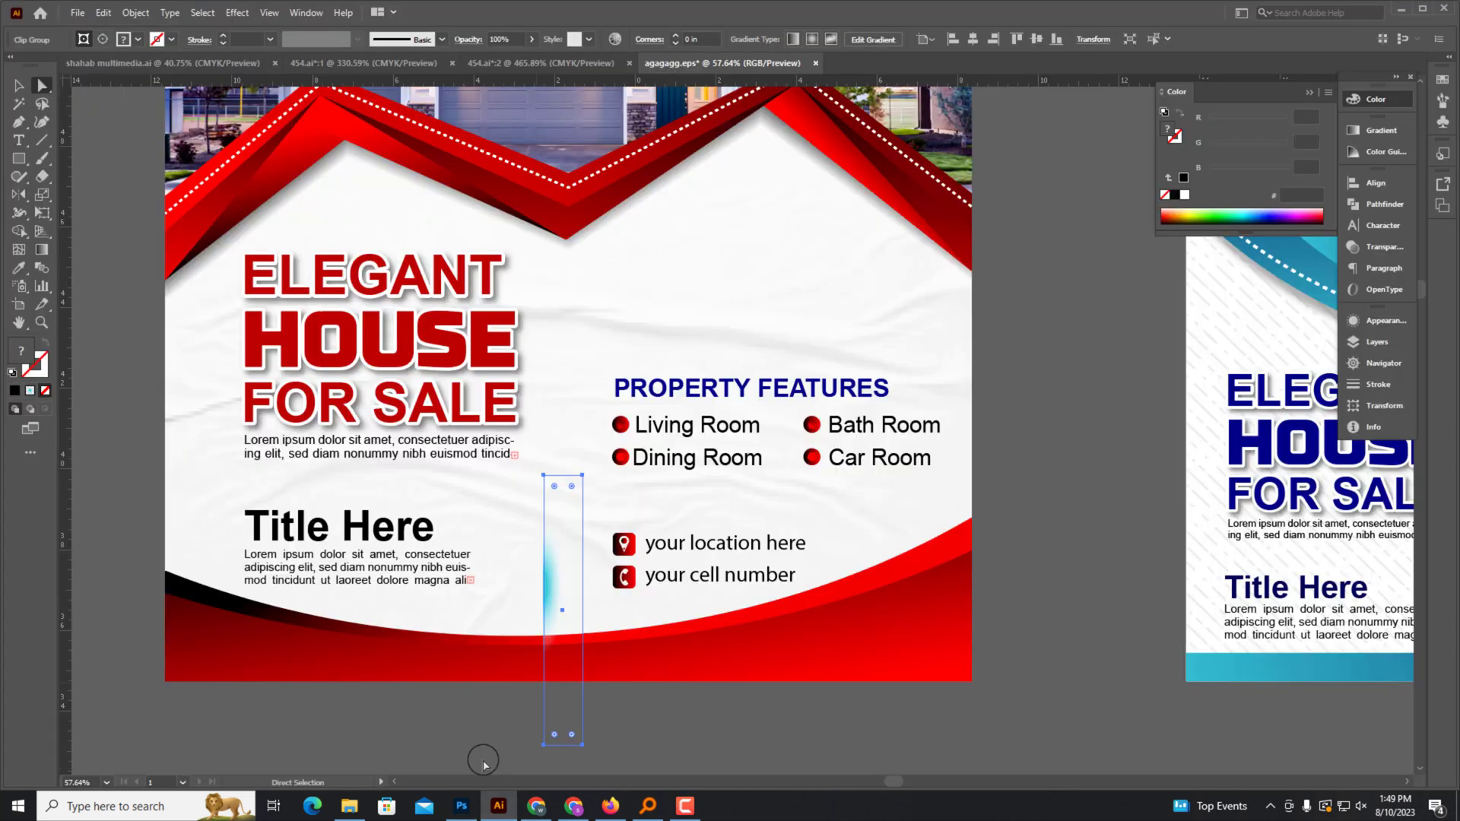
scroll(349, 581, left, 10)
scroll(448, 568, right, 6)
click(765, 547)
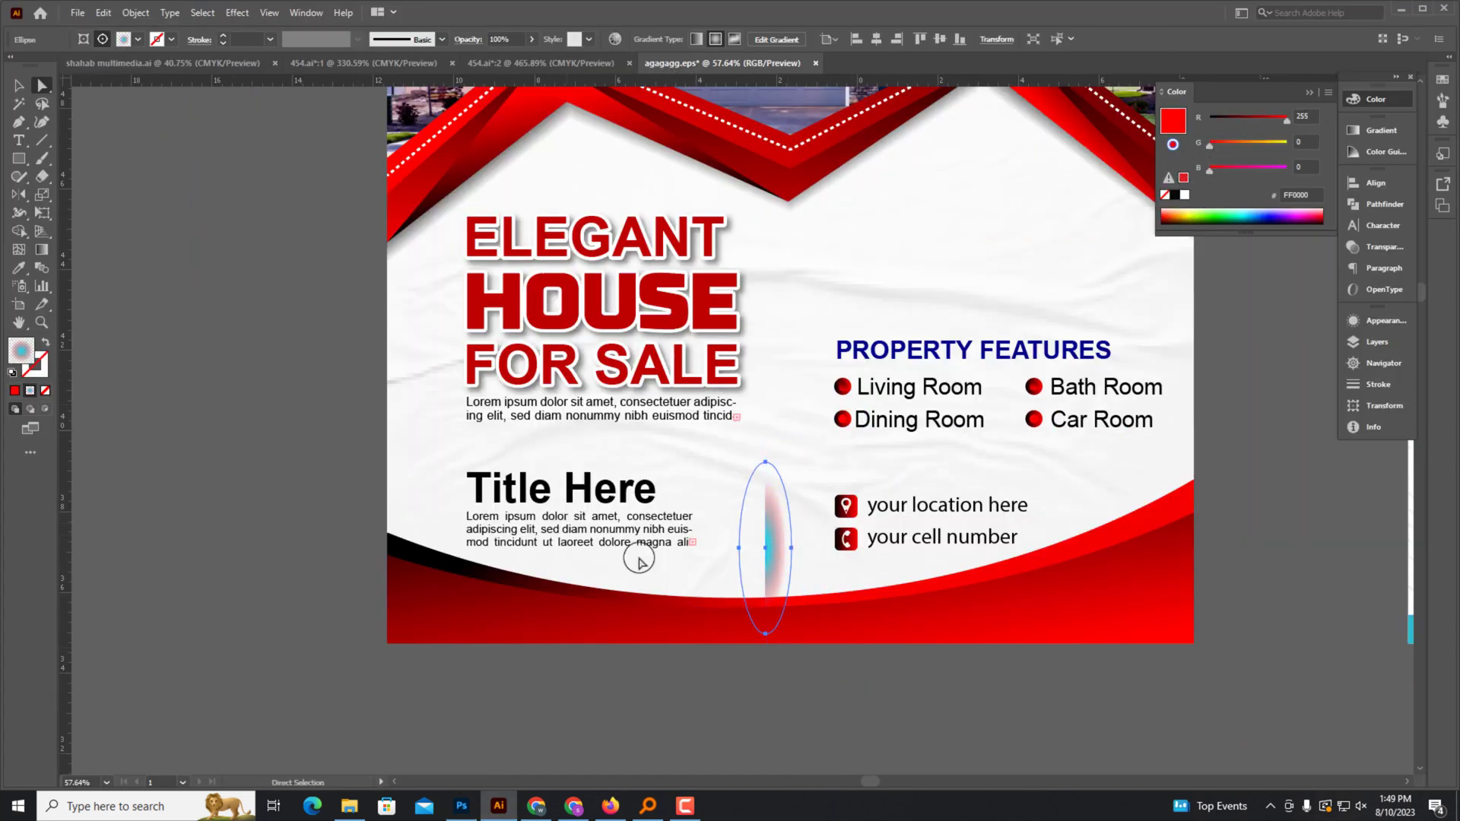
click(1384, 131)
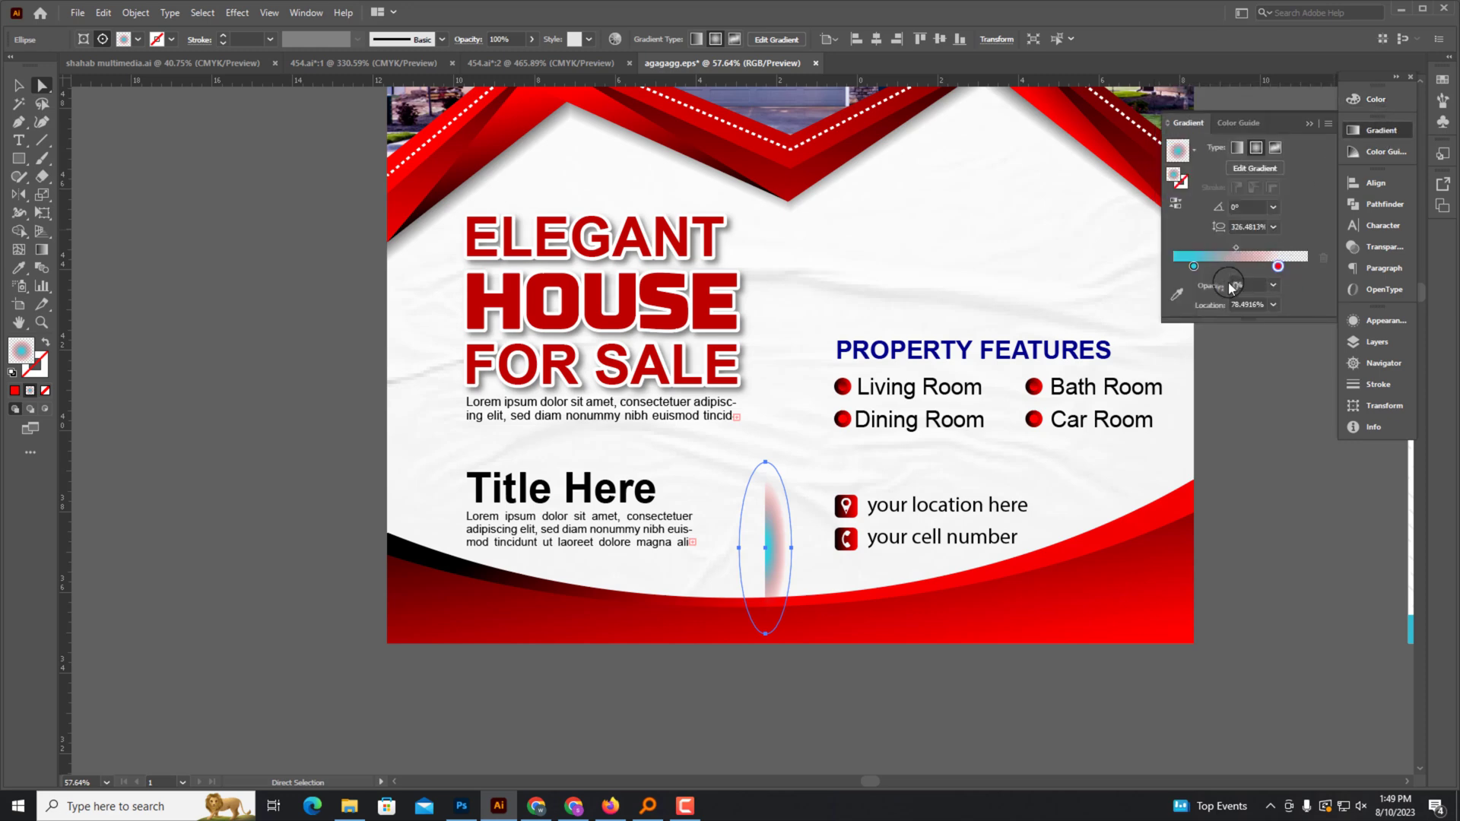
click(1397, 97)
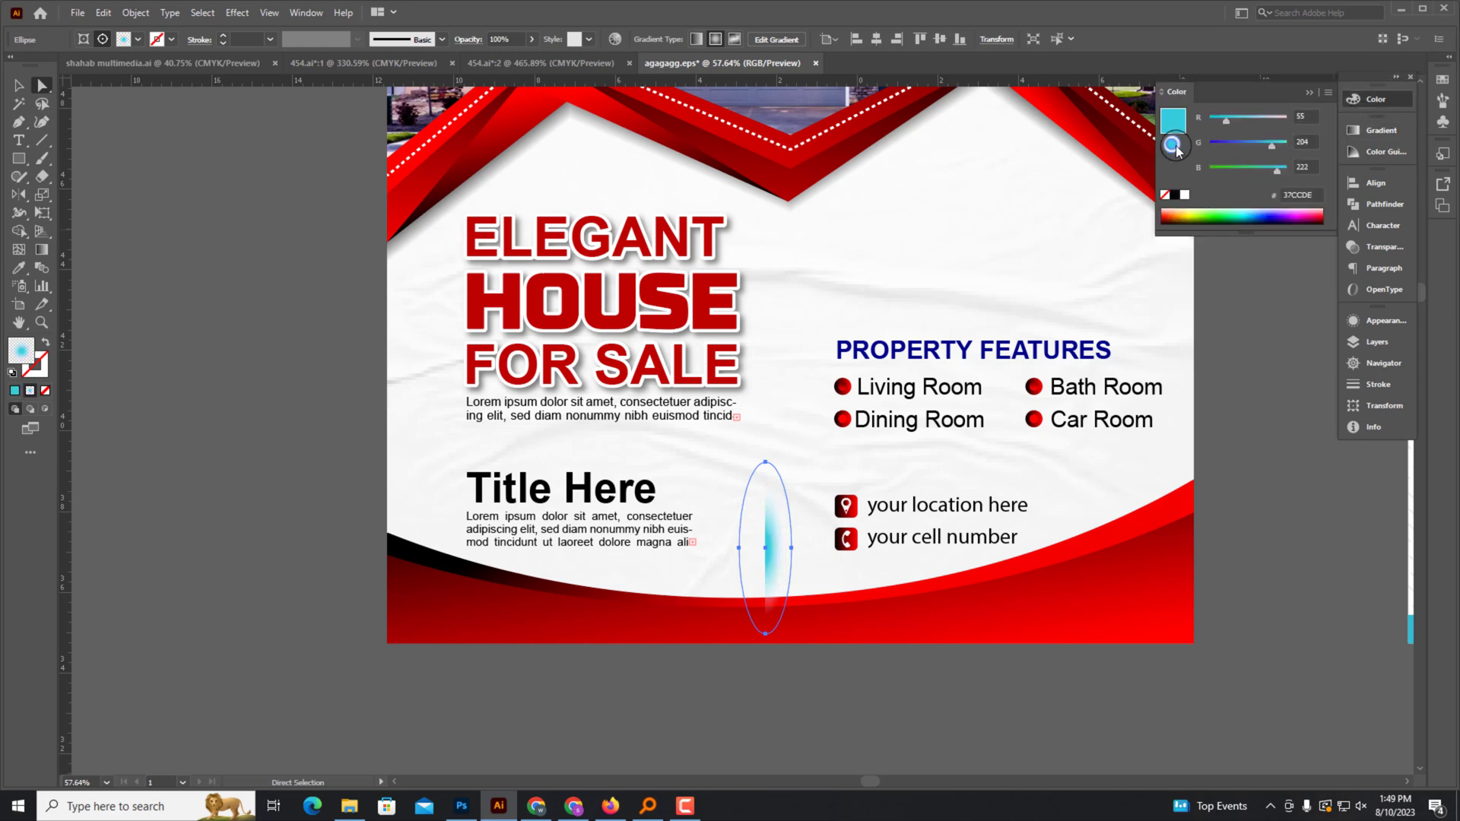
click(17, 87)
click(788, 572)
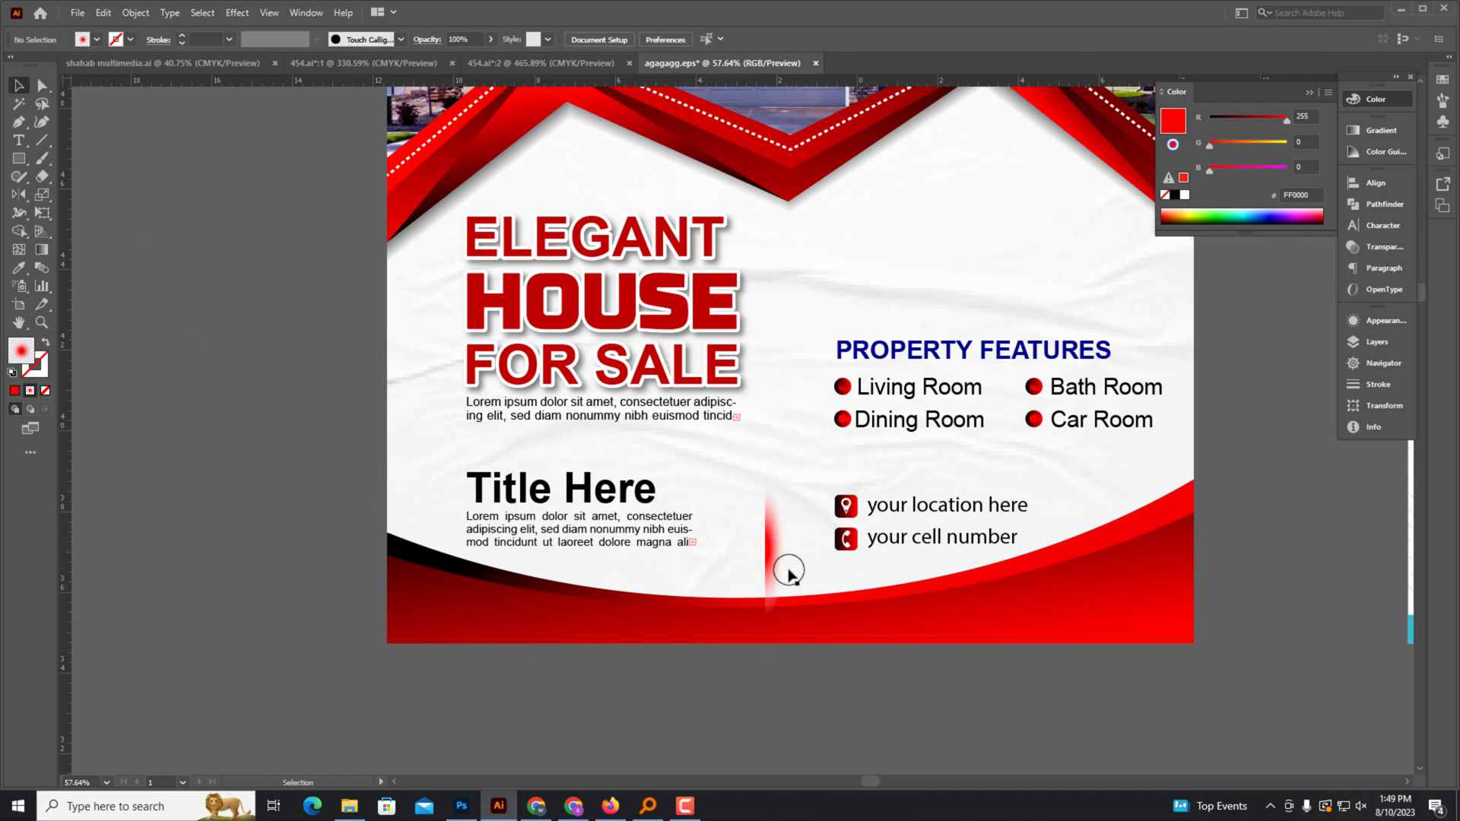
key(ctrl+minus)
key(ctrl+minus)
key(ctrl+minus)
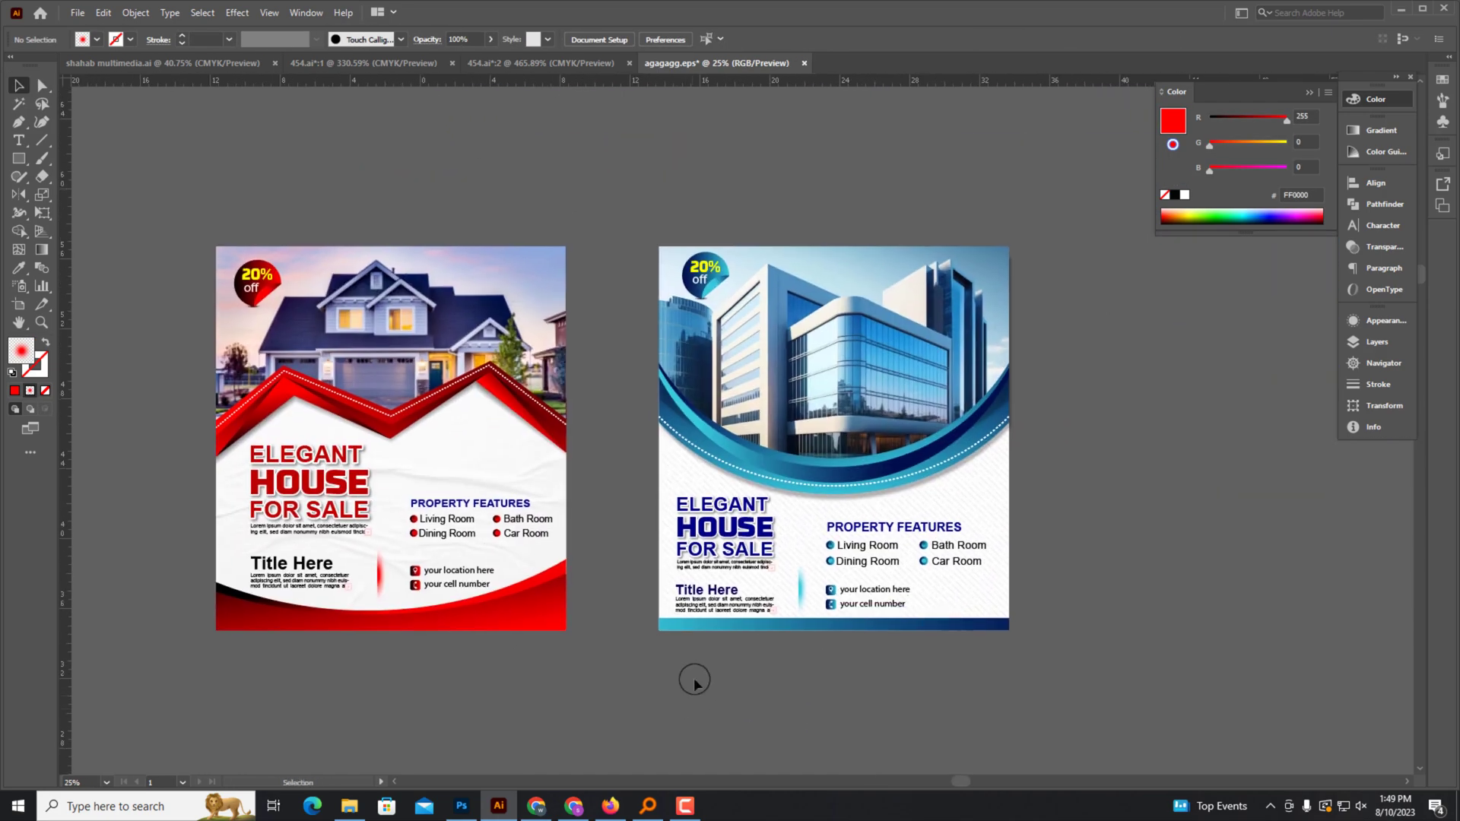
Select the flyer groups, then zoom out and pan toward the mockup shapes below.
scroll(812, 602, up, 3)
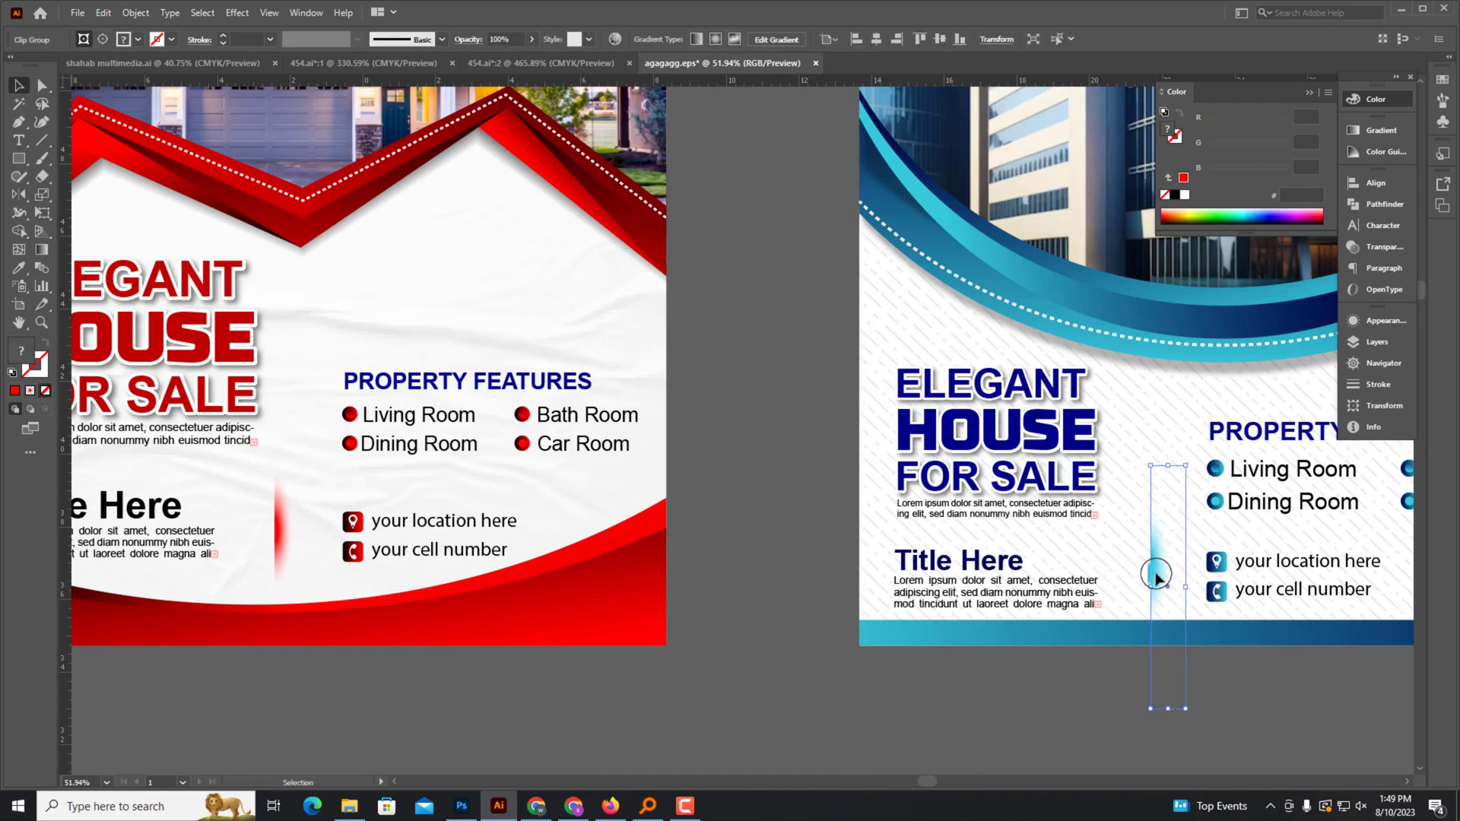
key(ctrl+minus)
key(ctrl+minus)
key(ctrl+minus)
mouse_move(300, 365)
mouse_down()
mouse_move(654, 698)
mouse_move(221, 270)
mouse_up()
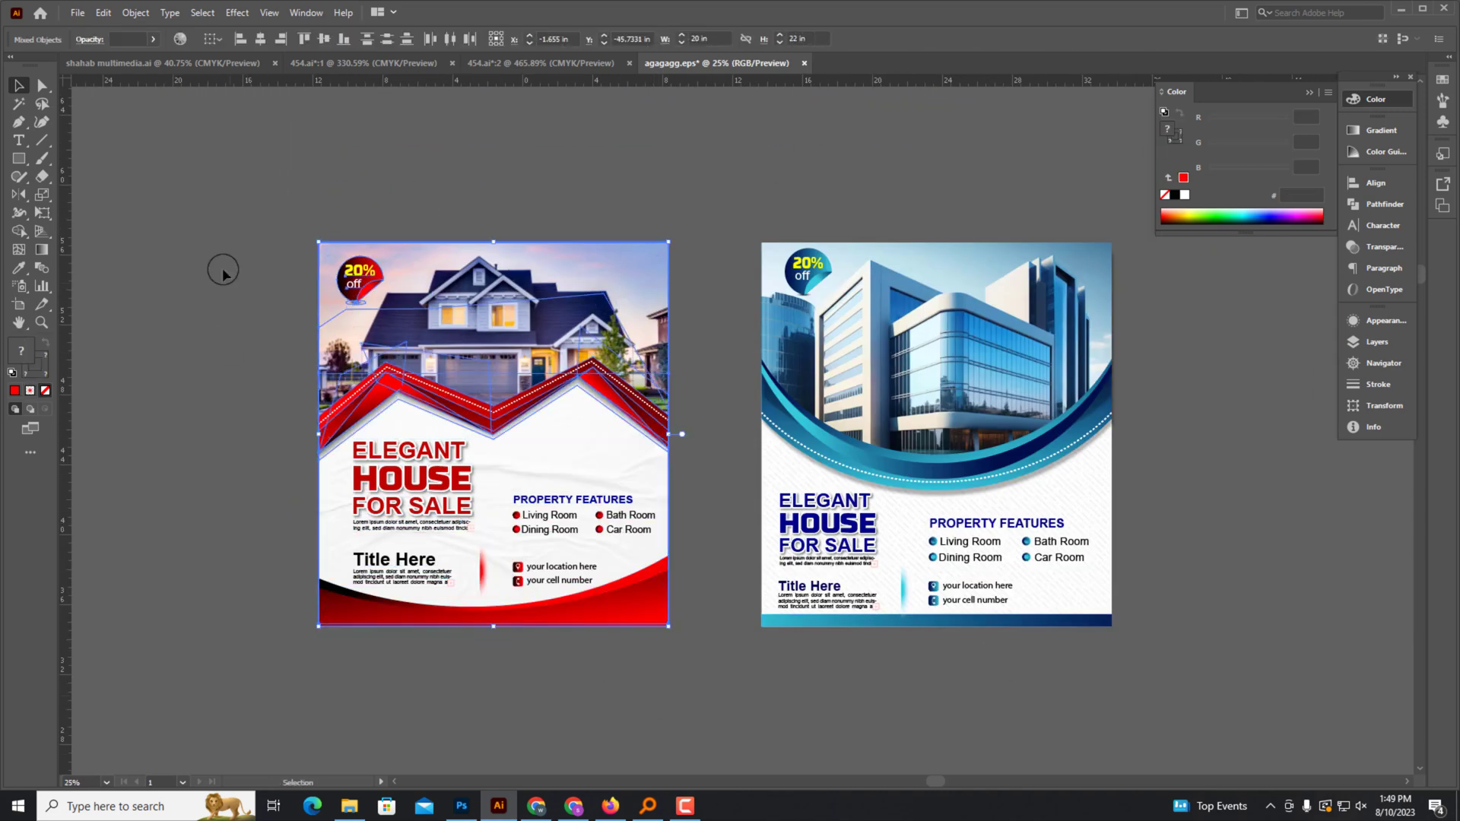
right_click(671, 640)
click(593, 524)
click(766, 255)
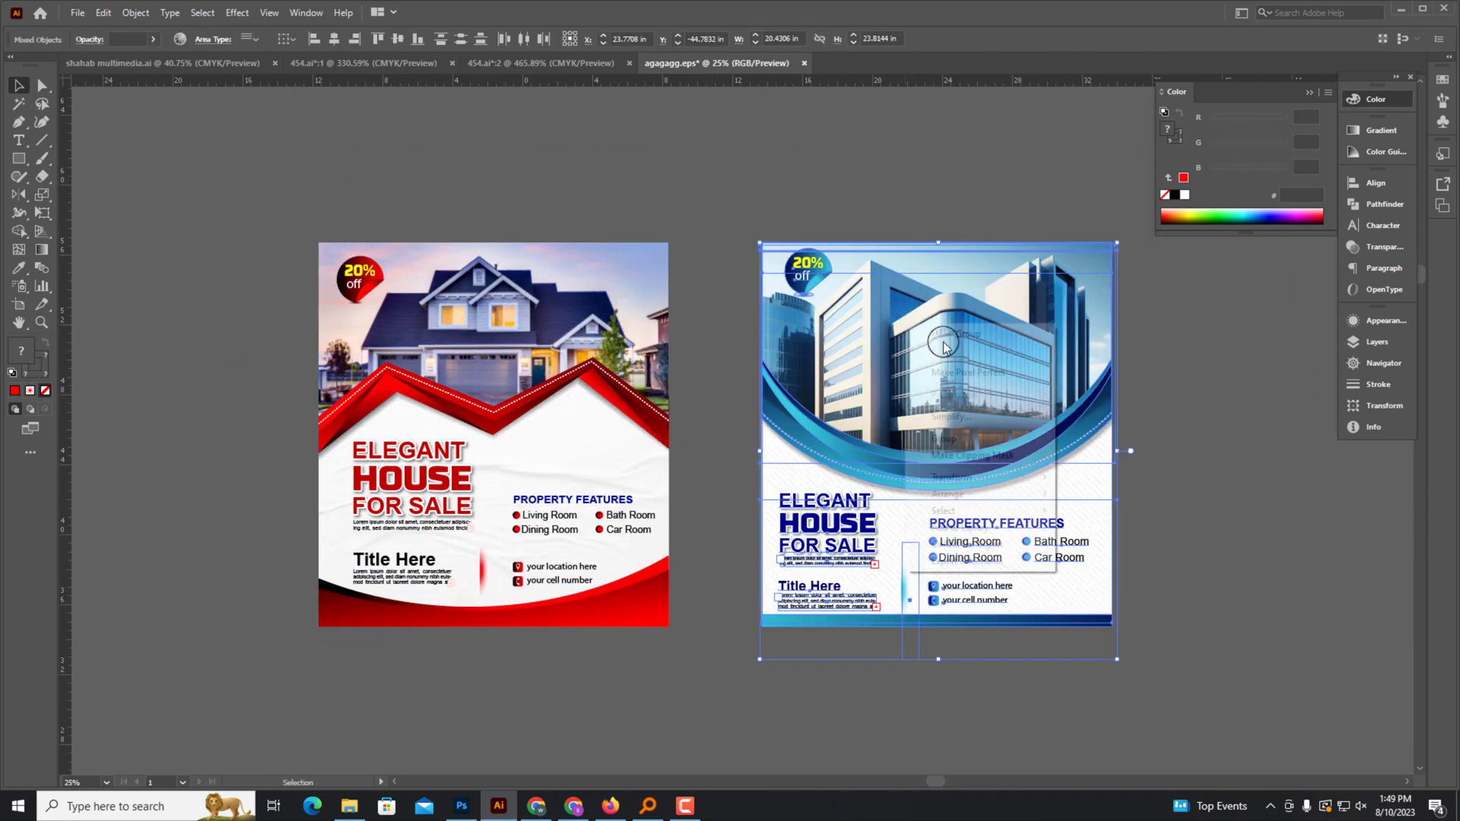
click(748, 283)
right_click(945, 389)
click(837, 674)
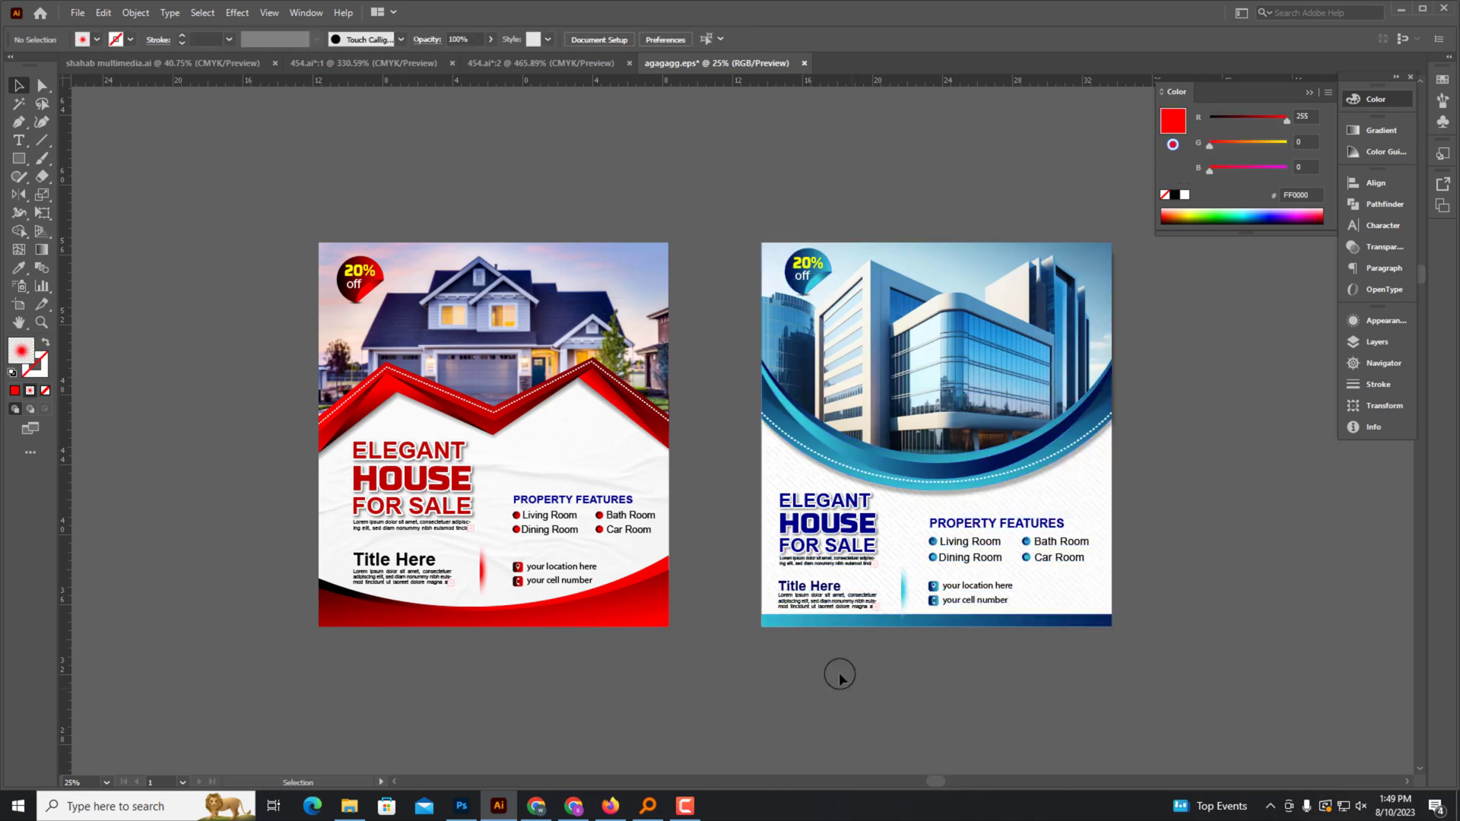
key(ctrl+minus)
key(ctrl+minus)
key(ctrl+minus)
drag(974, 707, 852, 593)
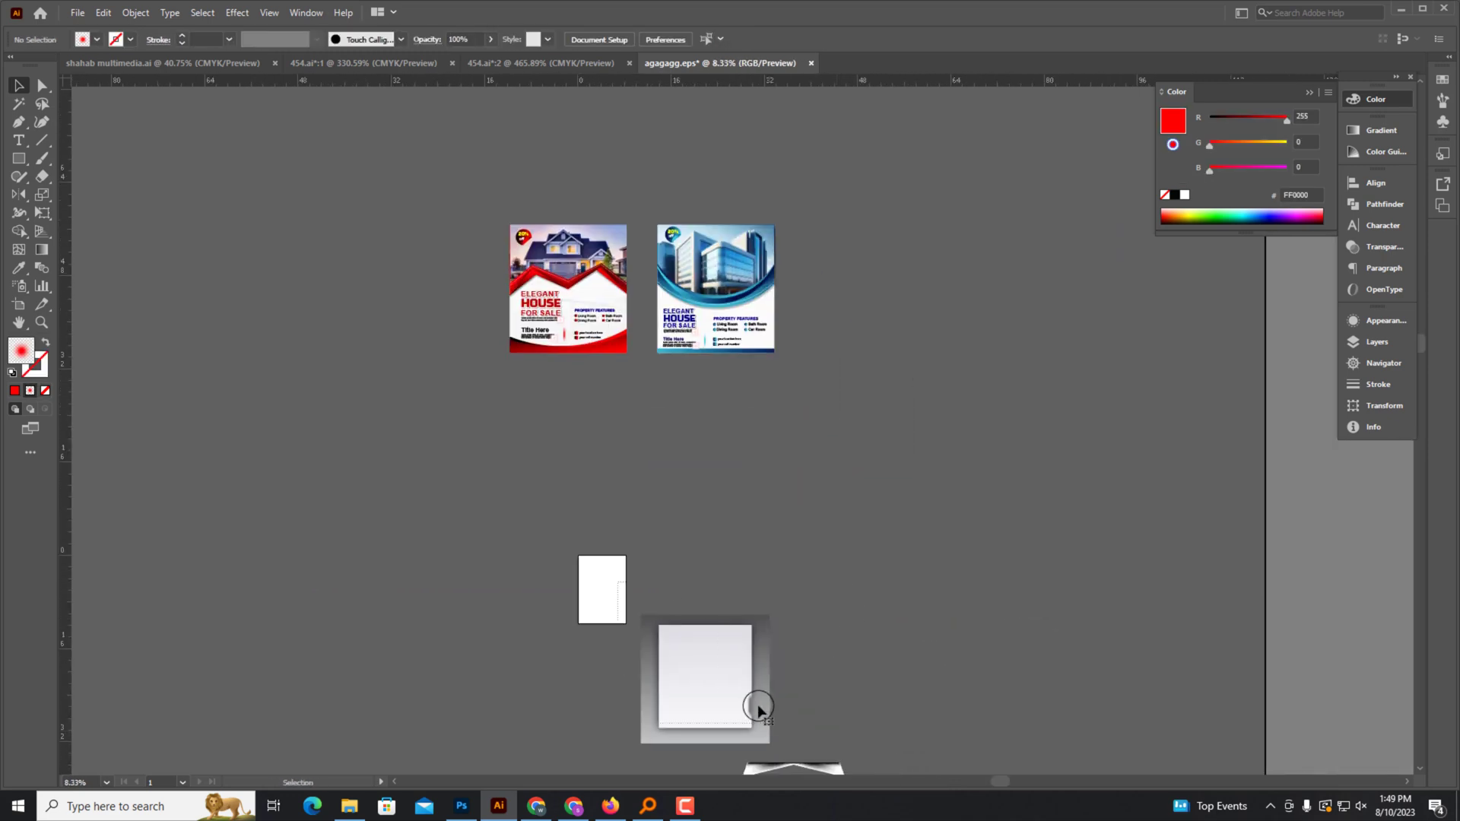
Move the gray mockup backdrop up, place the red flyer on it, and enlarge it.
mouse_move(758, 711)
mouse_down()
mouse_move(518, 382)
mouse_move(354, 251)
mouse_up()
scroll(276, 212, up, 3)
drag(846, 355, 476, 367)
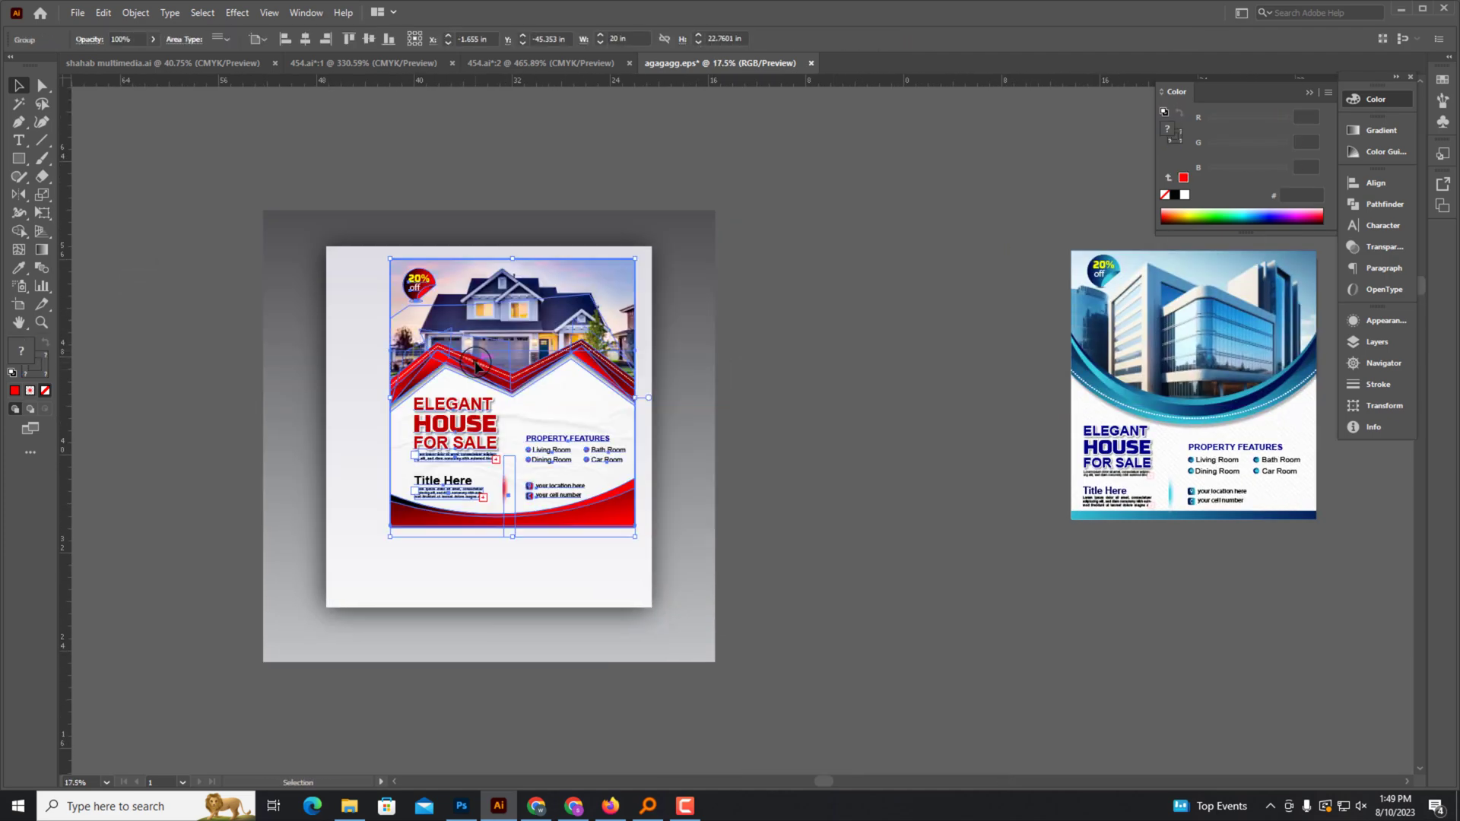
scroll(476, 367, up, 3)
scroll(604, 443, down, 1)
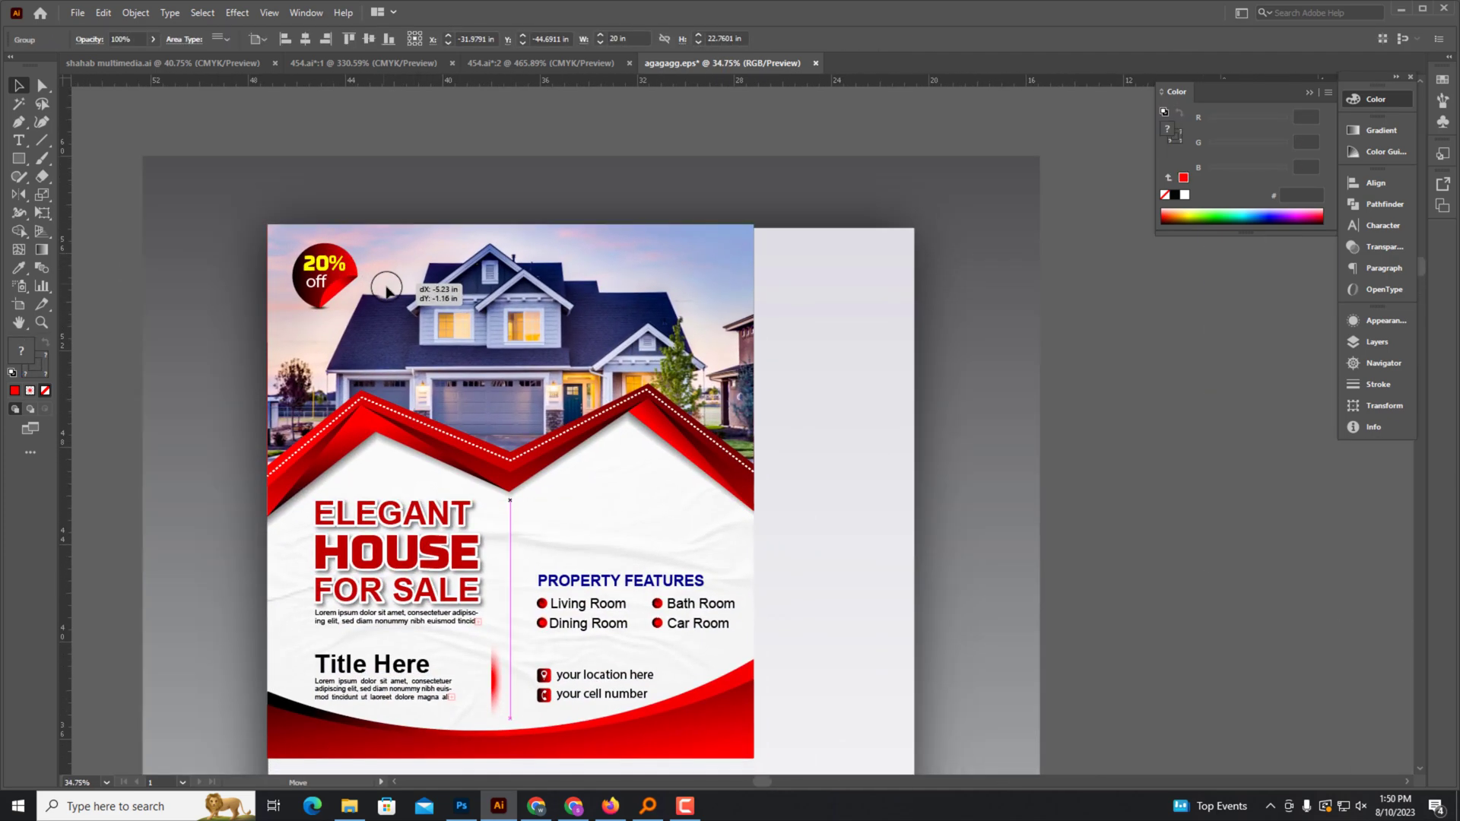
scroll(604, 443, down, 3)
drag(720, 557, 911, 741)
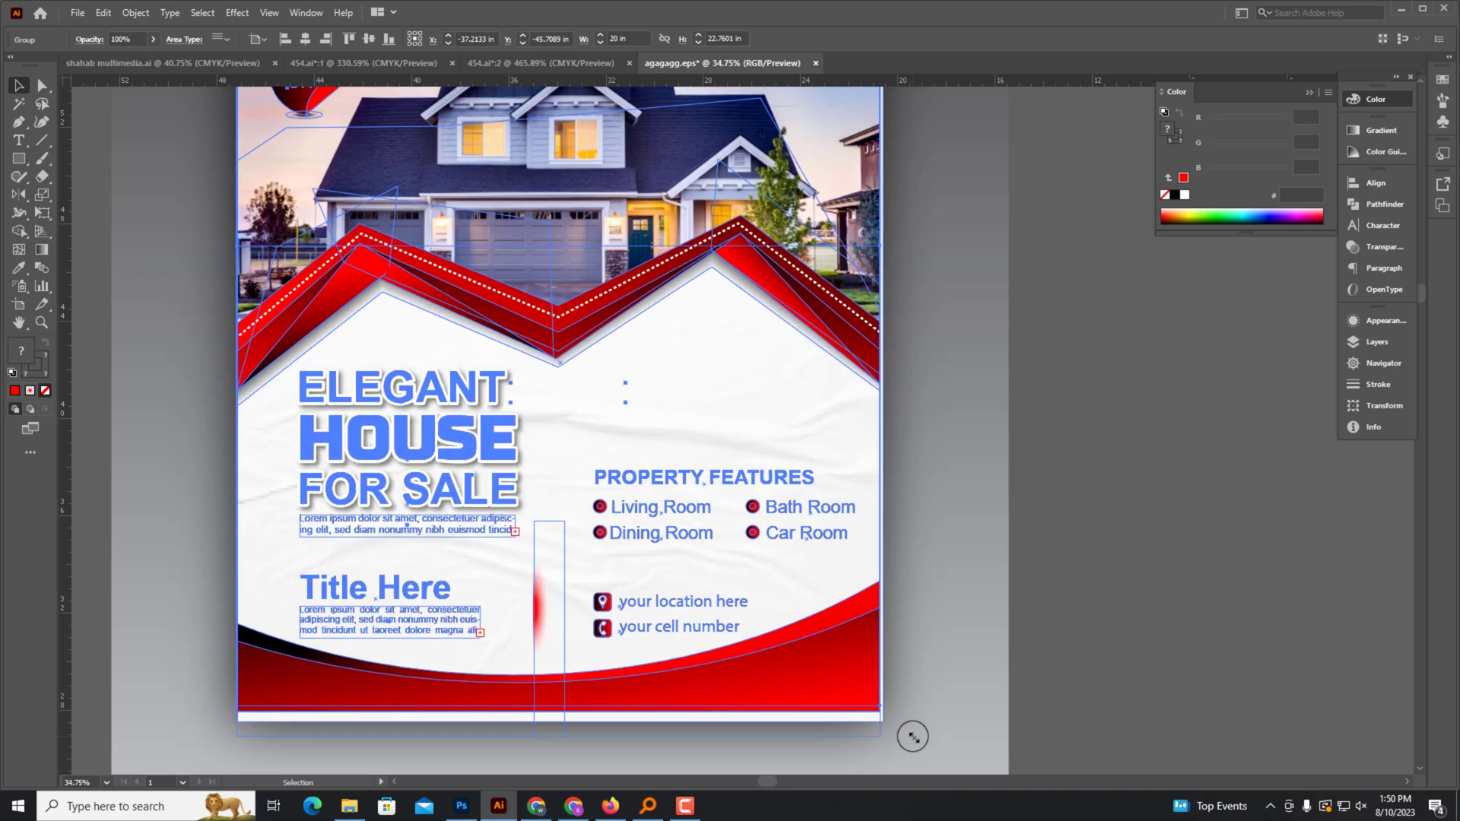
scroll(1049, 698, up, 3)
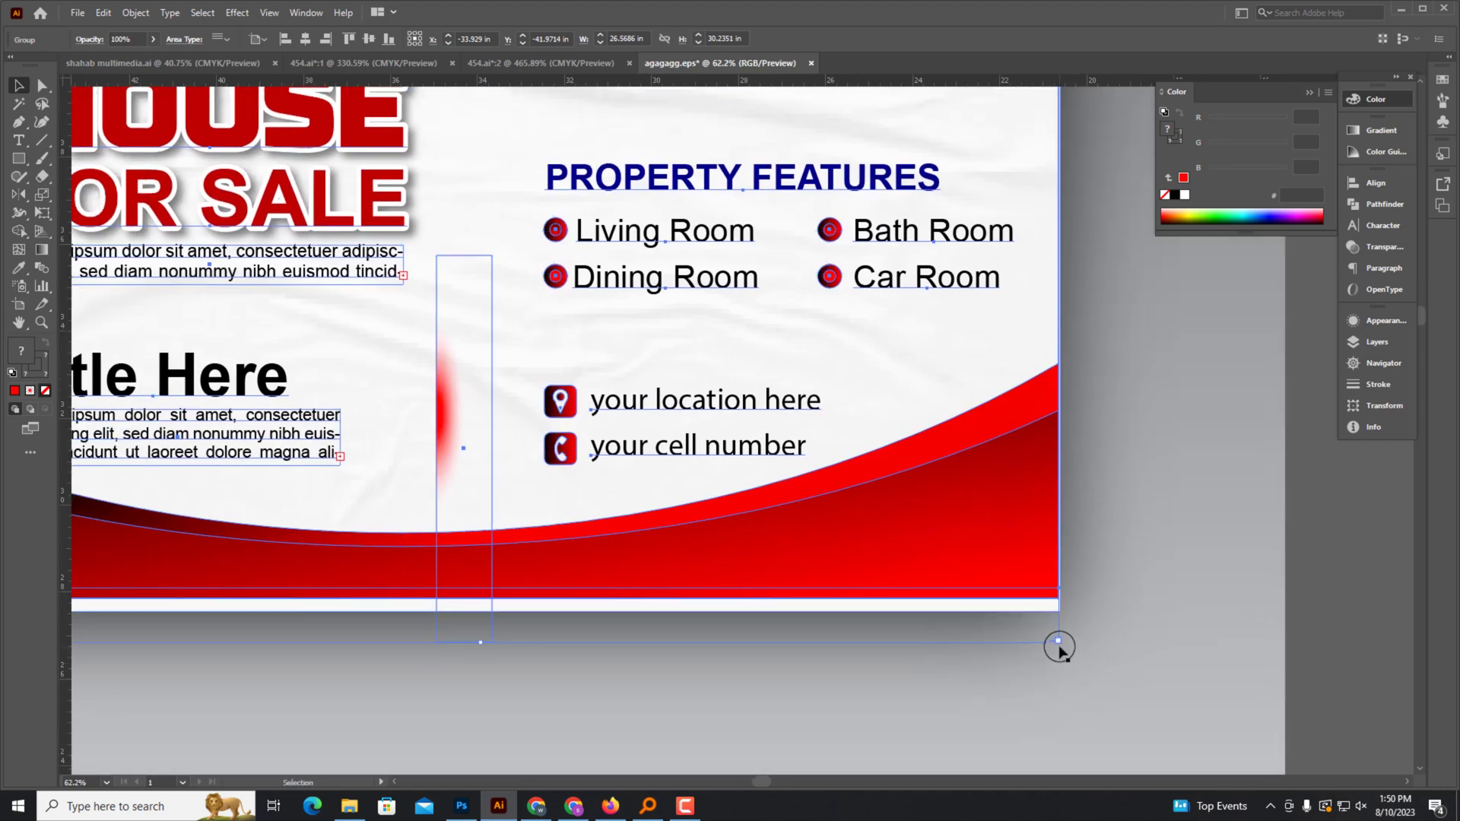
drag(1058, 647, 1058, 660)
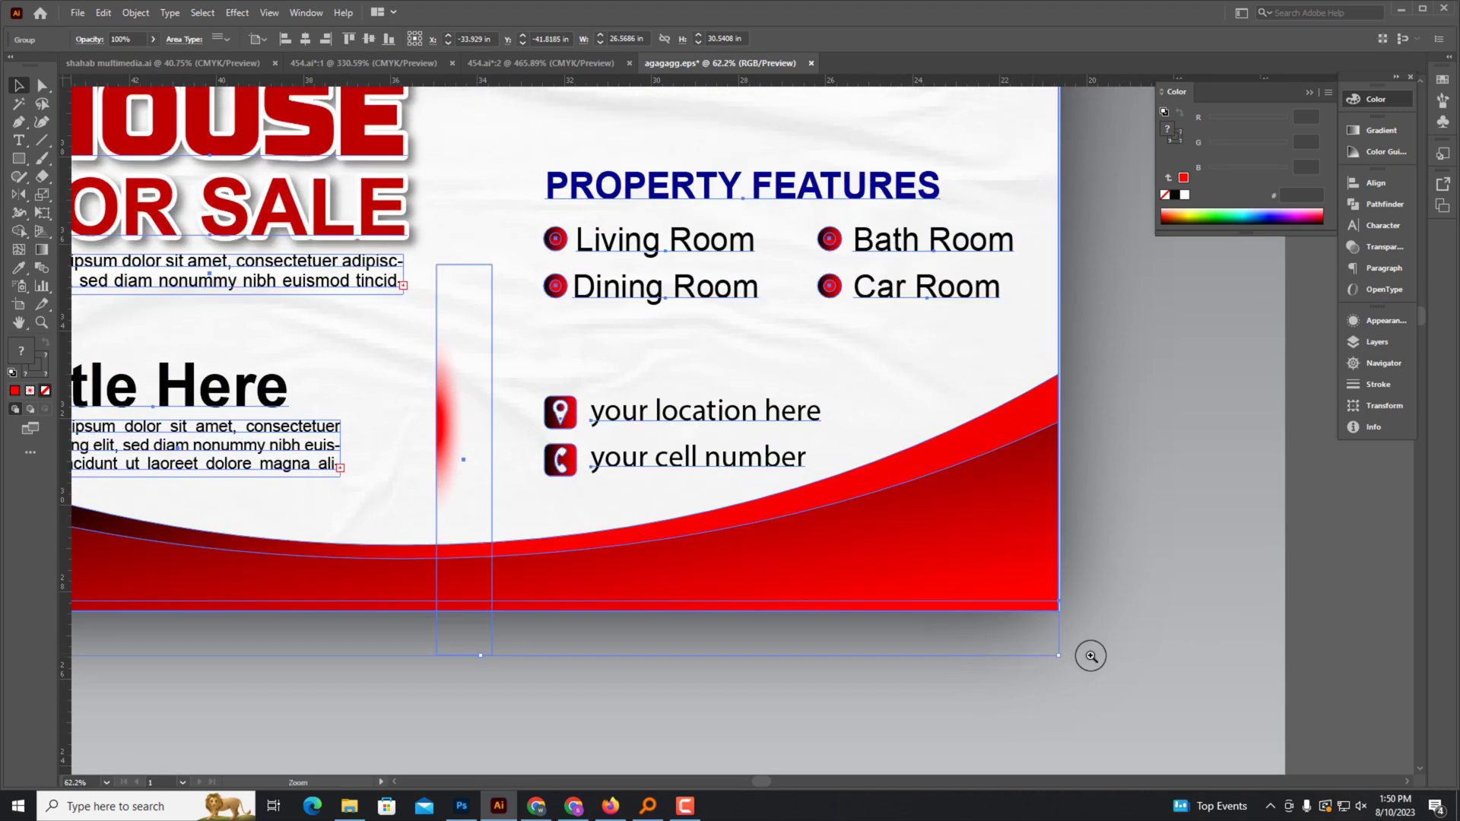
Move the shadow under the red flyer and widen it to about 24.61 × 3.41 in.
scroll(1090, 656, up, 2)
scroll(1074, 662, down, 3)
scroll(1072, 663, down, 3)
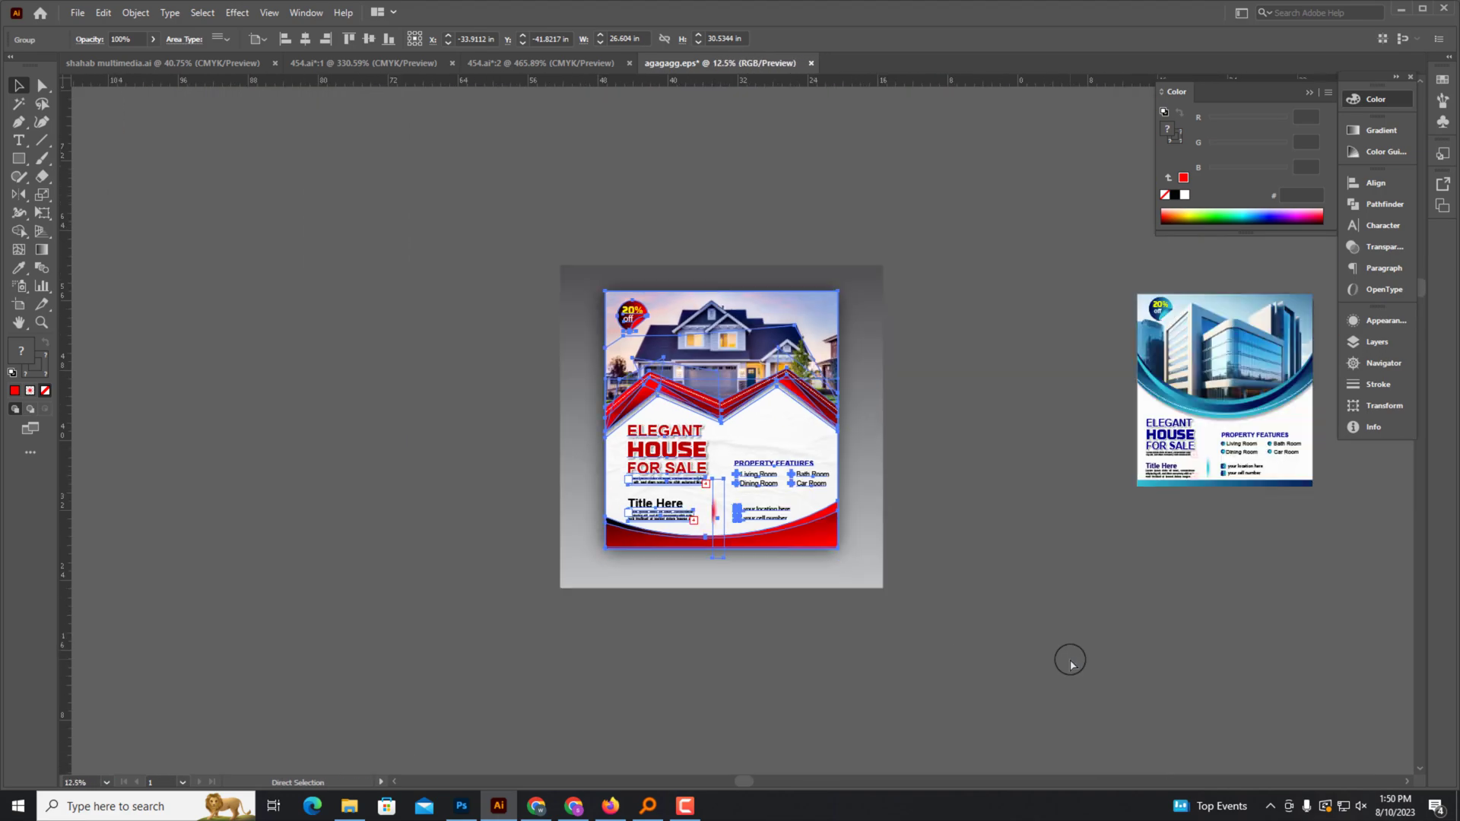
scroll(1070, 661, down, 1)
scroll(1036, 655, down, 1)
scroll(1019, 665, down, 1)
click(578, 427)
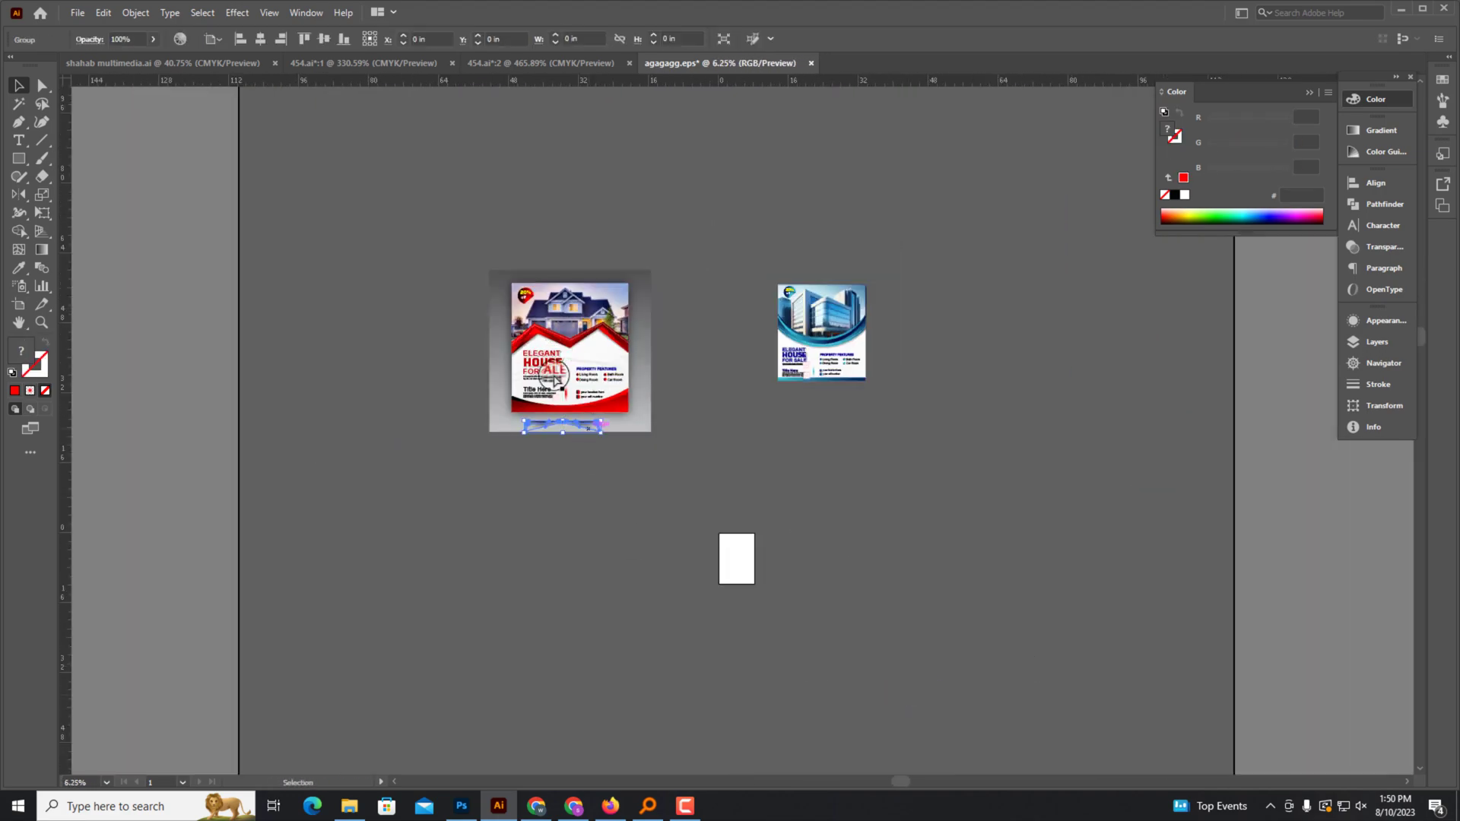
scroll(557, 378, up, 7)
drag(684, 679, 600, 627)
drag(778, 678, 1102, 760)
scroll(857, 714, down, 3)
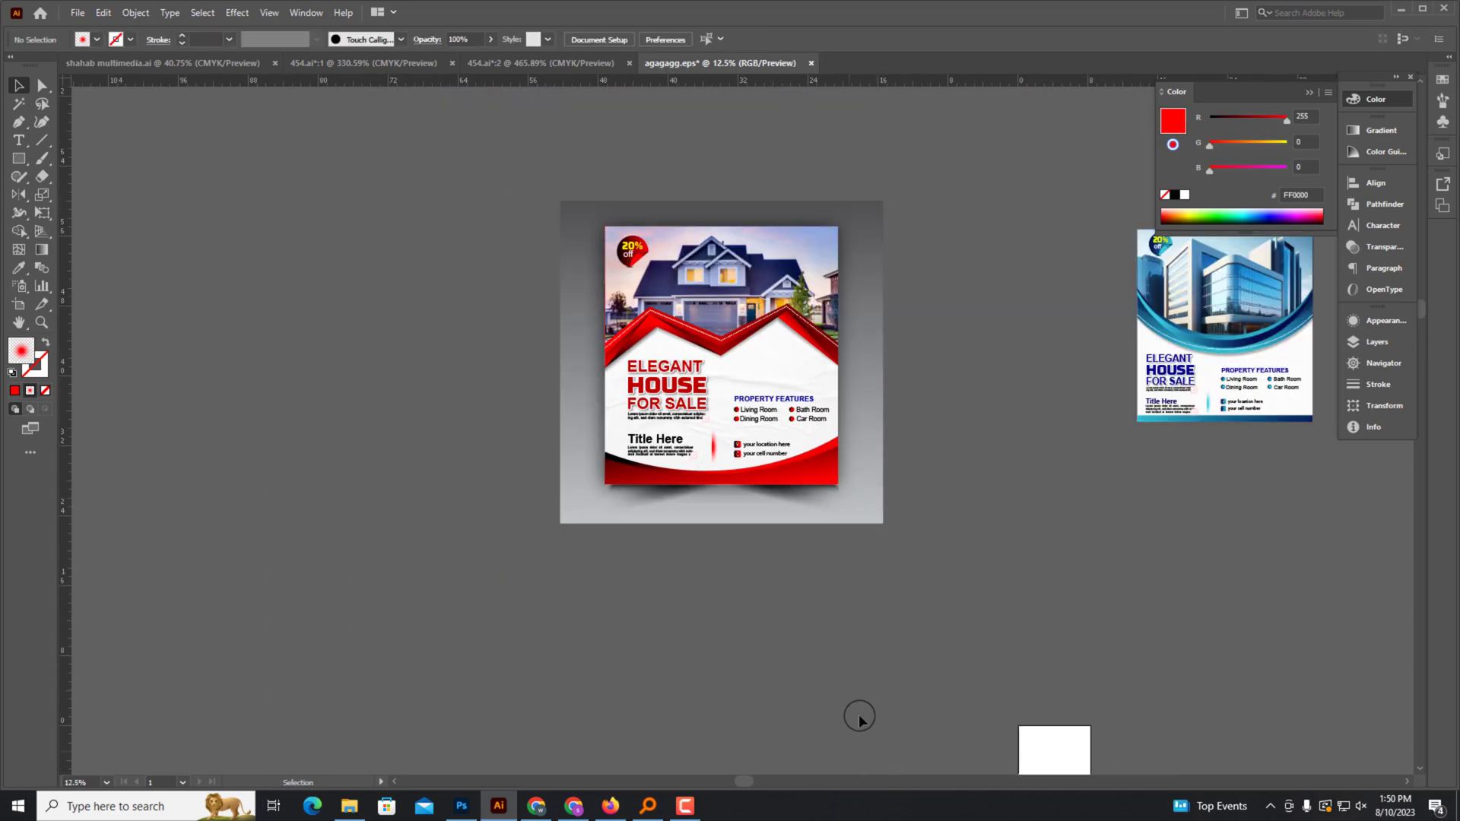
Duplicate the red mockup to the right, remove its red flyer, and place the blue flyer on it.
drag(212, 222, 813, 494)
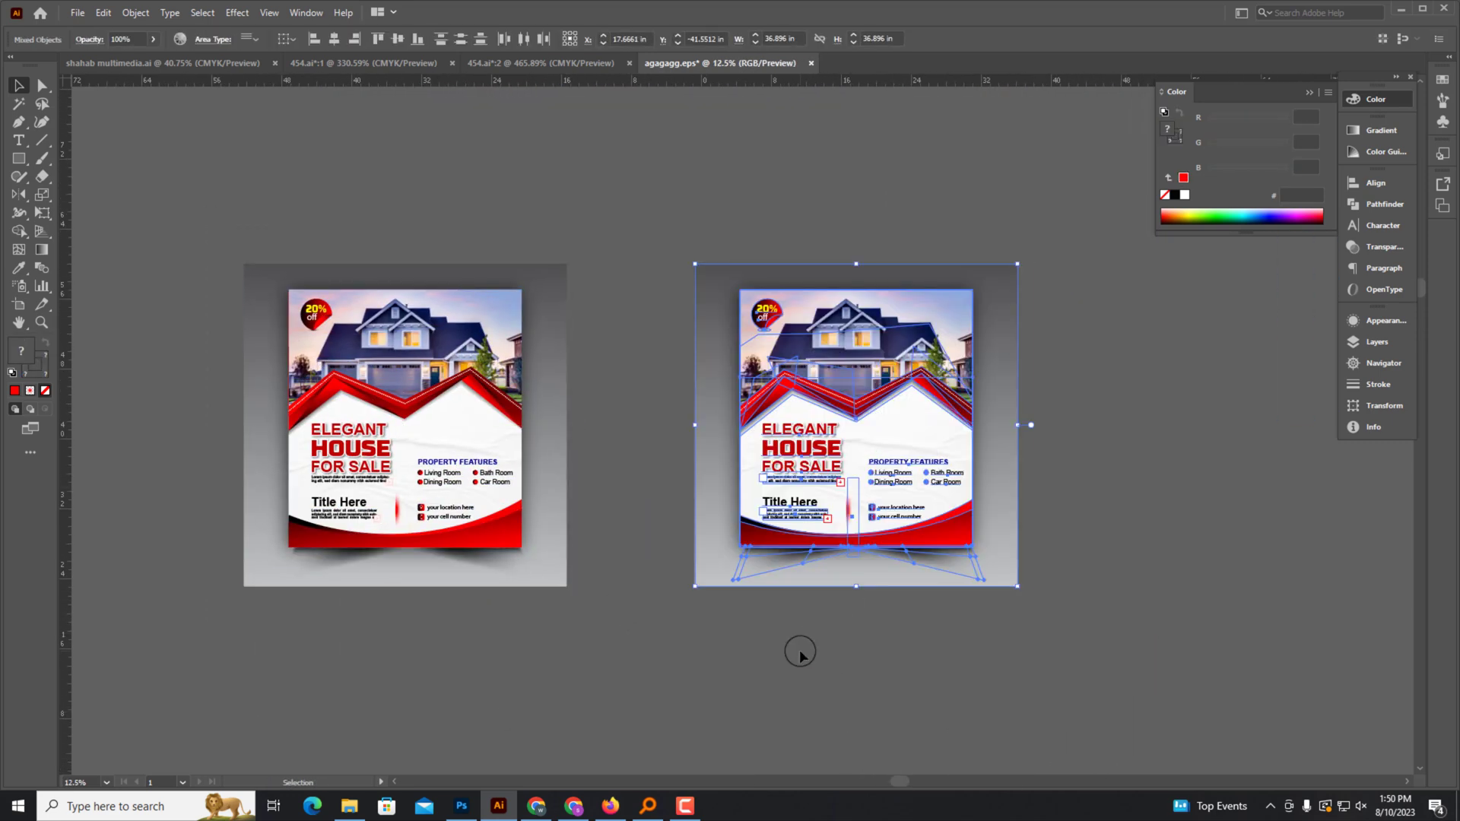
click(976, 424)
key(ctrl+shift+bracketleft)
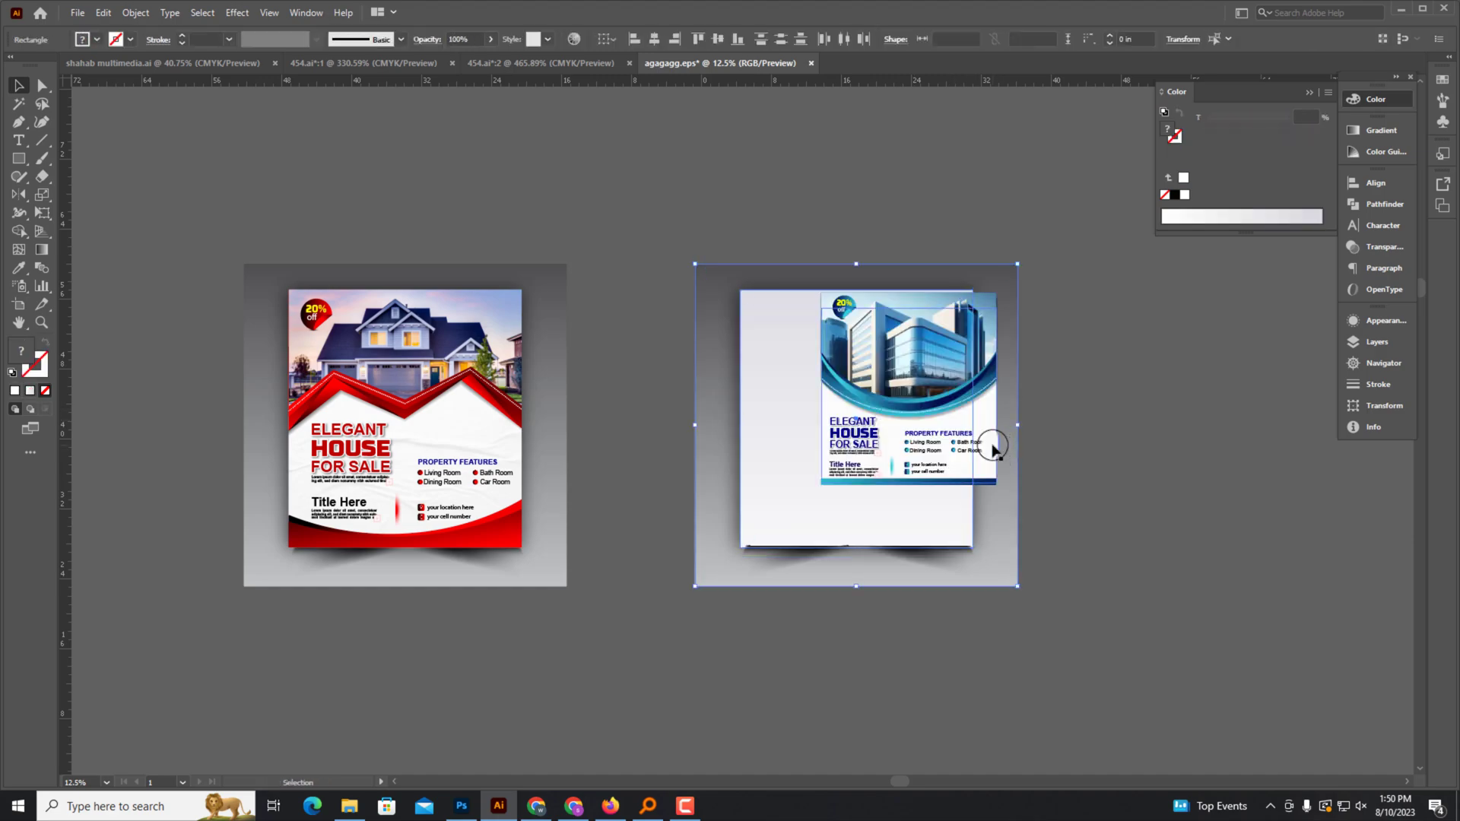
drag(980, 434, 730, 388)
scroll(749, 384, up, 2)
scroll(511, 494, up, 5)
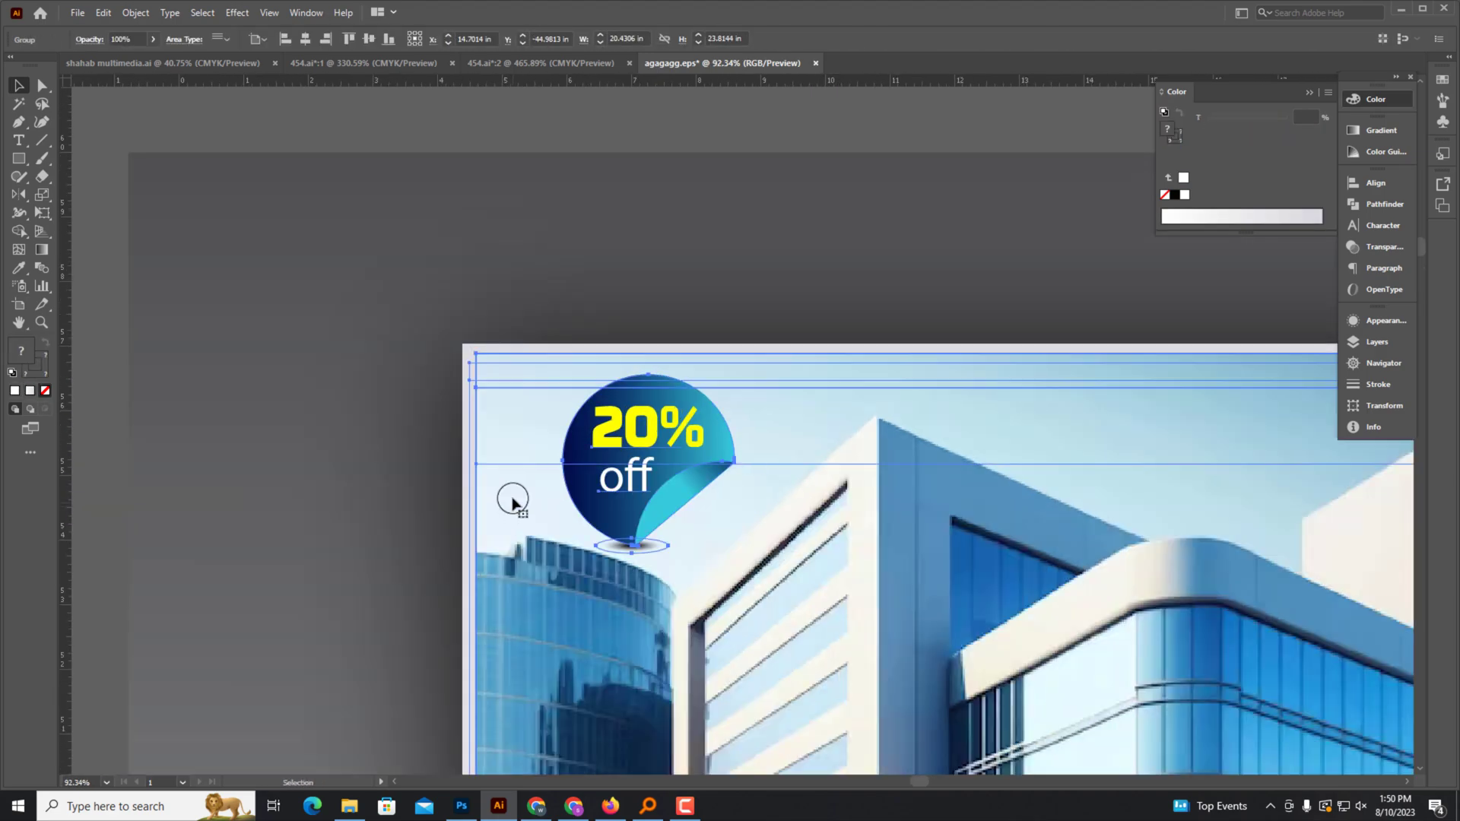
scroll(537, 484, down, 5)
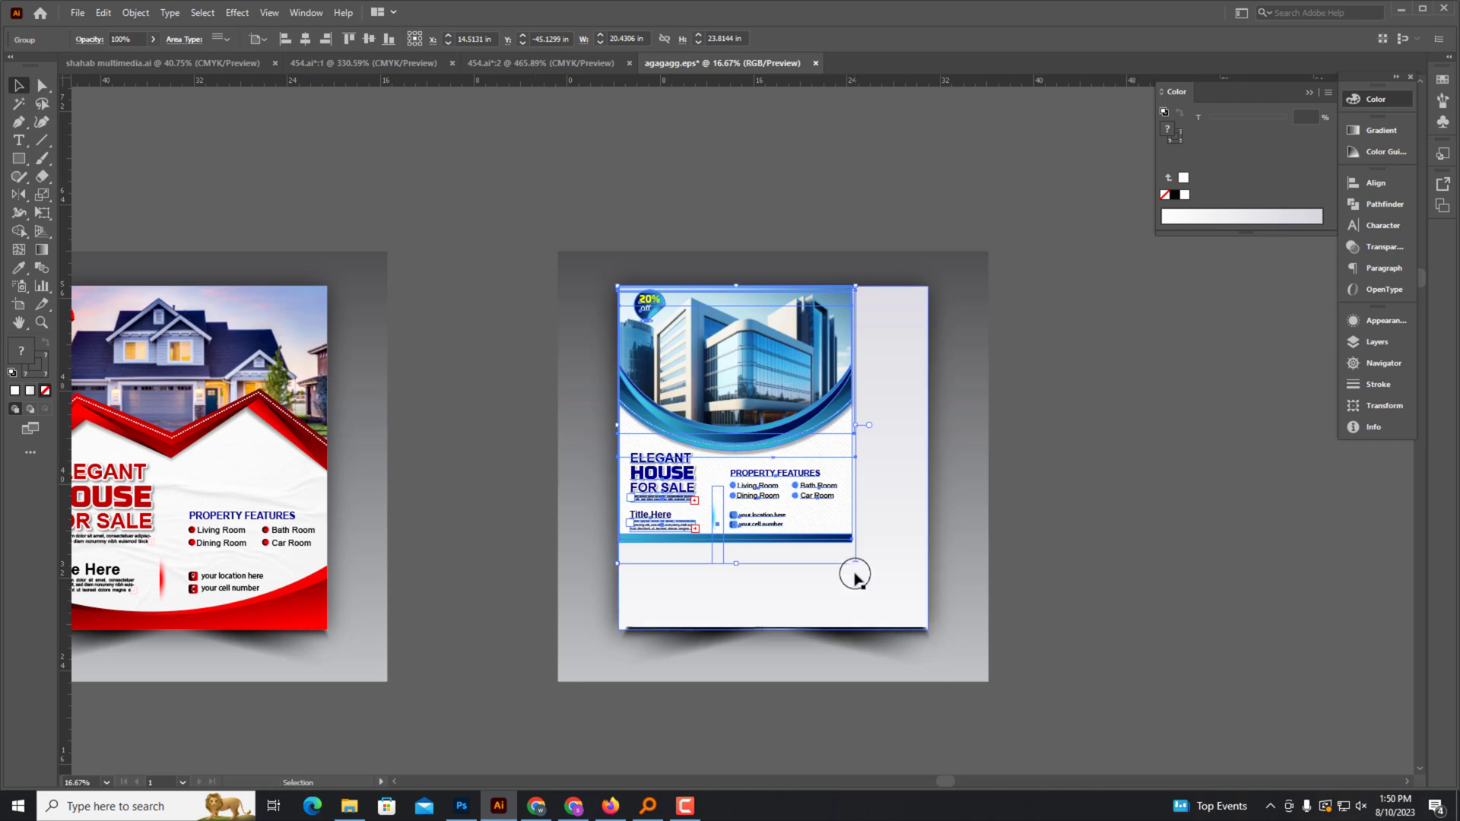
Enlarge the blue flyer to fit the gray backdrop and adjust the soft shadow beneath it.
drag(855, 576, 948, 677)
scroll(955, 668, up, 3)
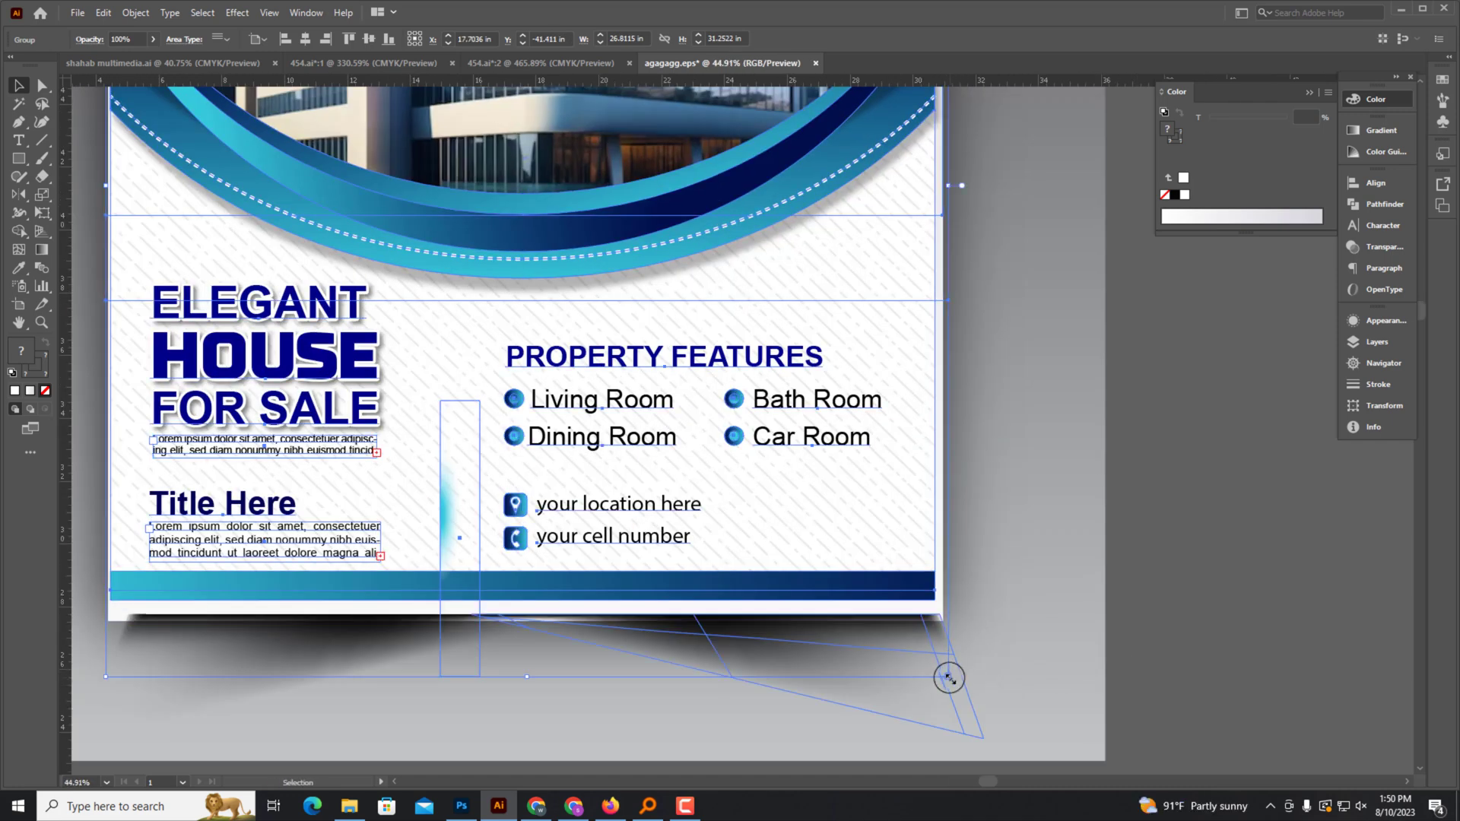
drag(949, 677, 954, 698)
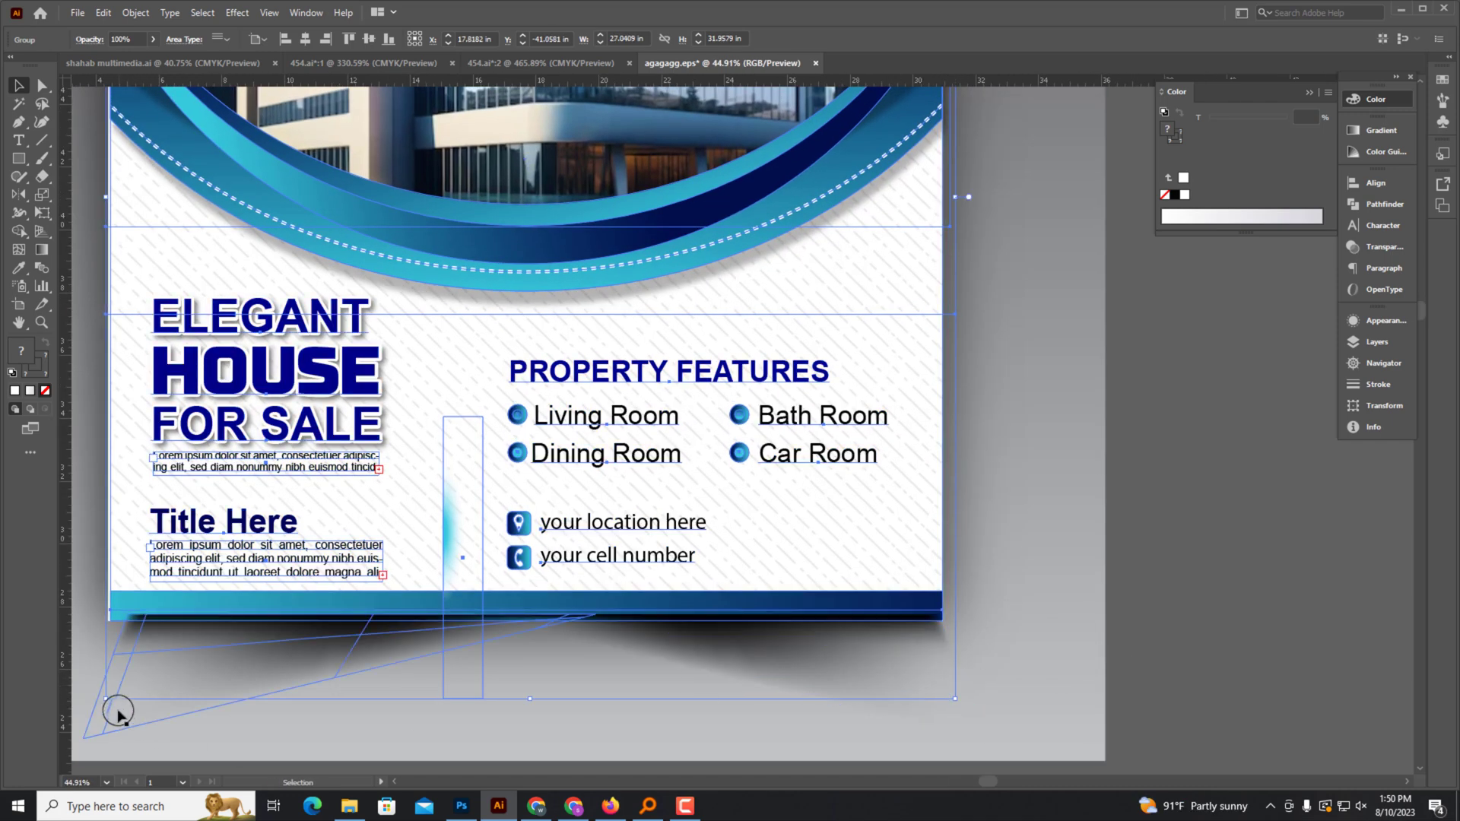
scroll(117, 713, up, 1)
scroll(245, 597, up, 2)
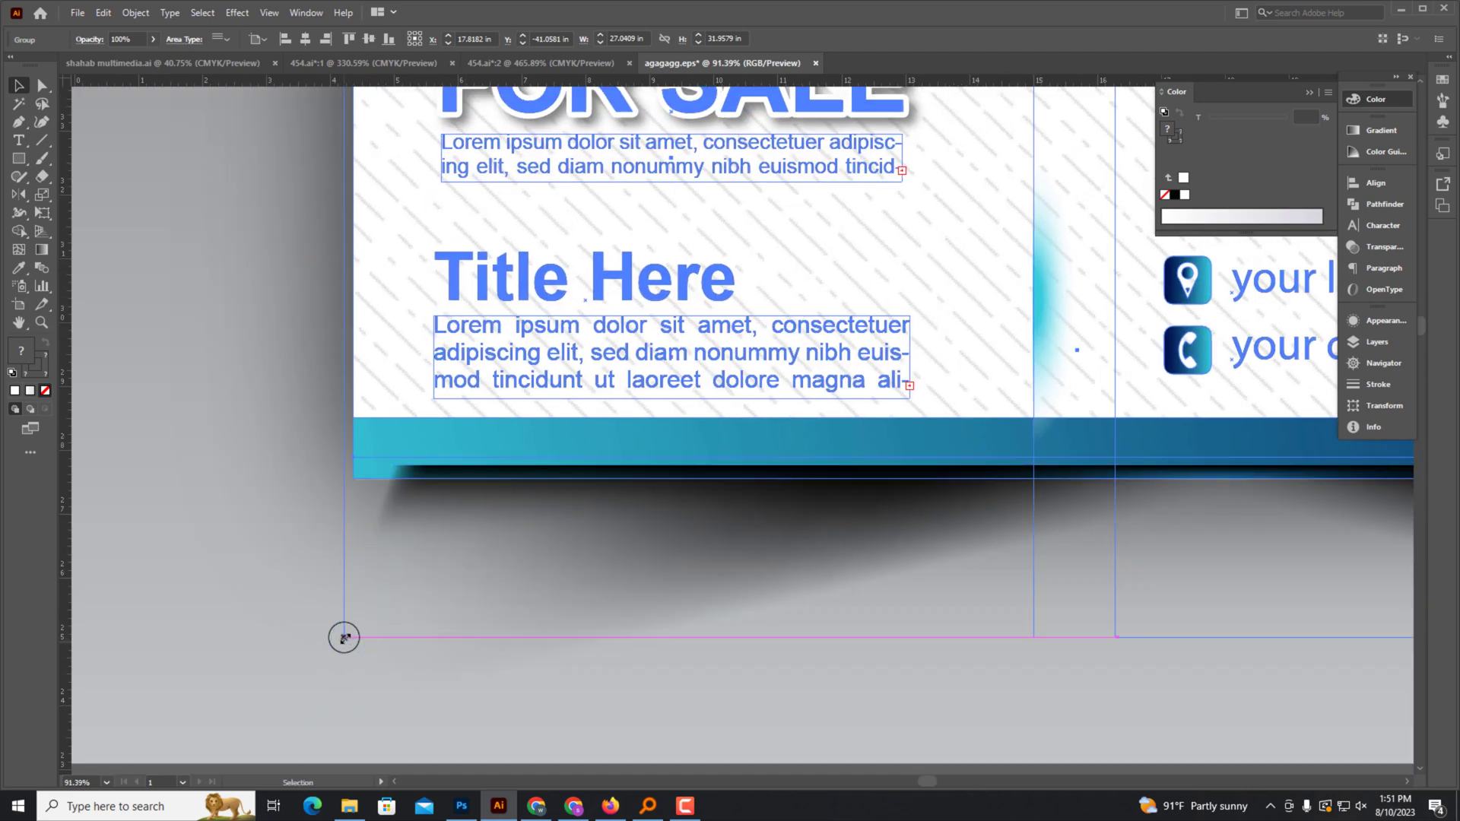
drag(343, 637, 479, 521)
scroll(480, 523, down, 2)
scroll(1184, 434, down, 1)
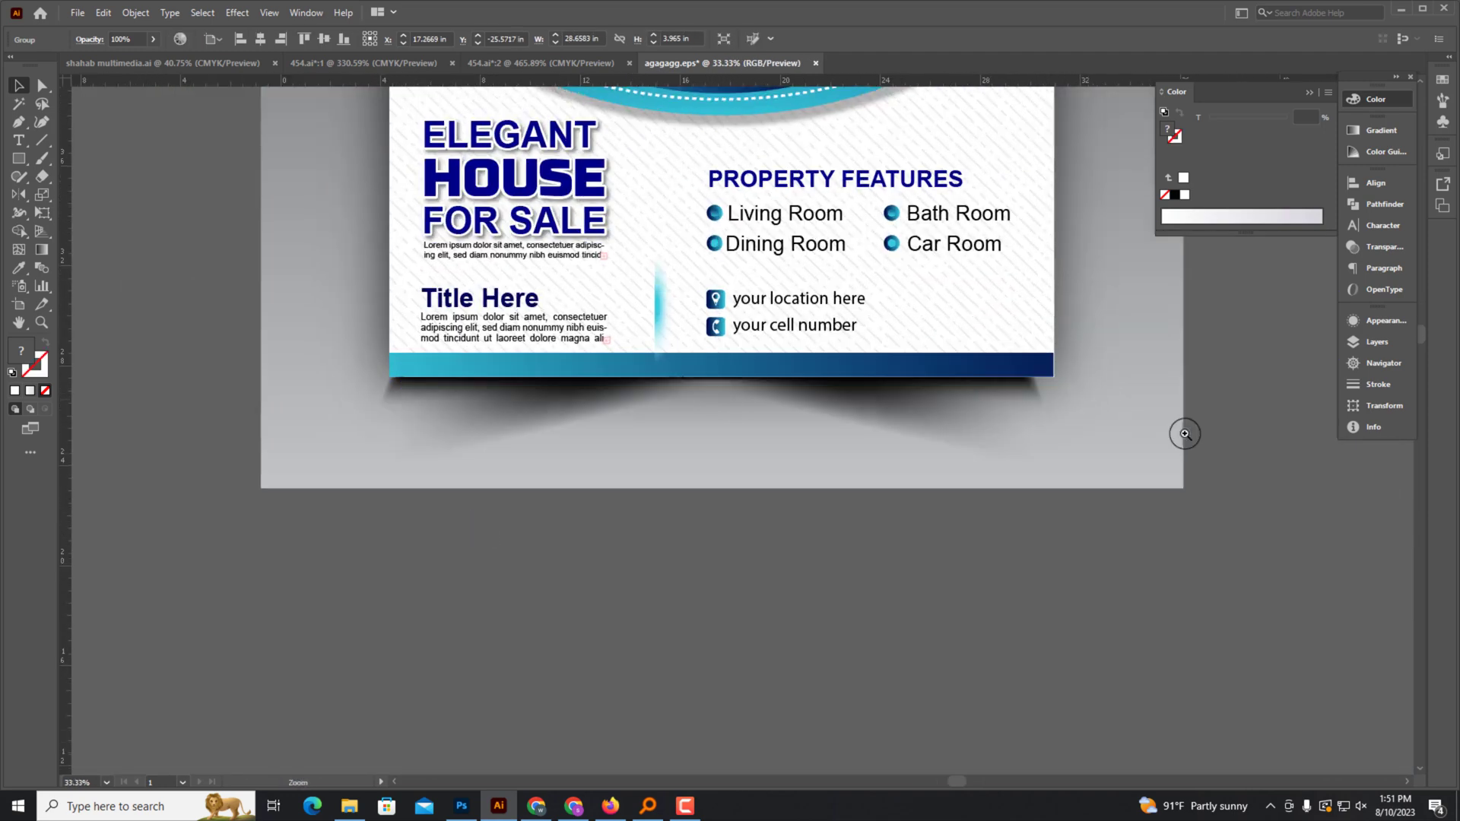
scroll(1185, 434, up, 1)
scroll(952, 633, down, 1)
Move the blue flyer mockup beside the red one, with panels hidden.
scroll(939, 619, down, 3)
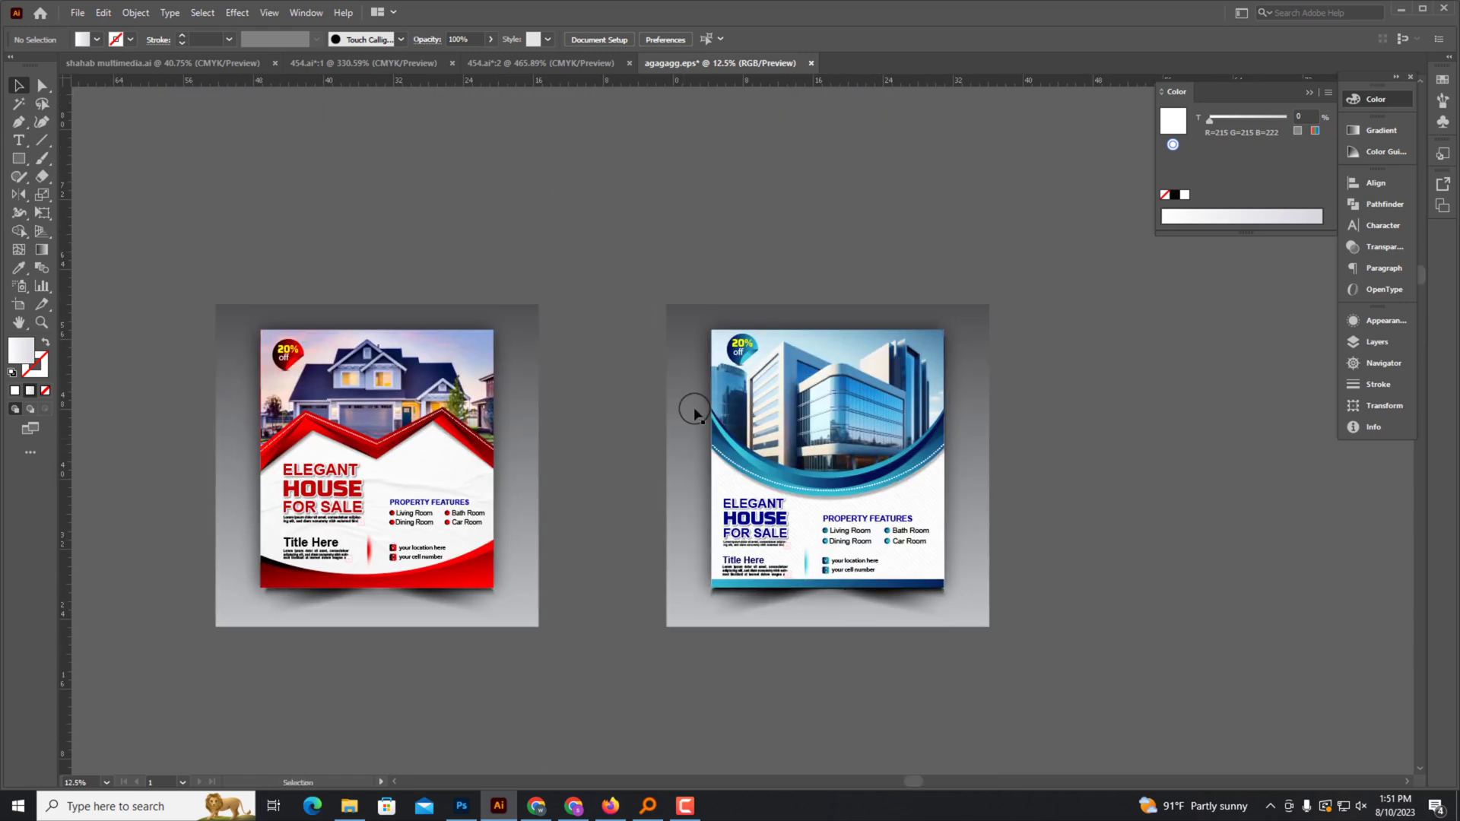
drag(694, 410, 606, 411)
scroll(568, 459, up, 1)
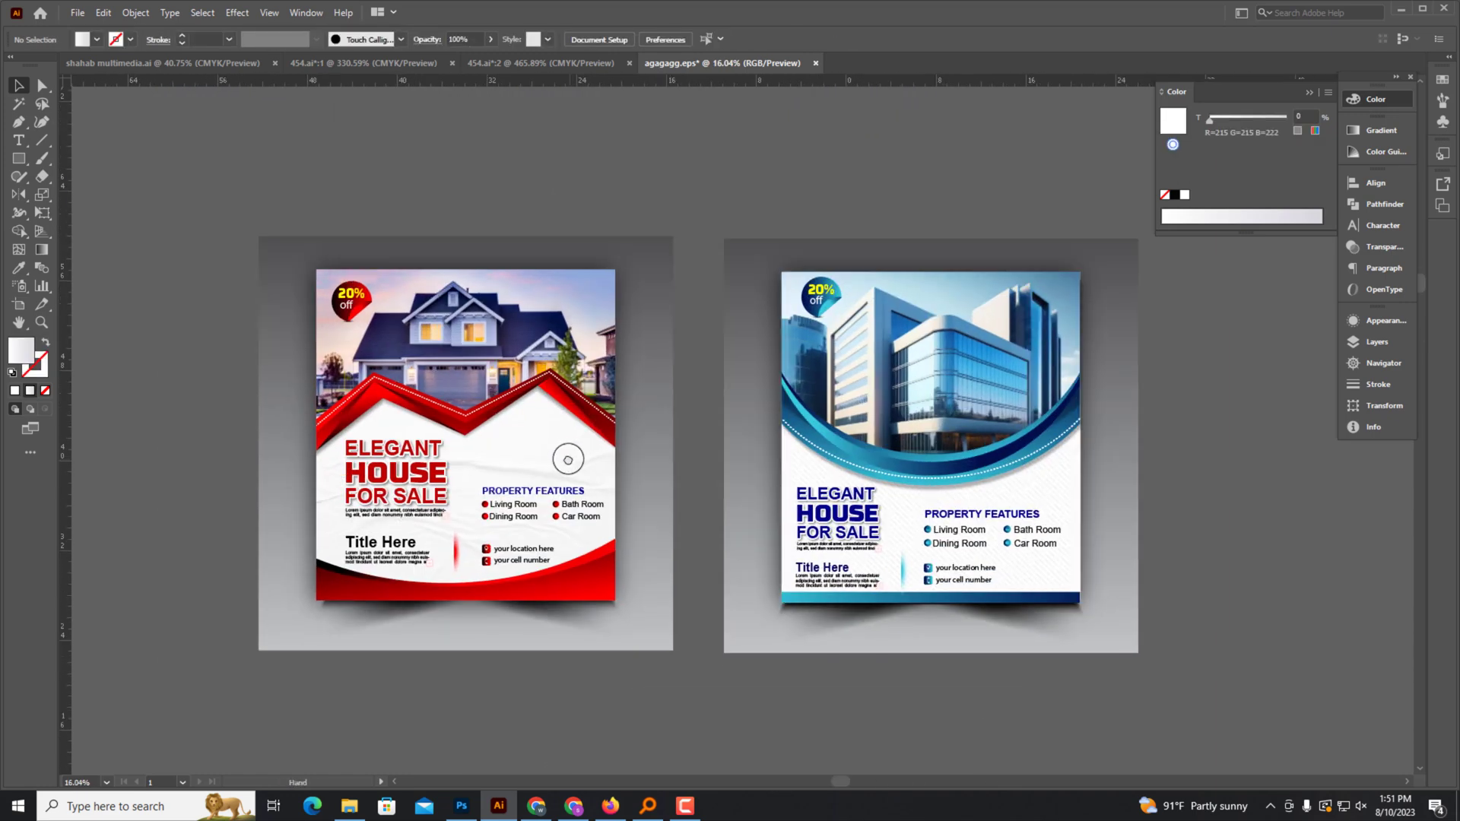
scroll(404, 190, down, 1)
key(Tab)
Save the document as agagagg.eps and return to the Selection tool.
scroll(349, 140, up, 1)
scroll(395, 177, up, 1)
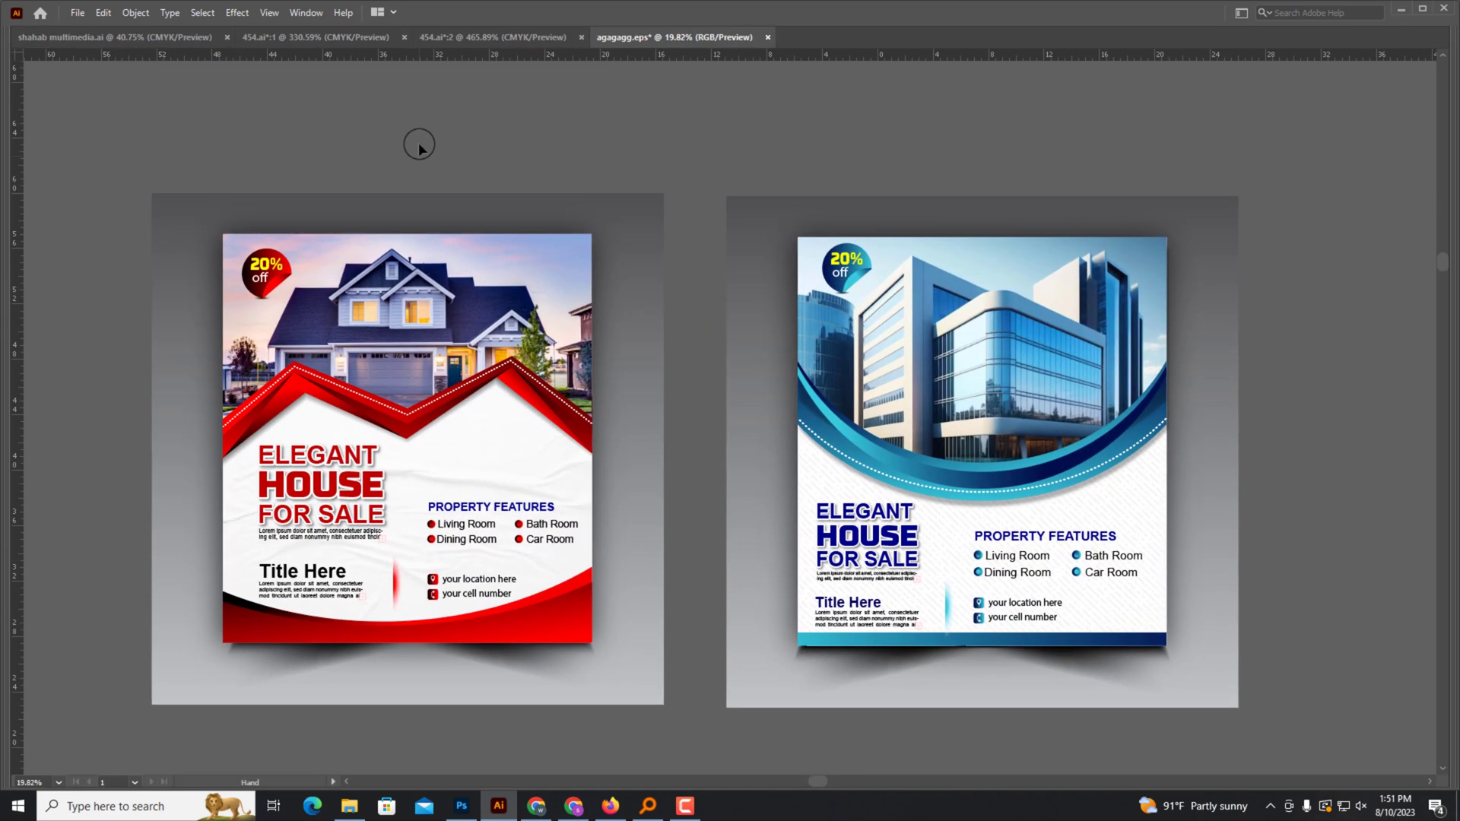
key(ctrl+s)
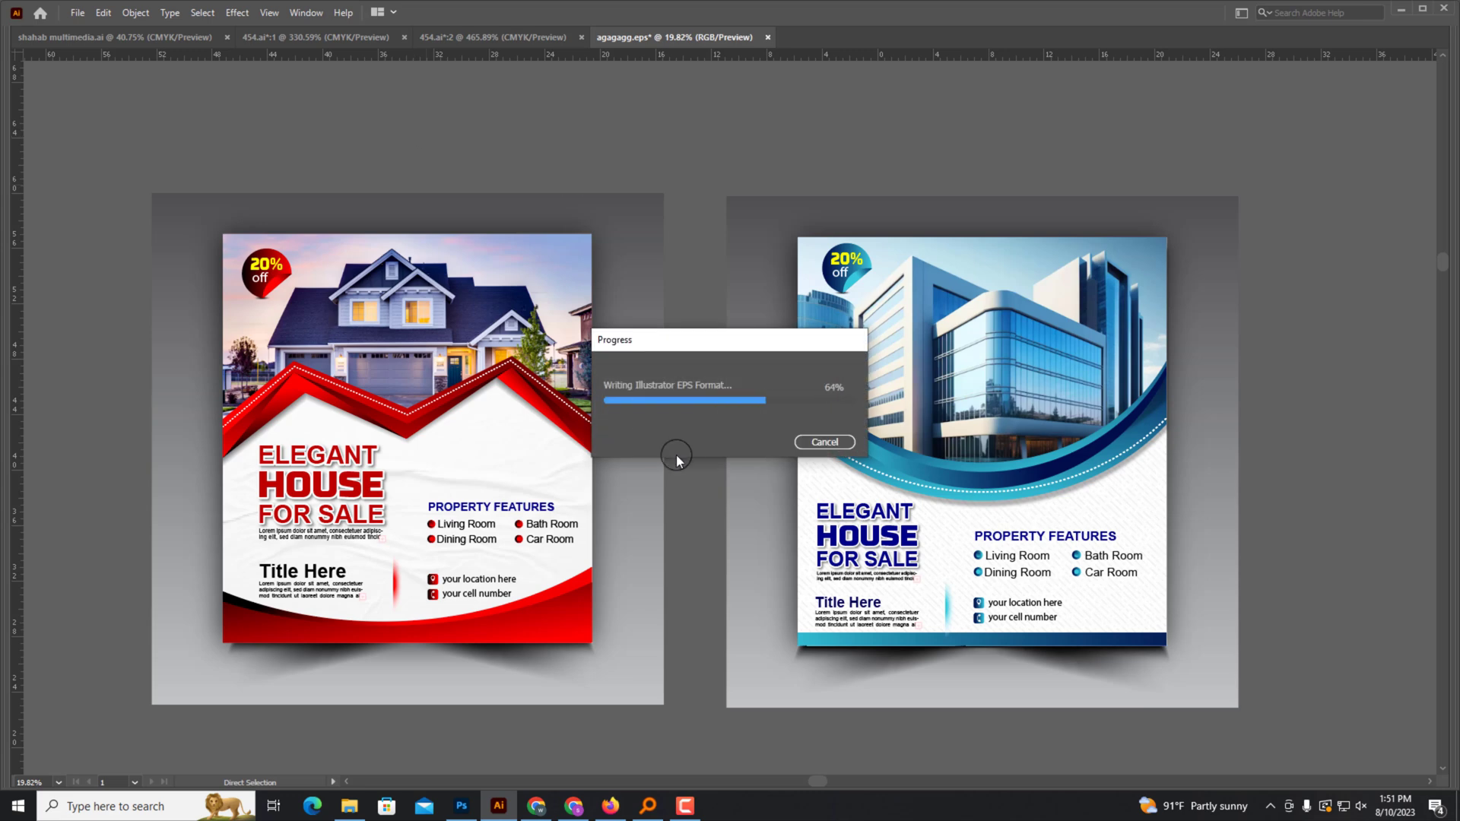
drag(706, 525, 653, 675)
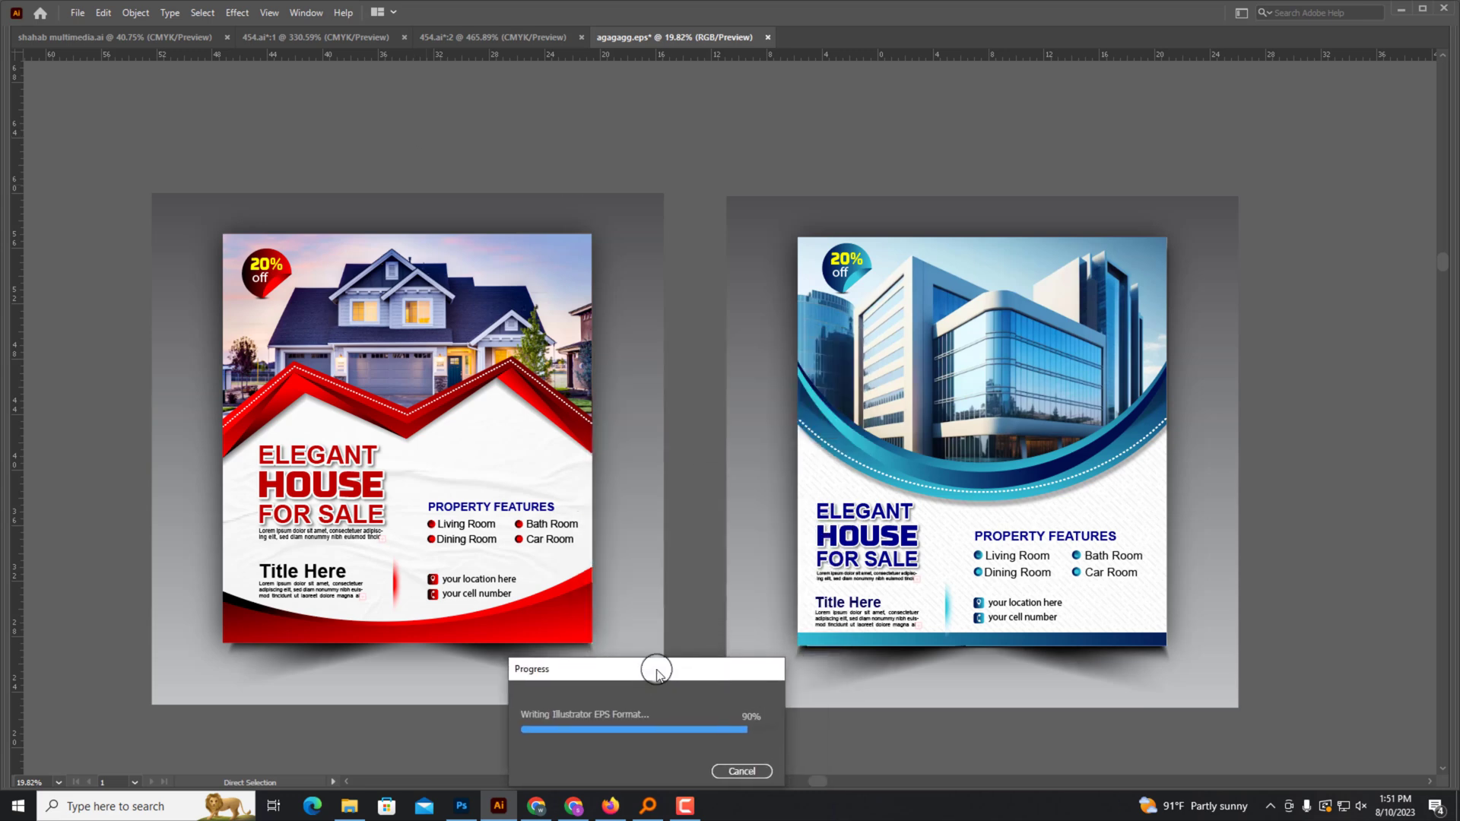
key(v)
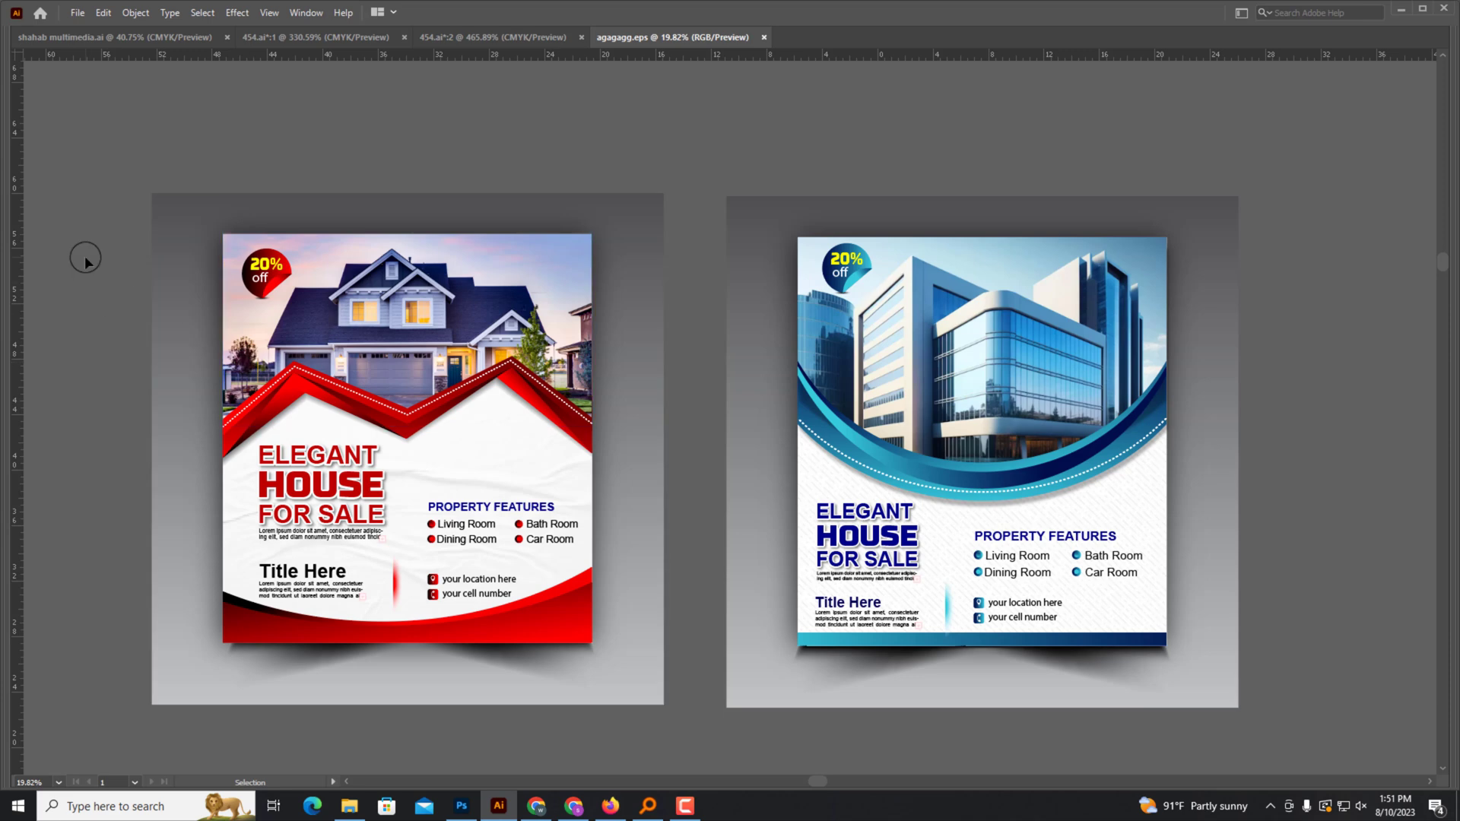